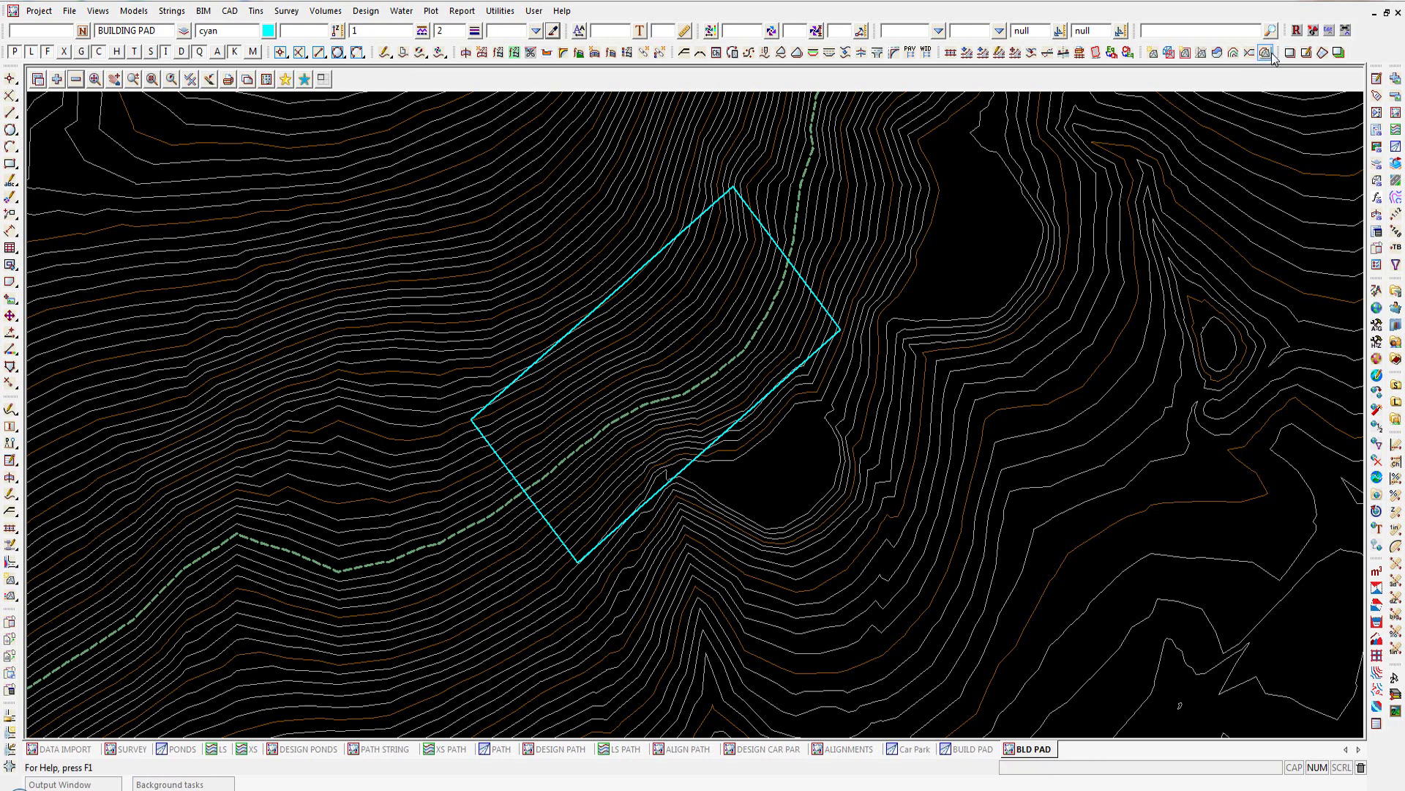
drag(1278, 53, 1311, 53)
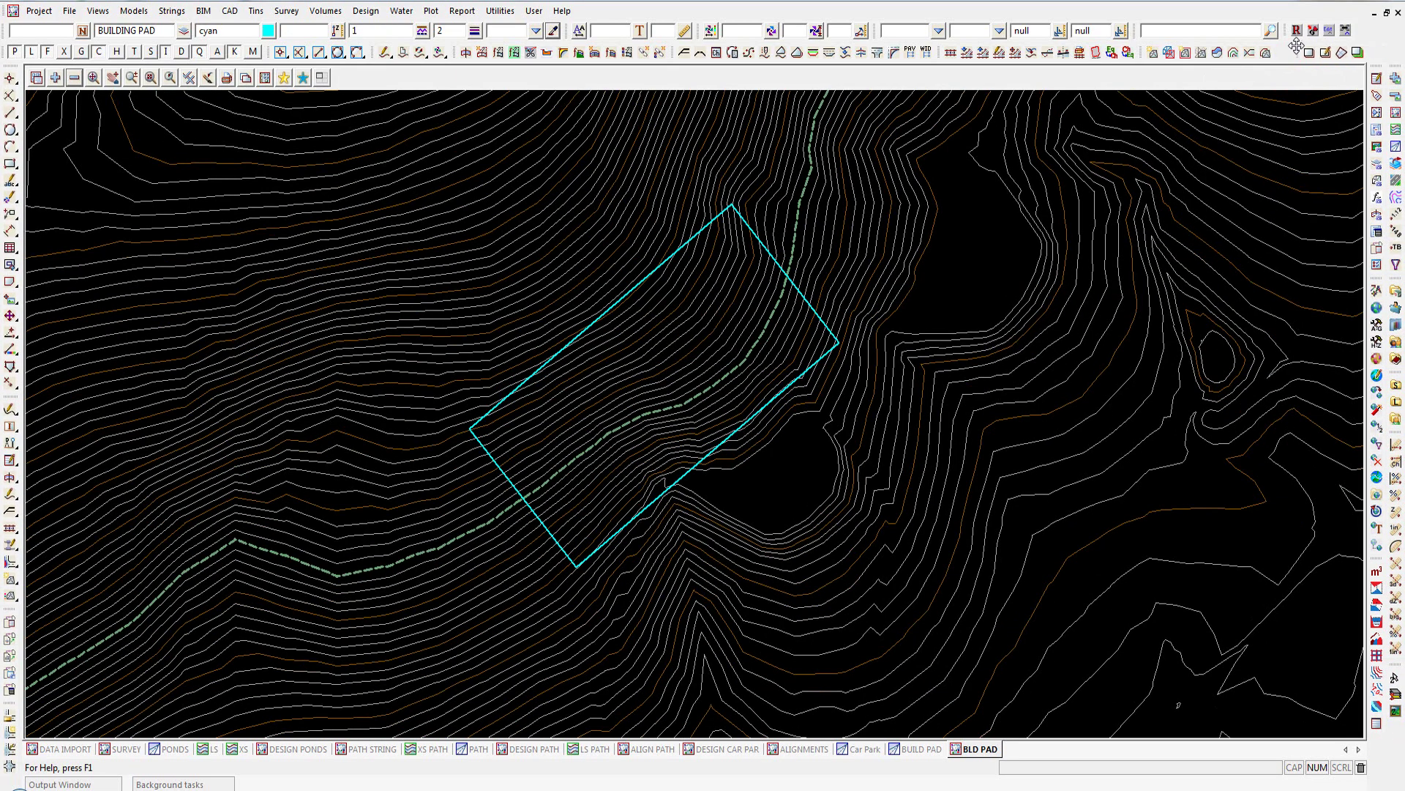
click(370, 12)
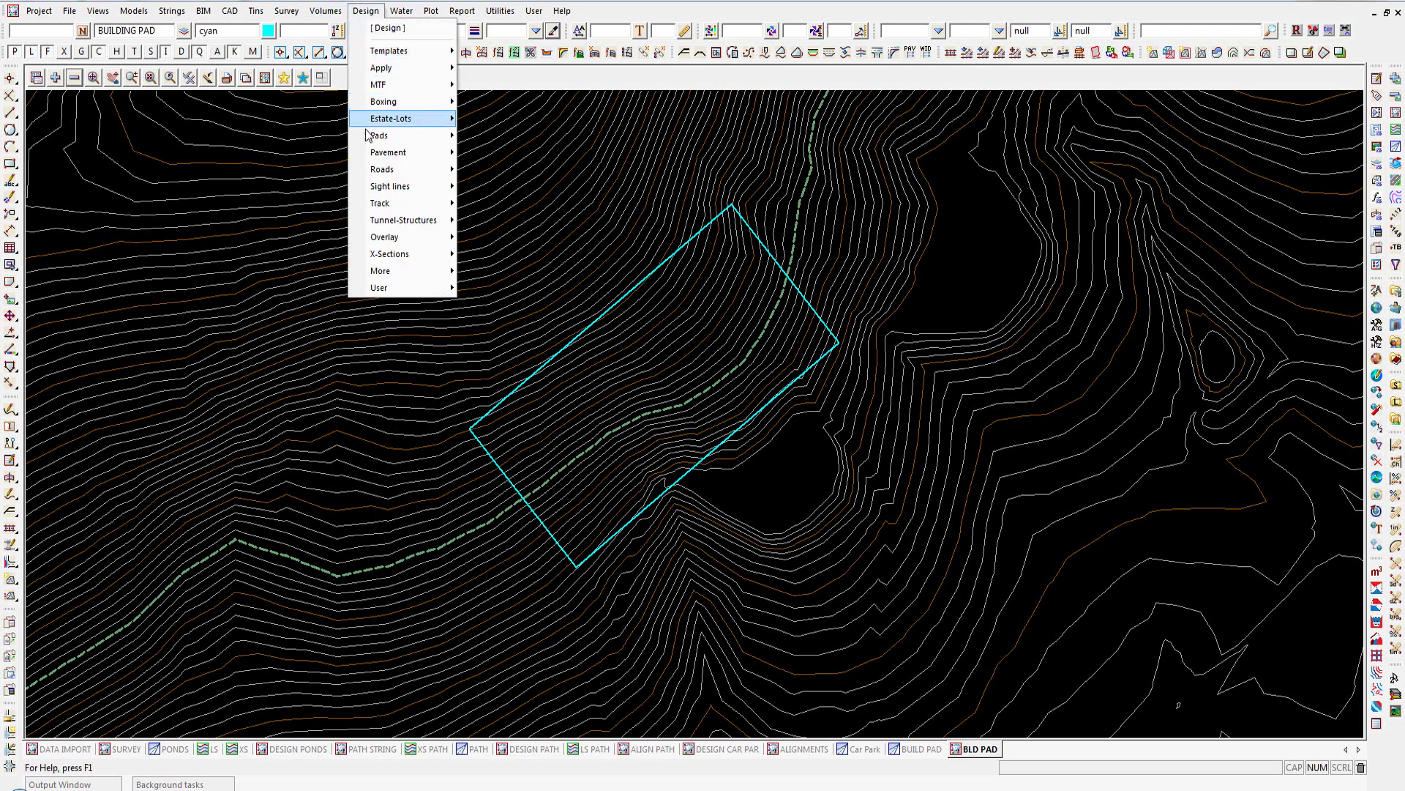
mouse_move(367, 139)
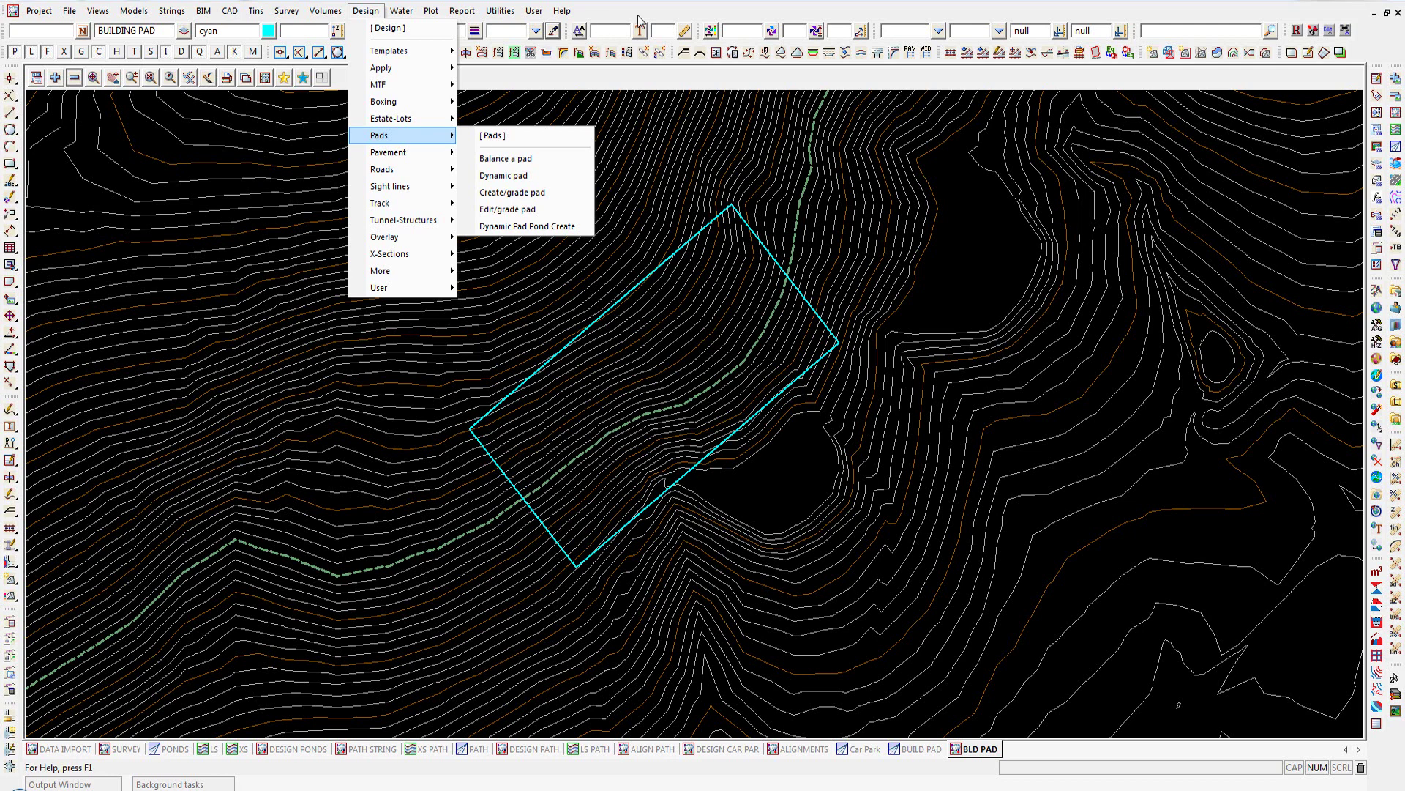
click(1357, 60)
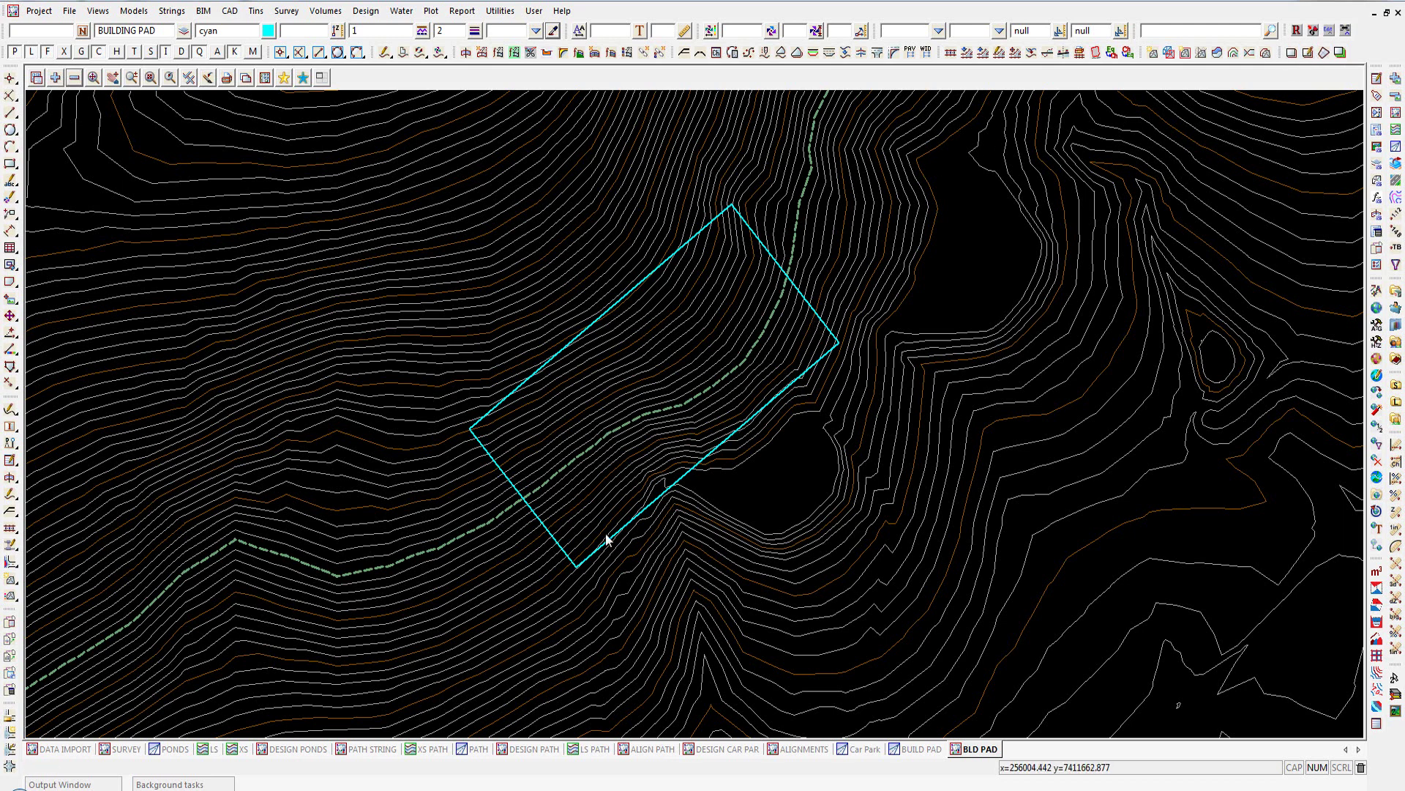
- Display the levels and grades of the PAD 2 EDGE string with the Allotment Pad Edit tool, and finish the tool
click(1308, 53)
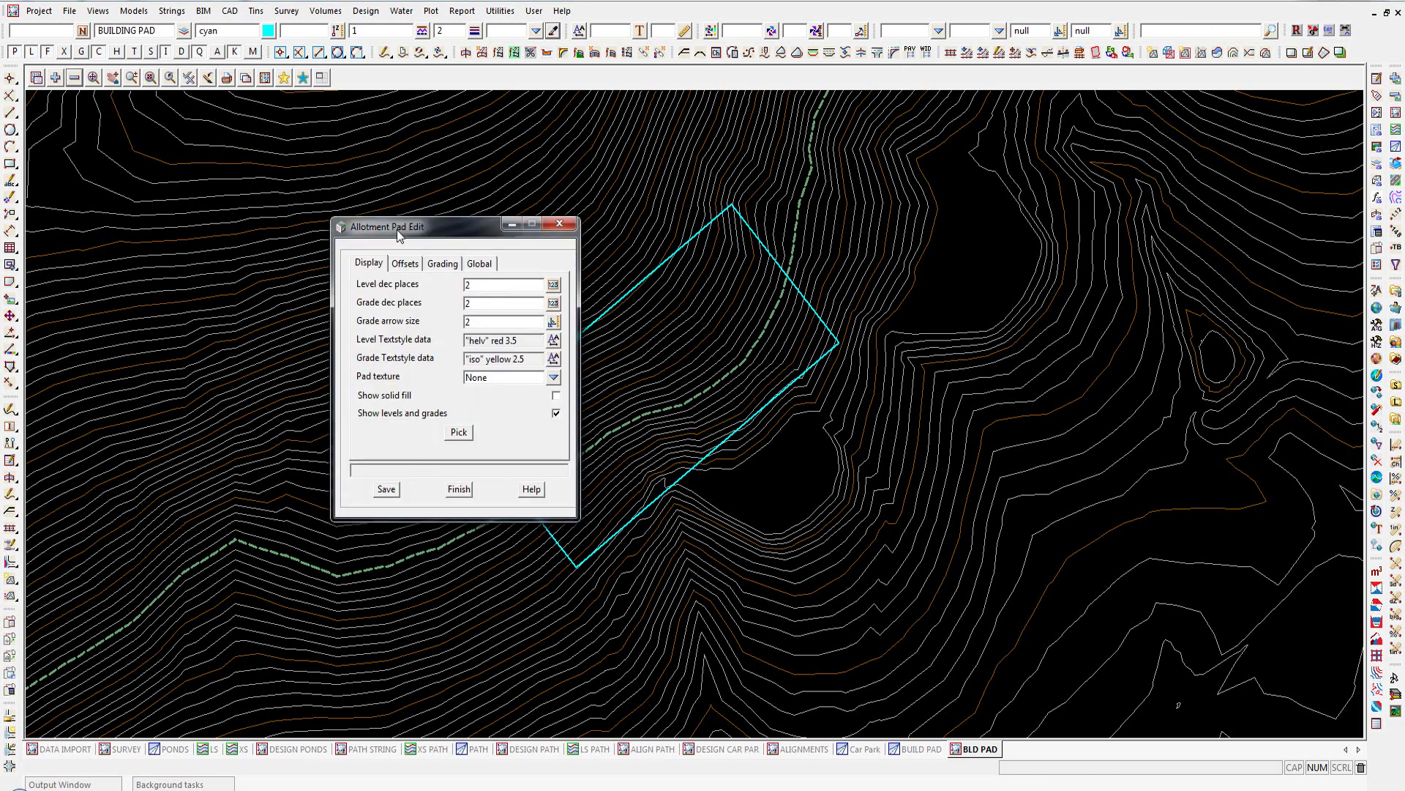
drag(408, 231, 115, 120)
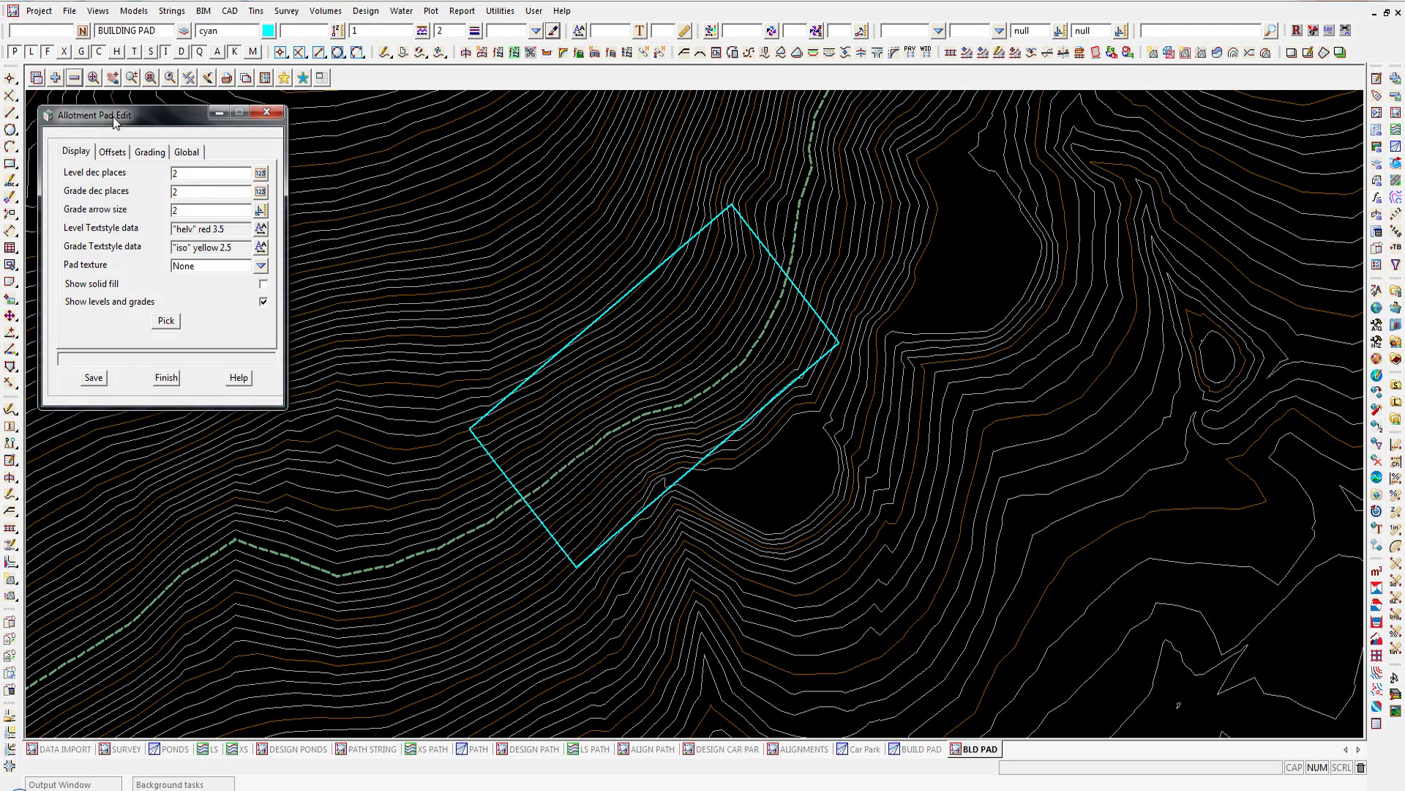
click(170, 321)
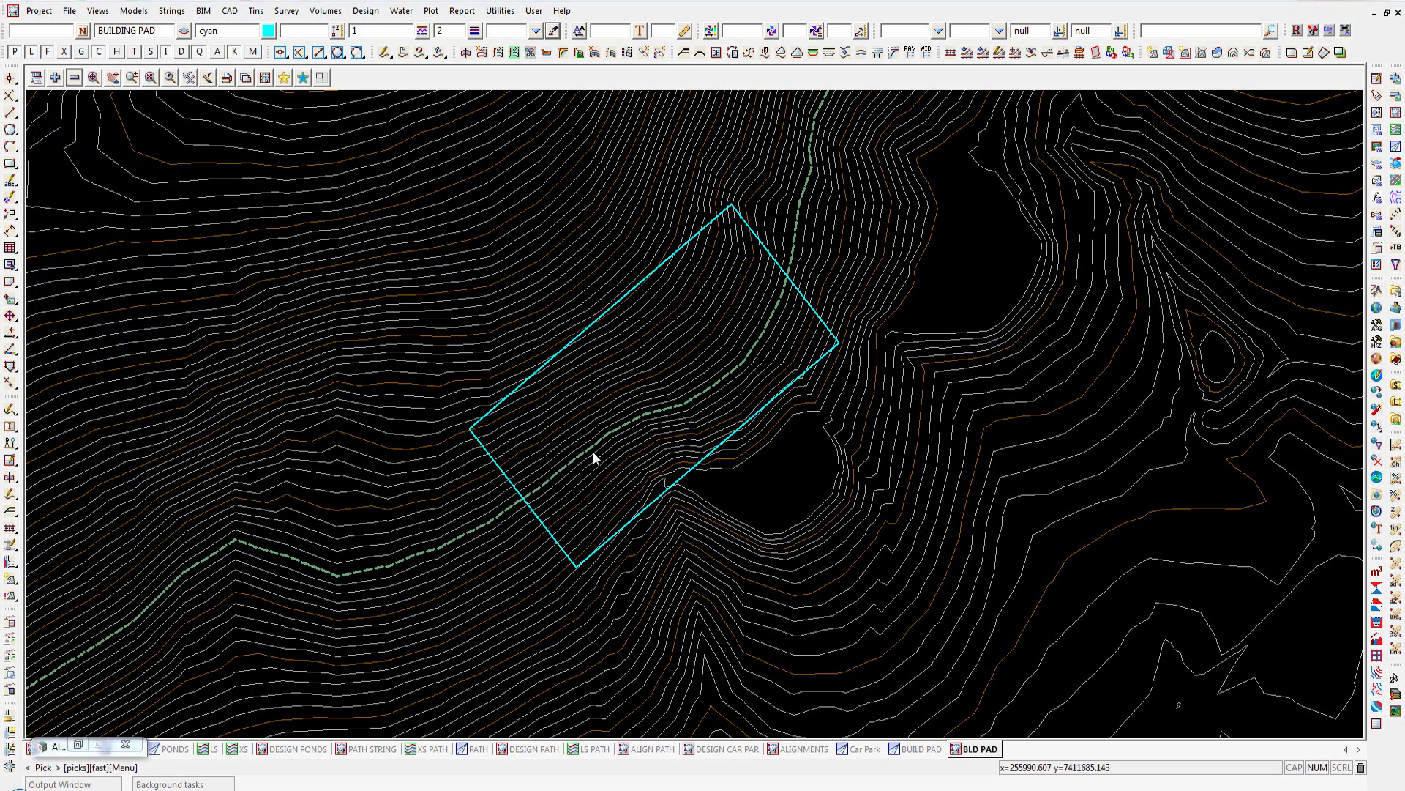
click(682, 480)
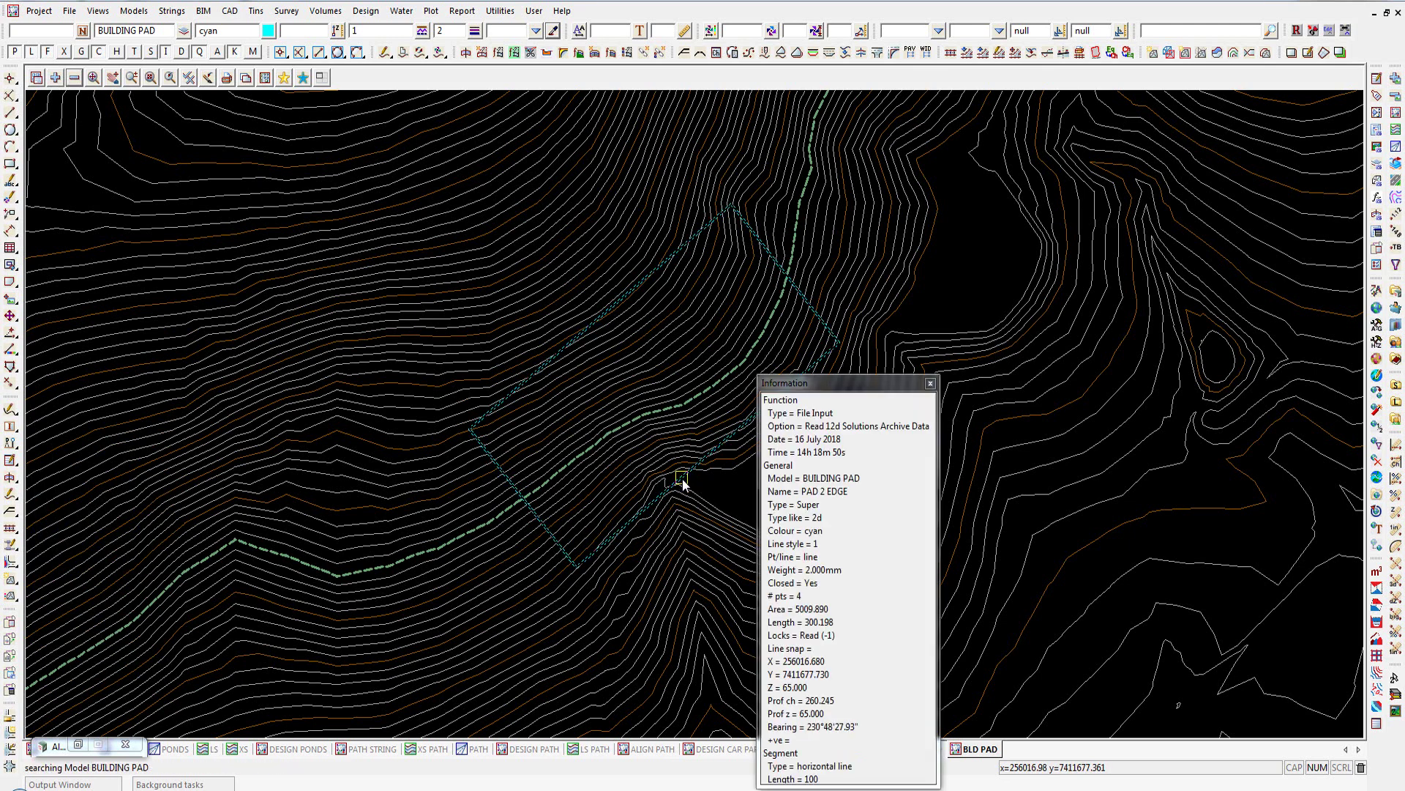
click(682, 481)
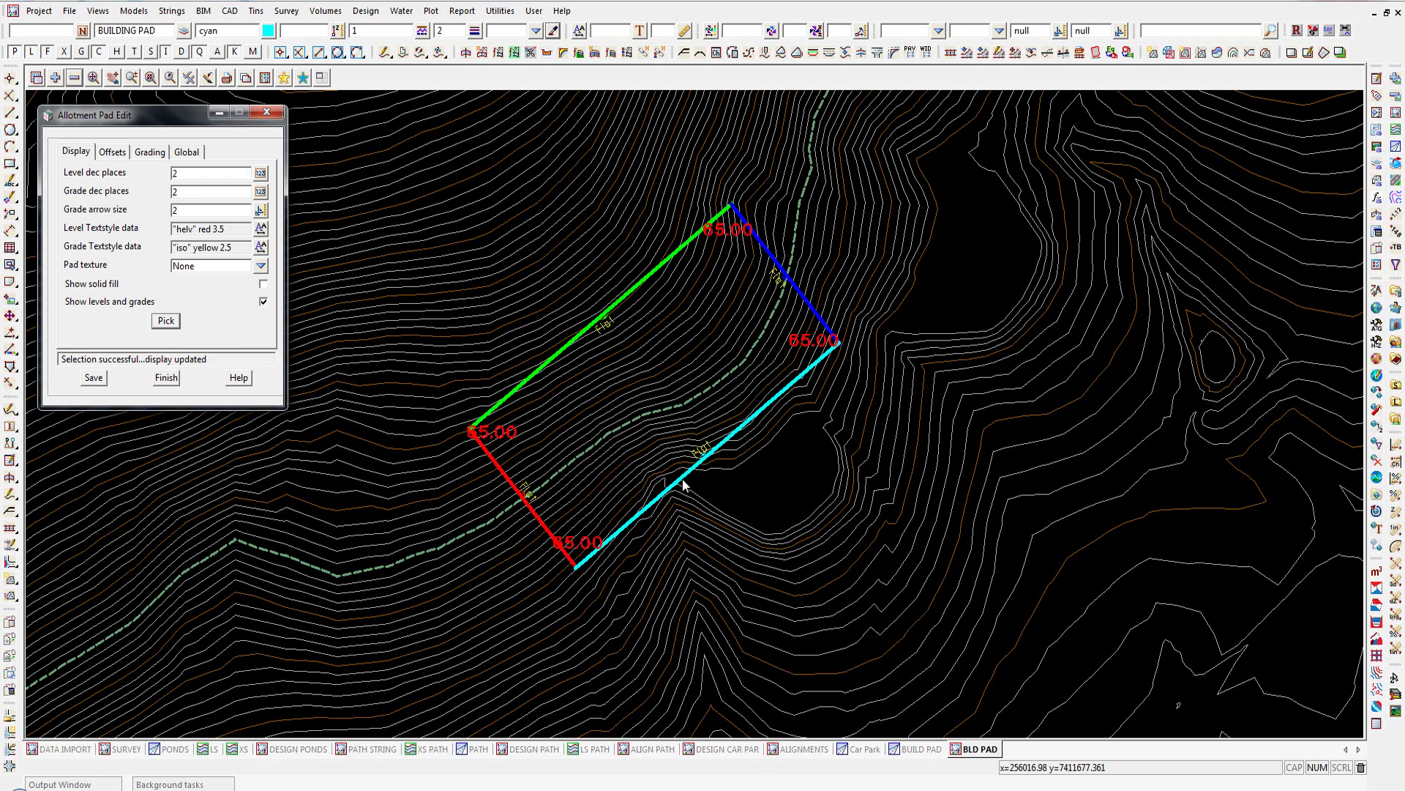
click(166, 377)
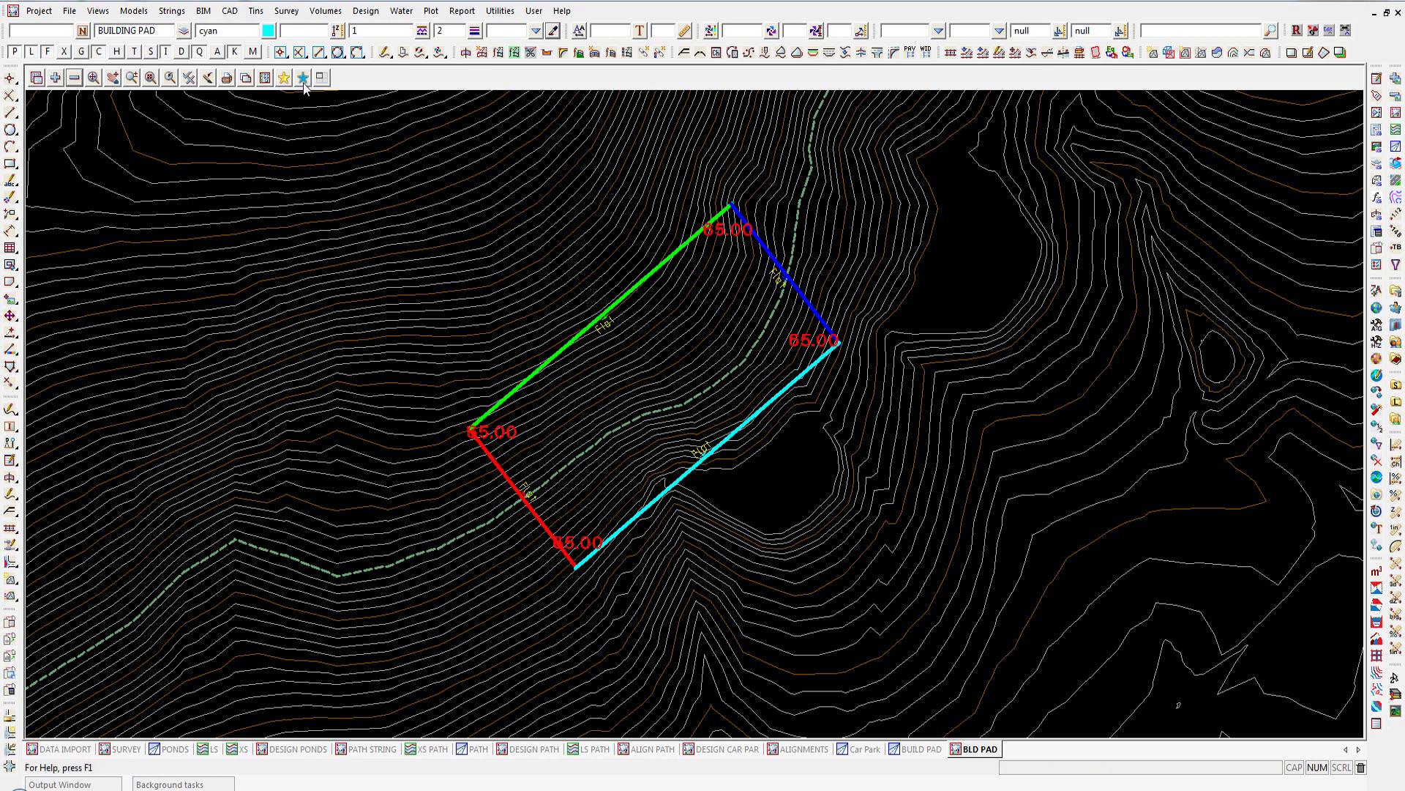
- Start editing the PAD 2 EDGE string and insert a vertex on the pad's long northwest edge
click(16, 408)
click(681, 483)
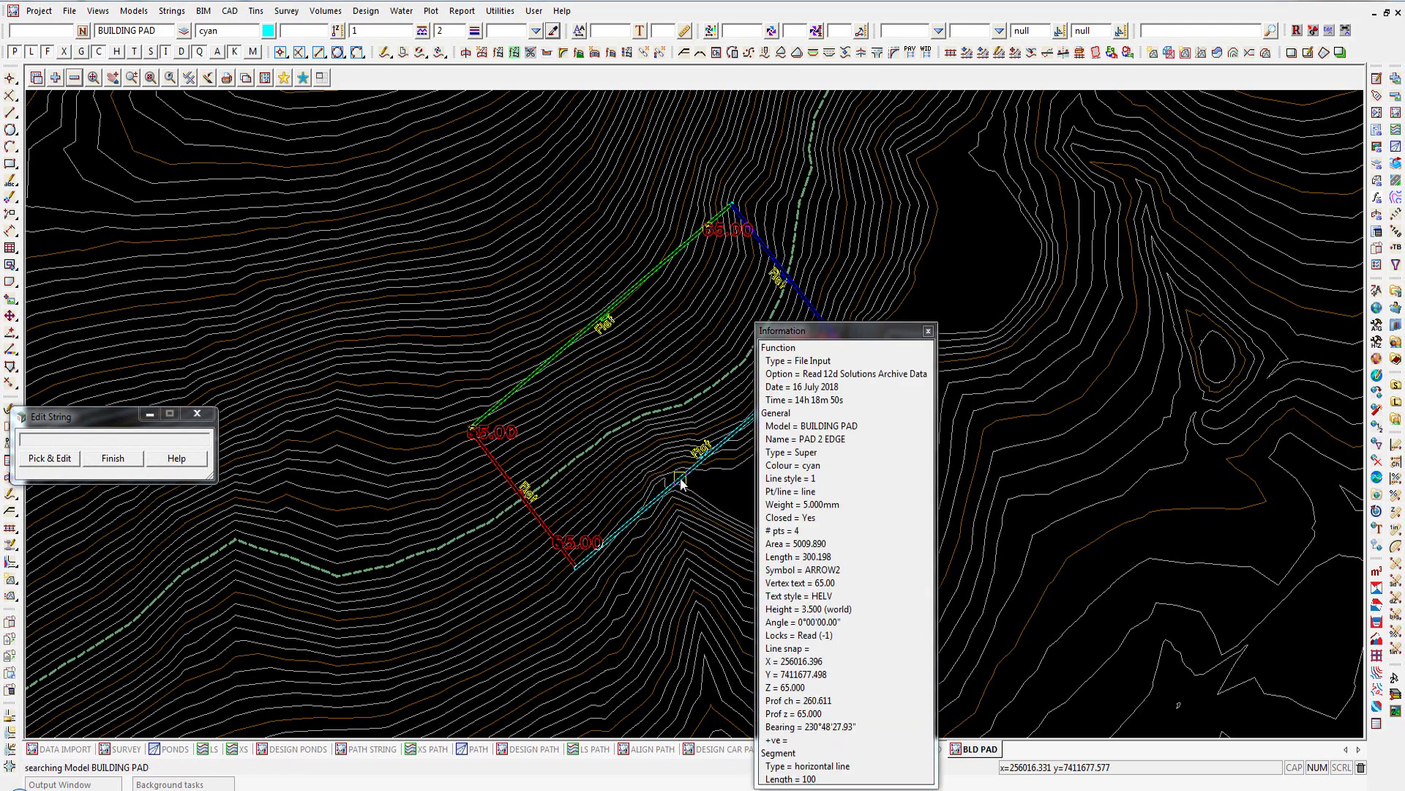
middle_click(681, 483)
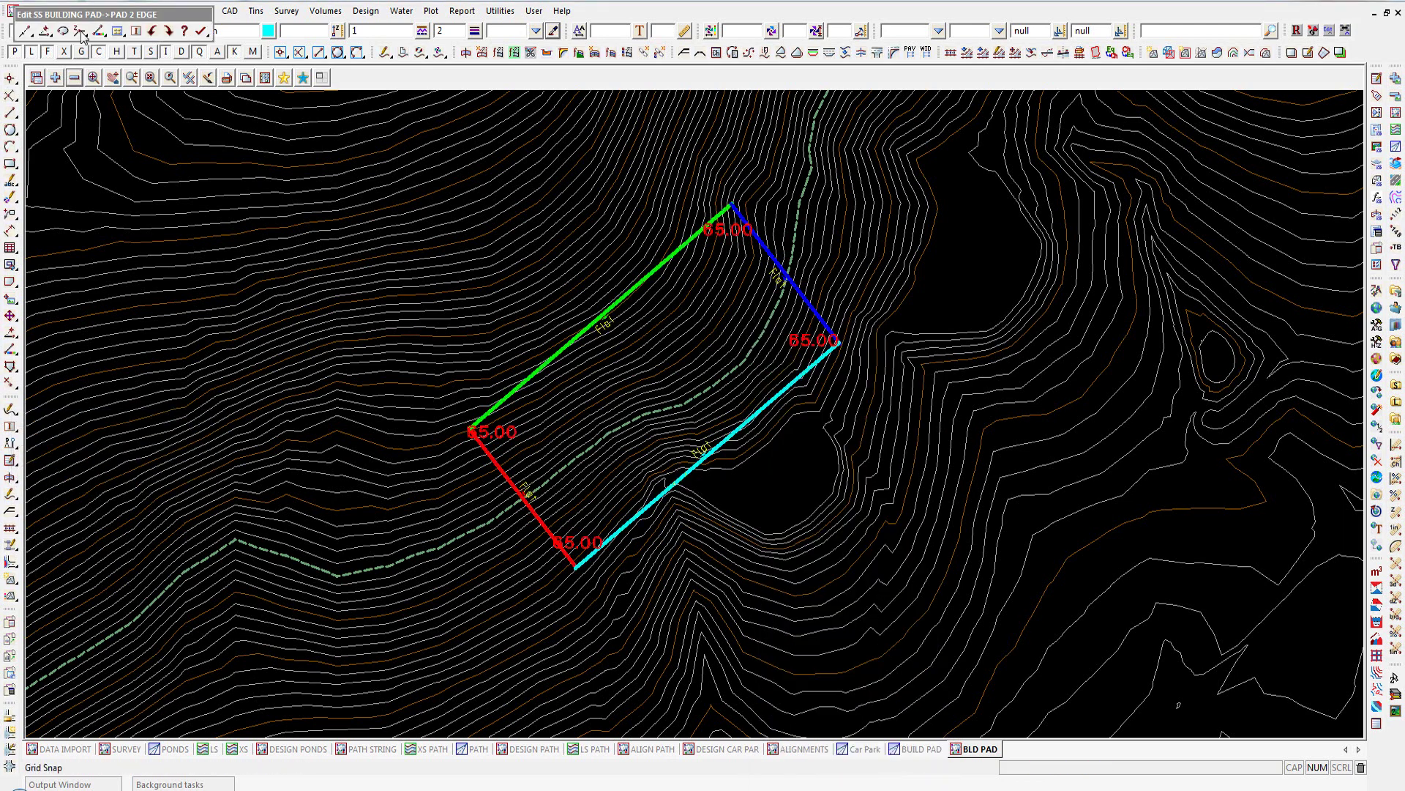
drag(81, 20, 154, 90)
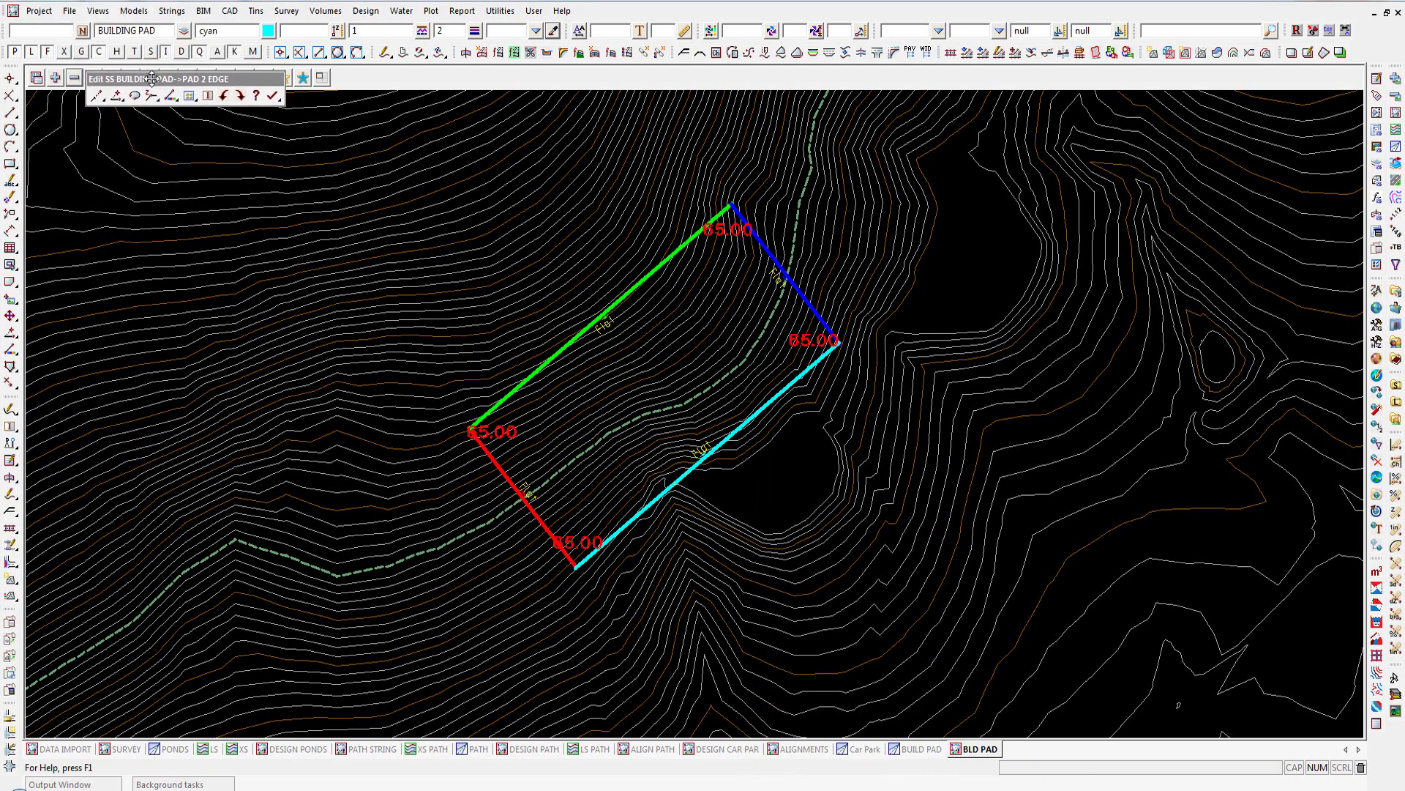
click(121, 103)
click(119, 155)
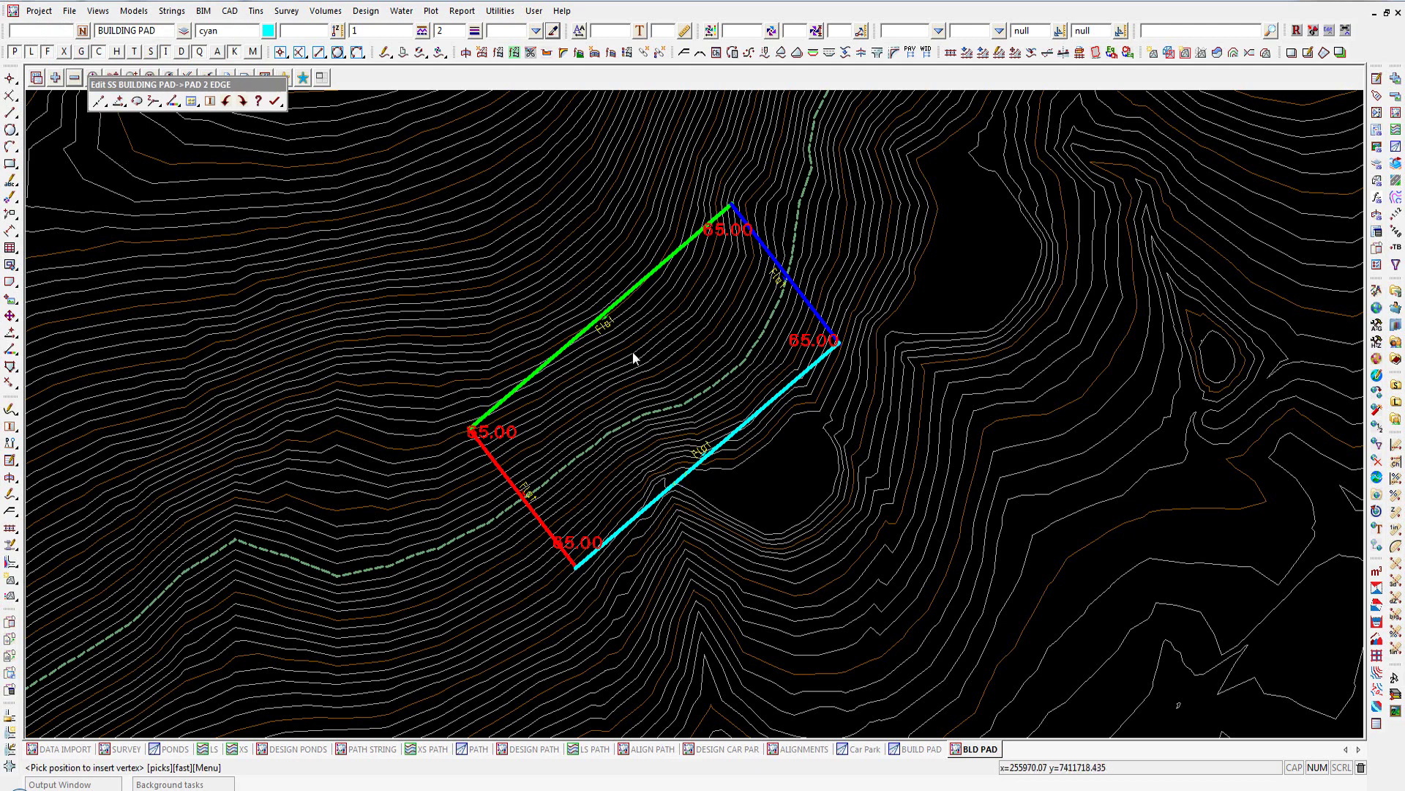
click(561, 350)
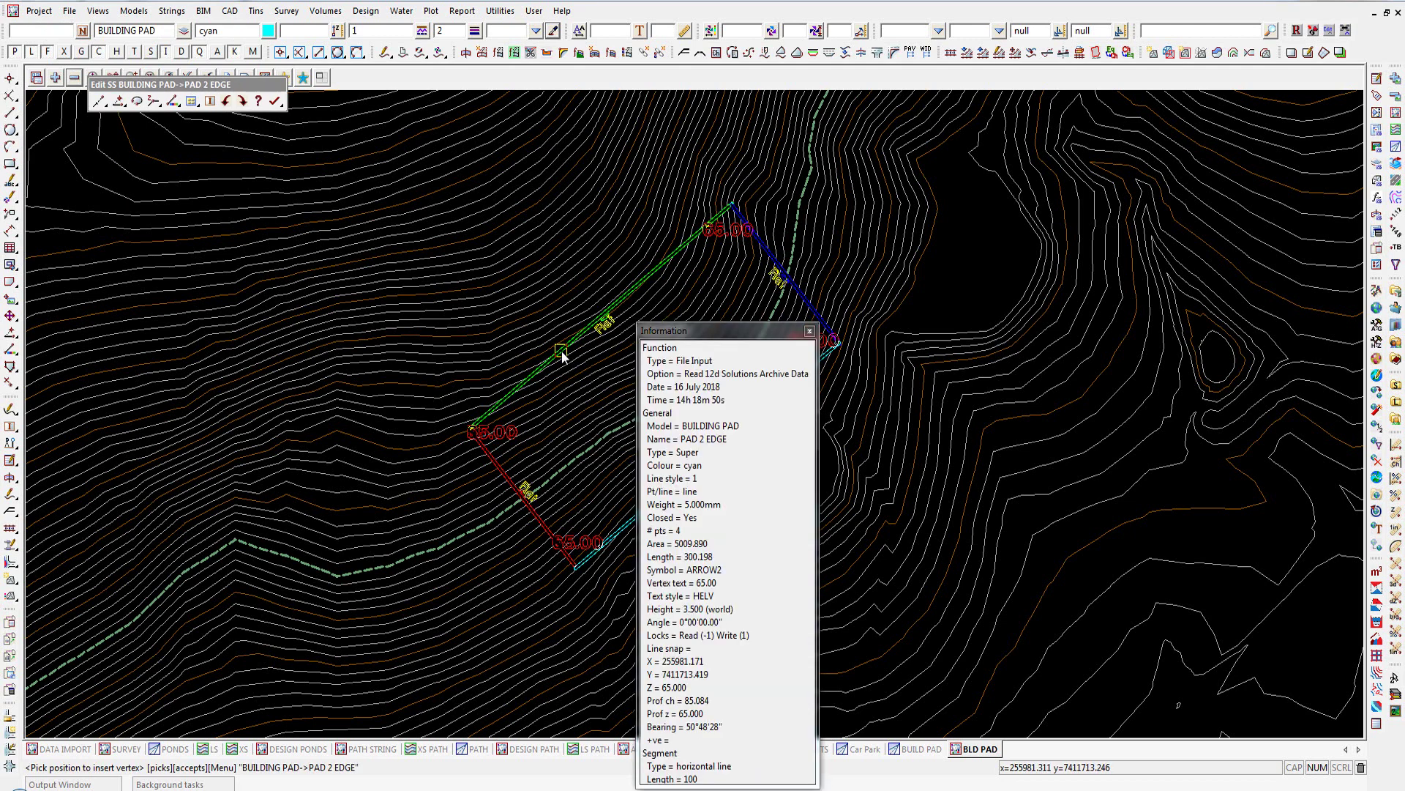
middle_click(560, 350)
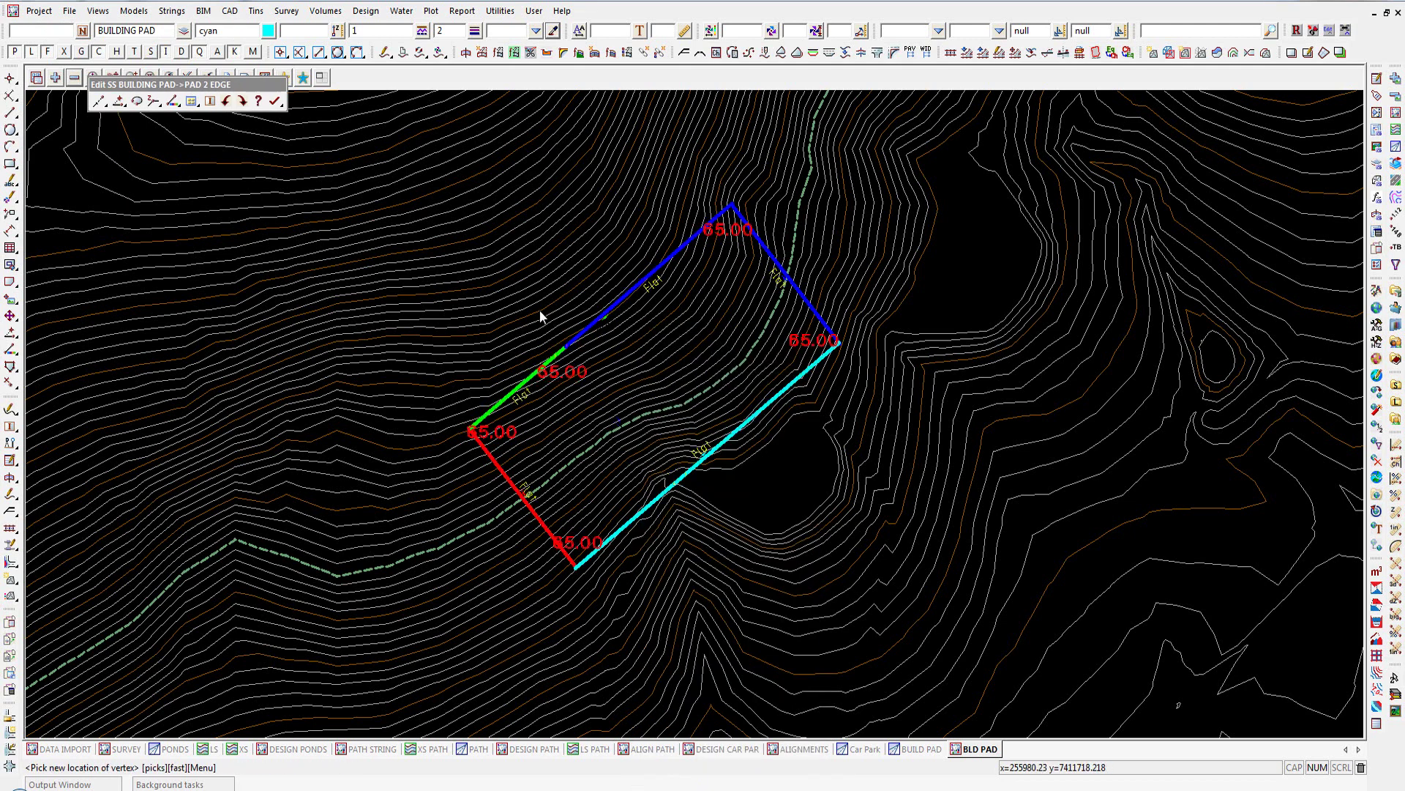
- Place the new vertex at the midpoint between the two end corners of the northwest edge, using the mid-point snap
click(283, 55)
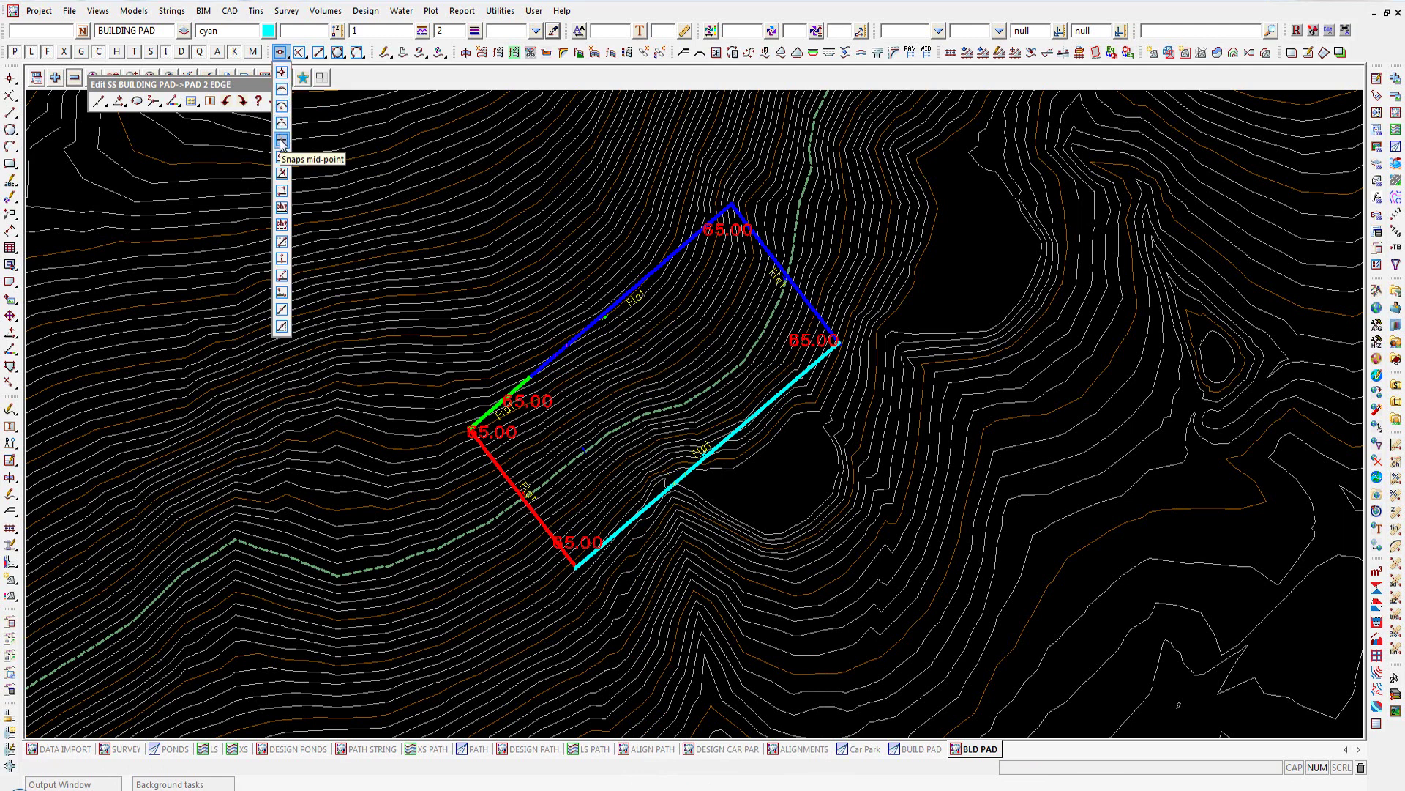
click(282, 143)
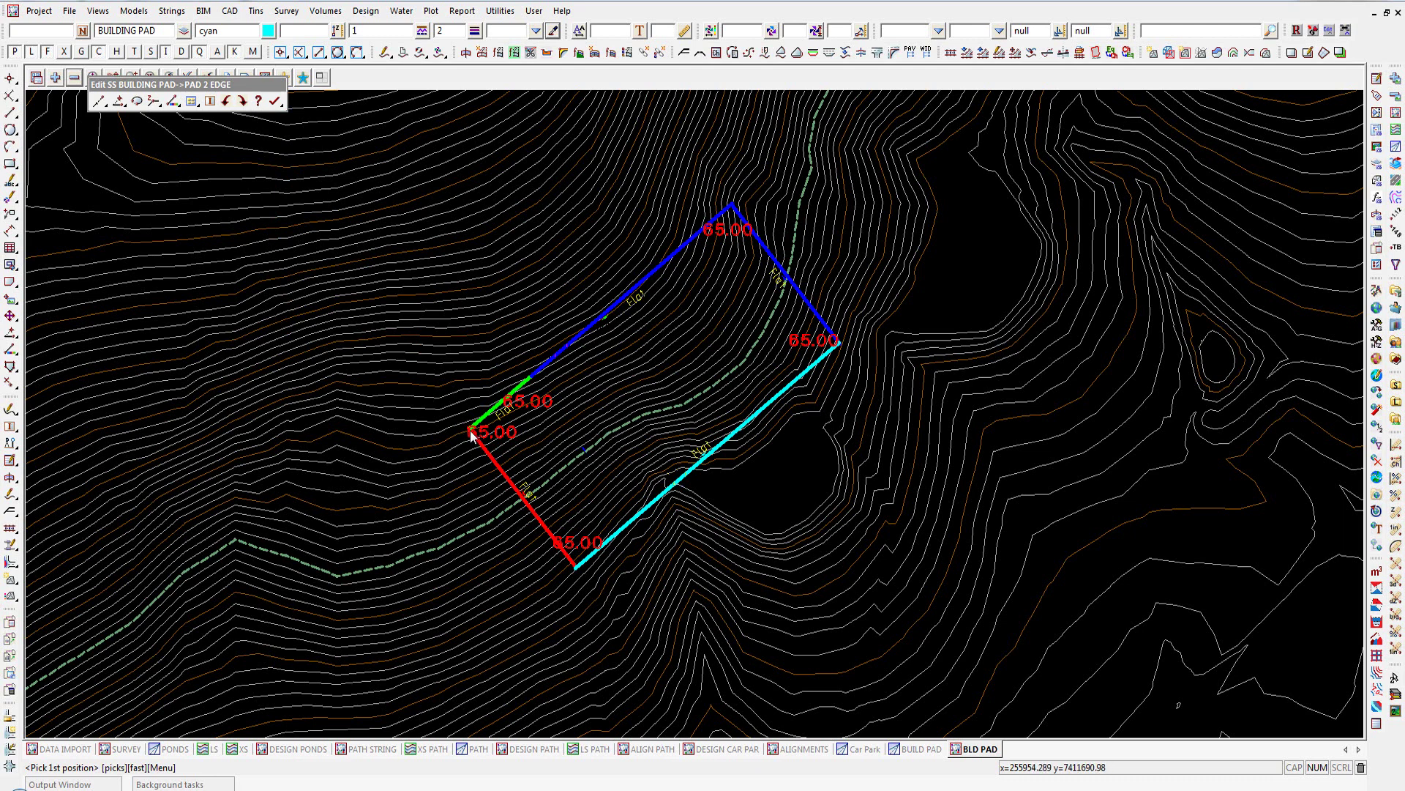
click(471, 430)
middle_click(471, 431)
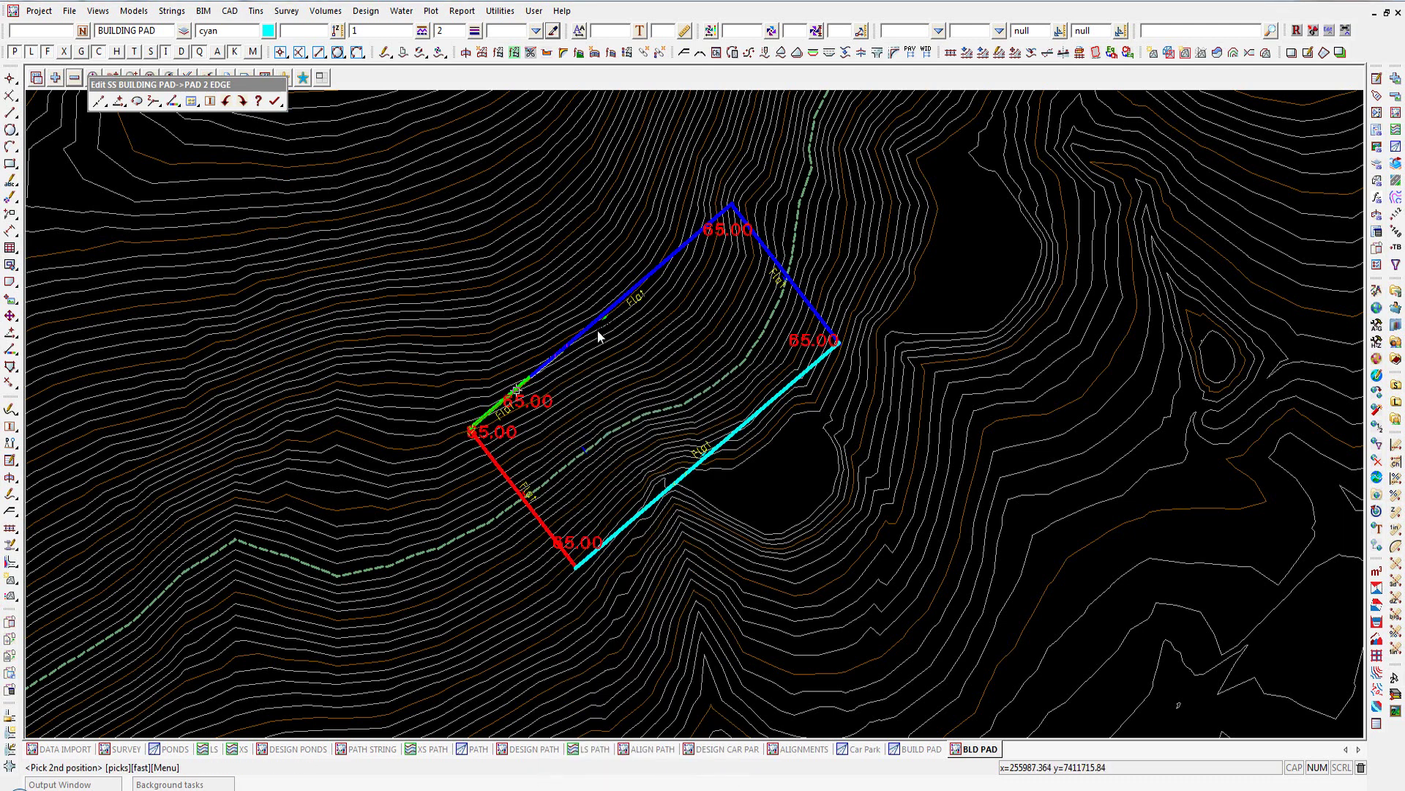
click(734, 205)
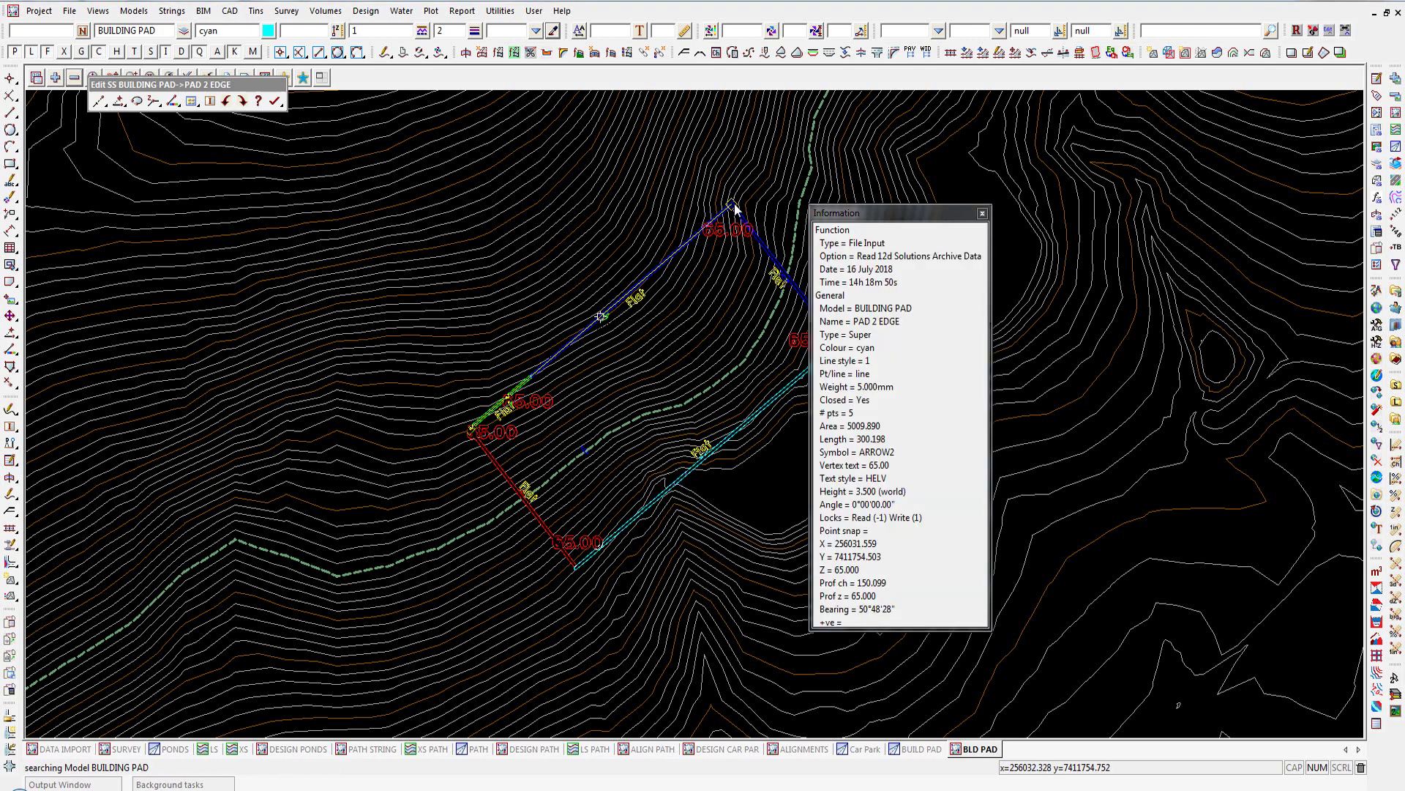
middle_click(734, 205)
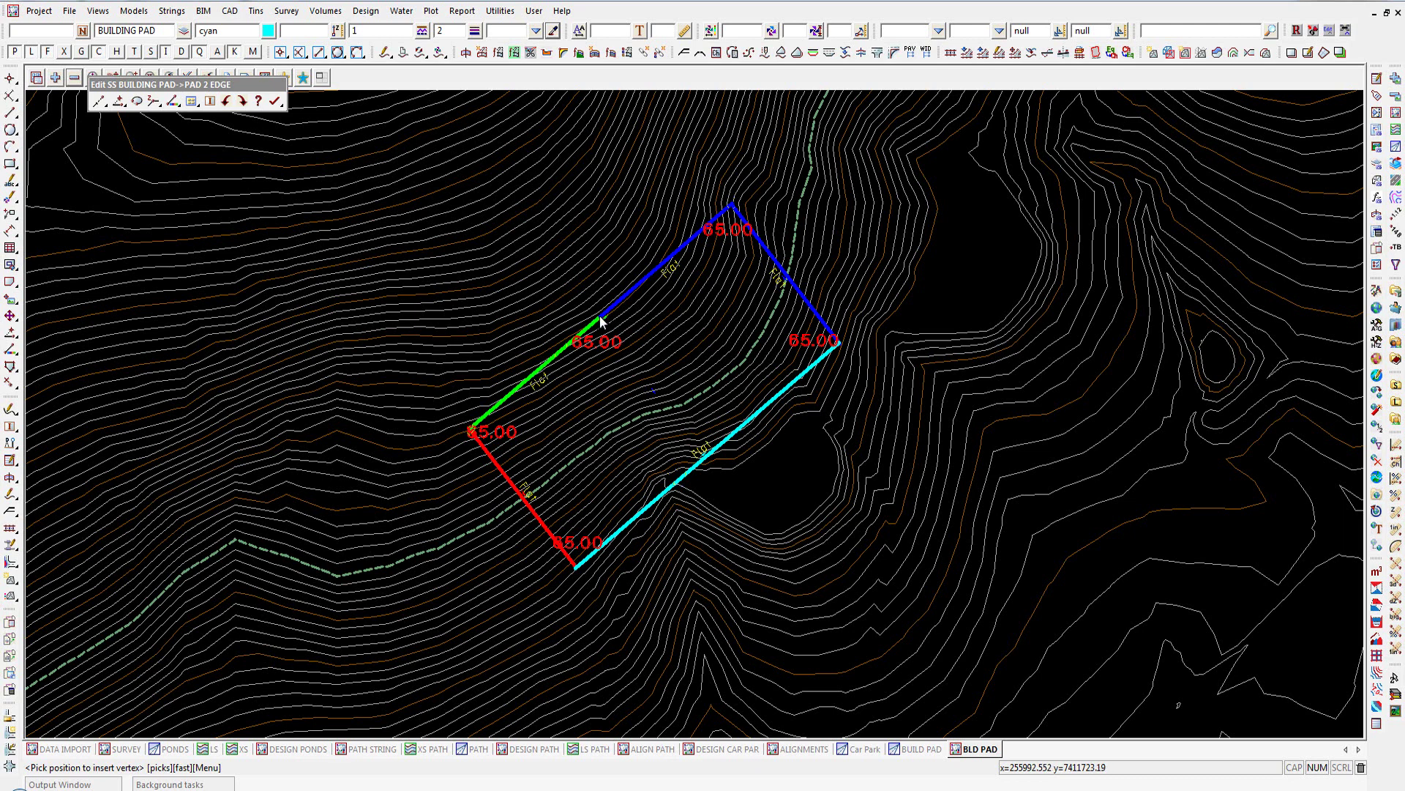
- Insert a vertex at the midpoint of the pad's long southeast edge, between its two corners, and finish editing the string
click(683, 483)
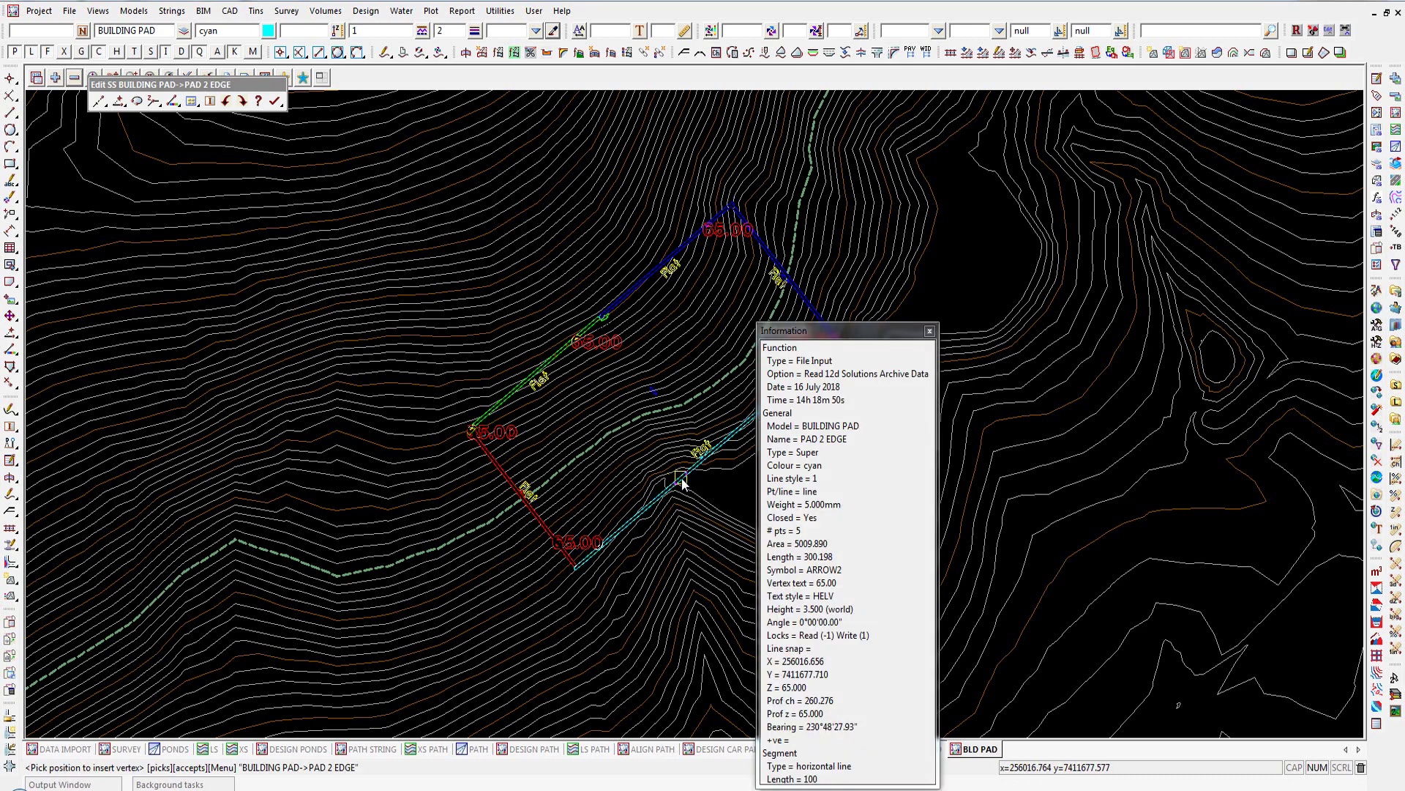
click(682, 483)
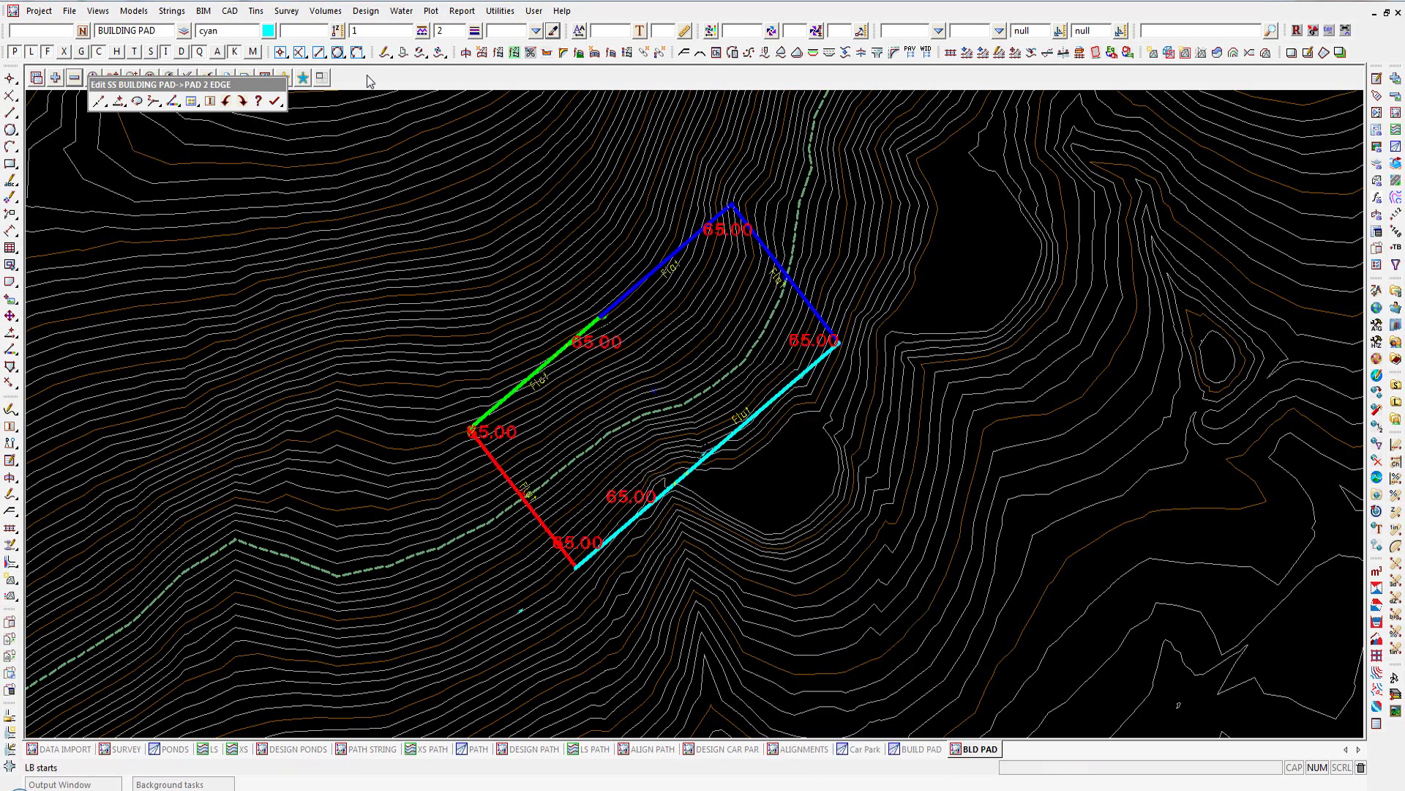
click(280, 52)
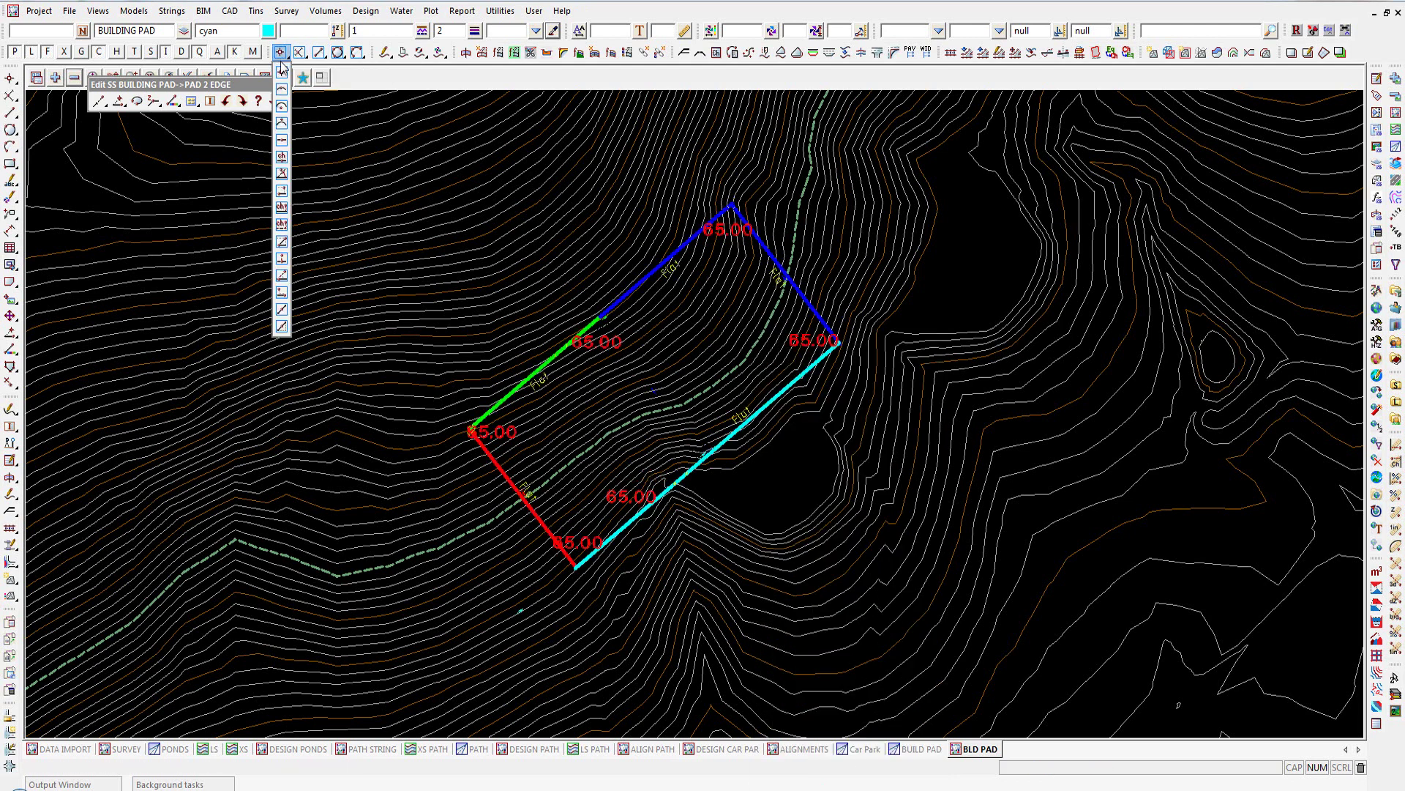
click(282, 140)
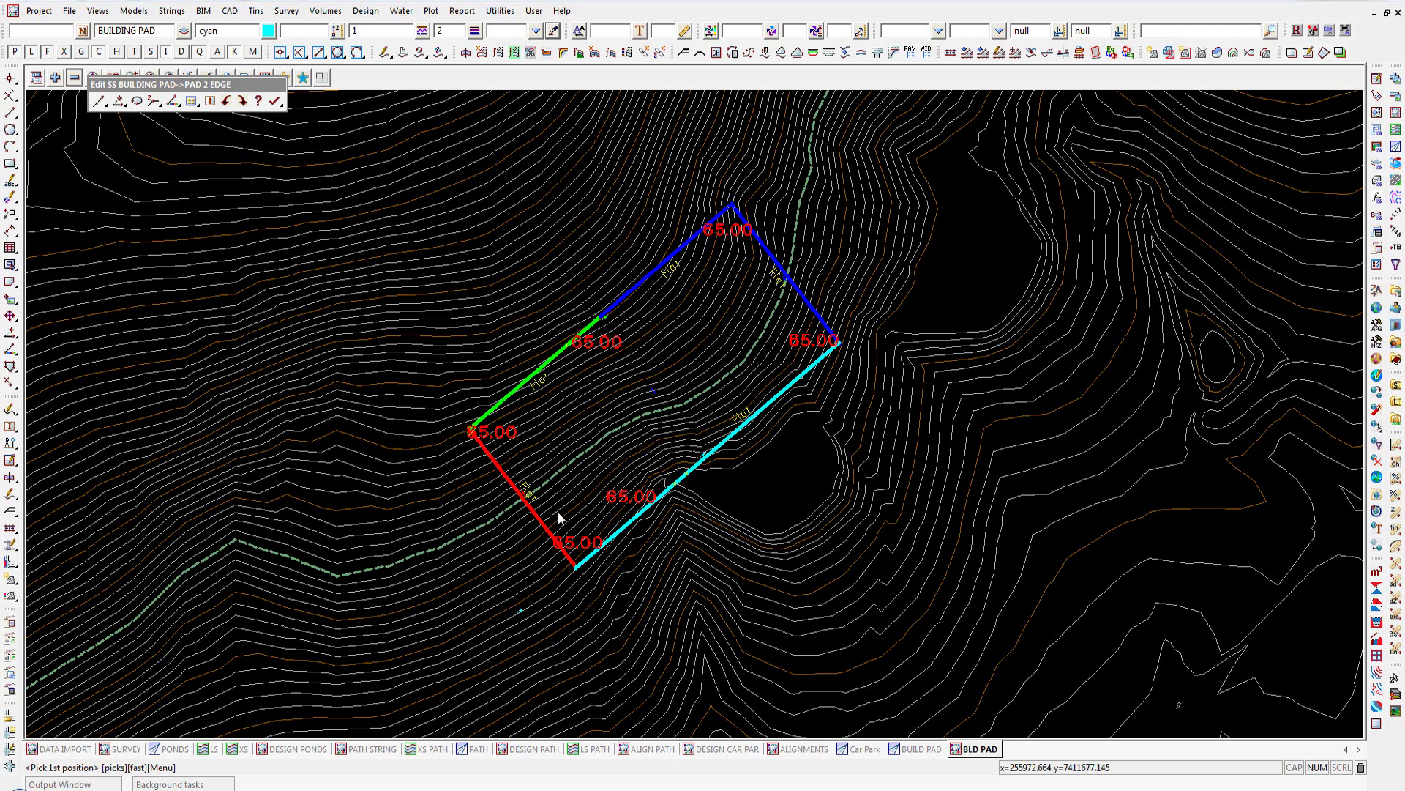
scroll(617, 578, up, 3)
scroll(616, 575, down, 3)
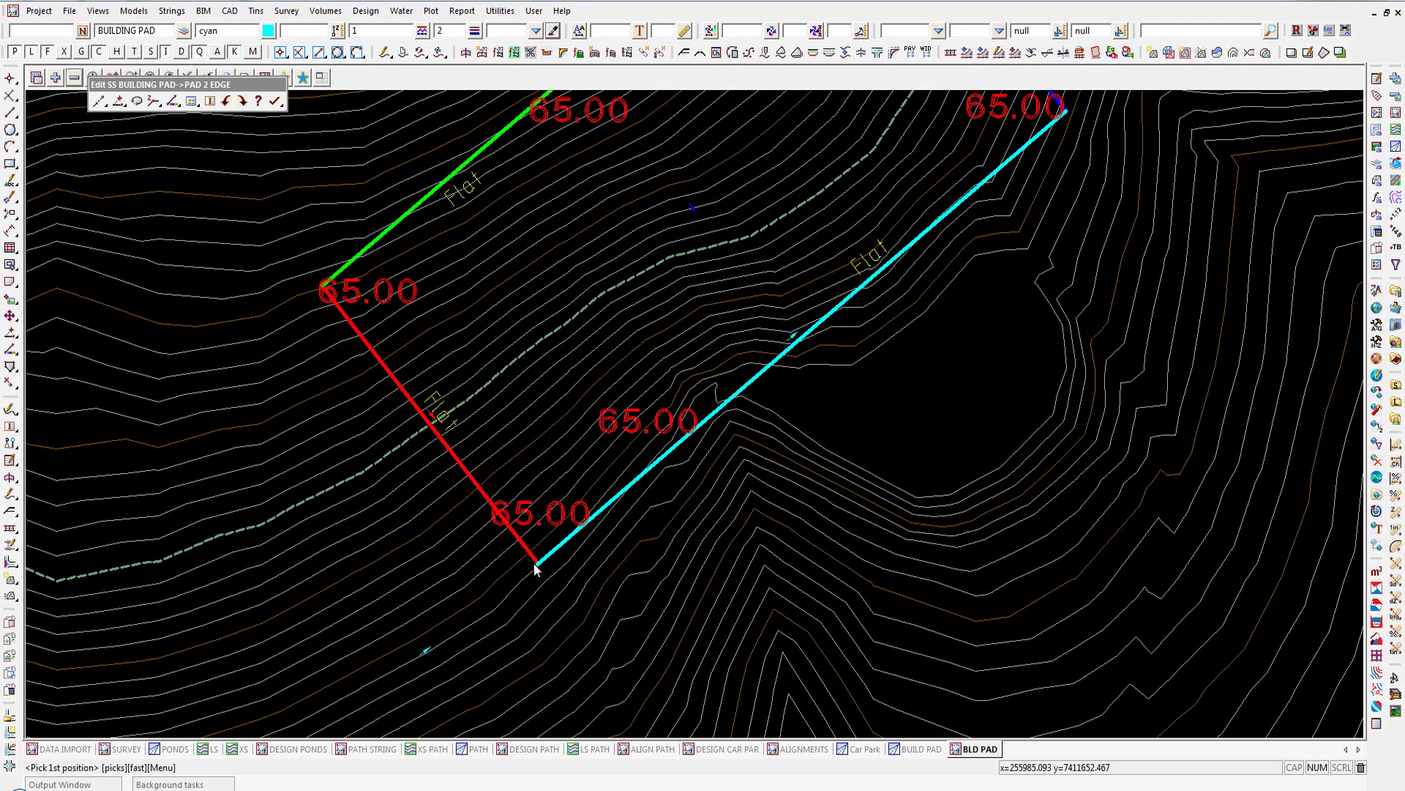
click(536, 563)
middle_click(536, 564)
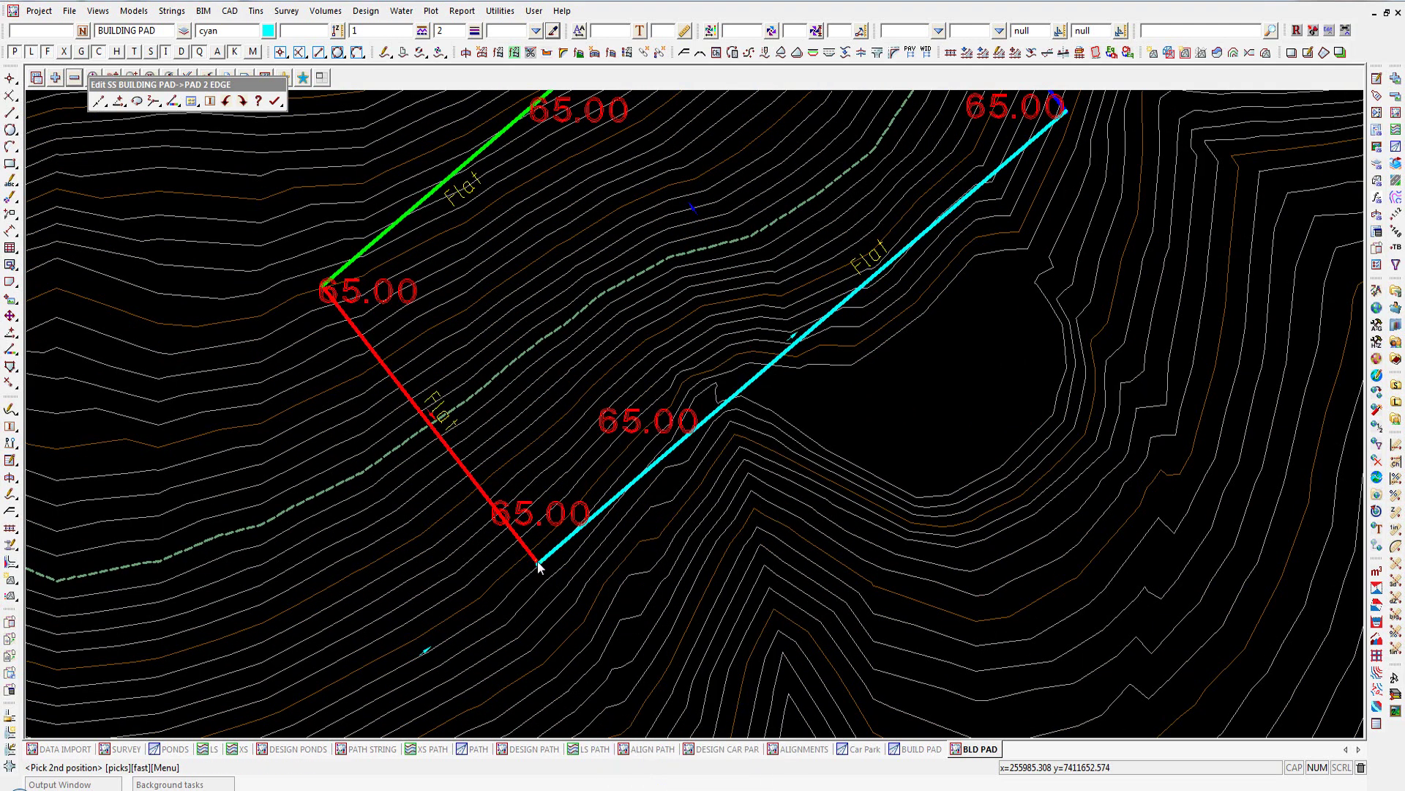
click(1066, 117)
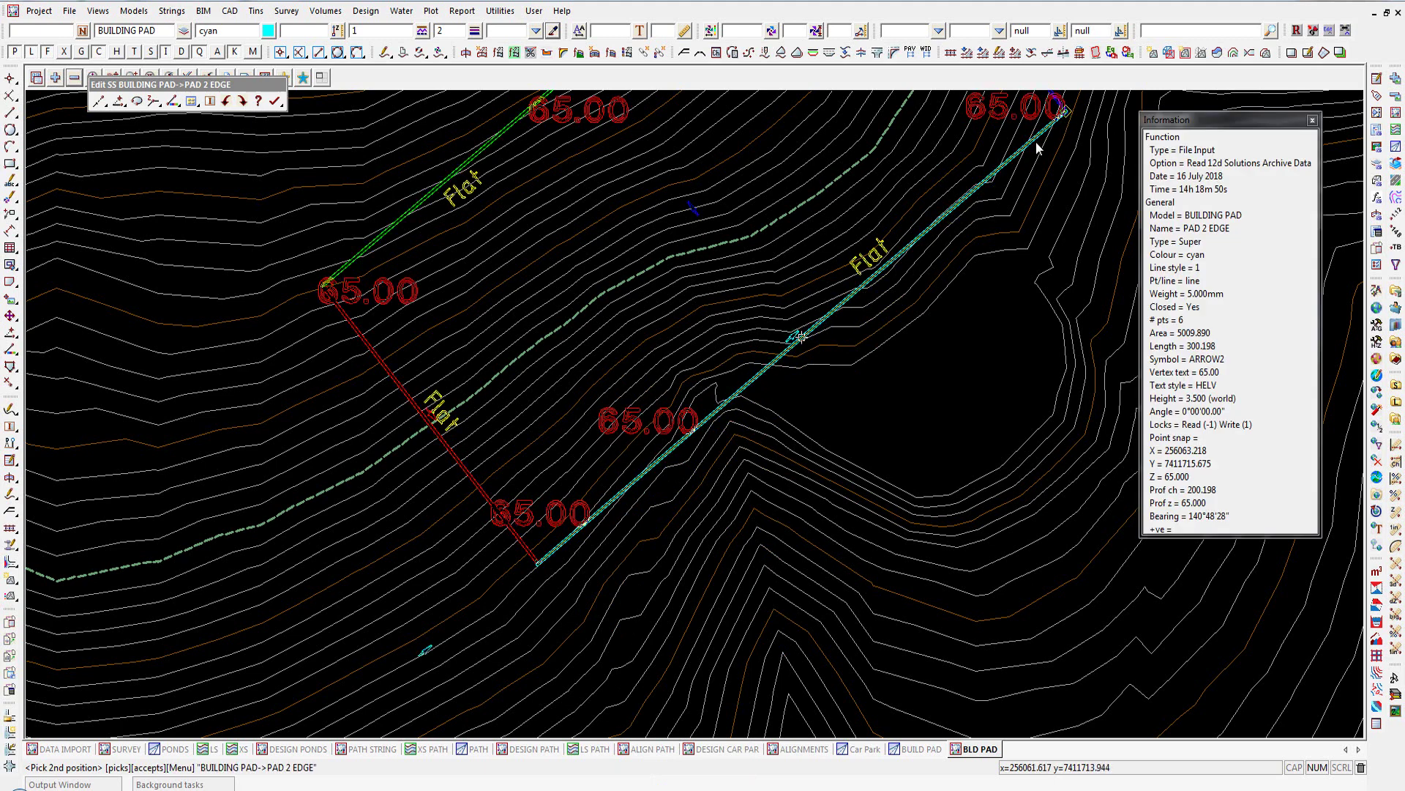
middle_click(1035, 142)
scroll(889, 380, down, 4)
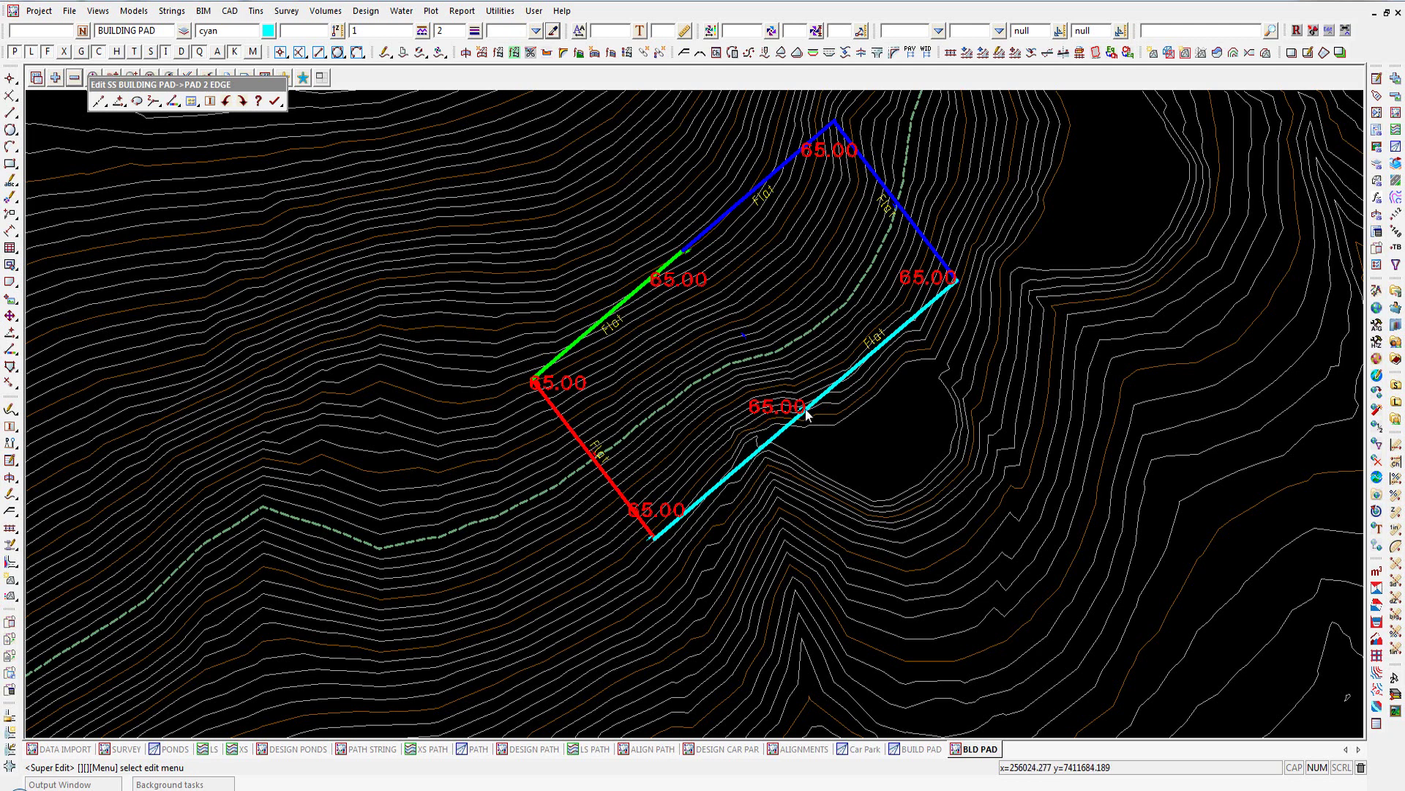
click(276, 102)
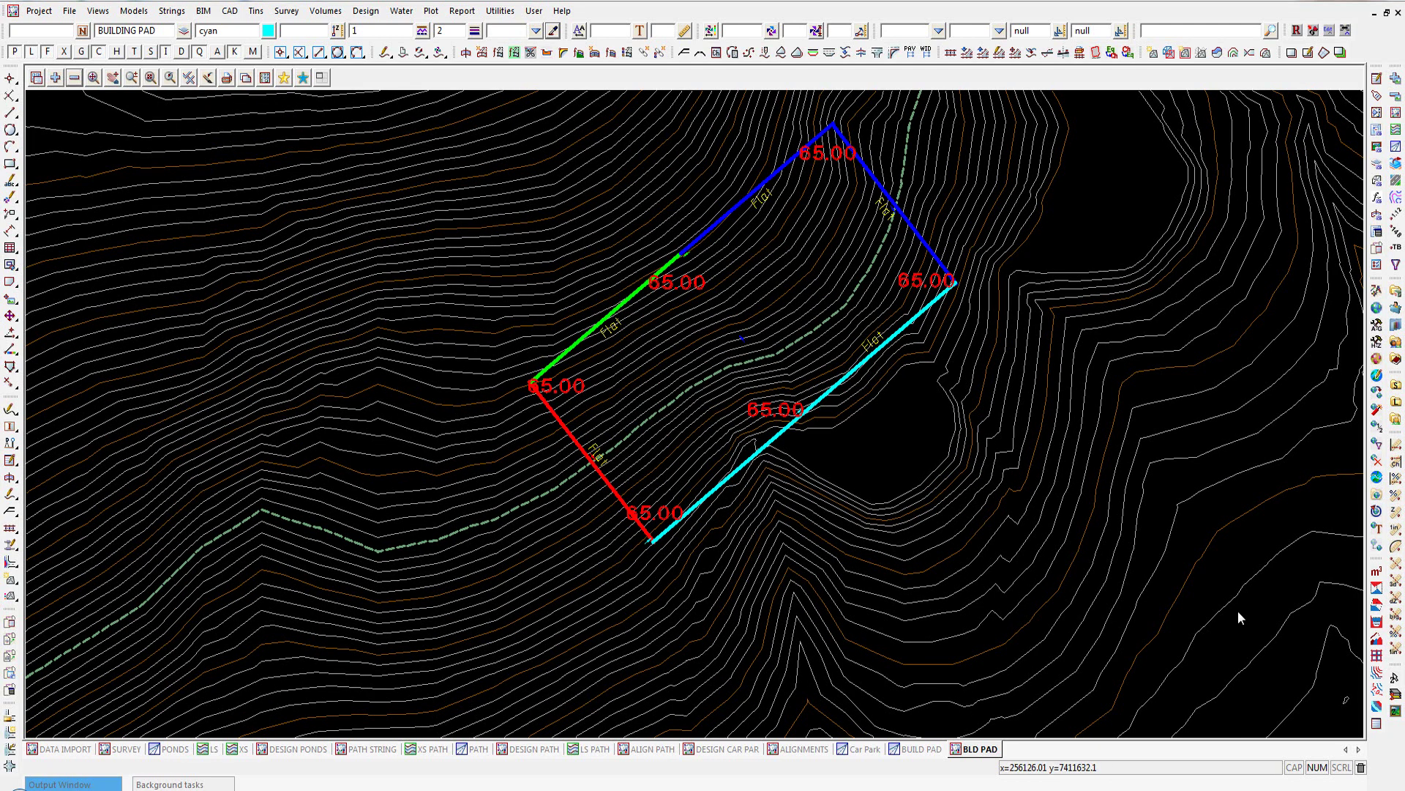
- Reopen Allotment Pad Edit with its grading options, and remove the CONTOURS SURVEY model from the BLD PAD view
click(1307, 52)
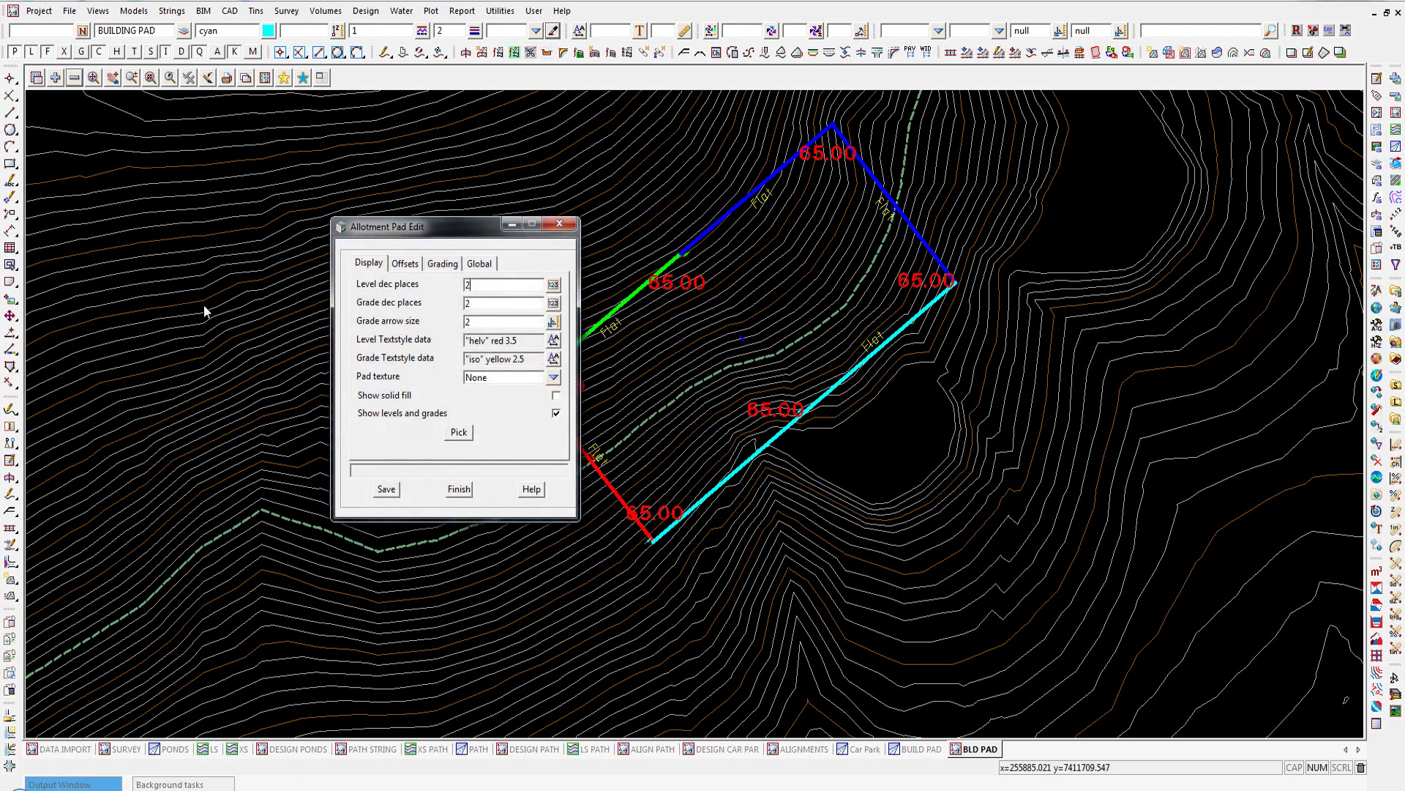
drag(399, 233, 114, 139)
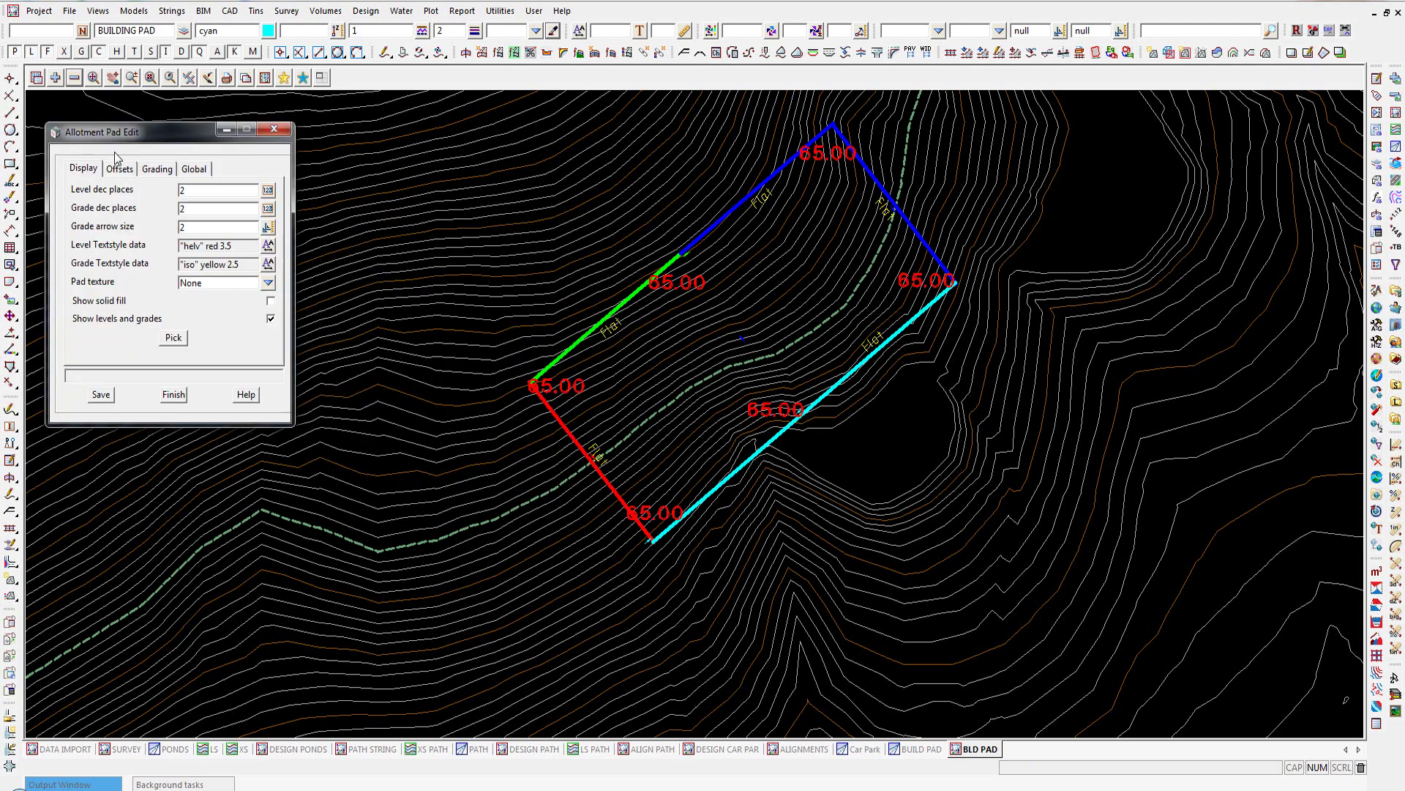
click(159, 170)
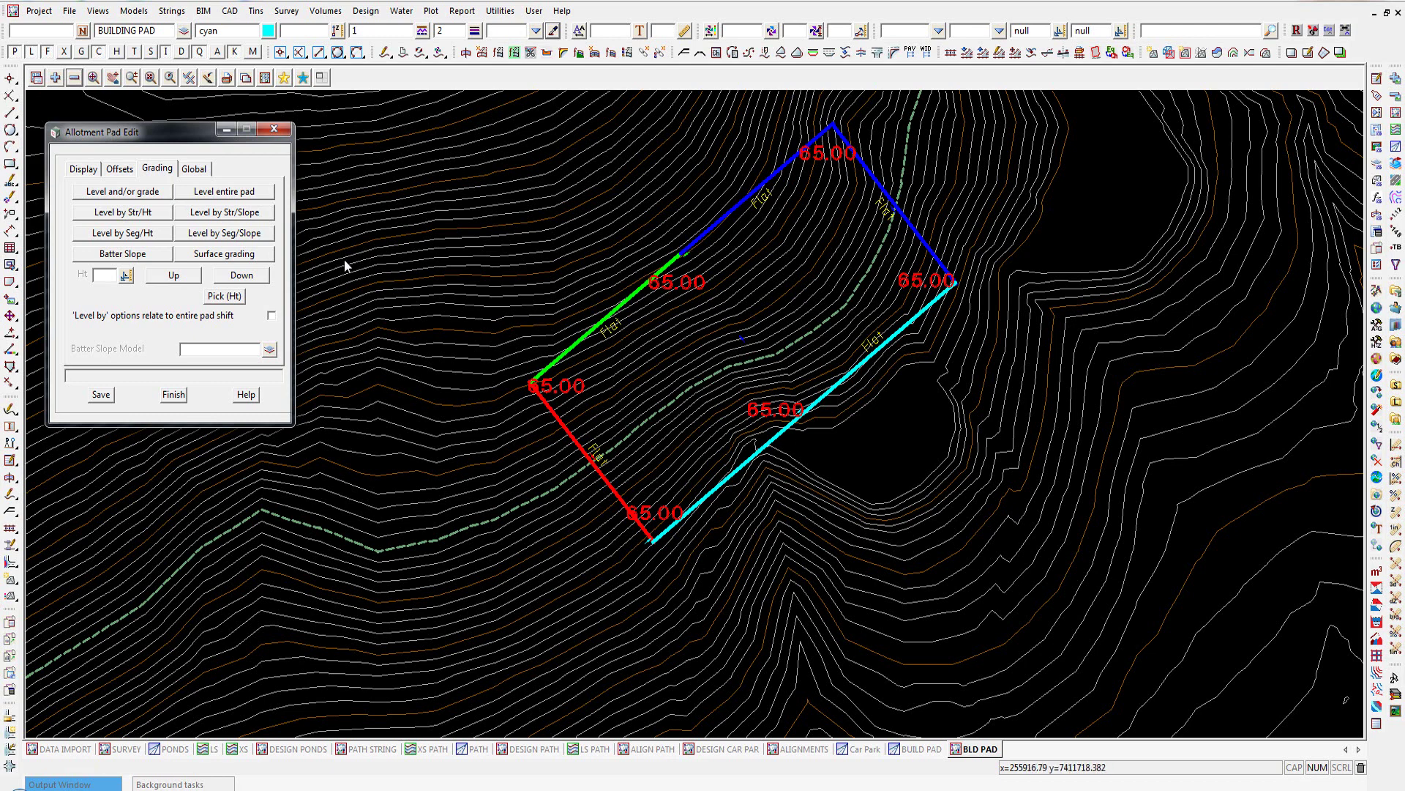
click(75, 79)
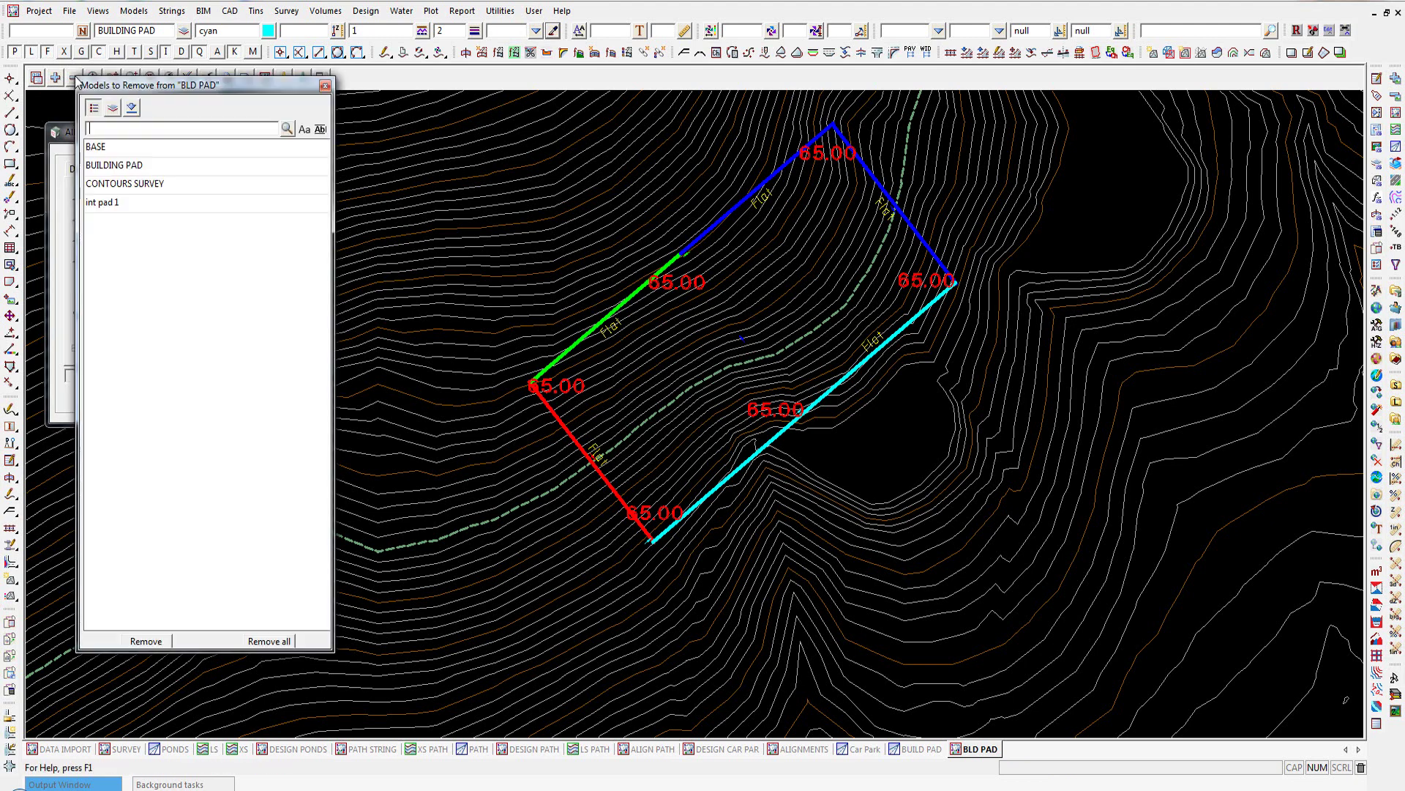
click(104, 185)
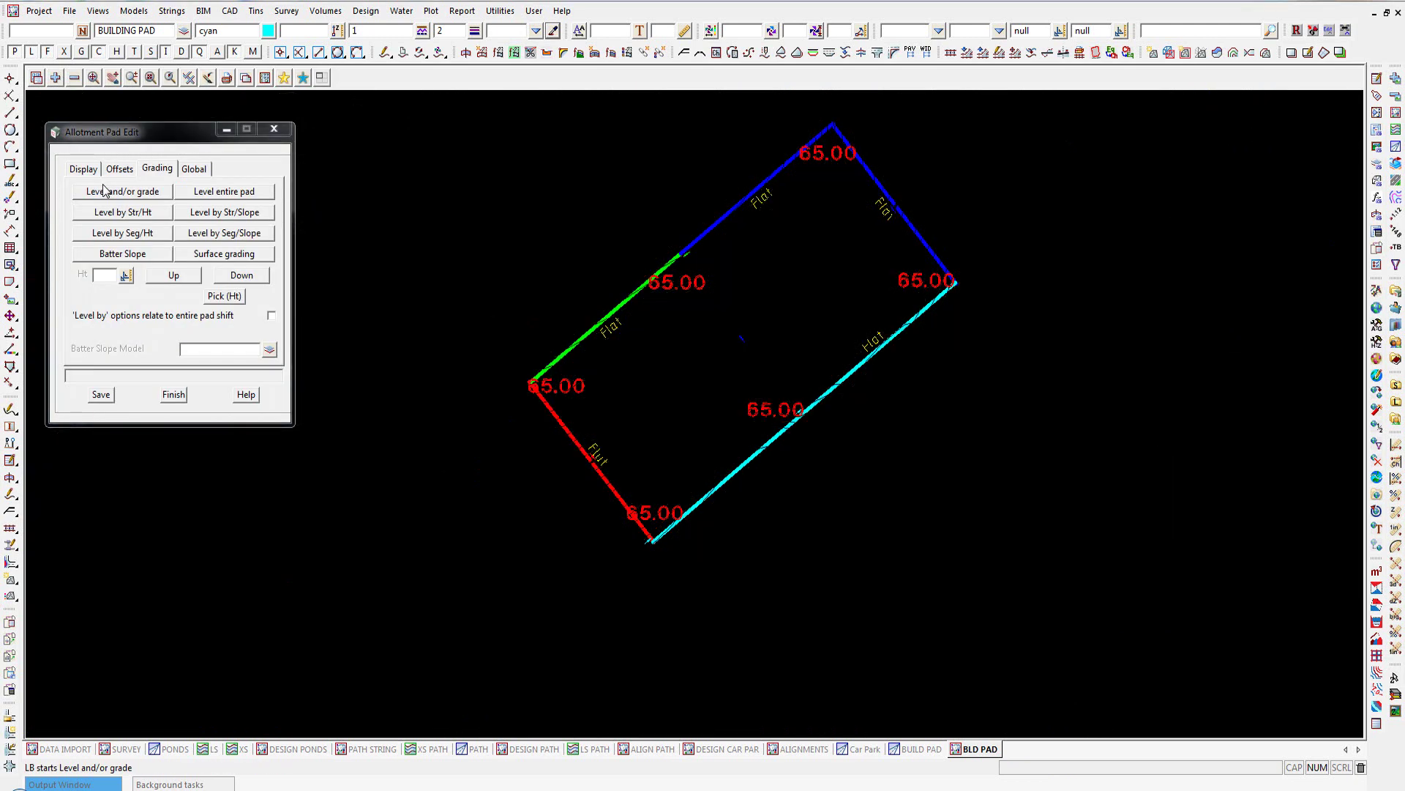
- Apply surface grading to the PAD 2 EDGE string from its north corner towards a point beyond the south corner, with a negative slope
click(251, 256)
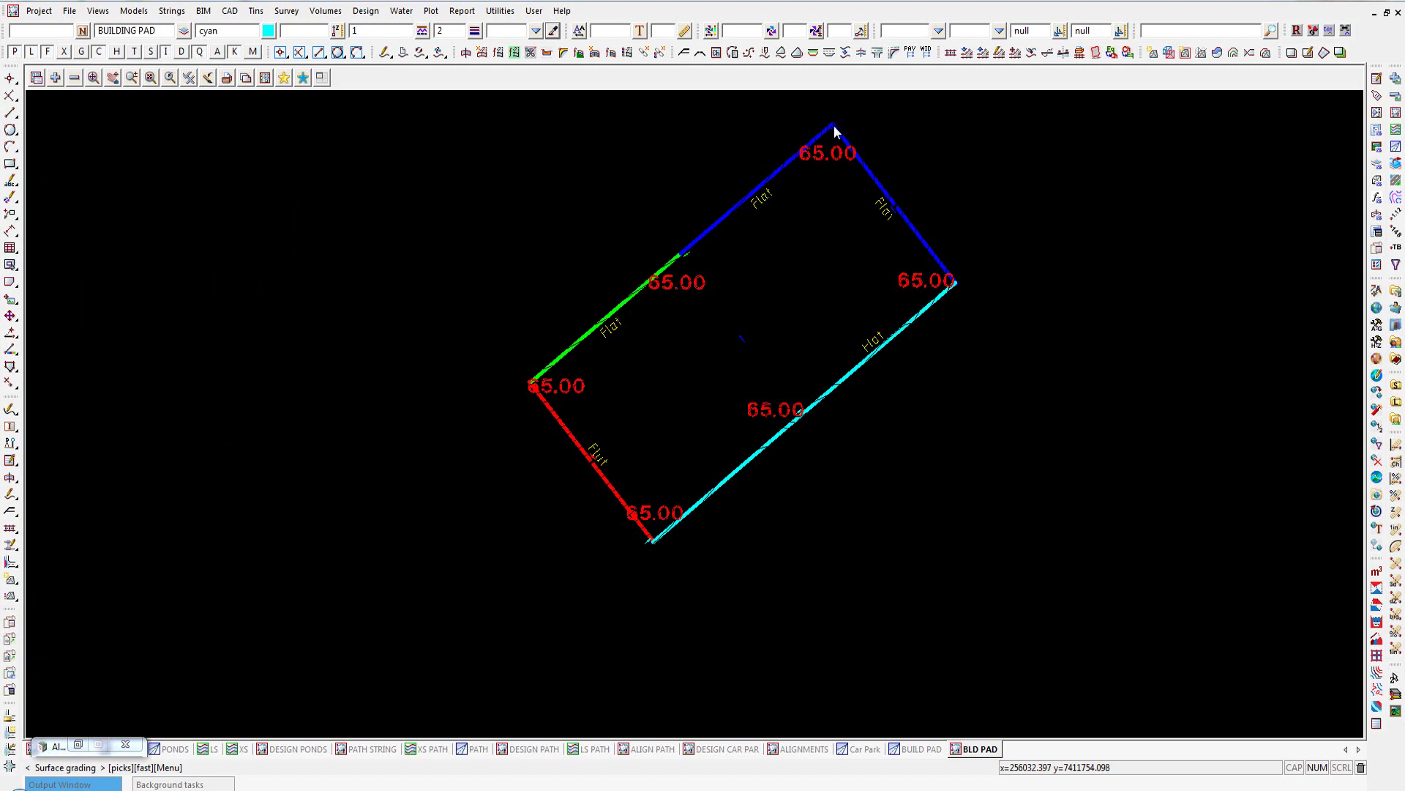
click(832, 125)
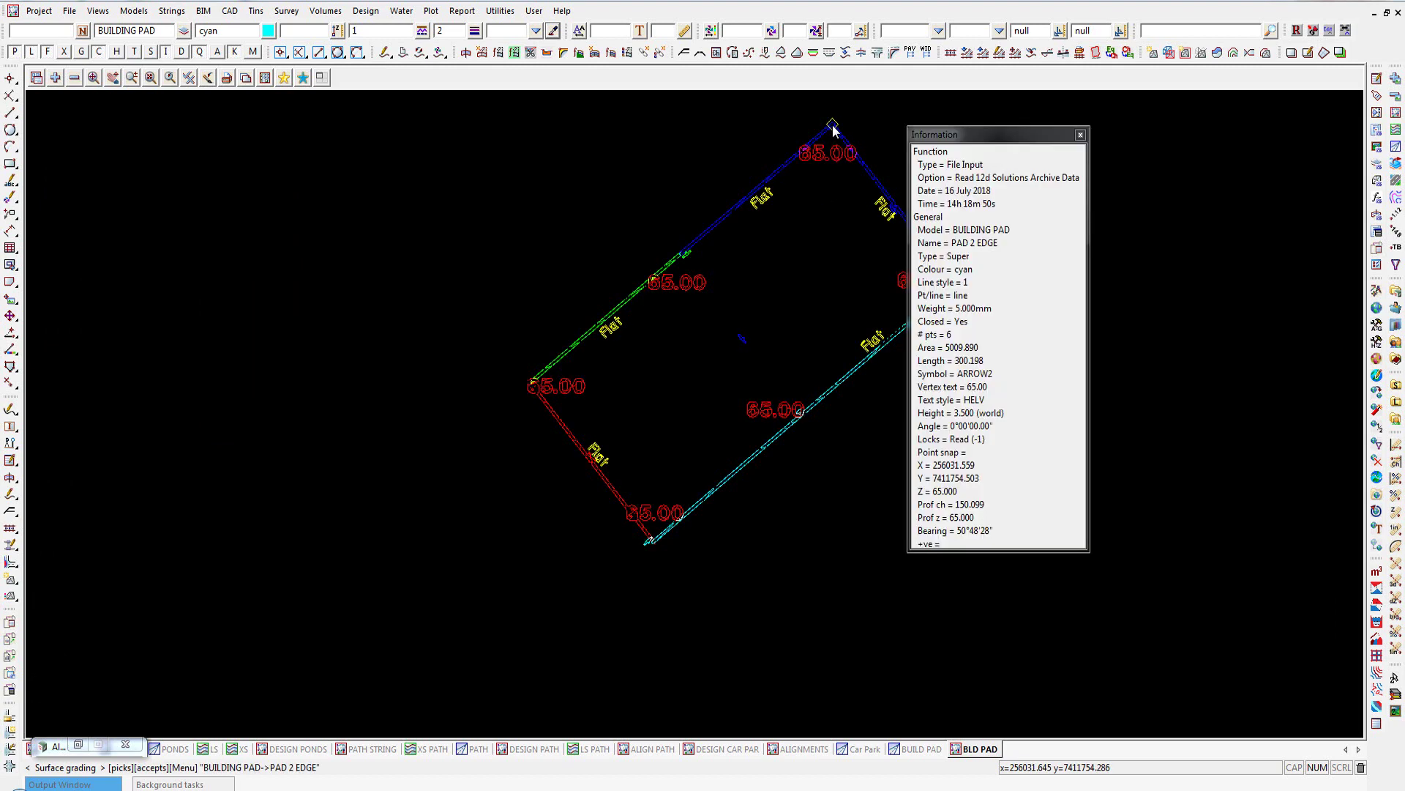
middle_click(832, 130)
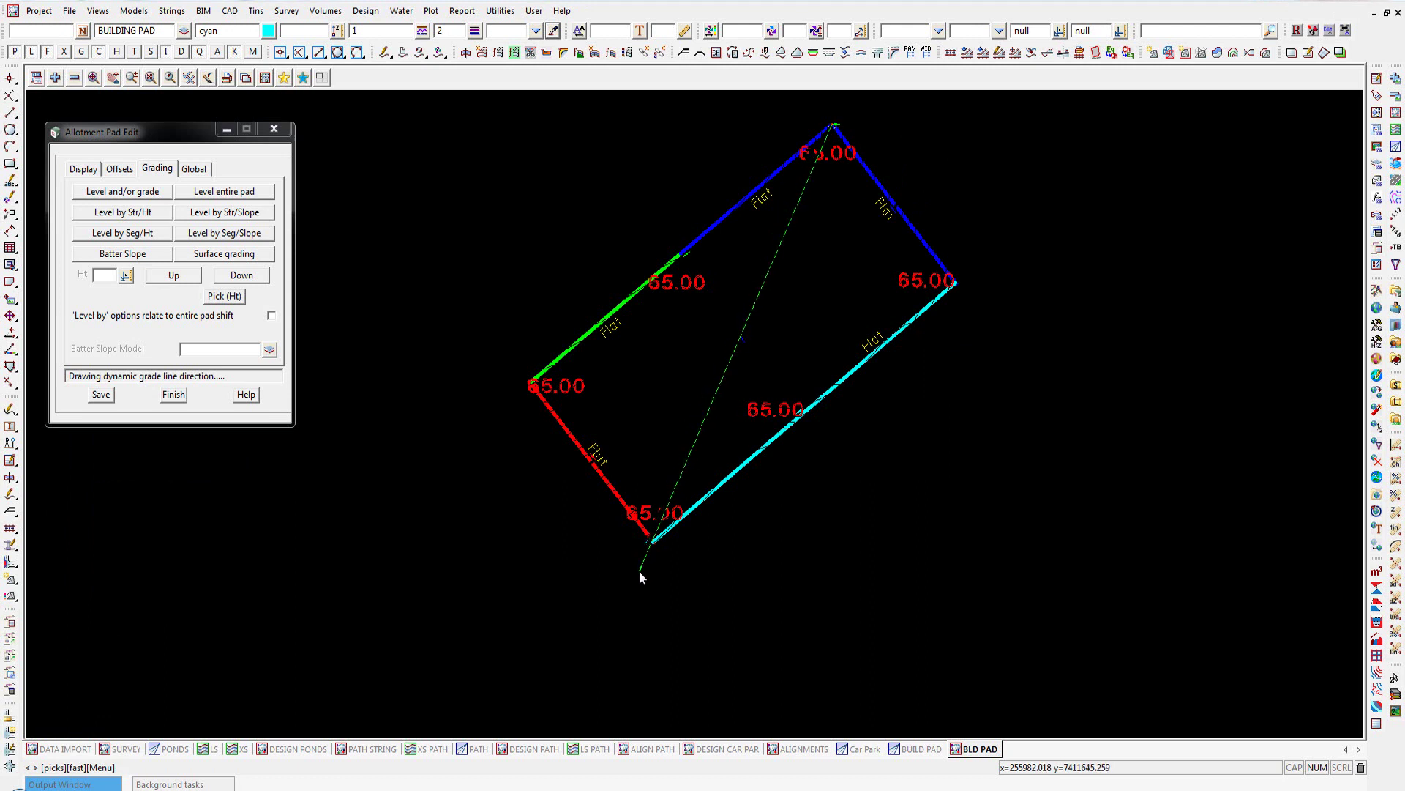
click(624, 614)
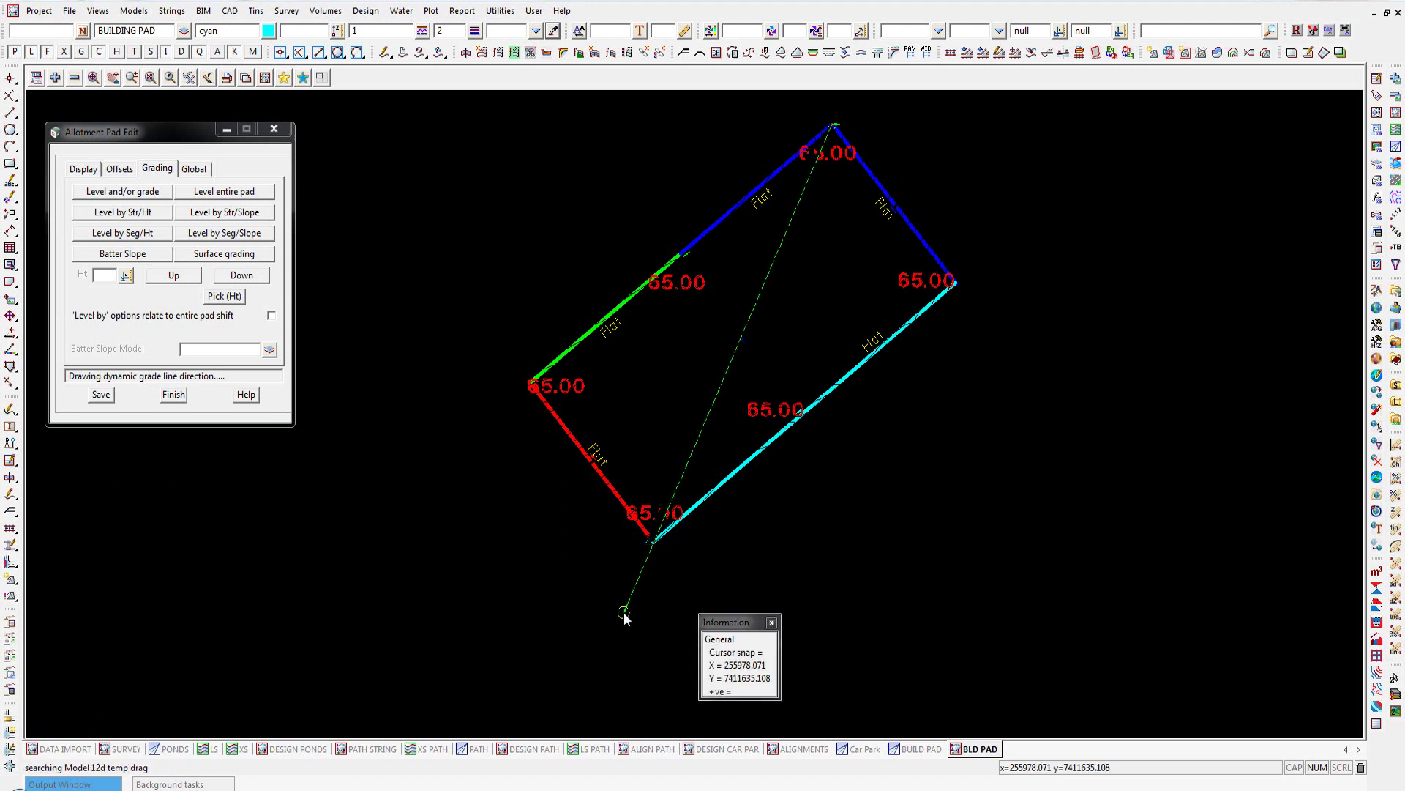
middle_click(625, 614)
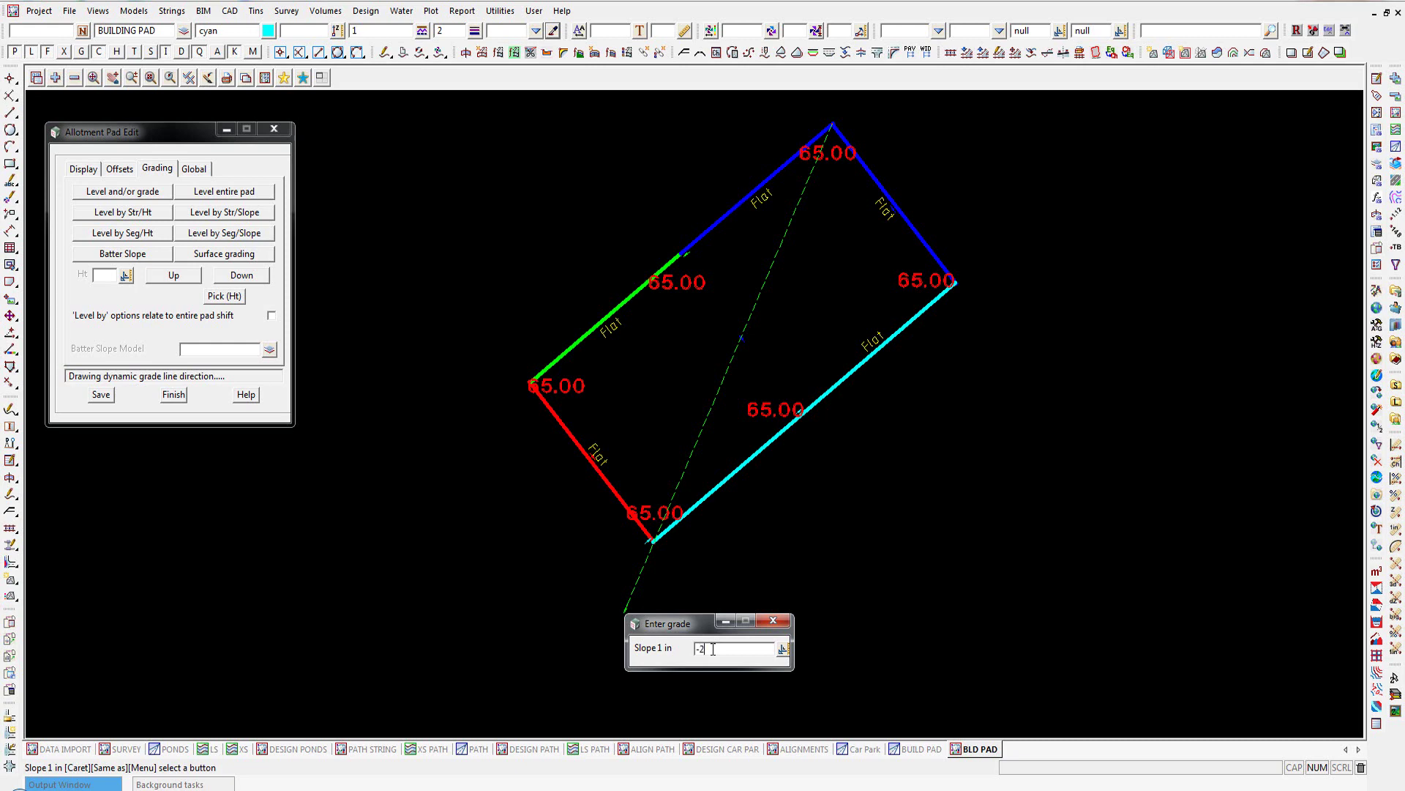
key(Return)
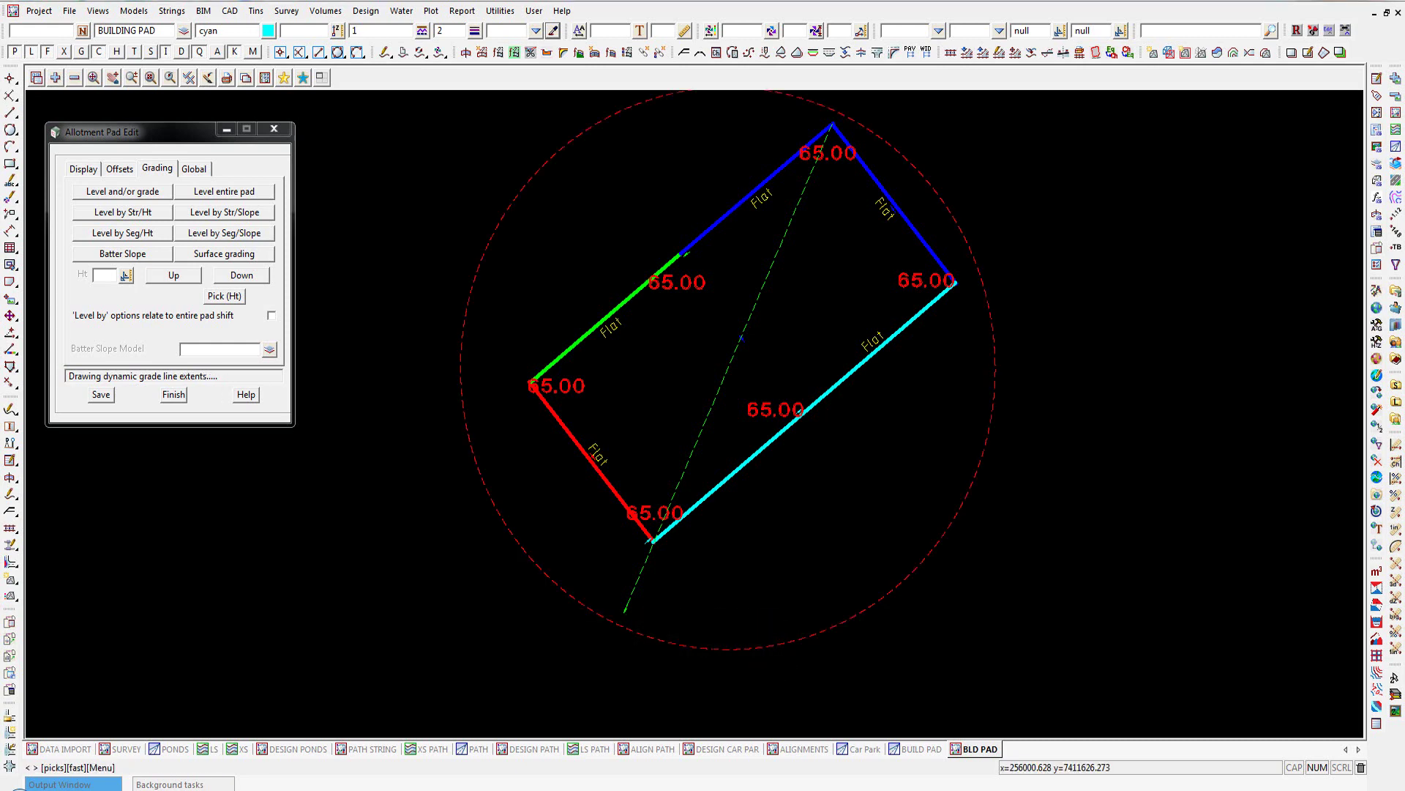
click(687, 657)
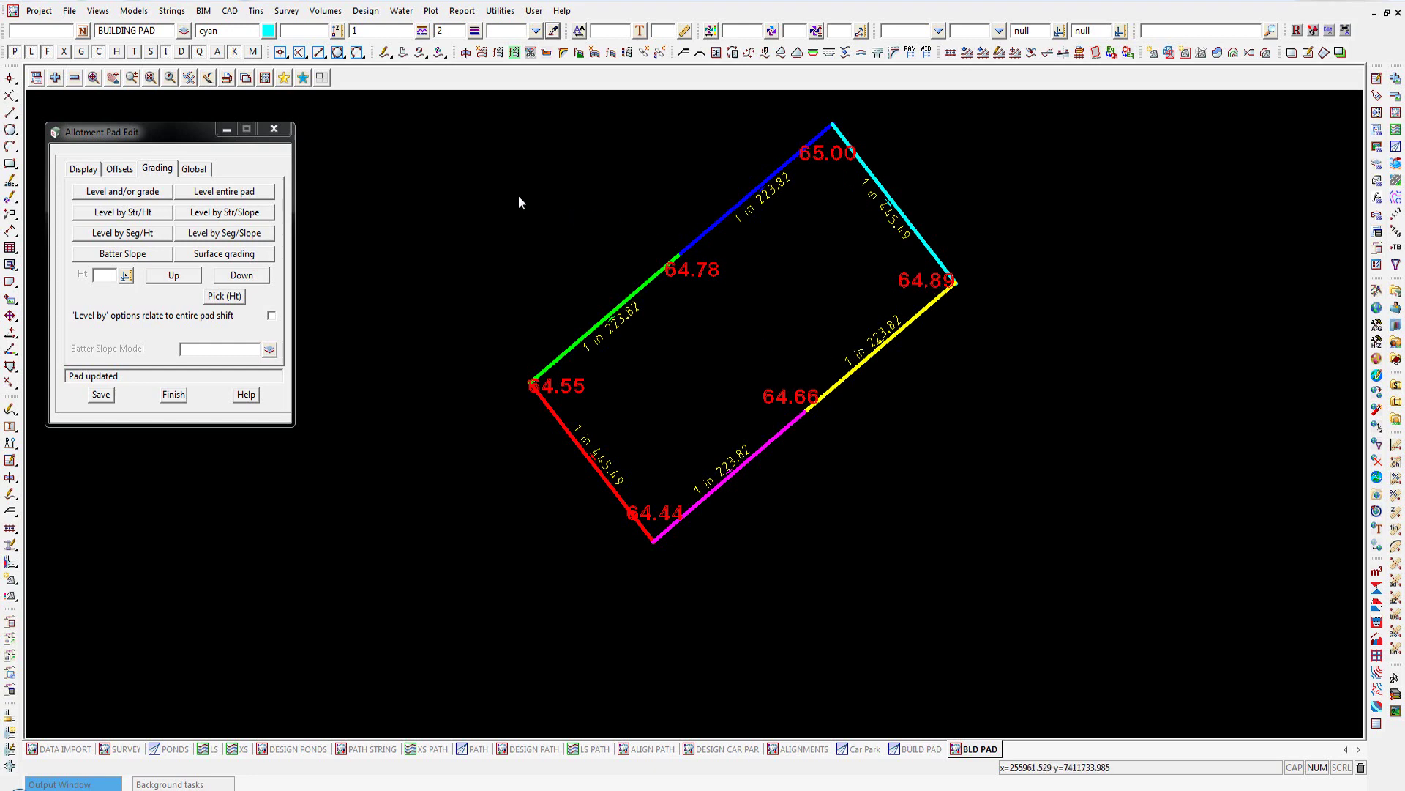
- Add the tin Pad Only model to the BLD PAD view and retriangulate the Pad Only tin
click(55, 78)
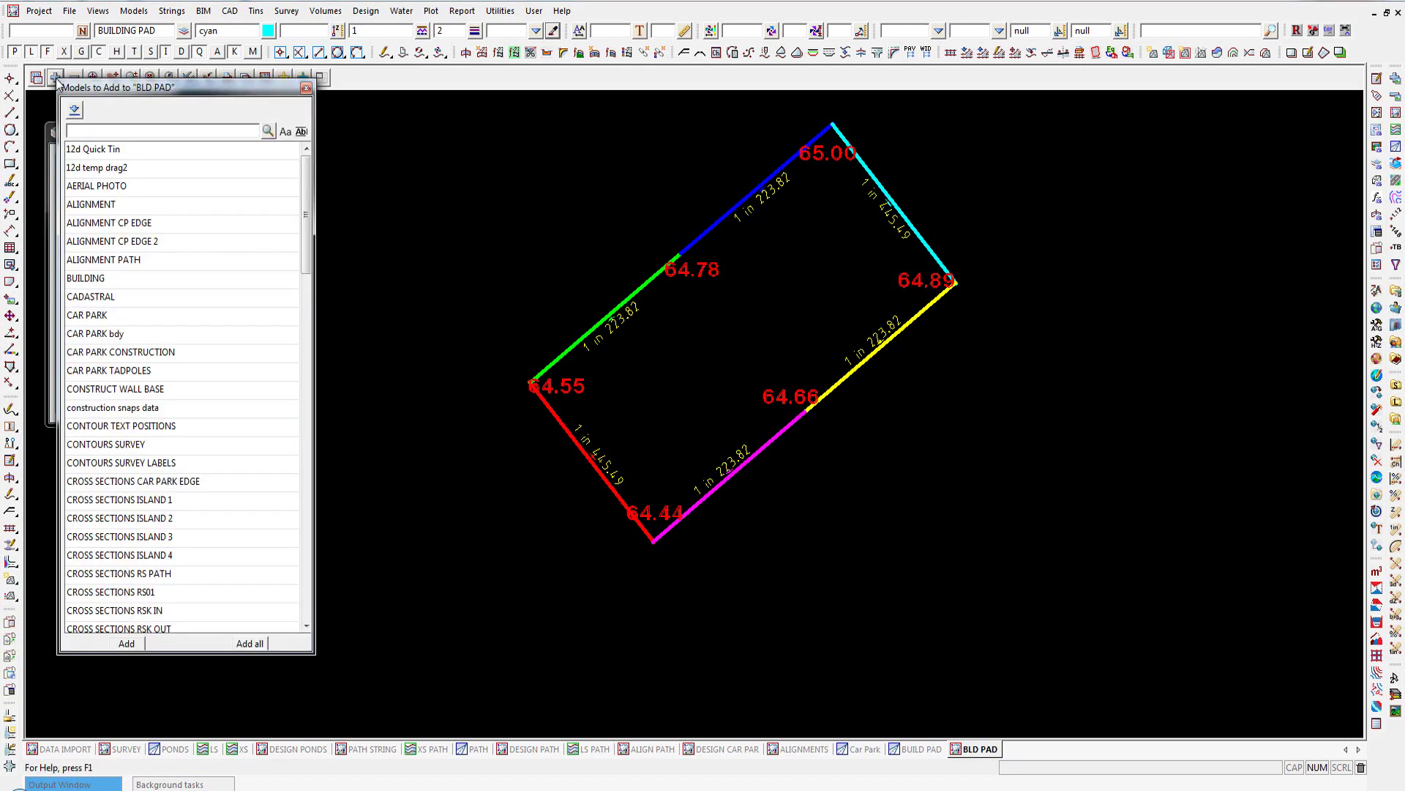
text(tin)
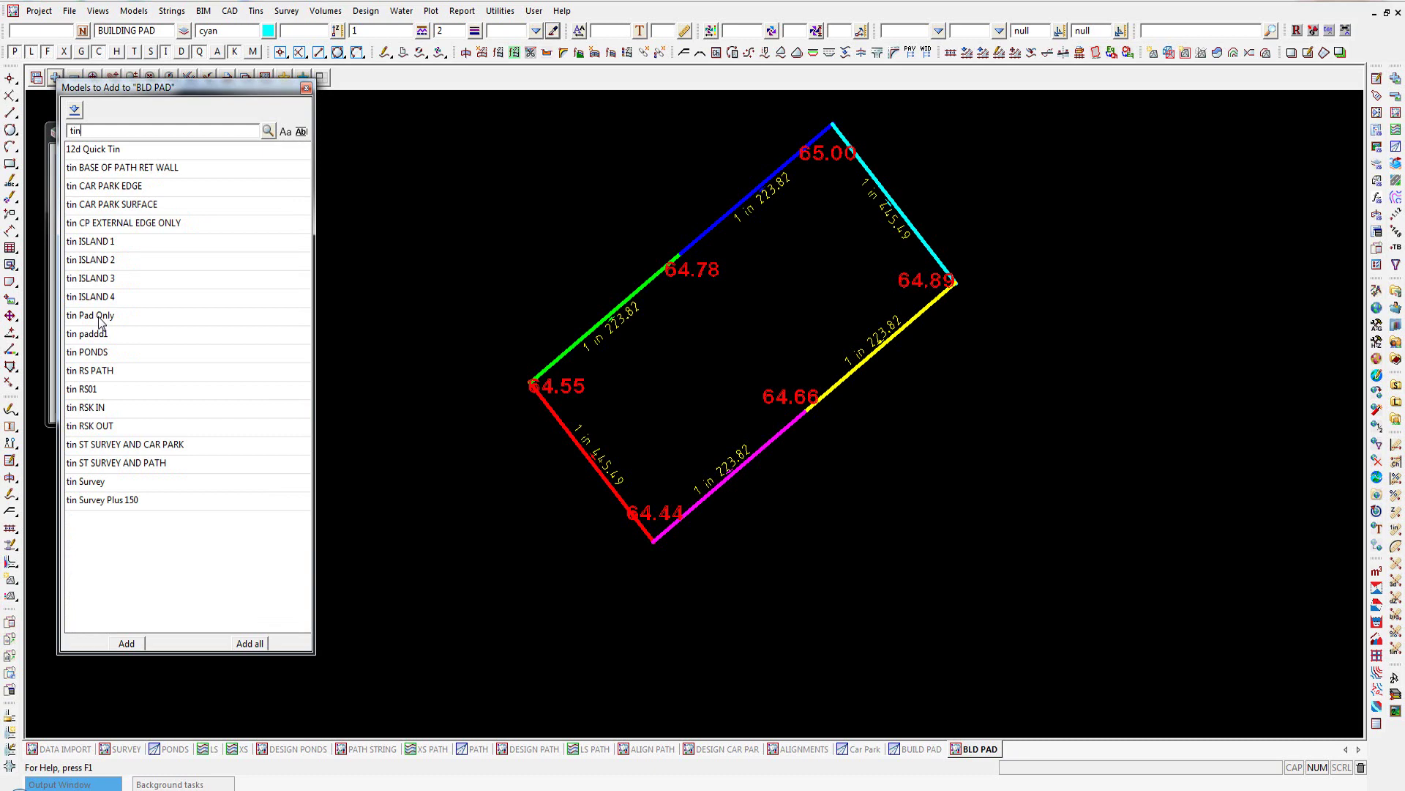
double_click(101, 322)
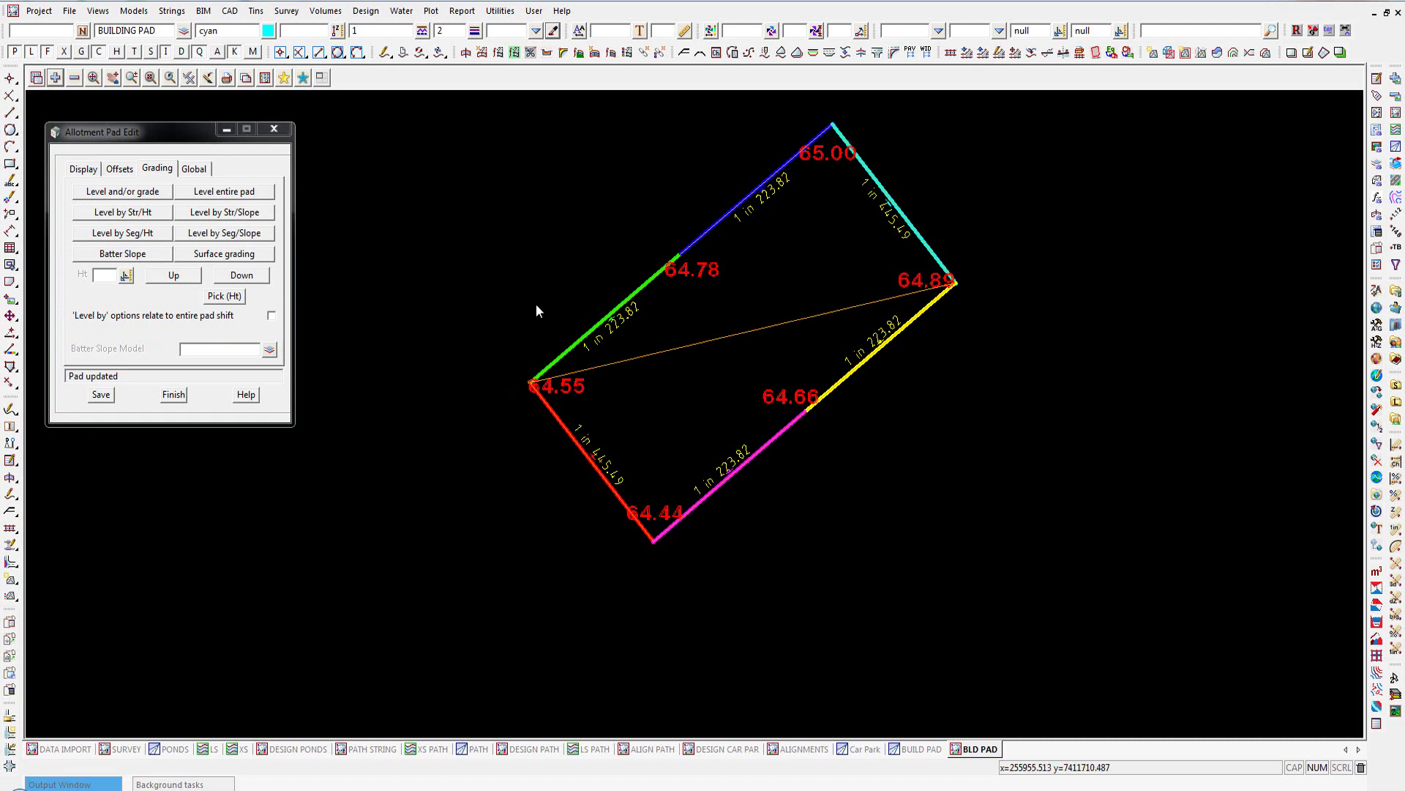
click(256, 11)
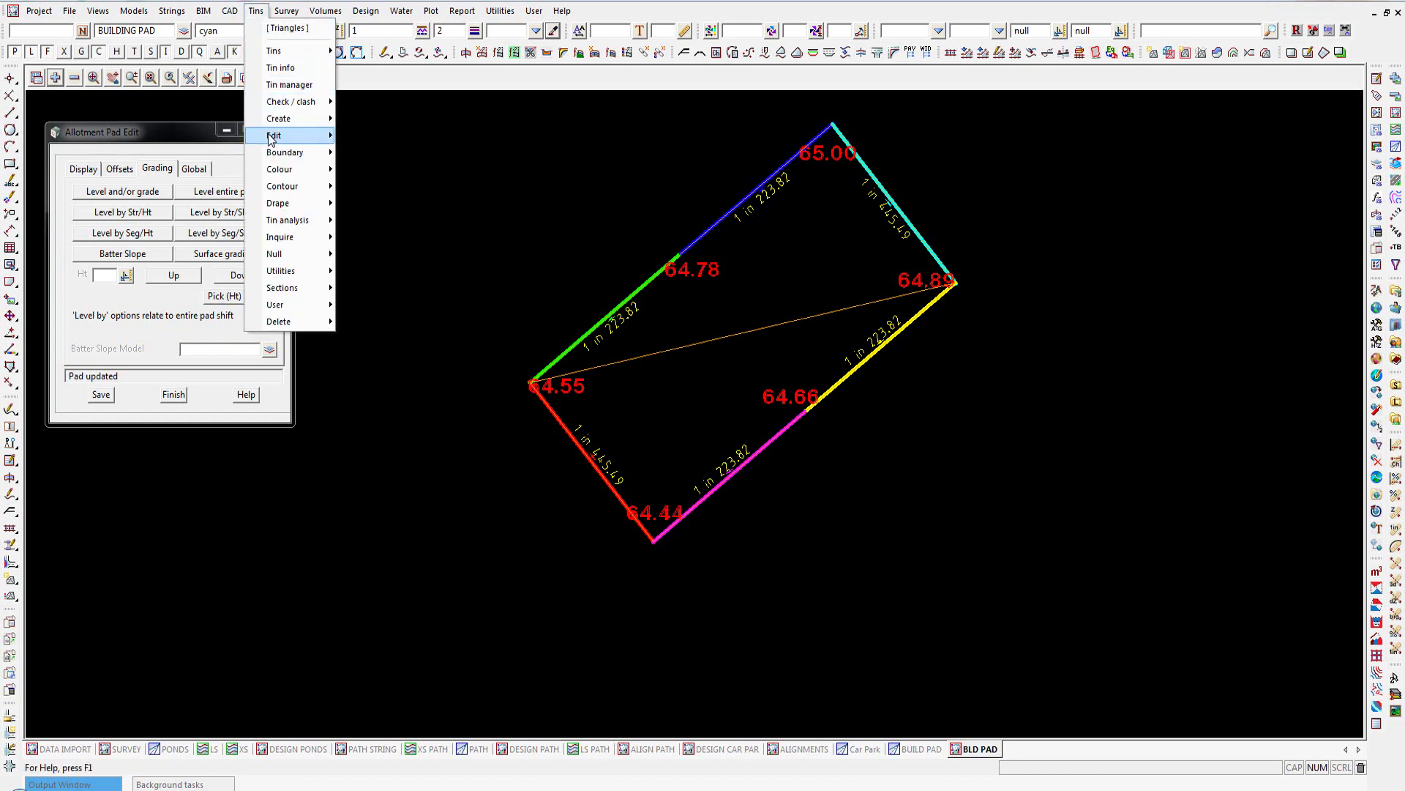
mouse_move(270, 136)
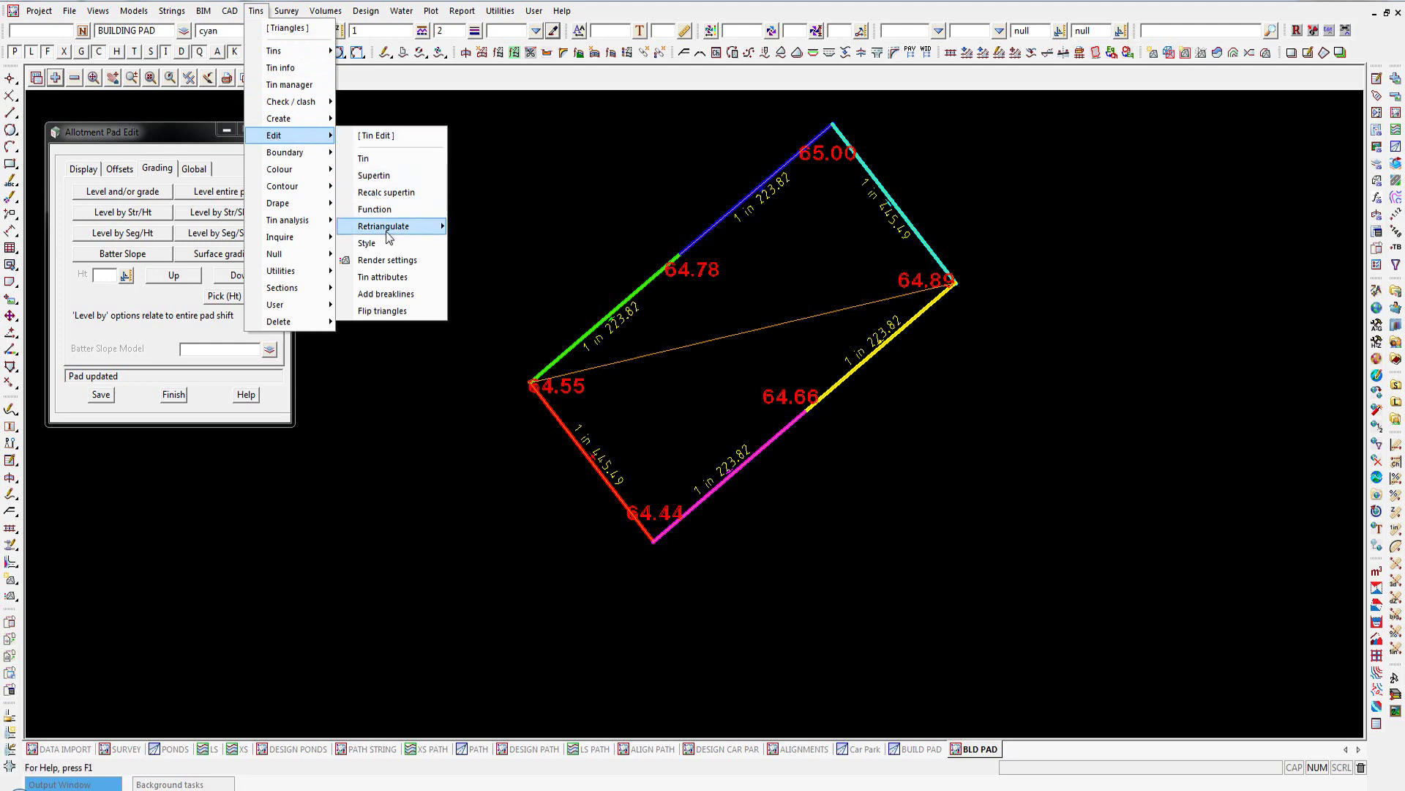
mouse_move(388, 228)
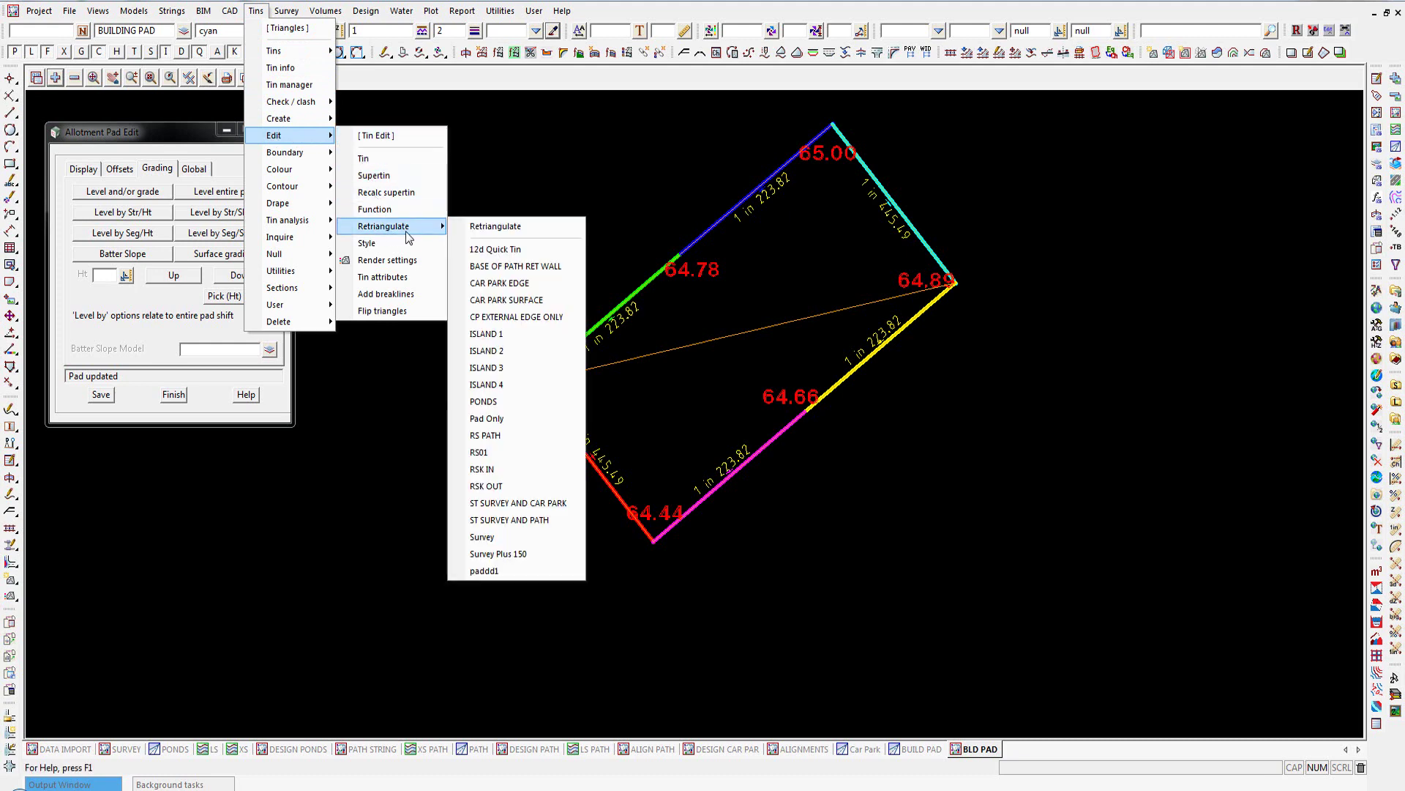
click(508, 422)
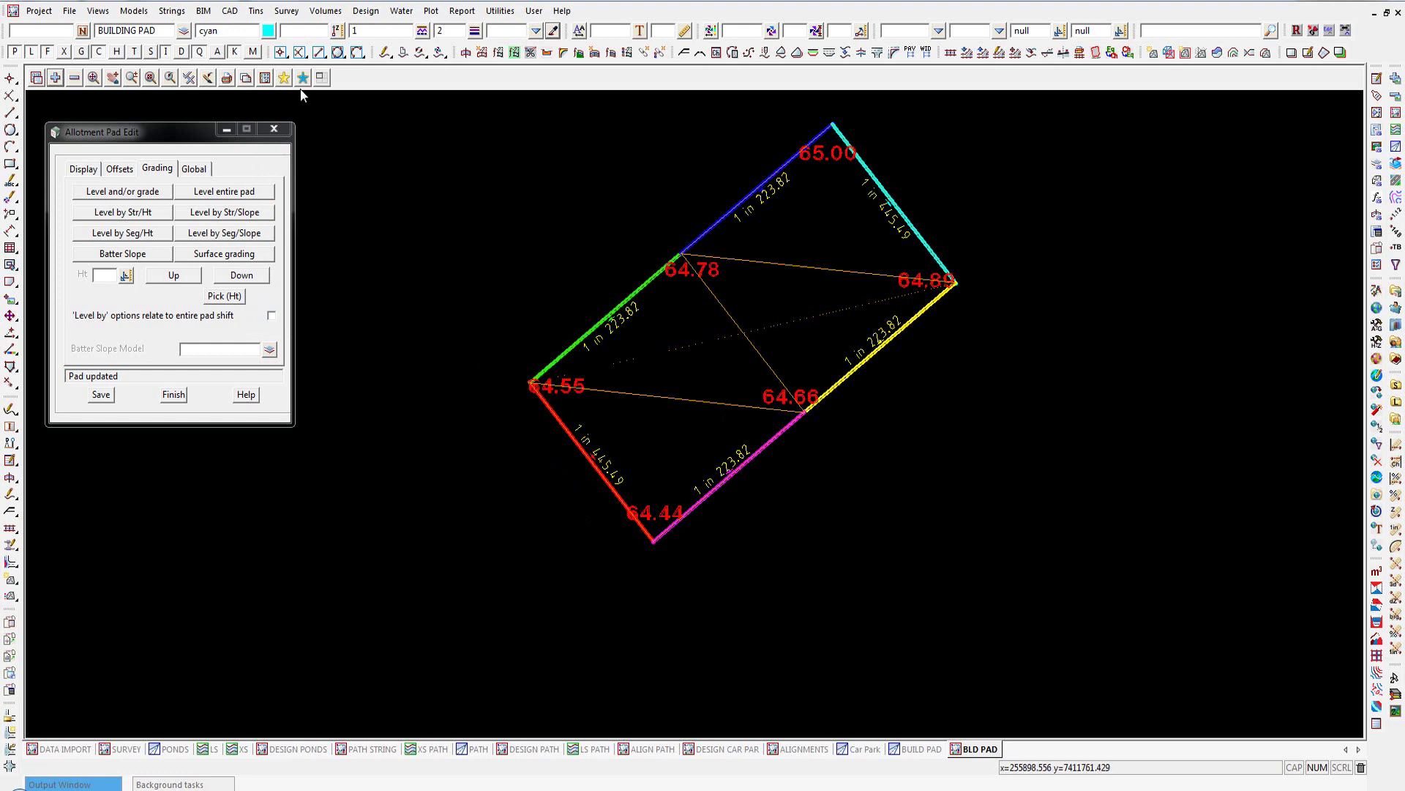
- Turn on tin contours and tin flow arrows in the BLD PAD view
click(189, 78)
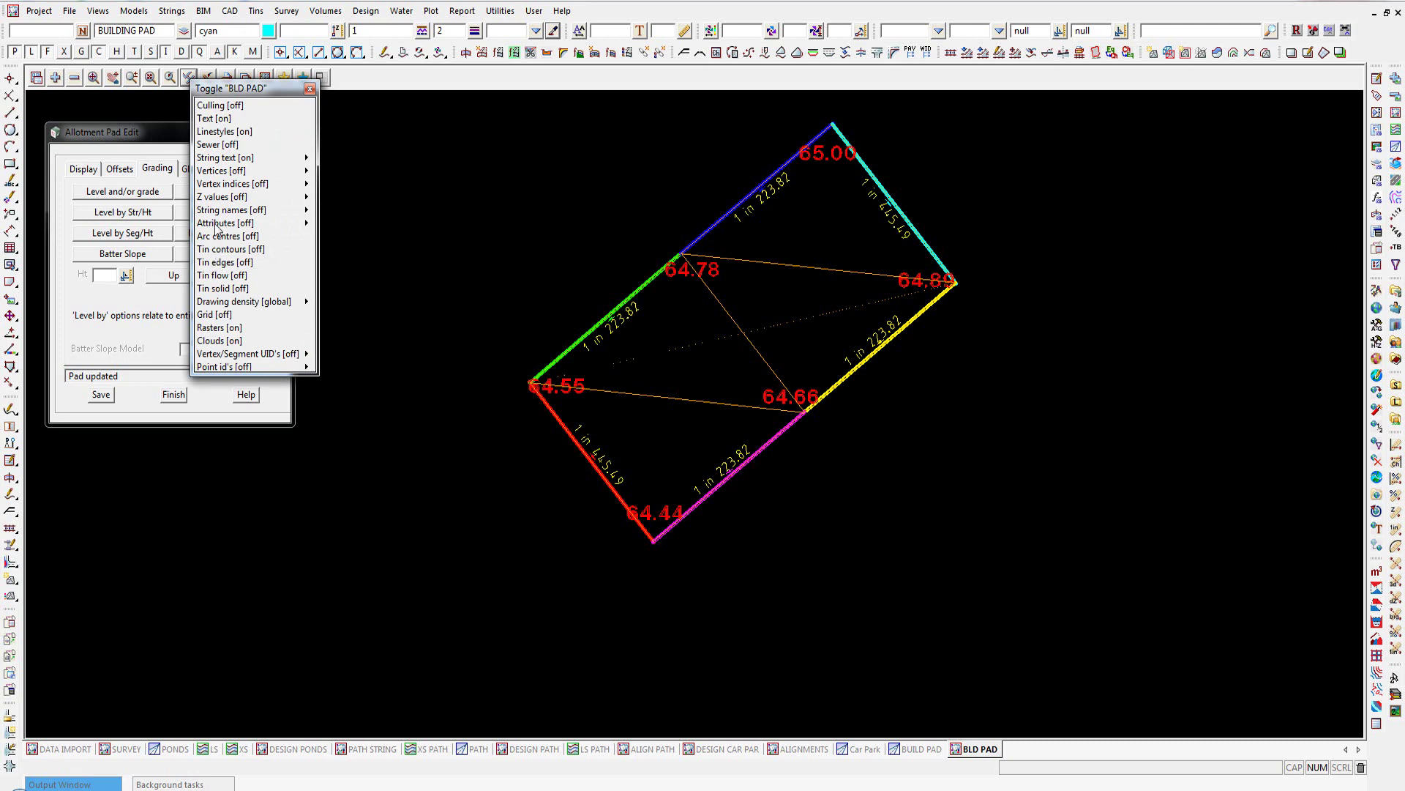
click(221, 249)
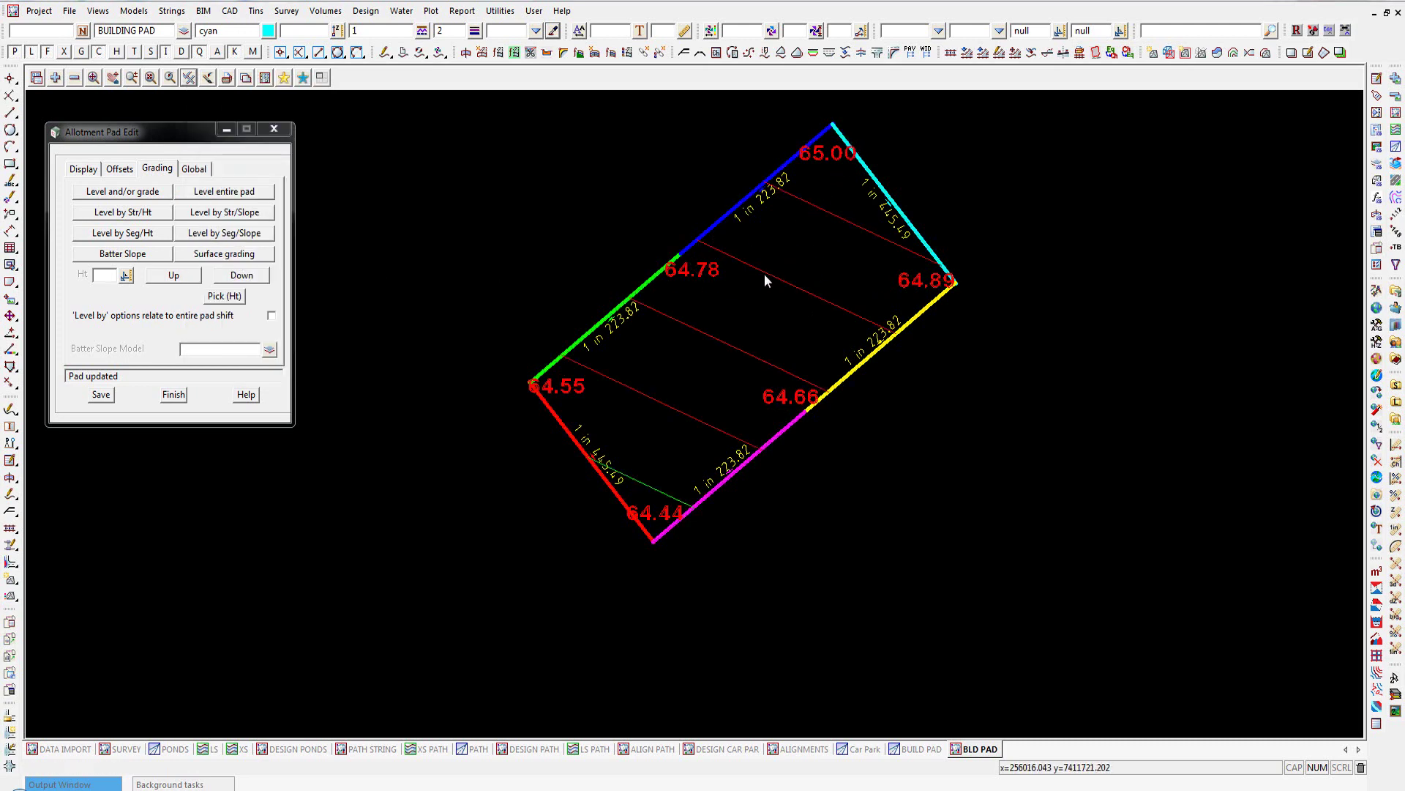
click(189, 78)
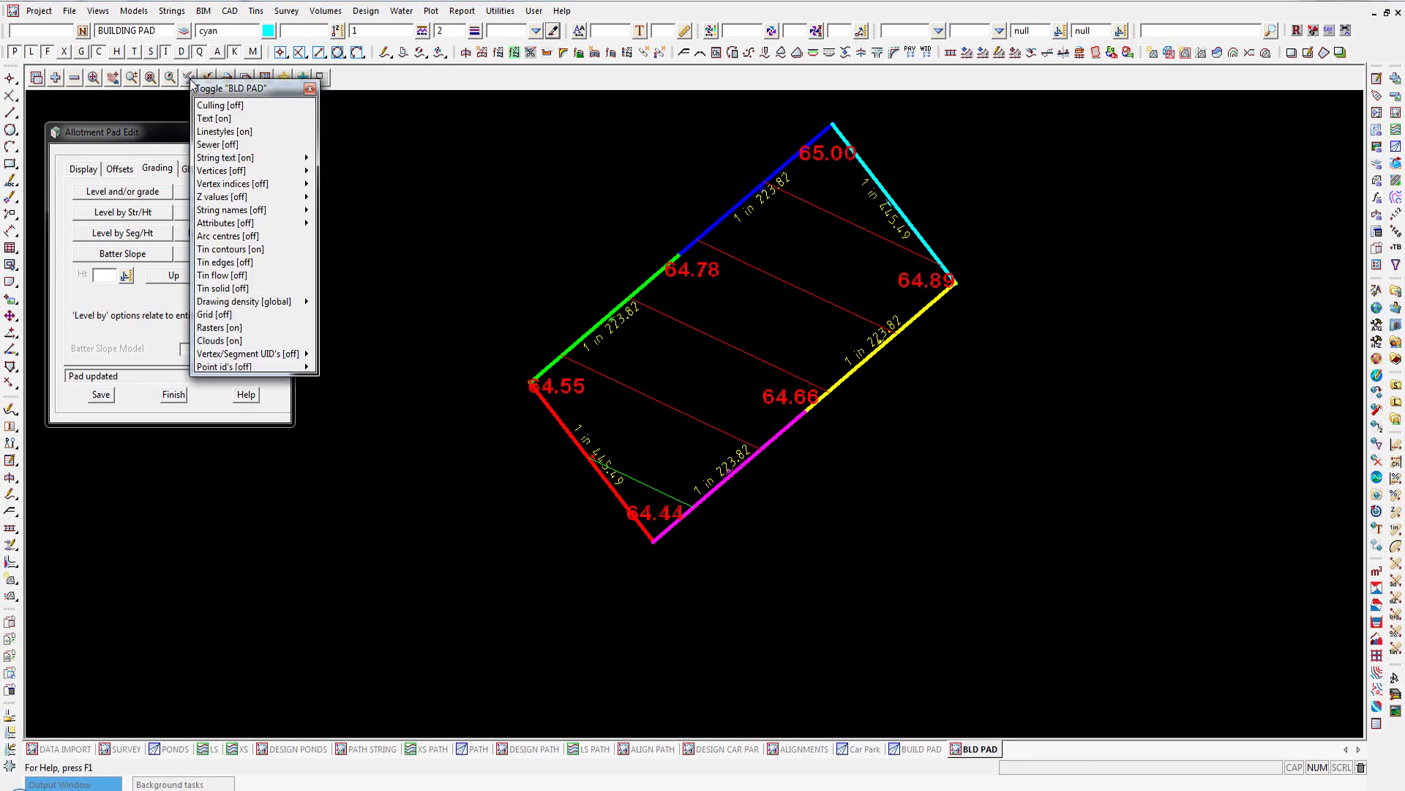
click(214, 278)
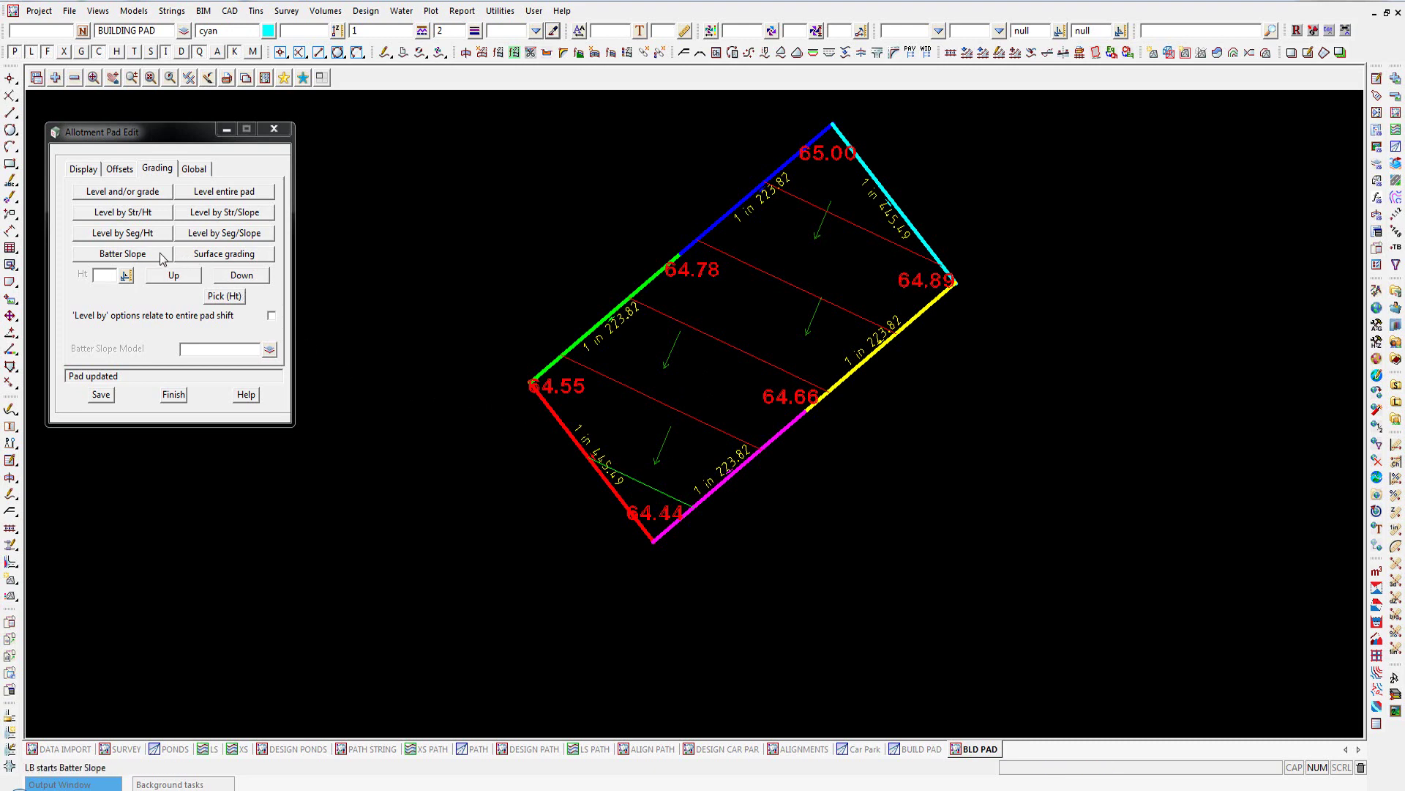
- Level the entire pad to 65 and retriangulate the Pad Only tin
click(218, 193)
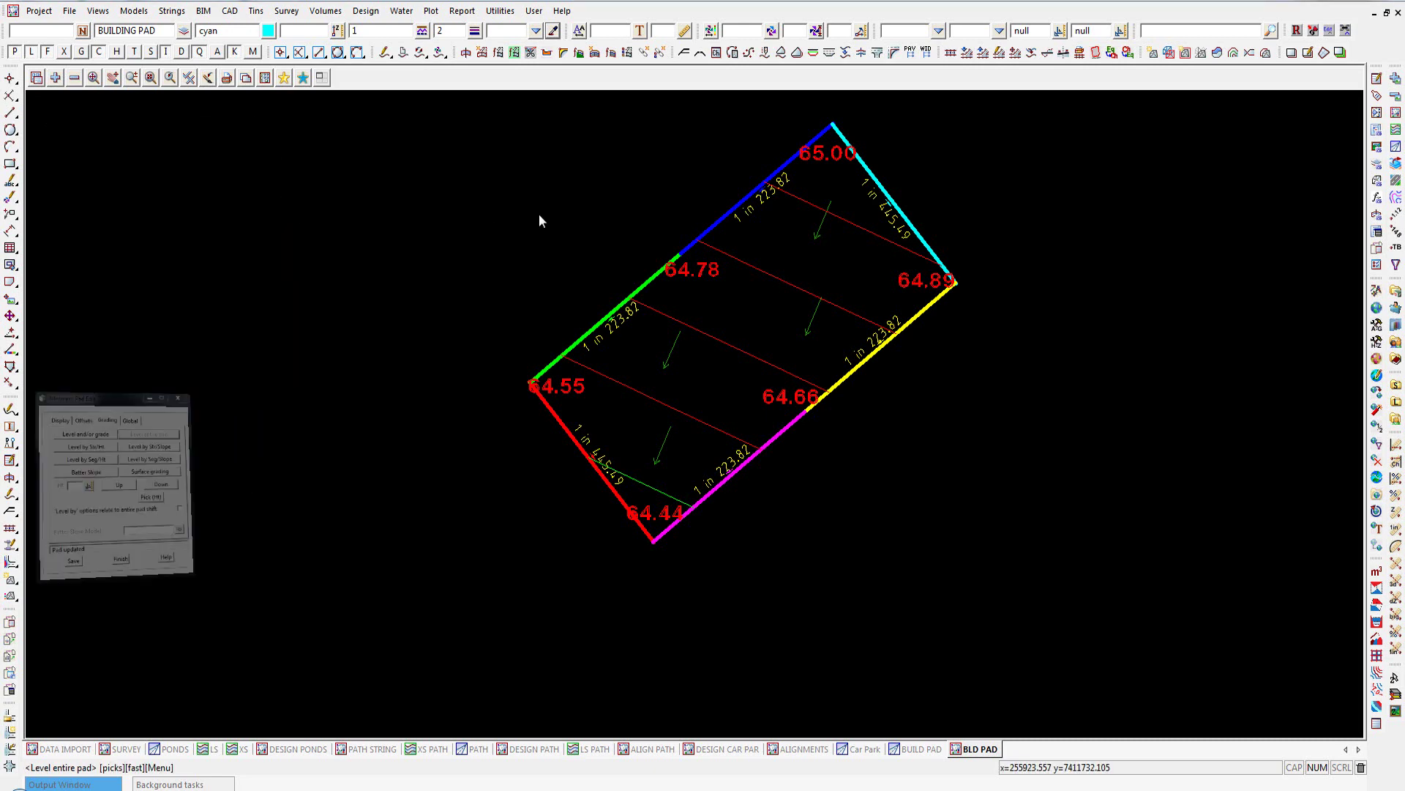
click(789, 168)
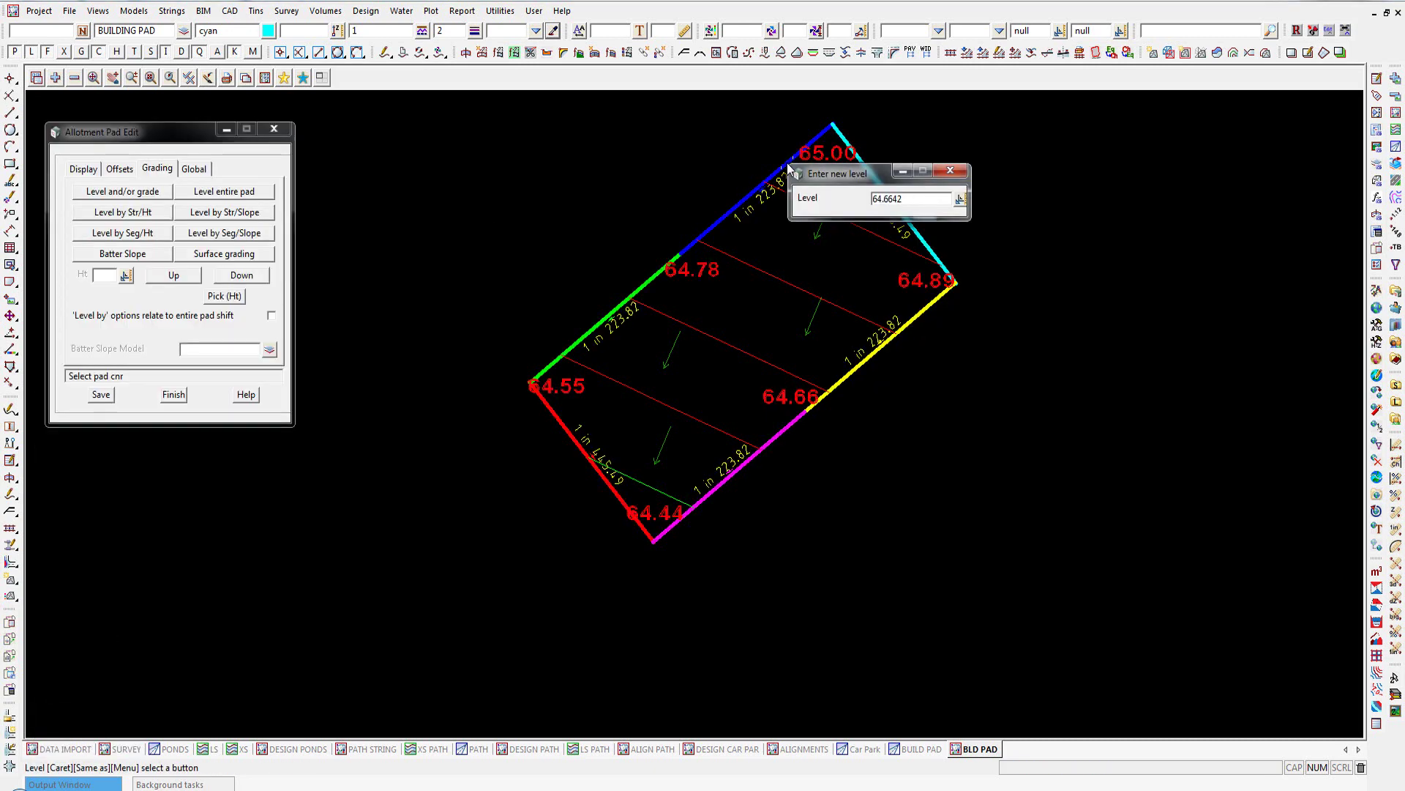
drag(904, 199, 838, 202)
text(6)
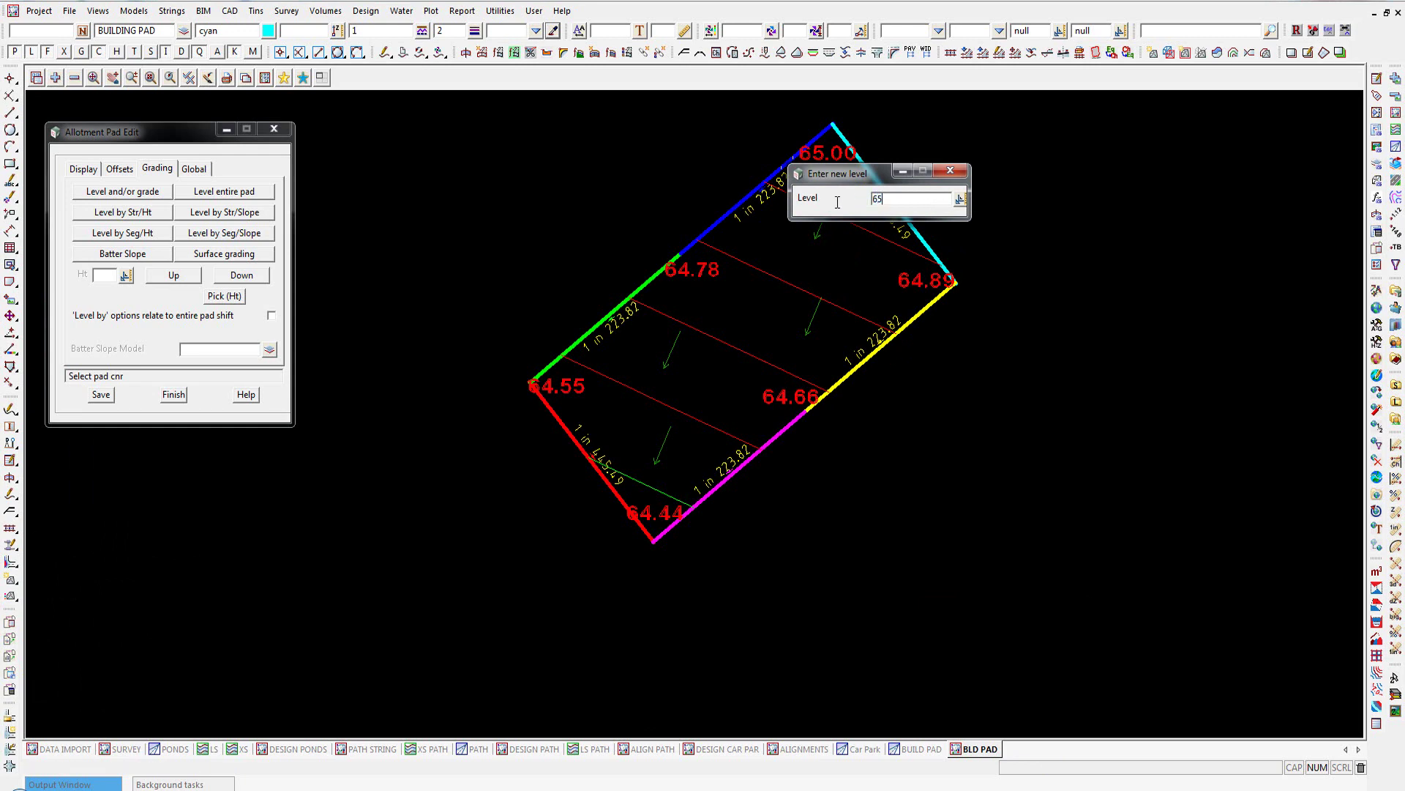
text(5)
key(Return)
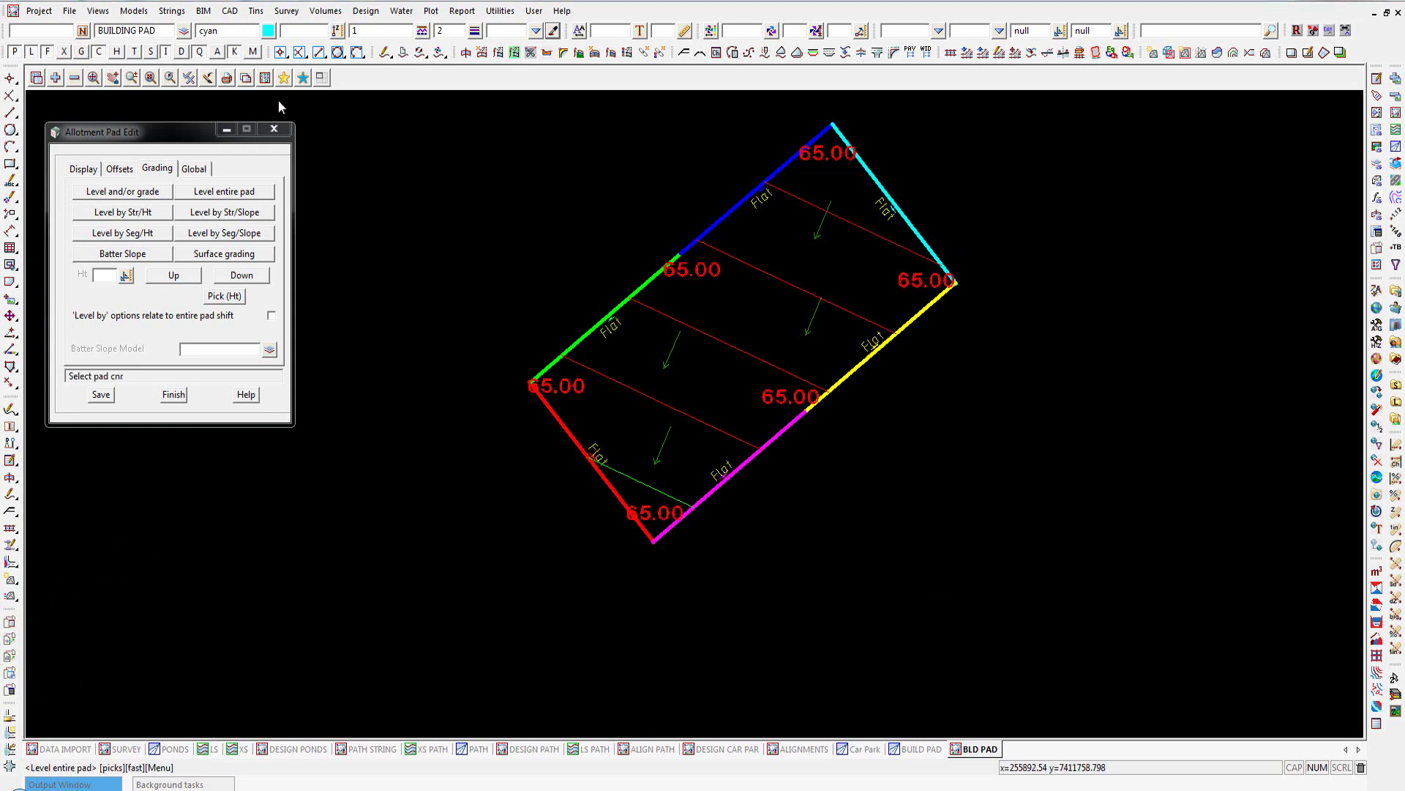
click(255, 10)
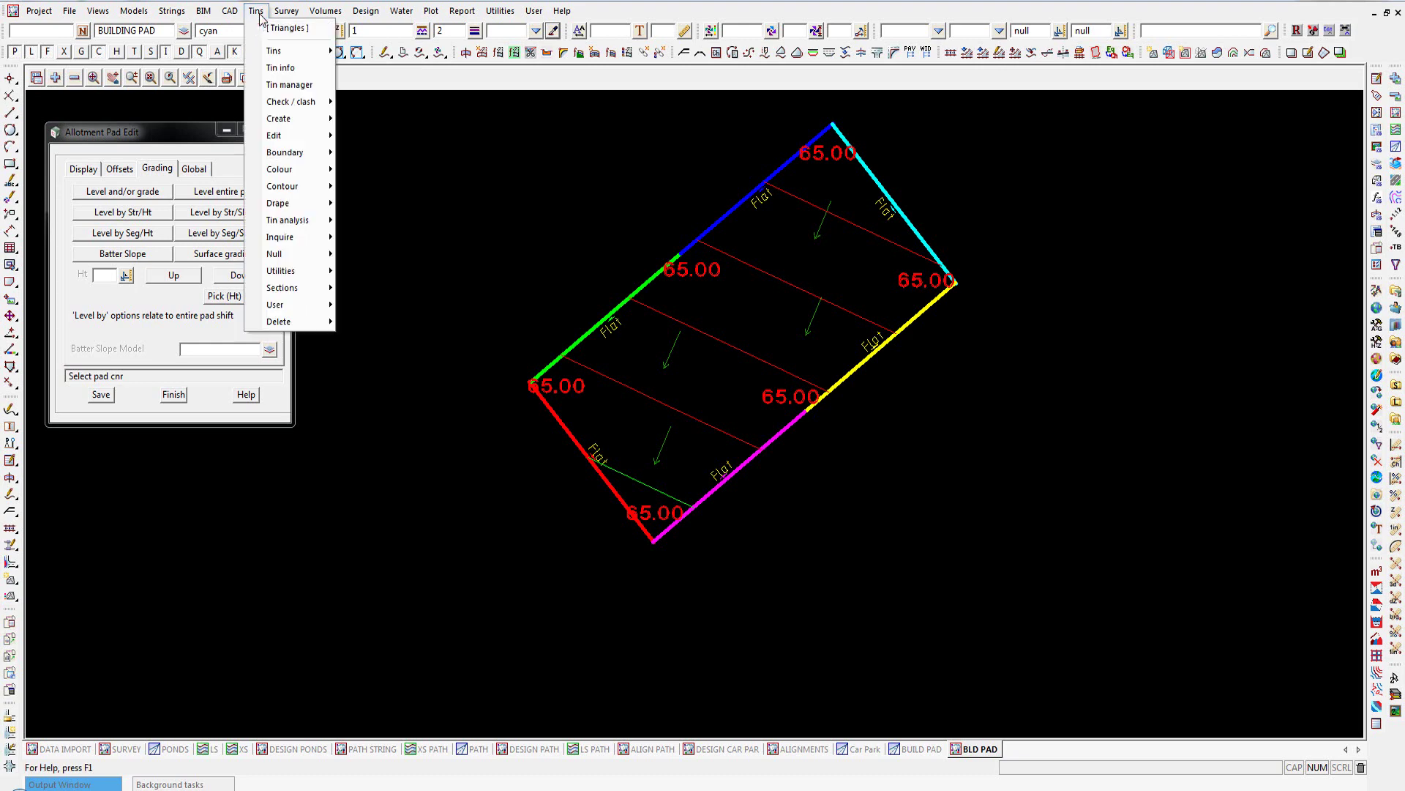
mouse_move(269, 143)
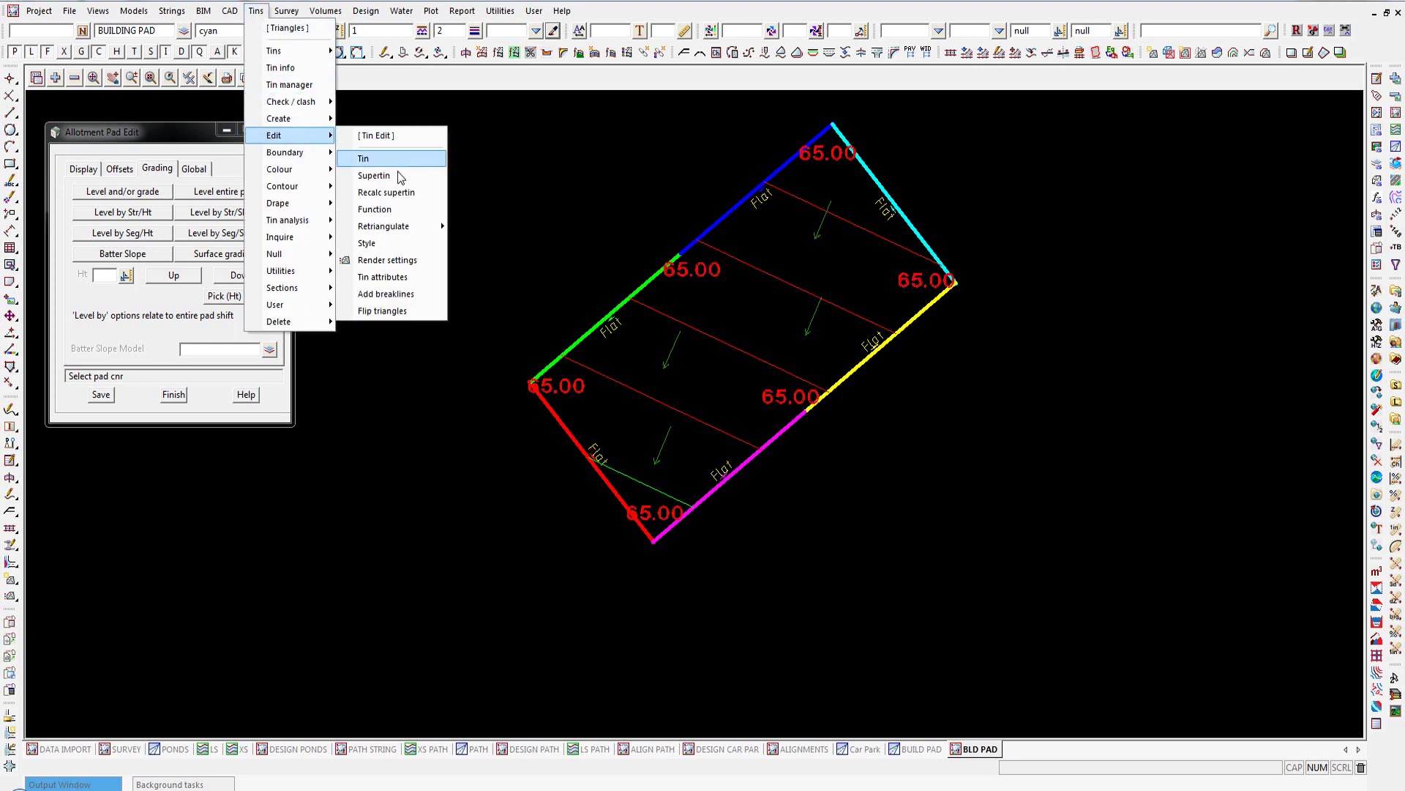
mouse_move(391, 227)
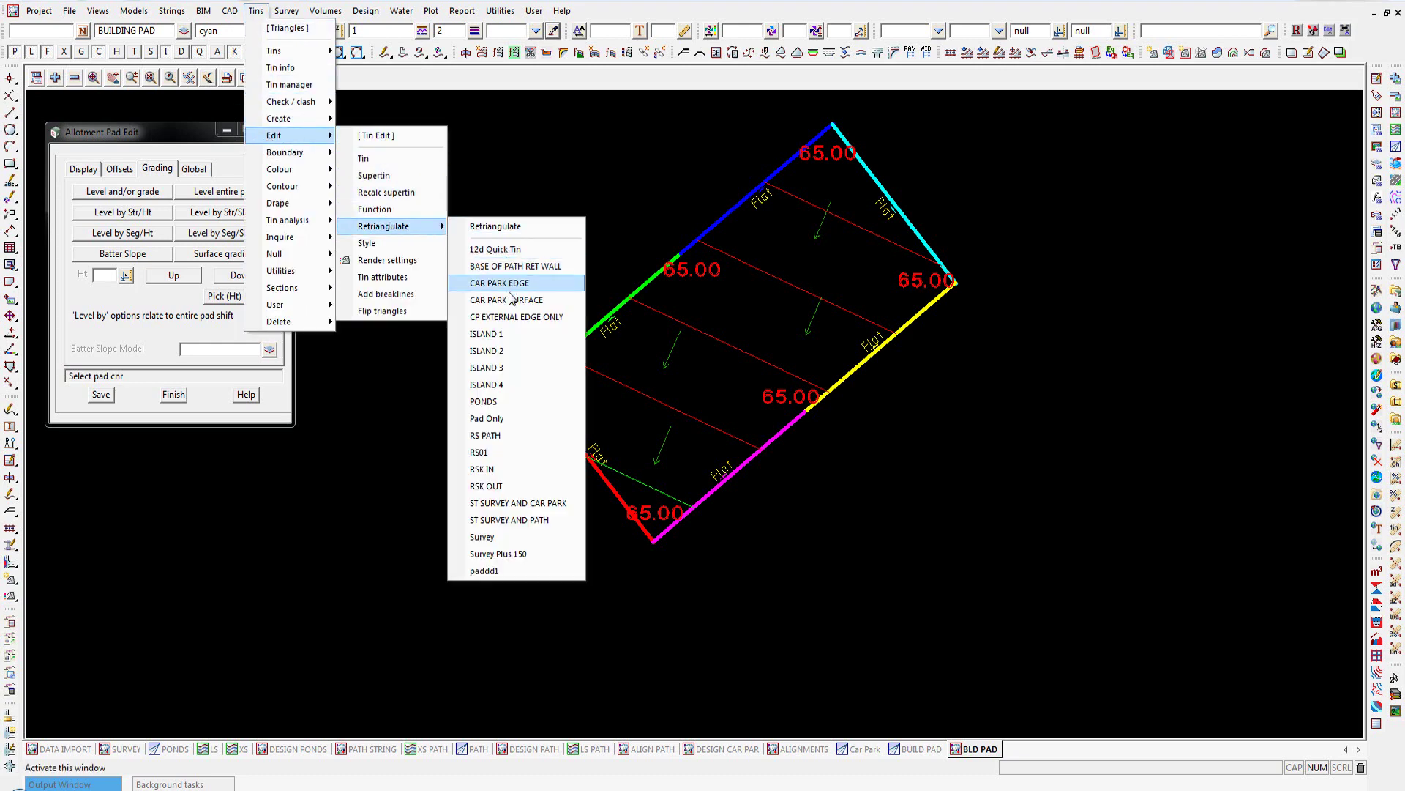
click(490, 419)
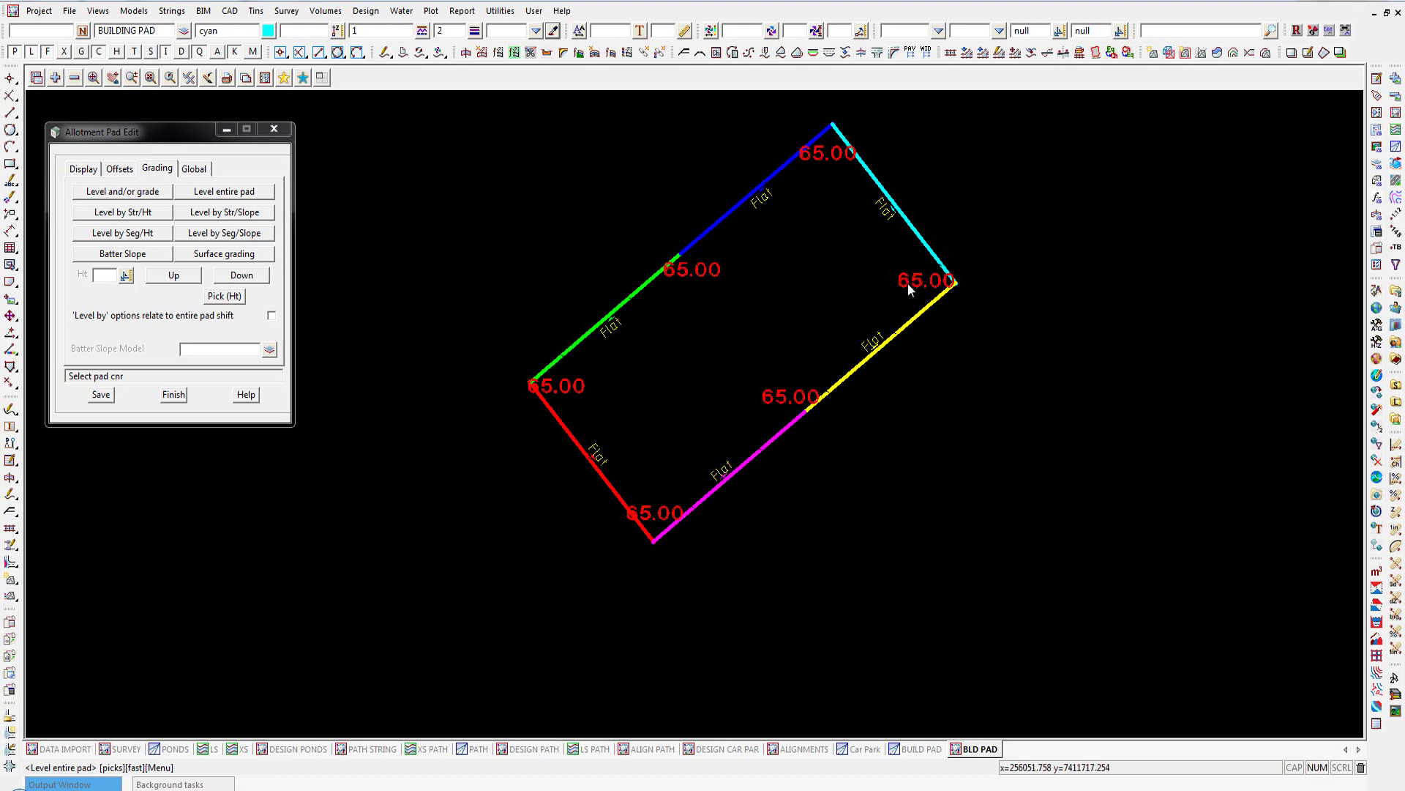
- Grade the southwestern half of the pad's northwest edge at 1 in 50 with the Level and/or grade option
click(144, 192)
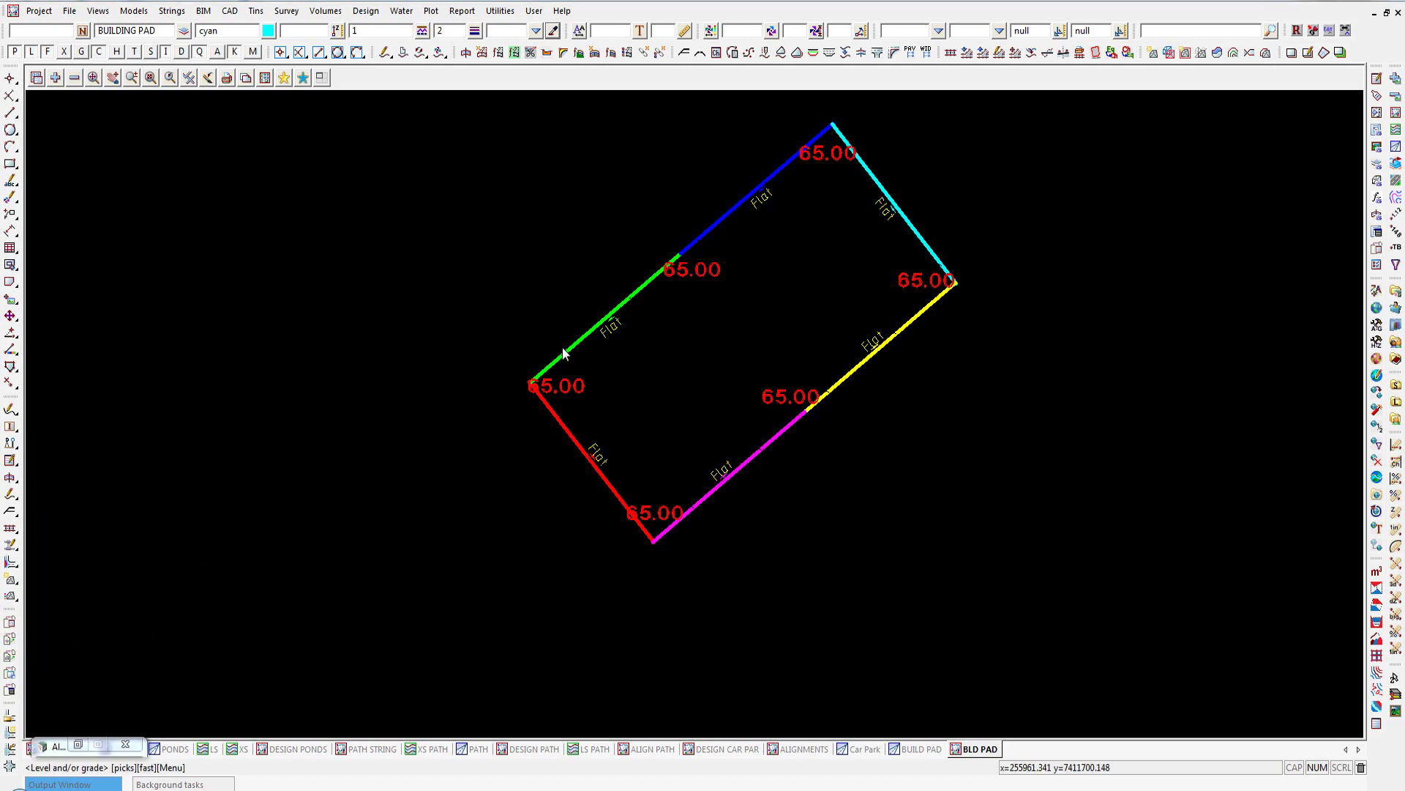
click(604, 322)
click(604, 323)
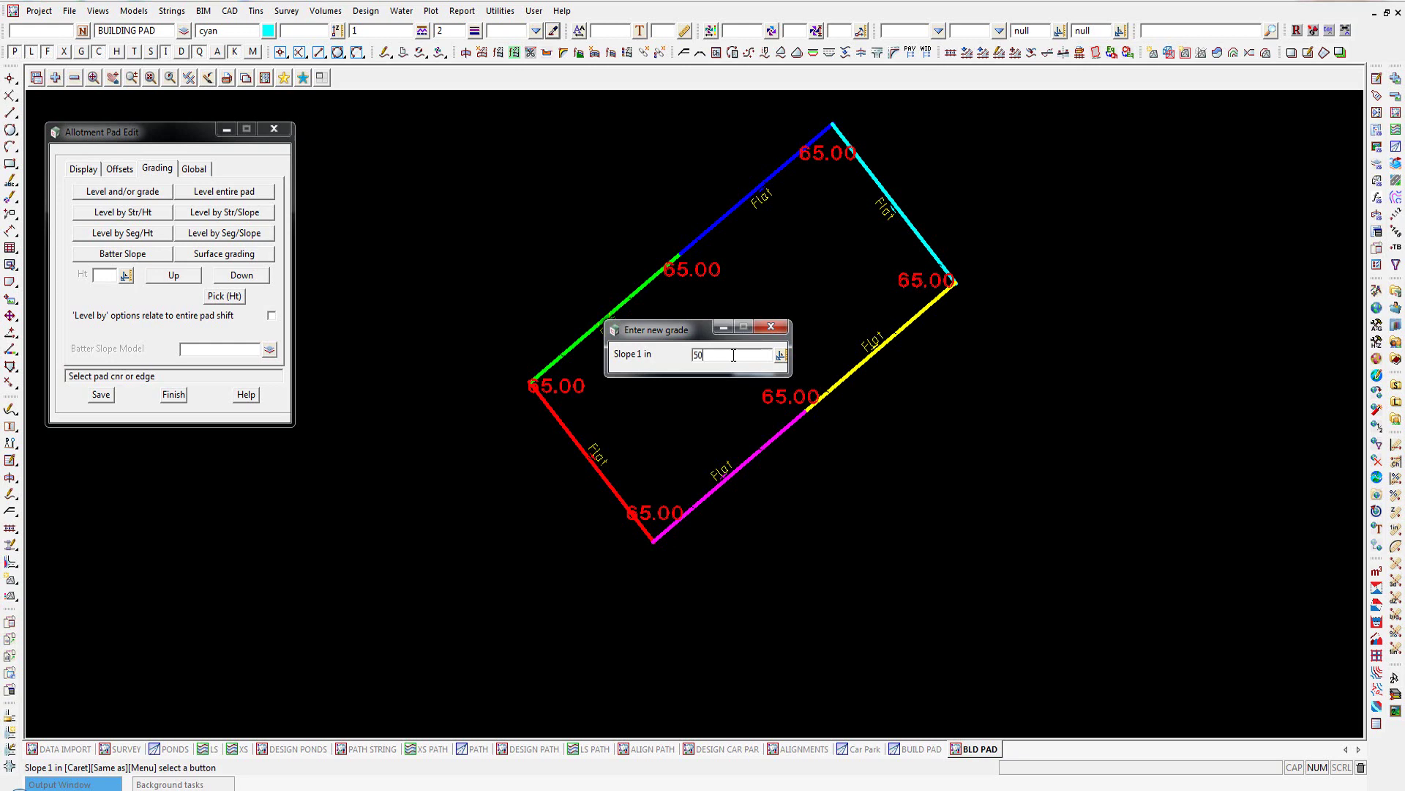
key(Return)
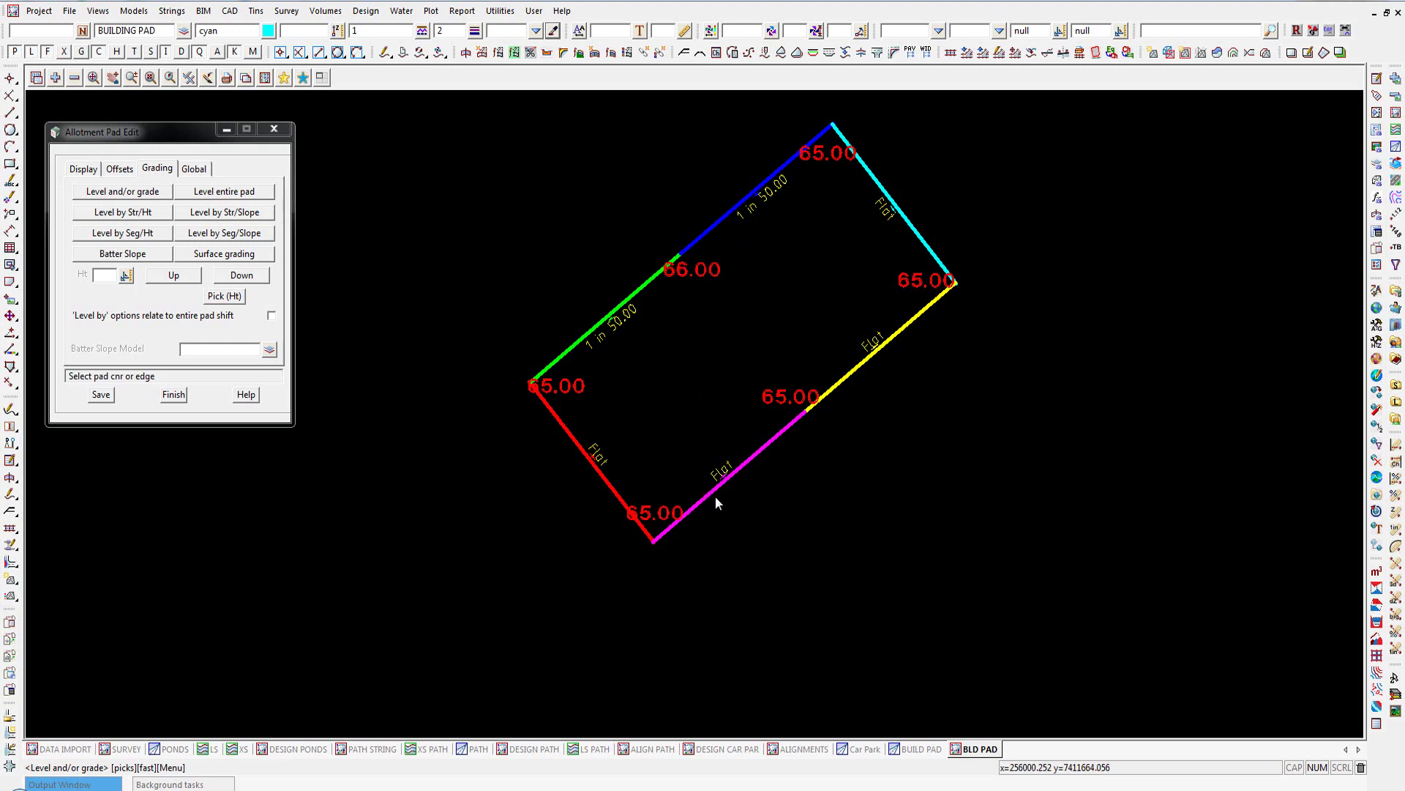
- Grade the southwestern half of the pad's southeast edge at 1 in 50
click(745, 464)
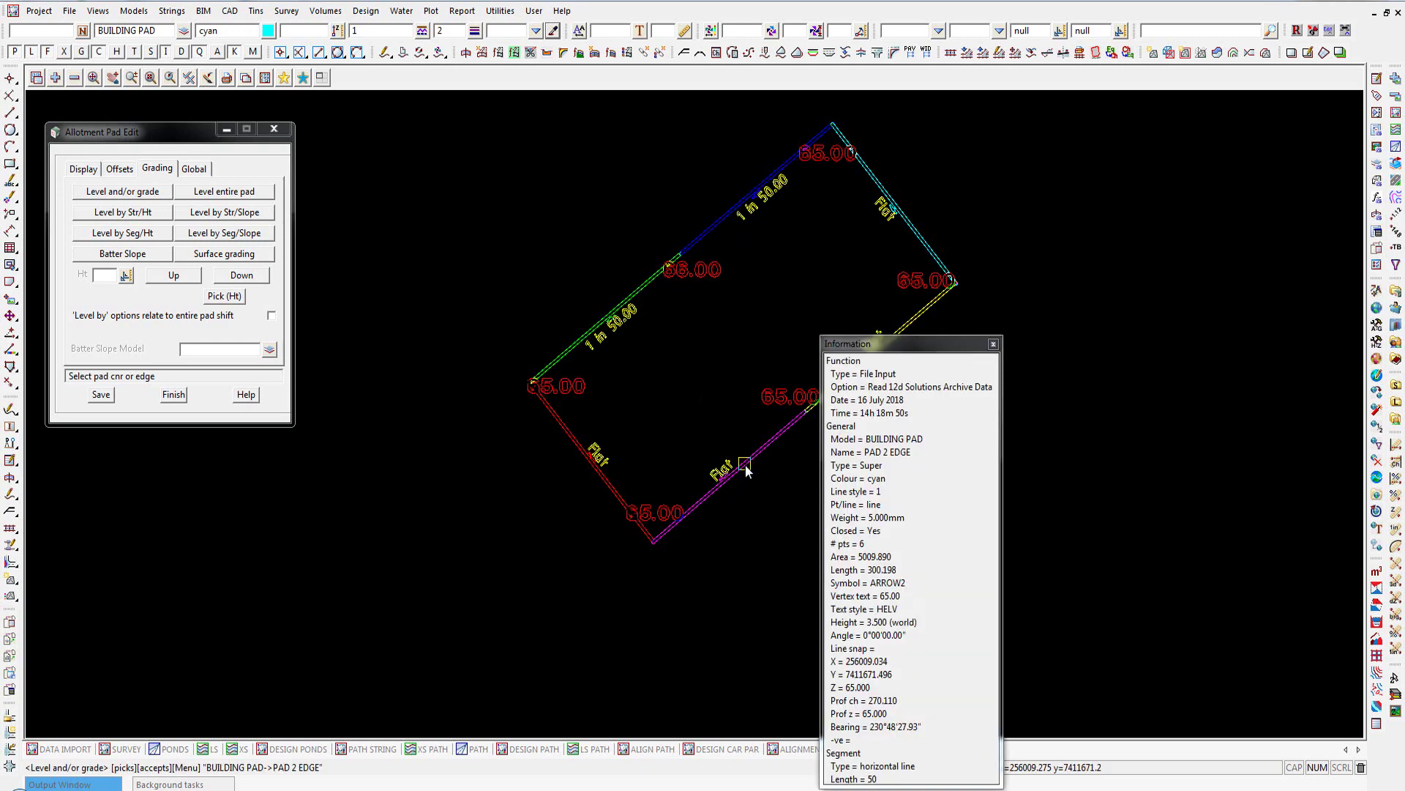
middle_click(746, 464)
click(745, 464)
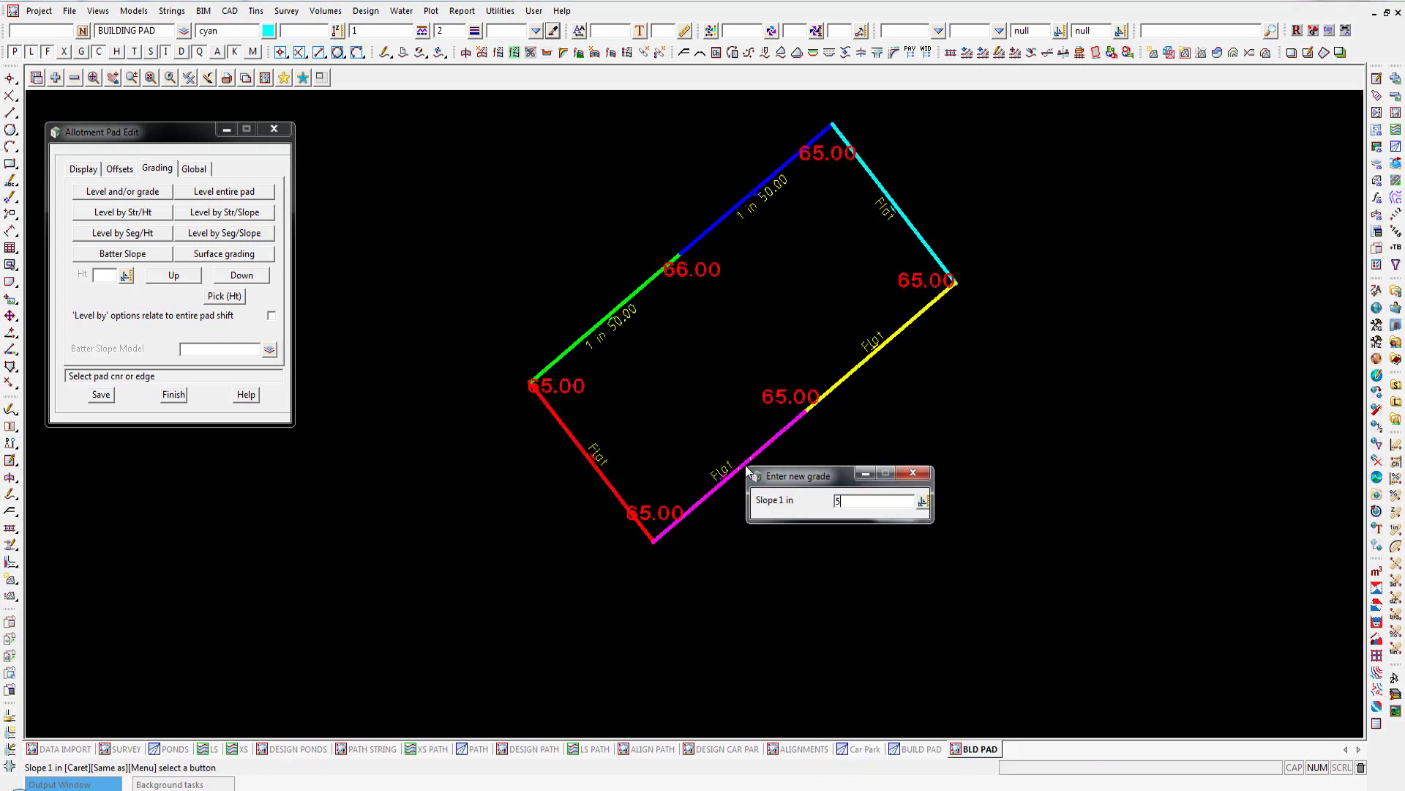
text(50)
key(Return)
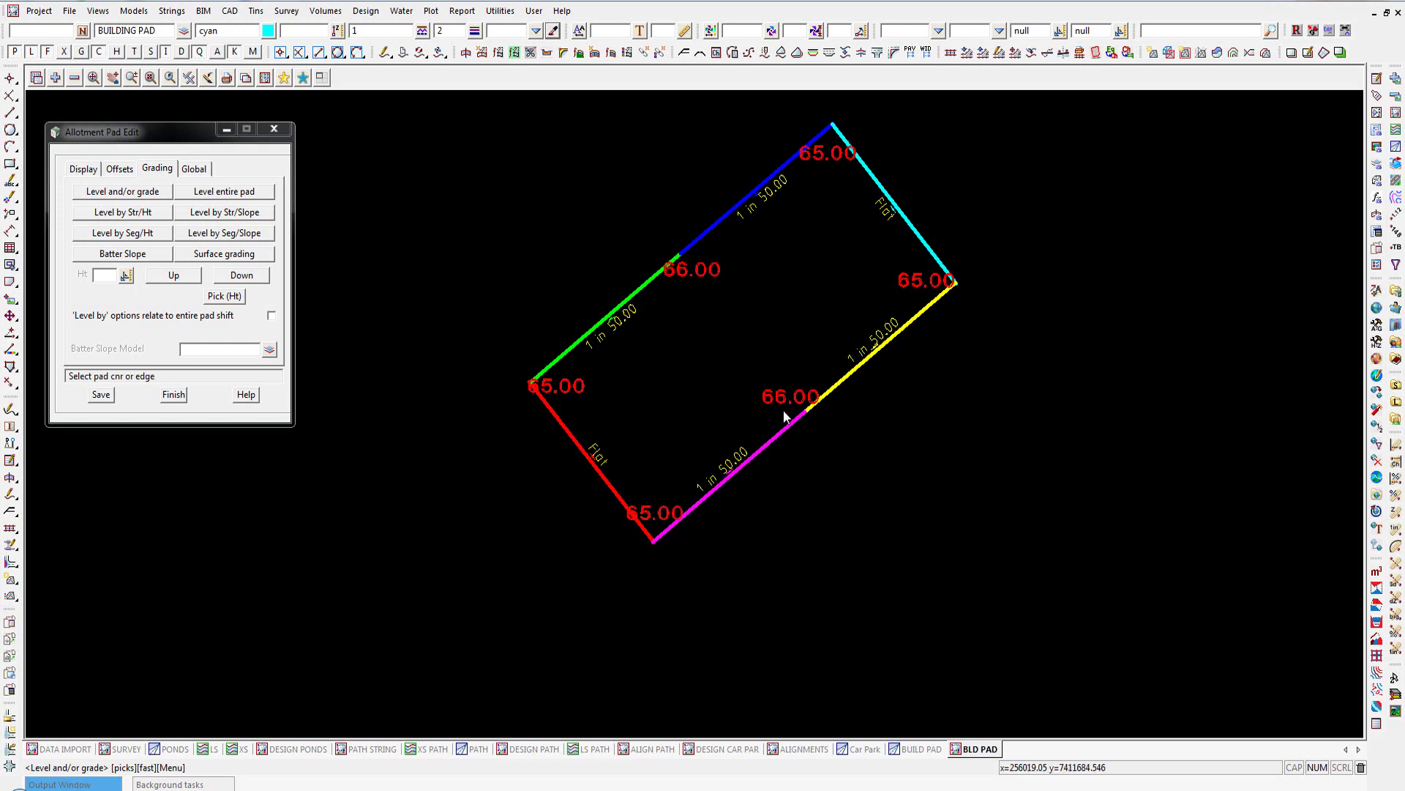
- Retriangulate the Pad Only tin to update its contours and flow arrows with the 1 in 50 grades
click(257, 11)
mouse_move(286, 154)
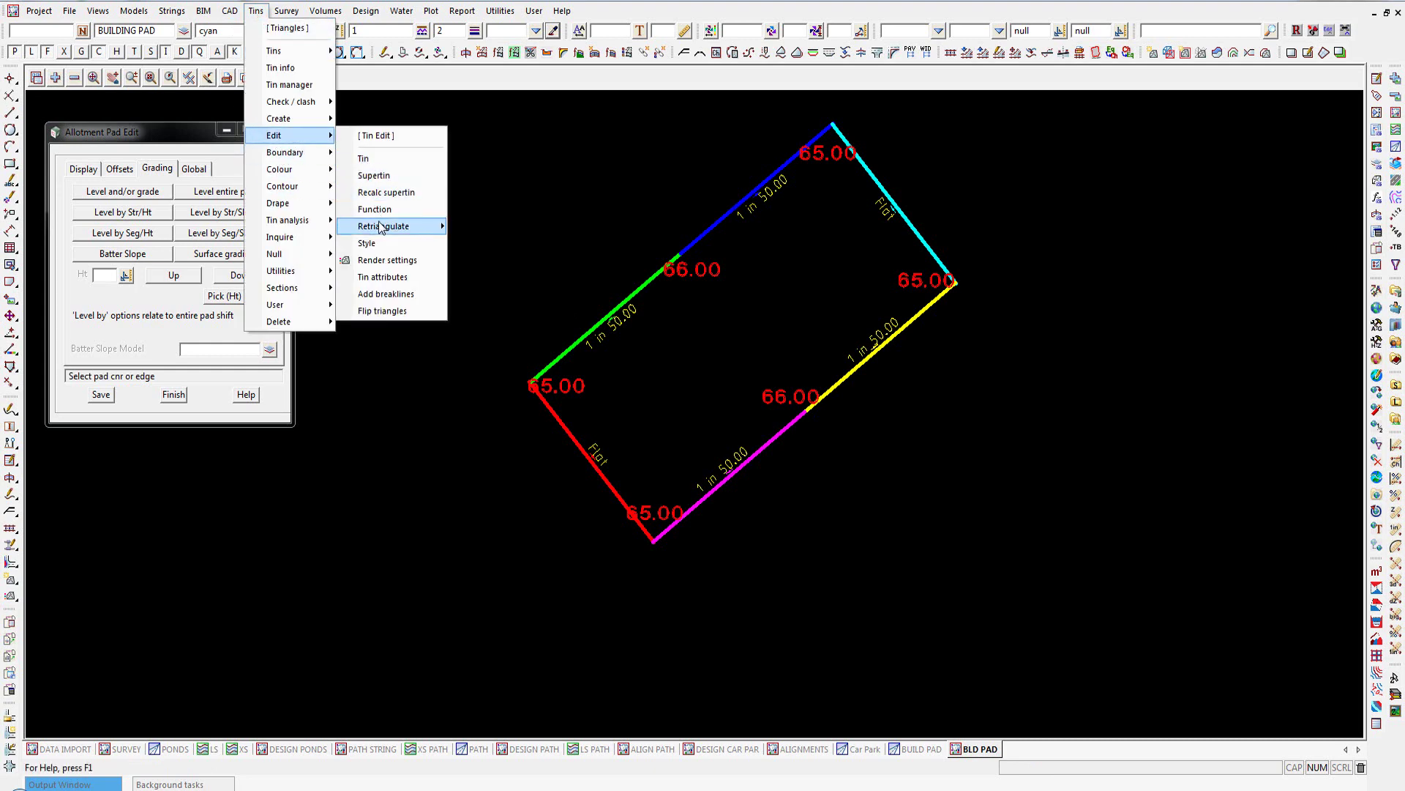
mouse_move(381, 227)
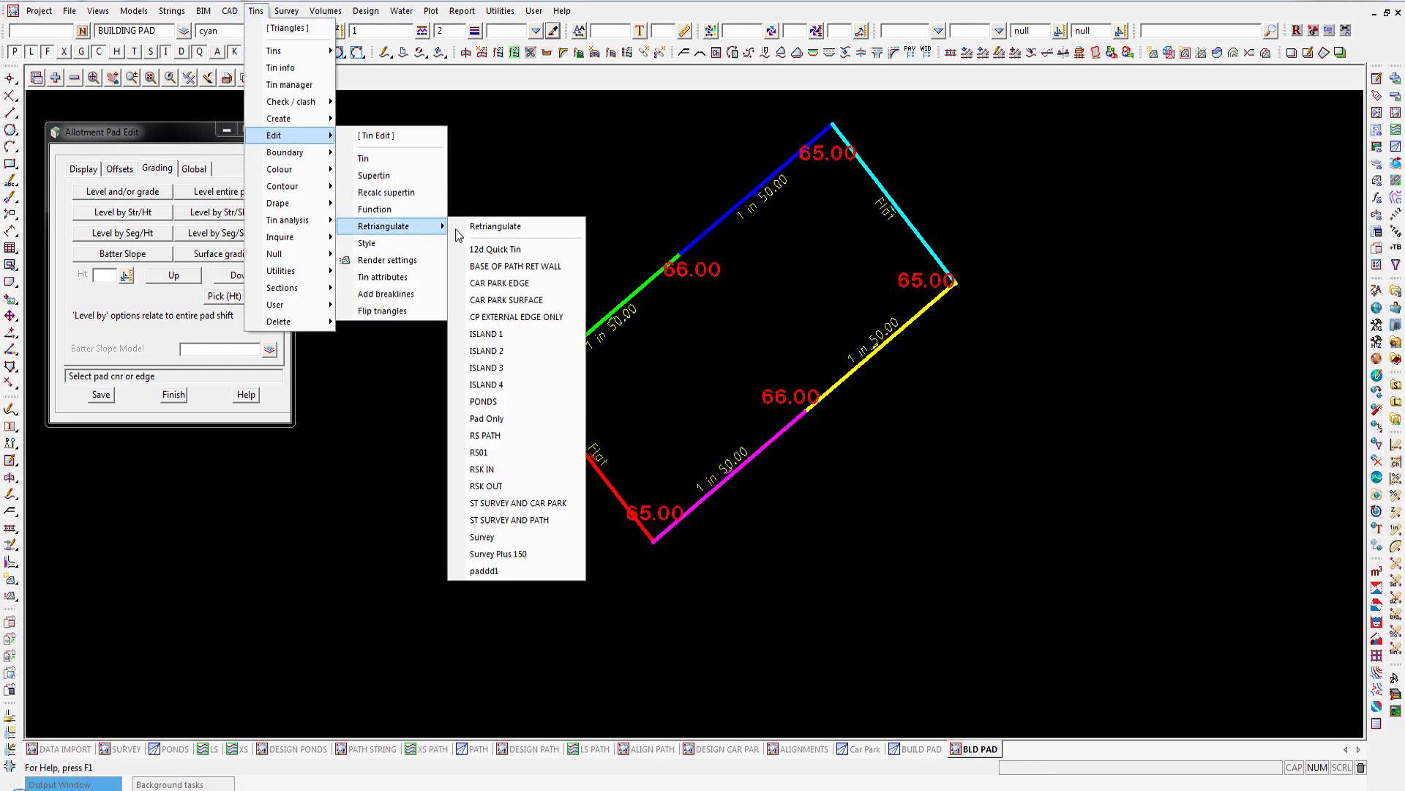
click(495, 419)
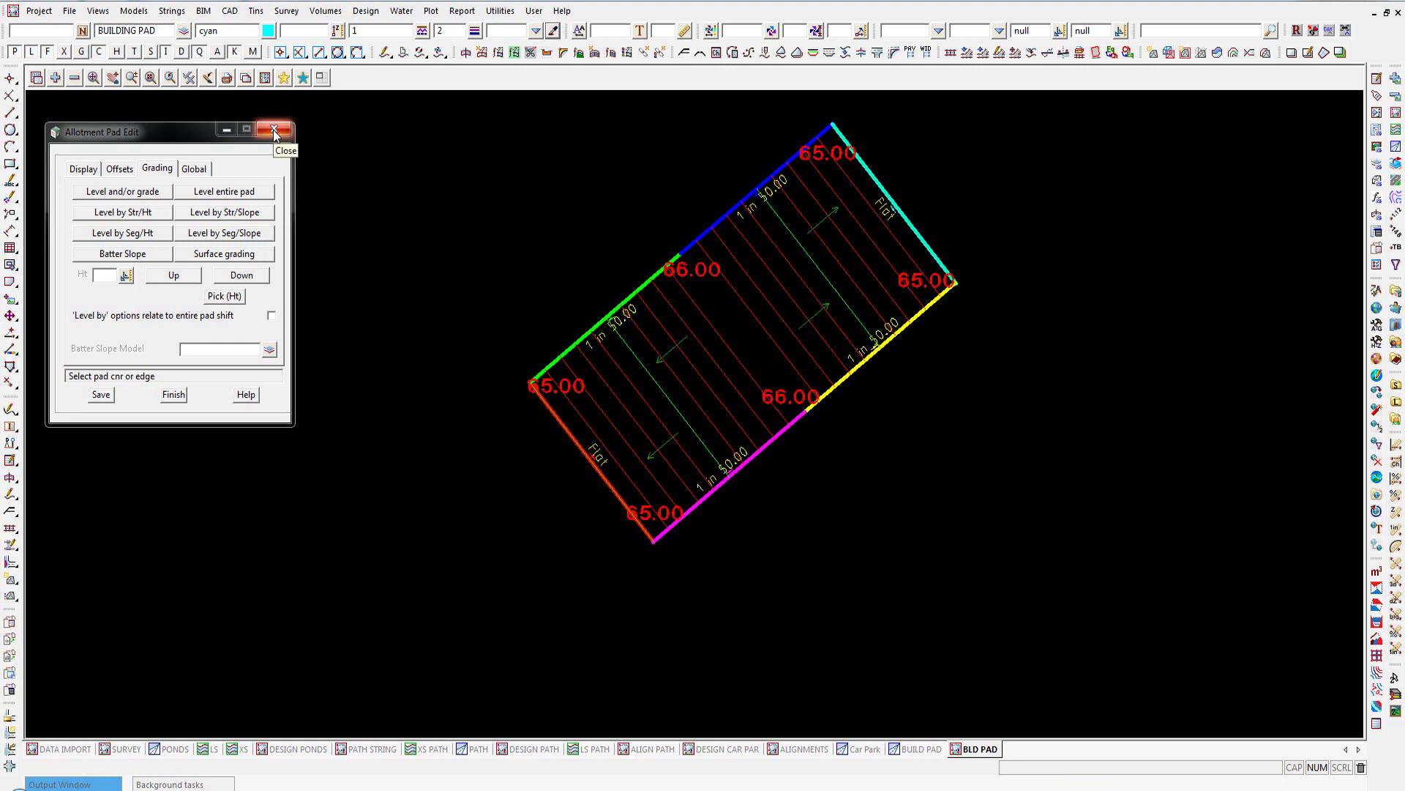
- Finish the pad edit, open the Dynamic Pad Interface tool and add the CONTOURS SURVEY model to the BLD PAD view
click(173, 395)
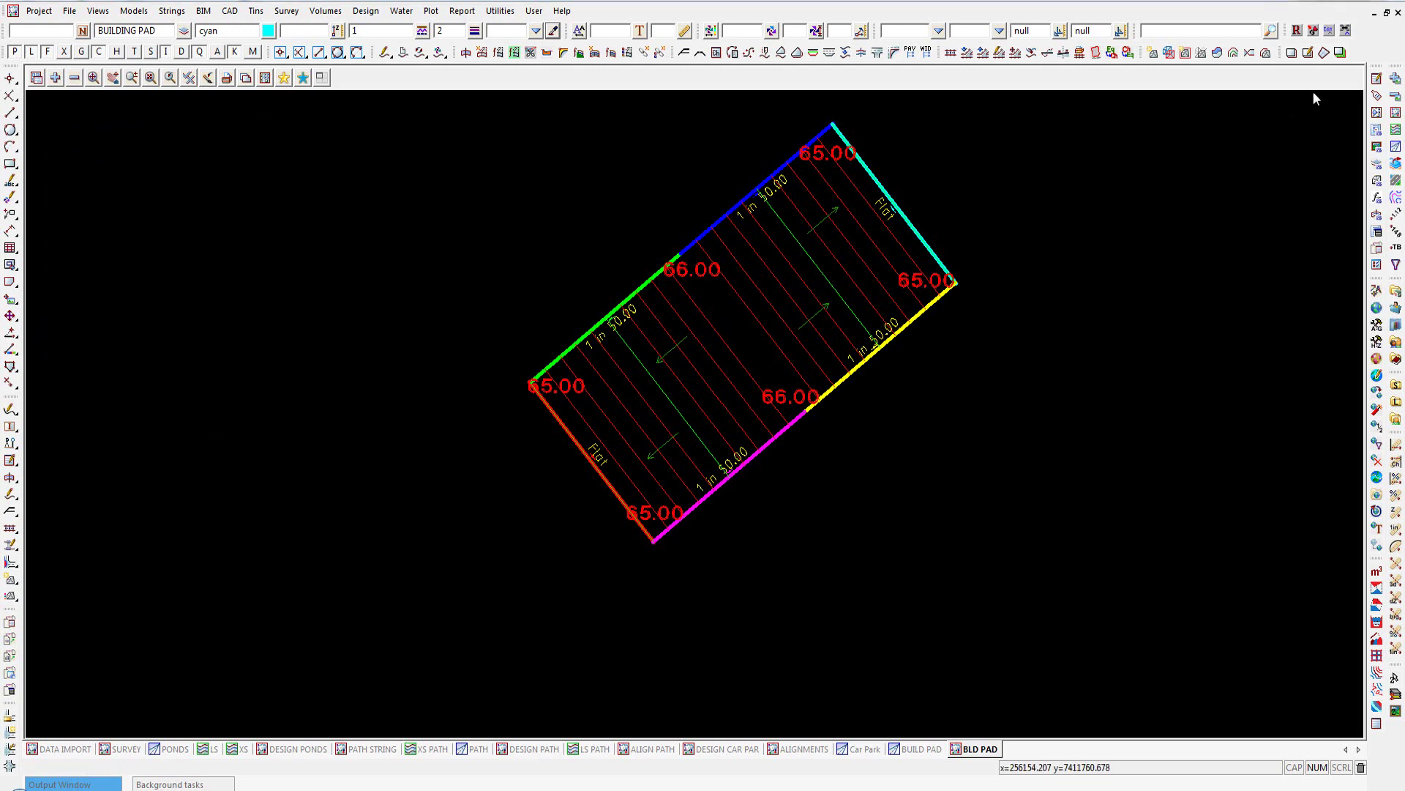
click(1340, 53)
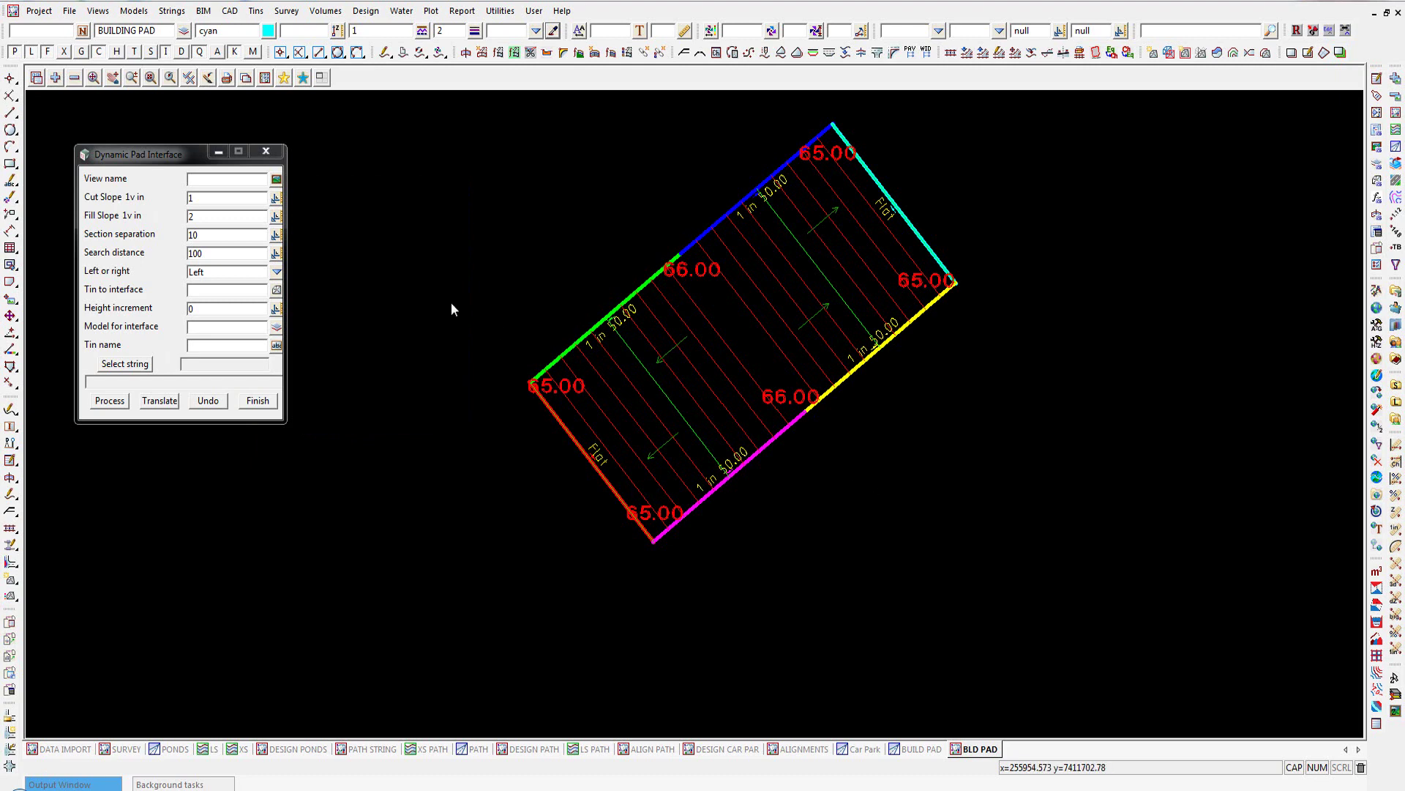
click(57, 79)
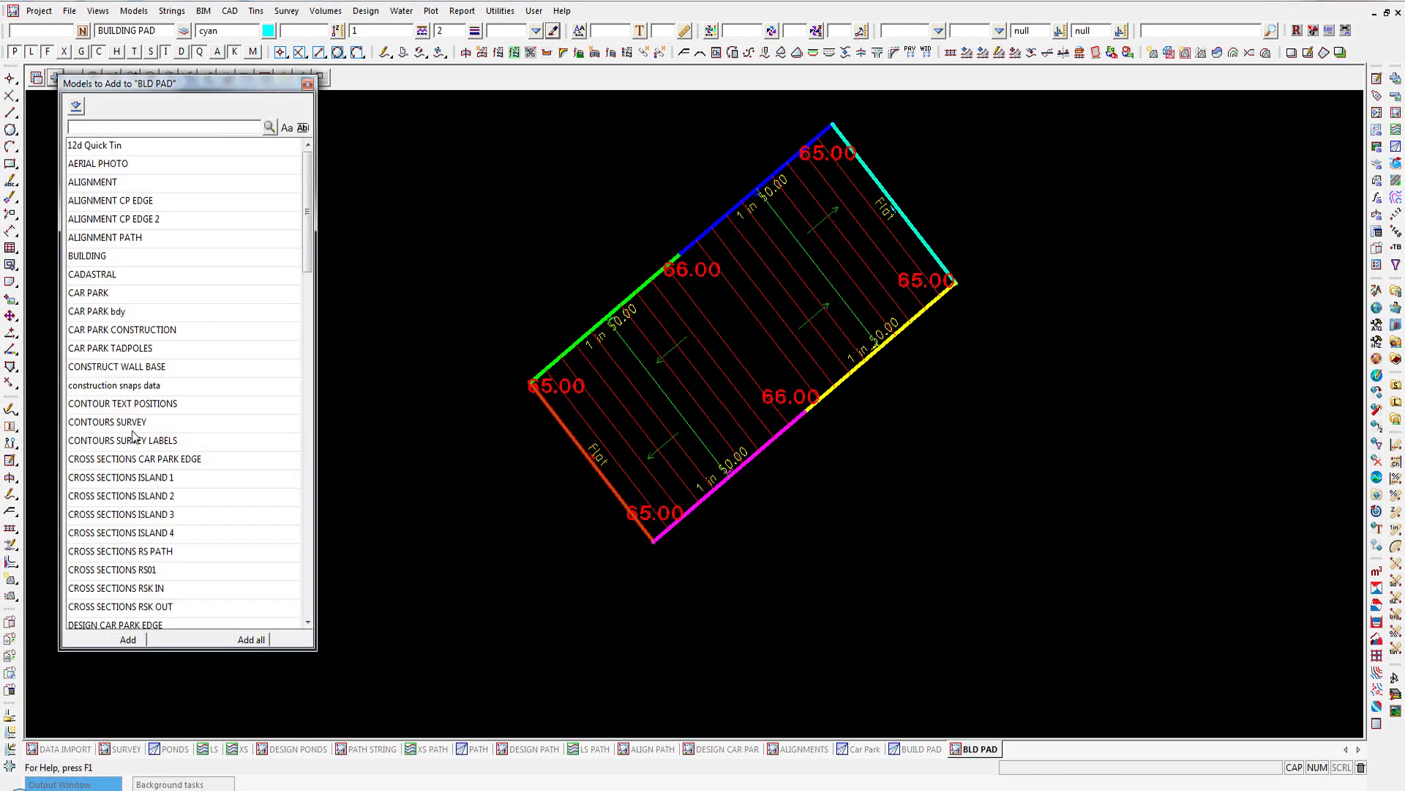
click(136, 423)
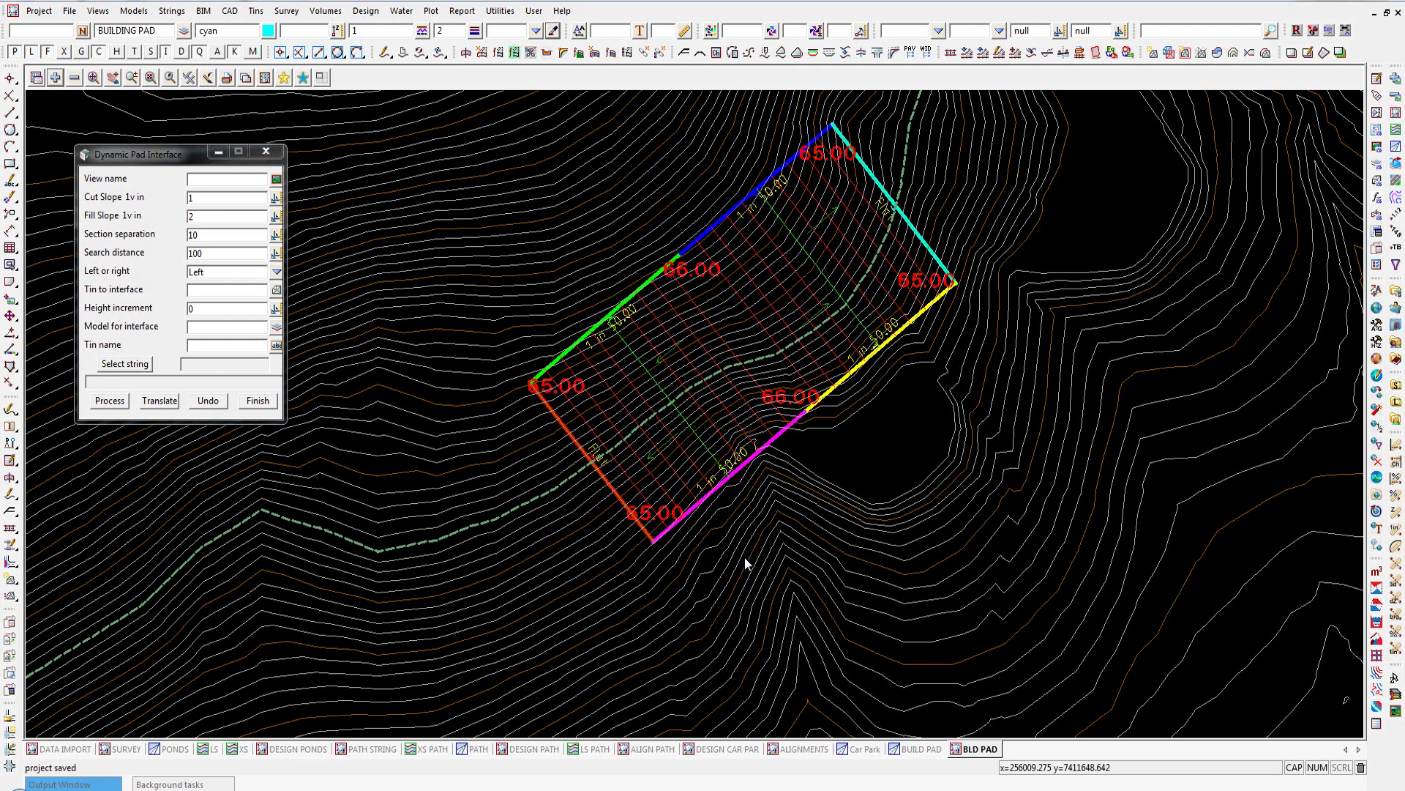
- Set the pad interface's view to BLD PAD, its cut slope to 1 in 1.5 and its section separation to 5
click(277, 180)
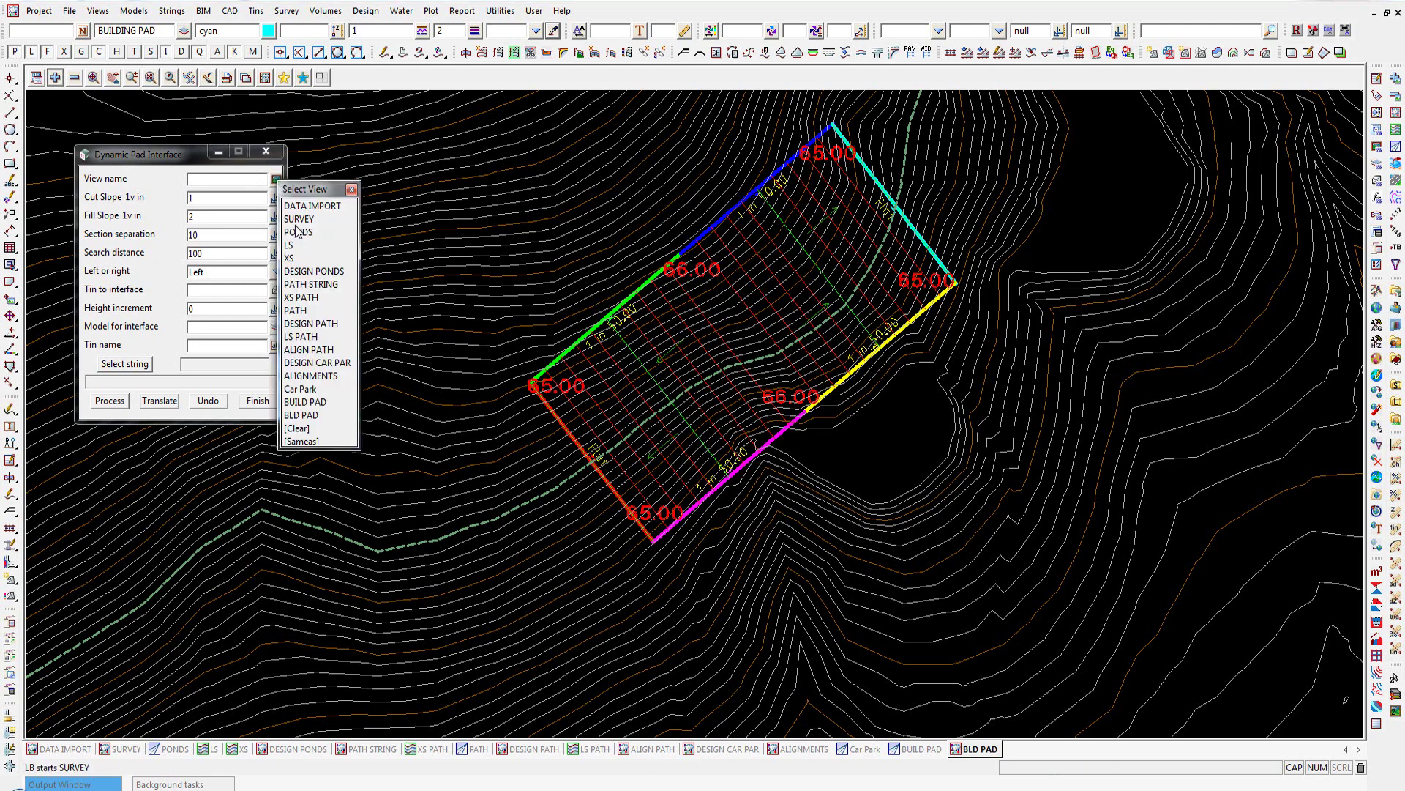
click(300, 416)
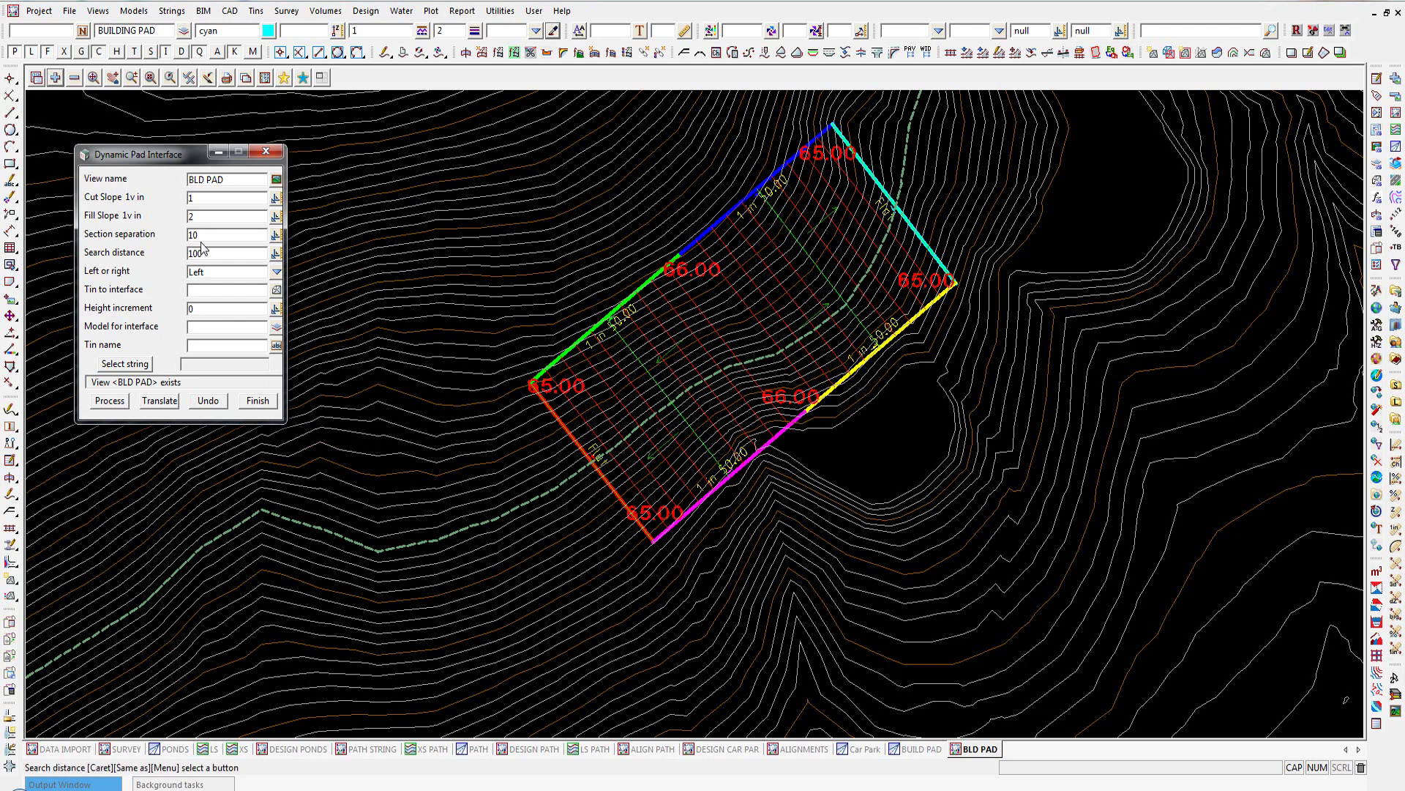
click(204, 199)
text(.5)
key(Tab)
click(201, 236)
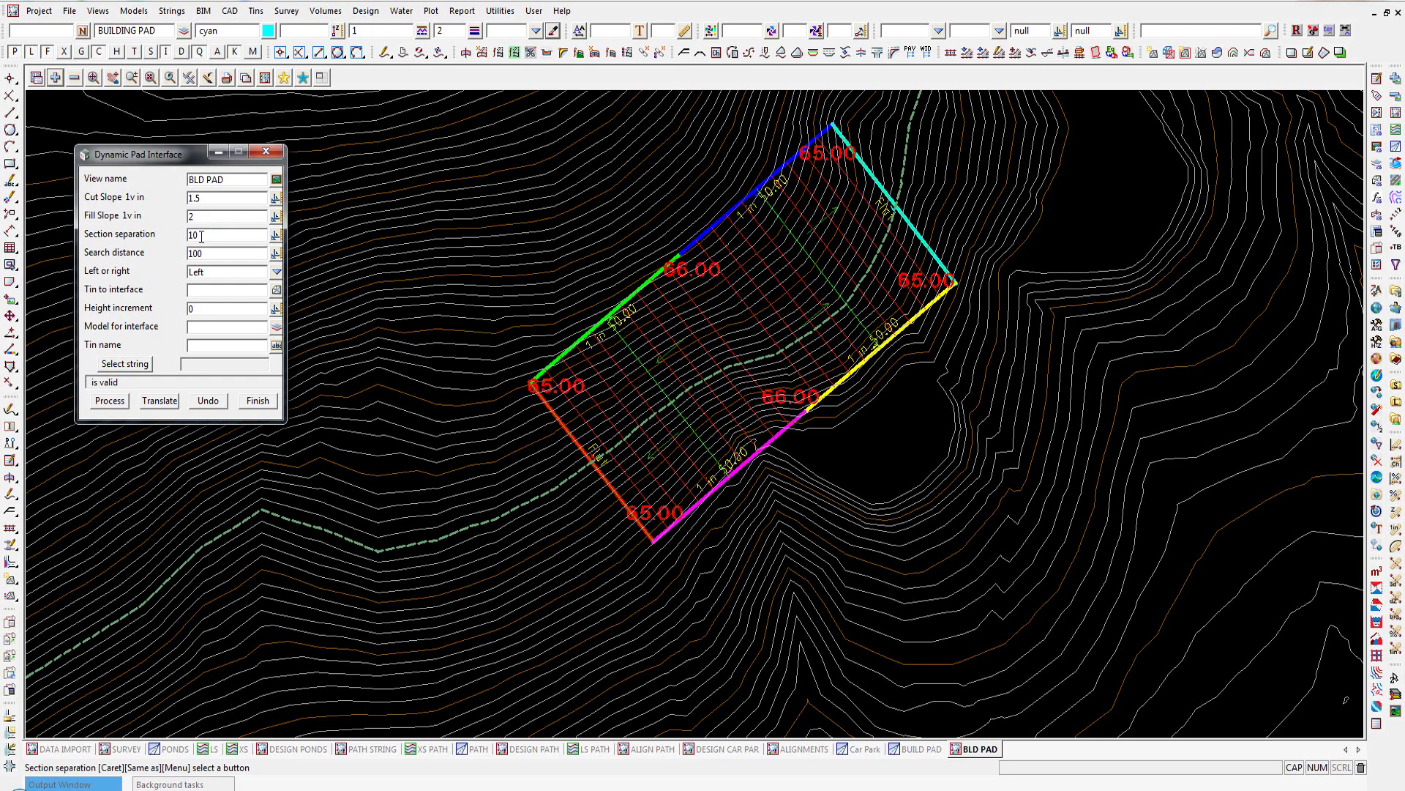
drag(201, 236, 180, 238)
text(5)
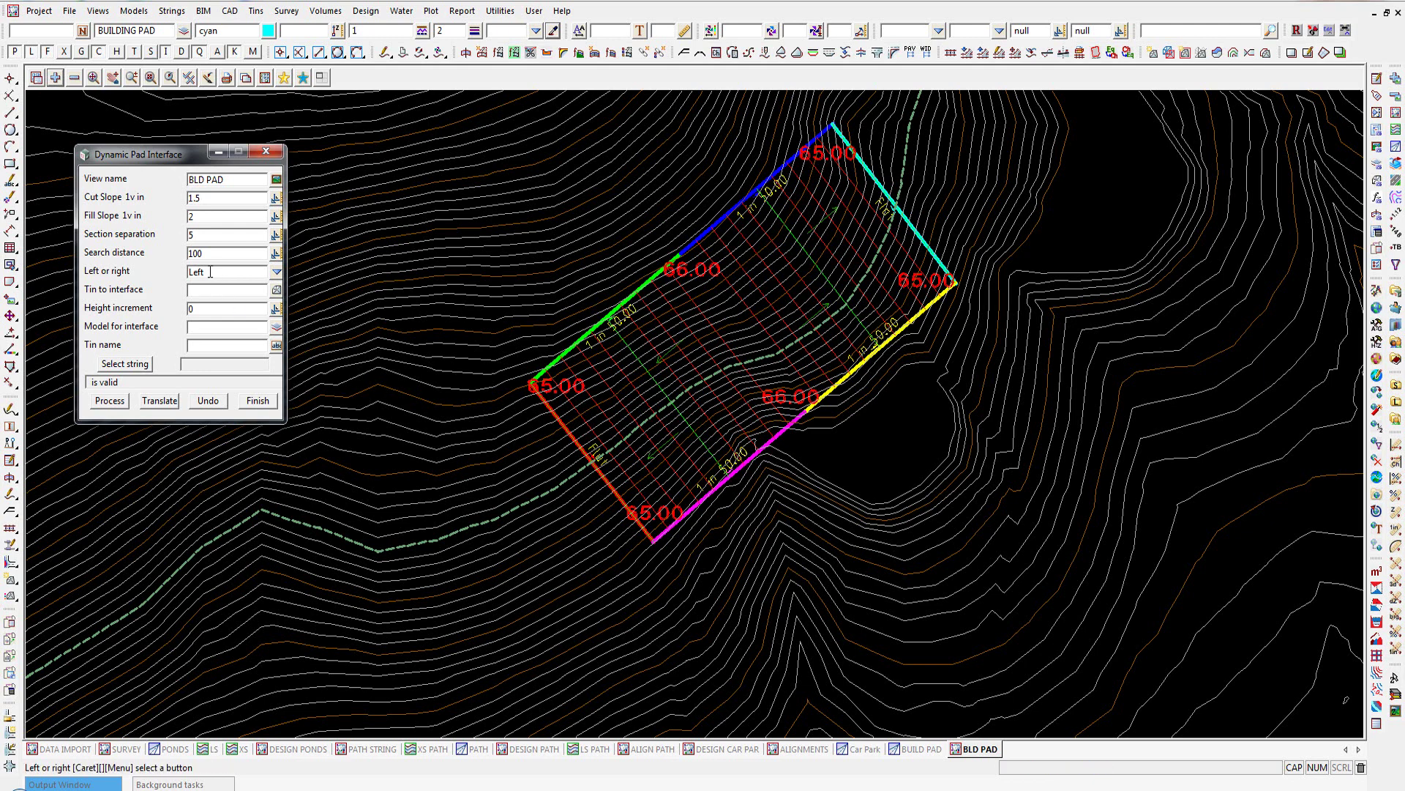
- Choose Left as the interface side and Survey as the tin to interface to
click(277, 274)
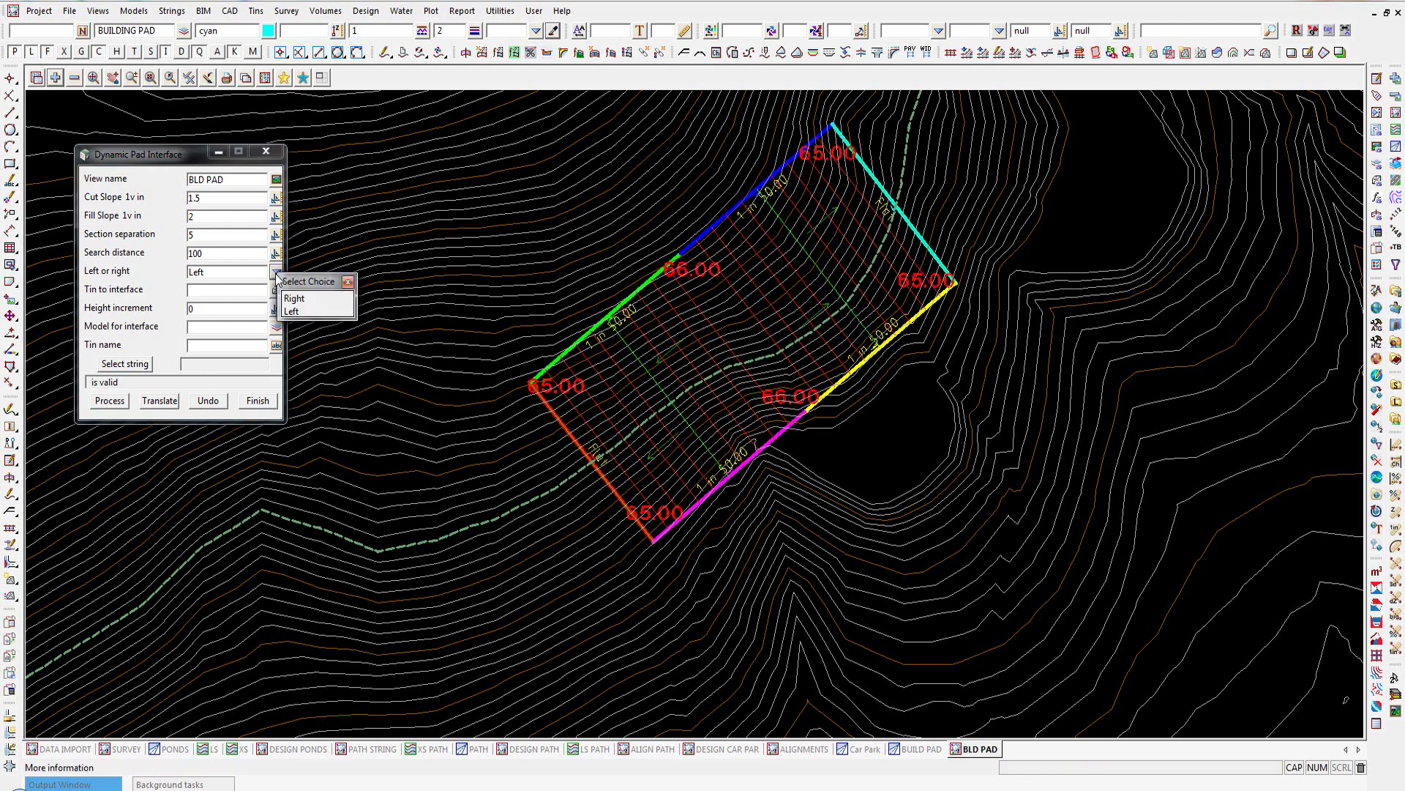
click(296, 310)
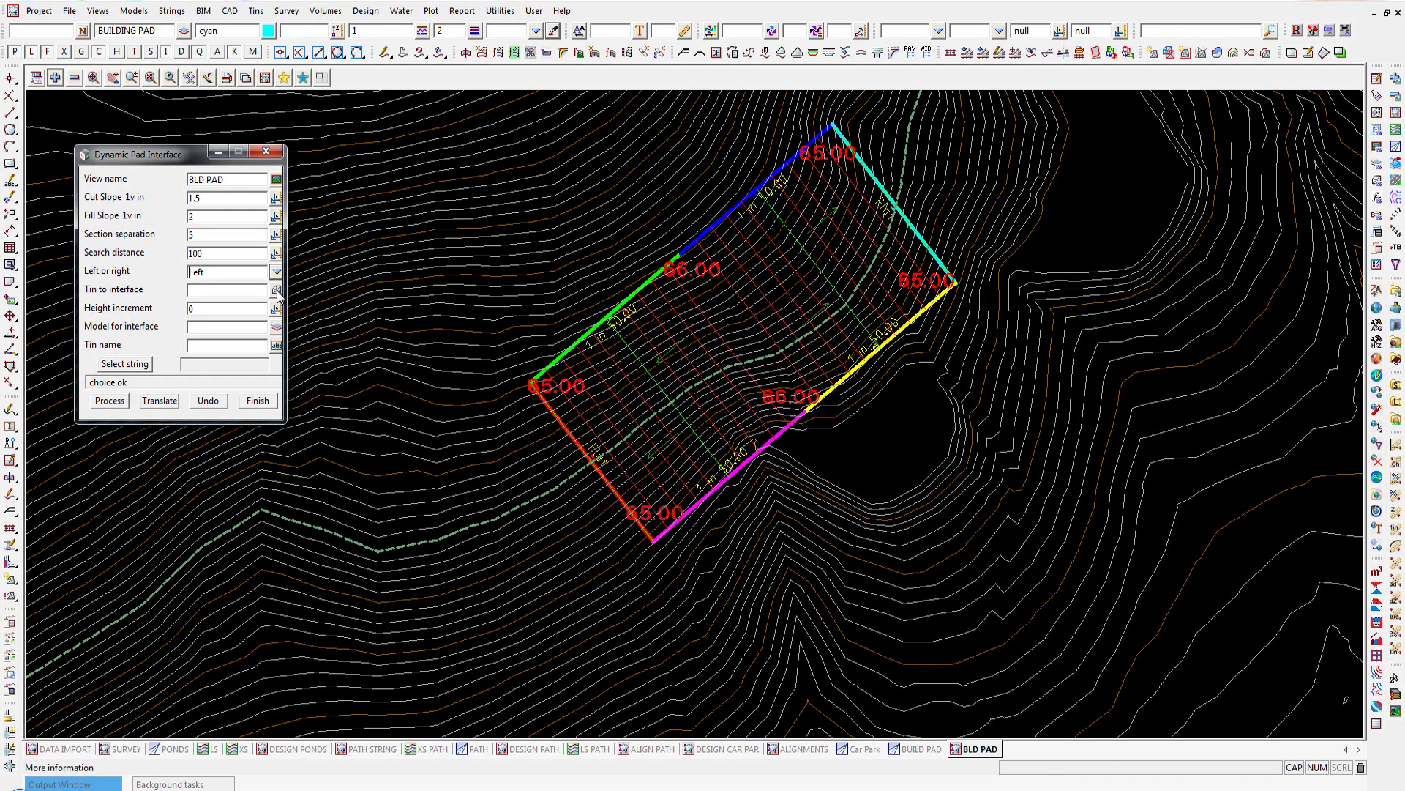
click(276, 290)
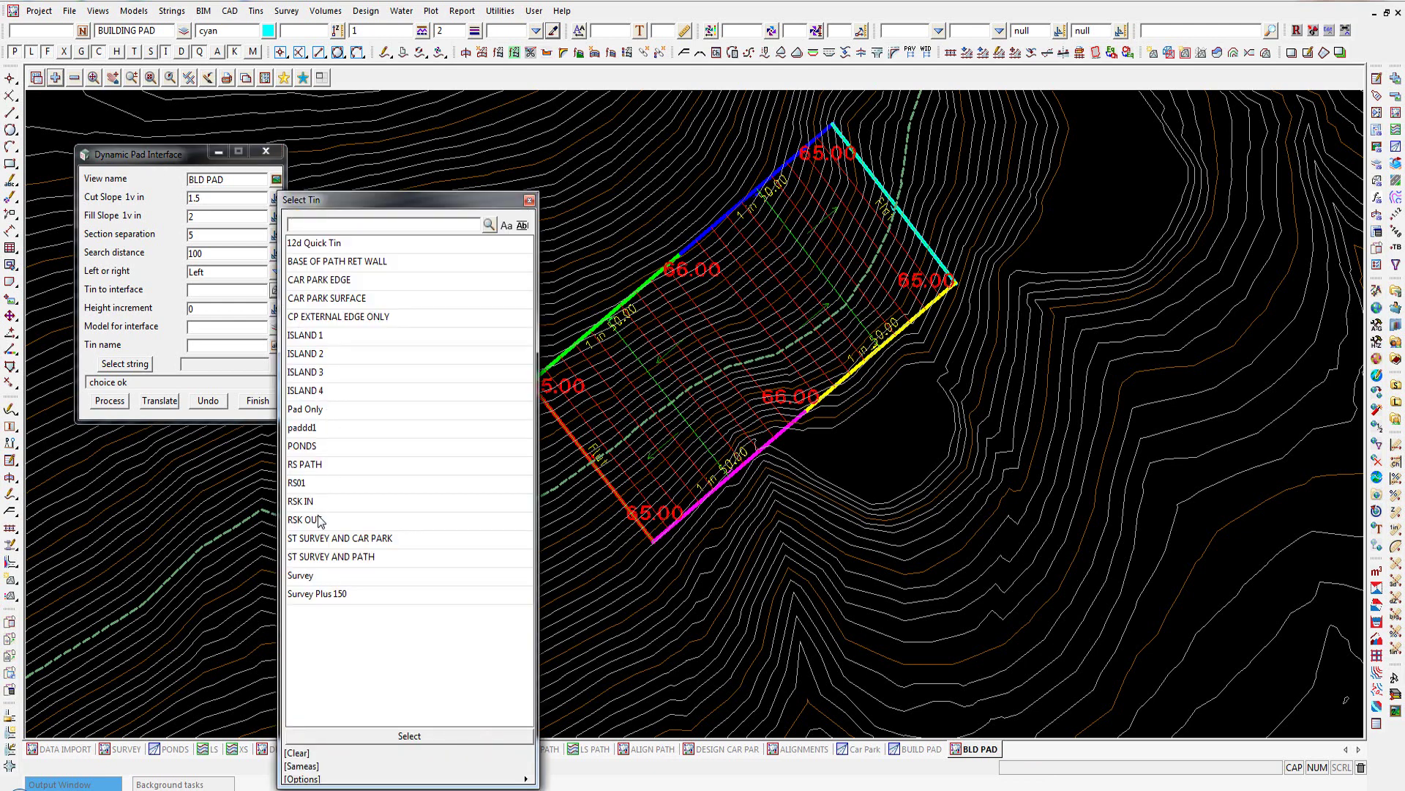
double_click(305, 577)
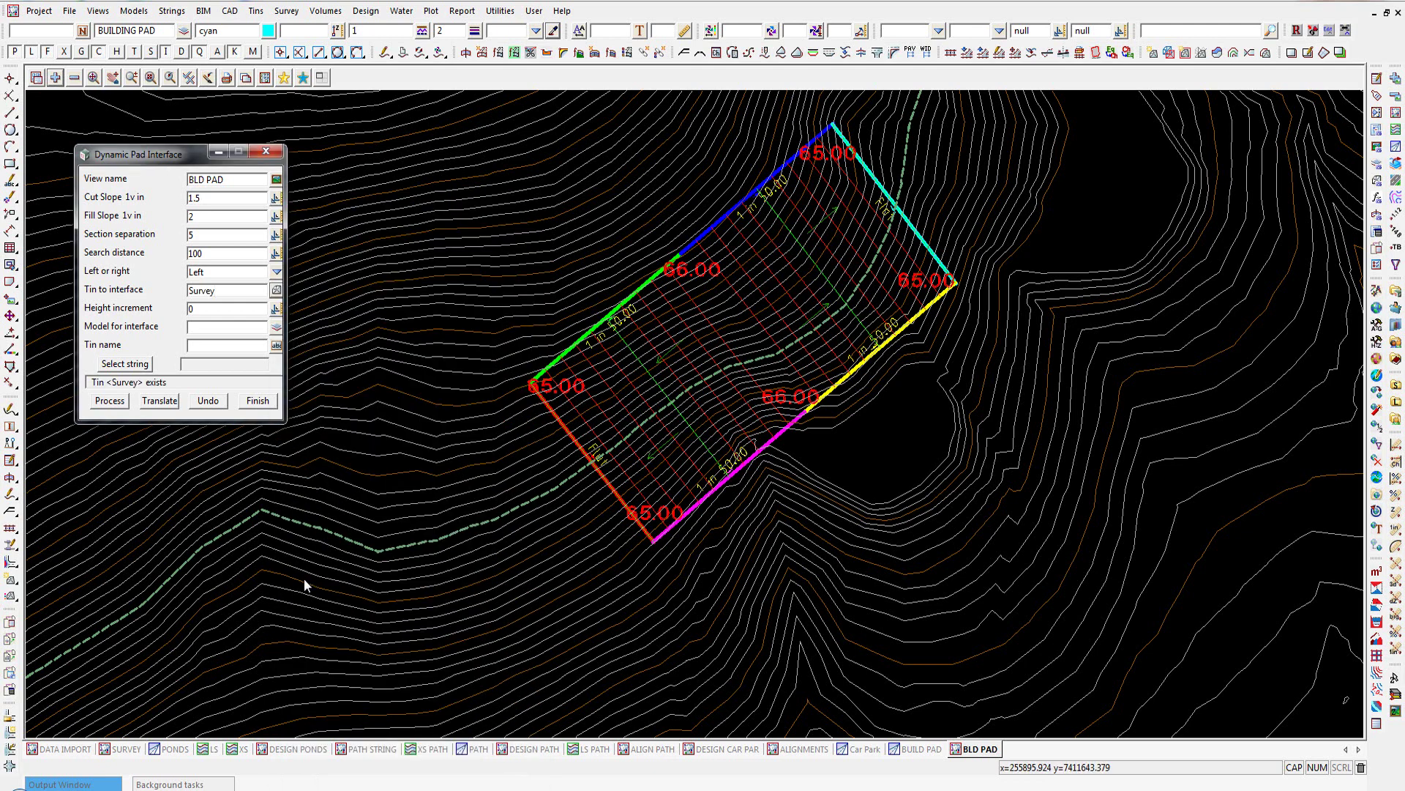
- Name the interface model BUILD PAD INTERFACE and the resulting tin BUILD PAD
click(214, 329)
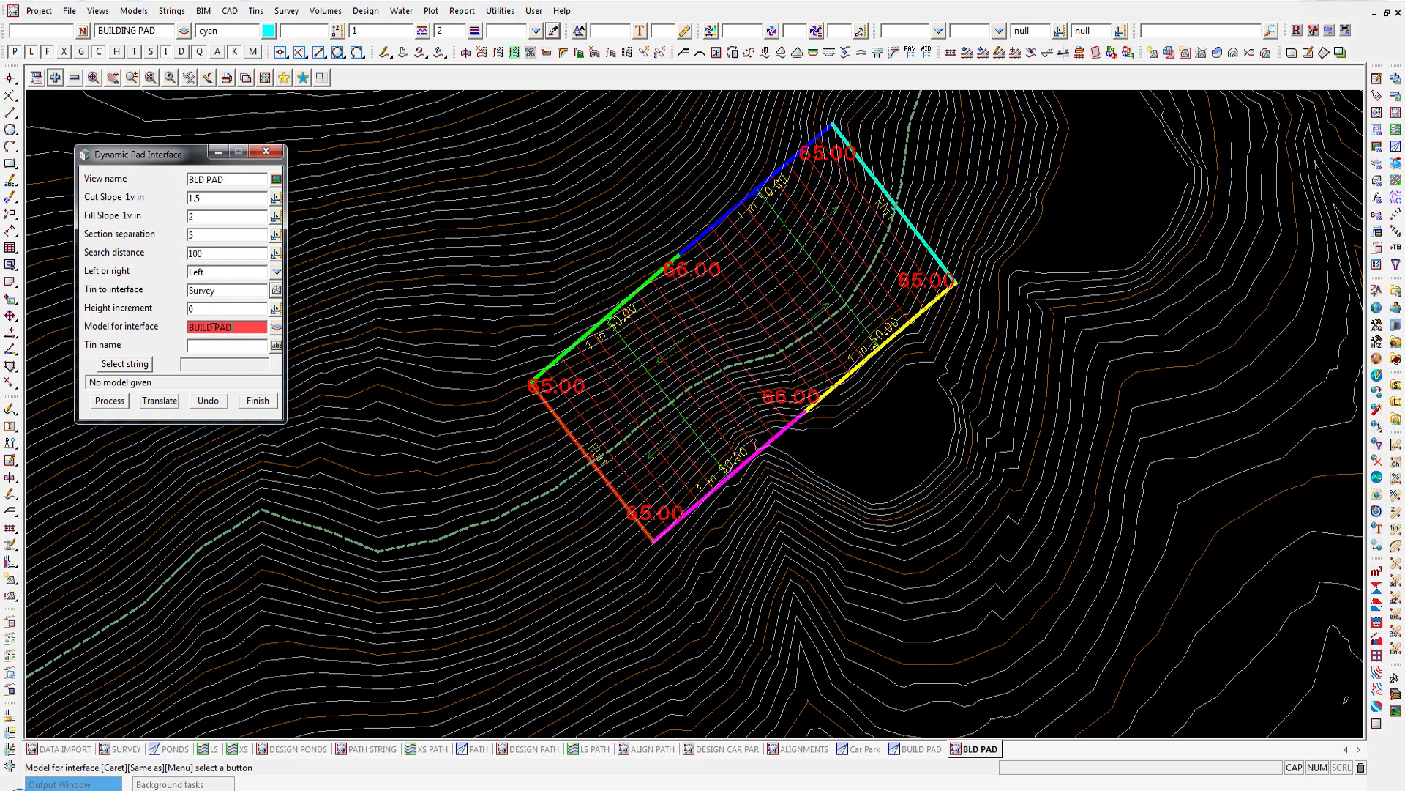
text(BUILD PAD INTERFACE)
key(Return)
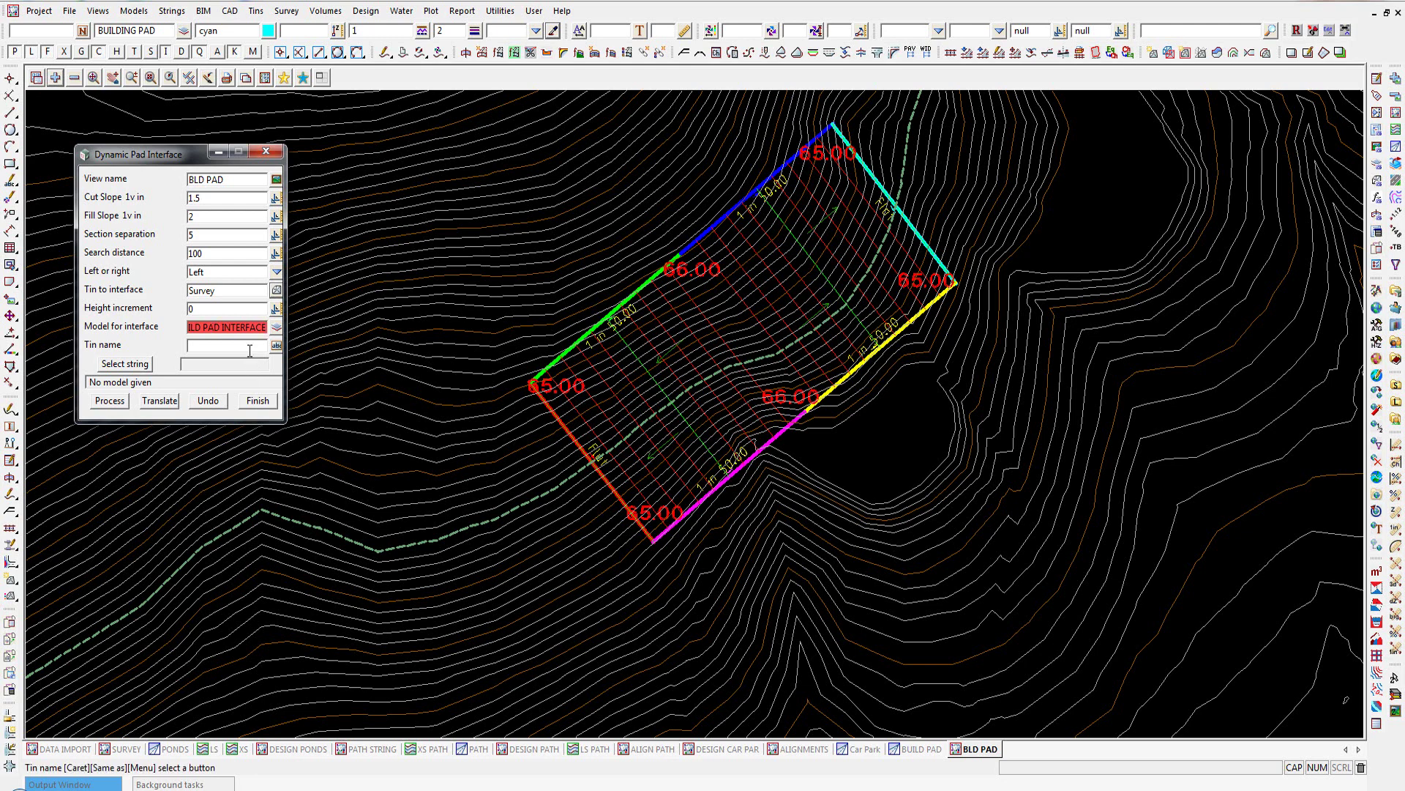
click(249, 350)
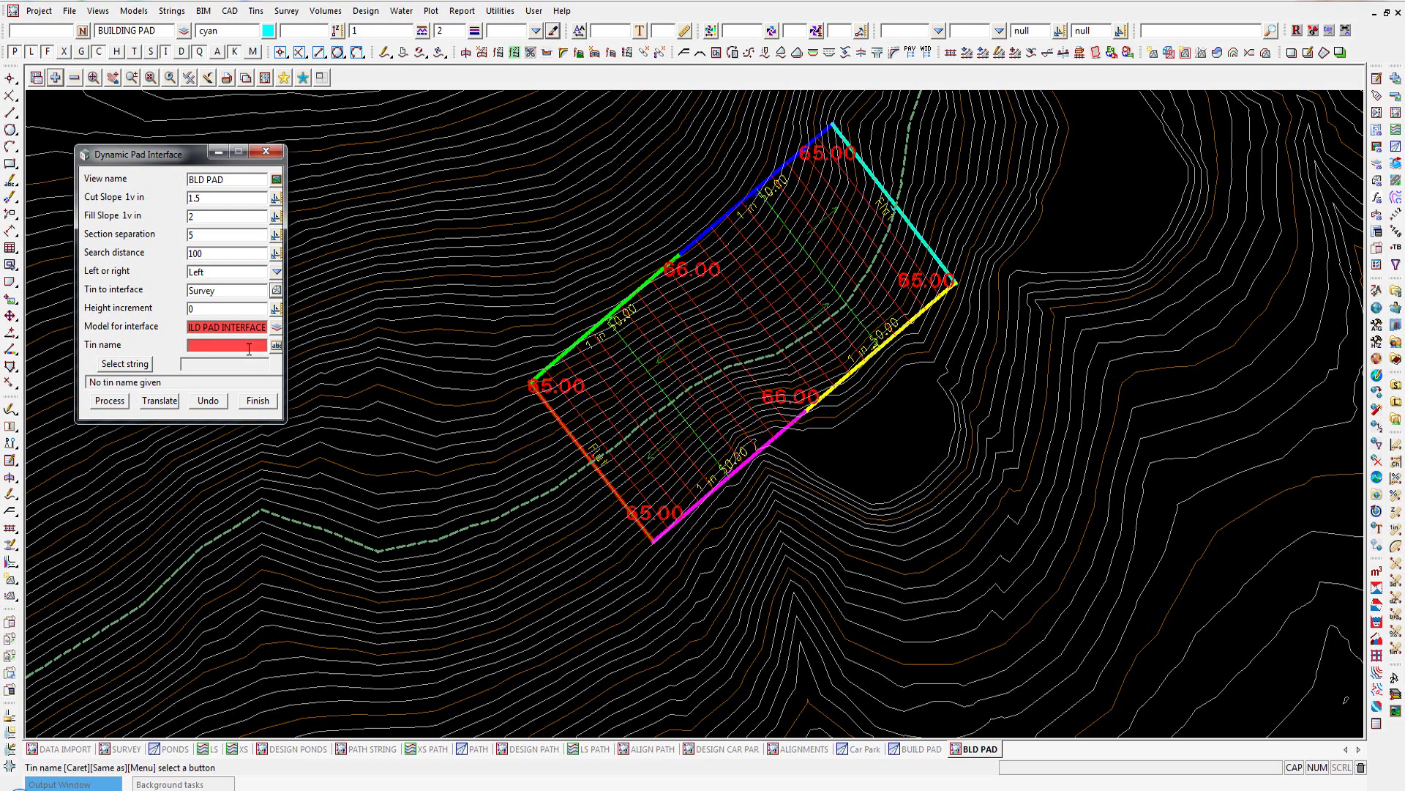
text(BUILD PAD)
- Select the building pad's edge string and process the interface to the Survey tin
click(125, 364)
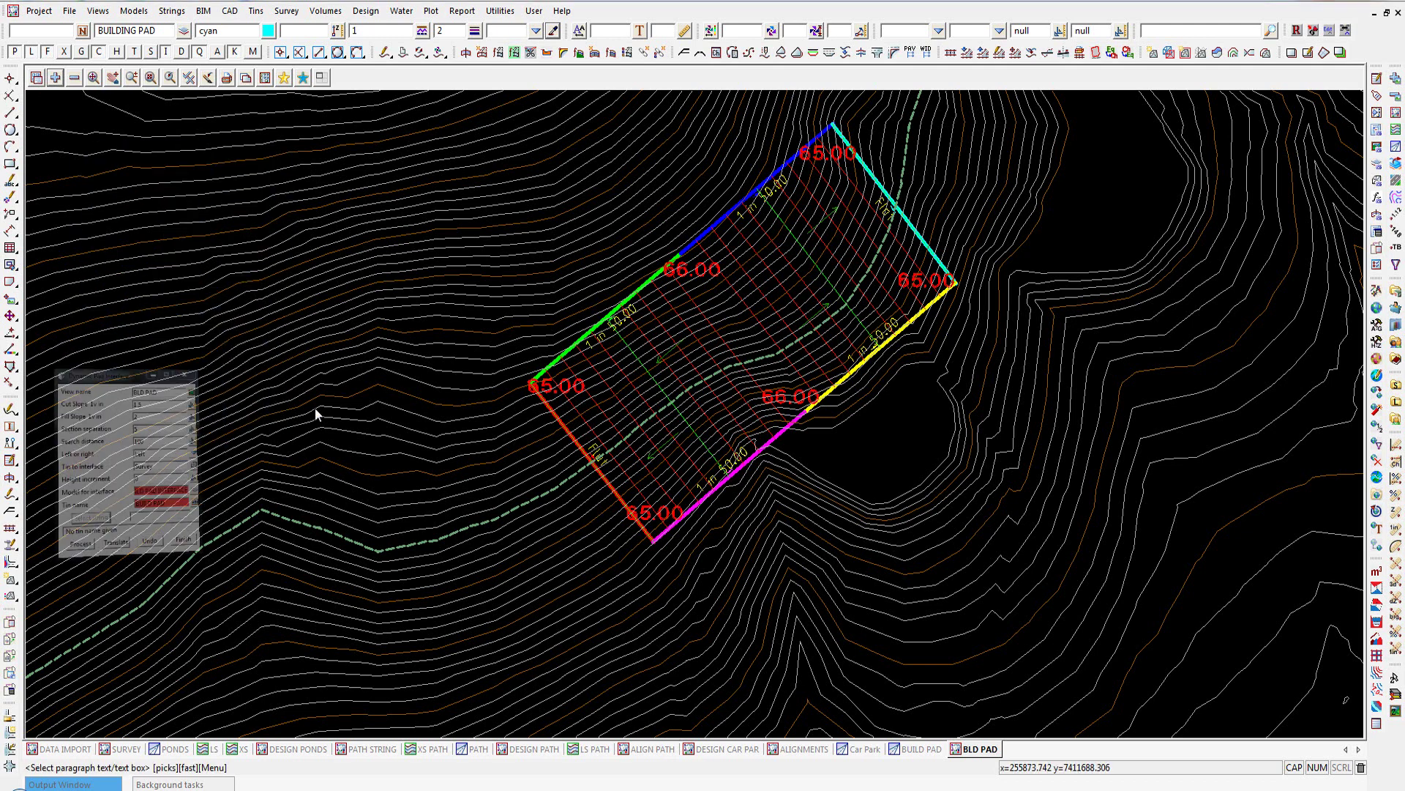
click(782, 437)
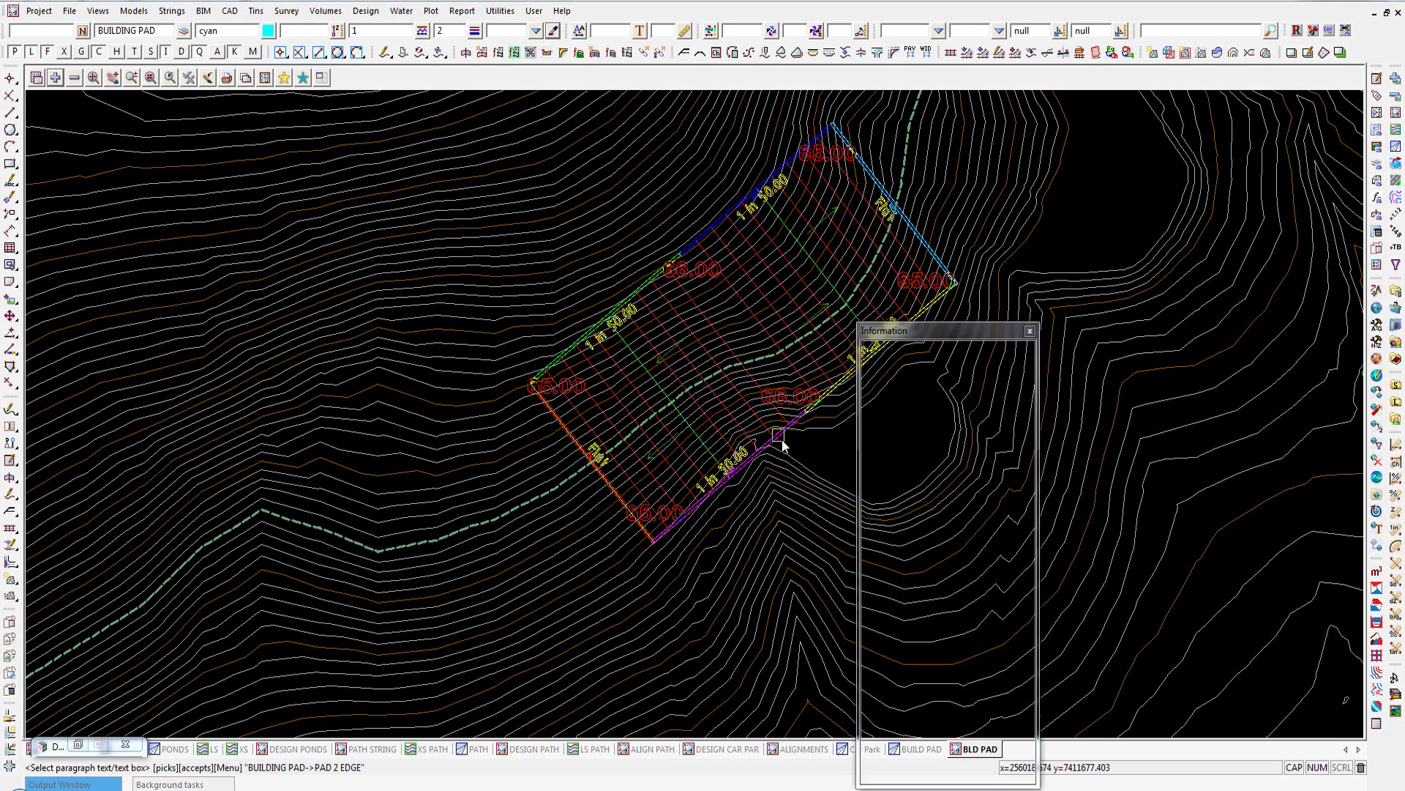
middle_click(780, 440)
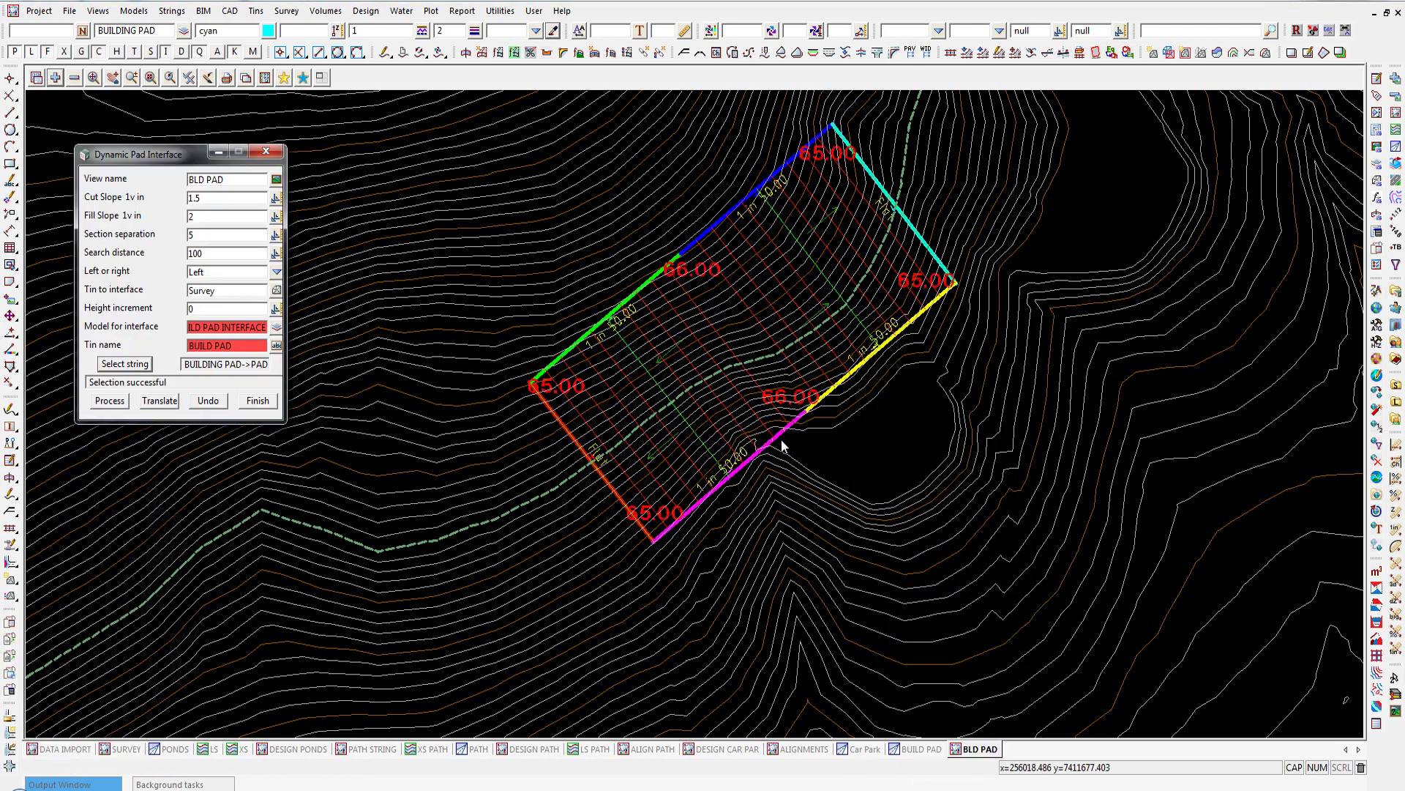
click(114, 401)
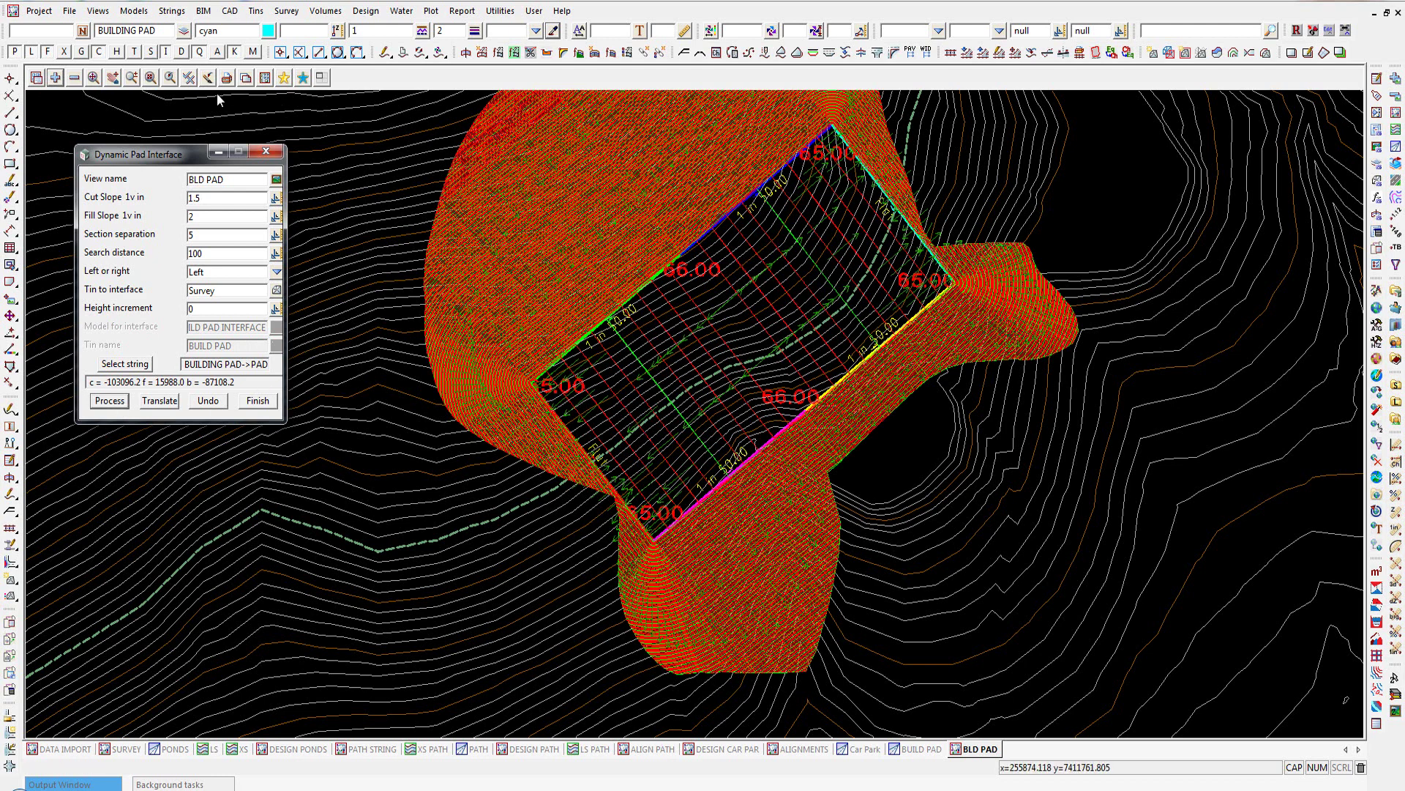
- Turn off tin contours and tin flow arrows in the BLD PAD view
click(188, 78)
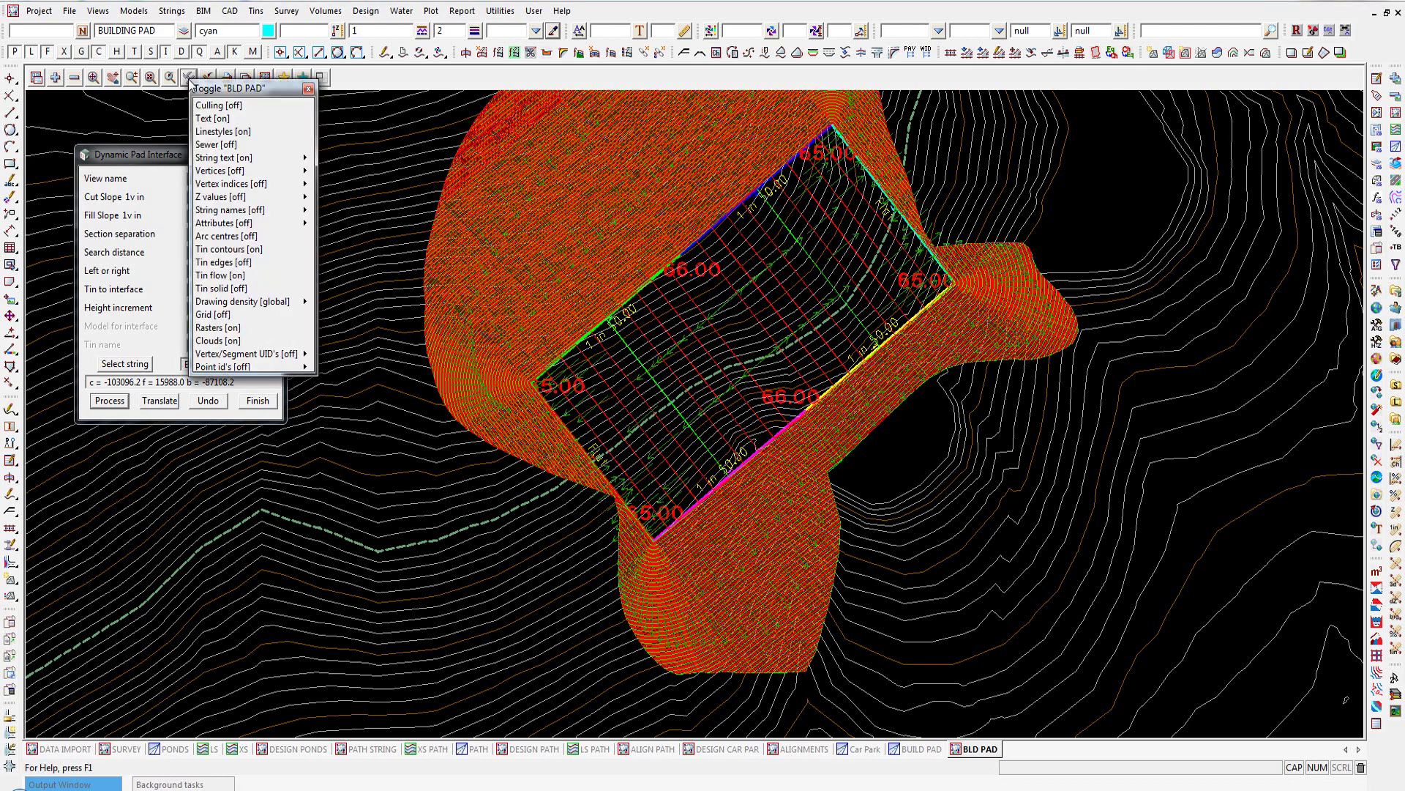
click(214, 251)
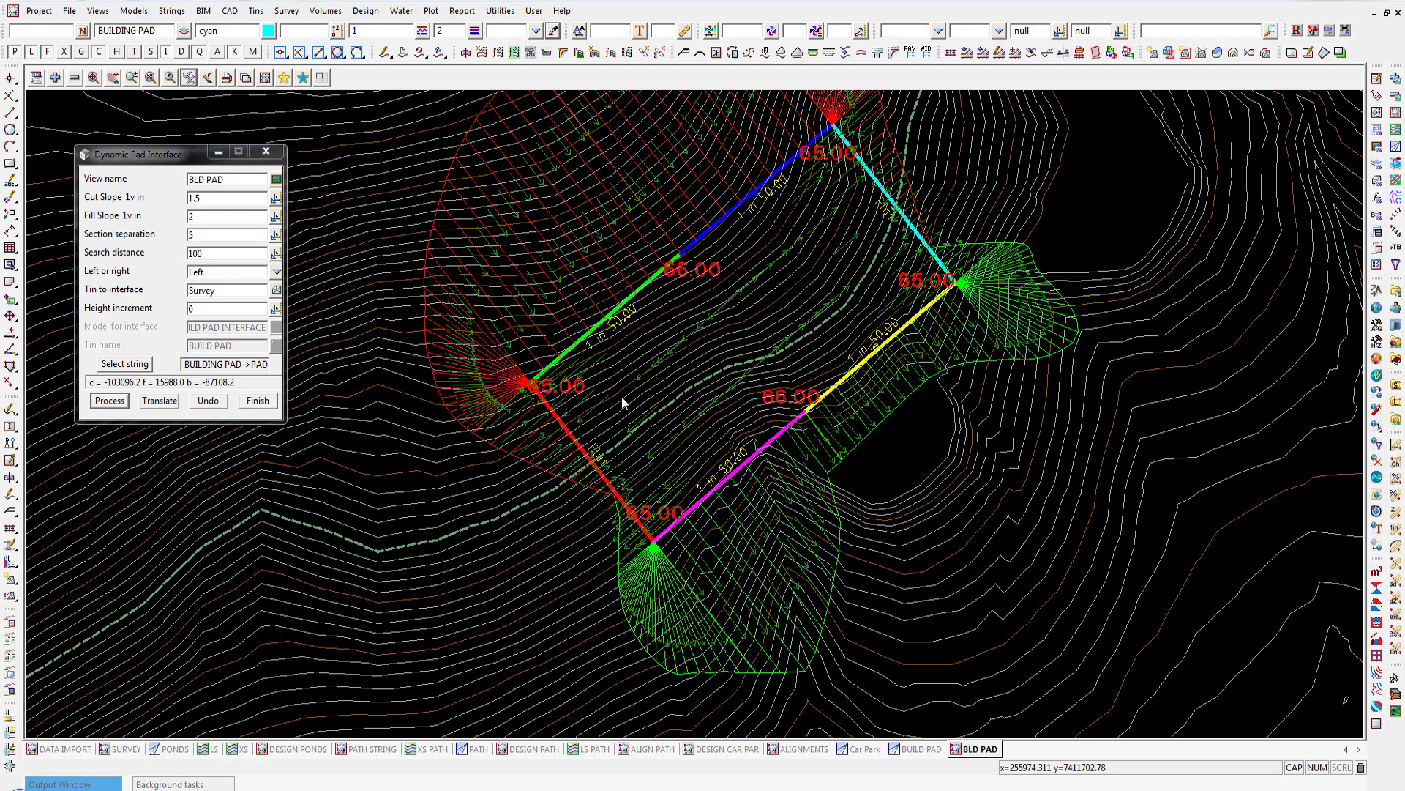
scroll(595, 624, down, 1)
scroll(595, 623, down, 1)
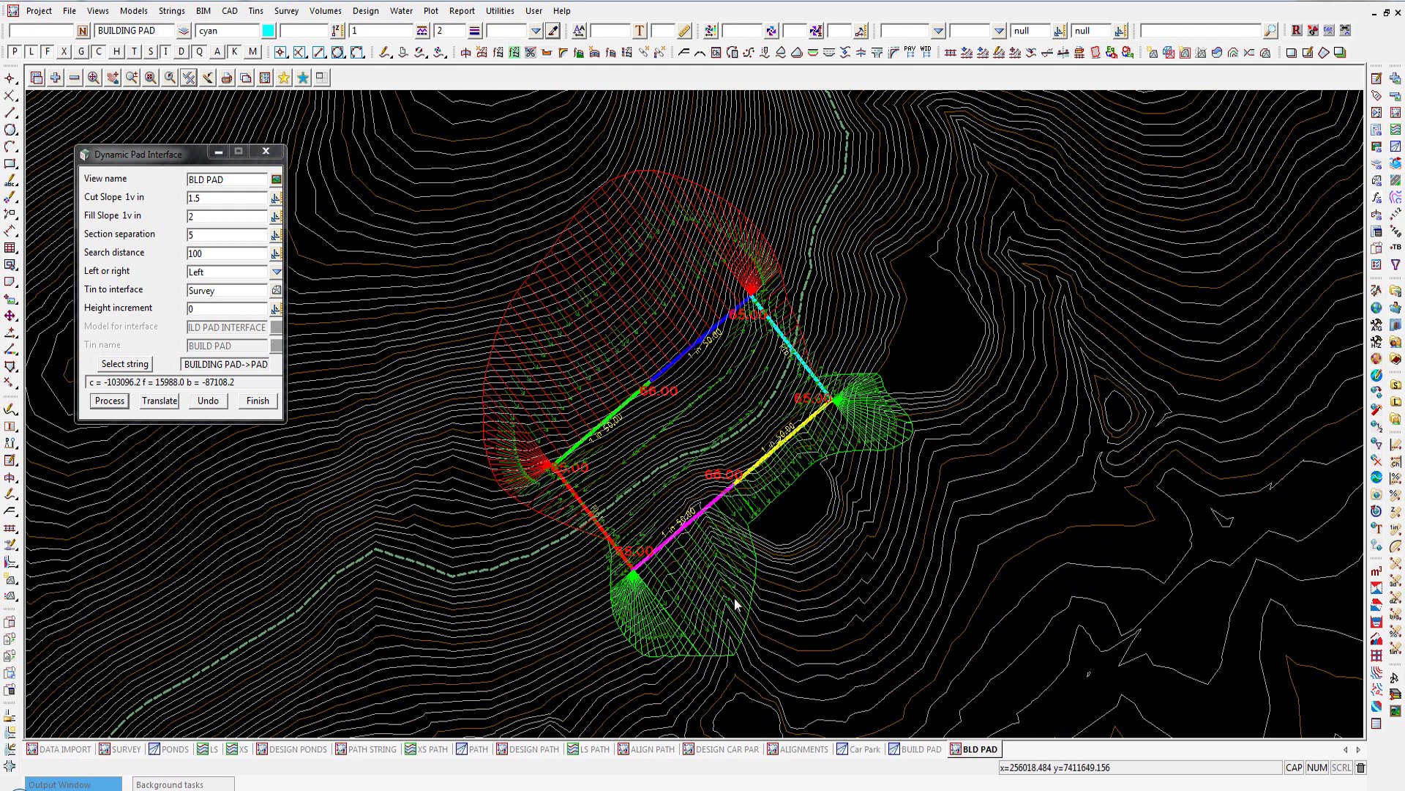
click(189, 77)
click(207, 280)
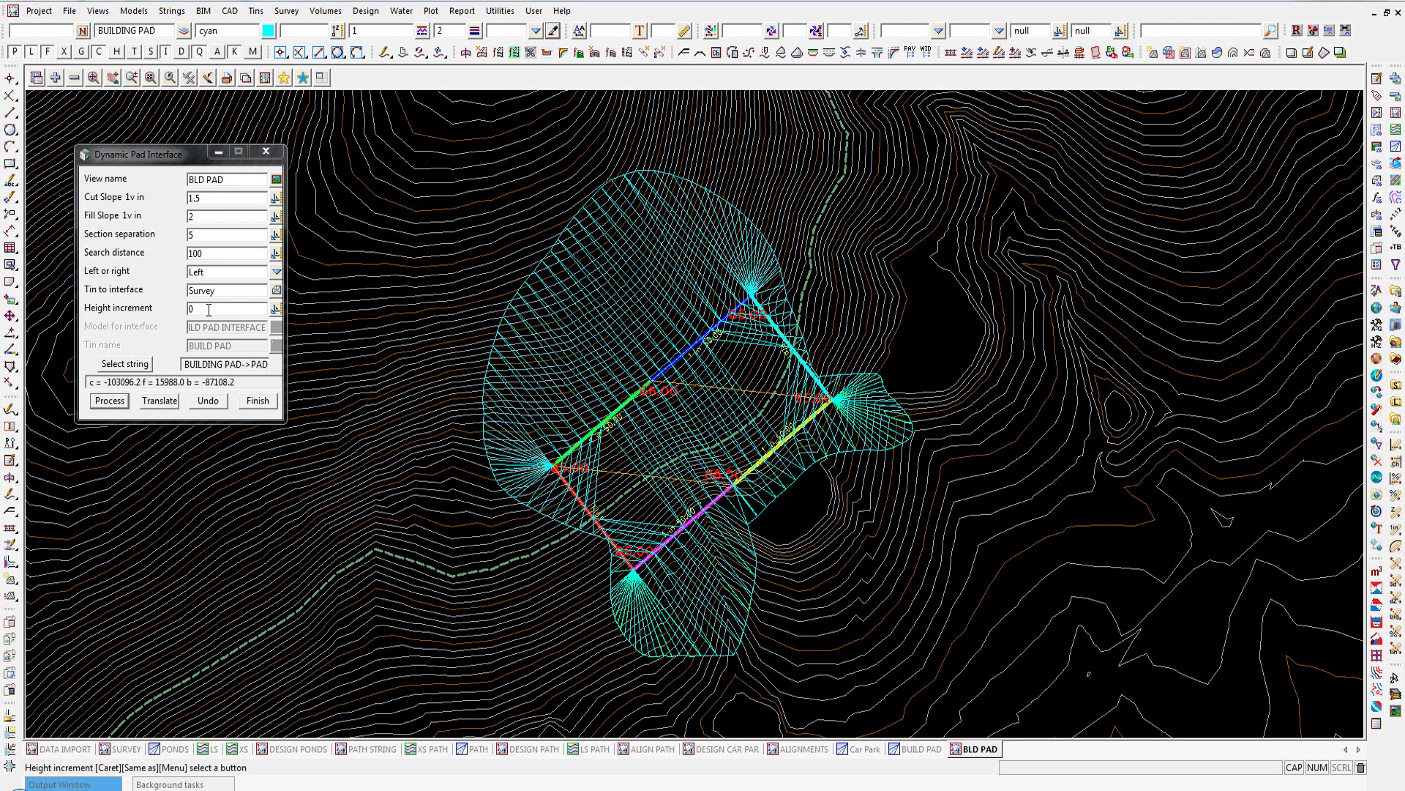
- Set the height increment to 2 and process the pad interface twice to raise the pad
click(209, 309)
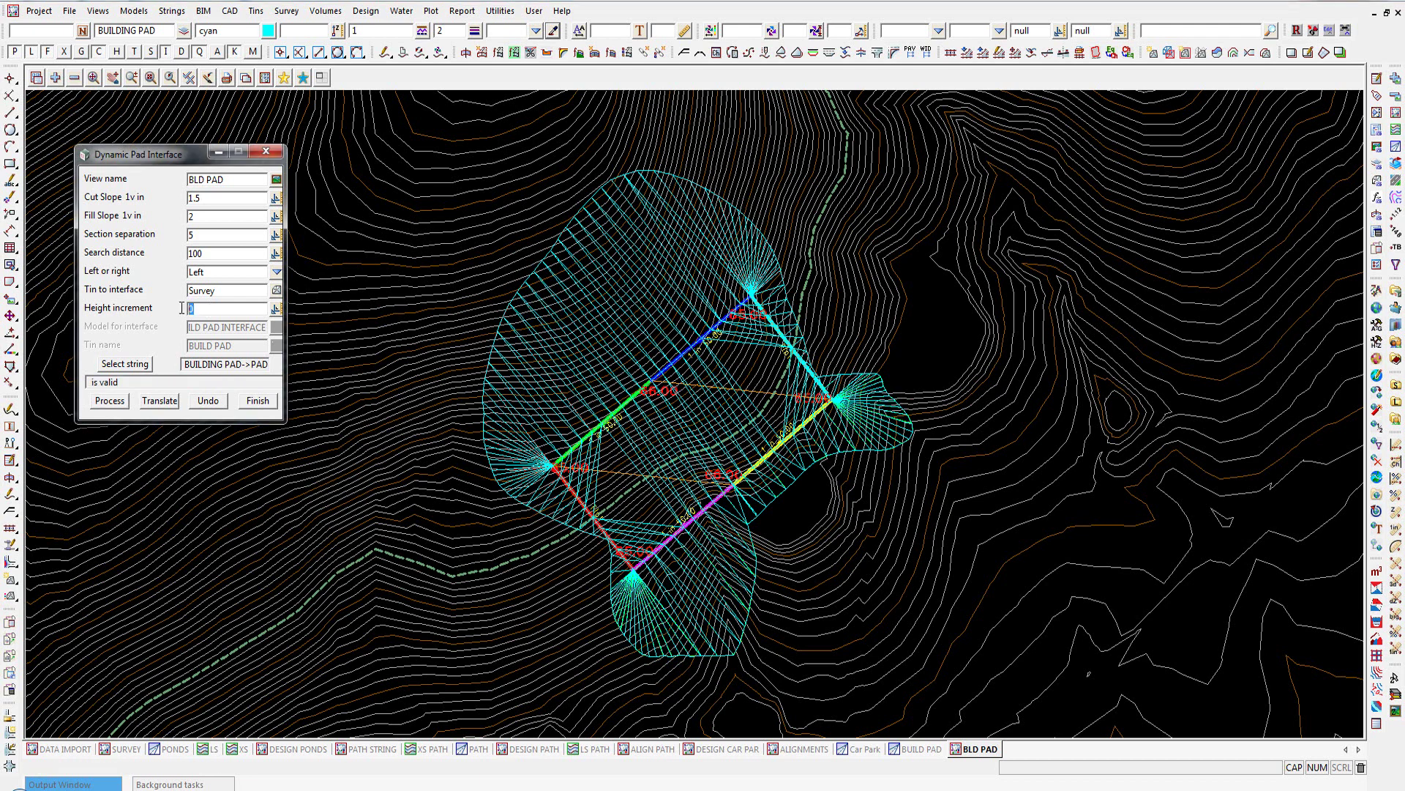
text(2)
click(110, 400)
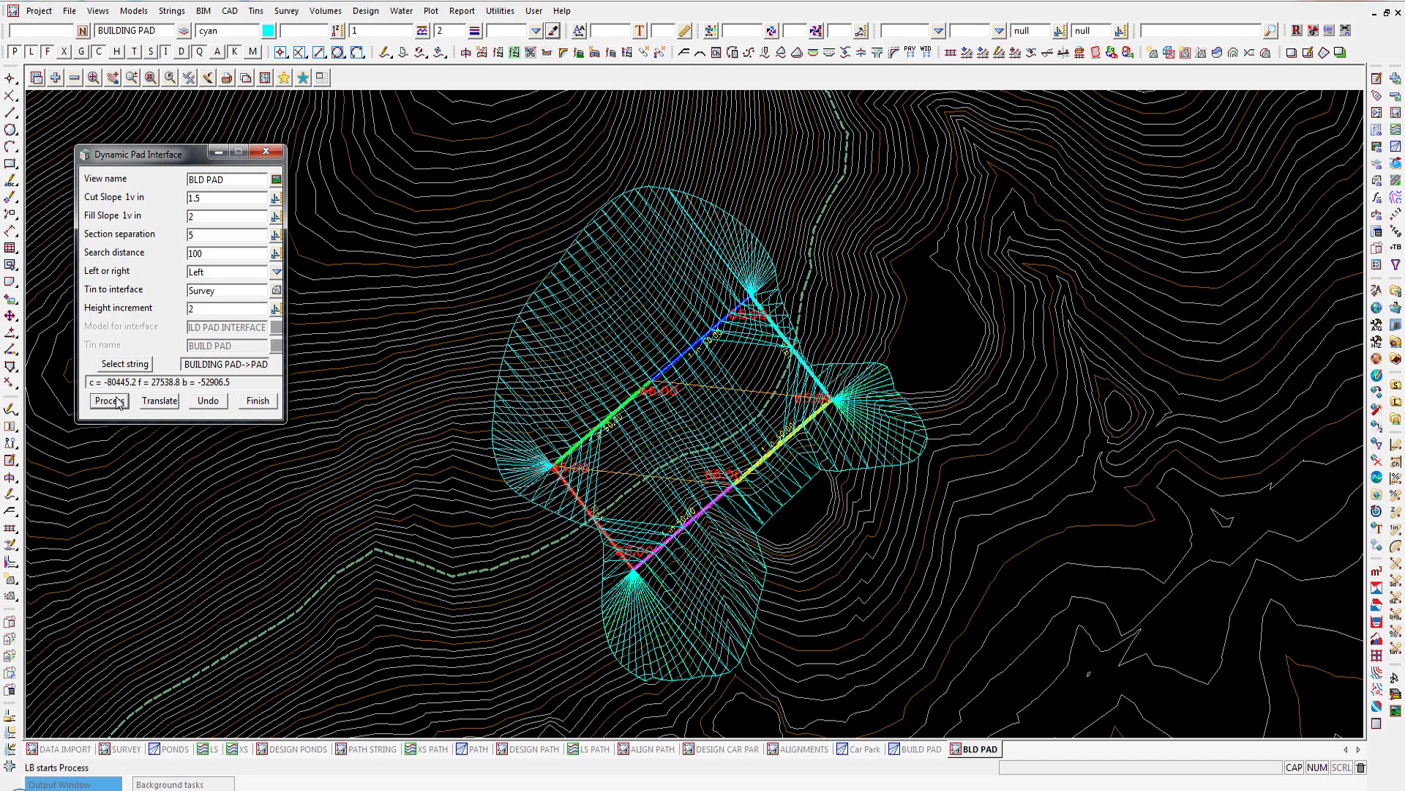
click(118, 401)
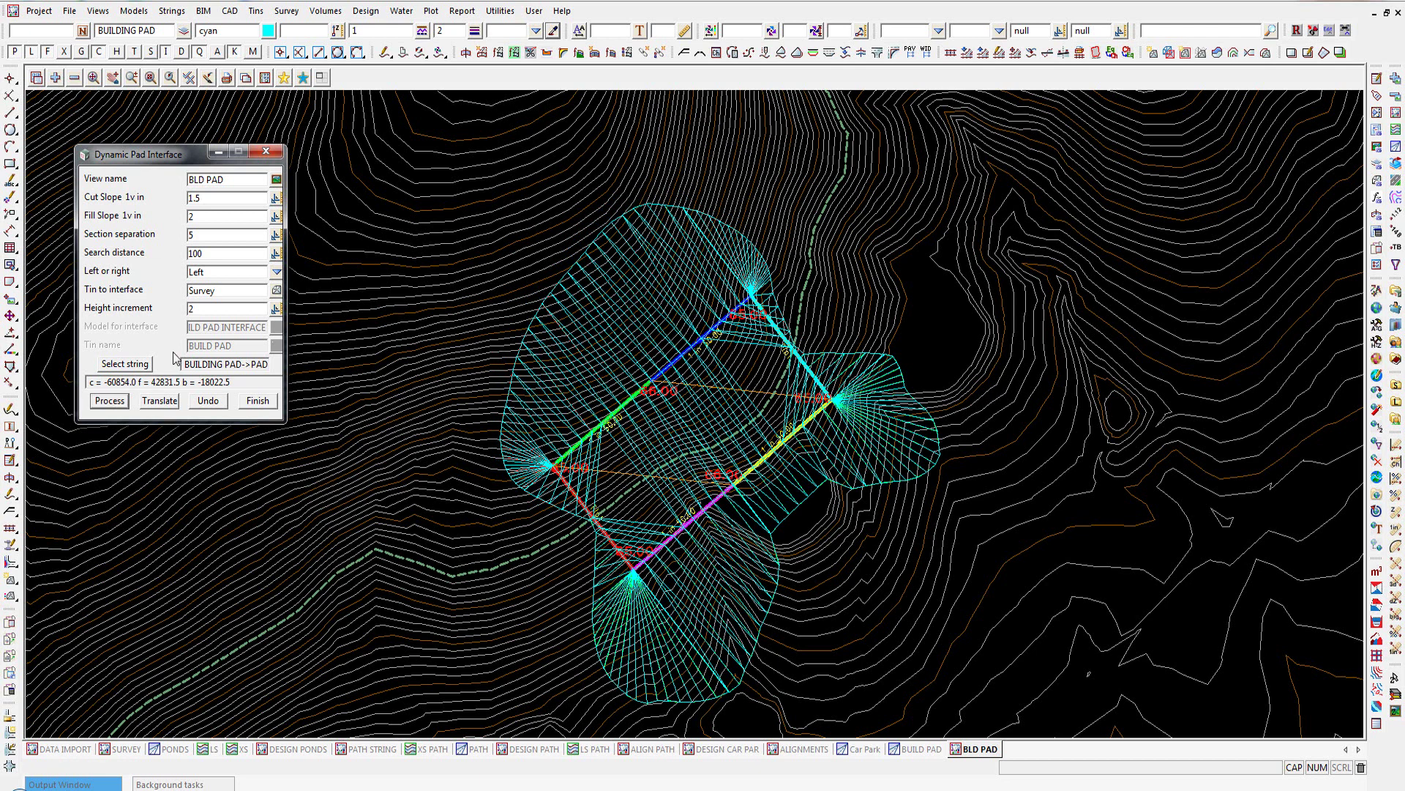
- Set the height increment to 1 and process the pad interface once more
click(194, 309)
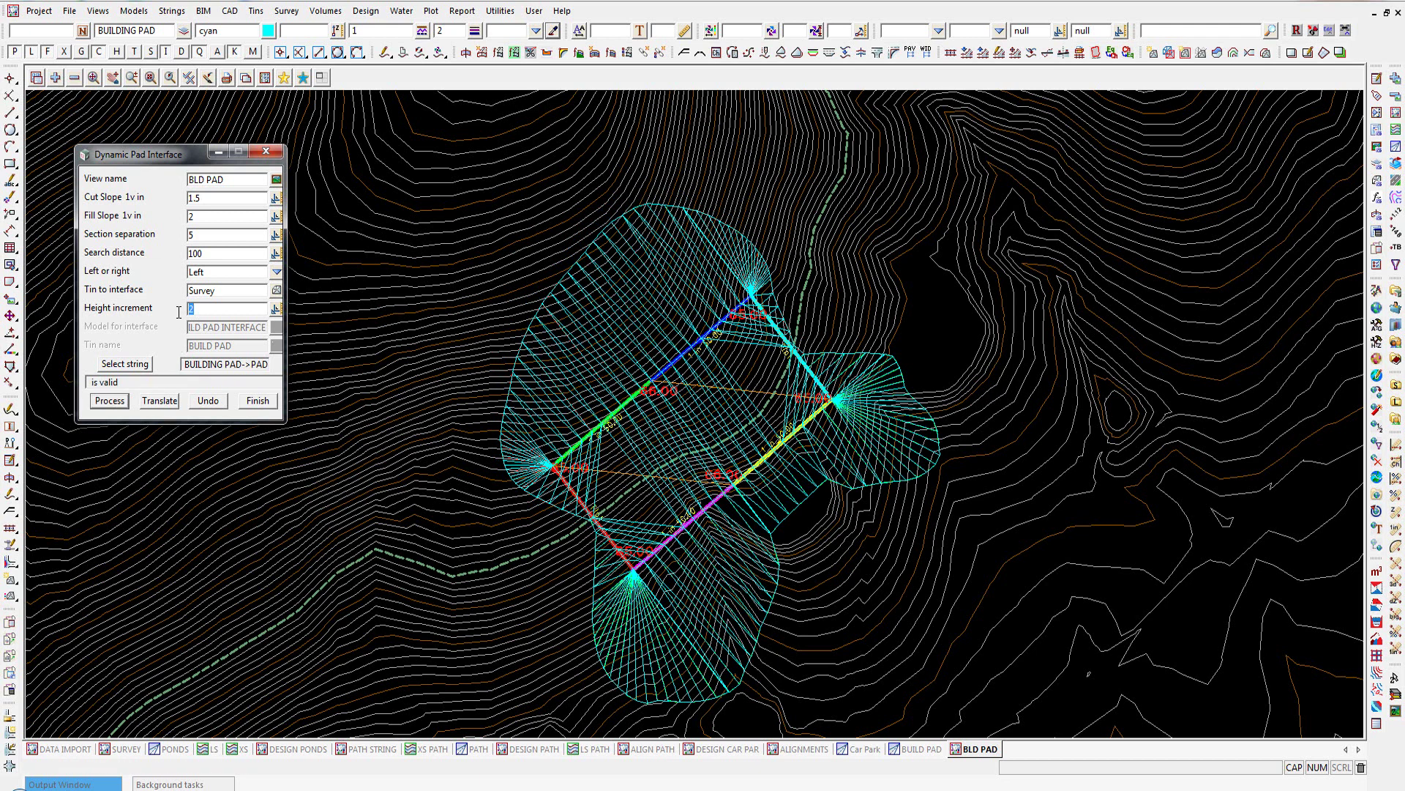
text(1)
click(110, 405)
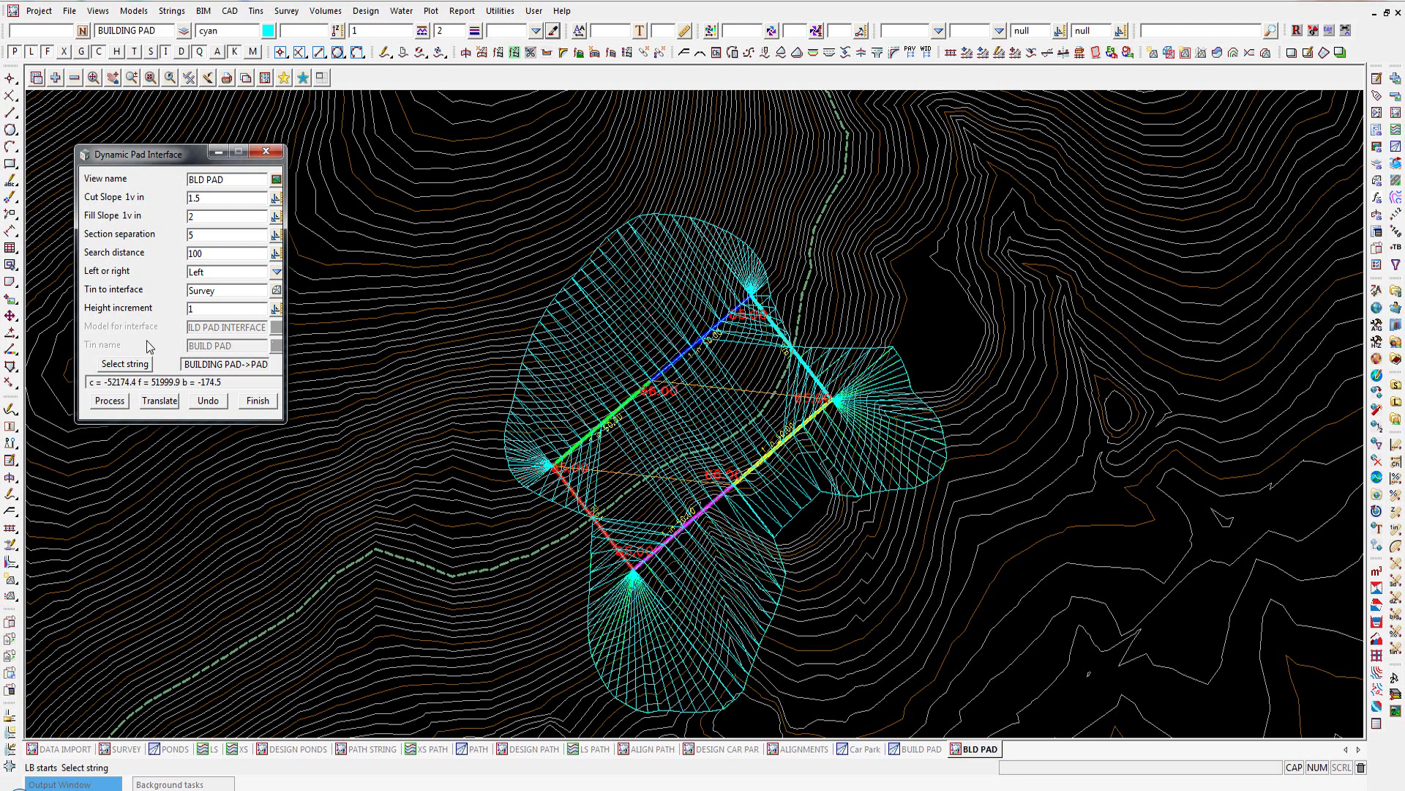
- Raise the pad by a further height increment of 0.5 and process the interface
double_click(196, 309)
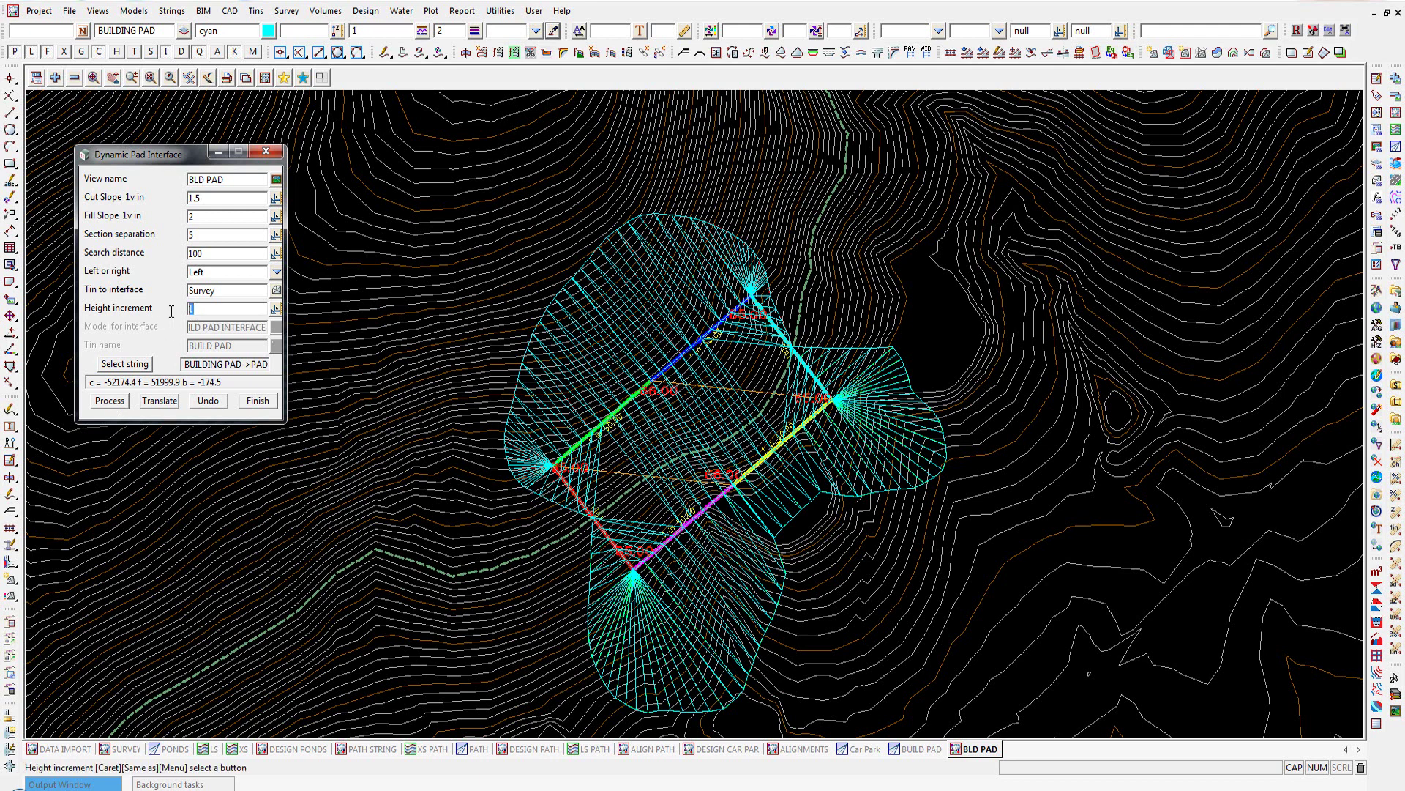
text(0.)
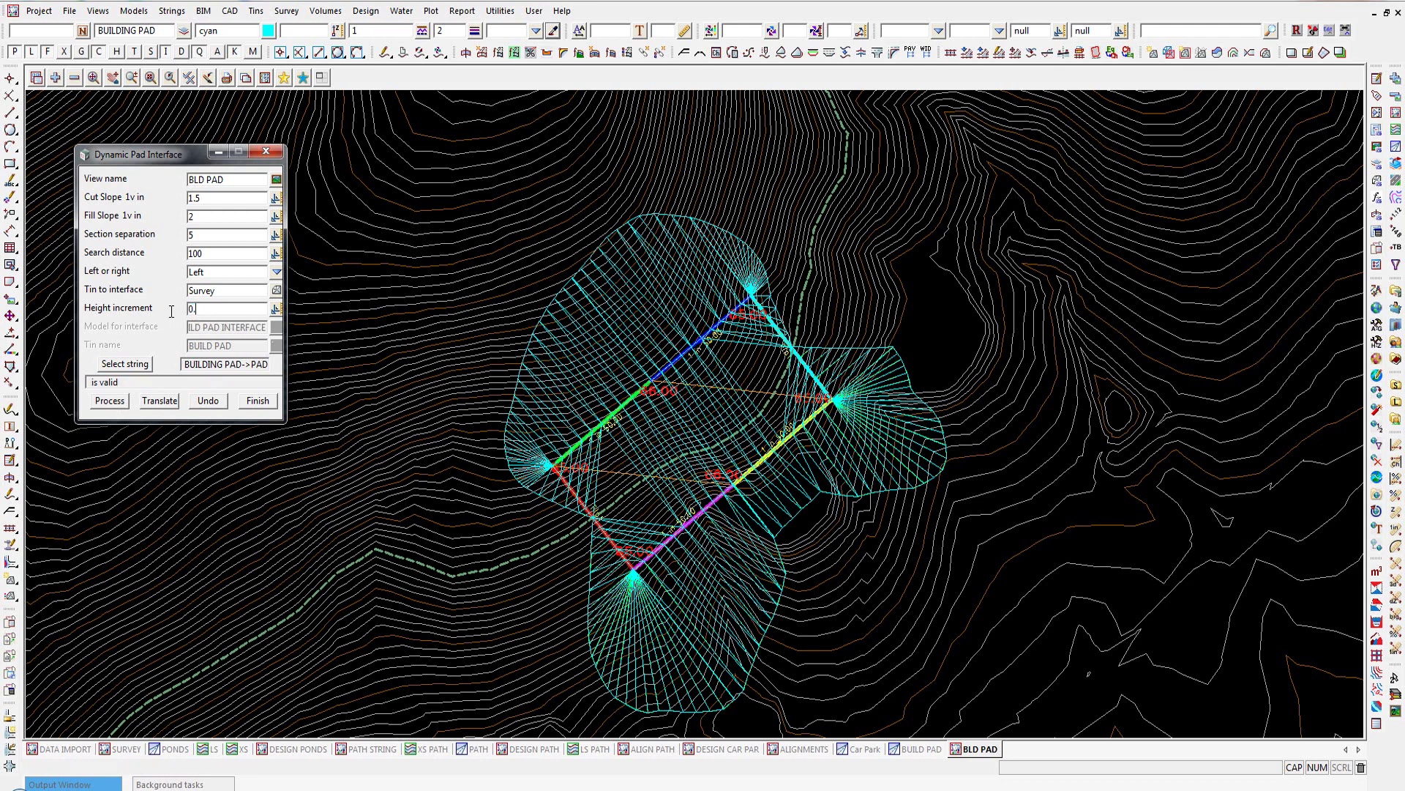
text(5)
click(114, 402)
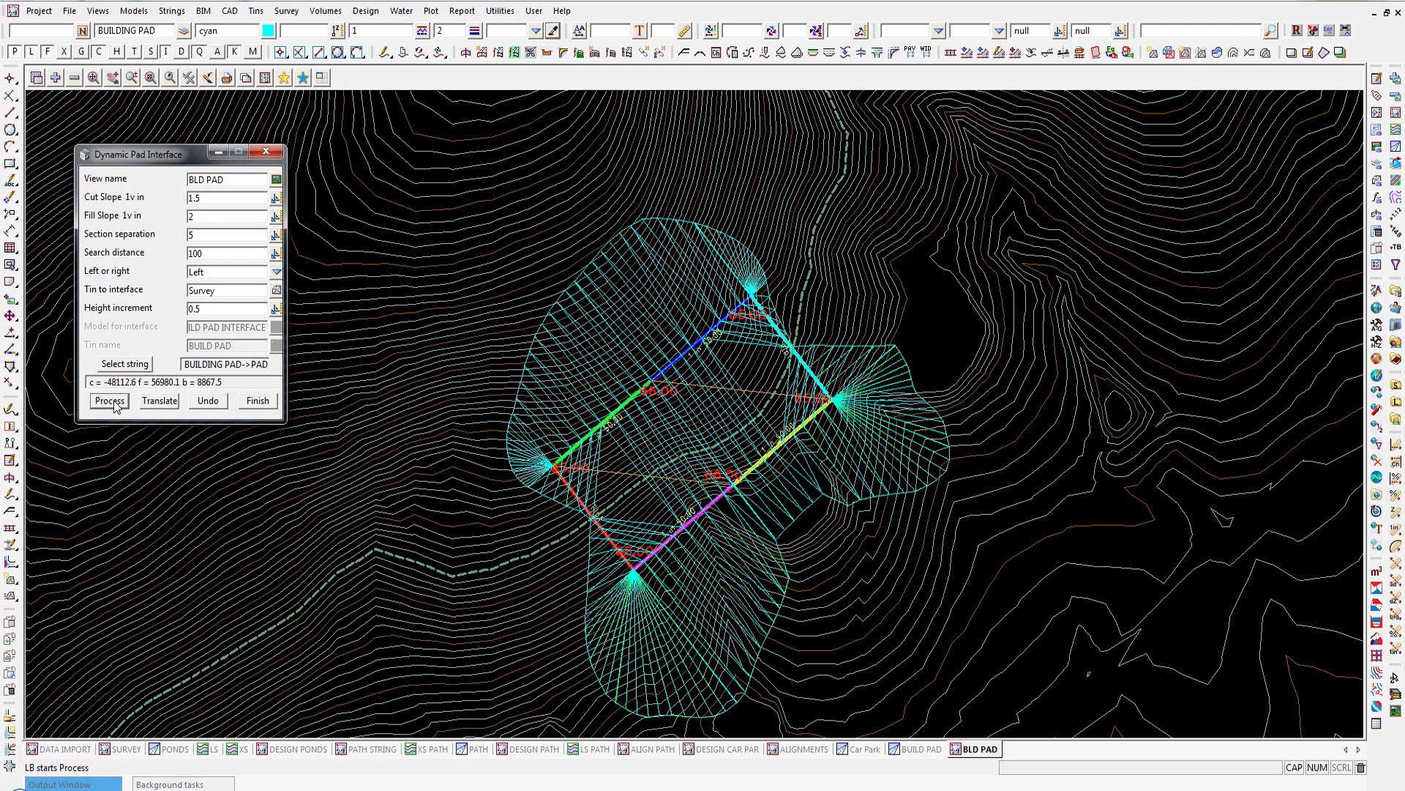
- Lower the pad again with a height increment of -0.5 and reprocess the interface
click(192, 308)
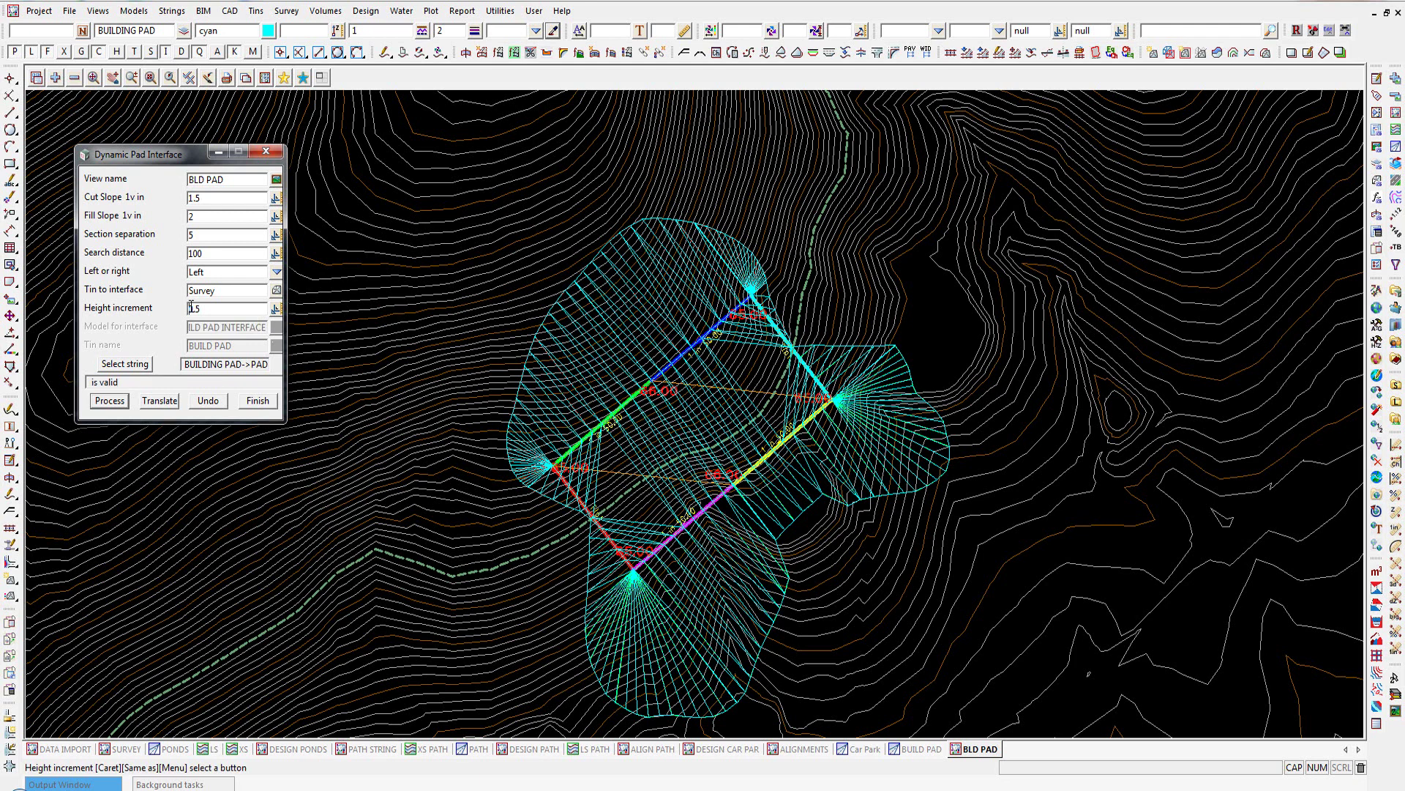
text(-)
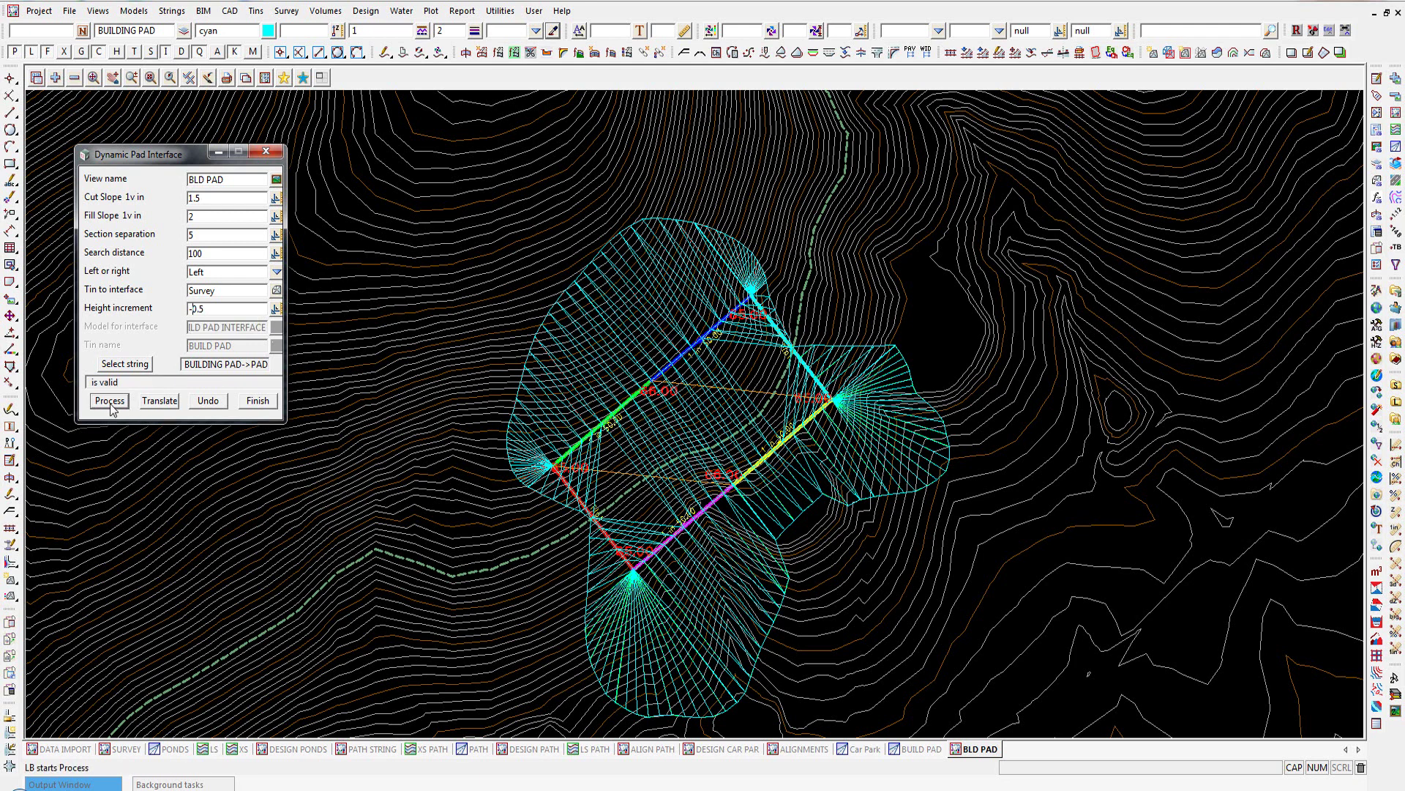
click(111, 403)
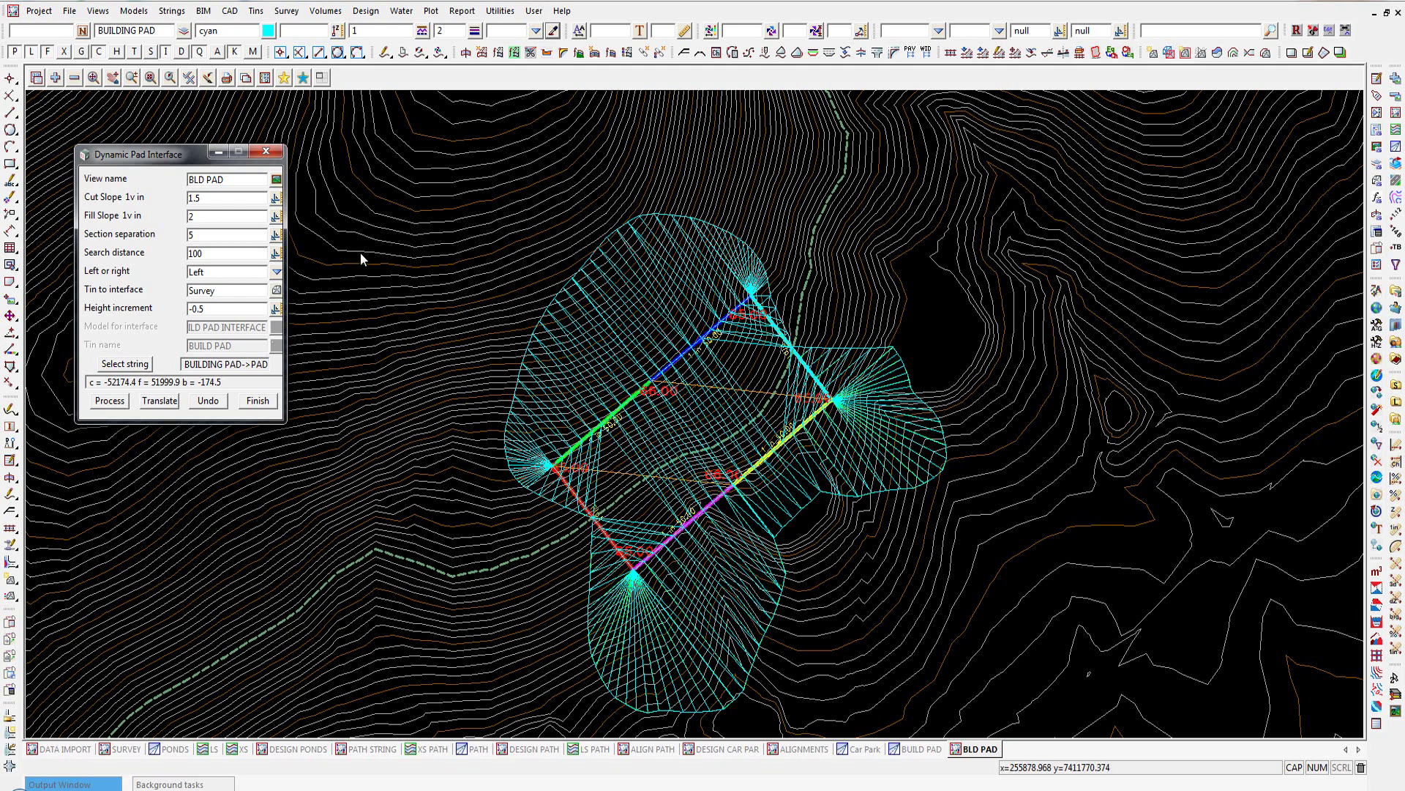
scroll(361, 253, down, 2)
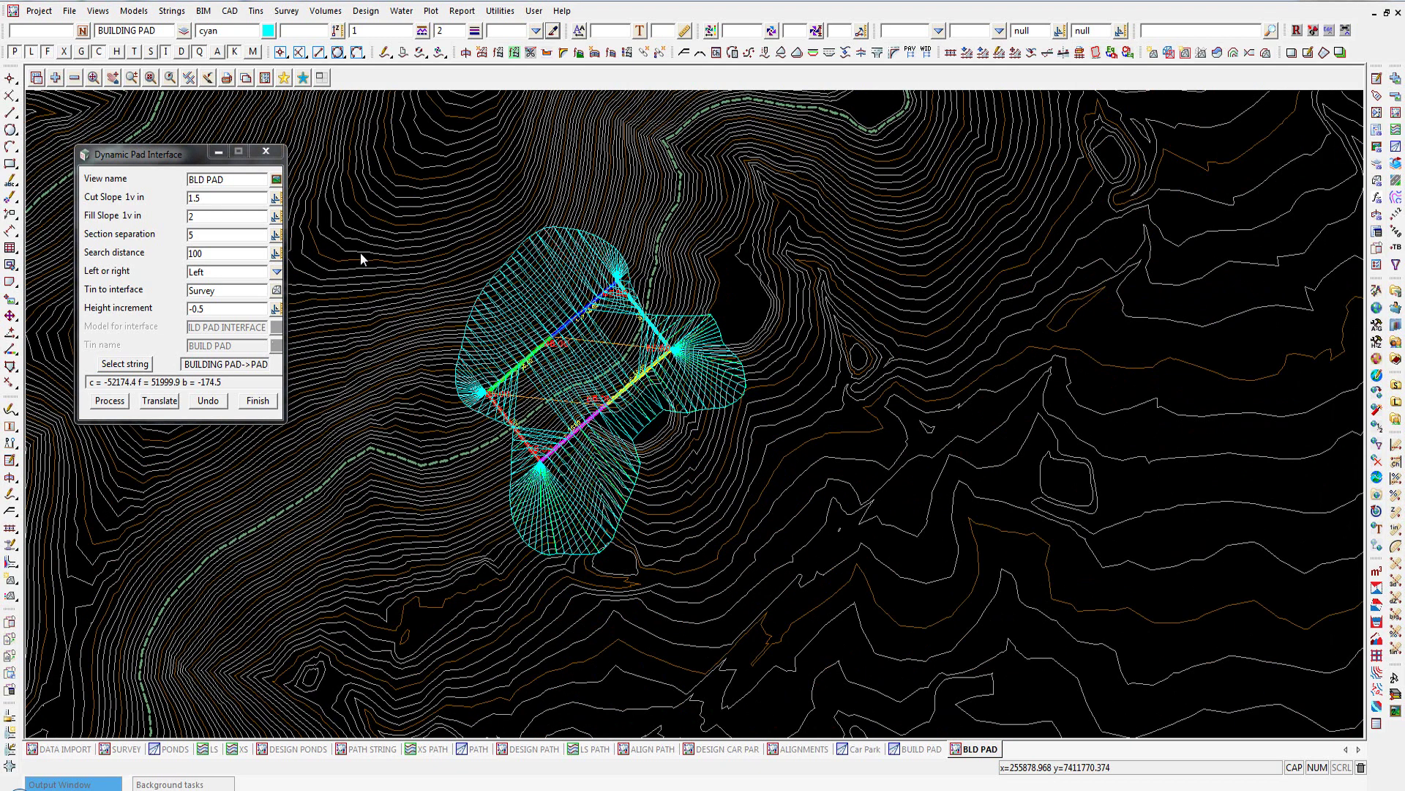
- Try translating the building pad to other locations on the terrain with the dynamic interface
click(161, 401)
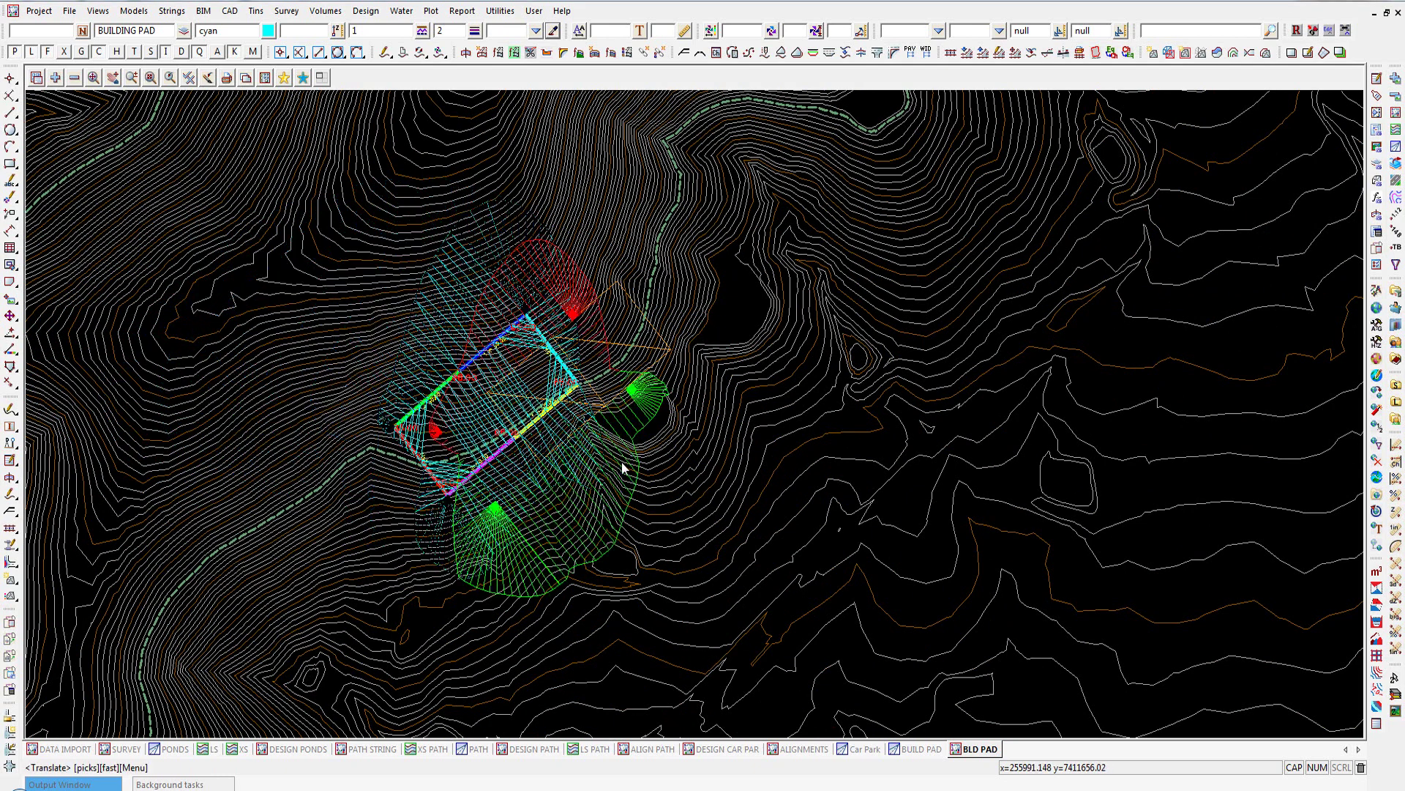
click(709, 375)
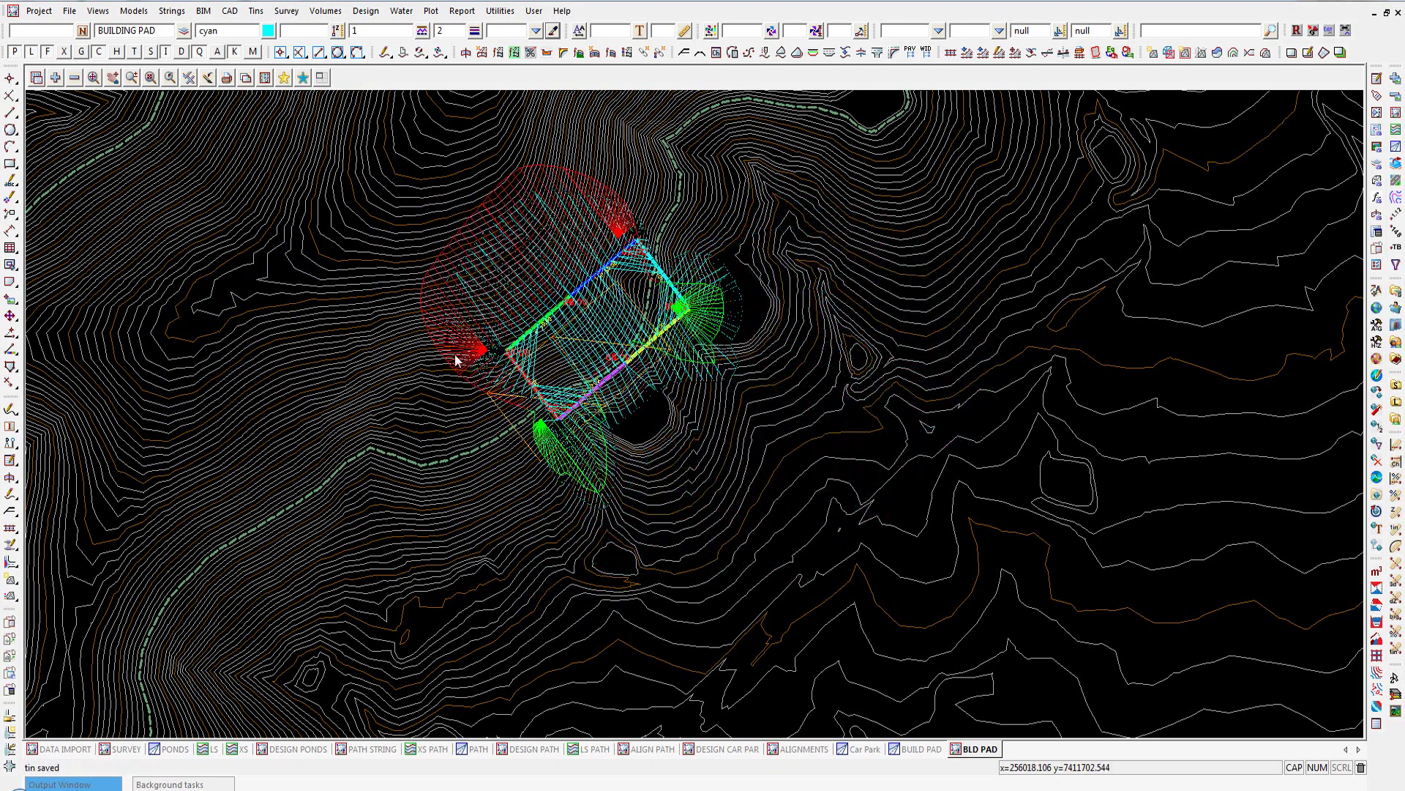
click(306, 324)
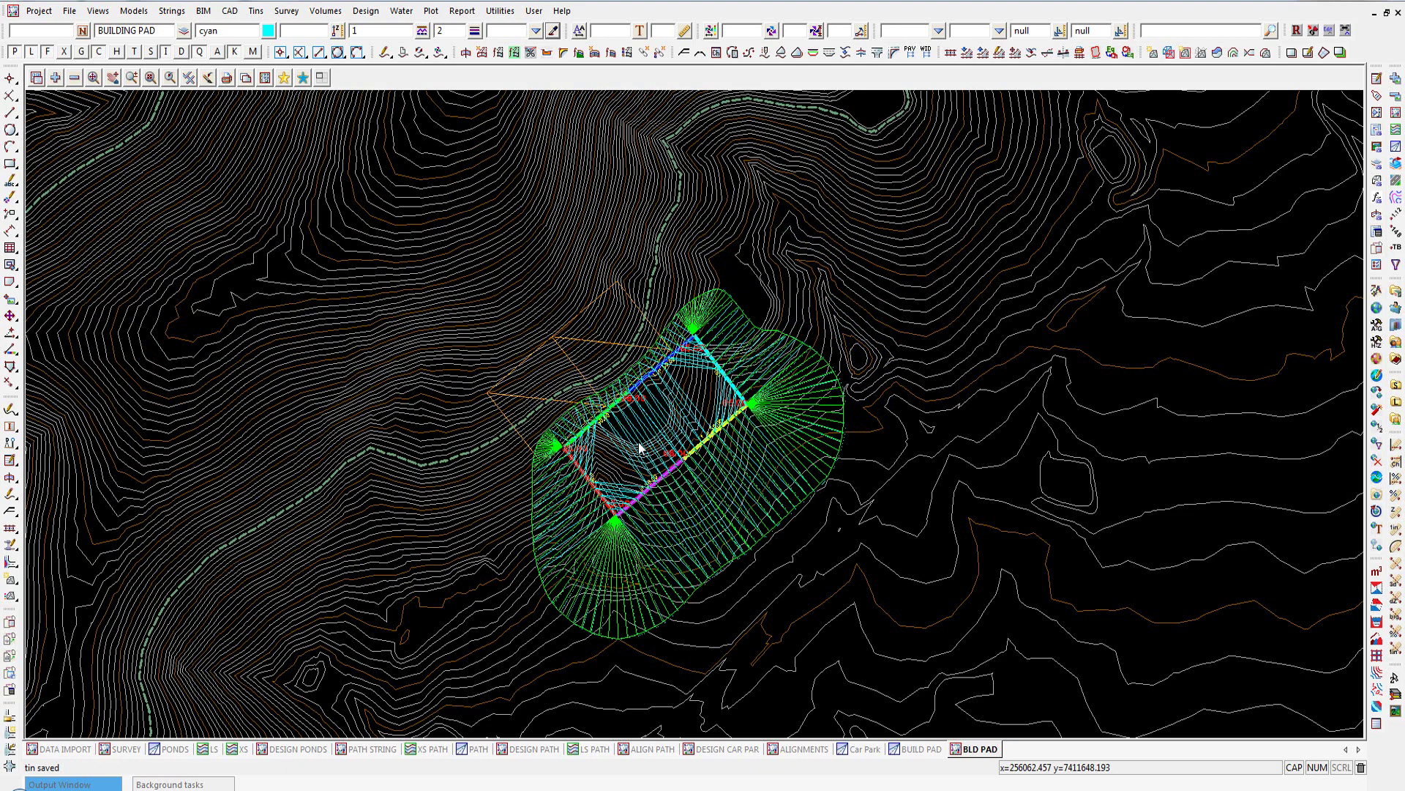
right_click(621, 418)
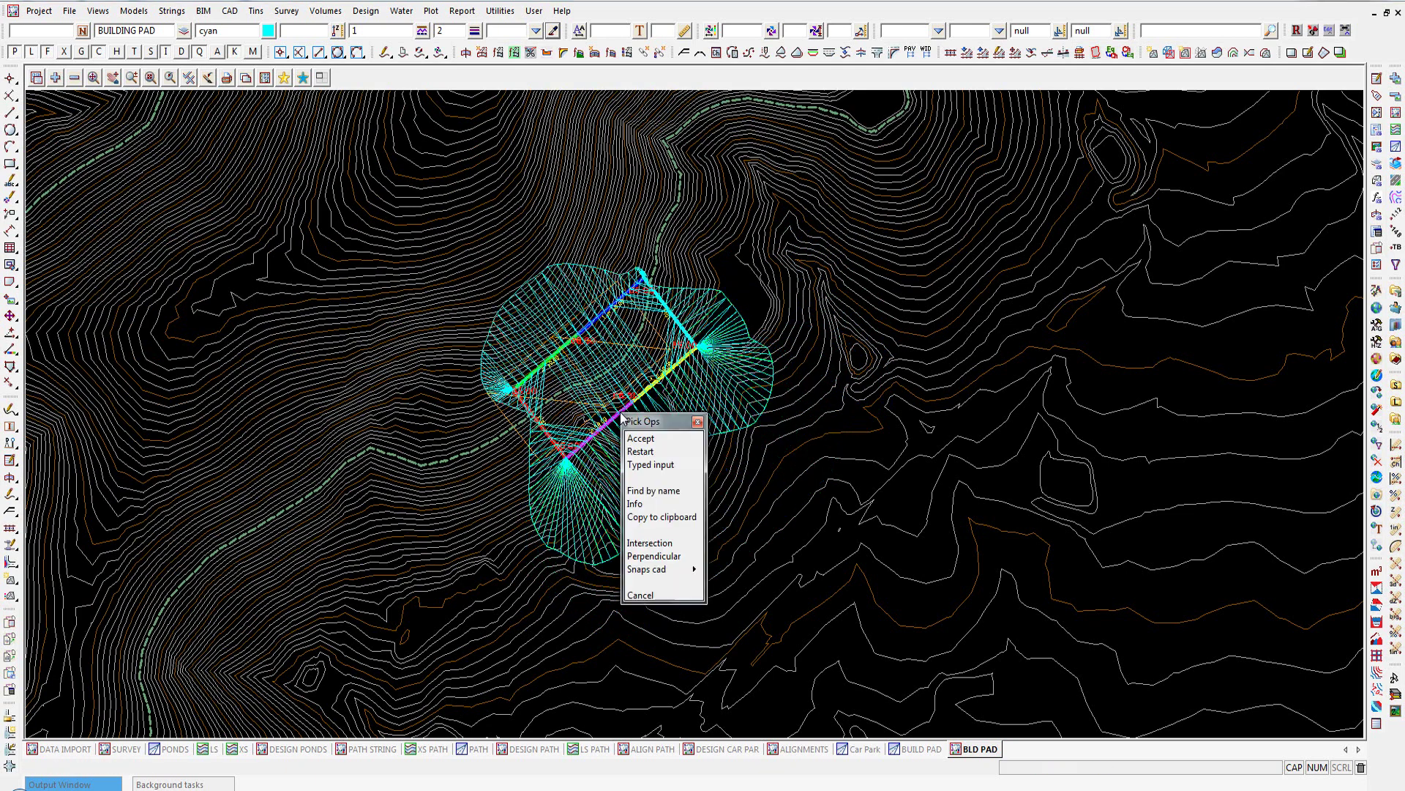
click(643, 595)
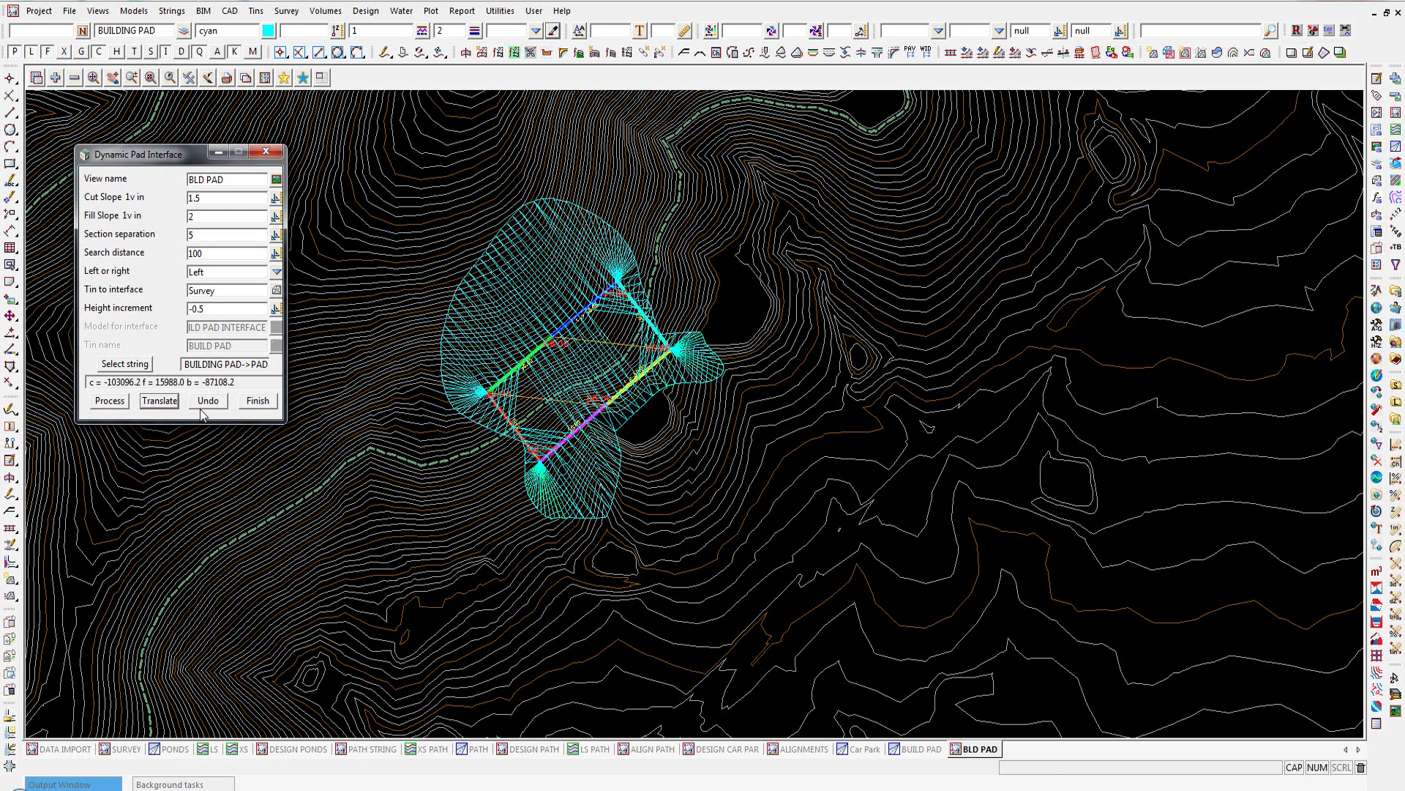
- Finish the pad interface and start a new string east of the pad, placing vertices down the slope at levels 50, 45 and 40
click(257, 401)
scroll(516, 475, up, 1)
scroll(515, 475, up, 1)
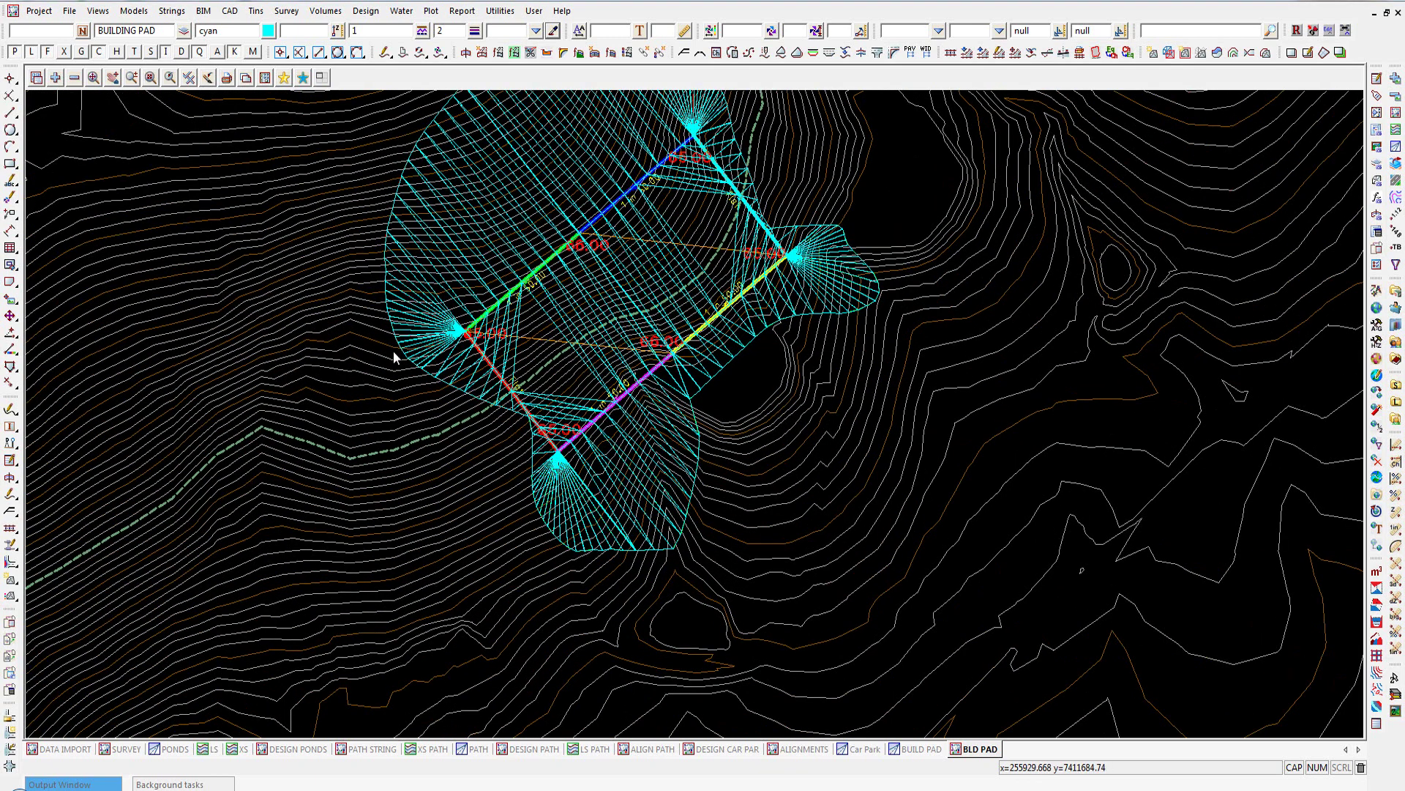
click(11, 113)
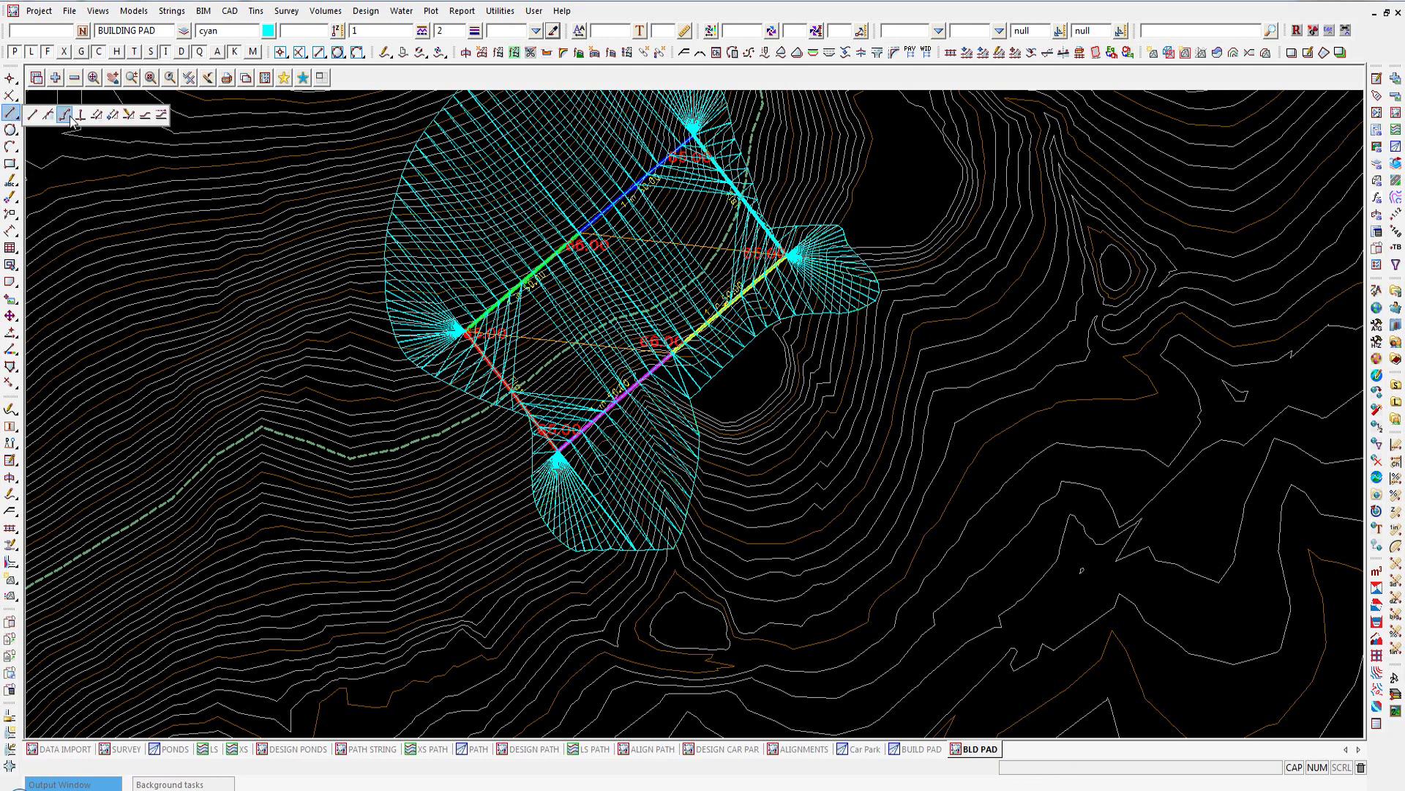
click(66, 116)
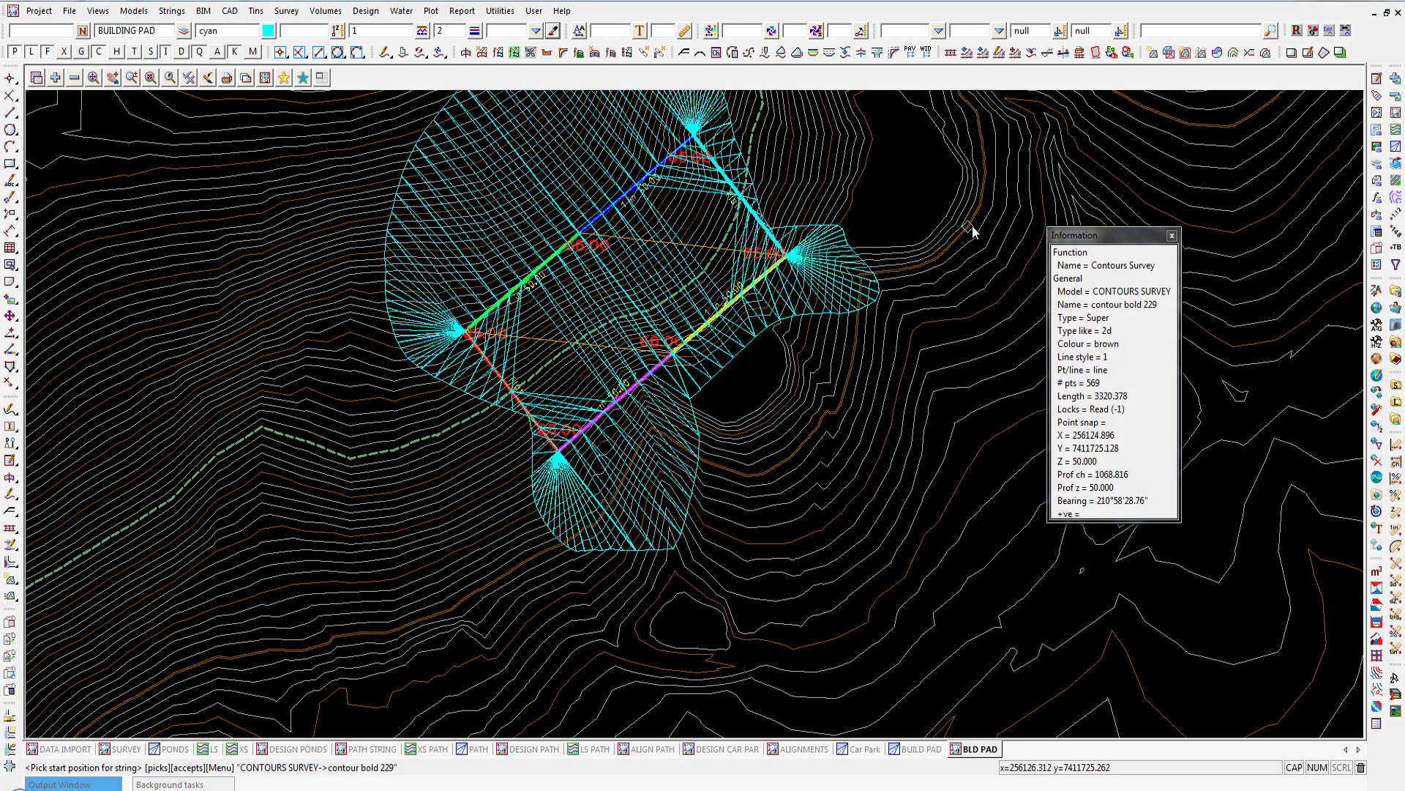
click(969, 229)
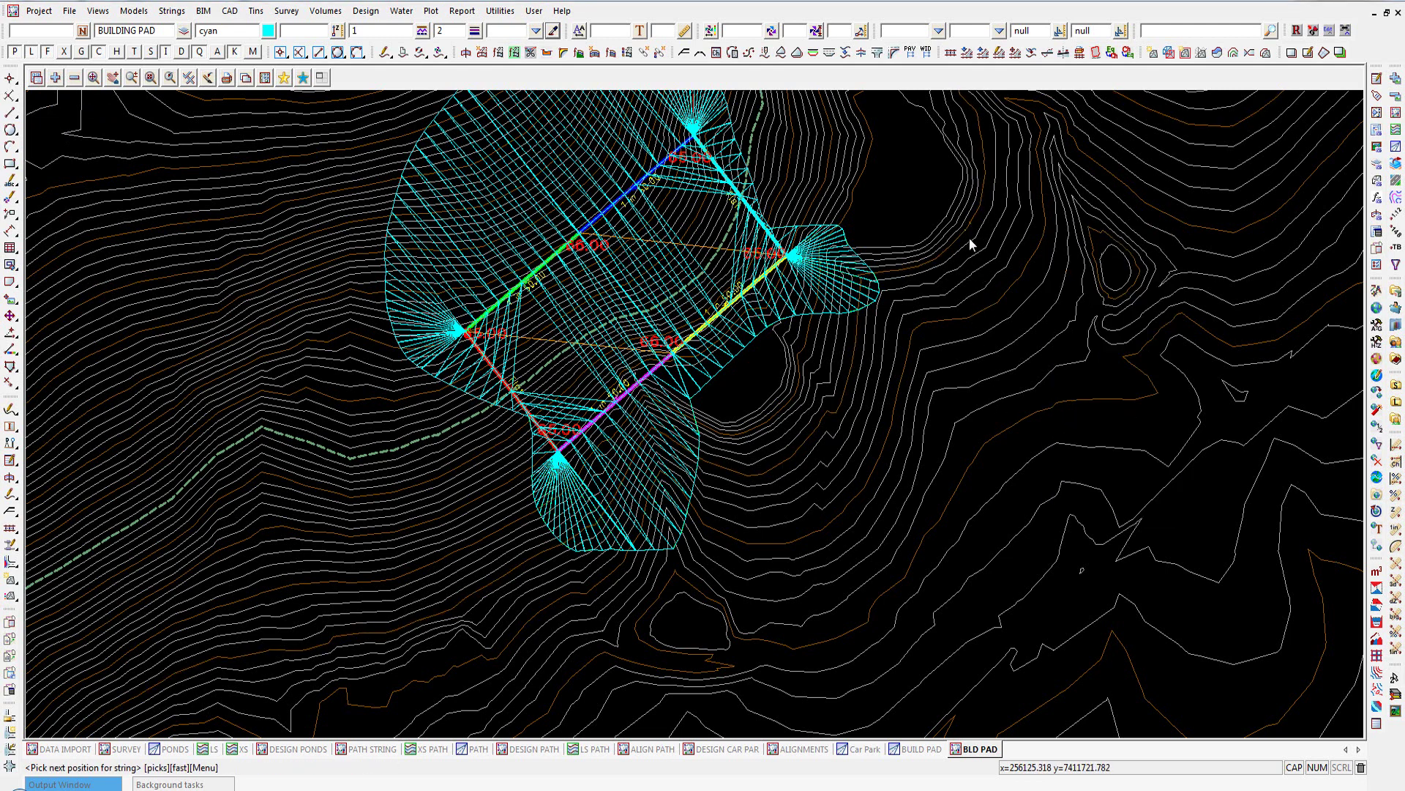
click(969, 317)
scroll(968, 326, up, 1)
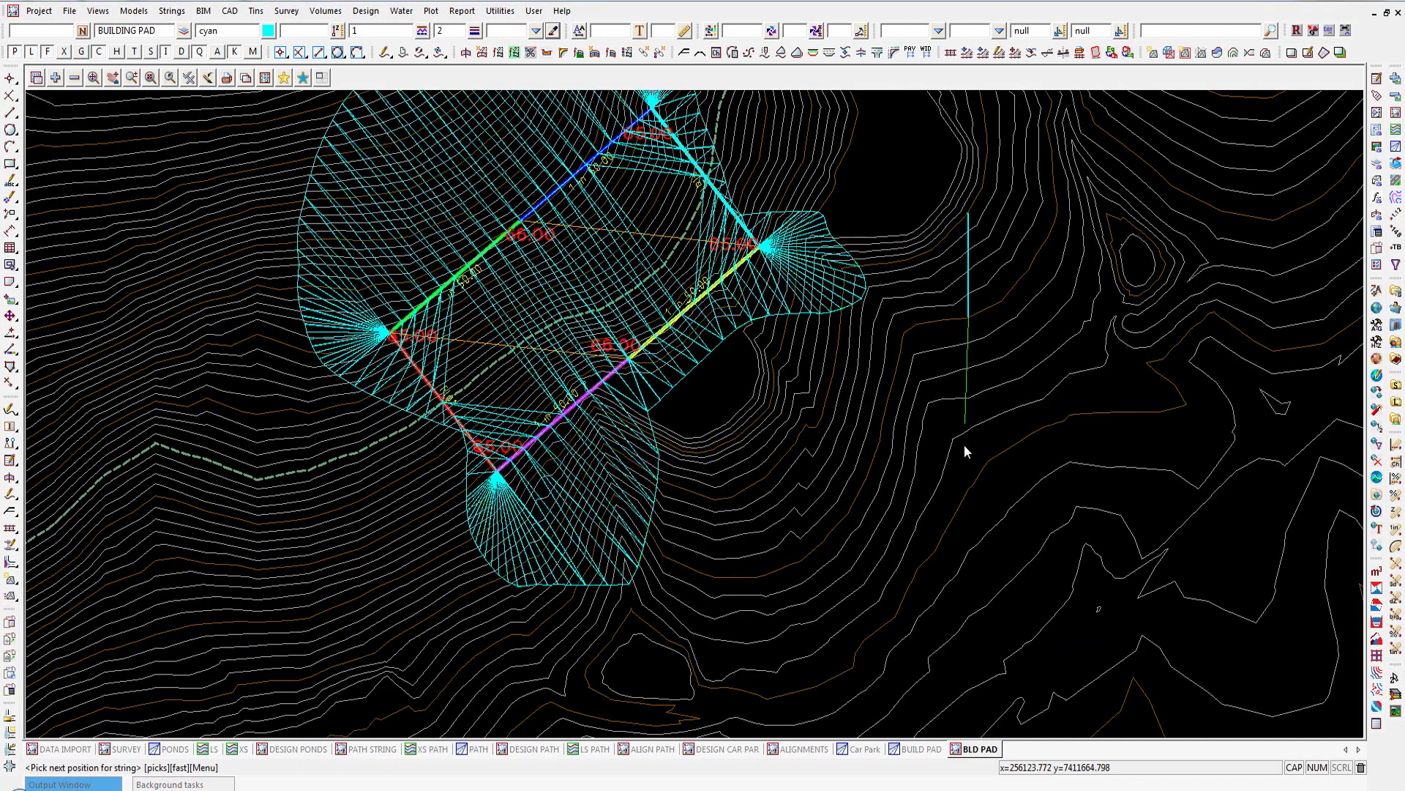
click(966, 485)
scroll(968, 485, down, 3)
scroll(967, 484, up, 1)
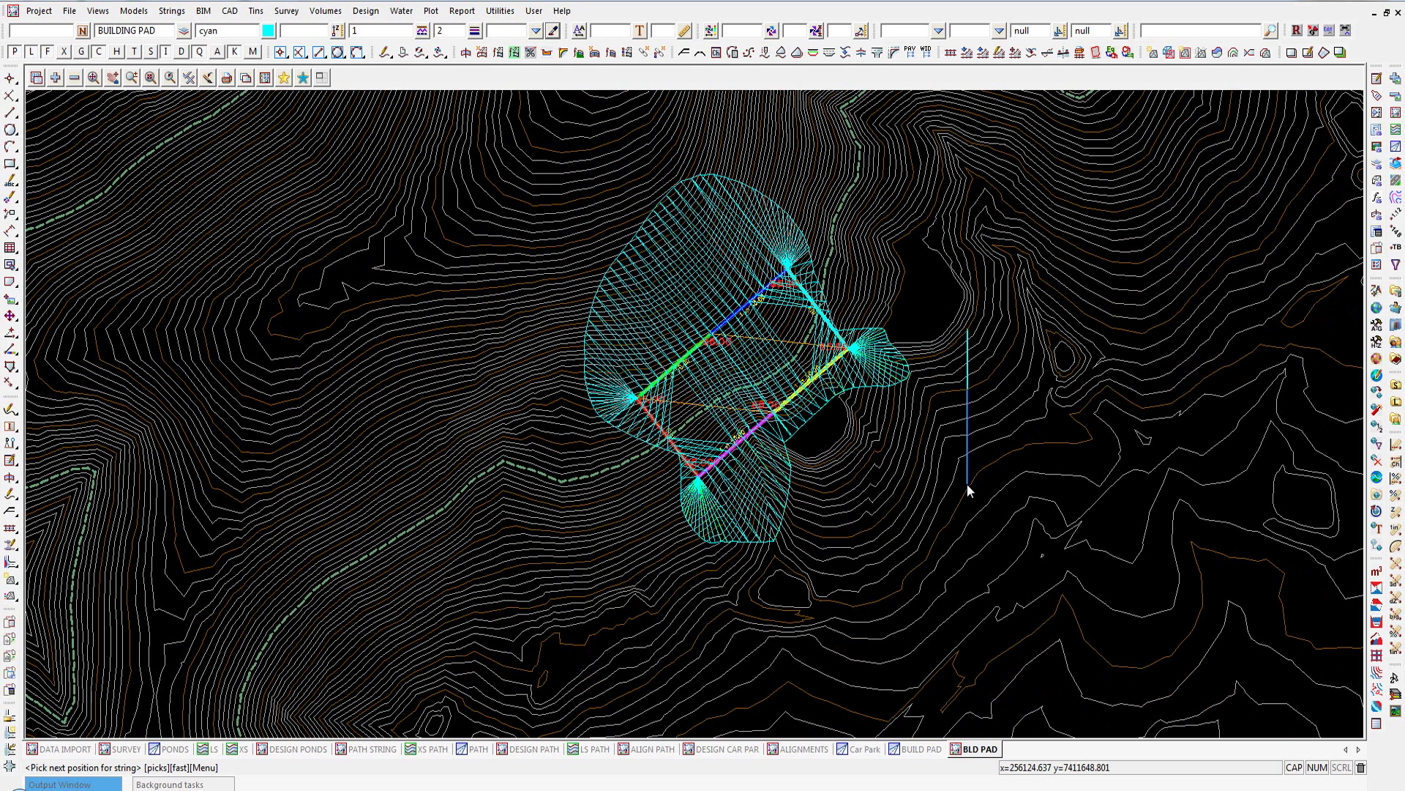
- Extend the string south-west with two more vertices at levels 37 and 35, and end it there
click(941, 624)
click(941, 625)
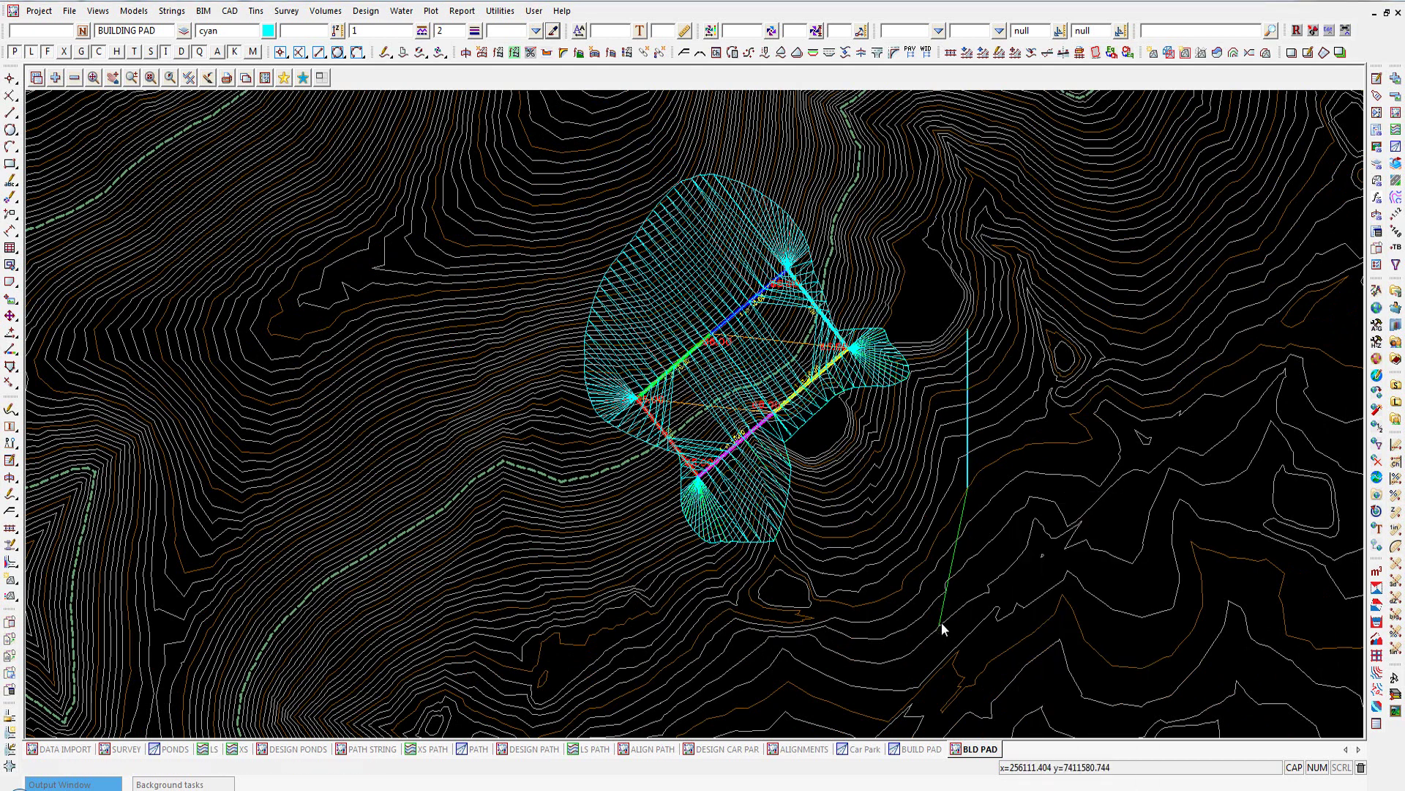
click(874, 719)
click(873, 719)
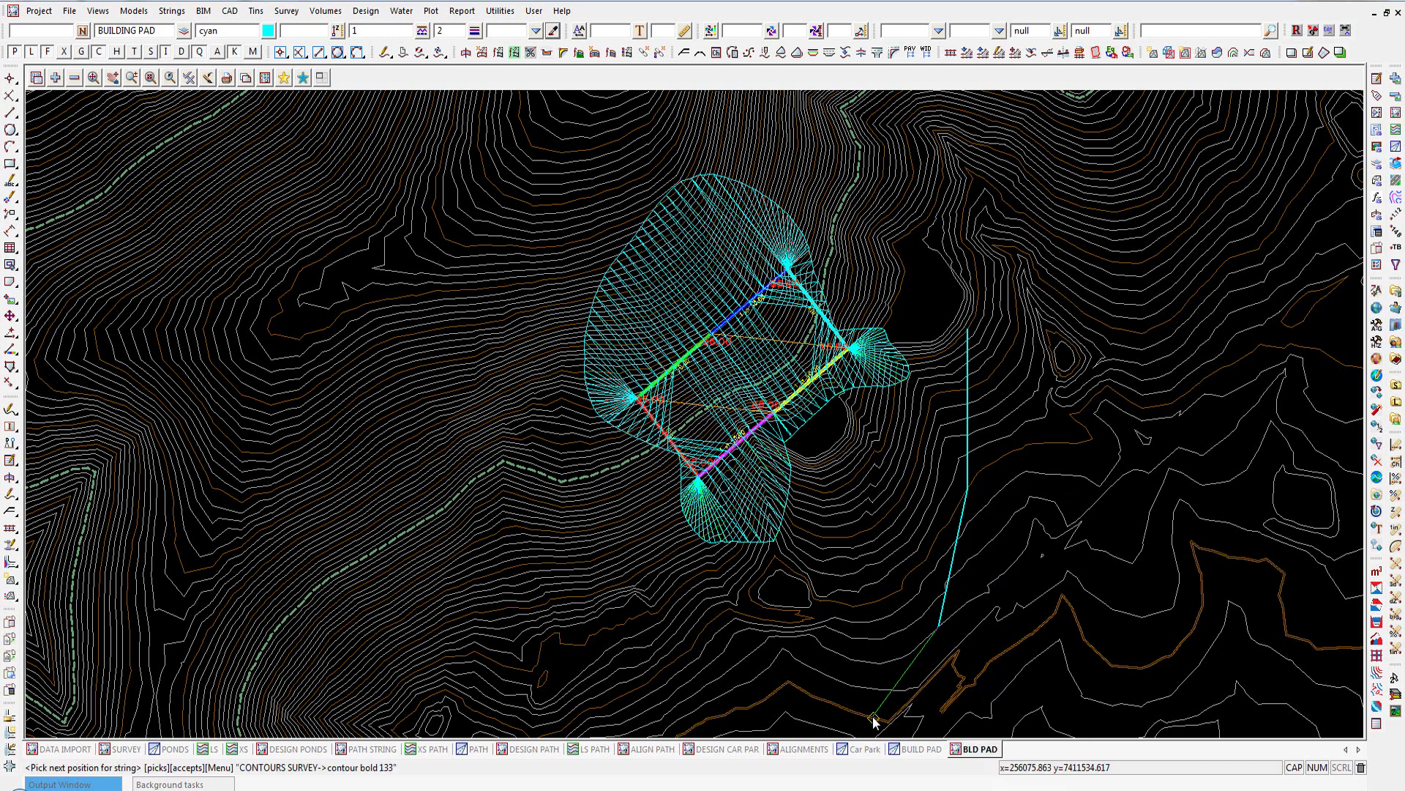
right_click(954, 477)
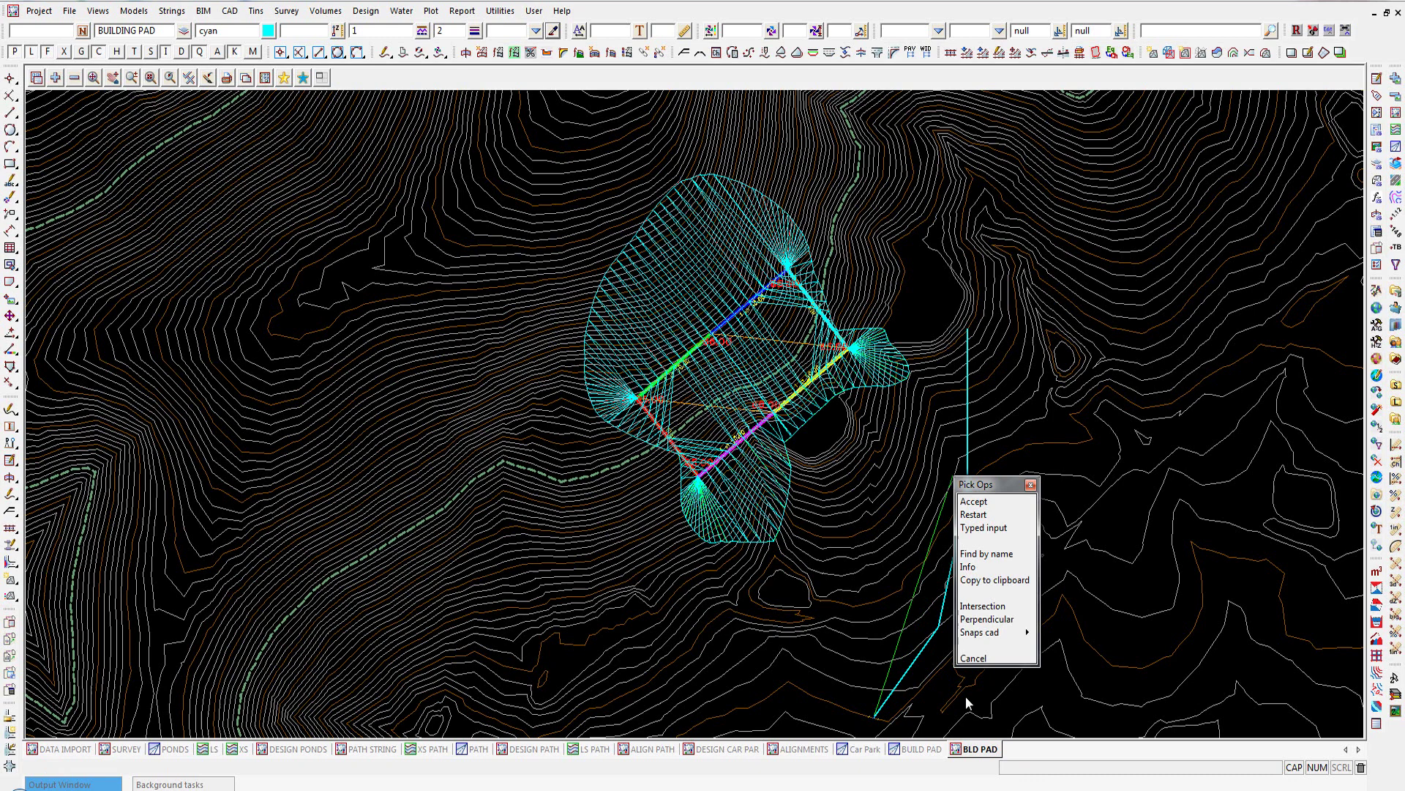
click(973, 658)
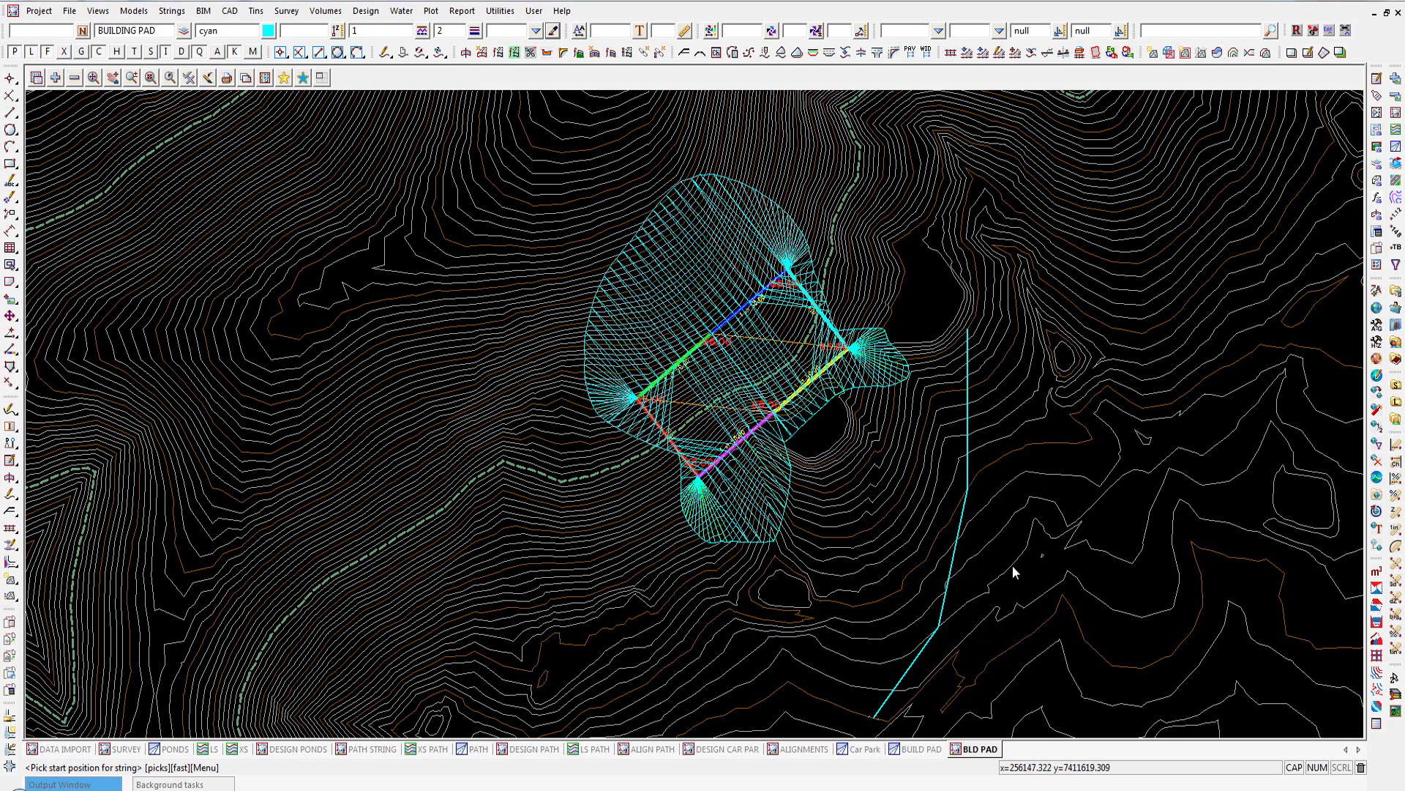
- Select the new string with Allotment Pad Edit to label its levels and grades, and cancel the pending string creation
scroll(1004, 455, down, 1)
scroll(989, 627, up, 1)
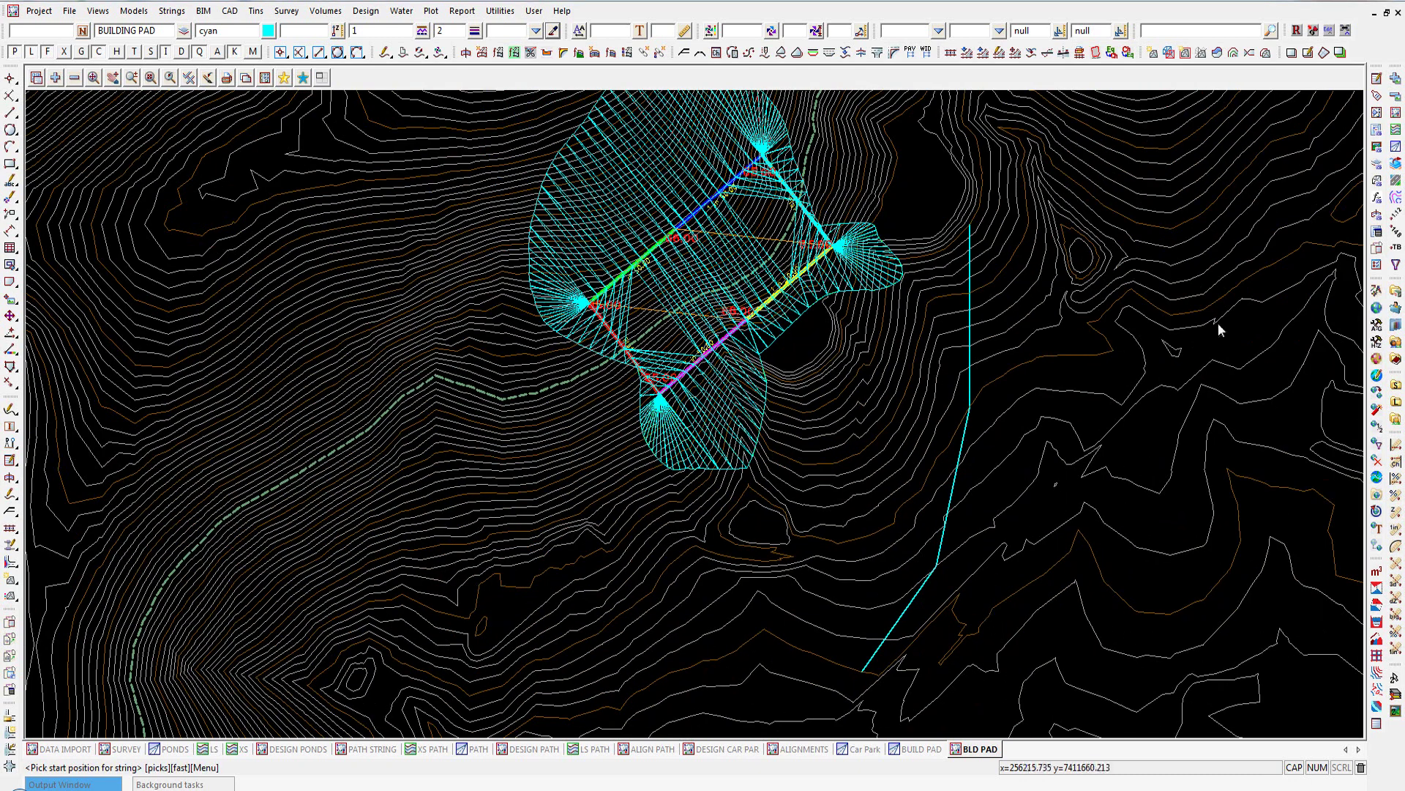
click(1308, 53)
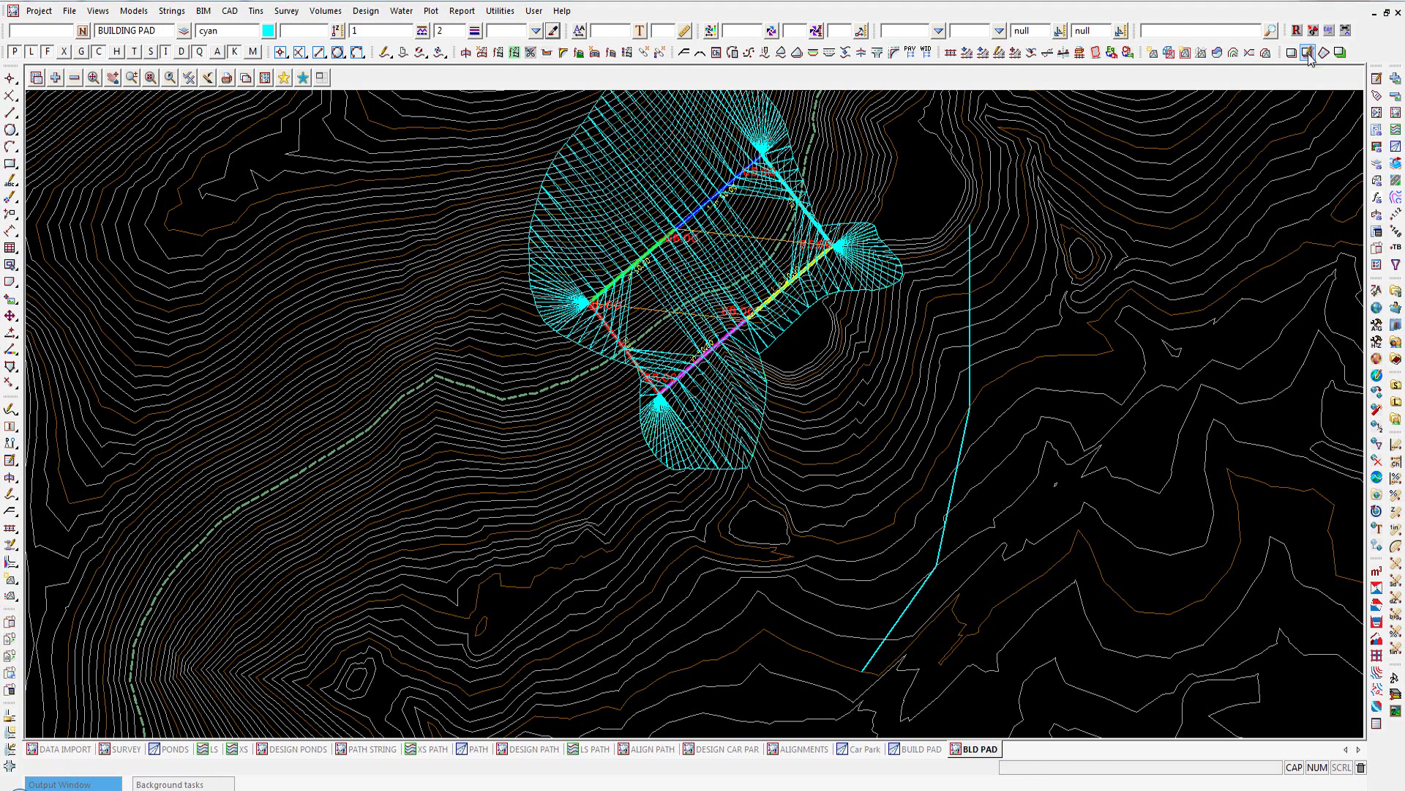
drag(408, 233, 143, 156)
click(194, 356)
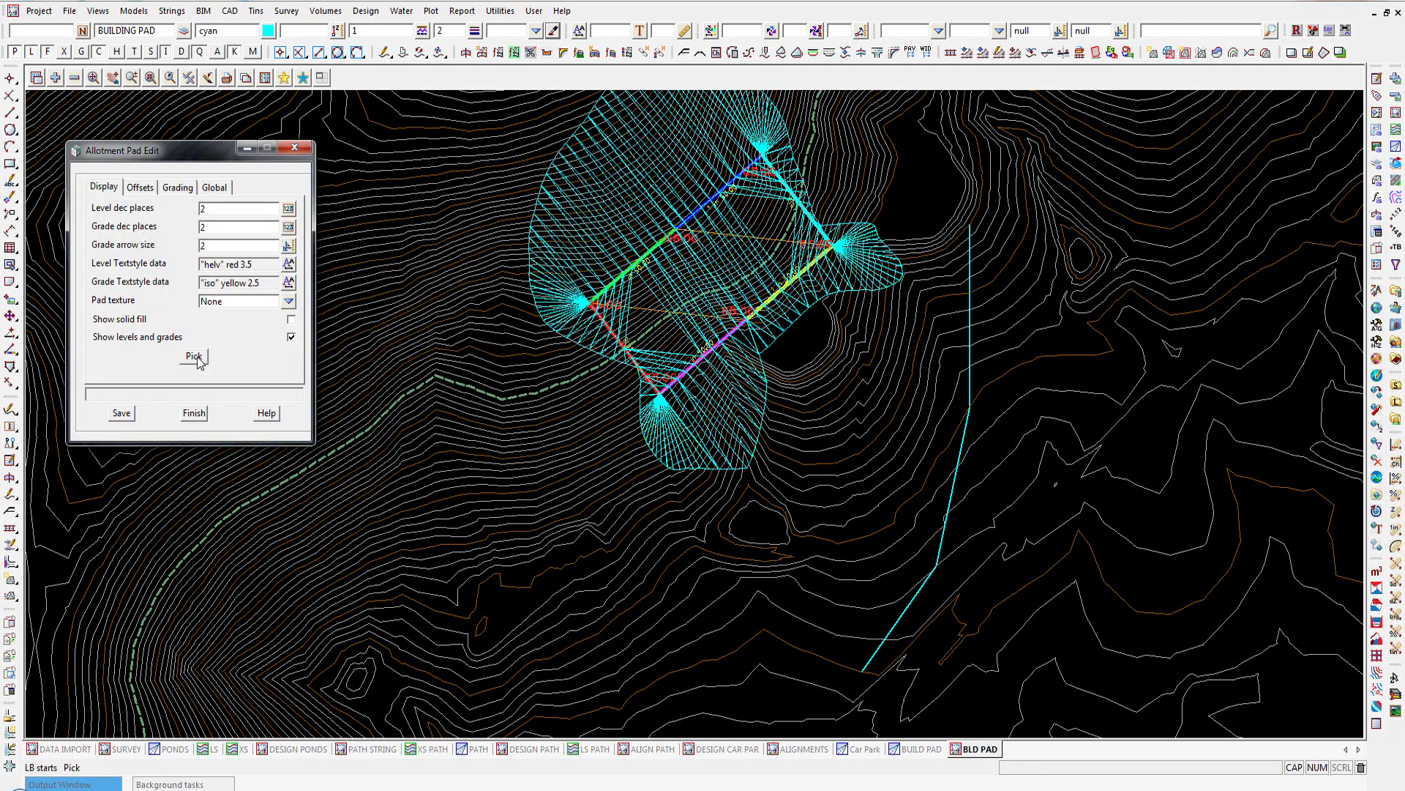
click(898, 621)
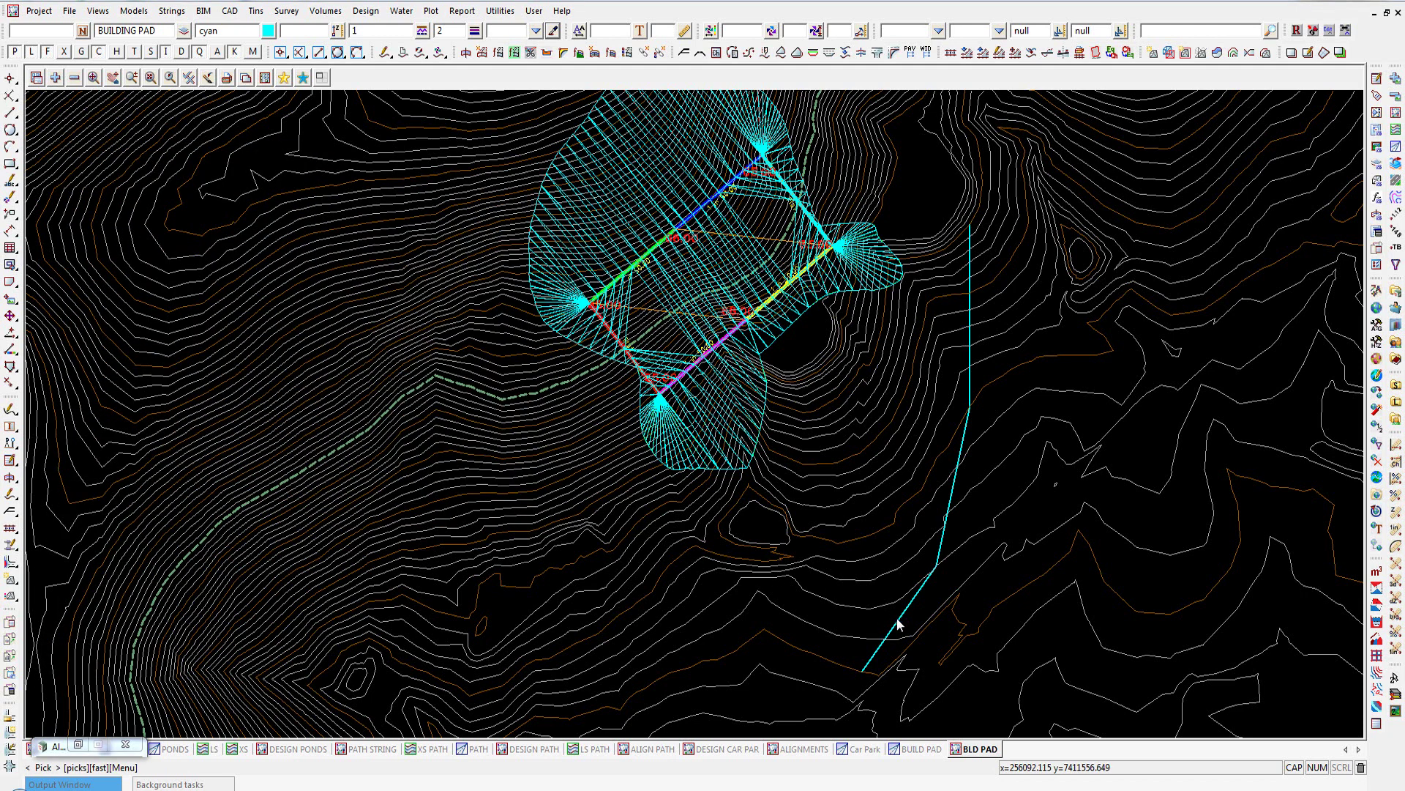
middle_click(897, 621)
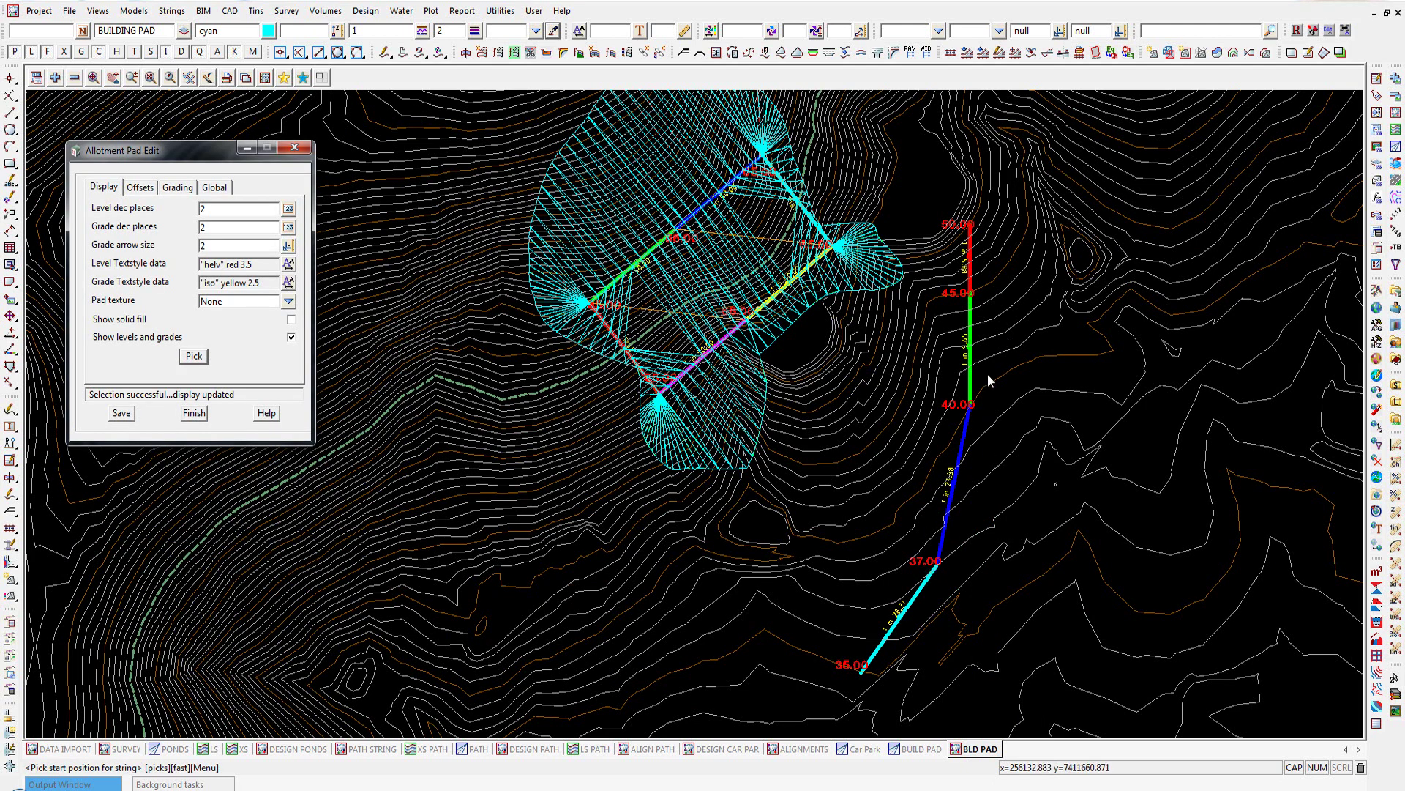
click(995, 326)
scroll(994, 327, up, 5)
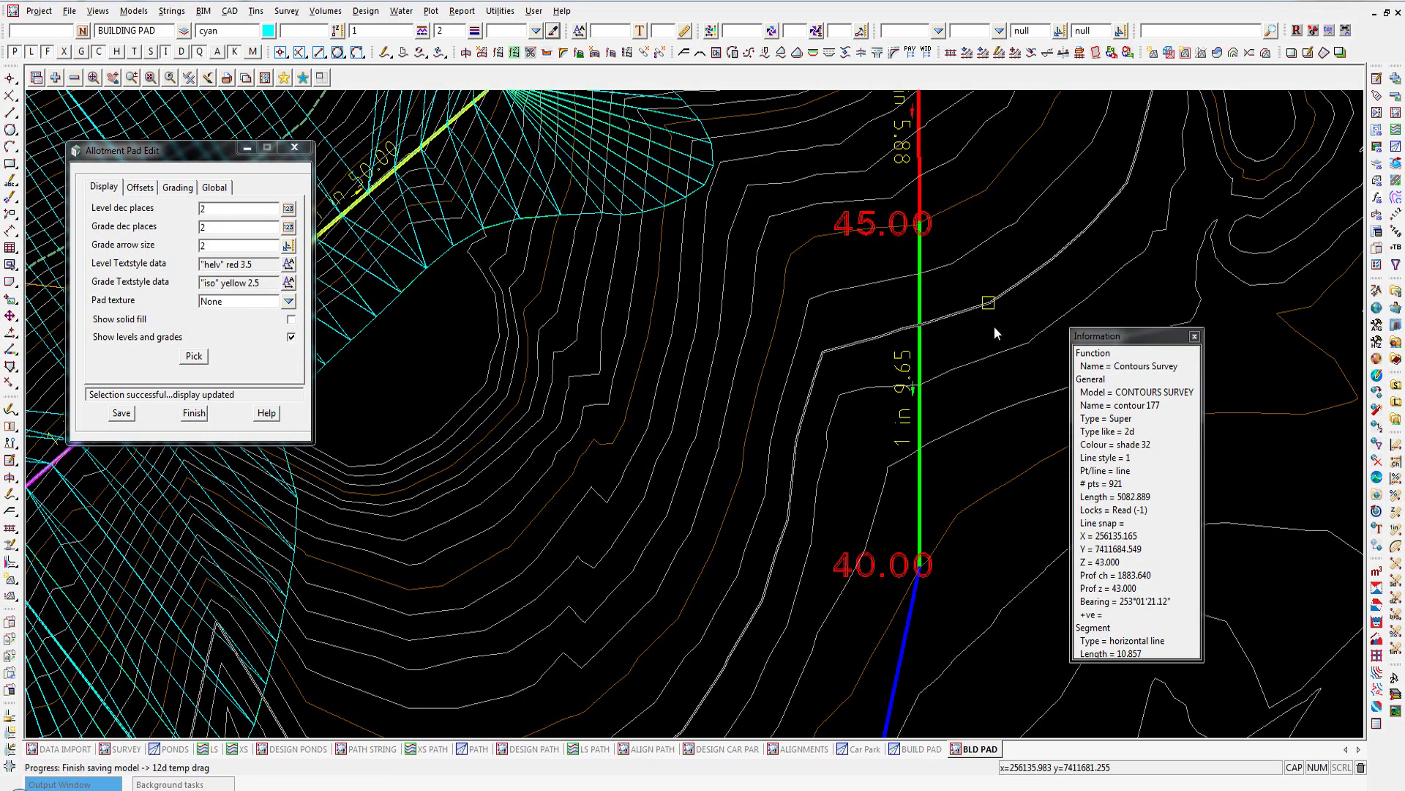
right_click(995, 327)
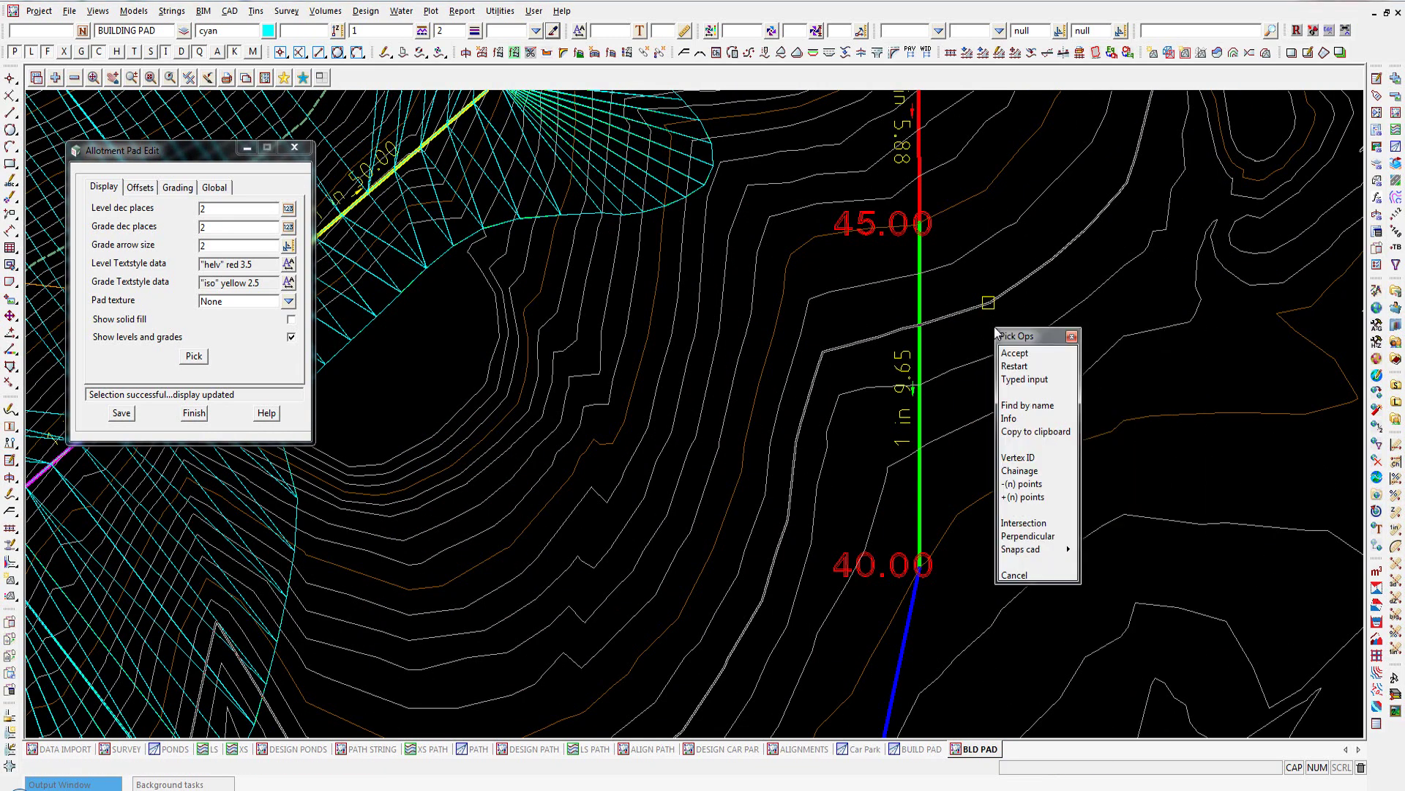
click(1017, 575)
scroll(751, 544, down, 1)
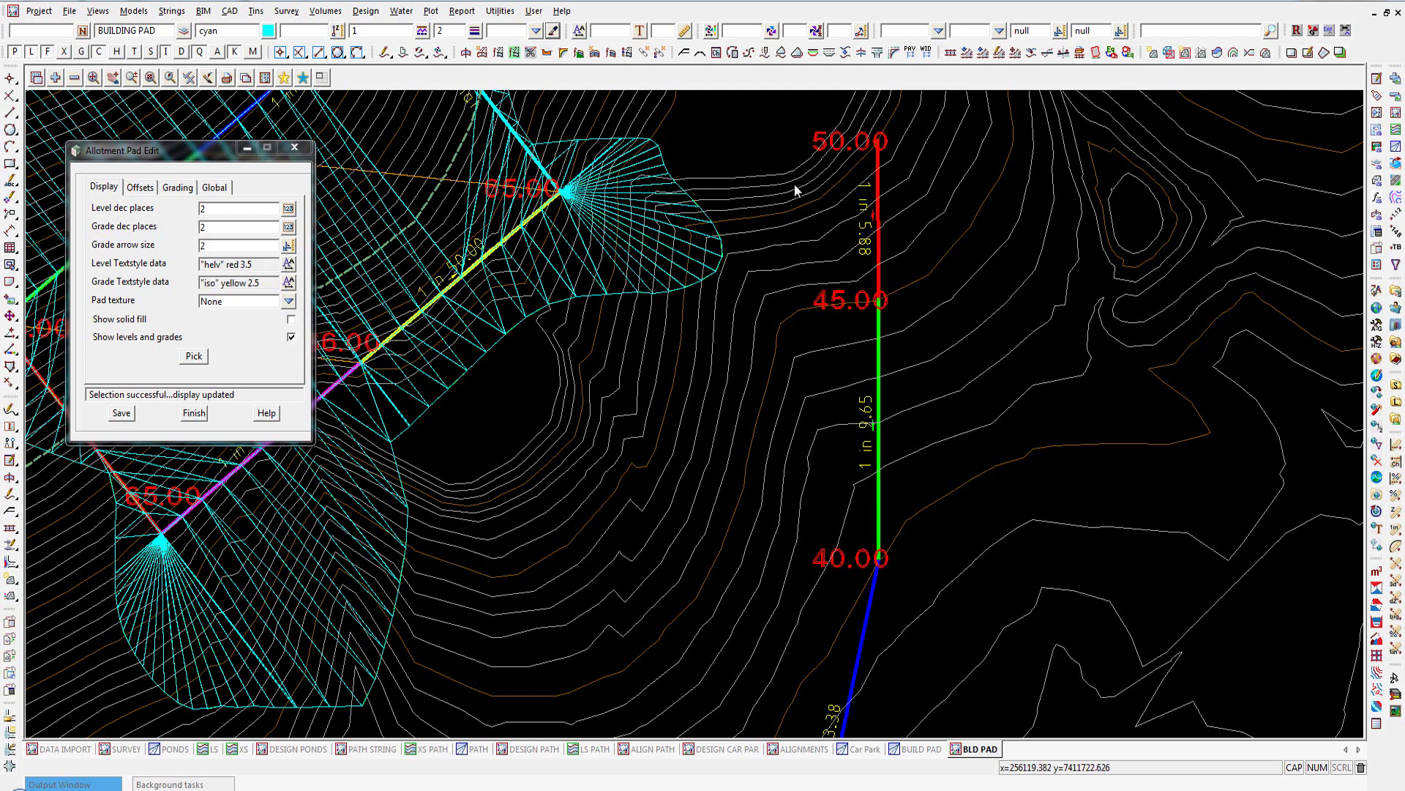
- Set the level text style's offset to 10 and reselect the string to update its level labels
click(289, 264)
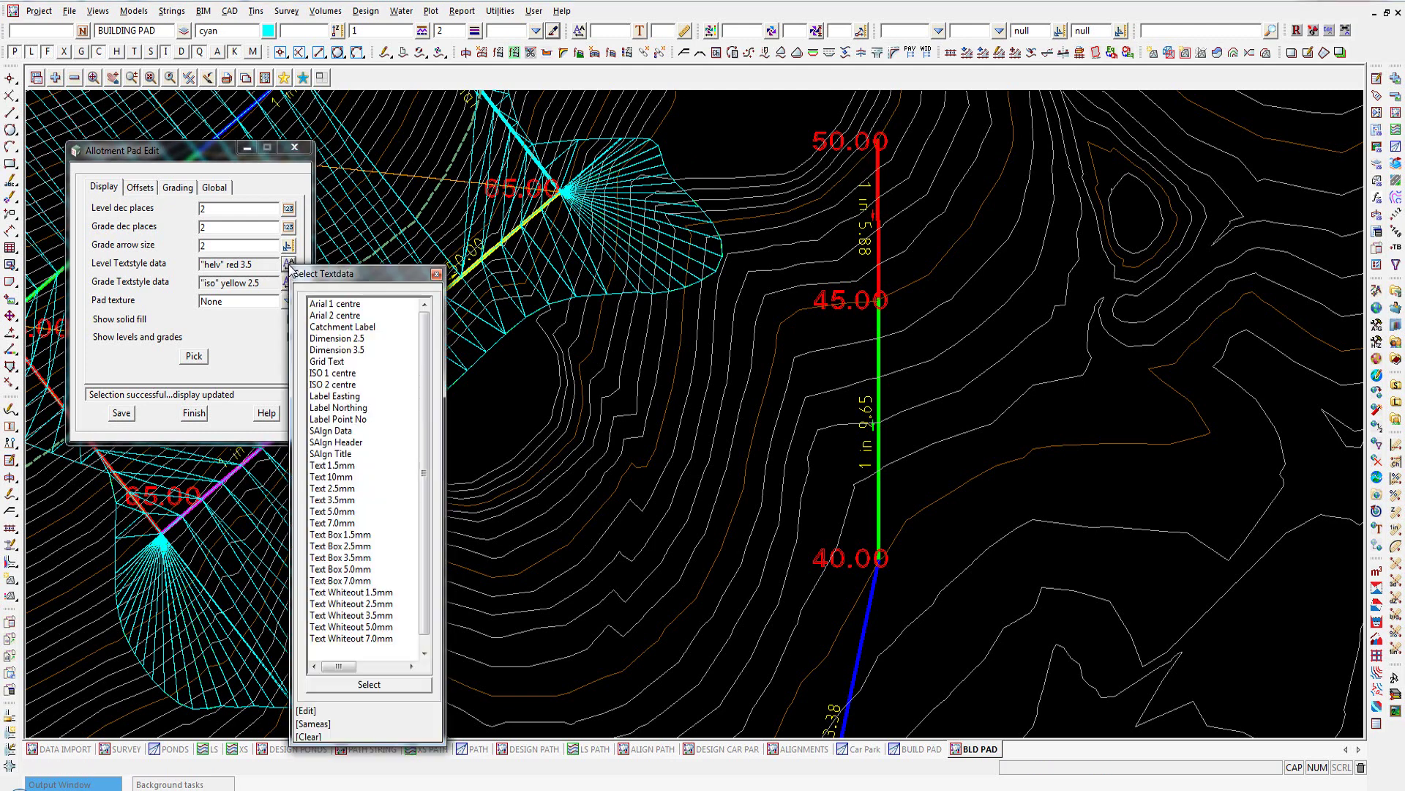
click(306, 710)
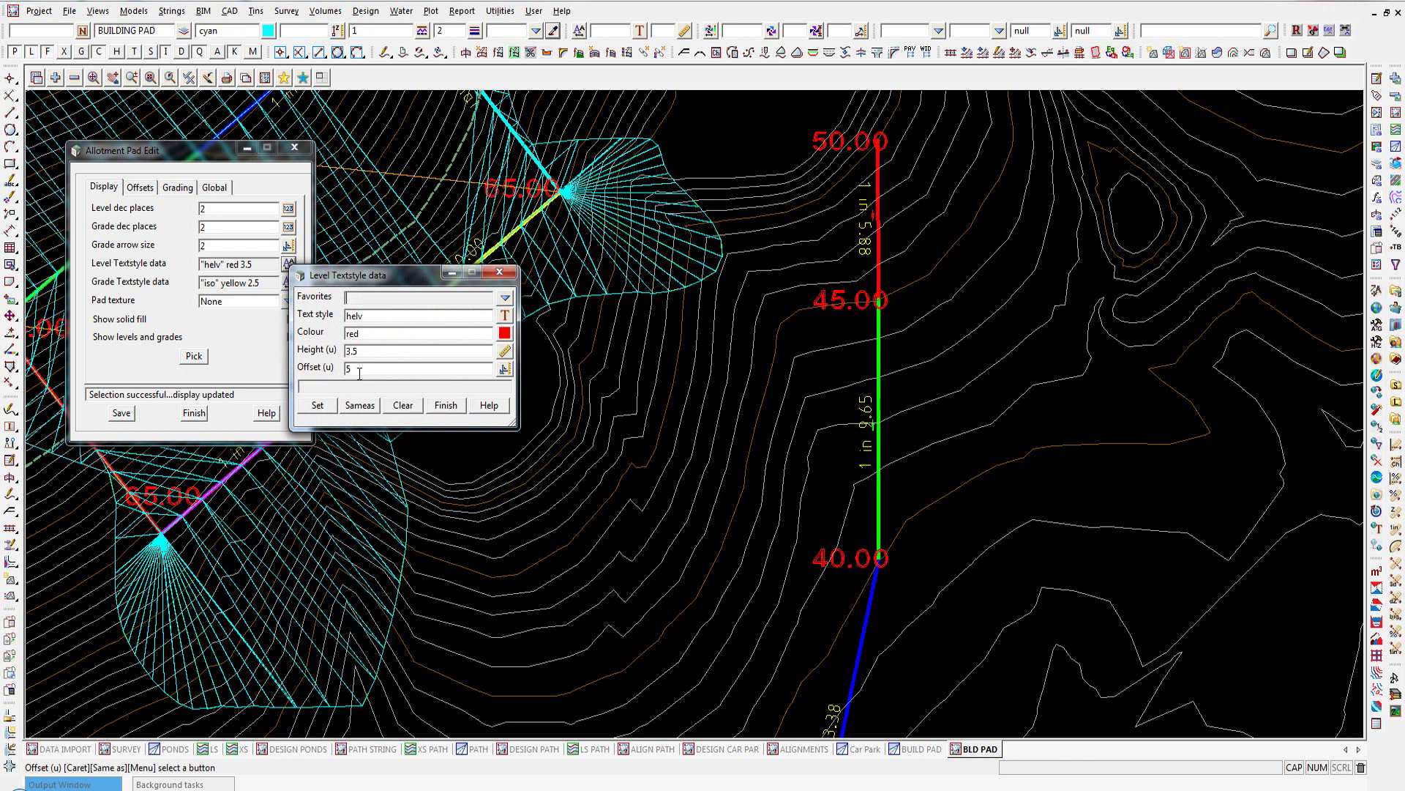
text(10)
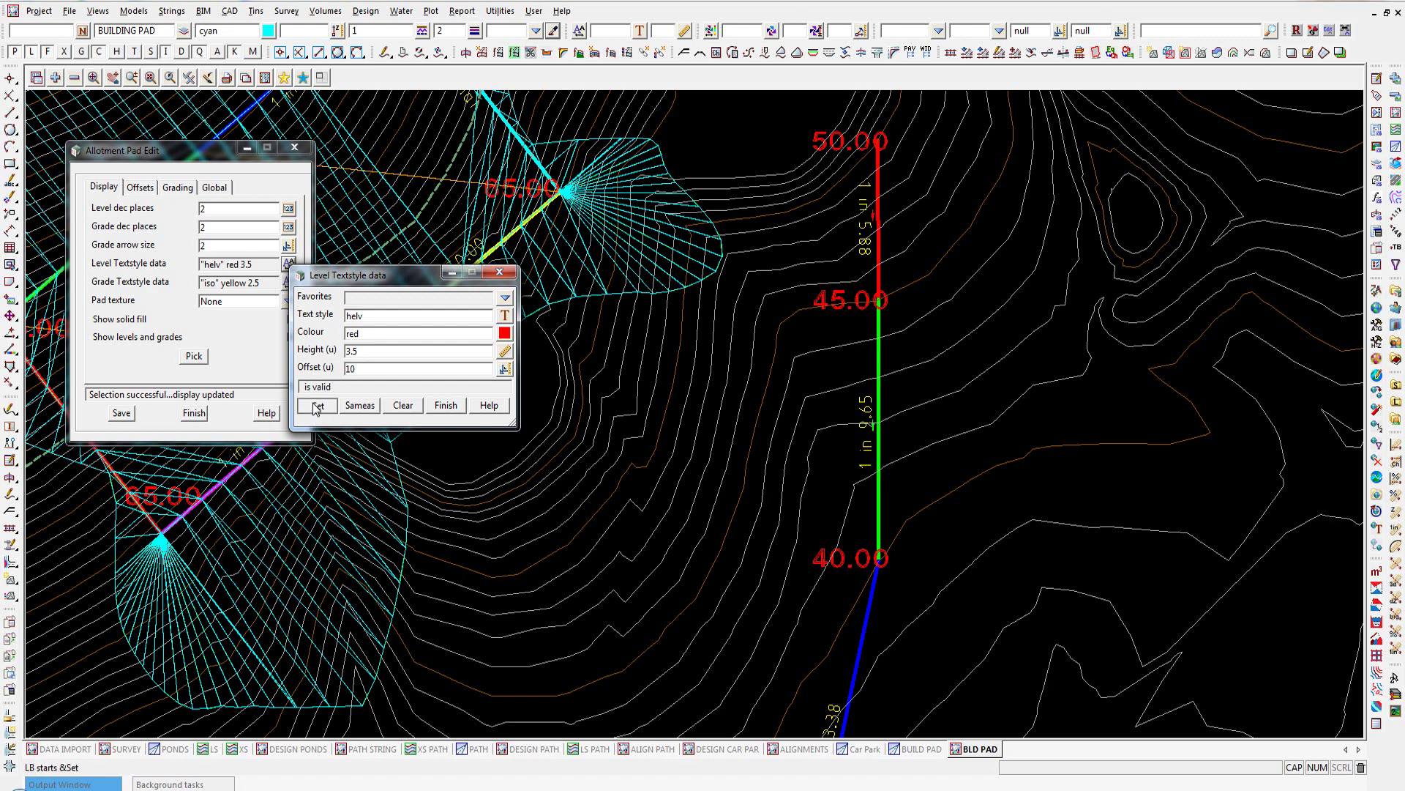
click(446, 405)
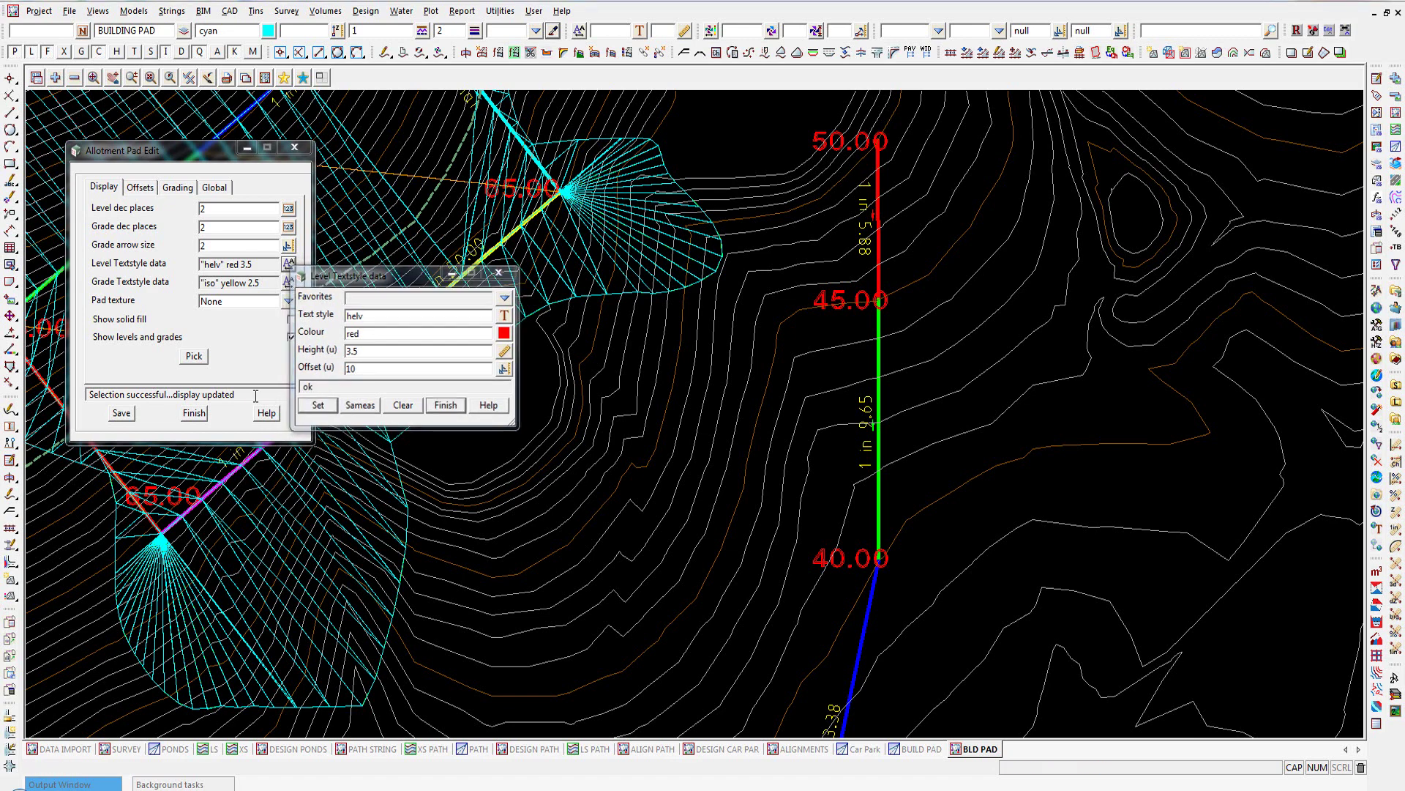
click(193, 356)
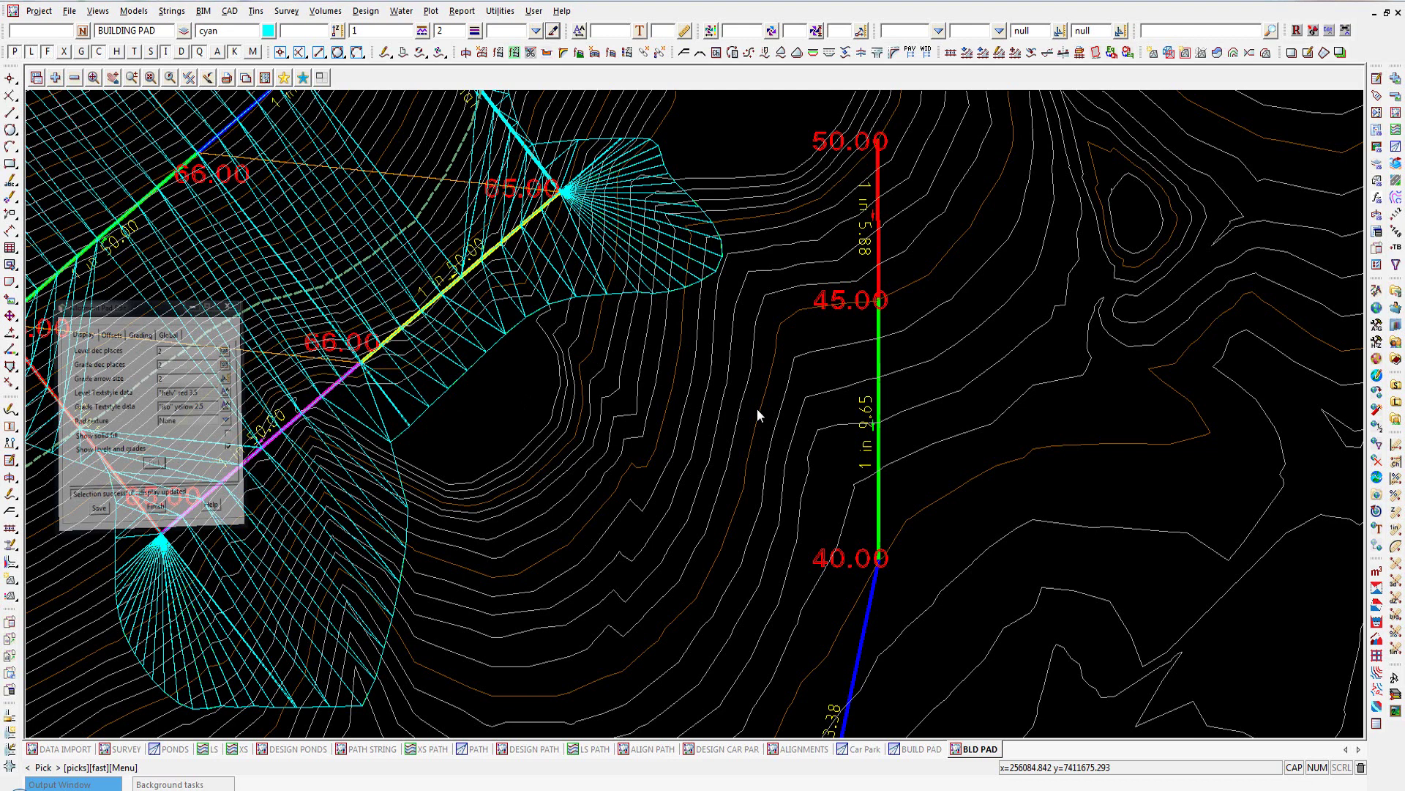
click(878, 357)
middle_click(881, 359)
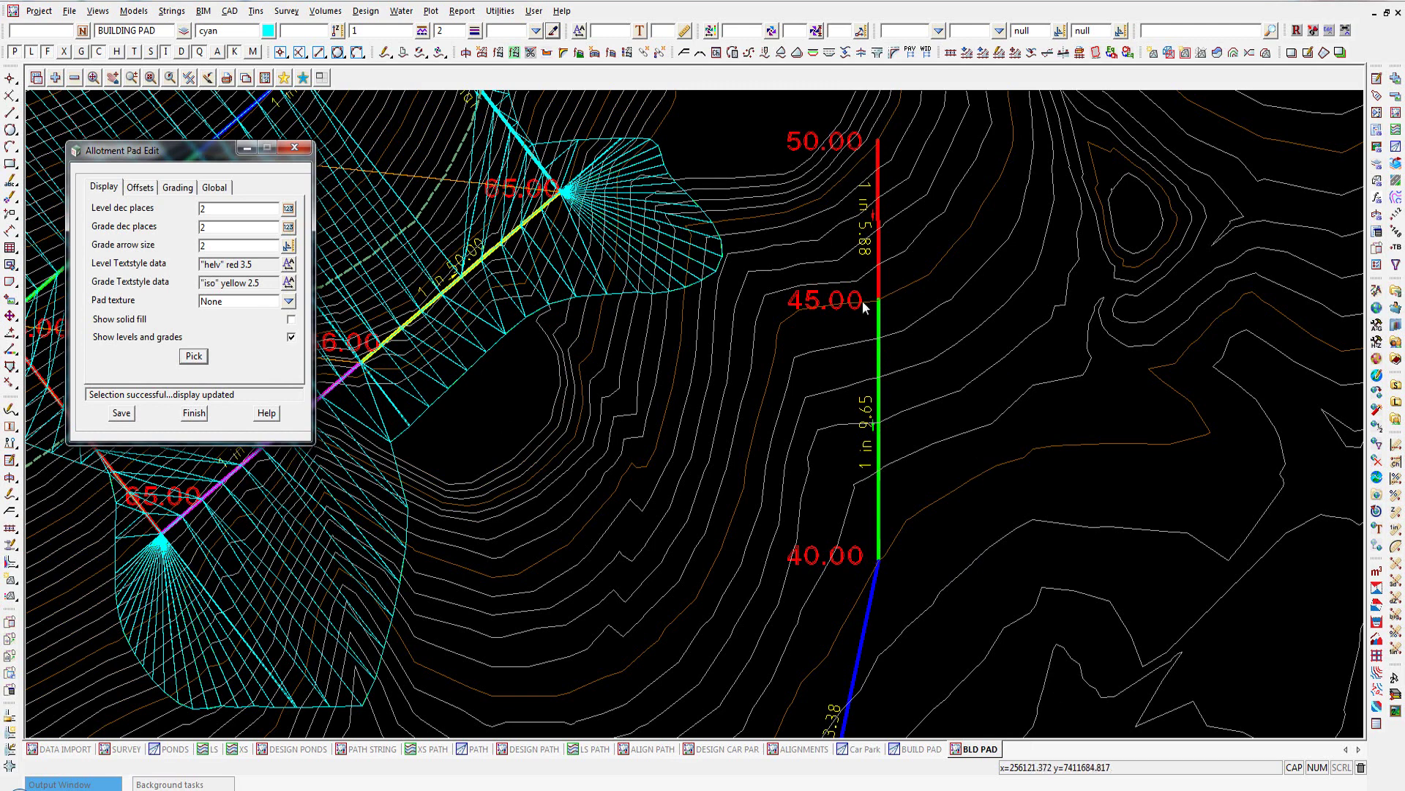
- Review the grade text style's raise setting and finish the allotment pad edit
click(289, 283)
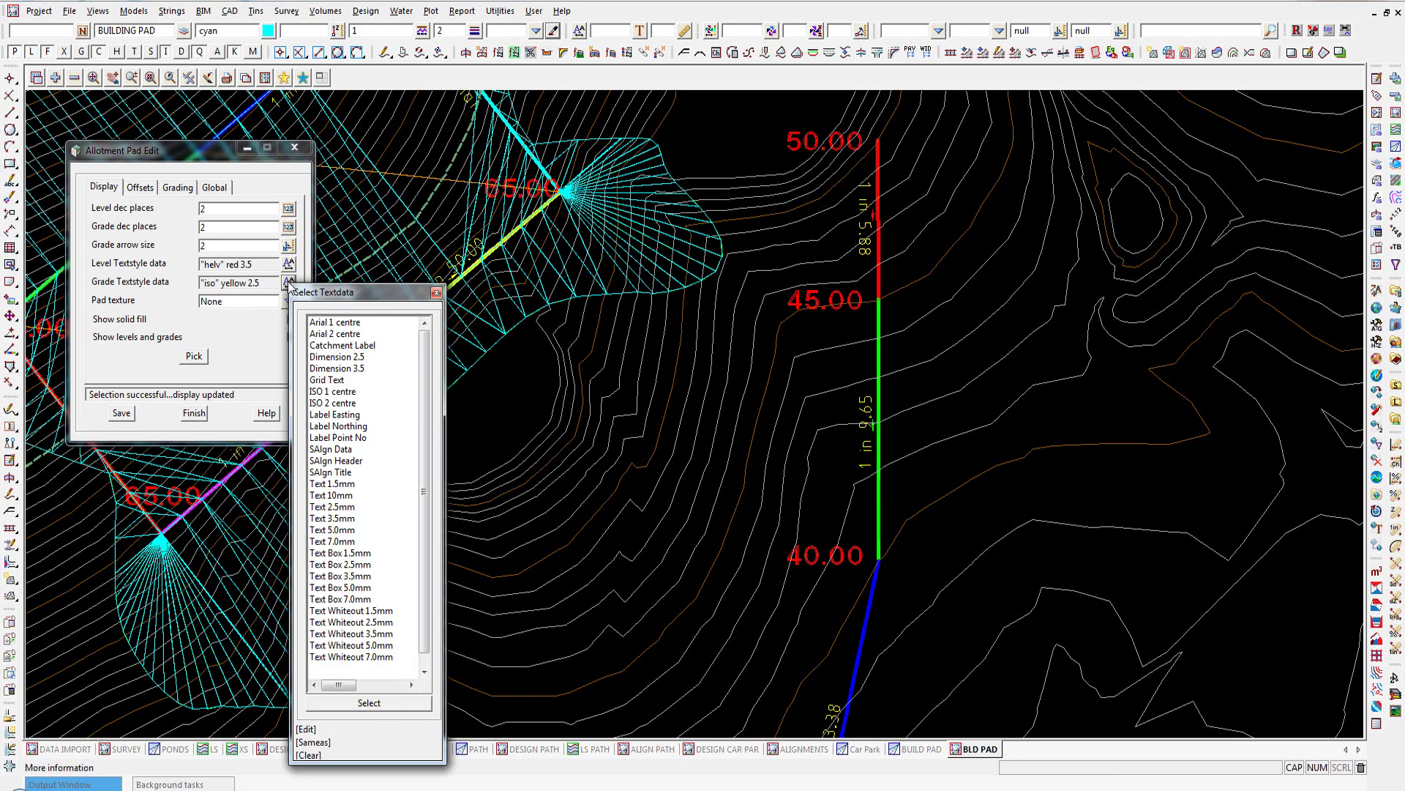
click(306, 731)
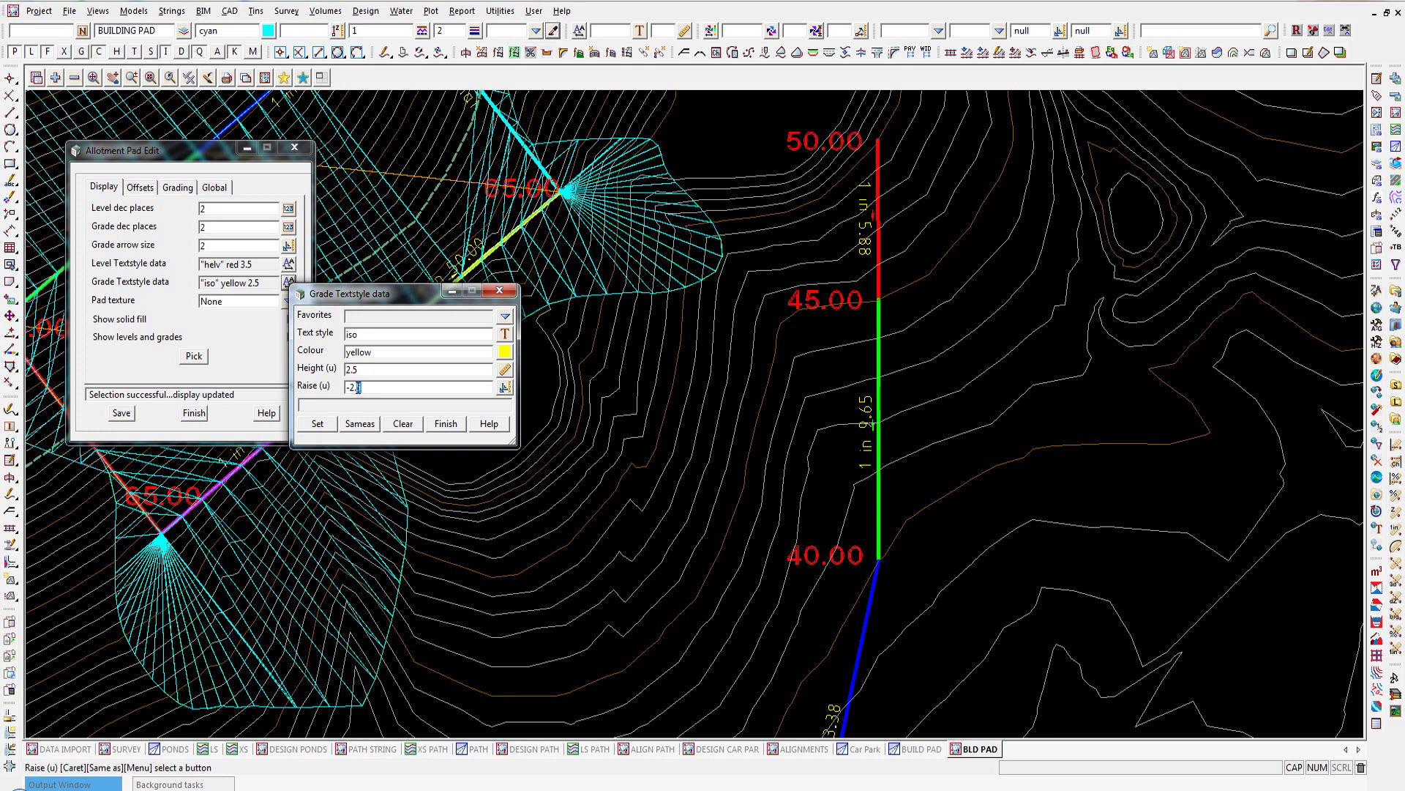
click(446, 423)
click(194, 413)
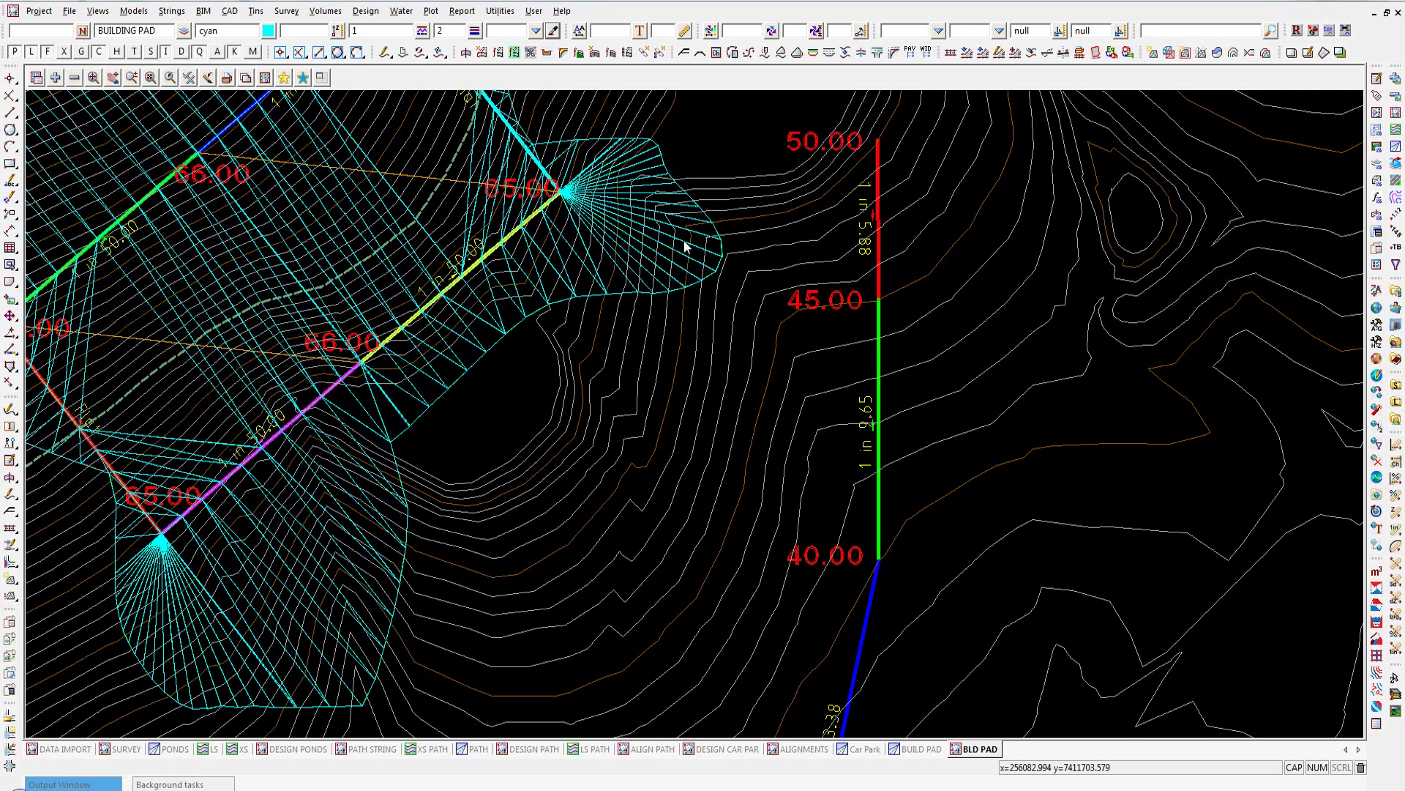
- Add a Grade 1 in leader to the string segment between levels 40 and 37, with its label placed north-east of the segment
scroll(721, 177, down, 1)
scroll(720, 176, down, 2)
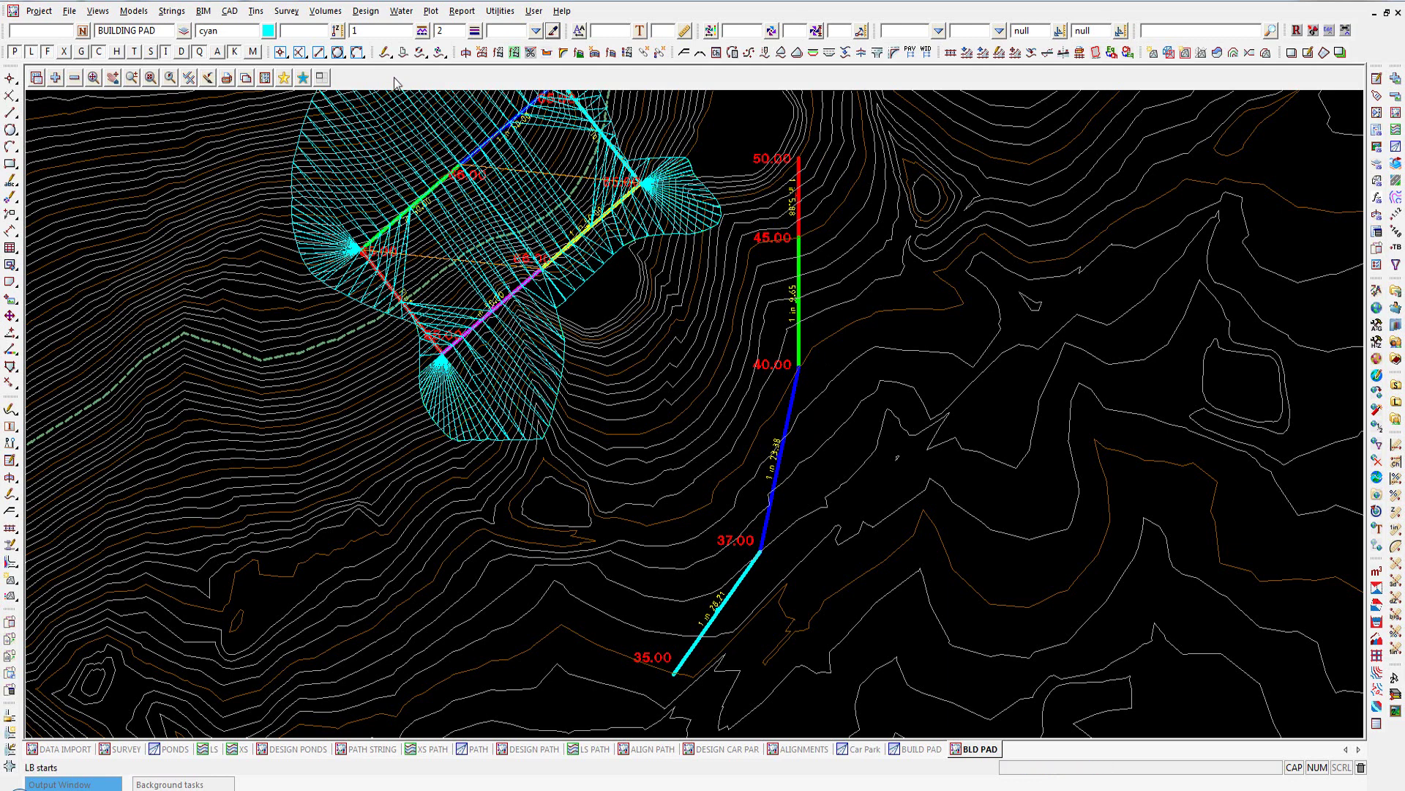
click(240, 16)
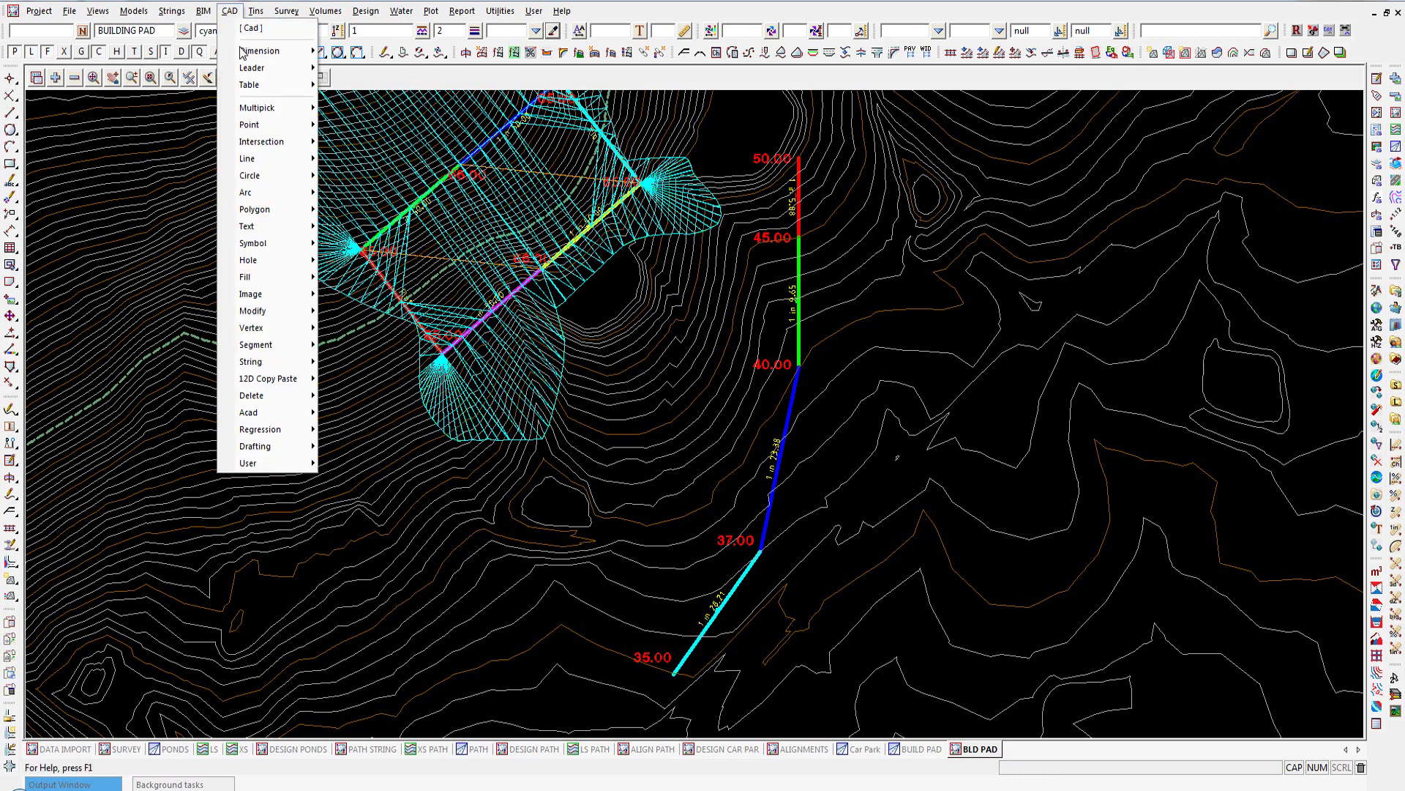
mouse_move(243, 66)
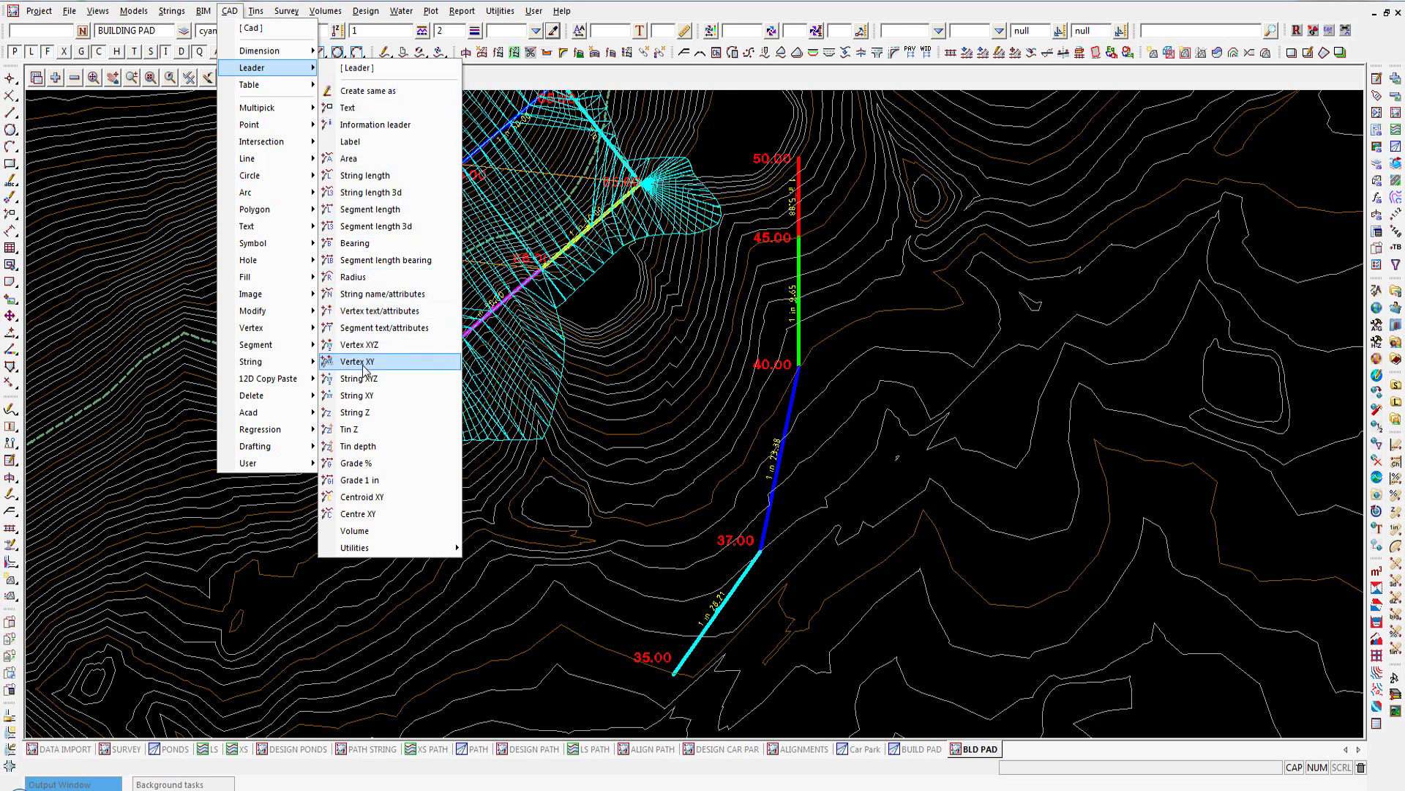
click(359, 482)
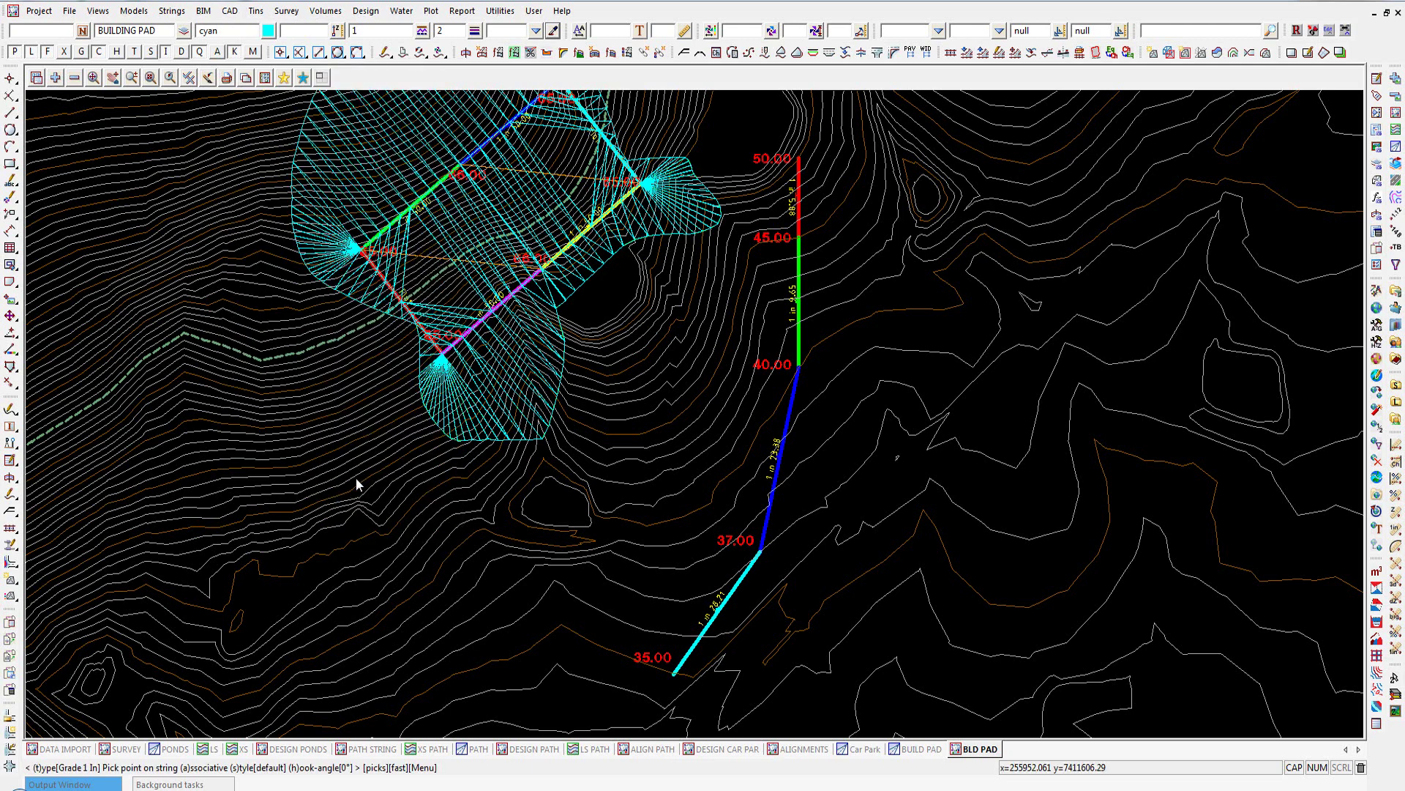
click(791, 414)
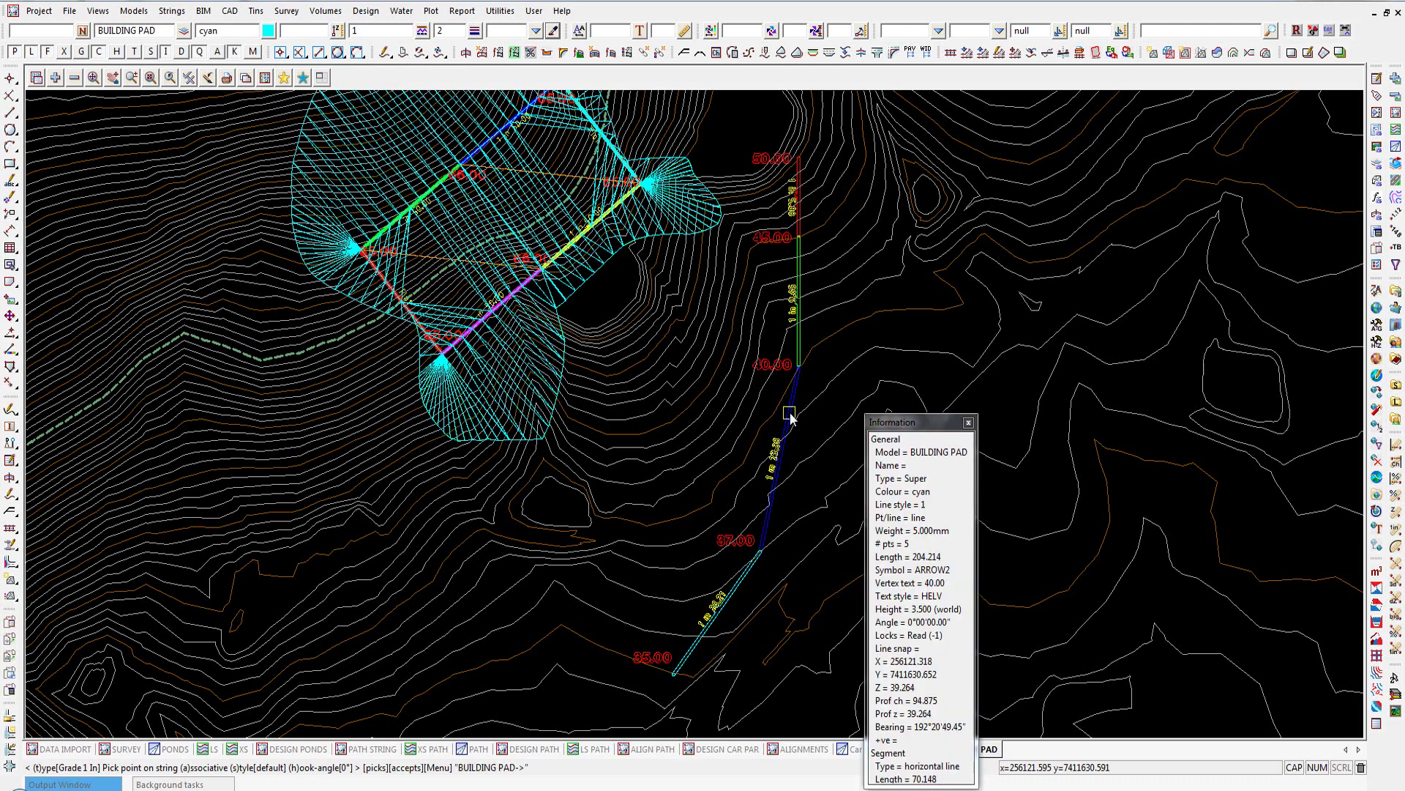
middle_click(791, 414)
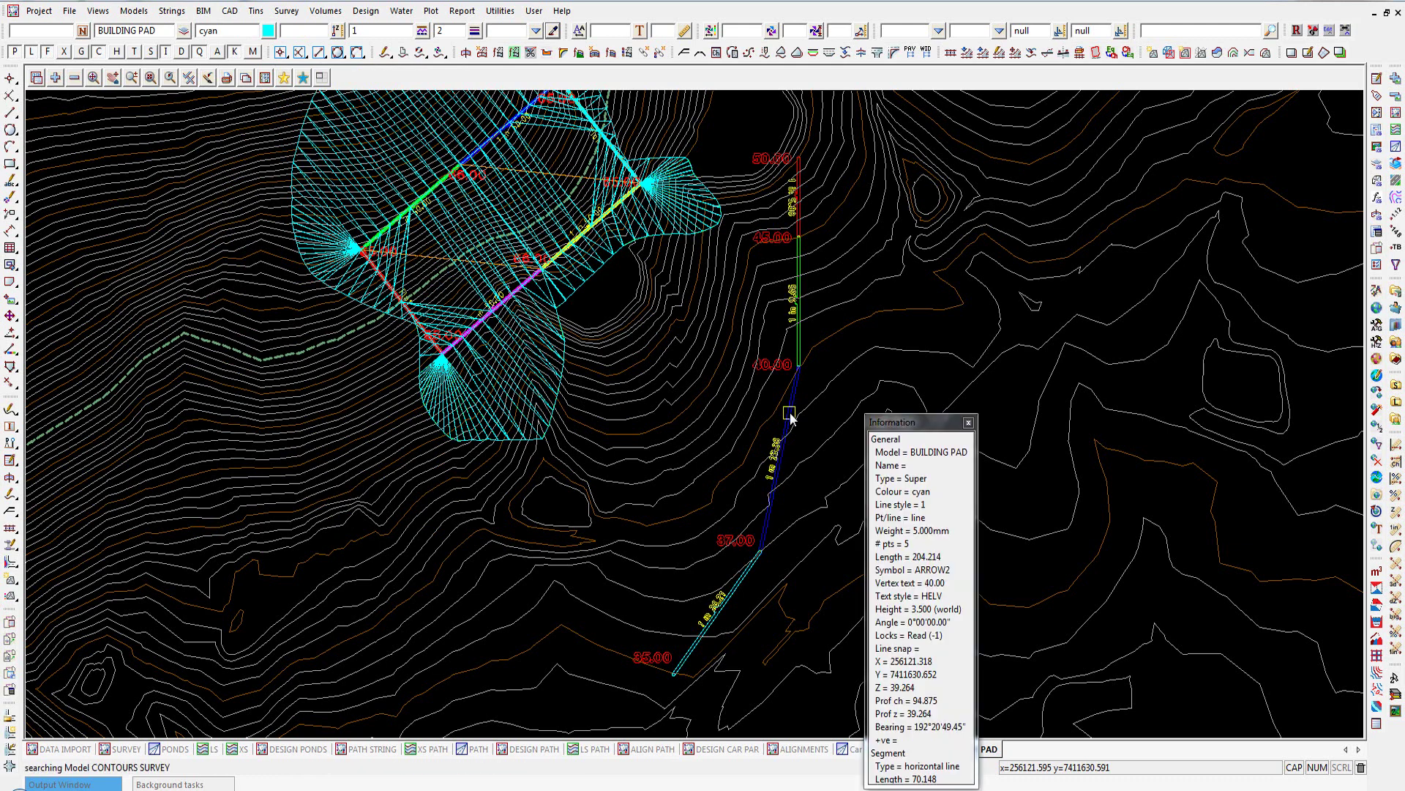
click(890, 347)
click(891, 338)
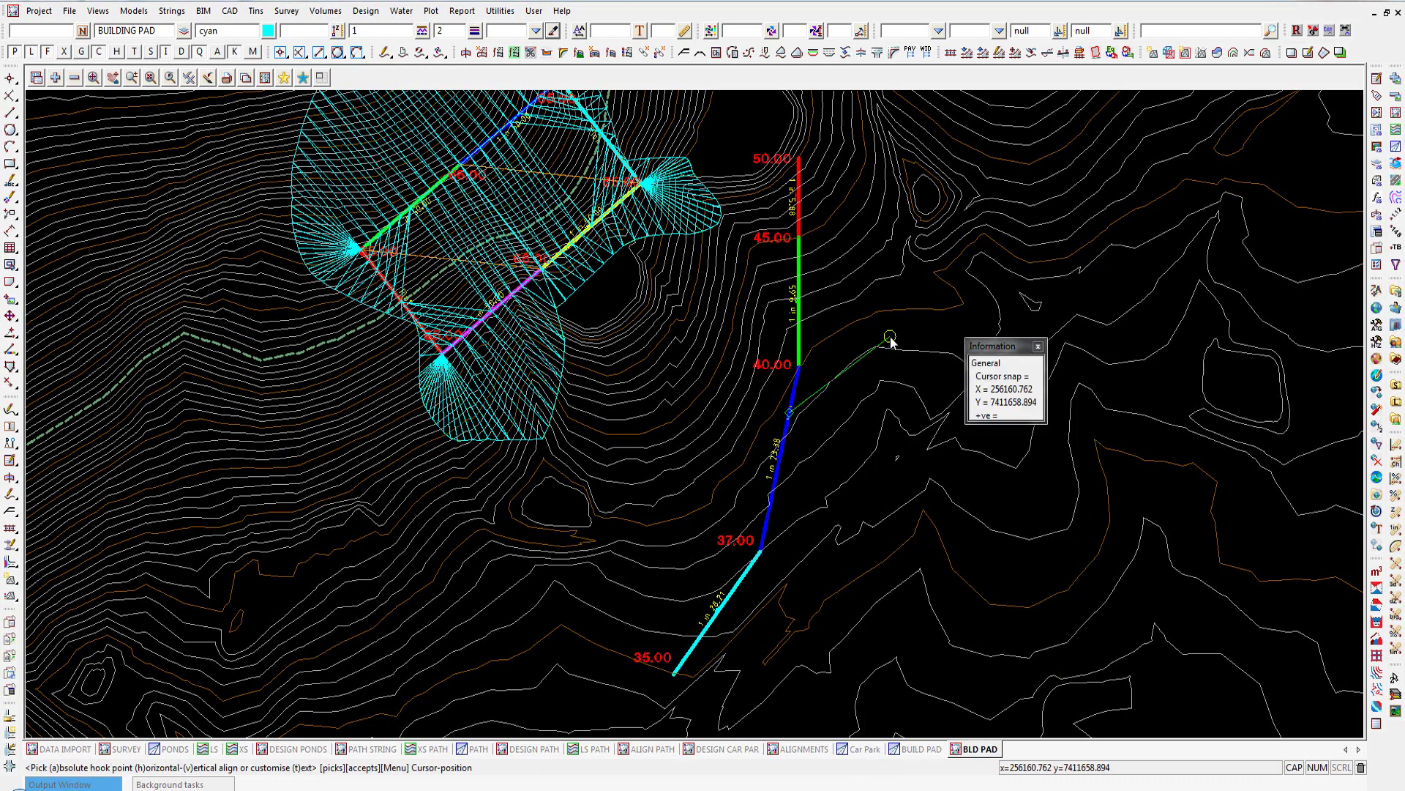
middle_click(891, 338)
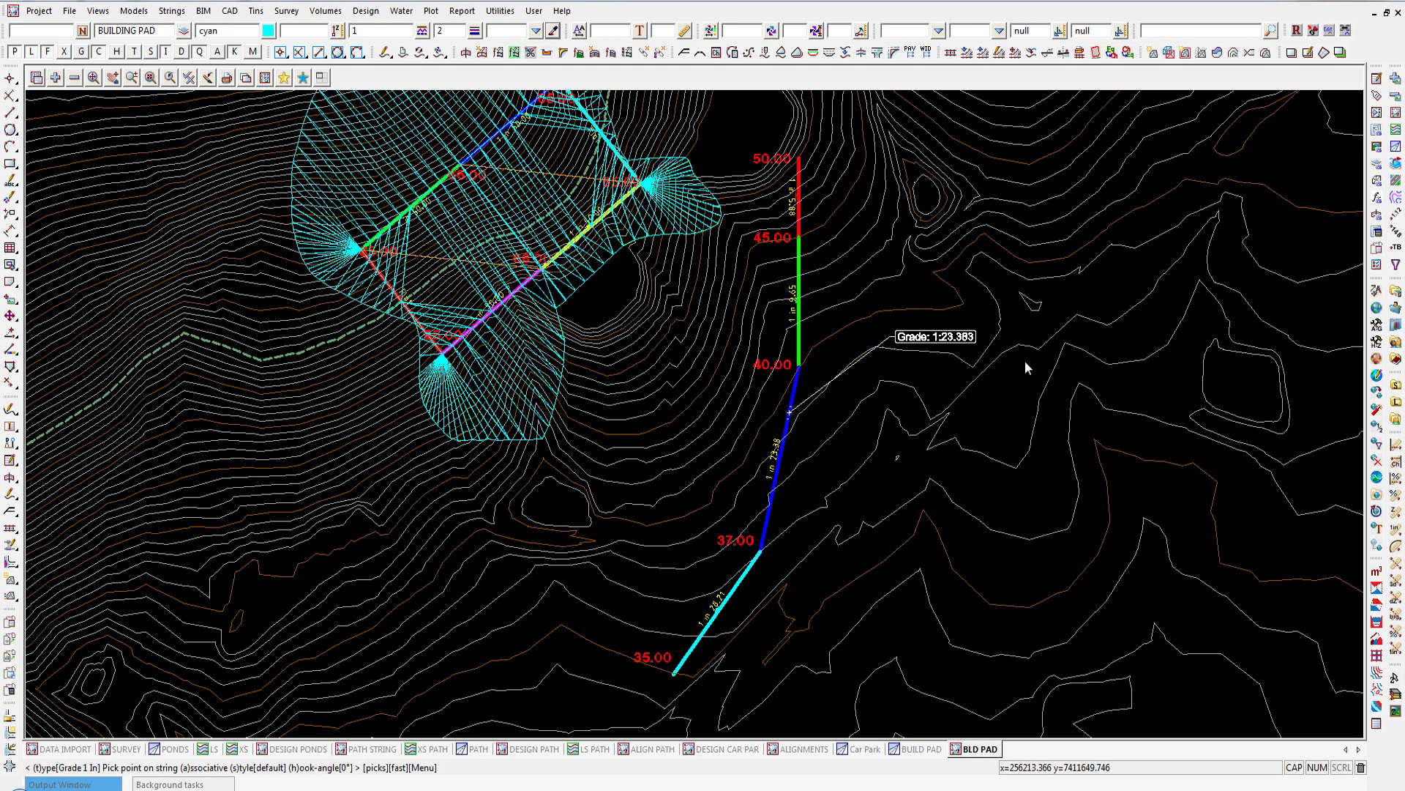
- Add a String Z leader at the string's level 40 vertex, with its label placed above the grade leader
scroll(1025, 361, up, 3)
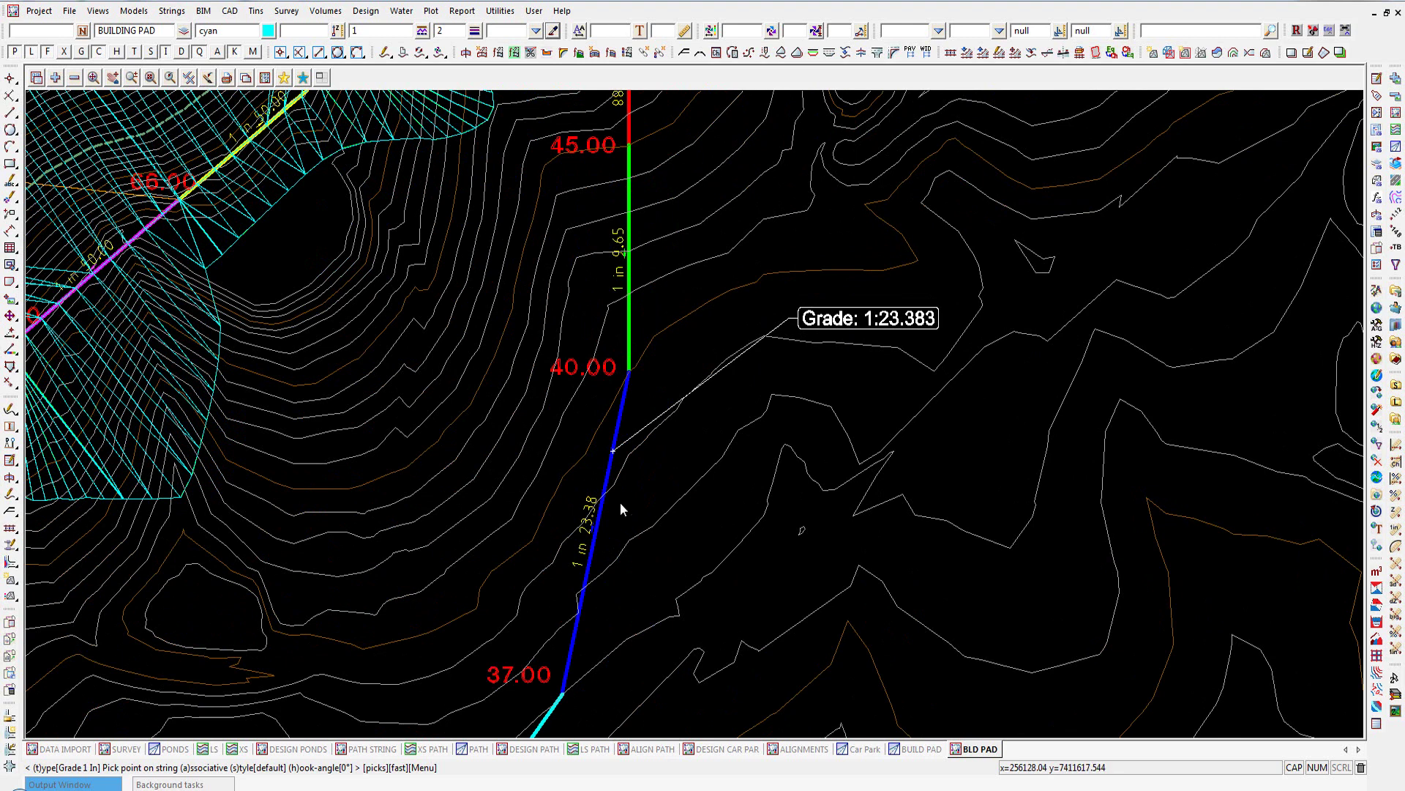
click(230, 11)
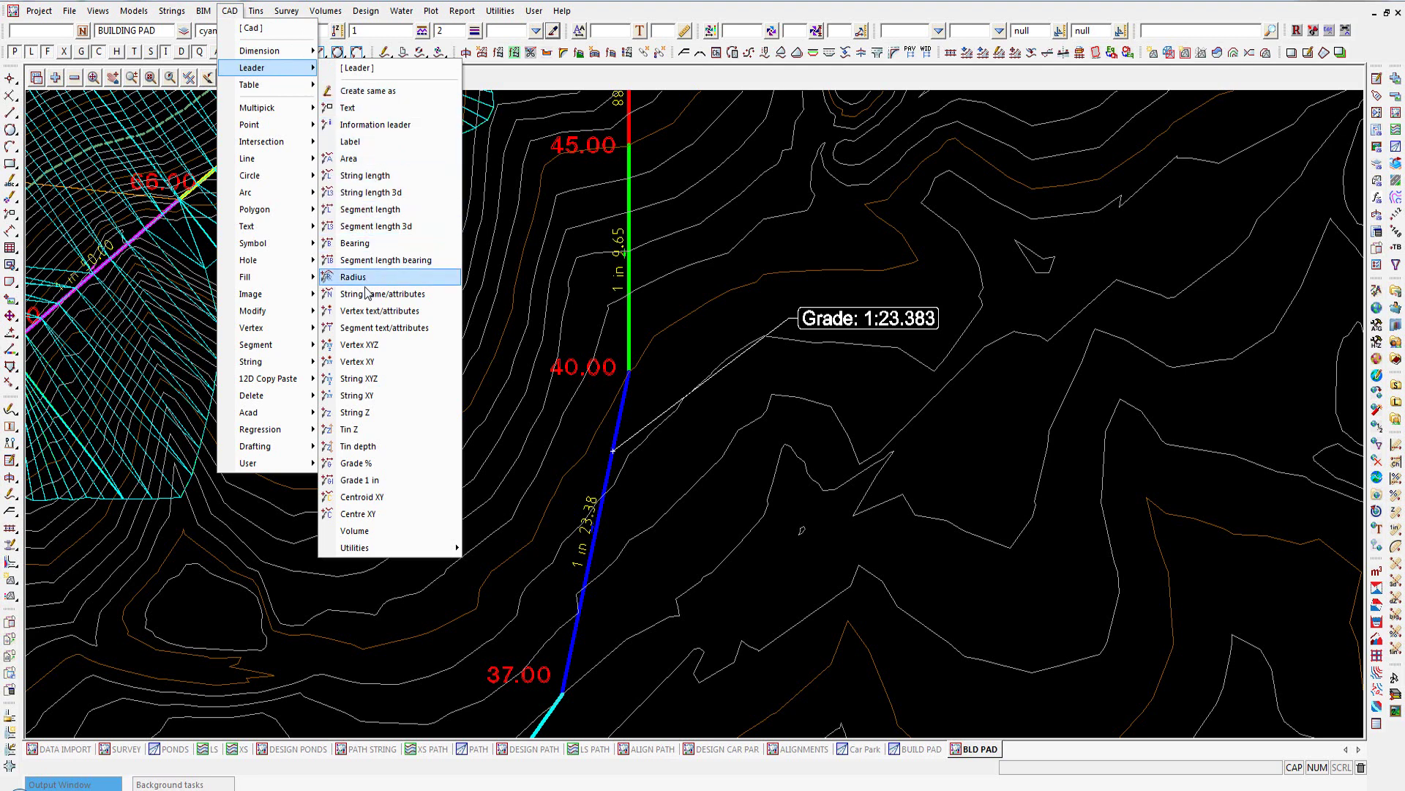
click(358, 413)
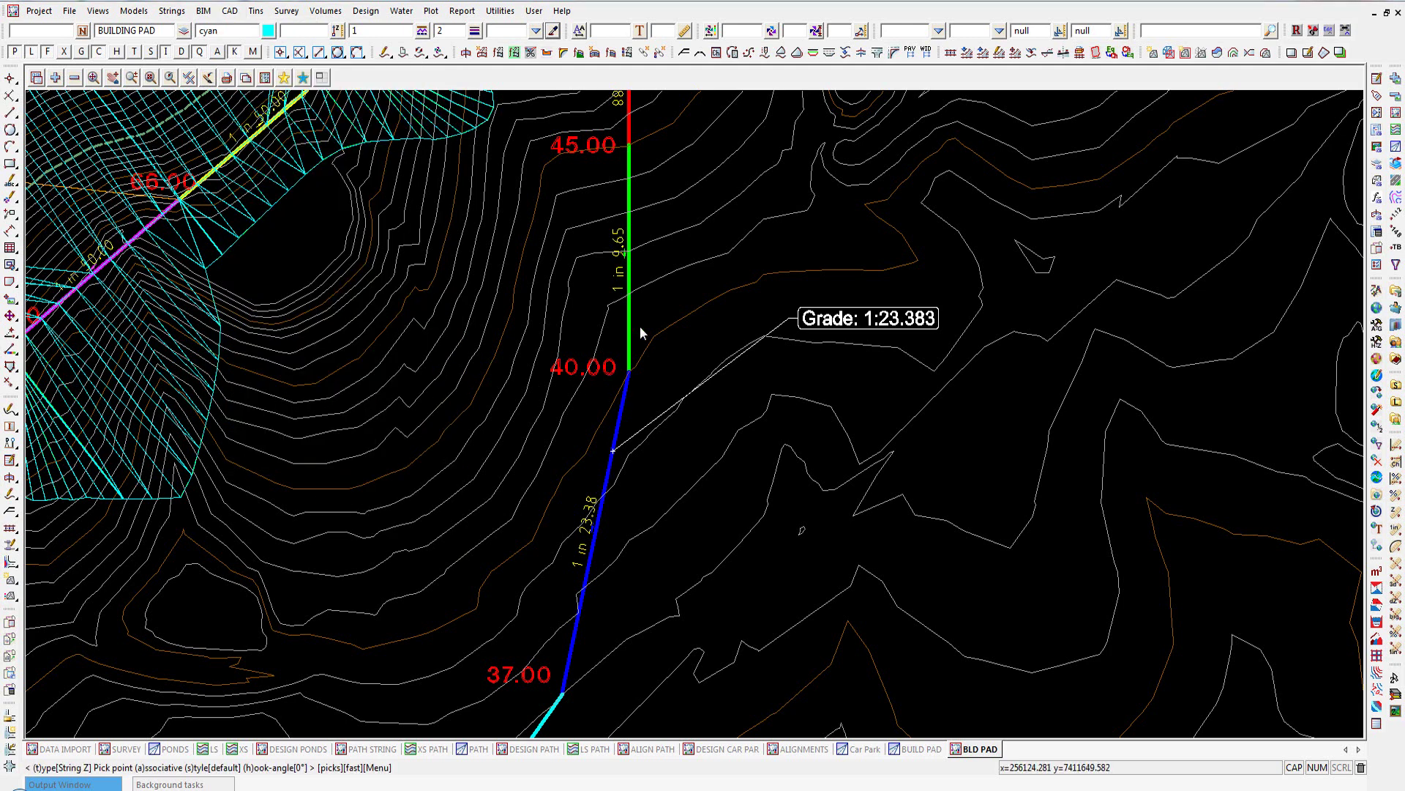
click(630, 371)
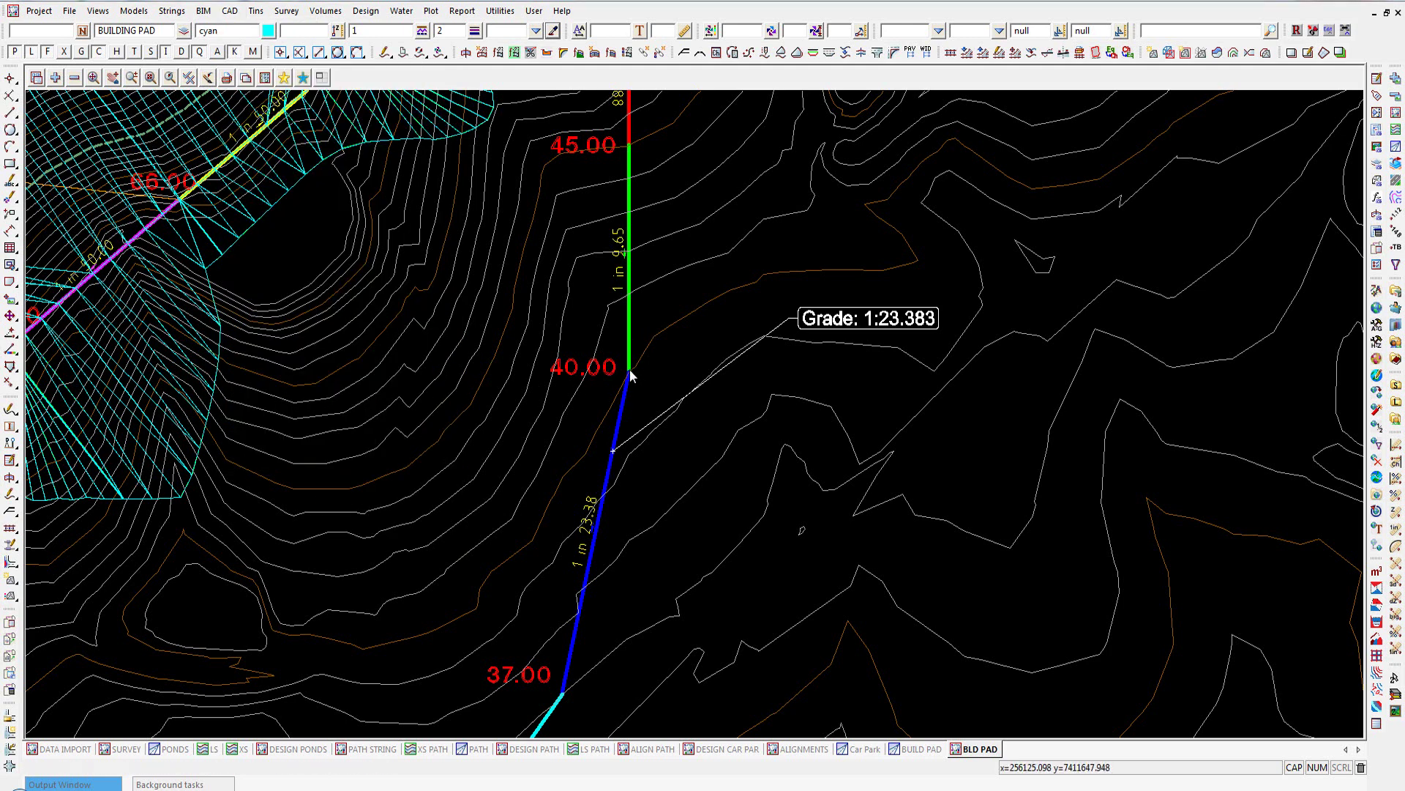
middle_click(630, 371)
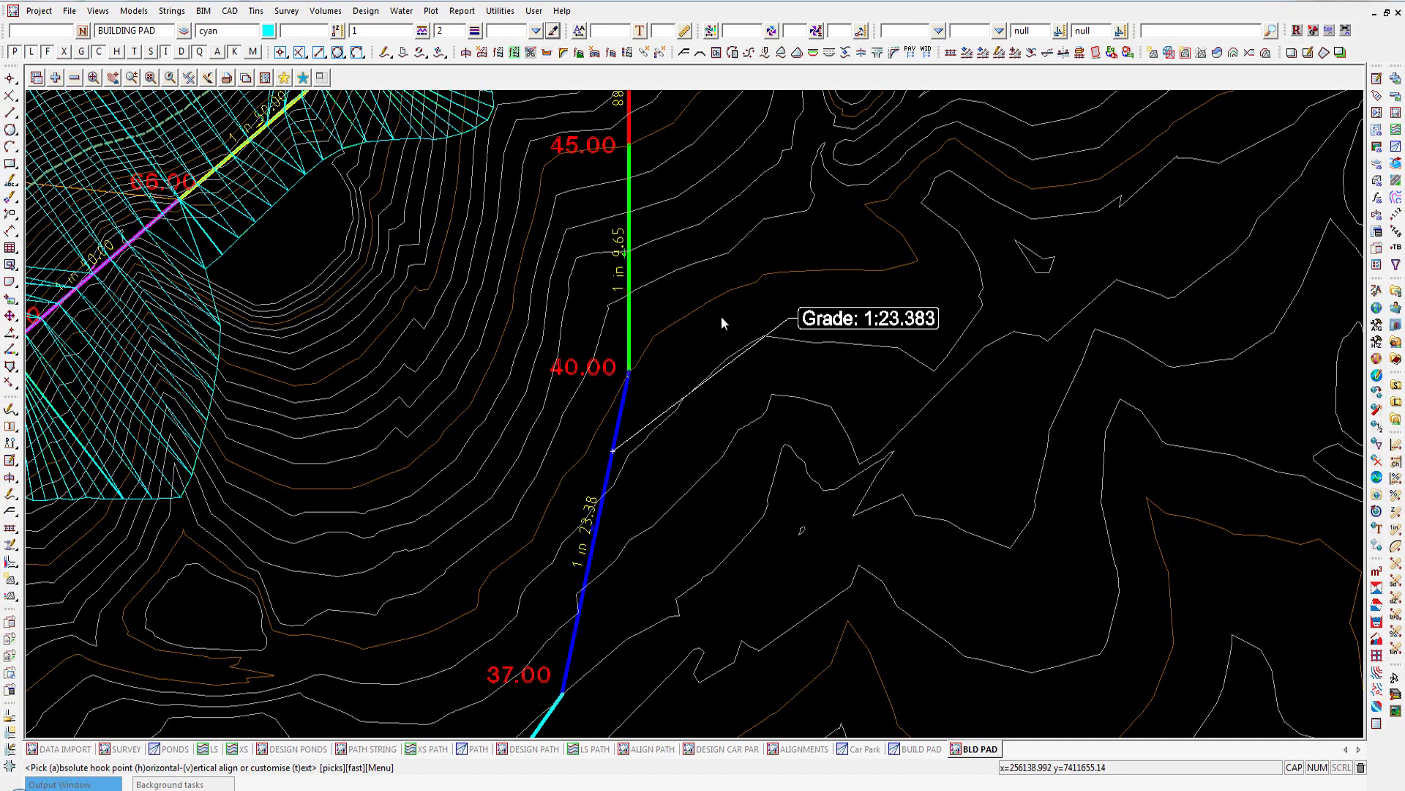
click(820, 234)
middle_click(821, 240)
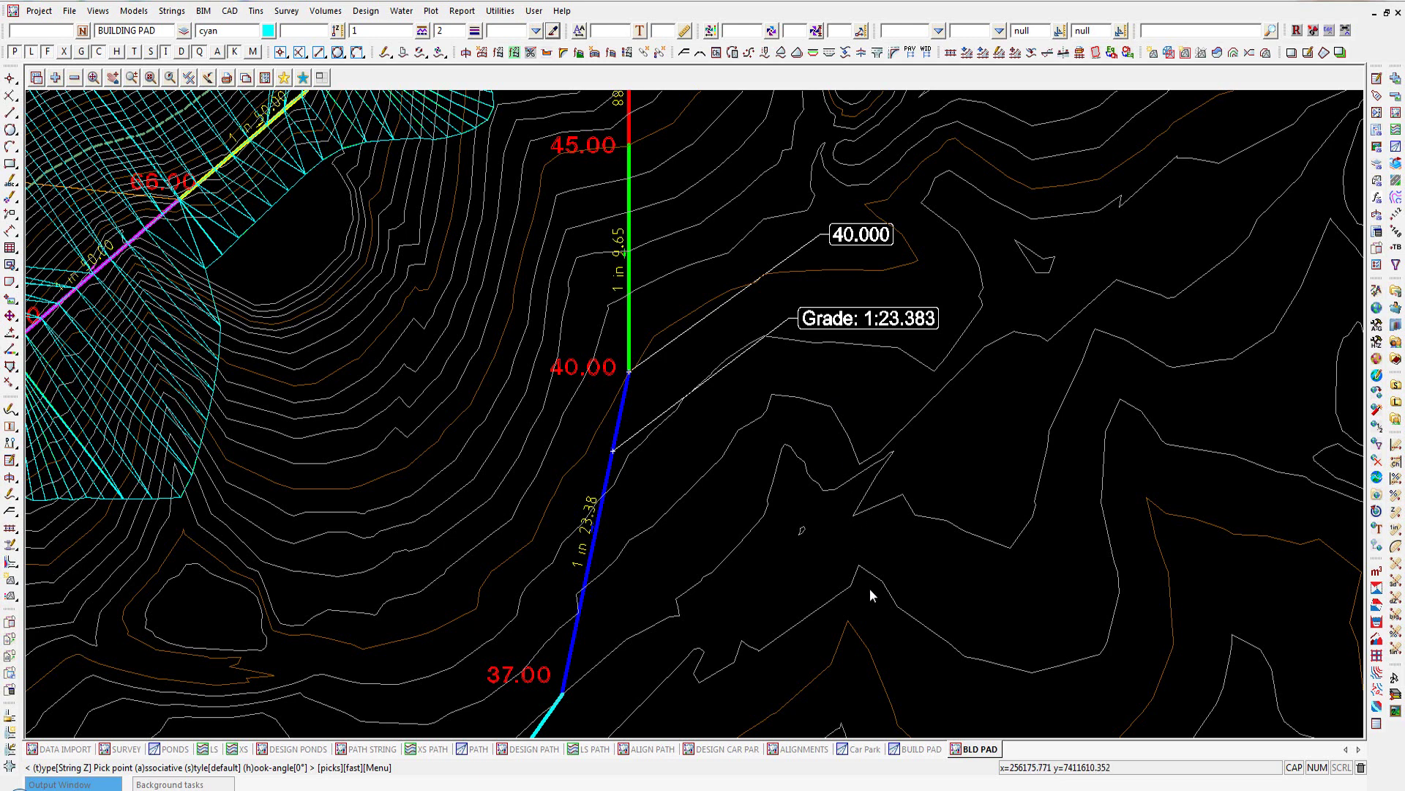
- Examine the car park layout in the Car Park, ALIGNMENTS and DESIGN CAR PAR views
click(866, 749)
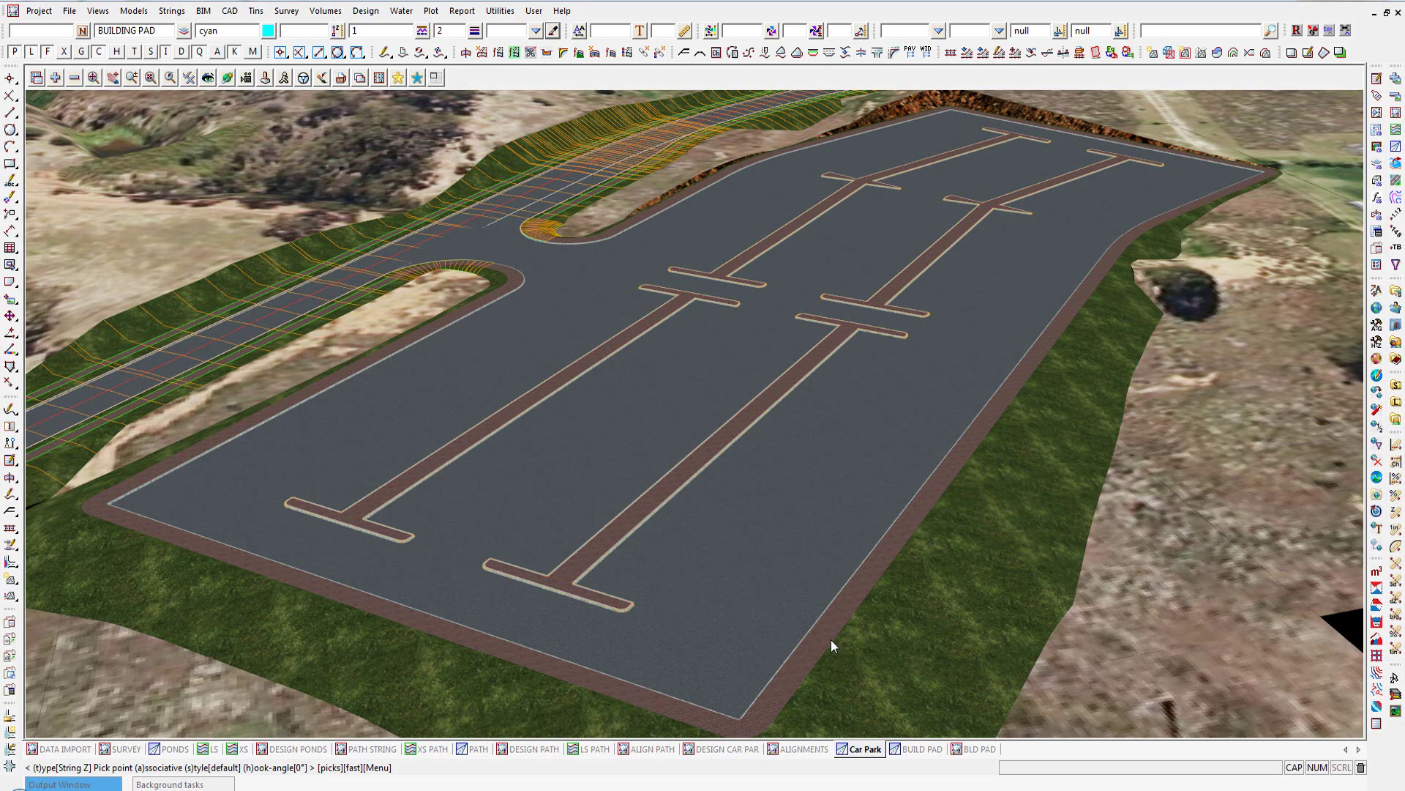
click(809, 750)
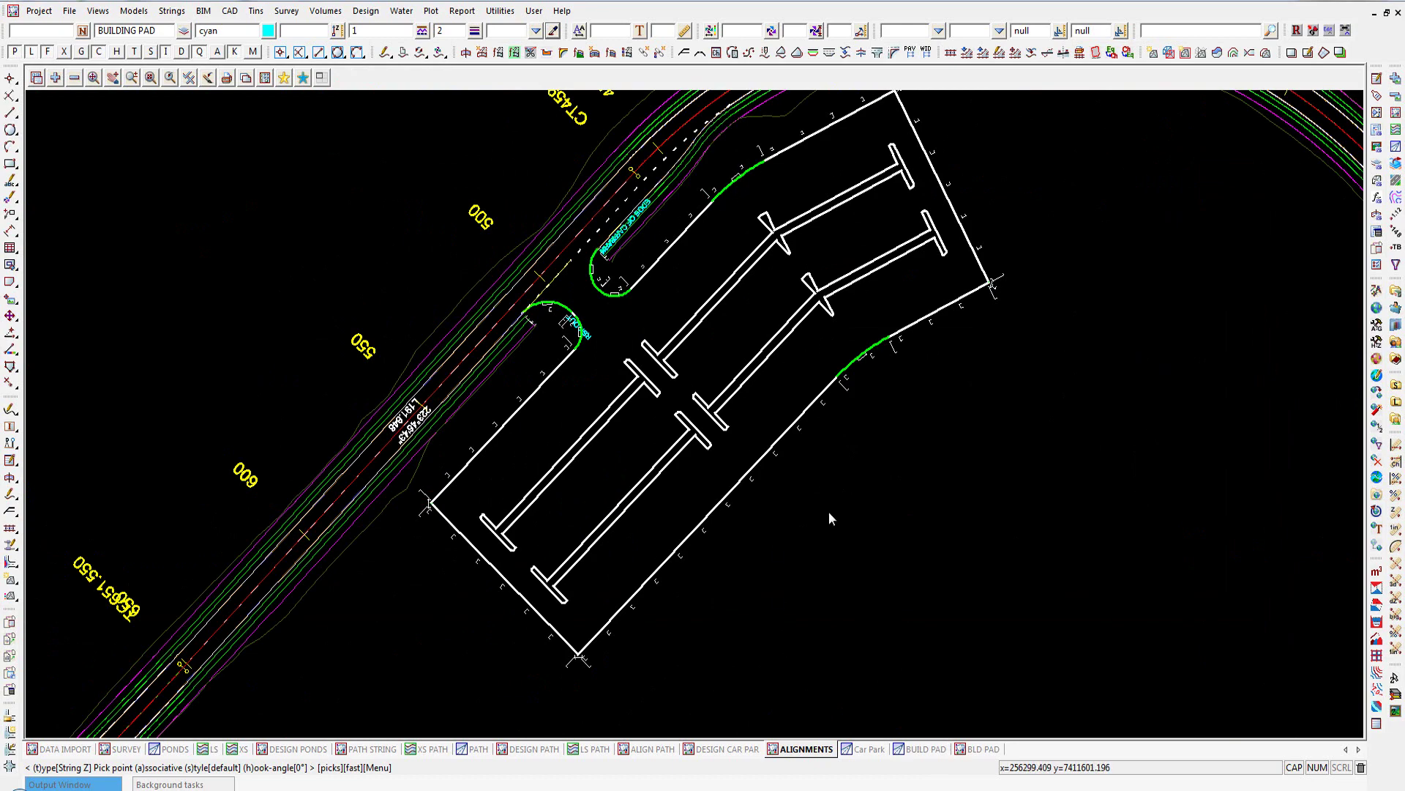
scroll(803, 583, down, 3)
scroll(804, 582, up, 3)
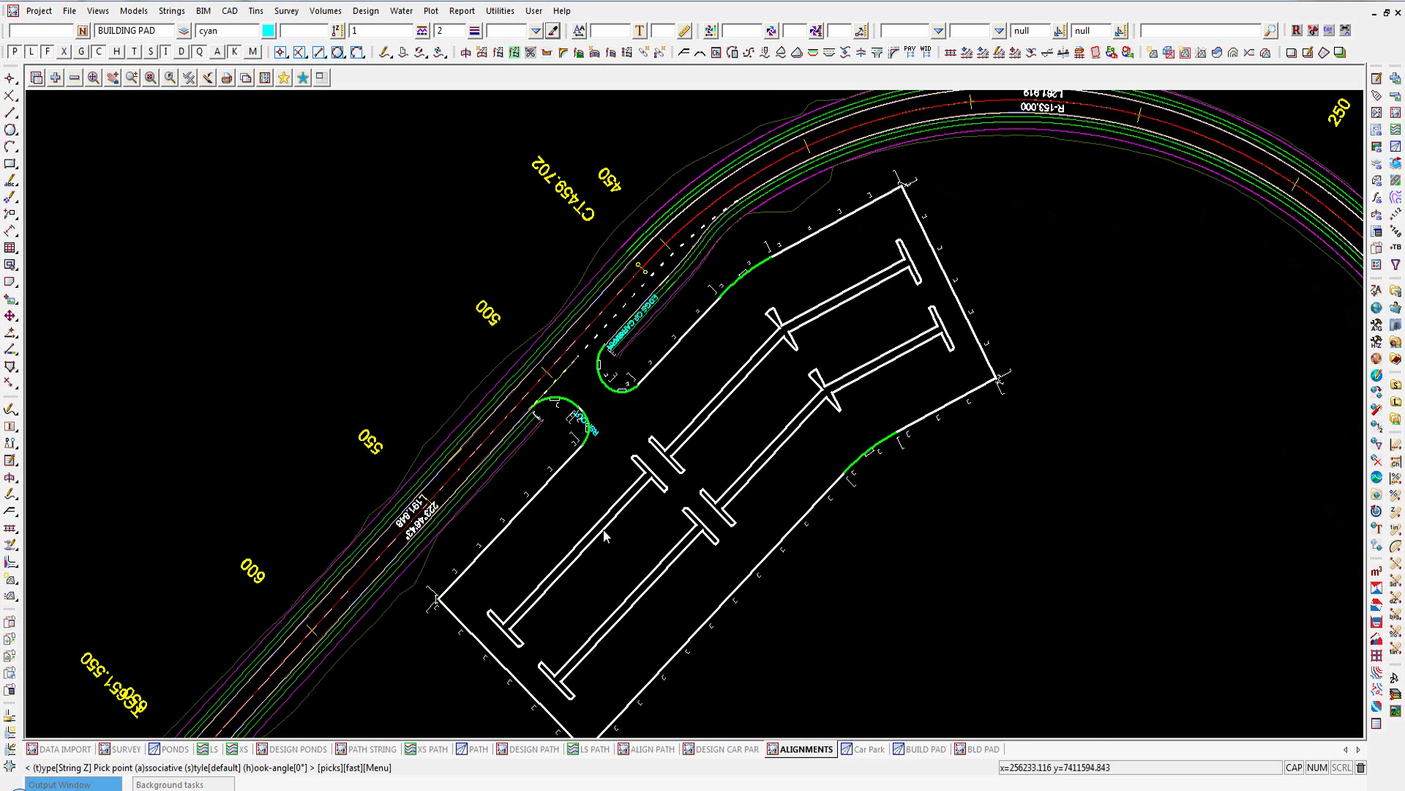
click(728, 749)
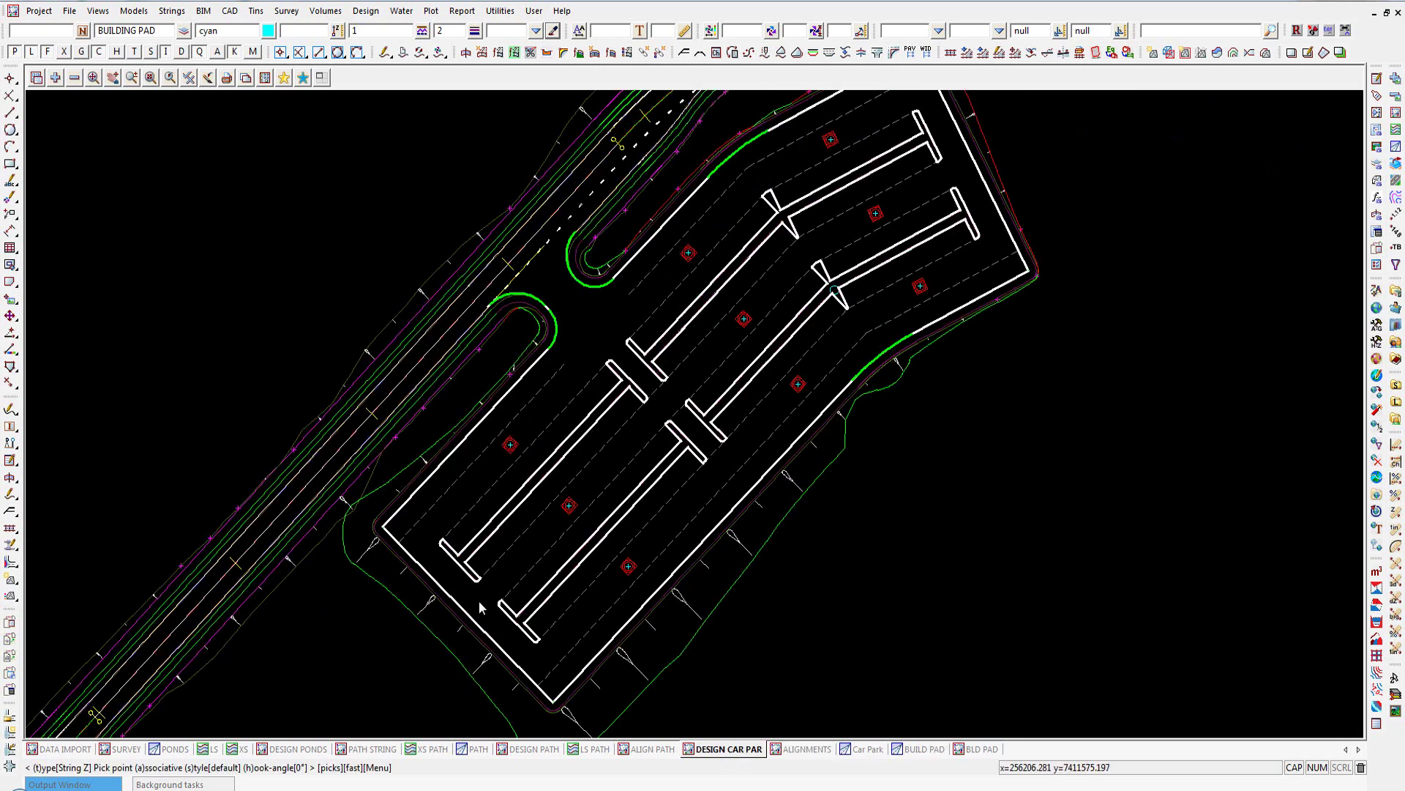
scroll(479, 602, down, 2)
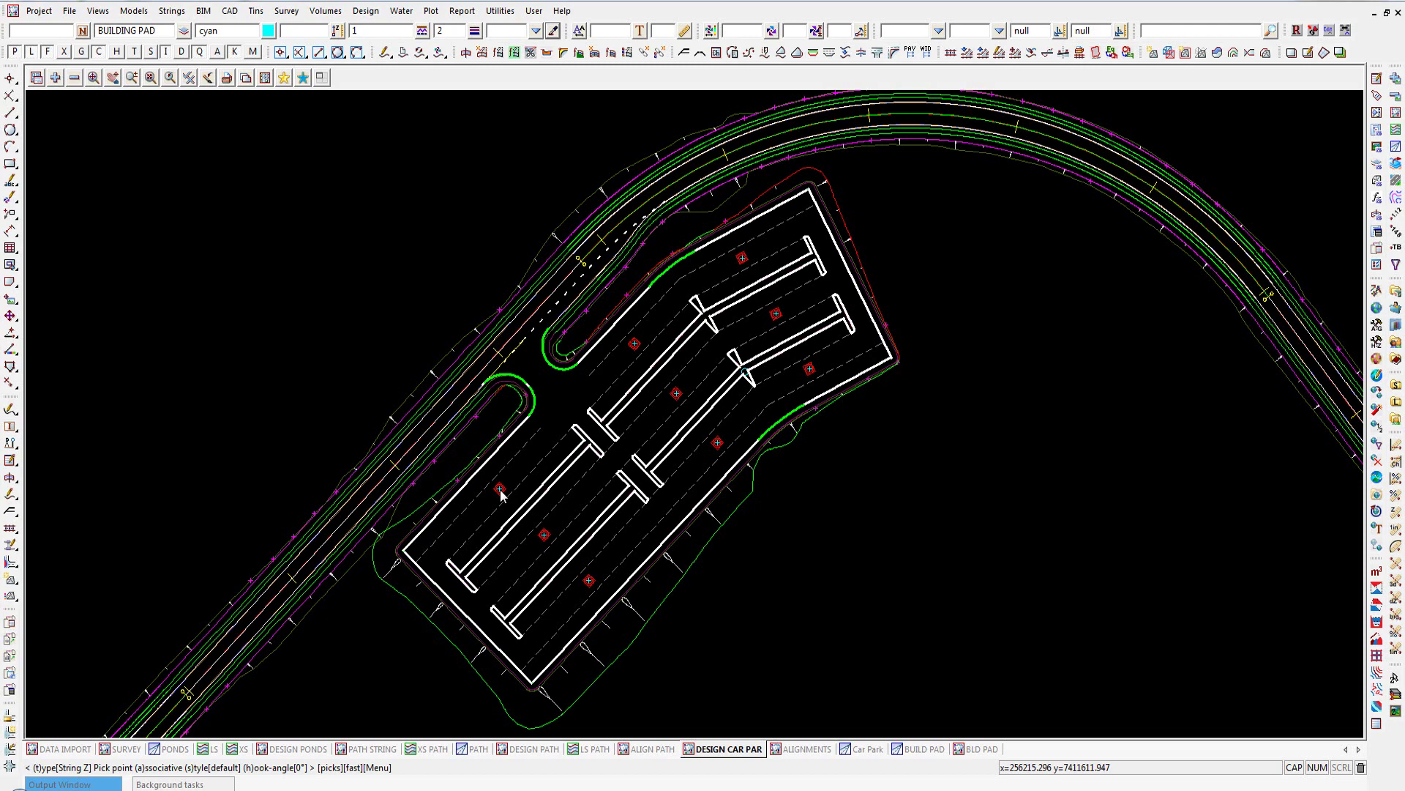
scroll(473, 584, up, 2)
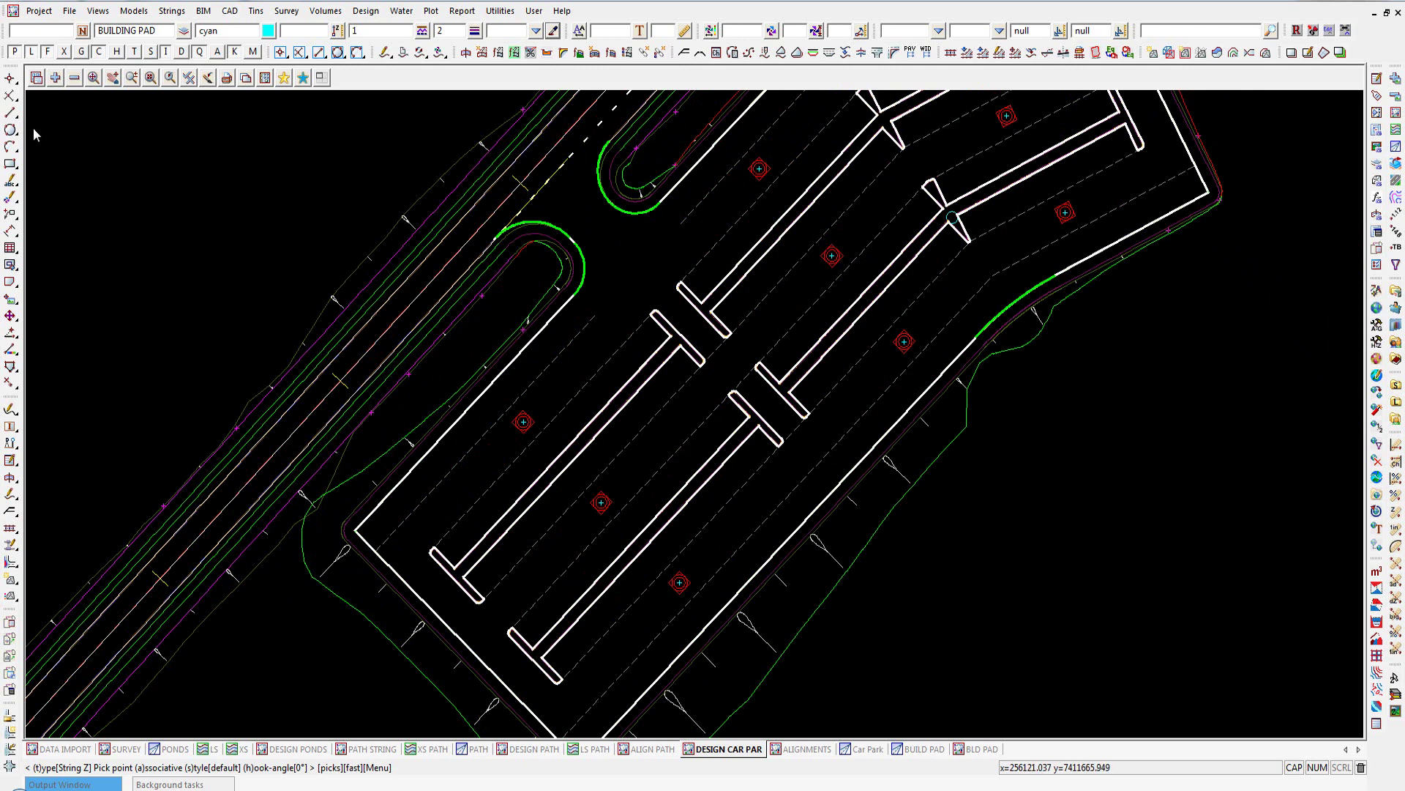
- Draw a two-point line from the west corner of the car park boundary to just short of the nearest red diamond symbol
click(10, 113)
scroll(359, 530, up, 8)
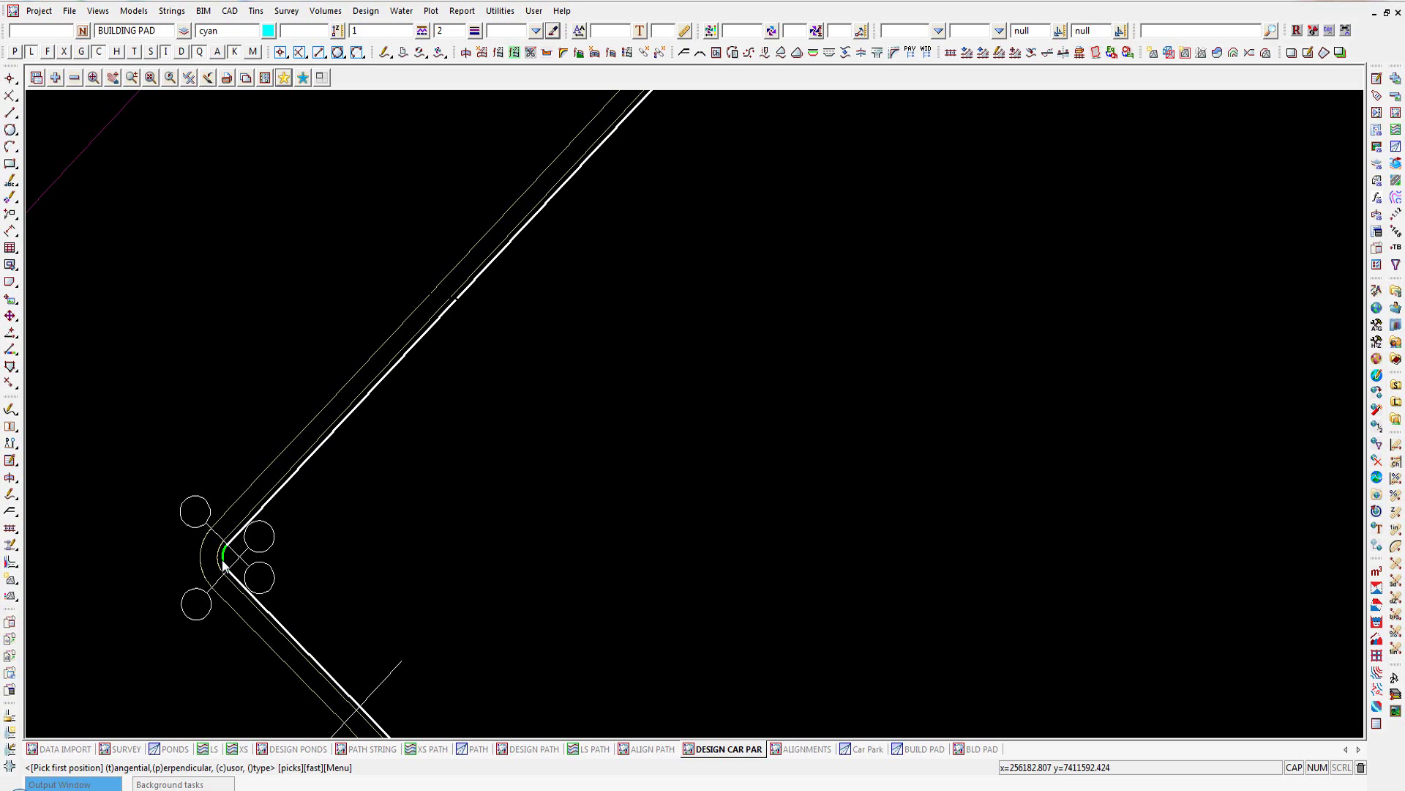
click(223, 563)
click(223, 561)
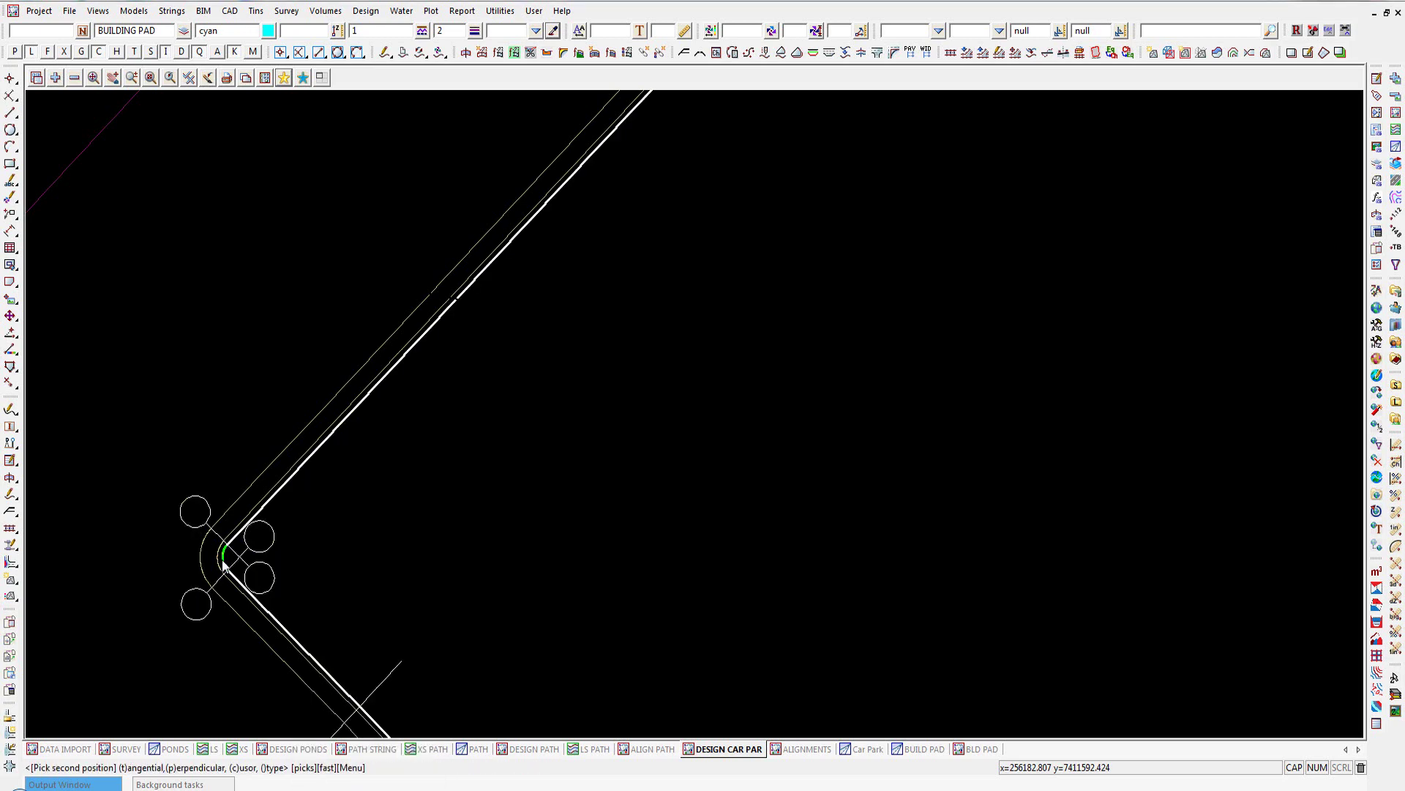
scroll(359, 545, down, 2)
scroll(359, 542, down, 4)
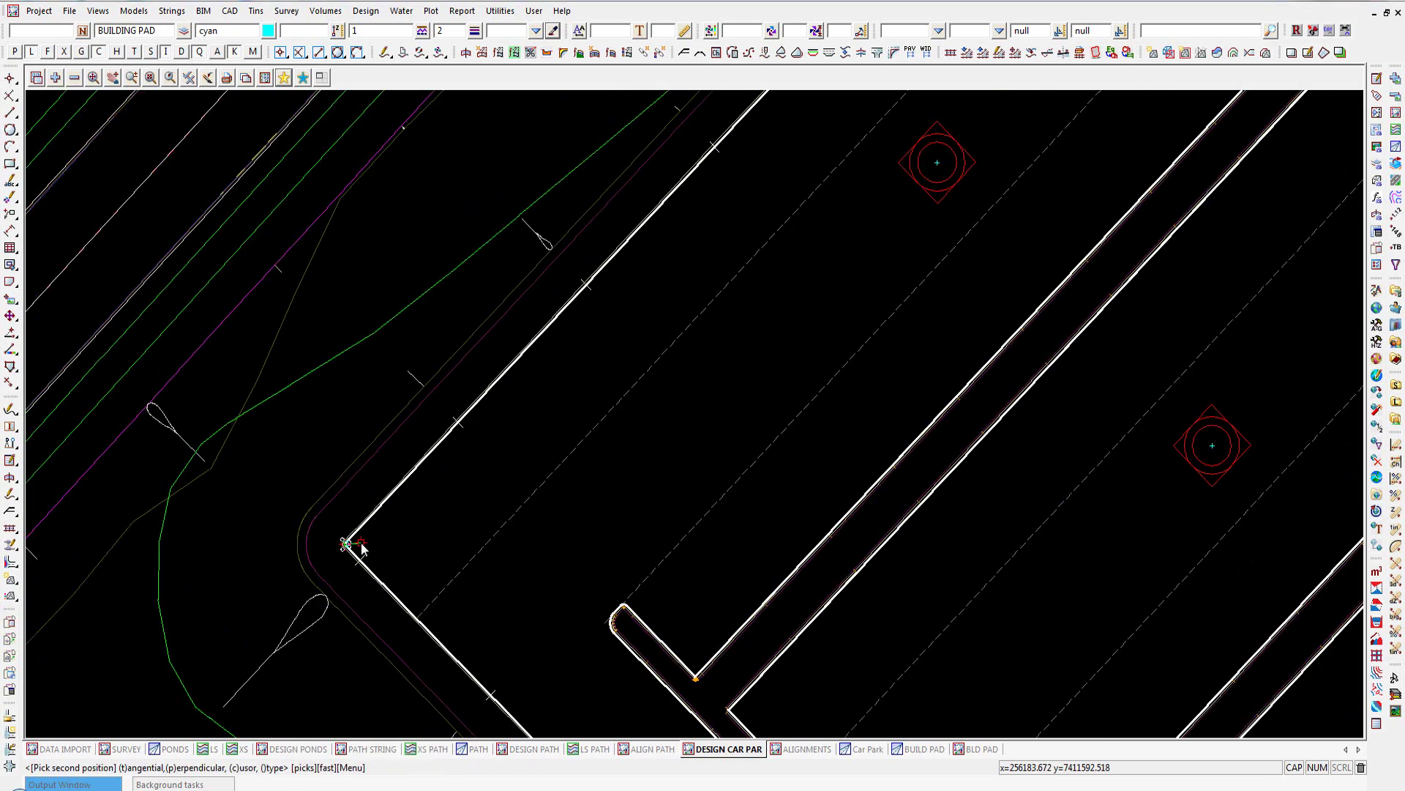
click(904, 194)
middle_click(906, 197)
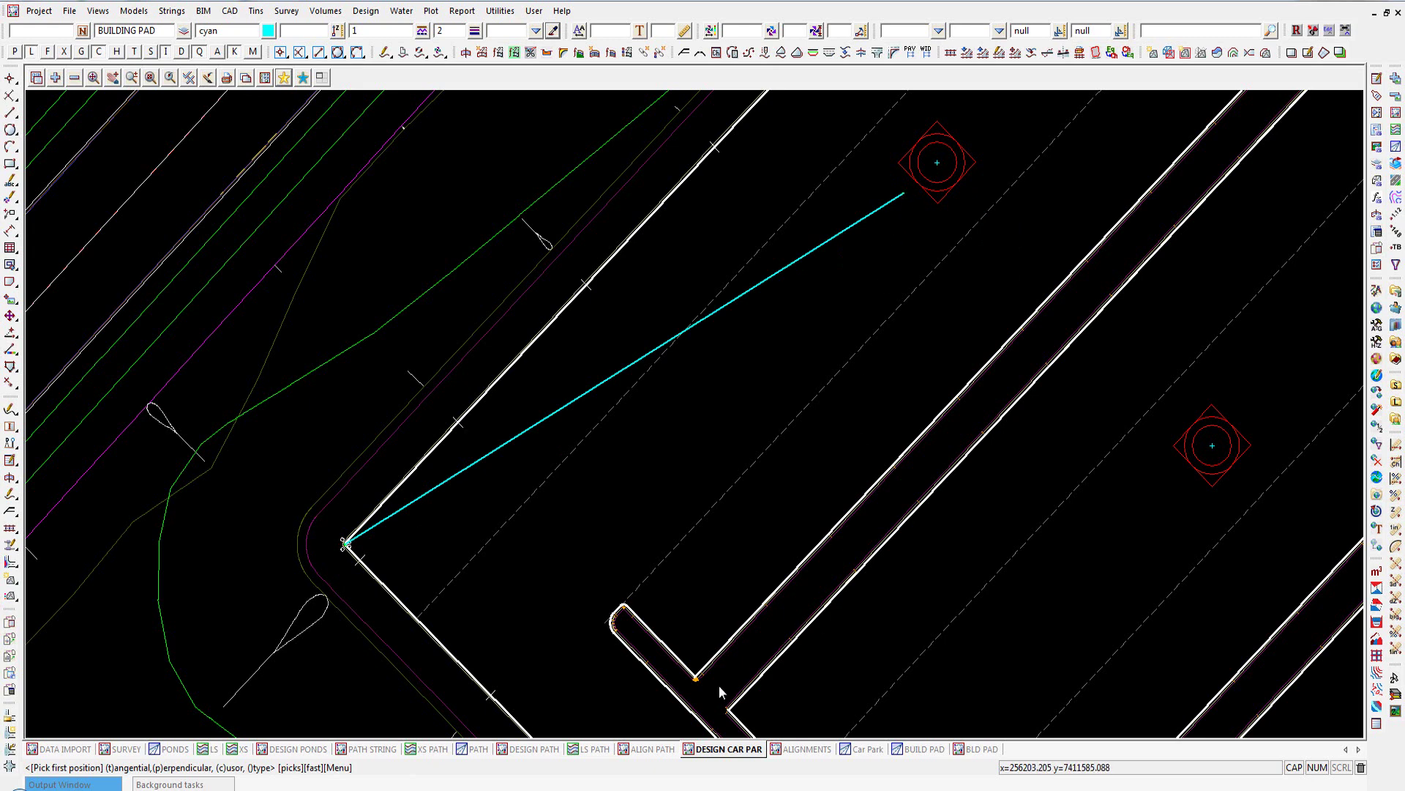
- Draw a second line from the inner corner of ISLAND 1's south-west end to just below the same red diamond symbol
scroll(719, 685, up, 5)
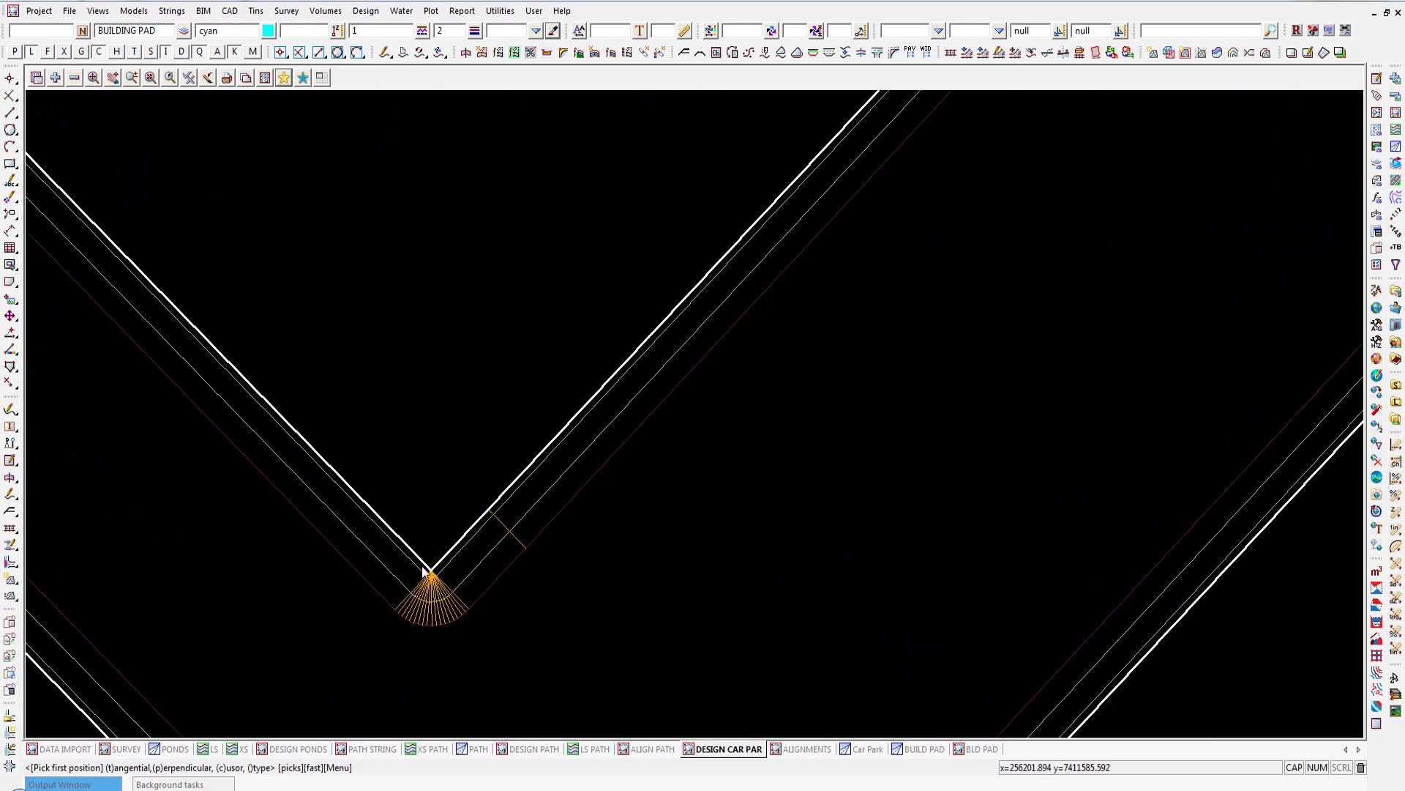
click(431, 574)
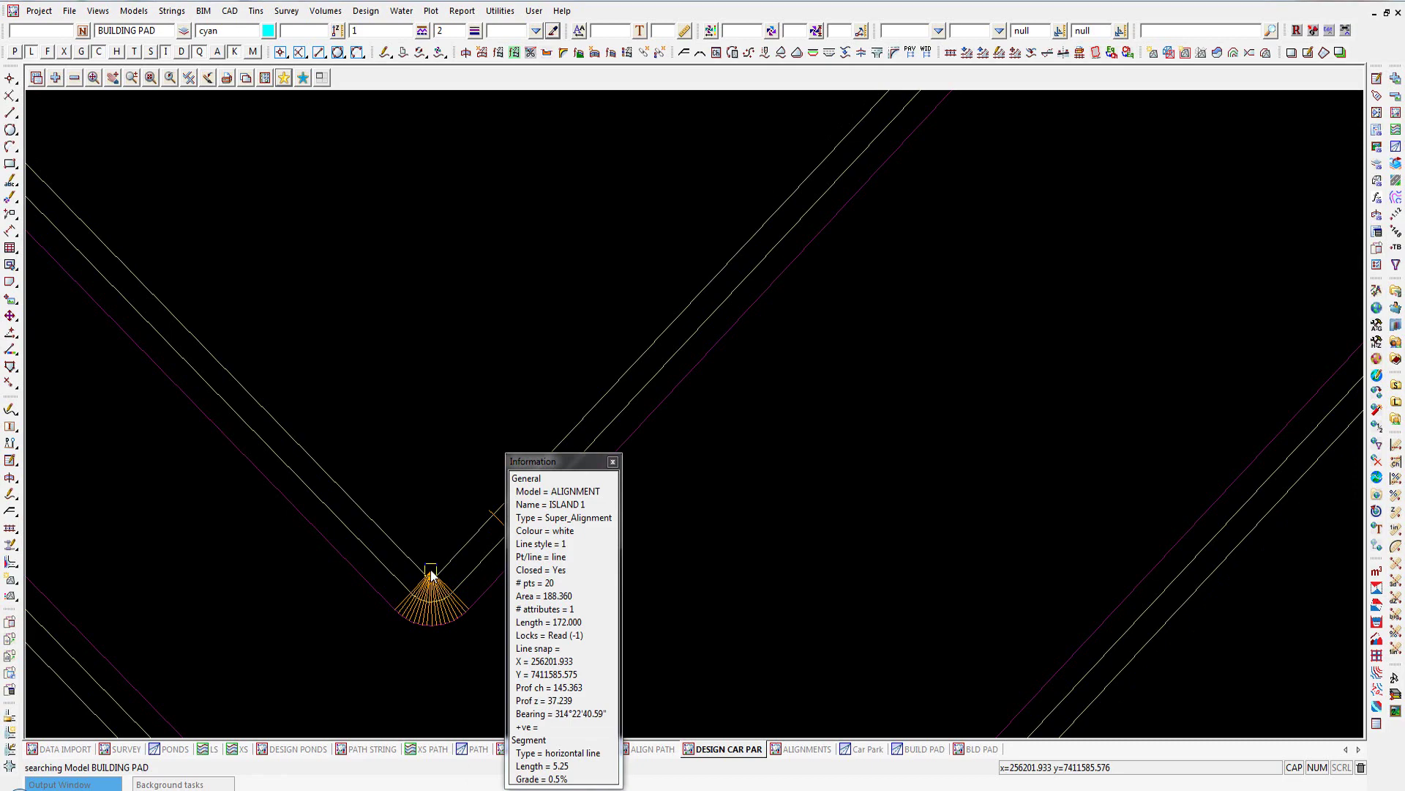
click(432, 574)
scroll(424, 578, down, 2)
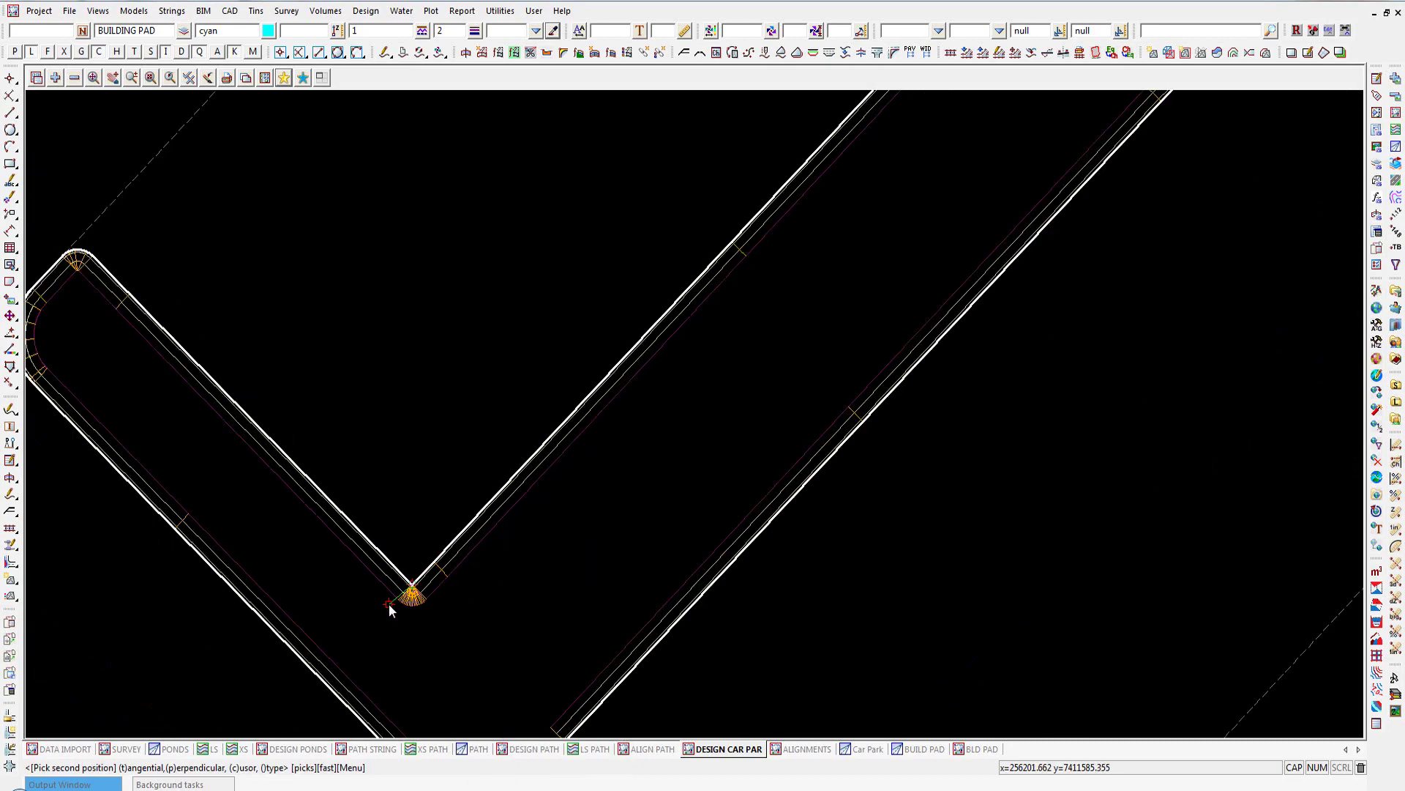
scroll(389, 610, down, 4)
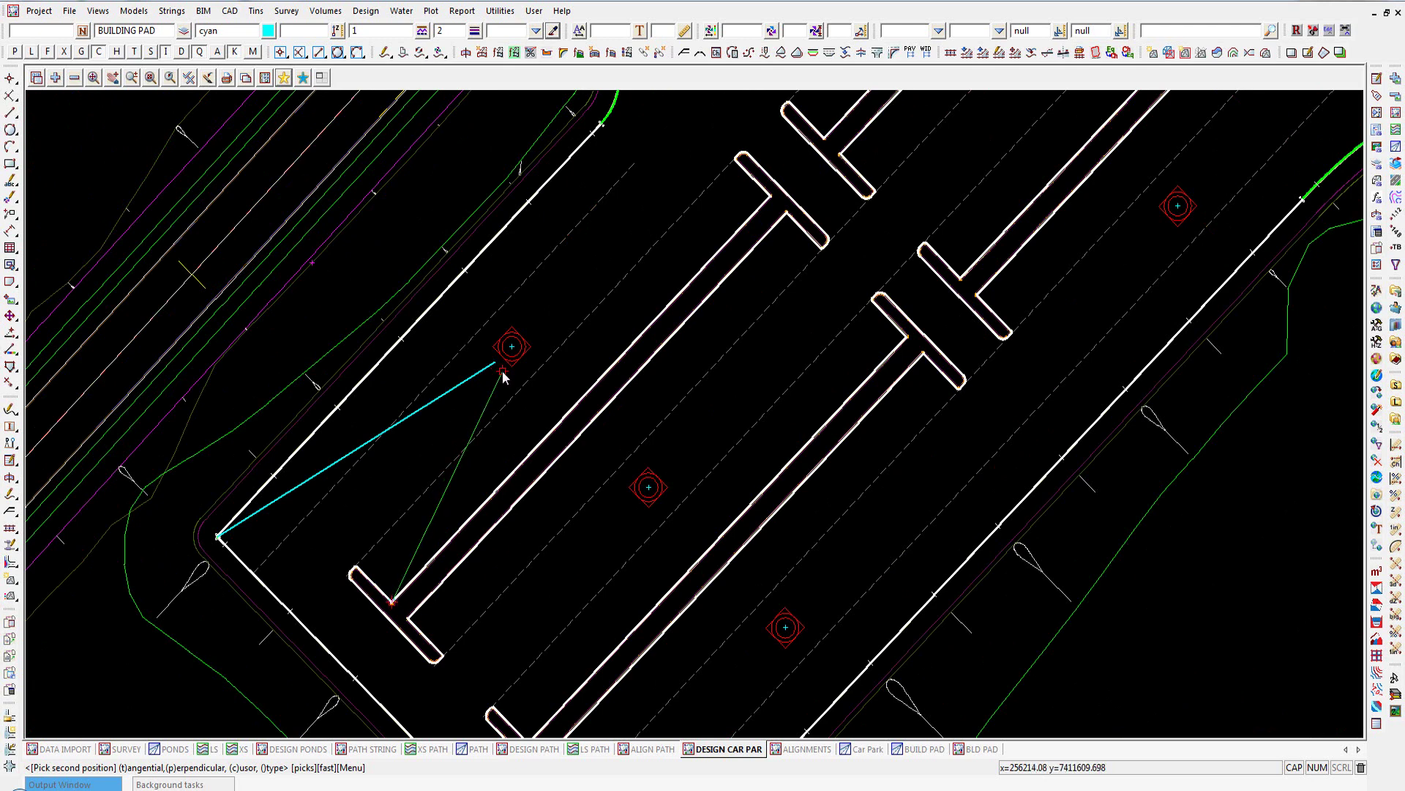
click(503, 373)
click(503, 373)
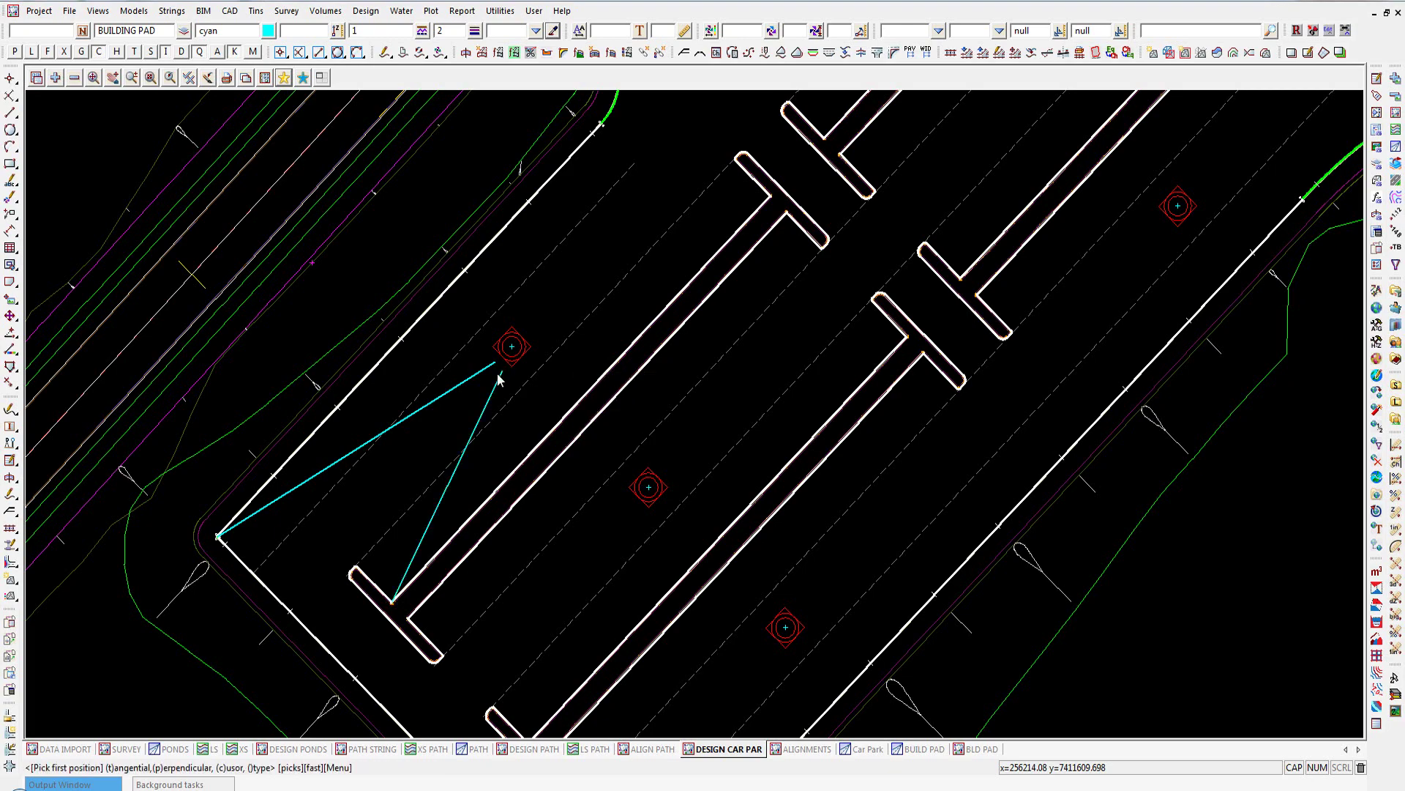
- Draw a third line from the green kerb arc near its junction with the car park's north-west edge to just above the red diamond symbol
scroll(606, 377, down, 3)
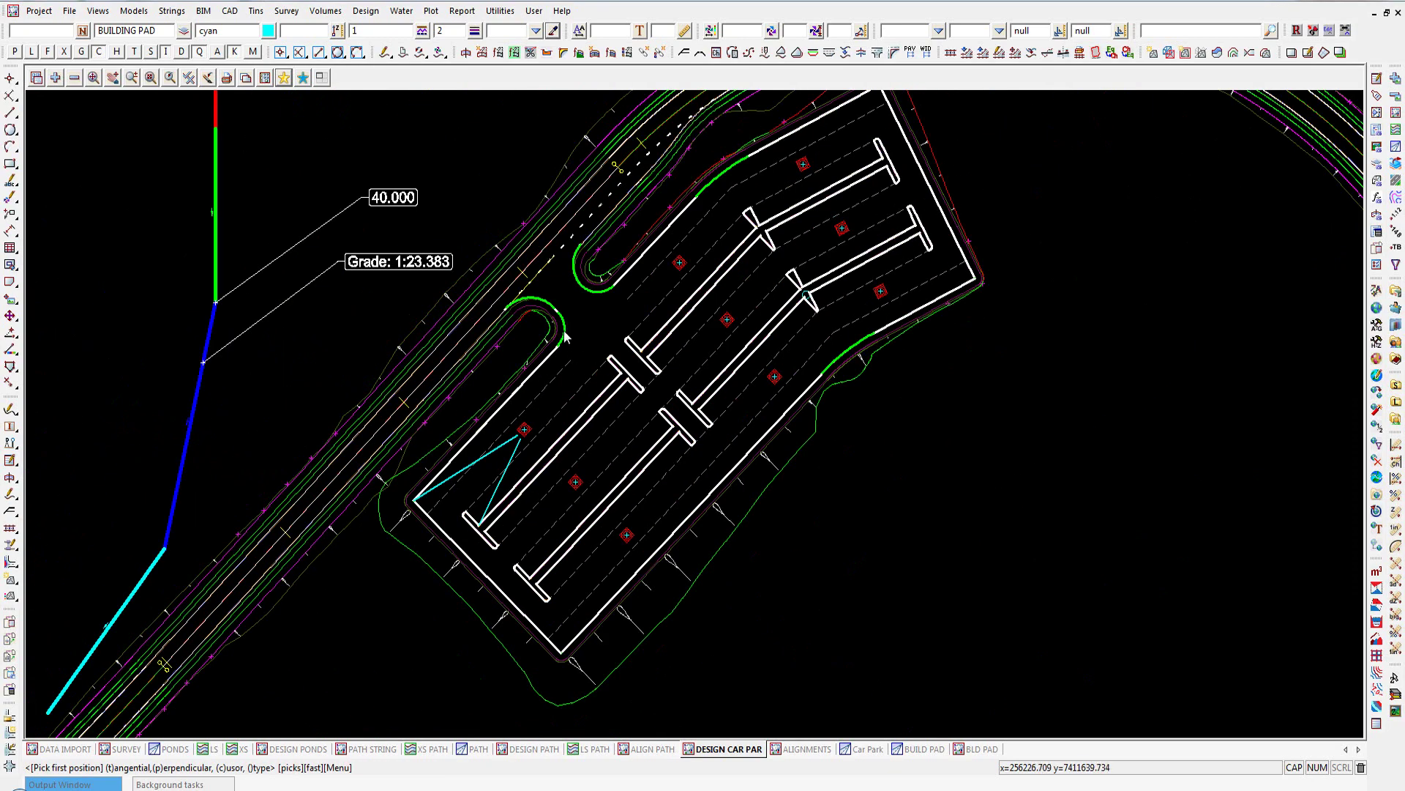
scroll(568, 346, up, 5)
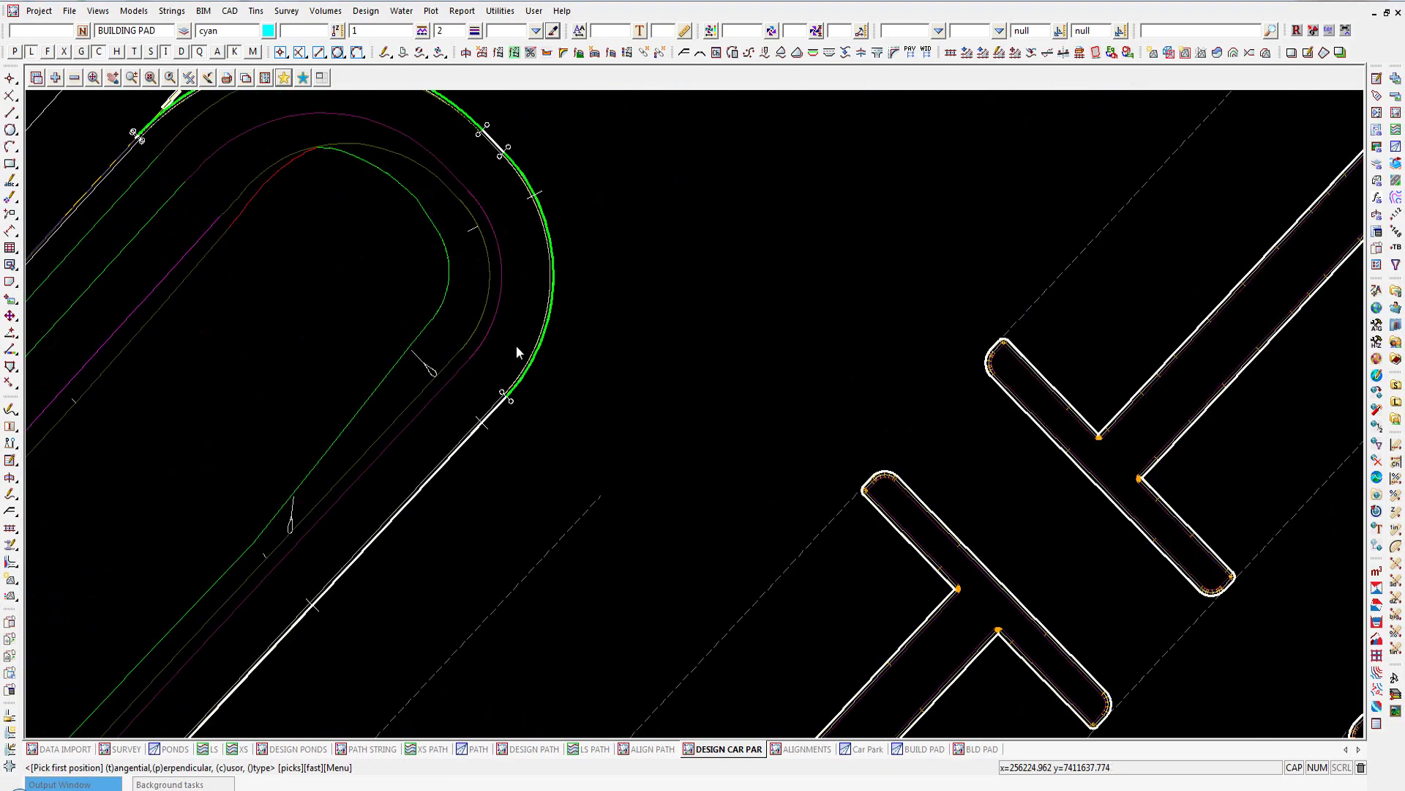
scroll(551, 383, up, 4)
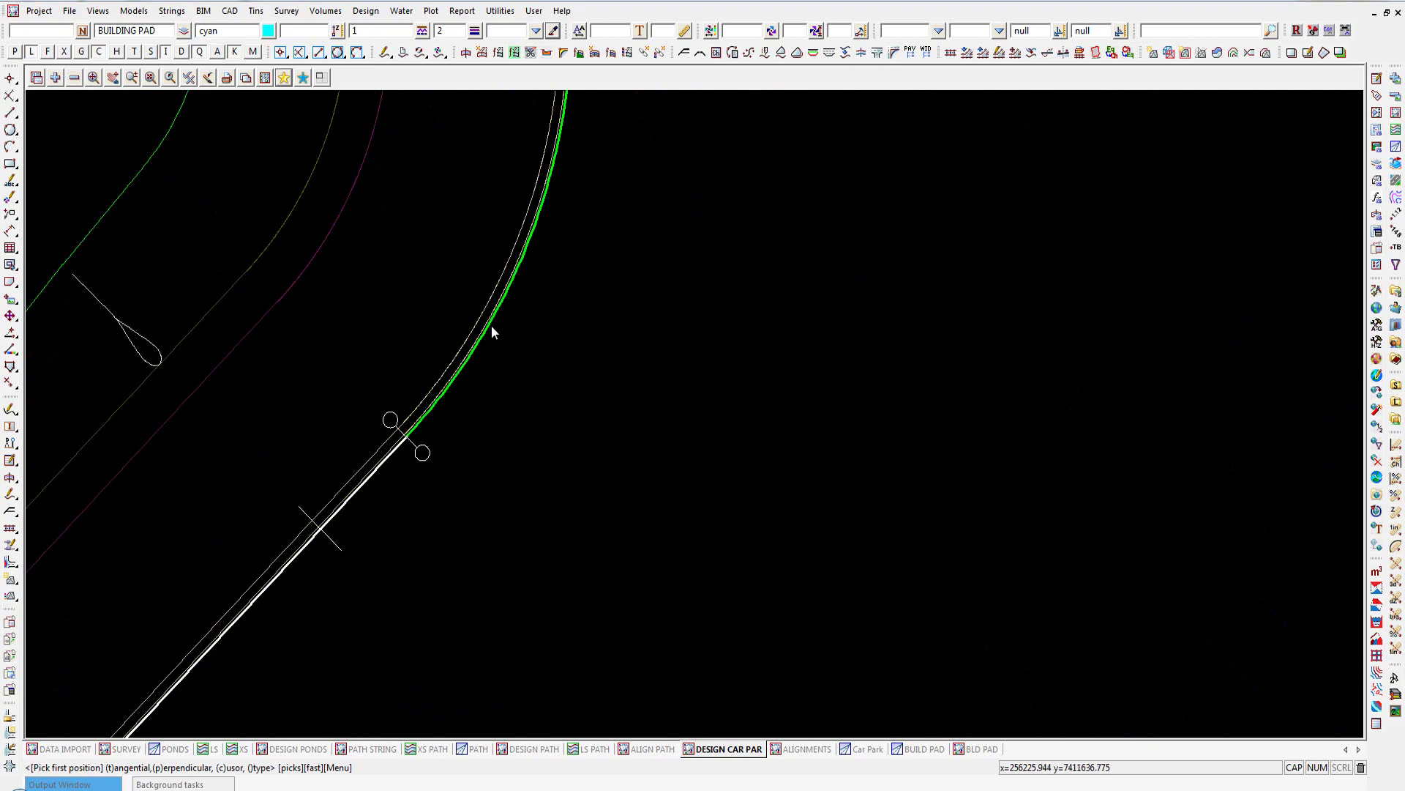
click(492, 327)
click(491, 327)
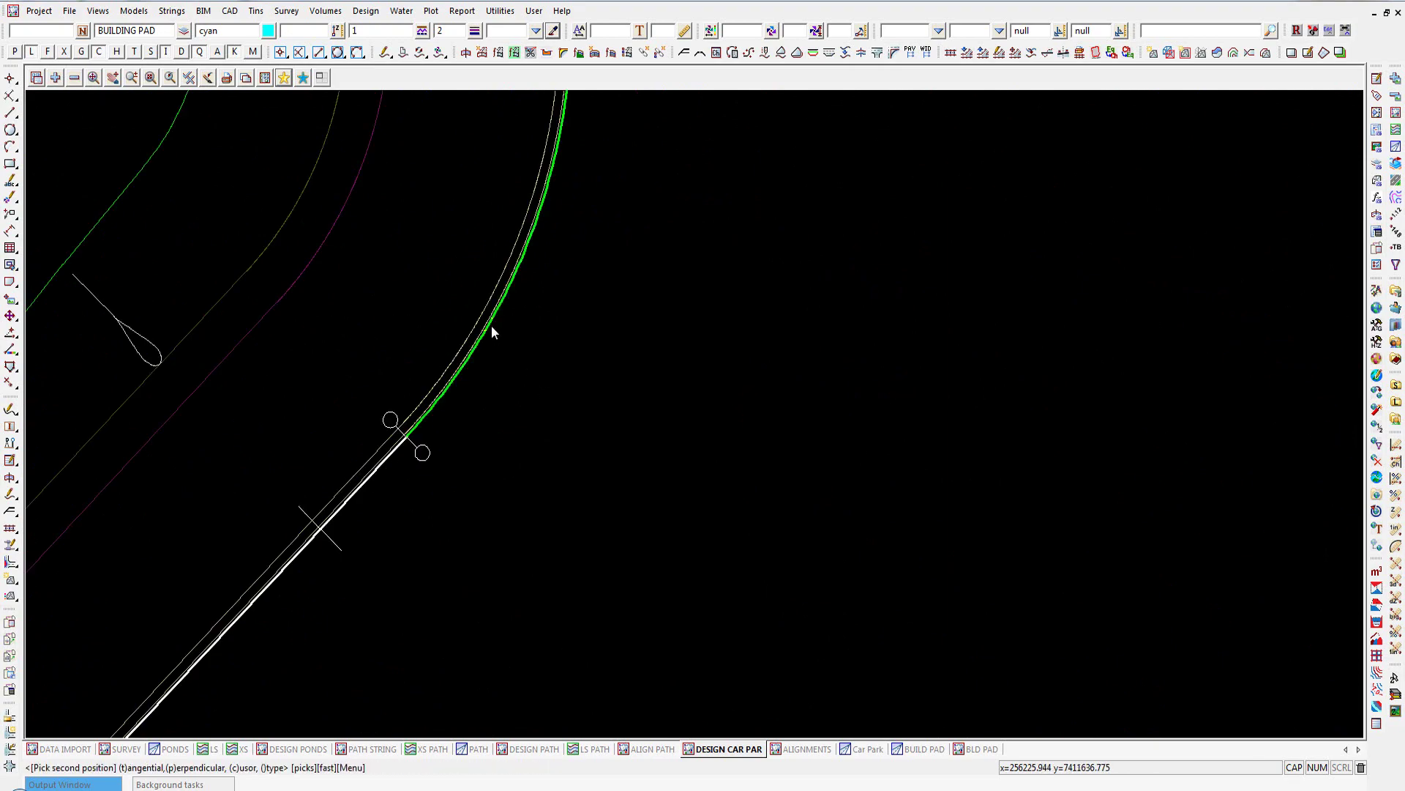
scroll(491, 327, down, 8)
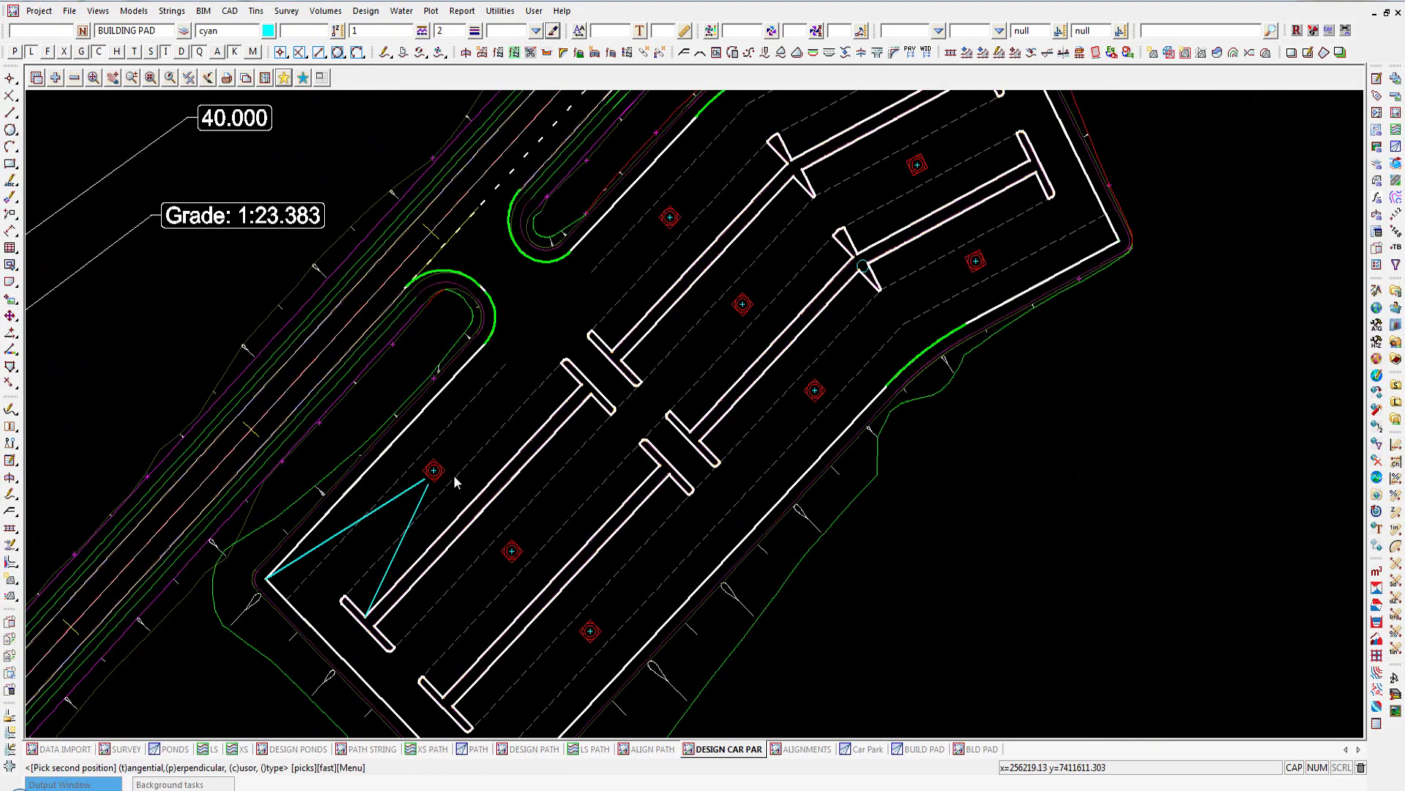
scroll(443, 458, up, 3)
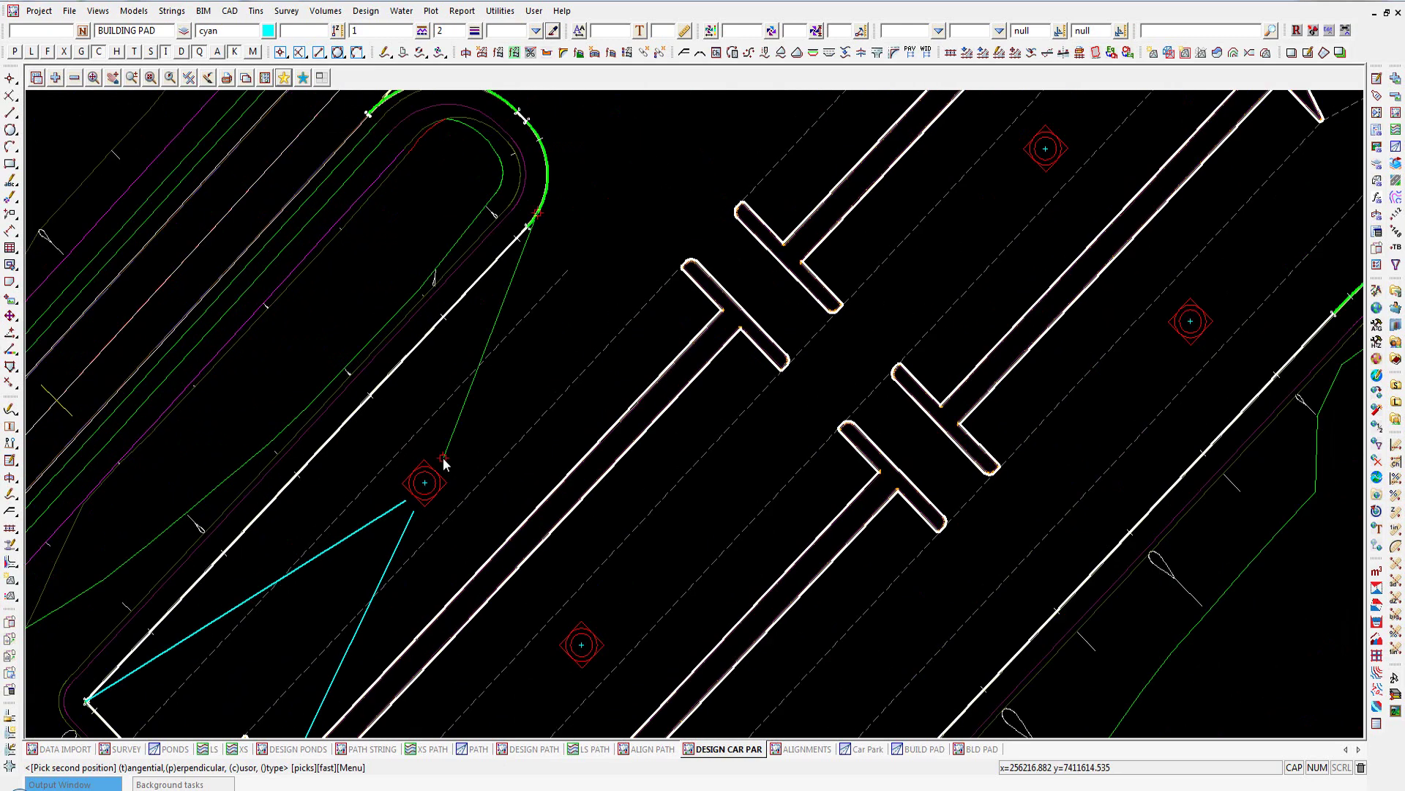
scroll(442, 459, up, 3)
click(428, 476)
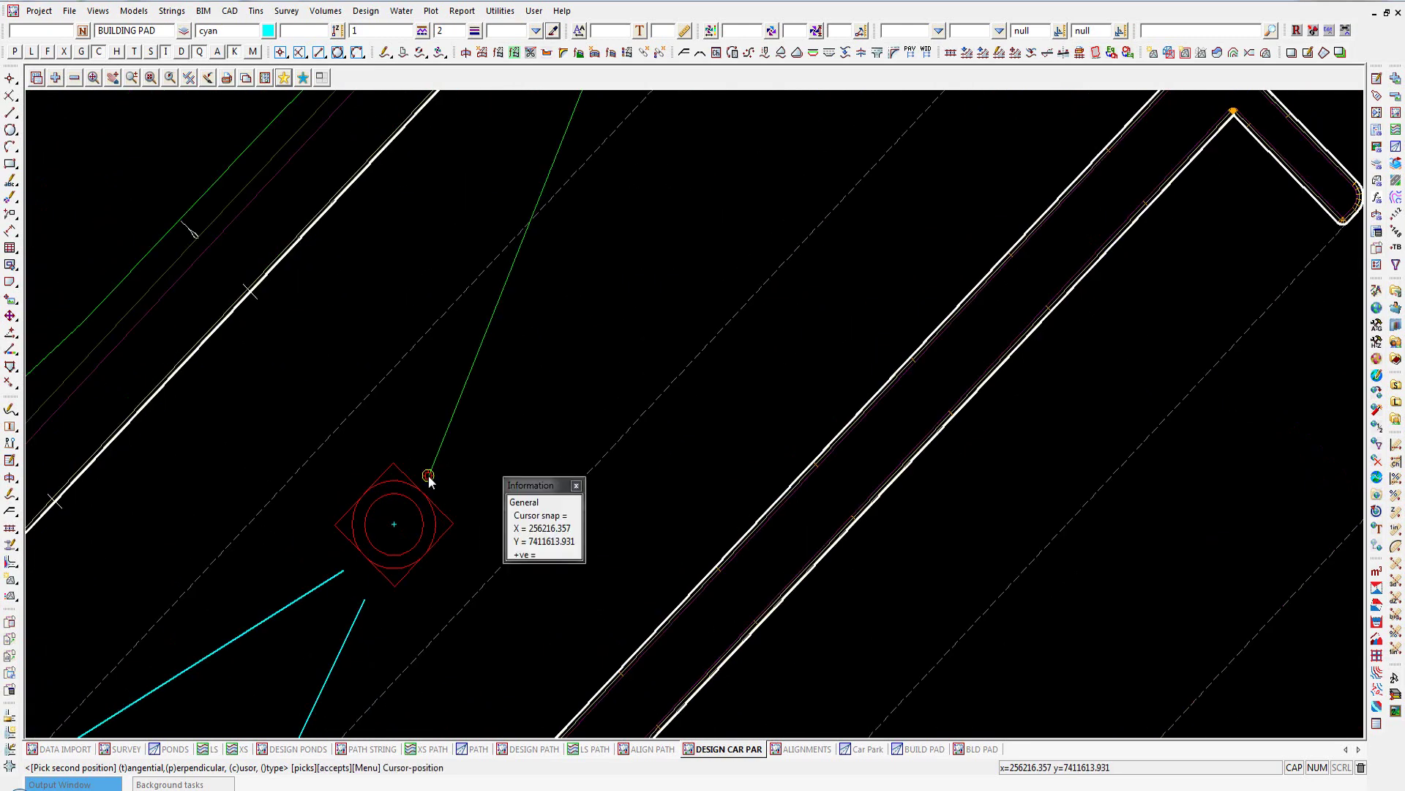
- Draw a fourth line from the inner corner of ISLAND 1's north-east end to just beside the same red diamond symbol
scroll(578, 450, down, 2)
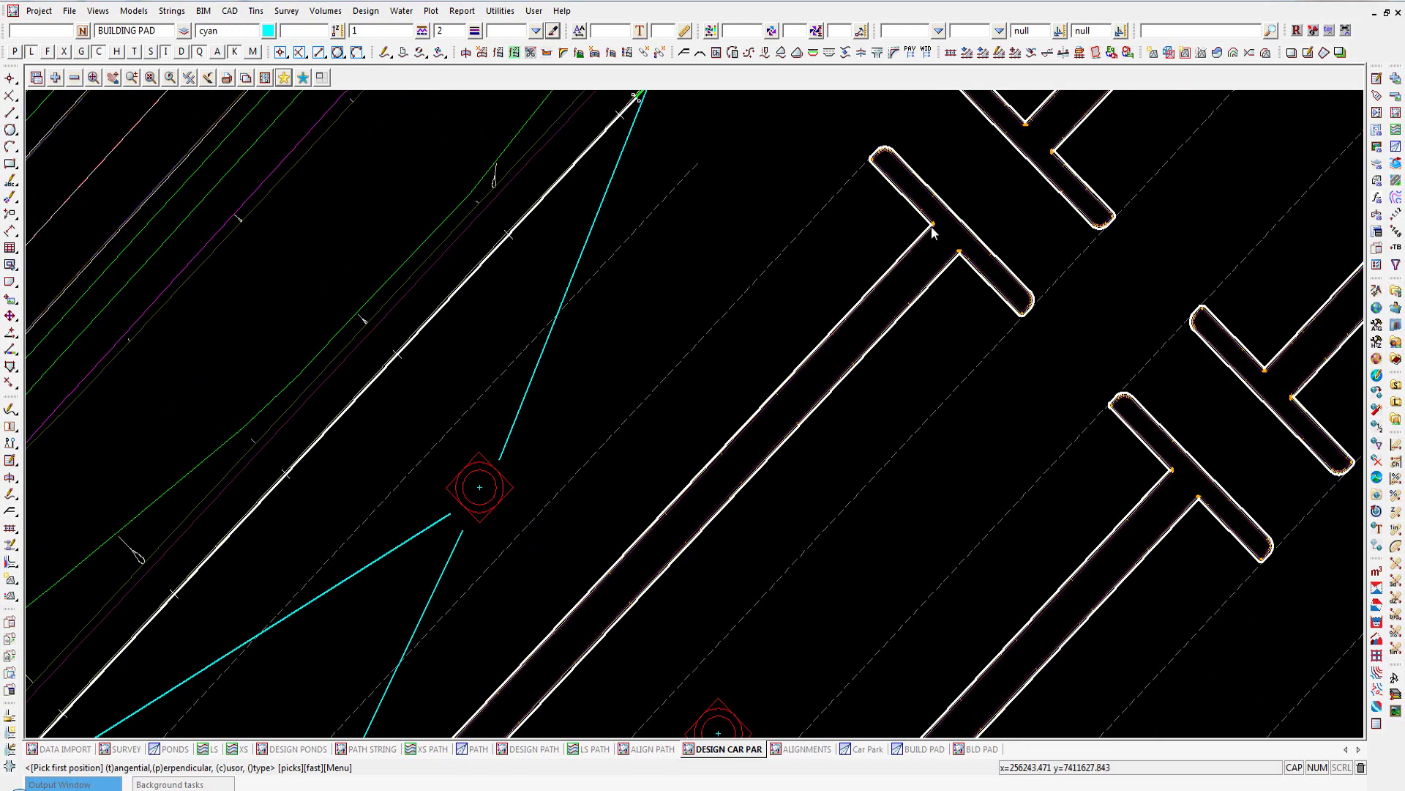
scroll(933, 226, up, 4)
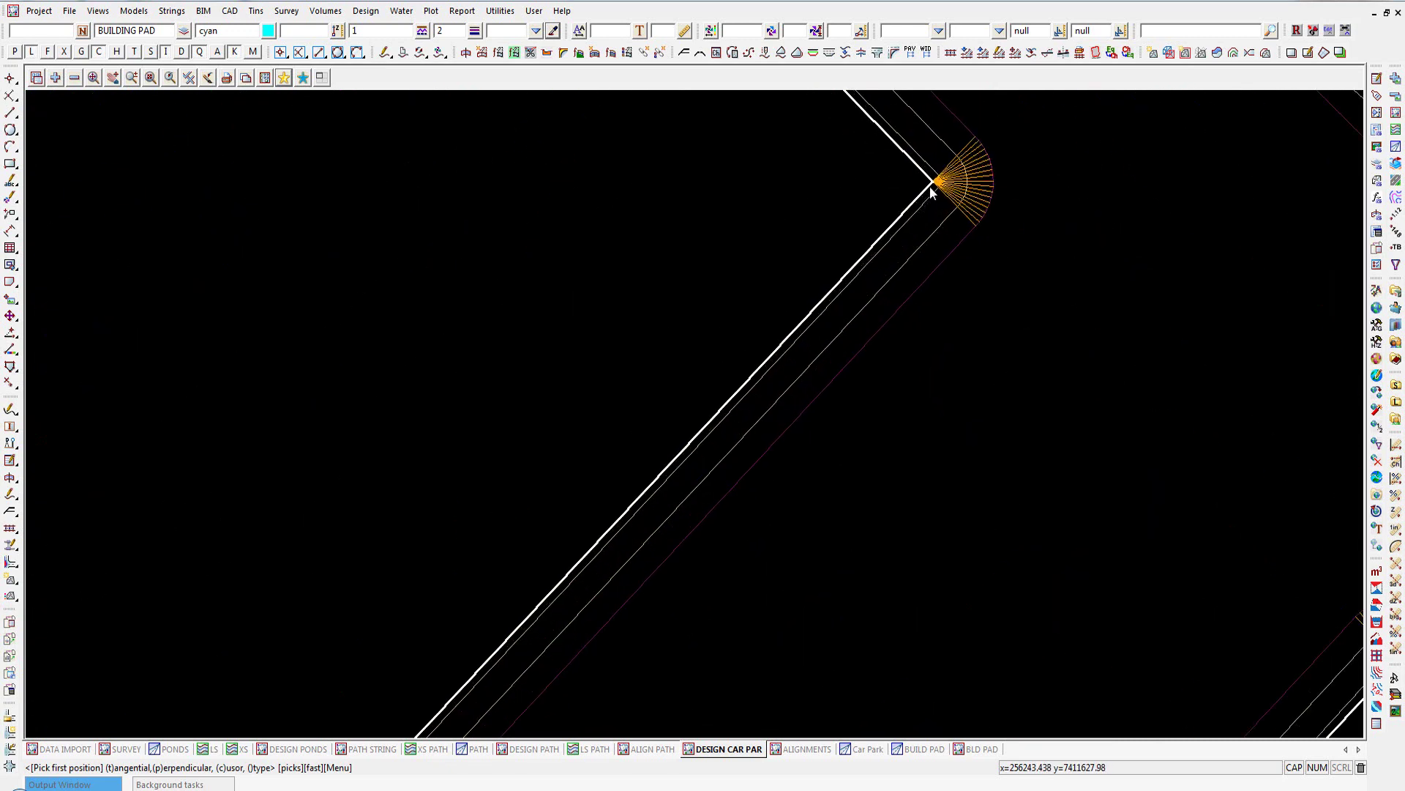
click(930, 182)
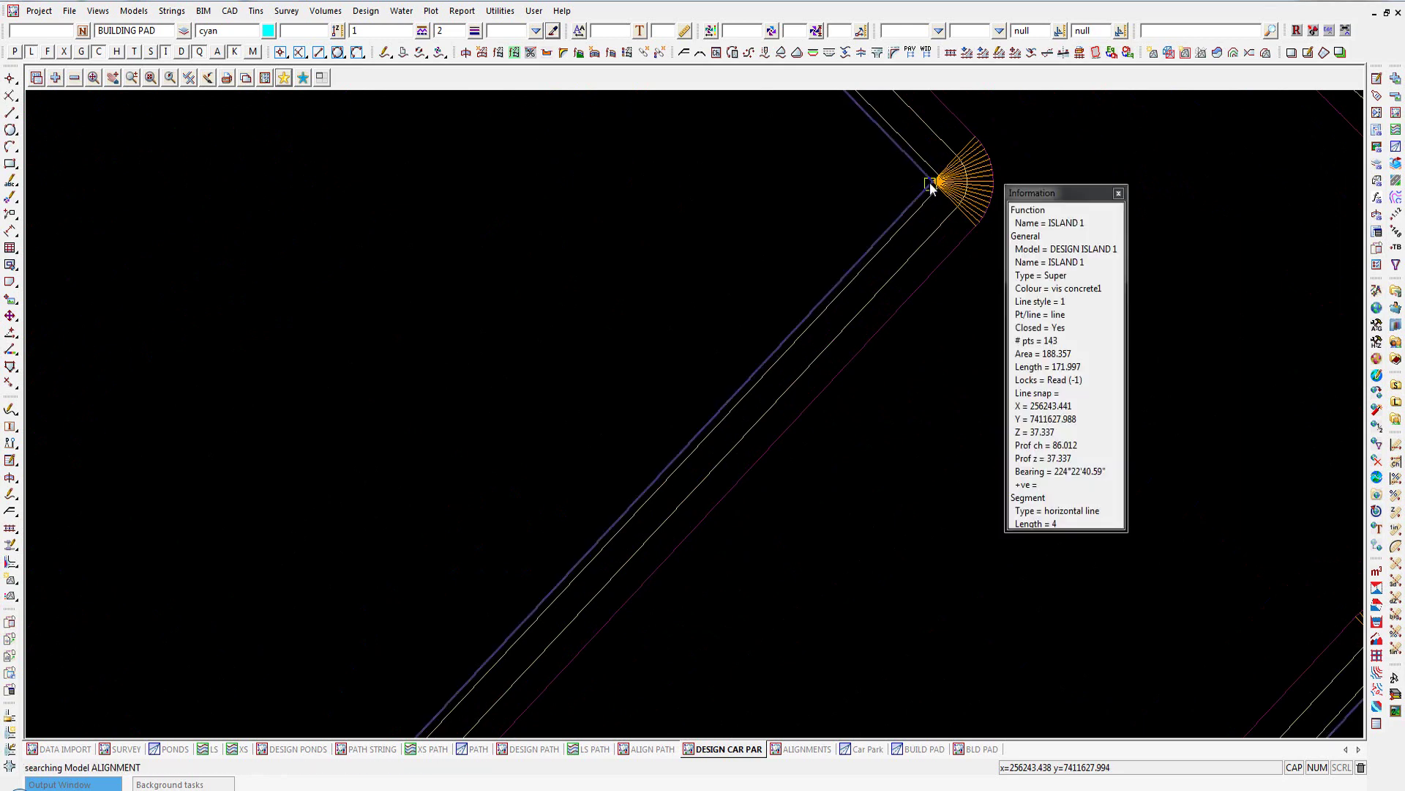
middle_click(929, 182)
scroll(930, 195, down, 2)
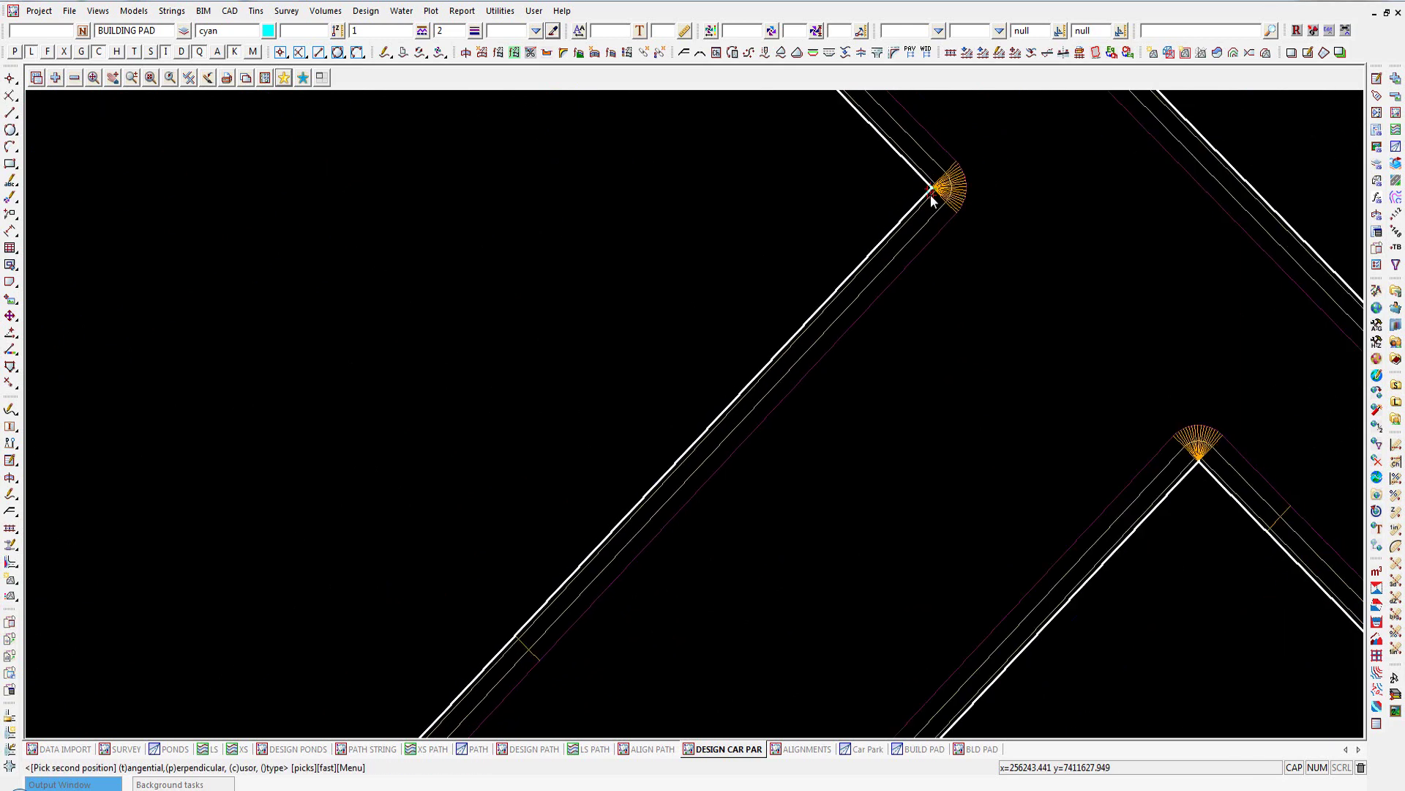
scroll(930, 196, down, 2)
scroll(757, 286, down, 2)
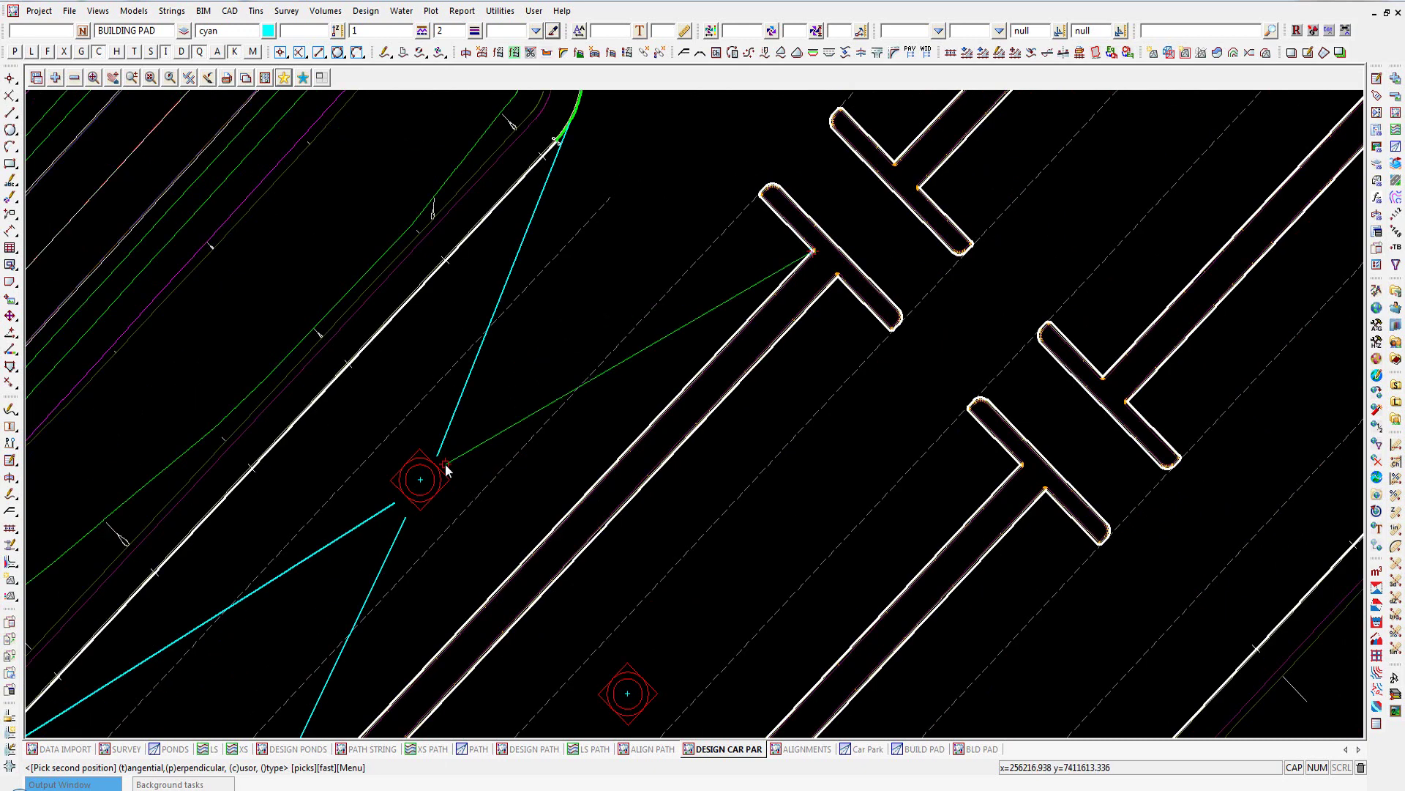
click(445, 463)
middle_click(445, 469)
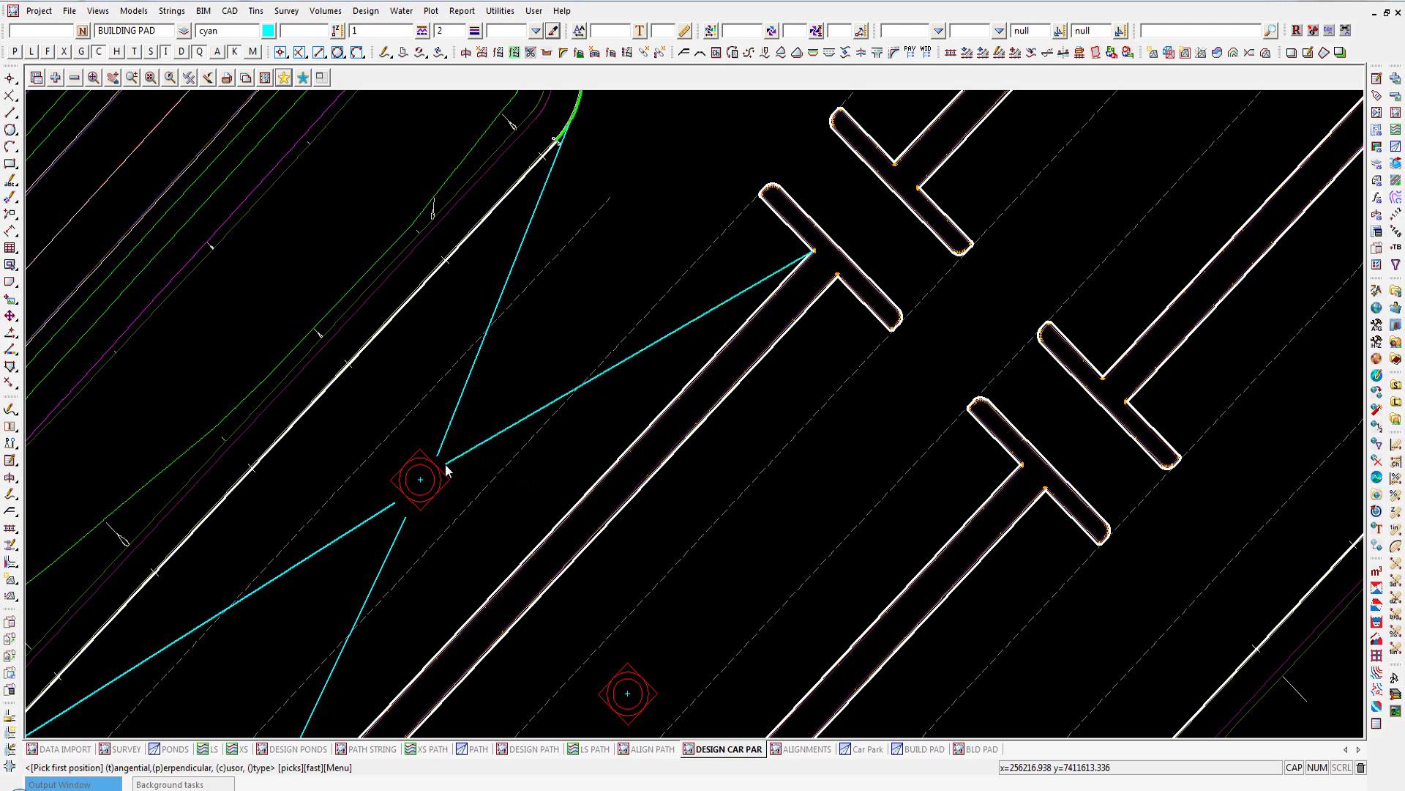
- Start Allotment Pad Edit and pick the line running from the car park's west corner to the diamond symbol
ctrl+middle_click(445, 463)
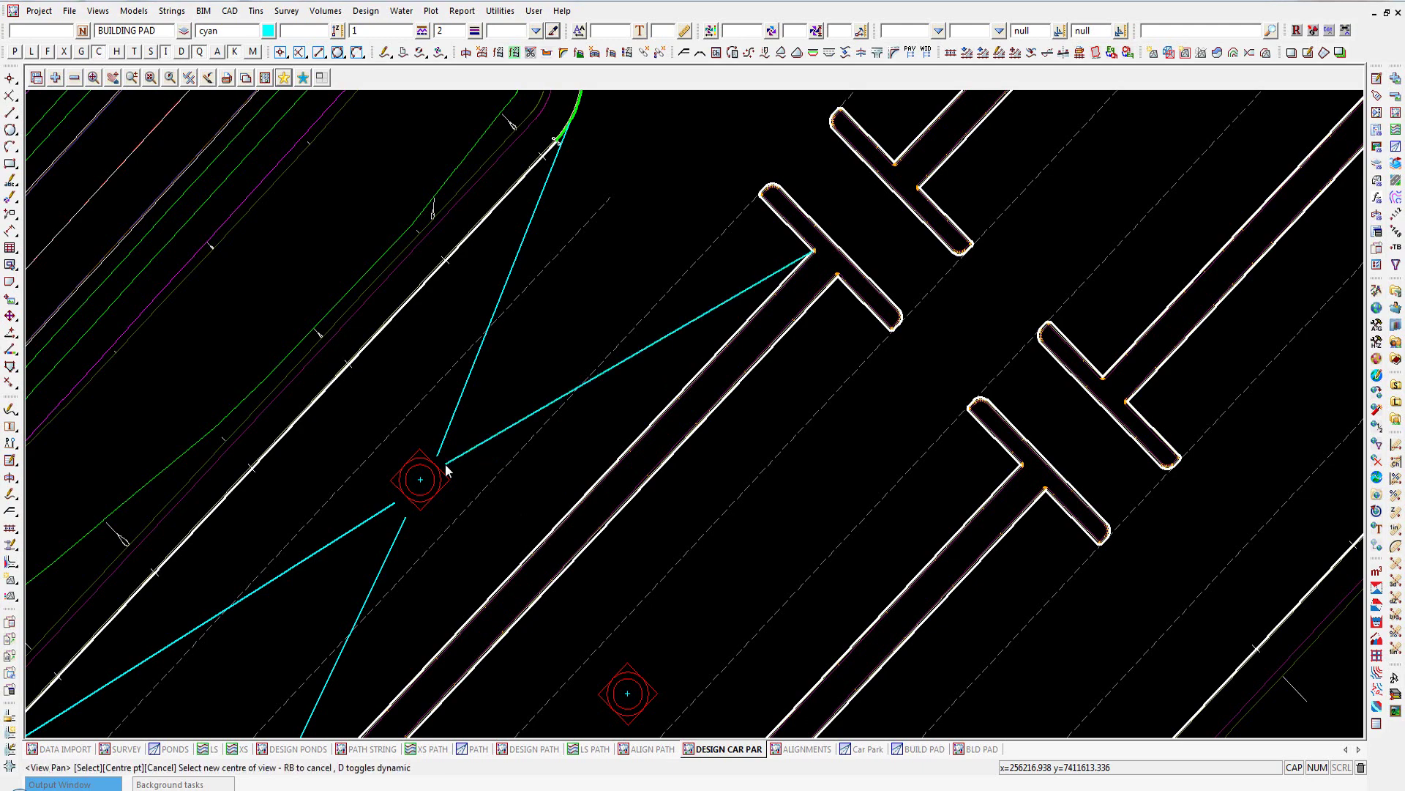
scroll(898, 419, down, 1)
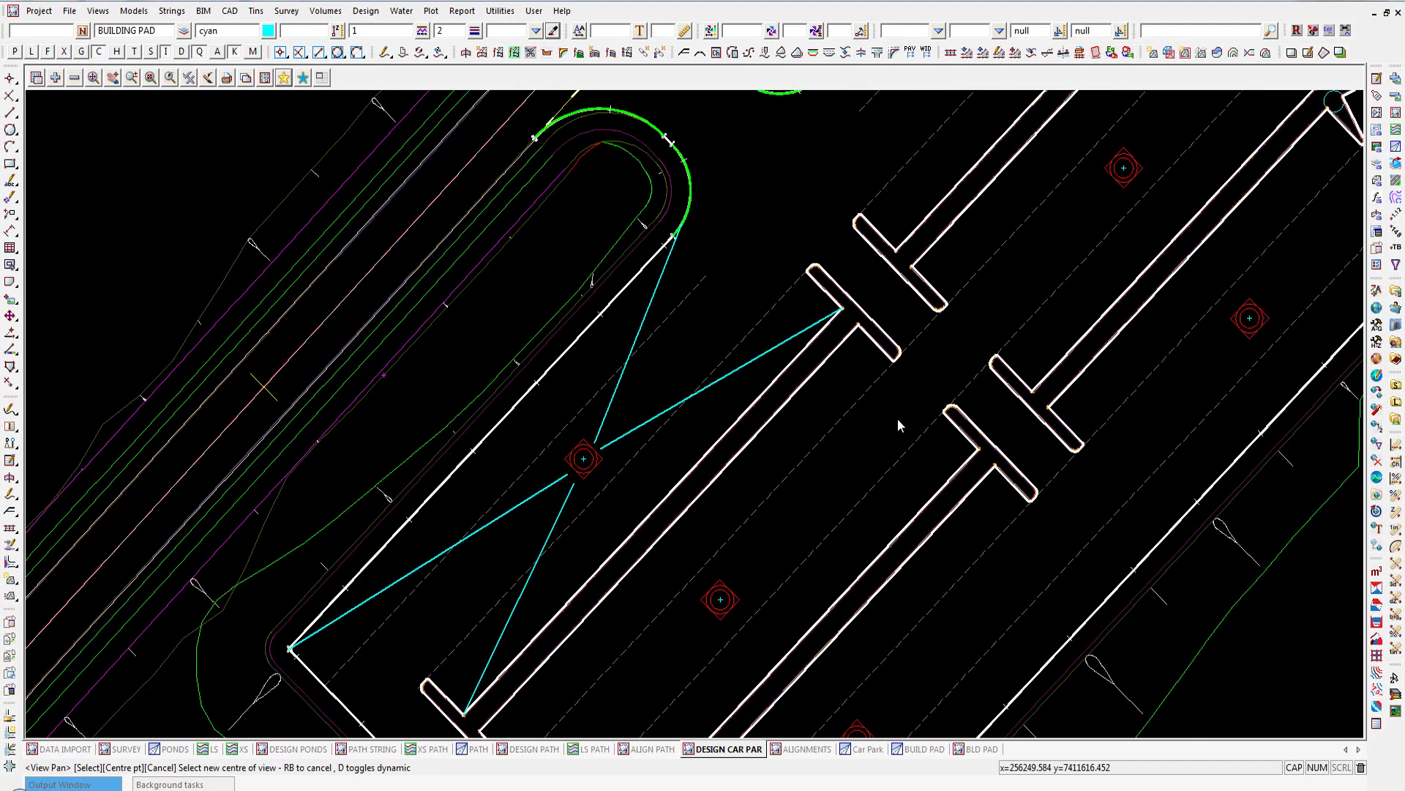
scroll(928, 423, down, 1)
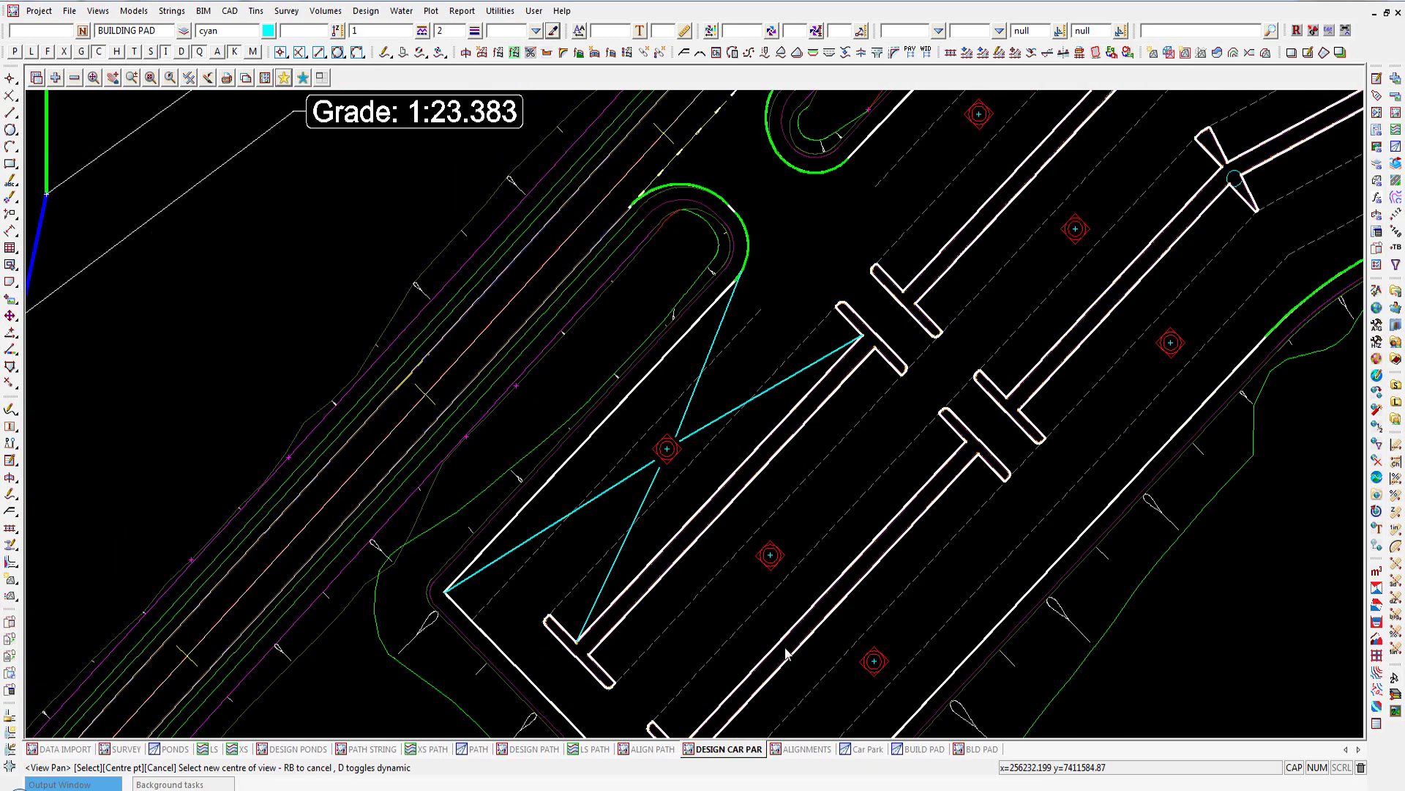
scroll(787, 654, up, 1)
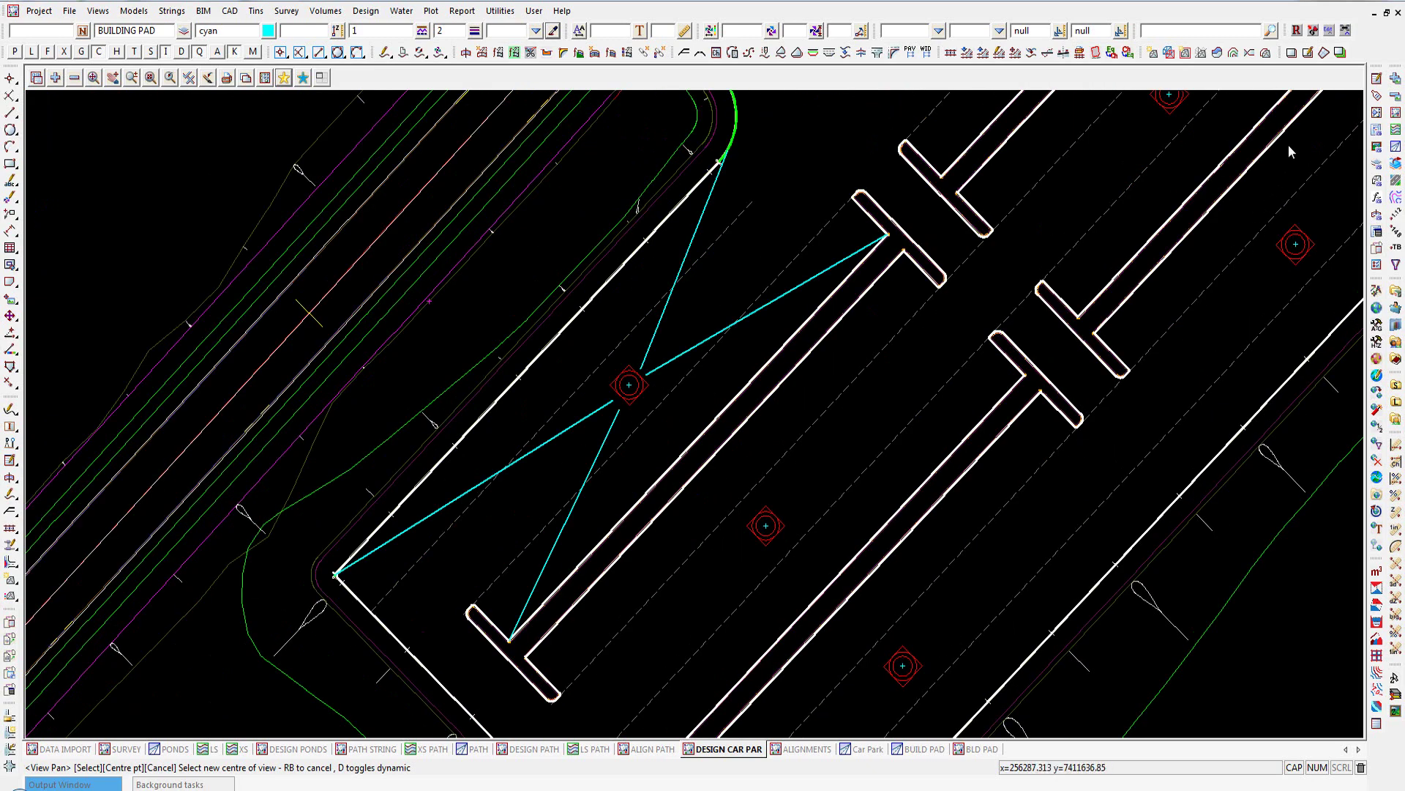
click(1308, 52)
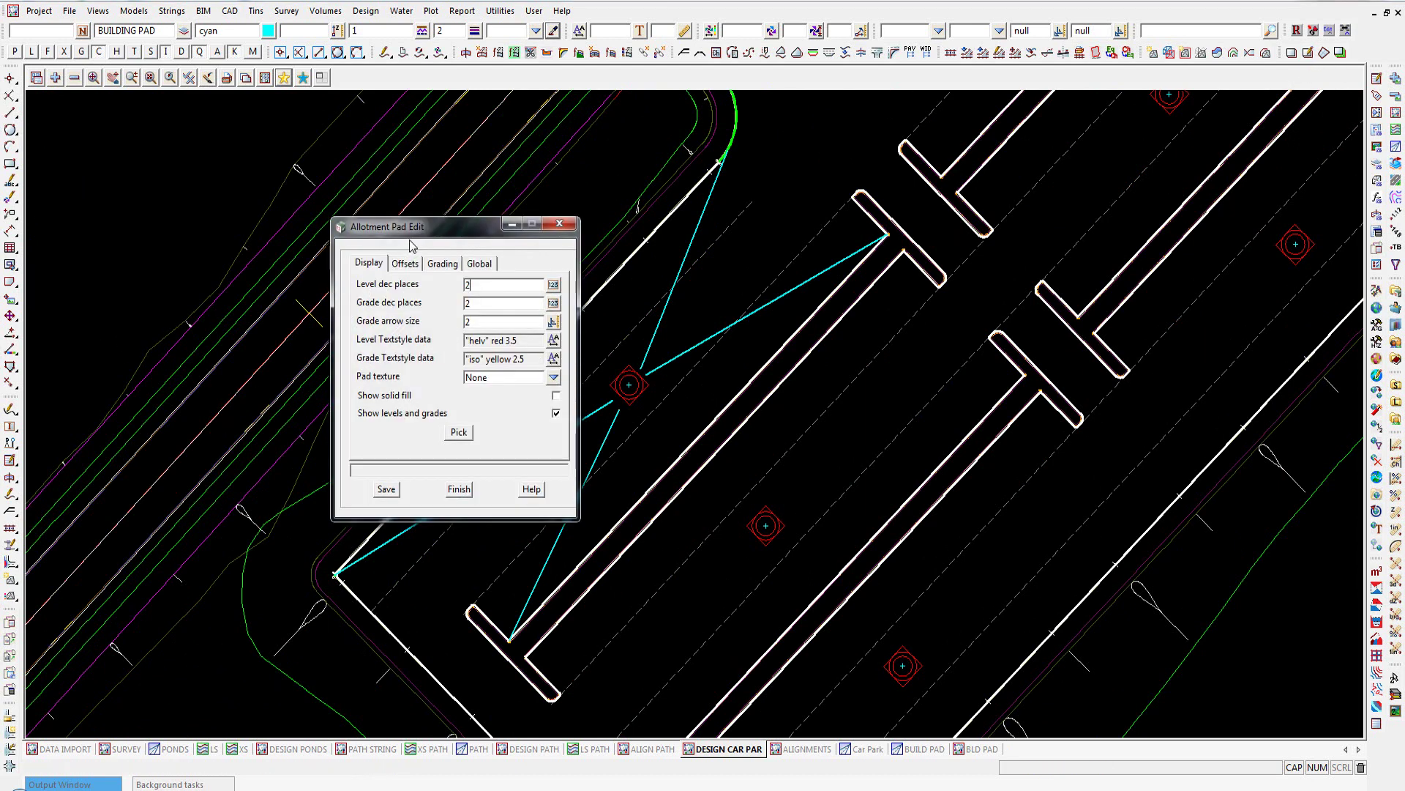
drag(411, 227, 125, 123)
click(166, 323)
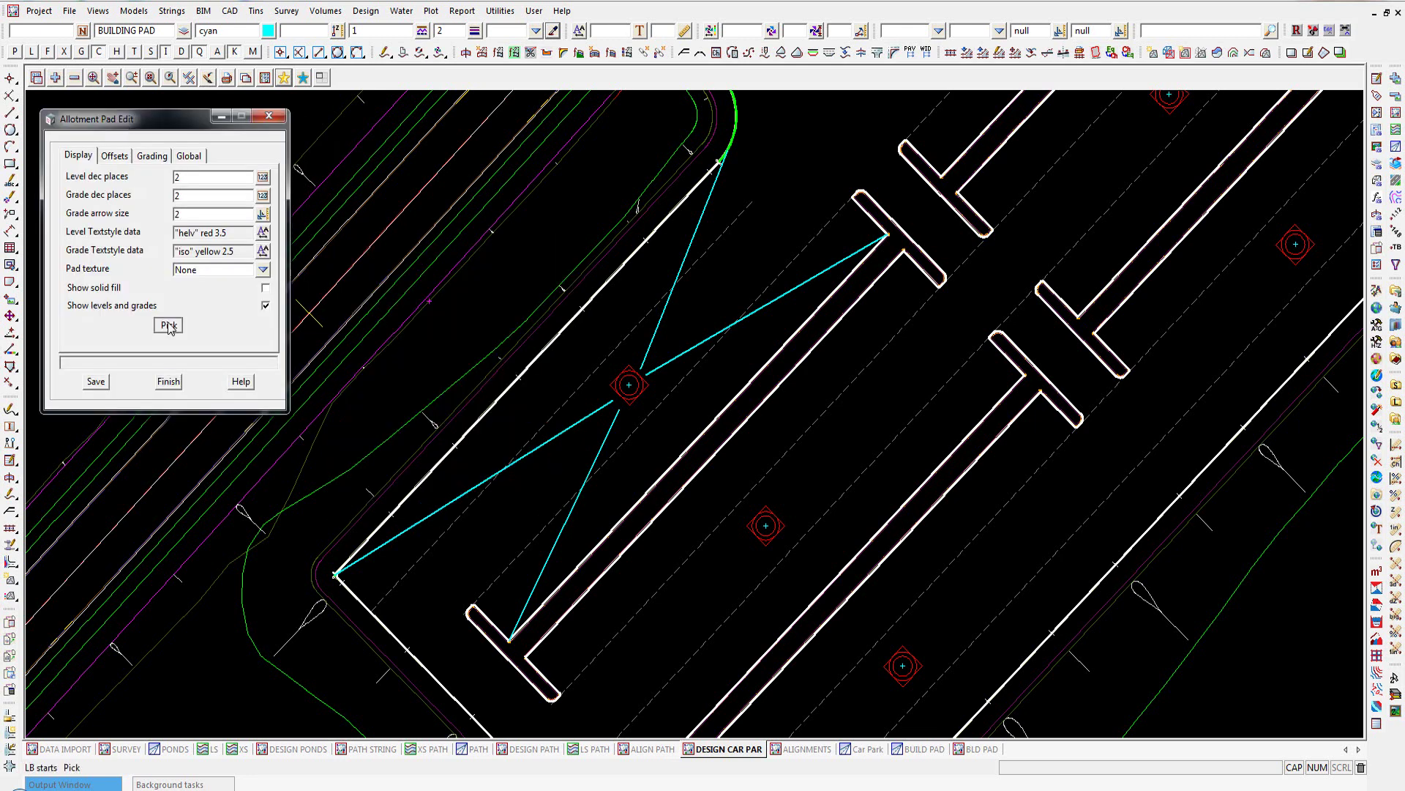
click(448, 499)
click(448, 500)
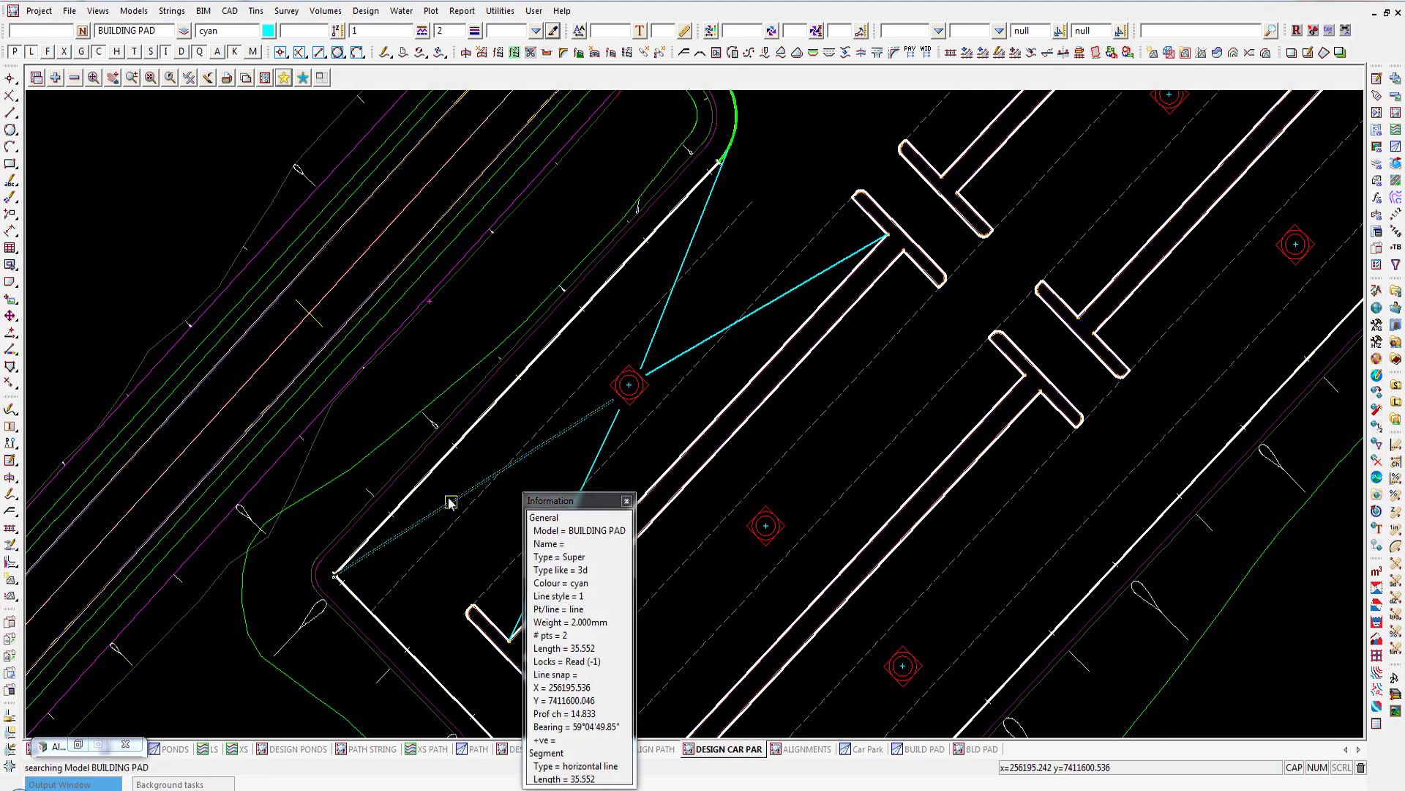
middle_click(450, 502)
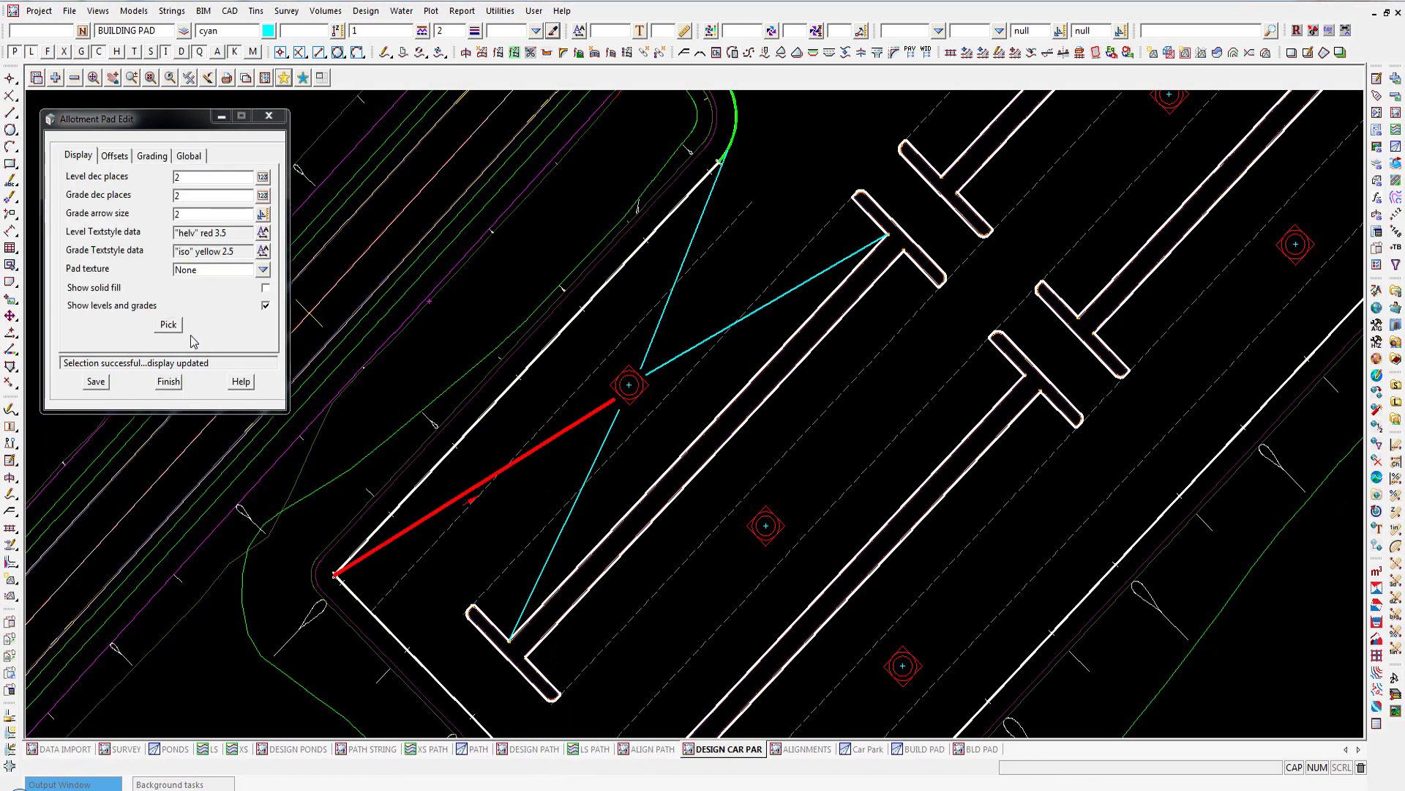
- Pick the remaining three lines around the diamond symbol for Allotment Pad Edit, one at a time
click(176, 331)
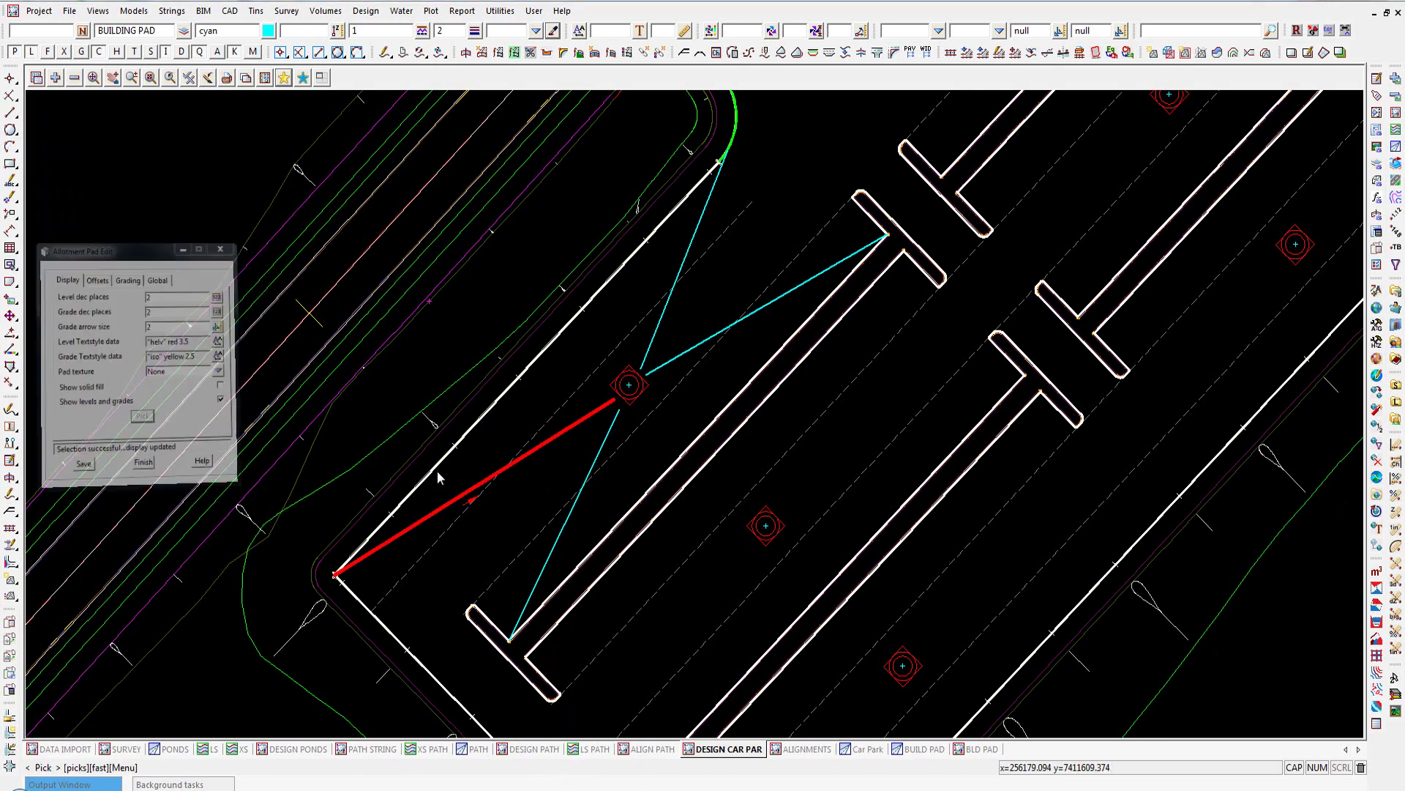
click(567, 524)
middle_click(568, 525)
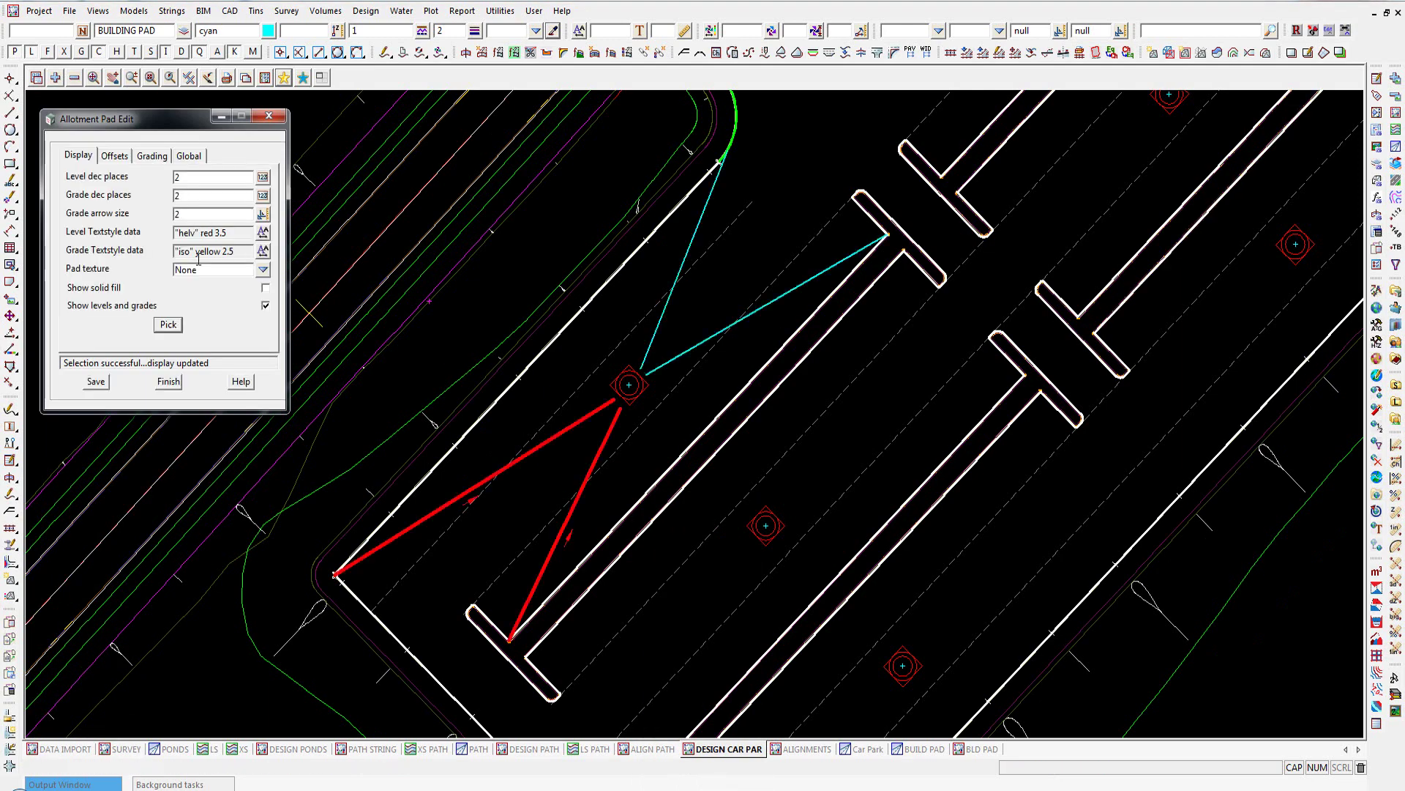
click(168, 324)
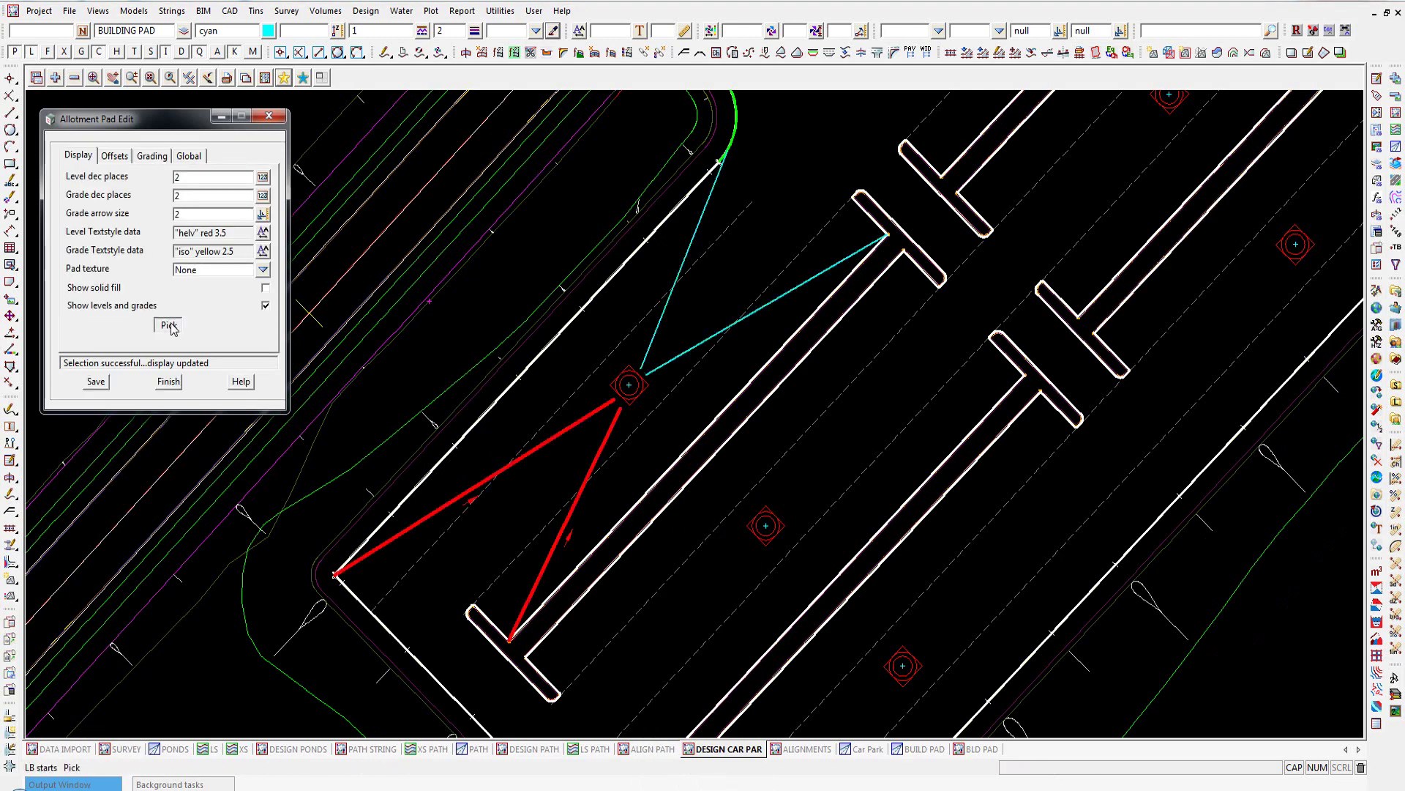
click(692, 246)
middle_click(691, 238)
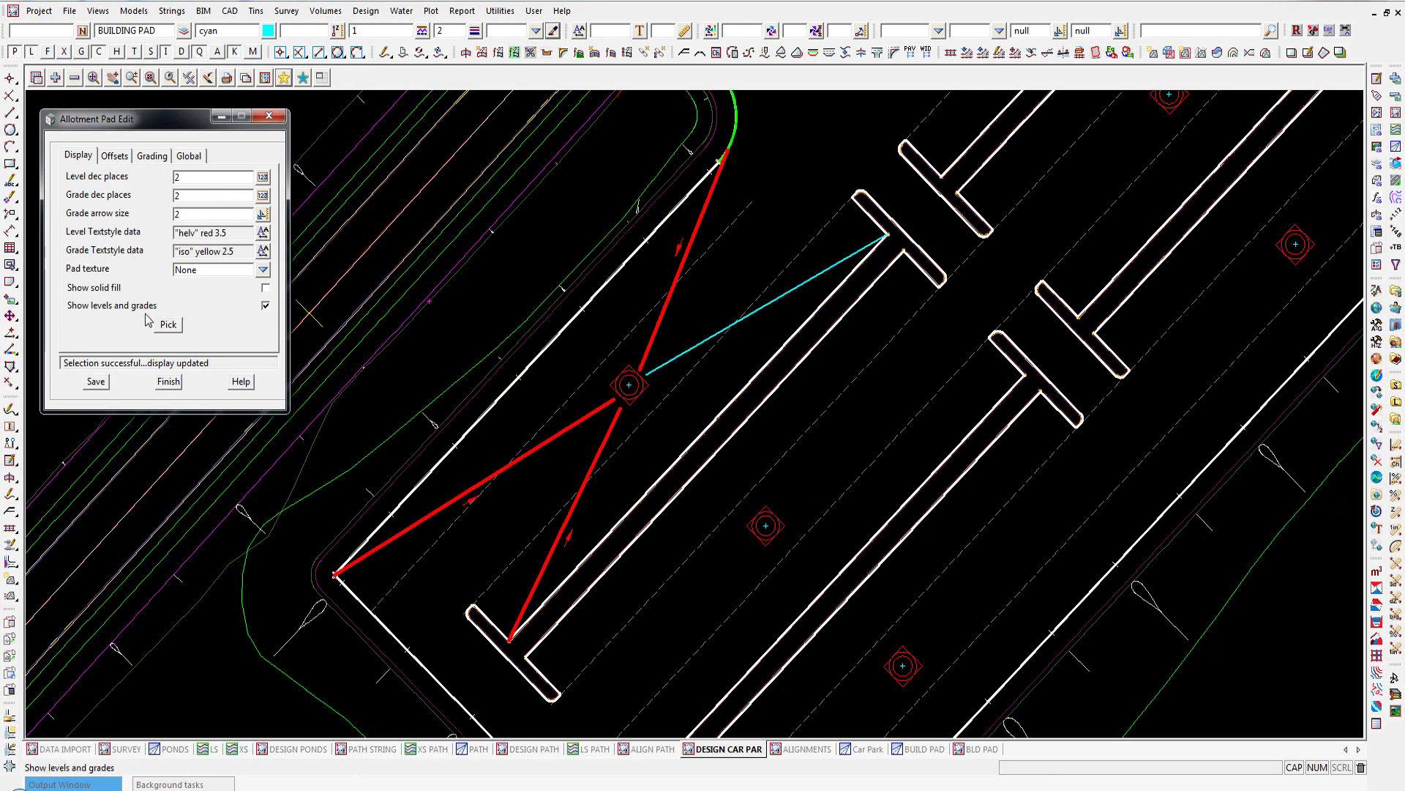
click(170, 326)
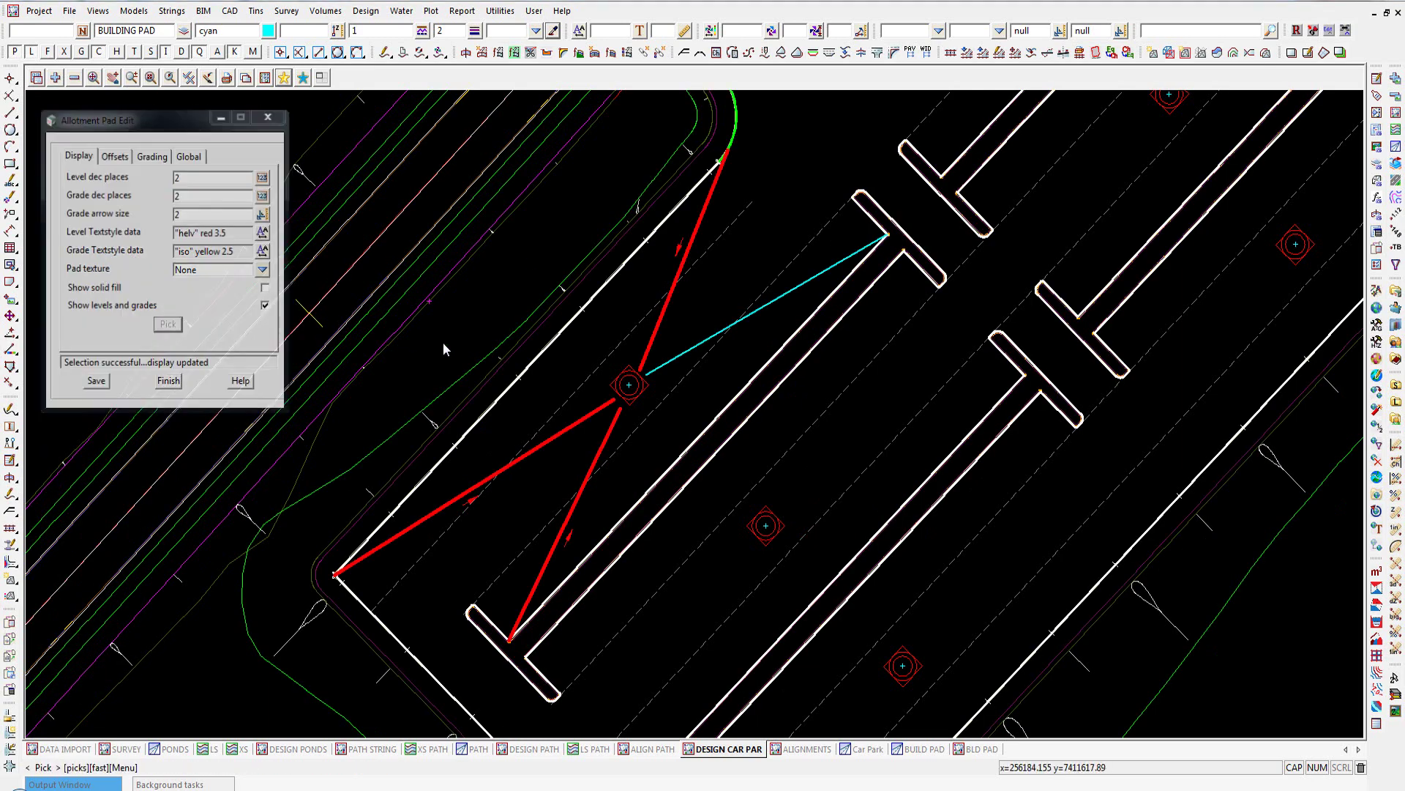
click(694, 354)
middle_click(693, 352)
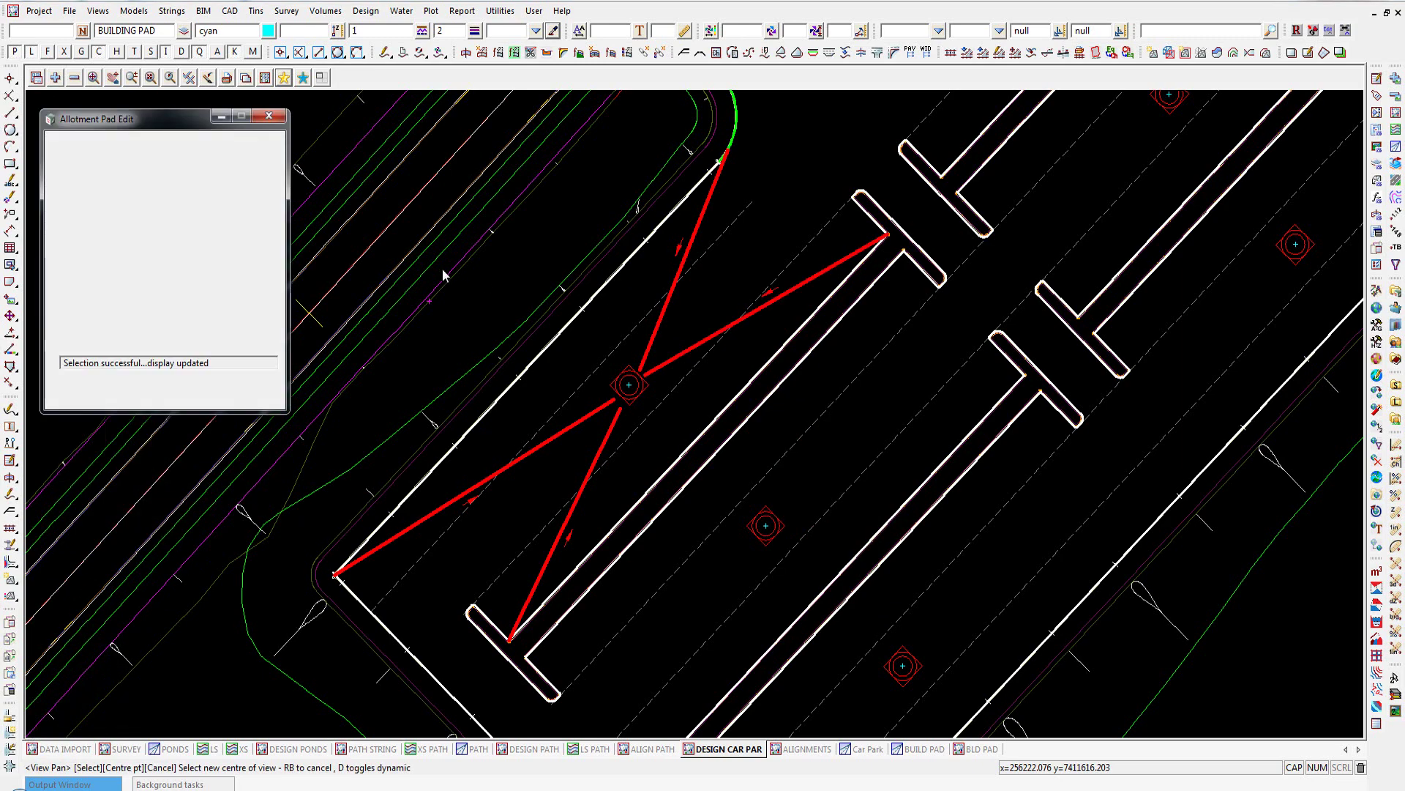
- Turn on string text in the DESIGN CAR PAR view and give the west corner line a negative slope of 1 in 100 with Level and/or grade
click(186, 80)
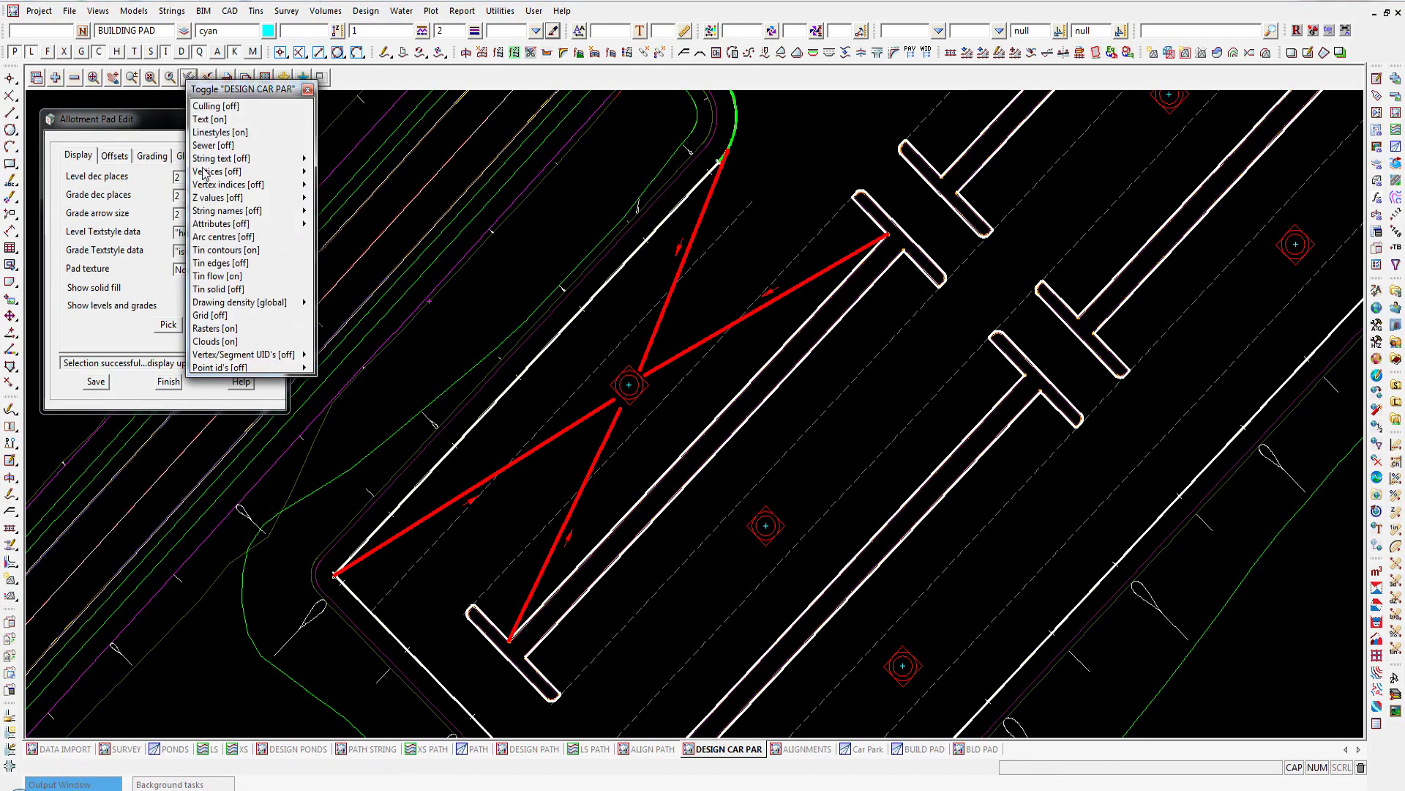
click(217, 161)
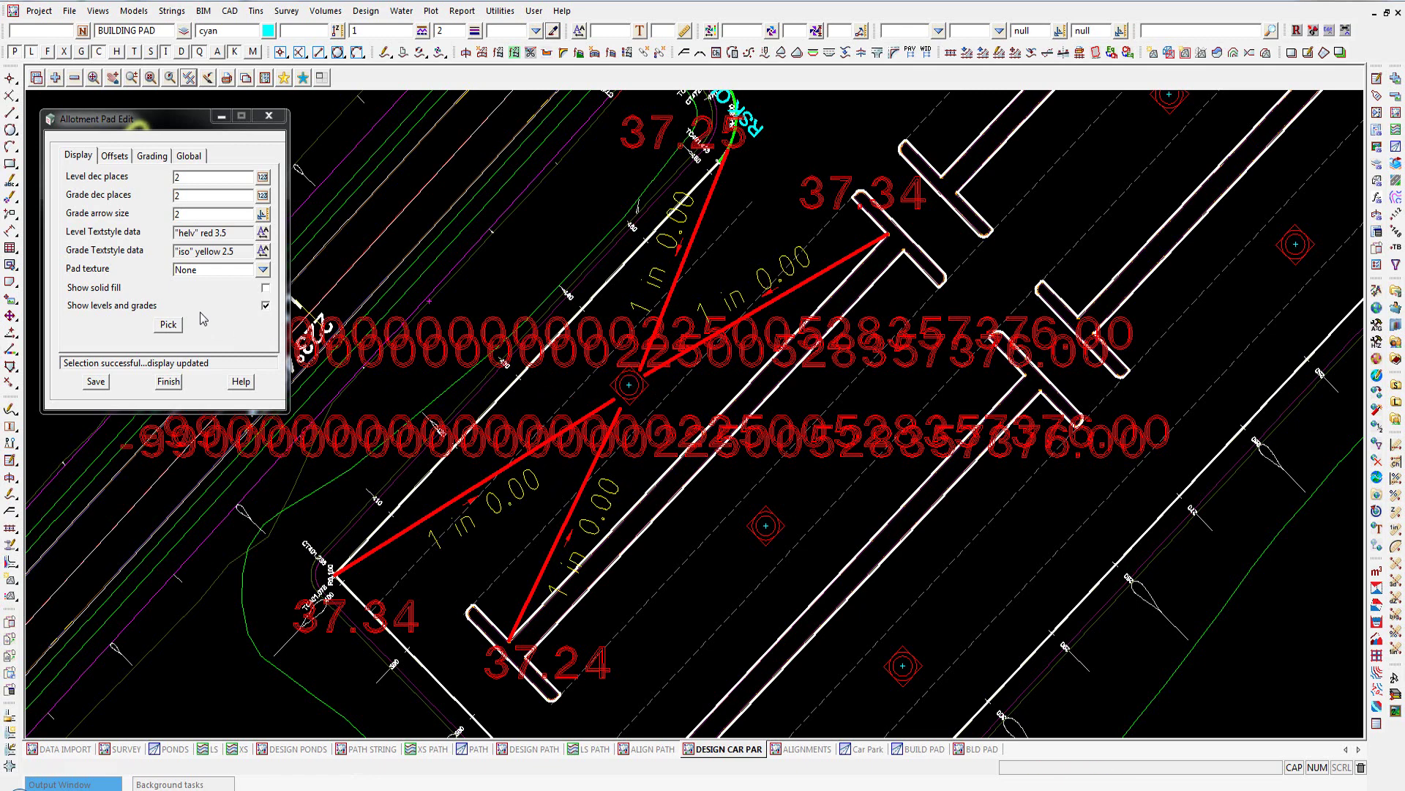
click(152, 156)
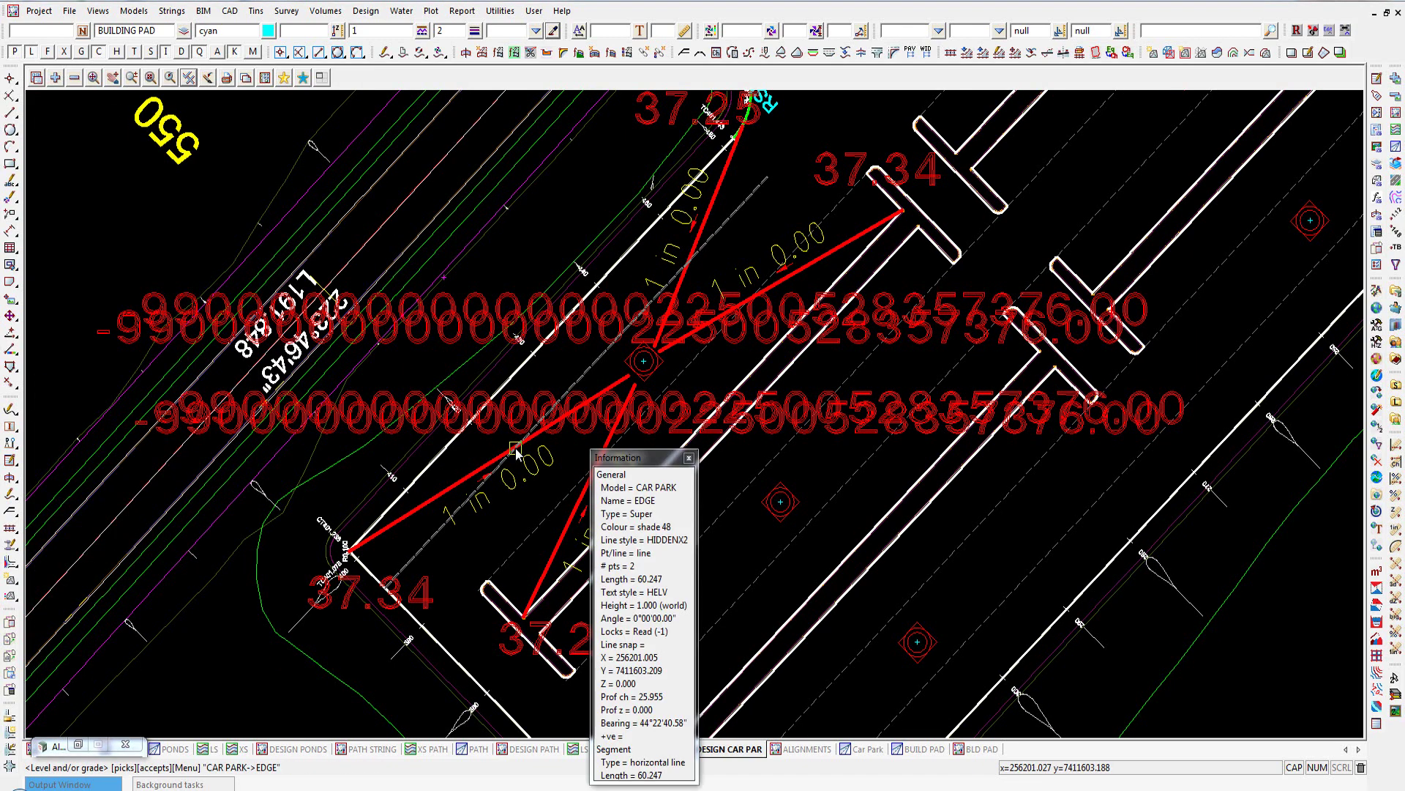
click(483, 469)
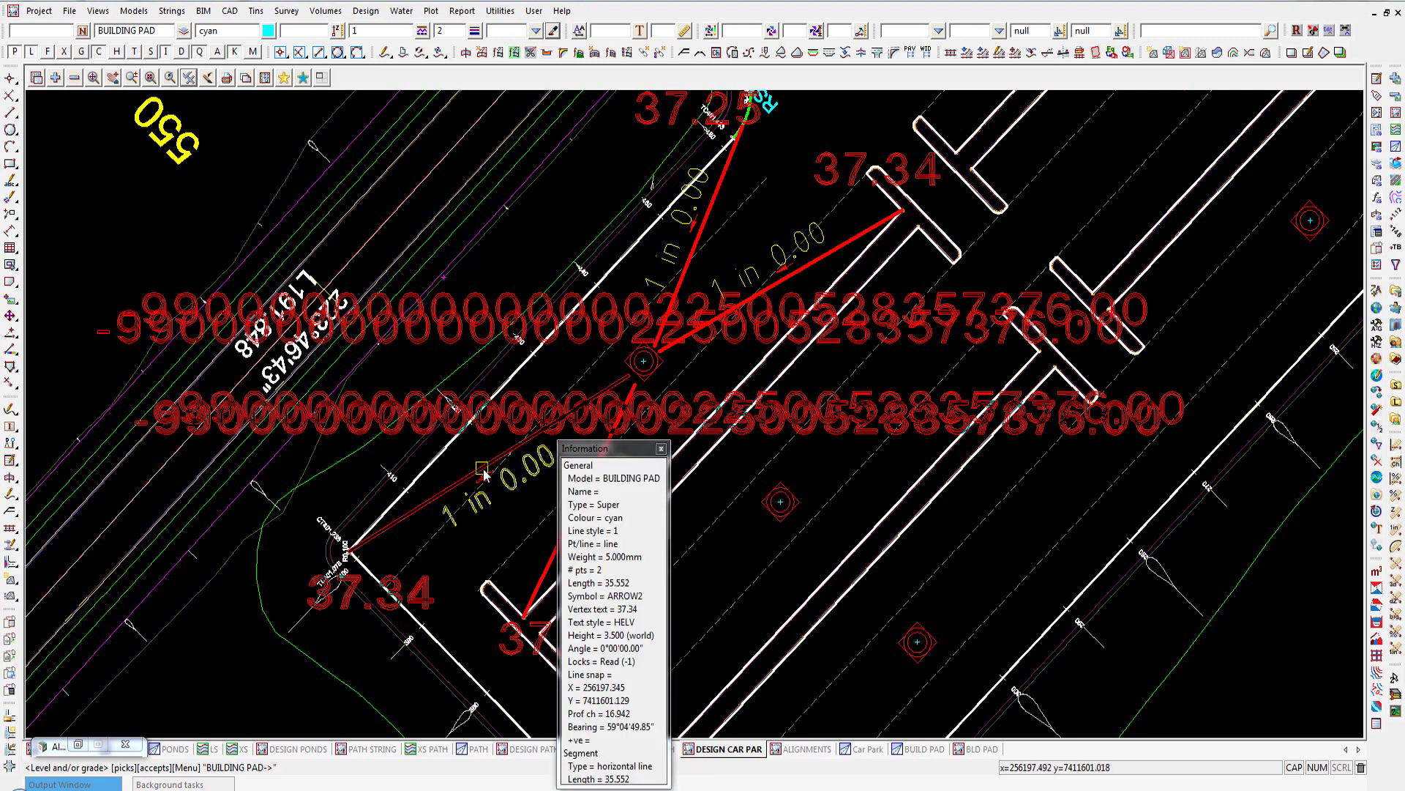
middle_click(482, 469)
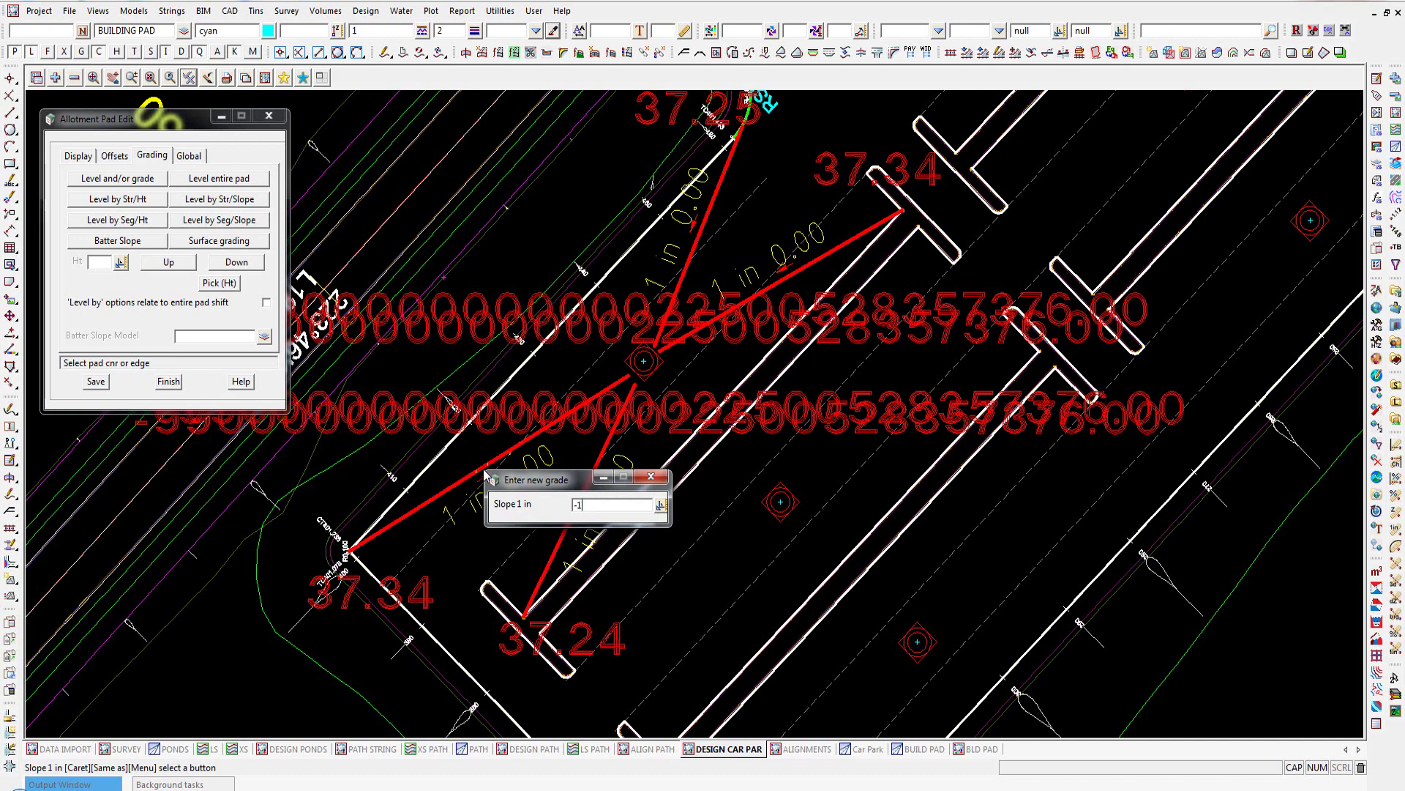
key(Return)
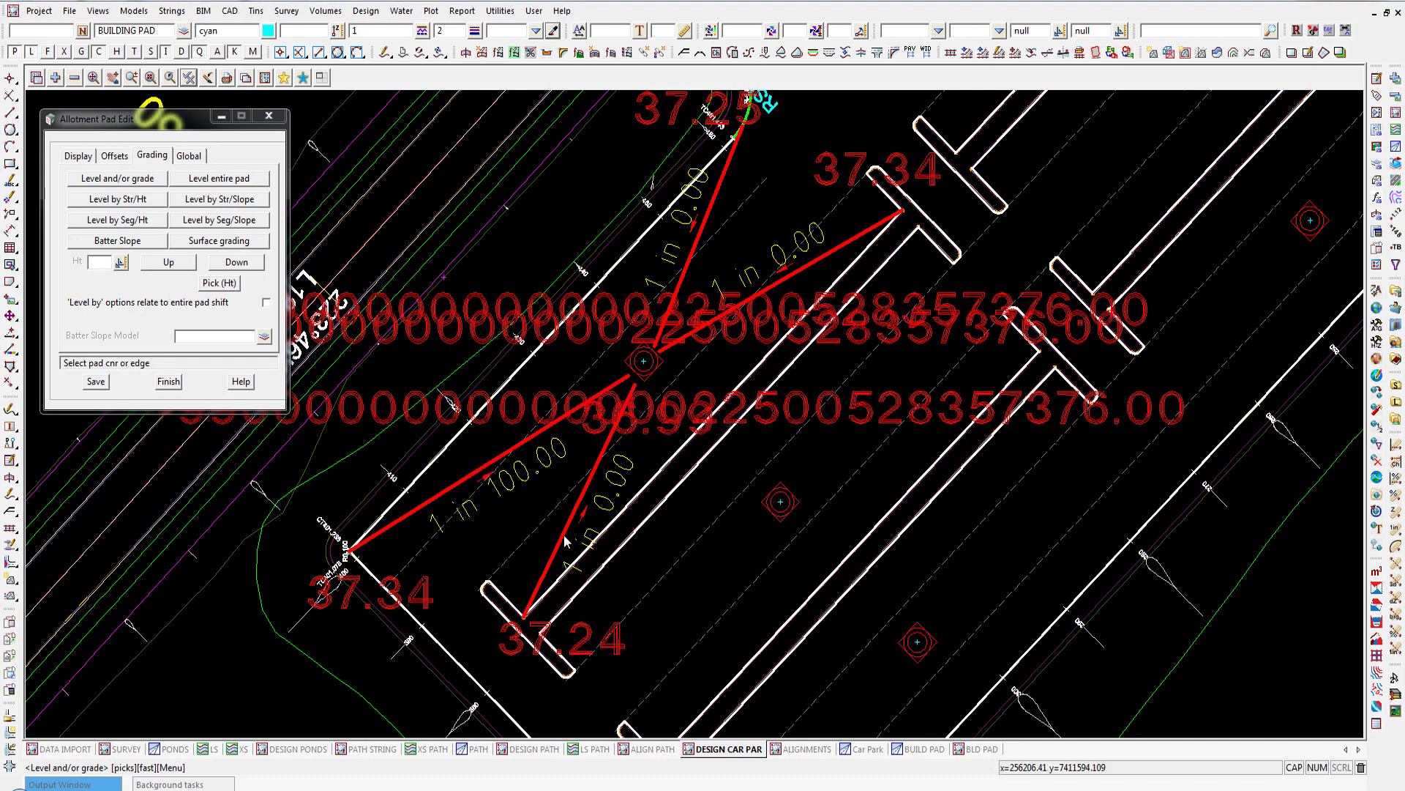
- Give the line from ISLAND 1's south-west end to the diamond symbol a negative slope of 1 in 50
click(574, 511)
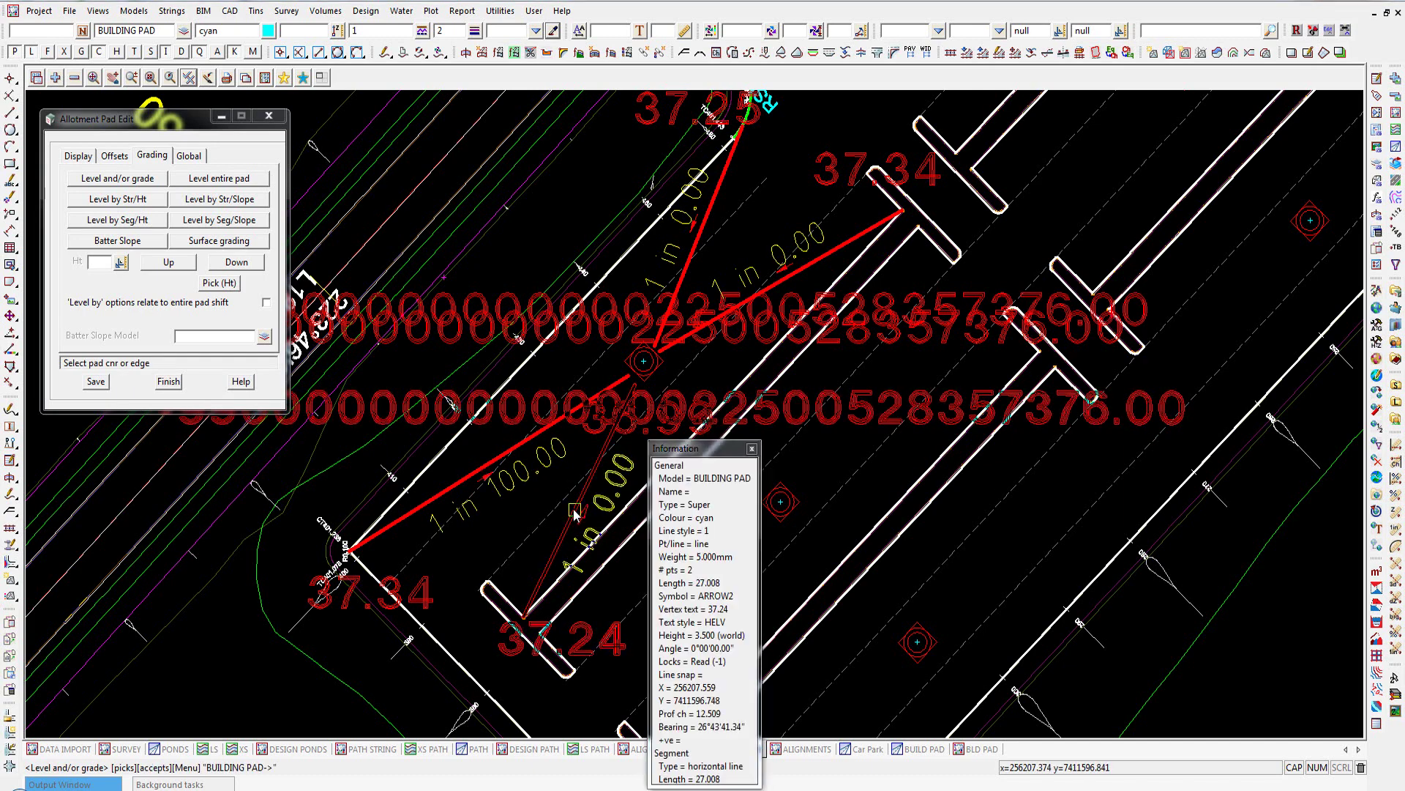
middle_click(574, 511)
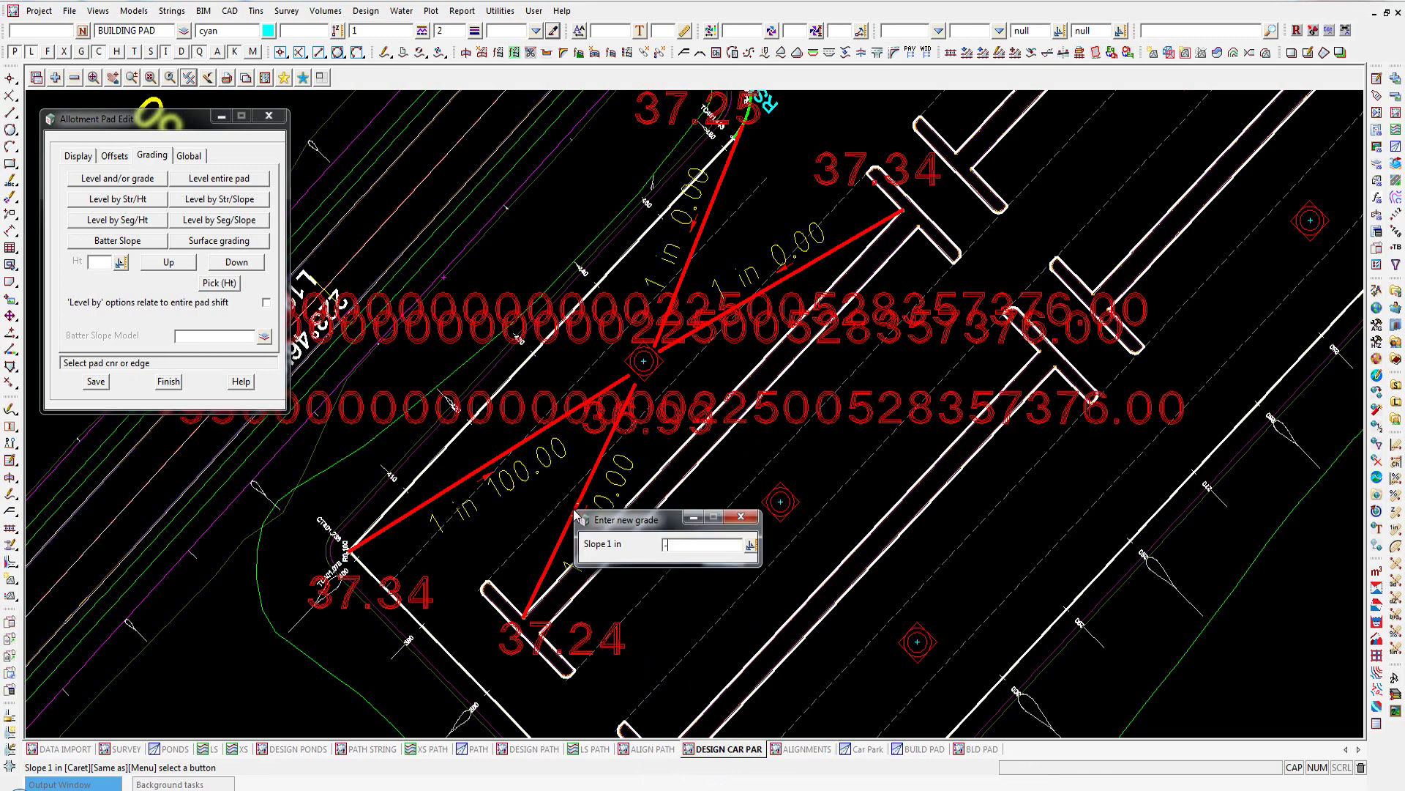
key(Return)
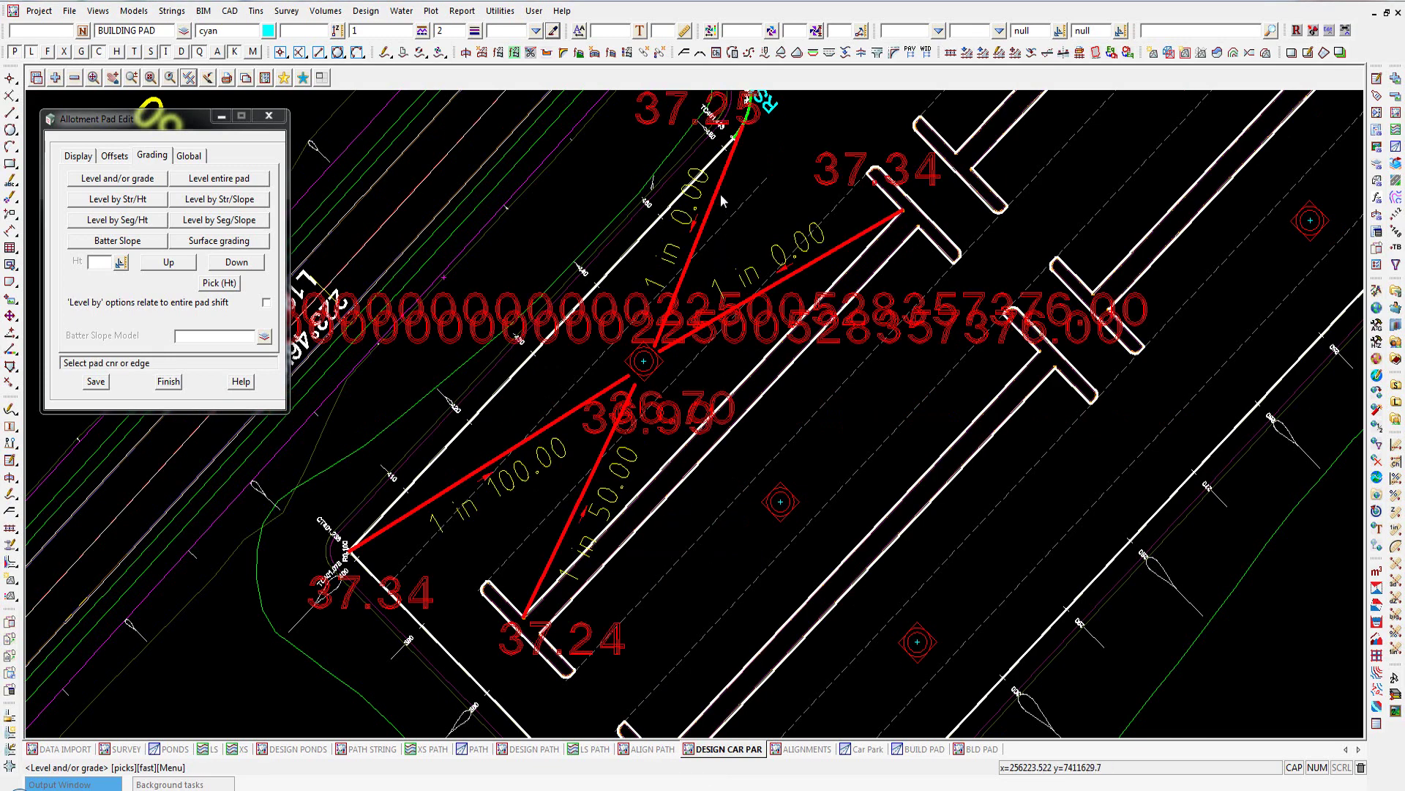
- Give the line from the car park's northern edge to the diamond symbol a negative slope of 1 in 100
click(699, 240)
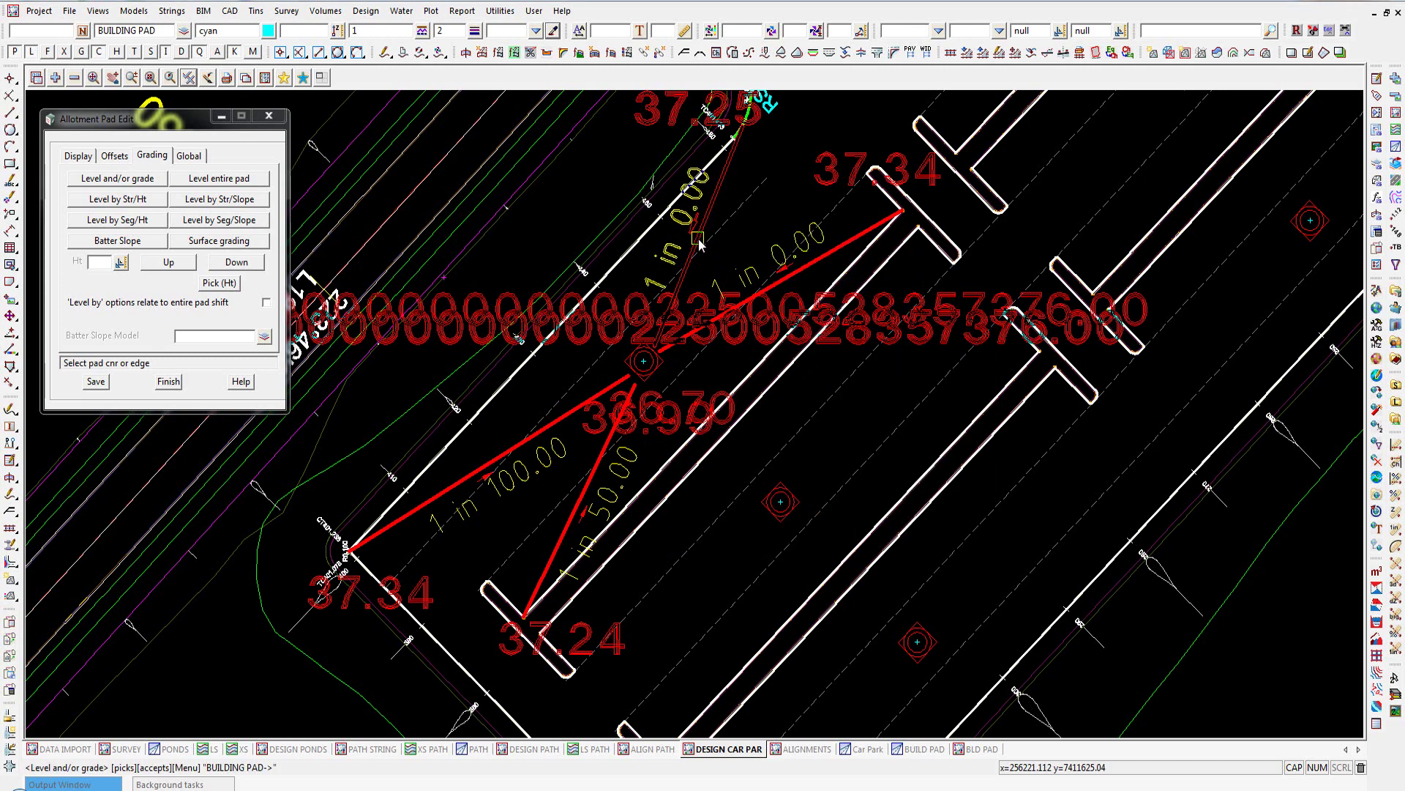
middle_click(699, 241)
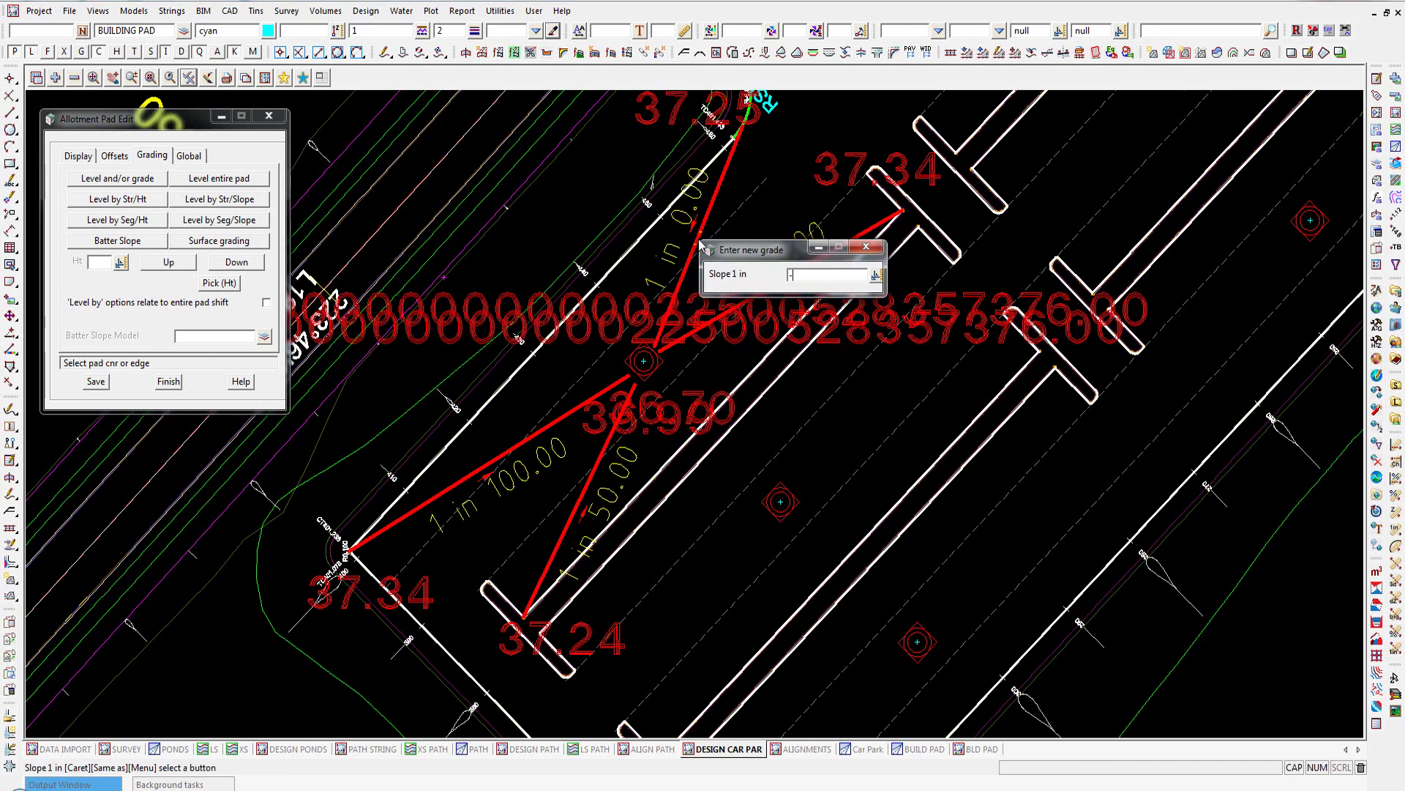
text(-100)
key(Return)
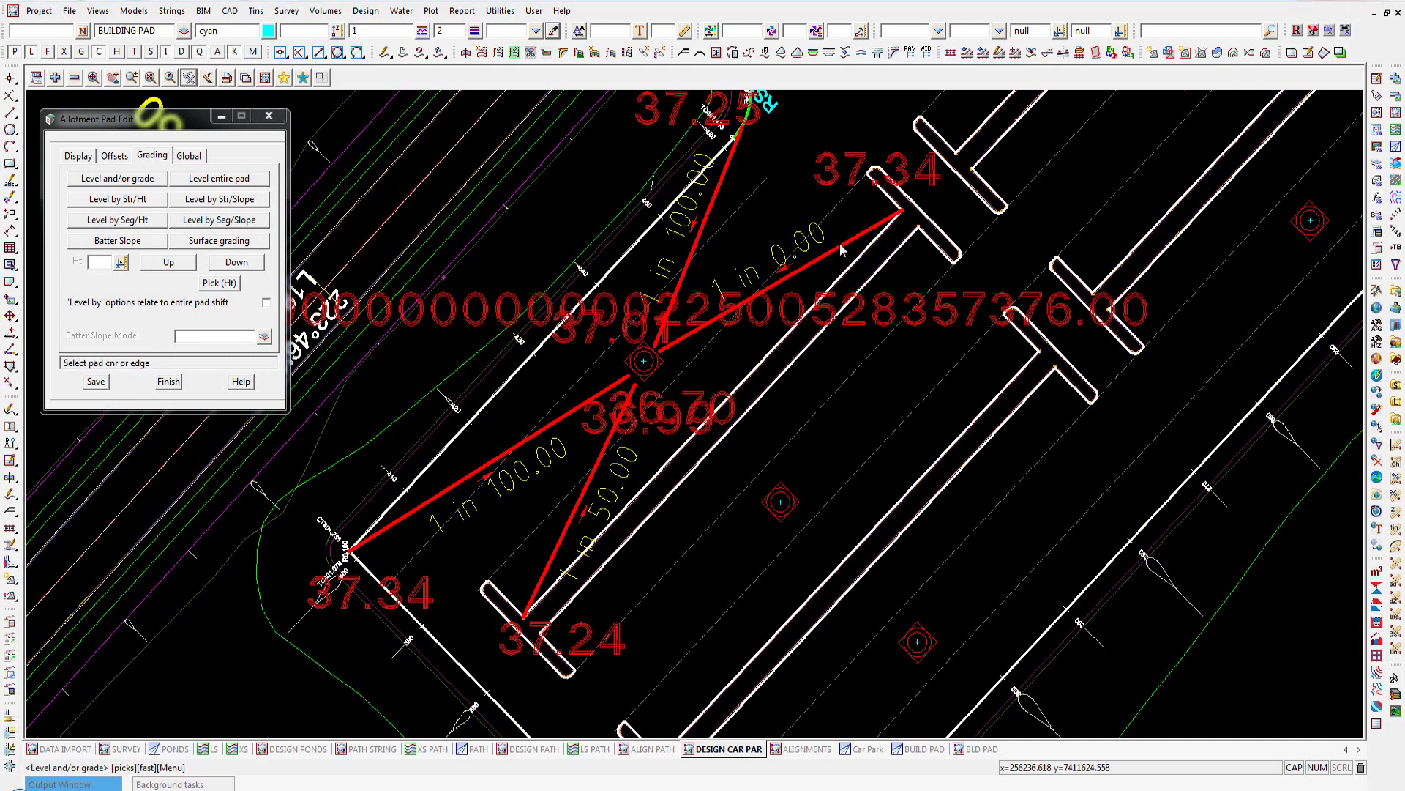
- Give the line from ISLAND 1's north-east end to the diamond symbol a negative slope of 1 in 50
click(811, 267)
middle_click(811, 267)
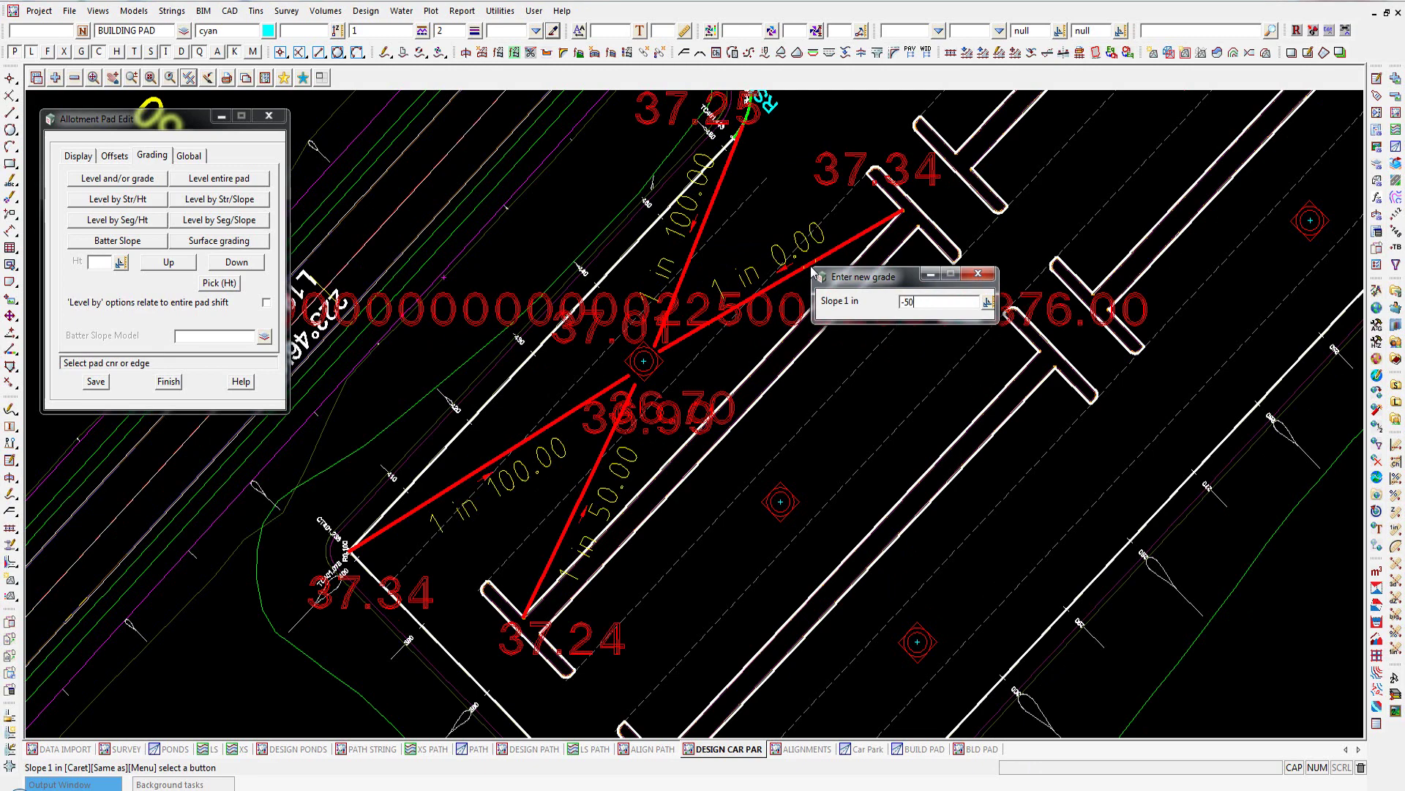
key(Return)
- Open the Z values display choice for the BUILDING PAD model in the DESIGN CAR PAR view
scroll(699, 388, up, 1)
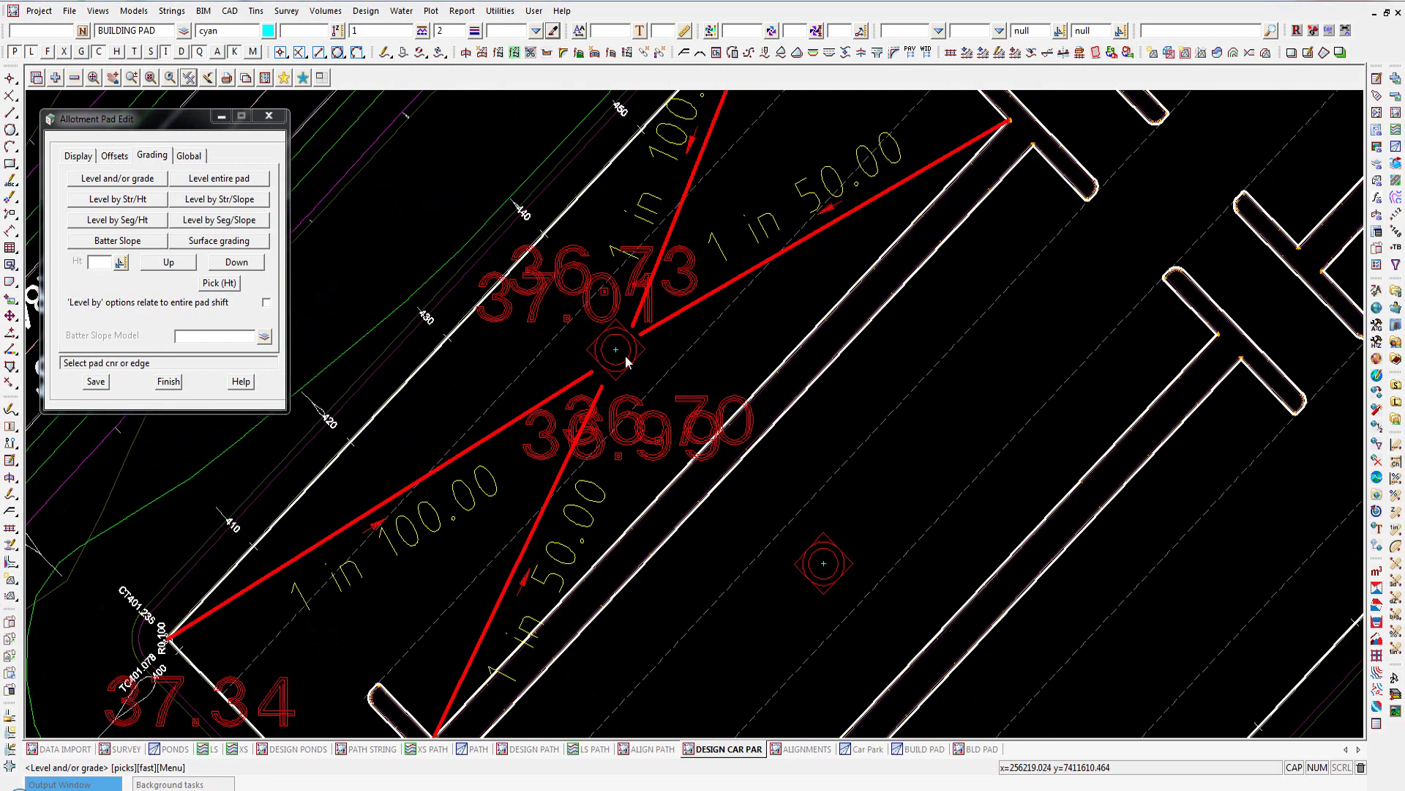
click(188, 79)
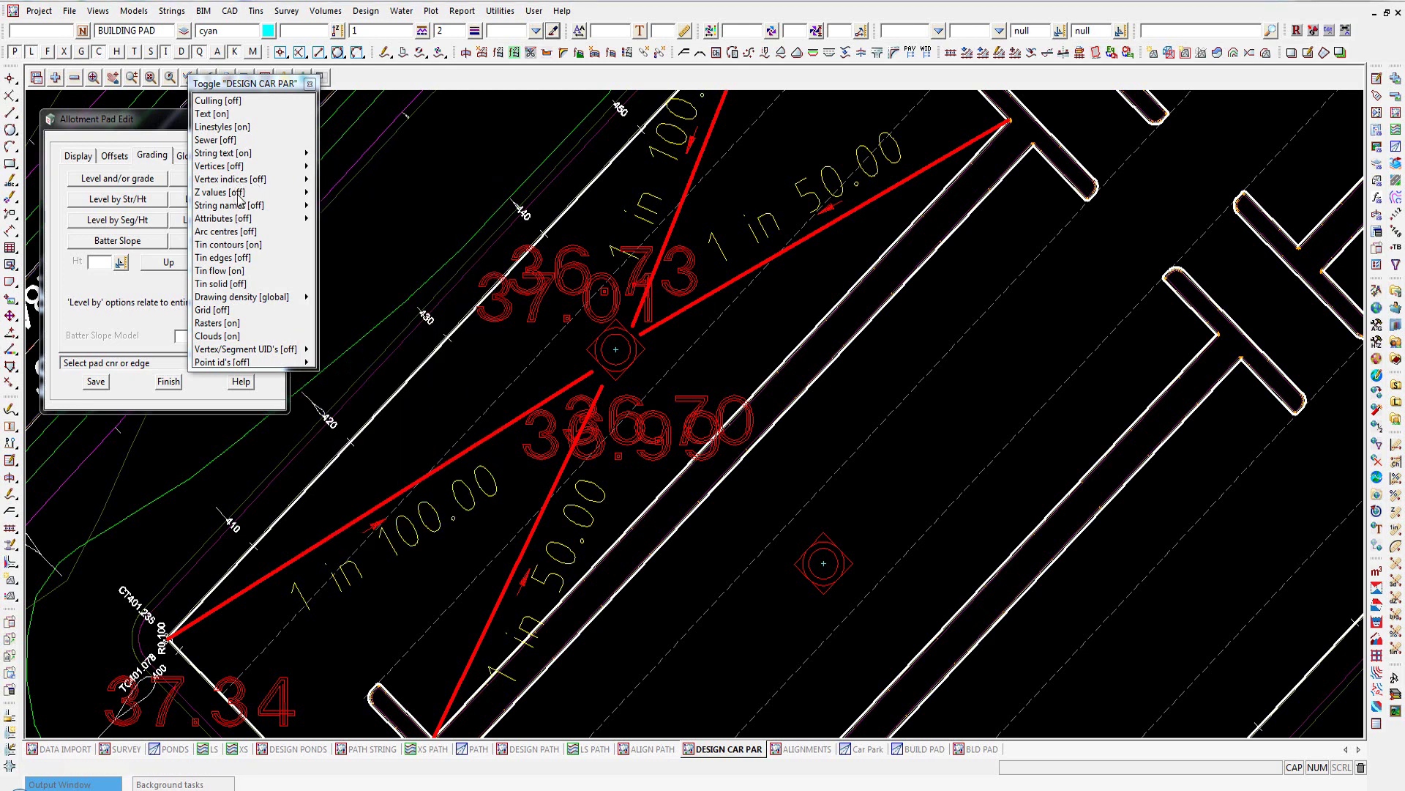
mouse_move(306, 194)
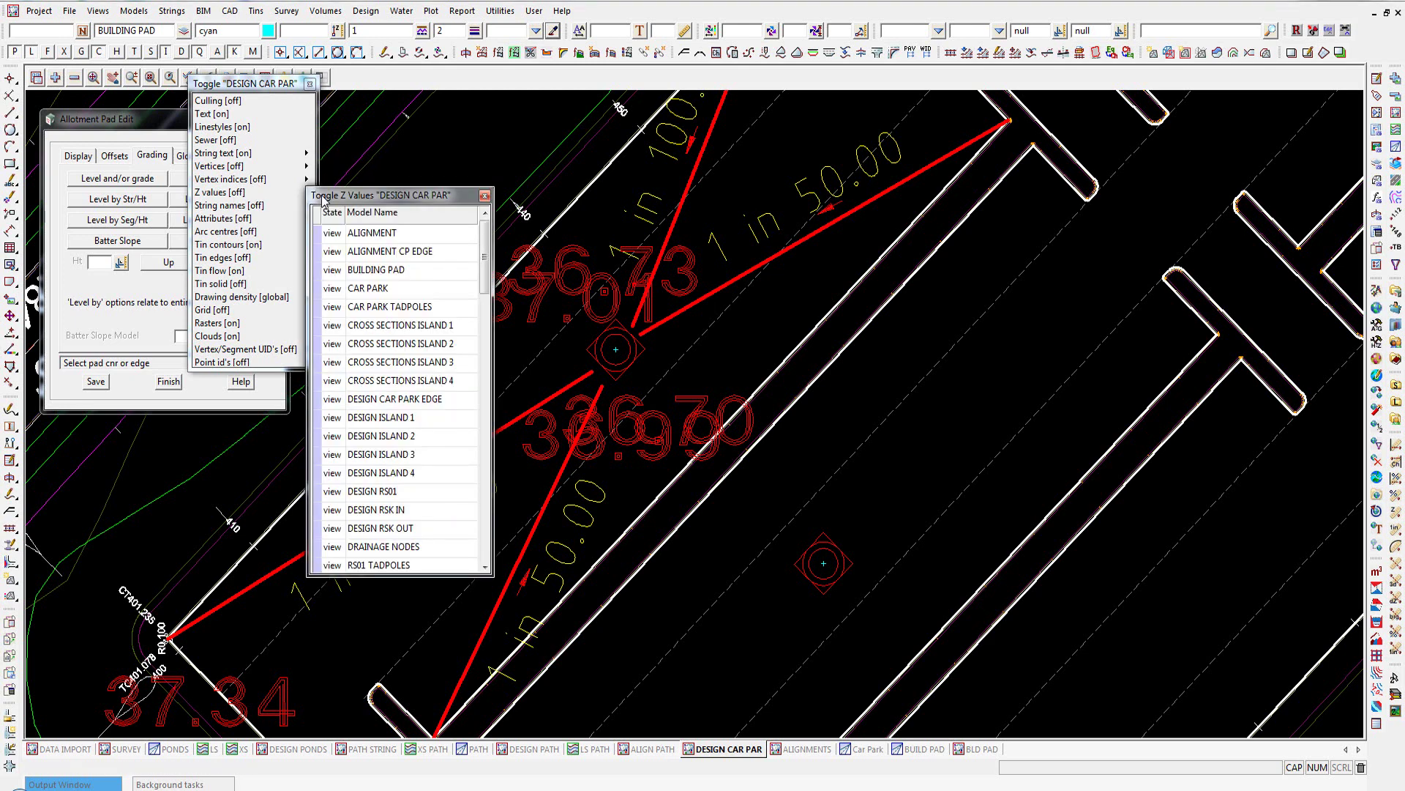
click(332, 270)
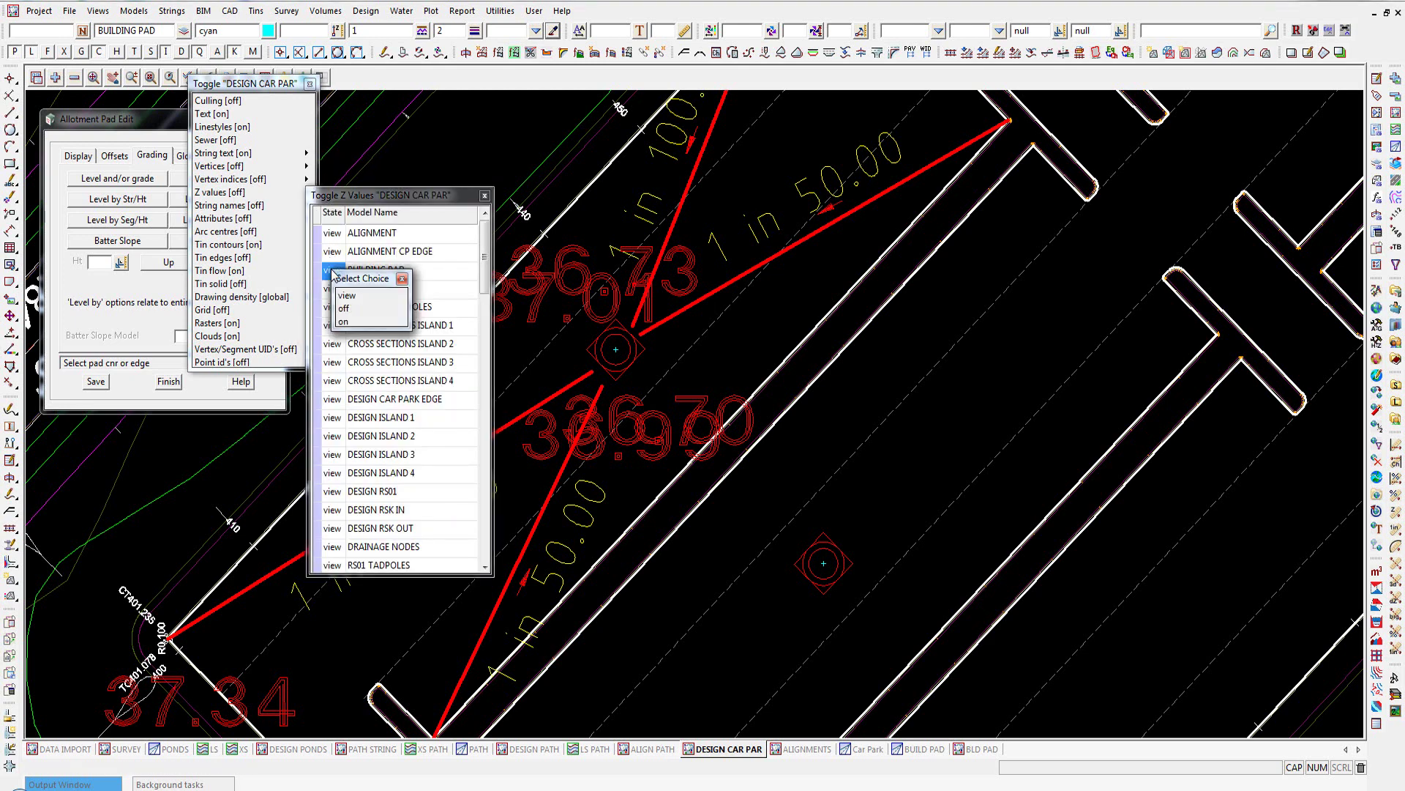
- Turn on Z values for the BUILDING PAD model in the DESIGN CAR PAR view and inspect the levels around the gully
click(344, 322)
scroll(637, 381, up, 4)
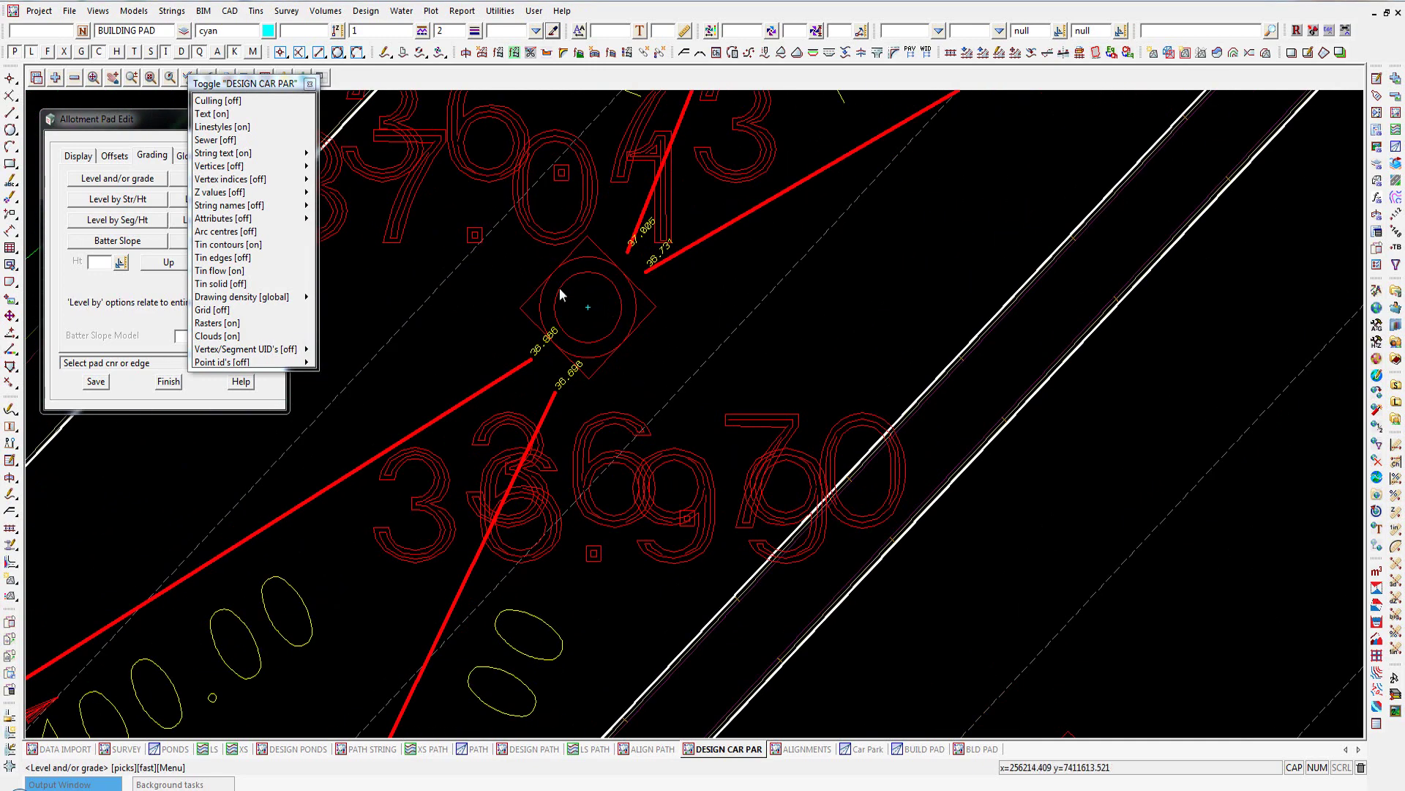
scroll(548, 355, up, 2)
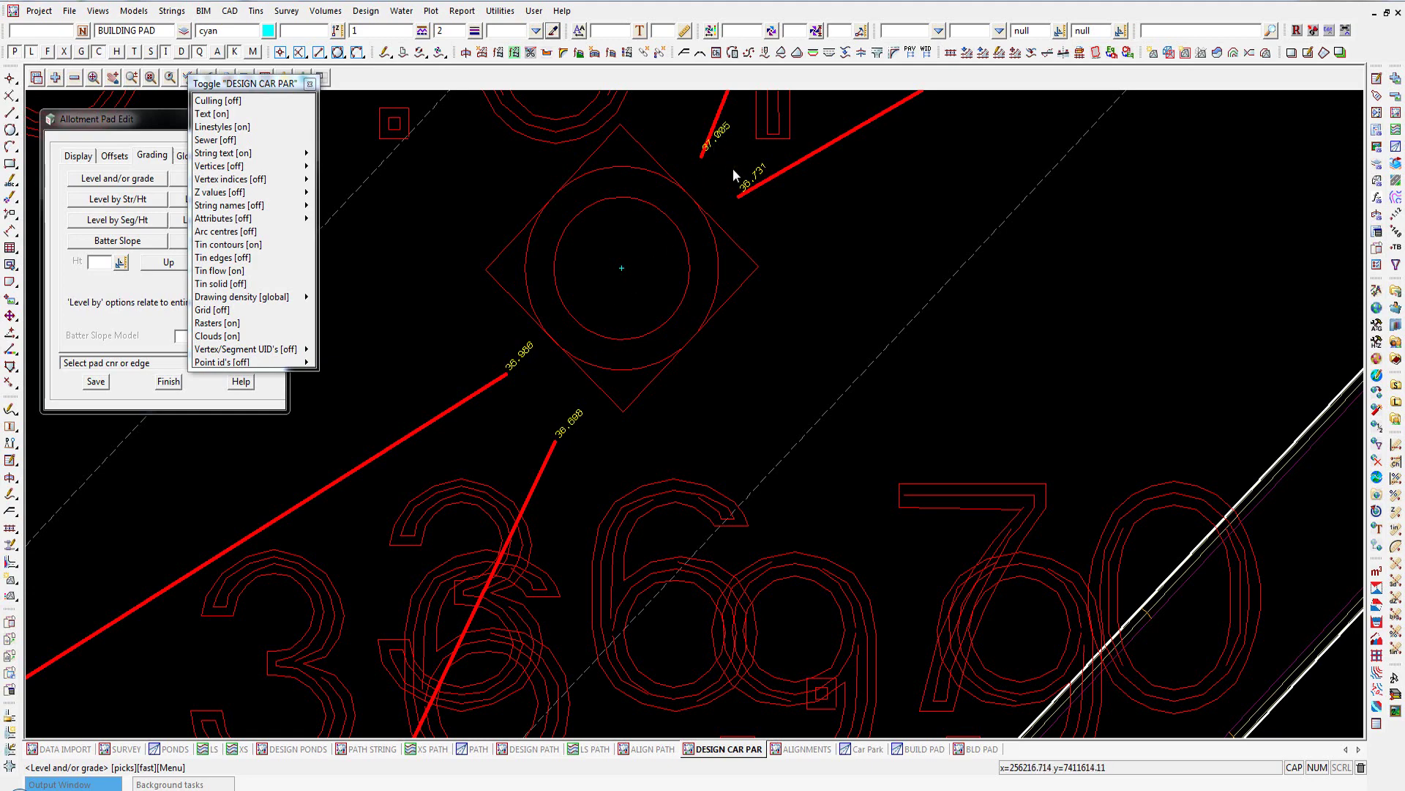
scroll(745, 381, down, 3)
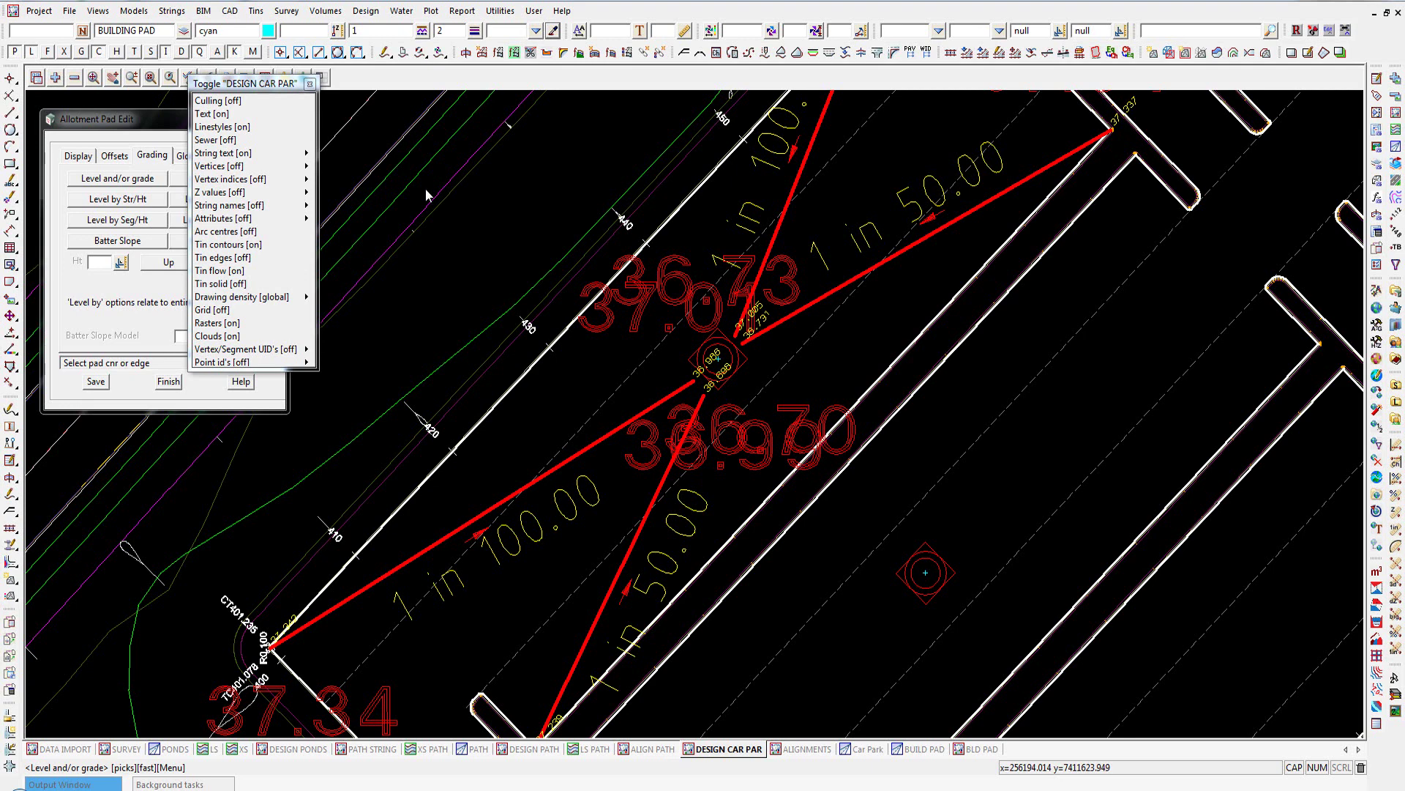
click(310, 83)
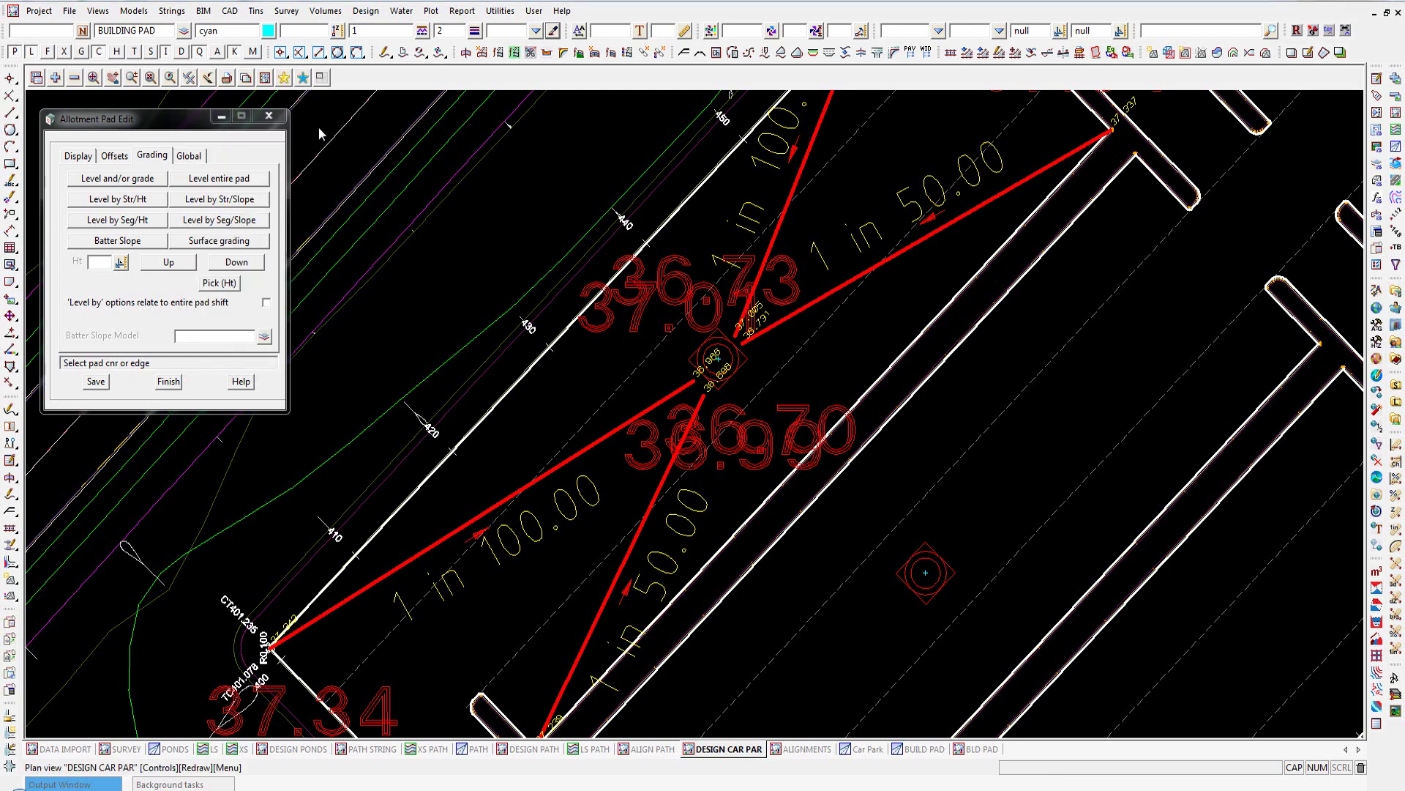
- With Level and/or grade, set the gully-end level of the south-western 1 in 100 grading string to 36.7
click(146, 180)
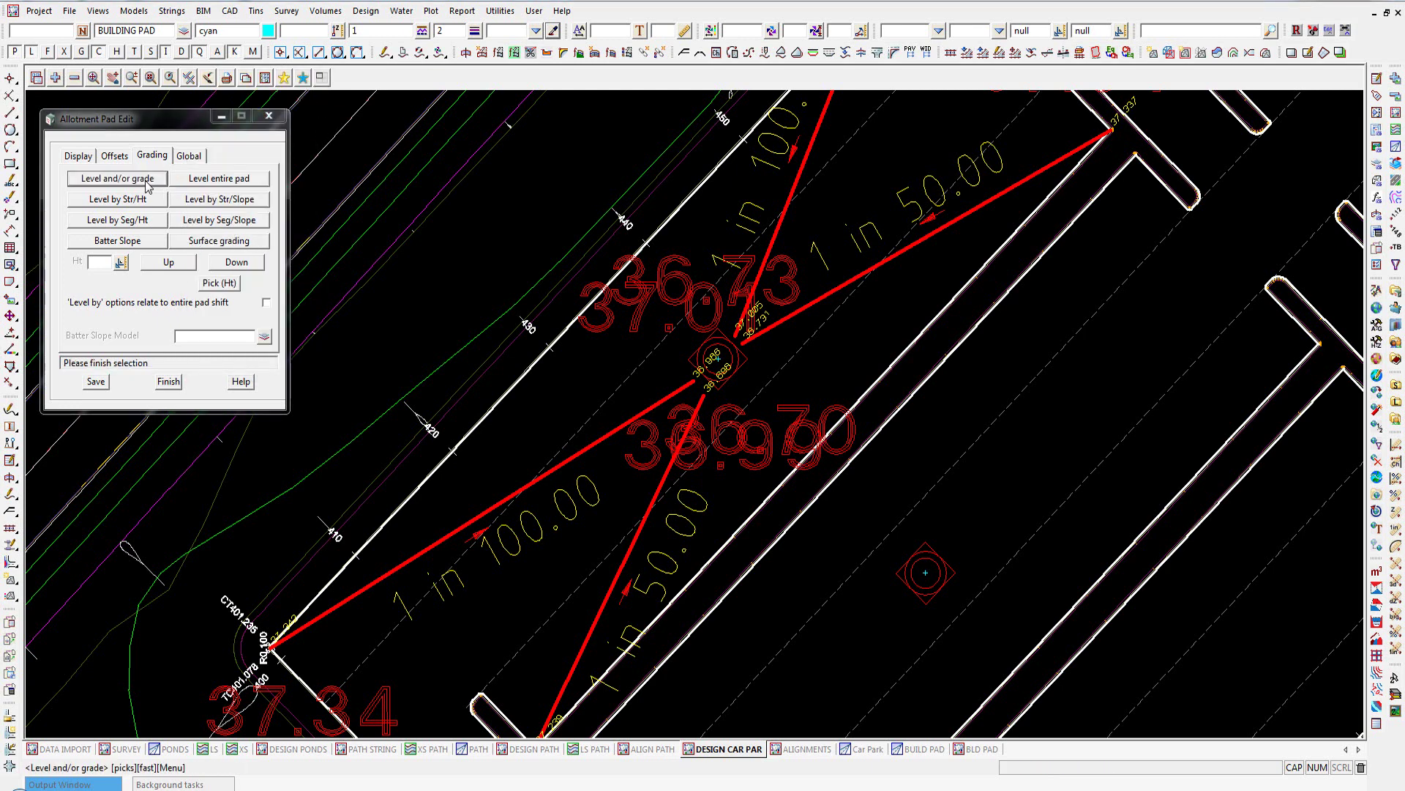
click(700, 395)
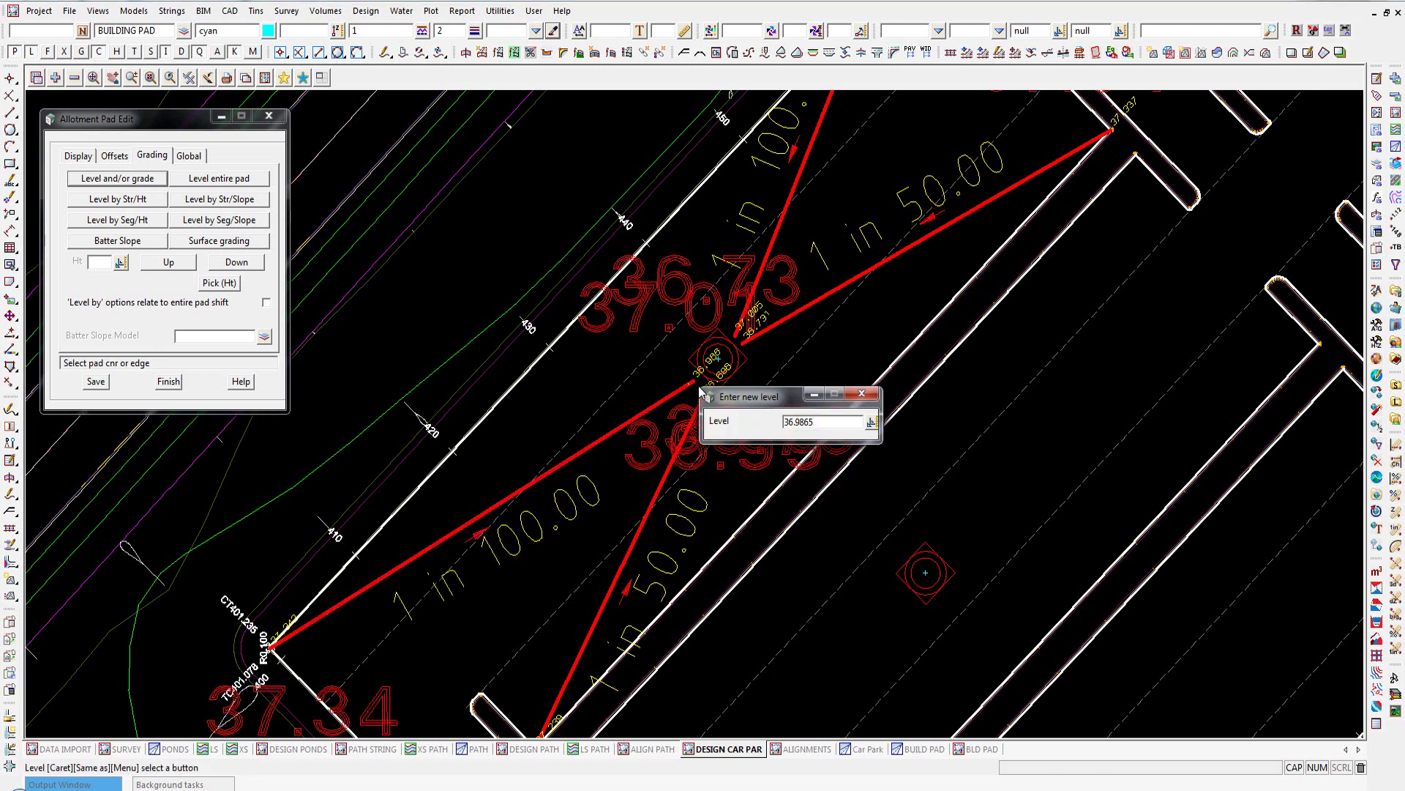
double_click(783, 423)
text(36)
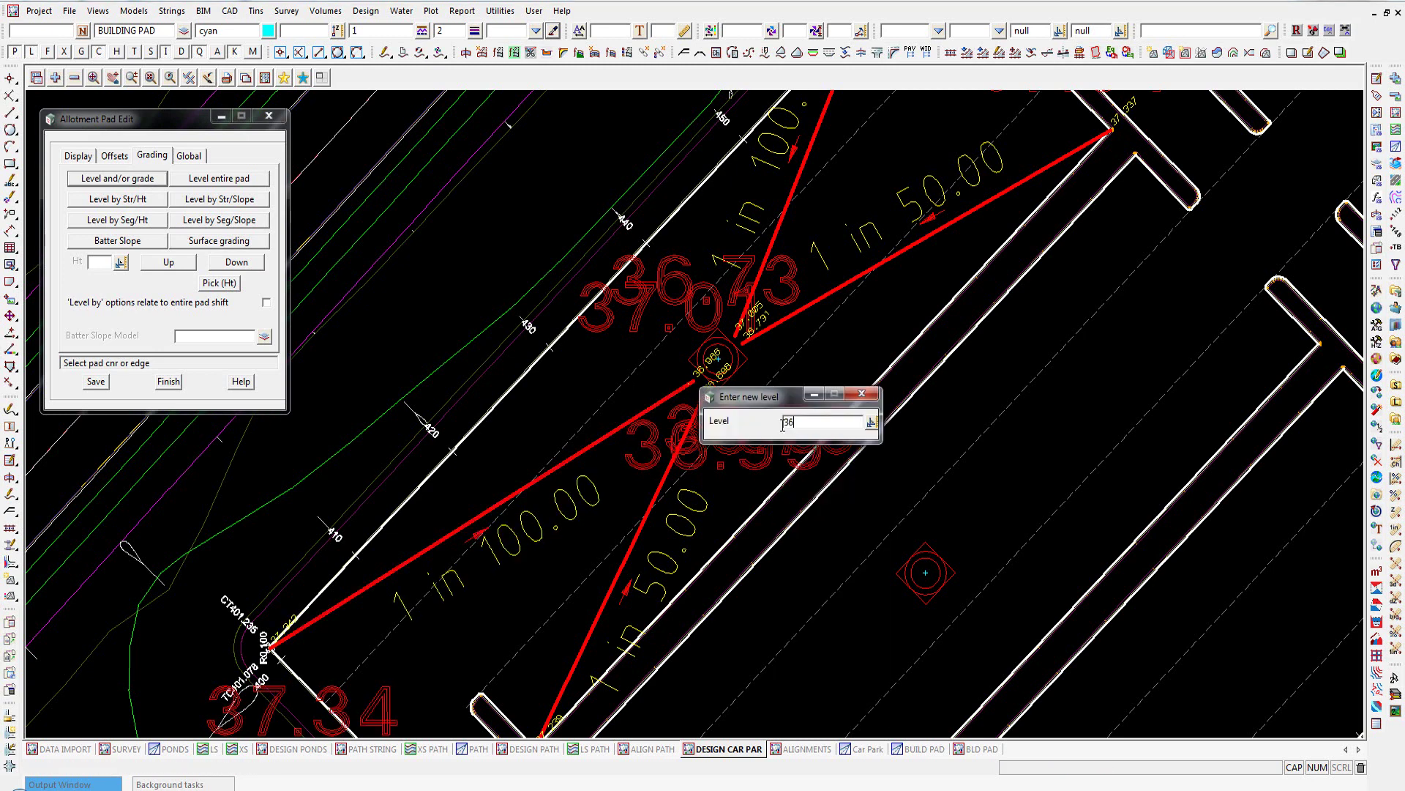
text(.7)
key(Return)
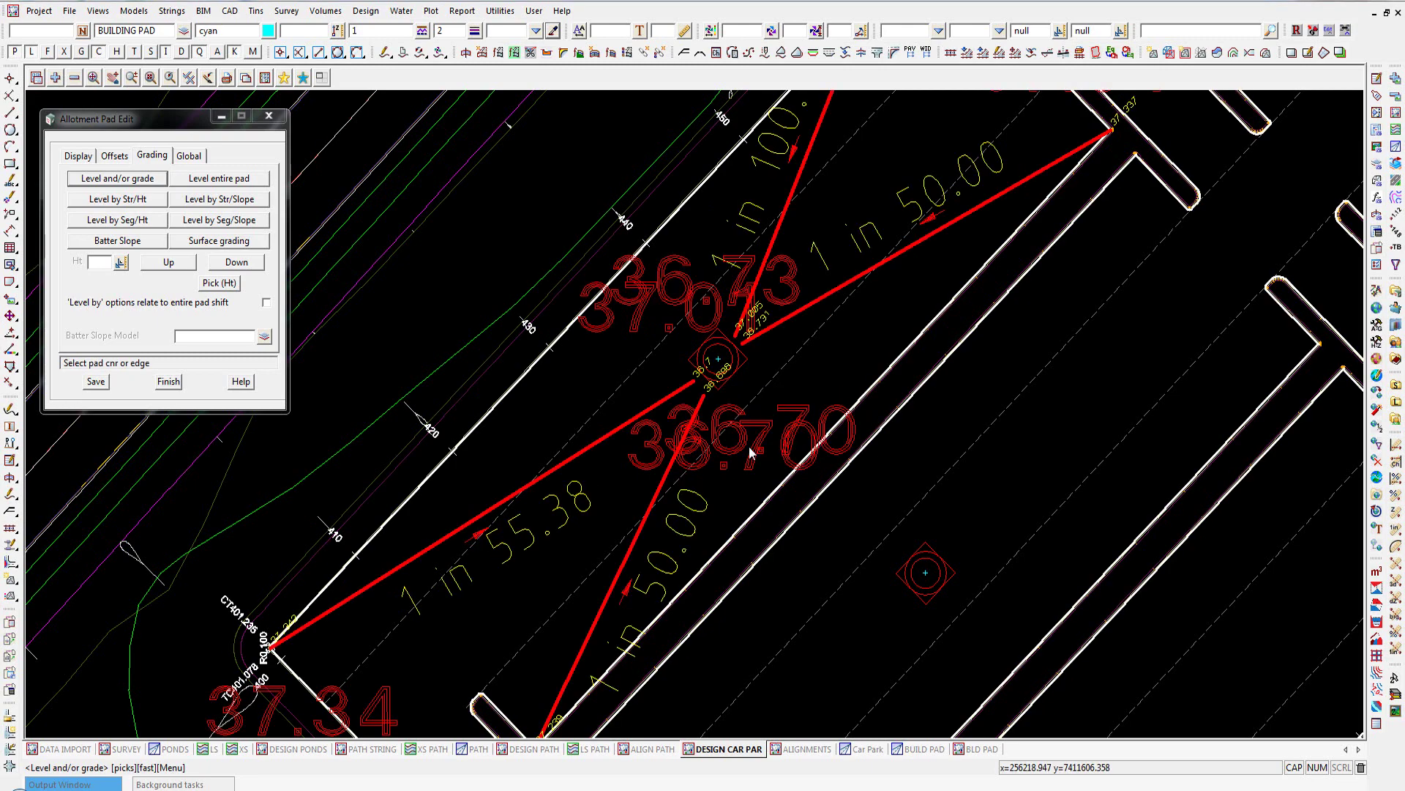
- Set the gully-end level of the southern 1 in 50 grading string to 36.7
click(703, 399)
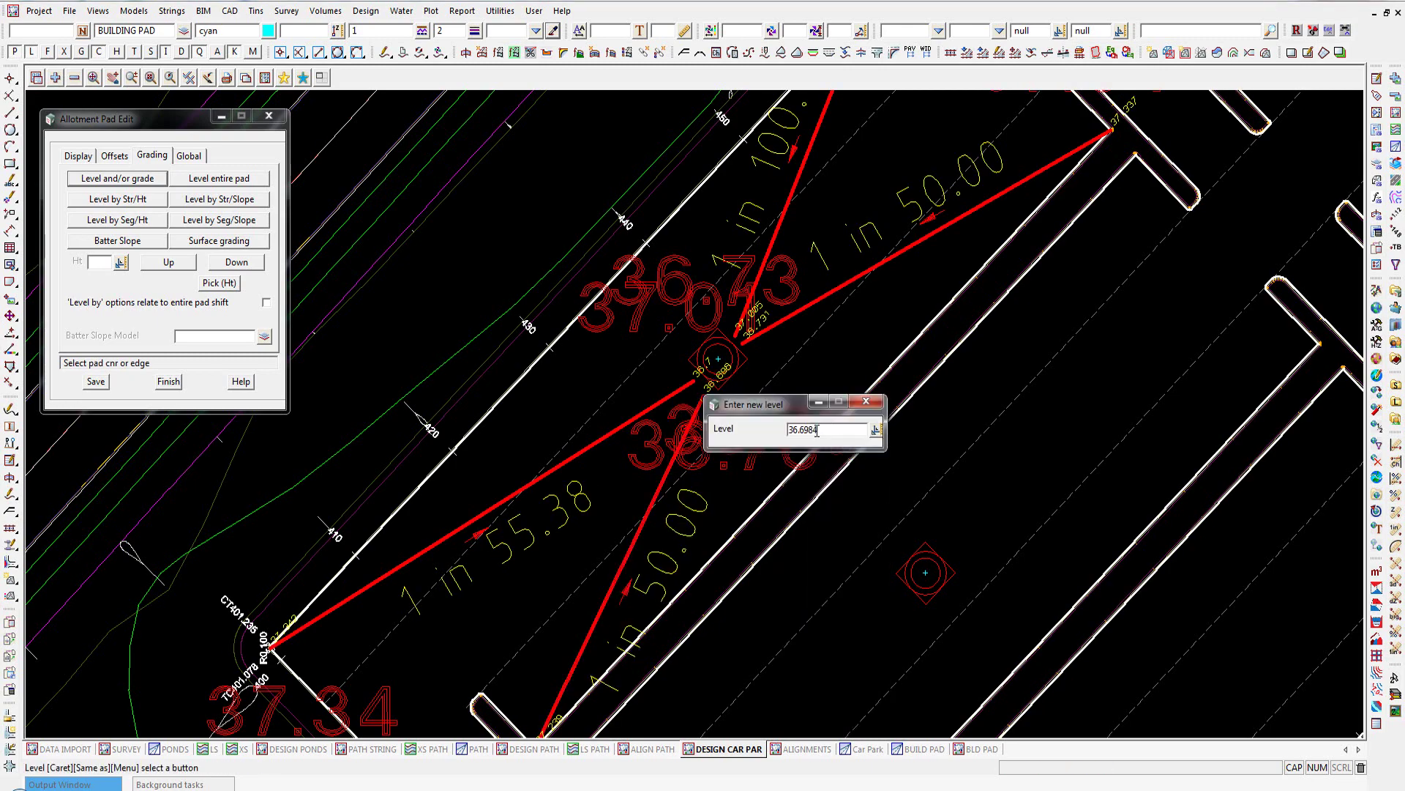
drag(822, 431, 780, 431)
text(36)
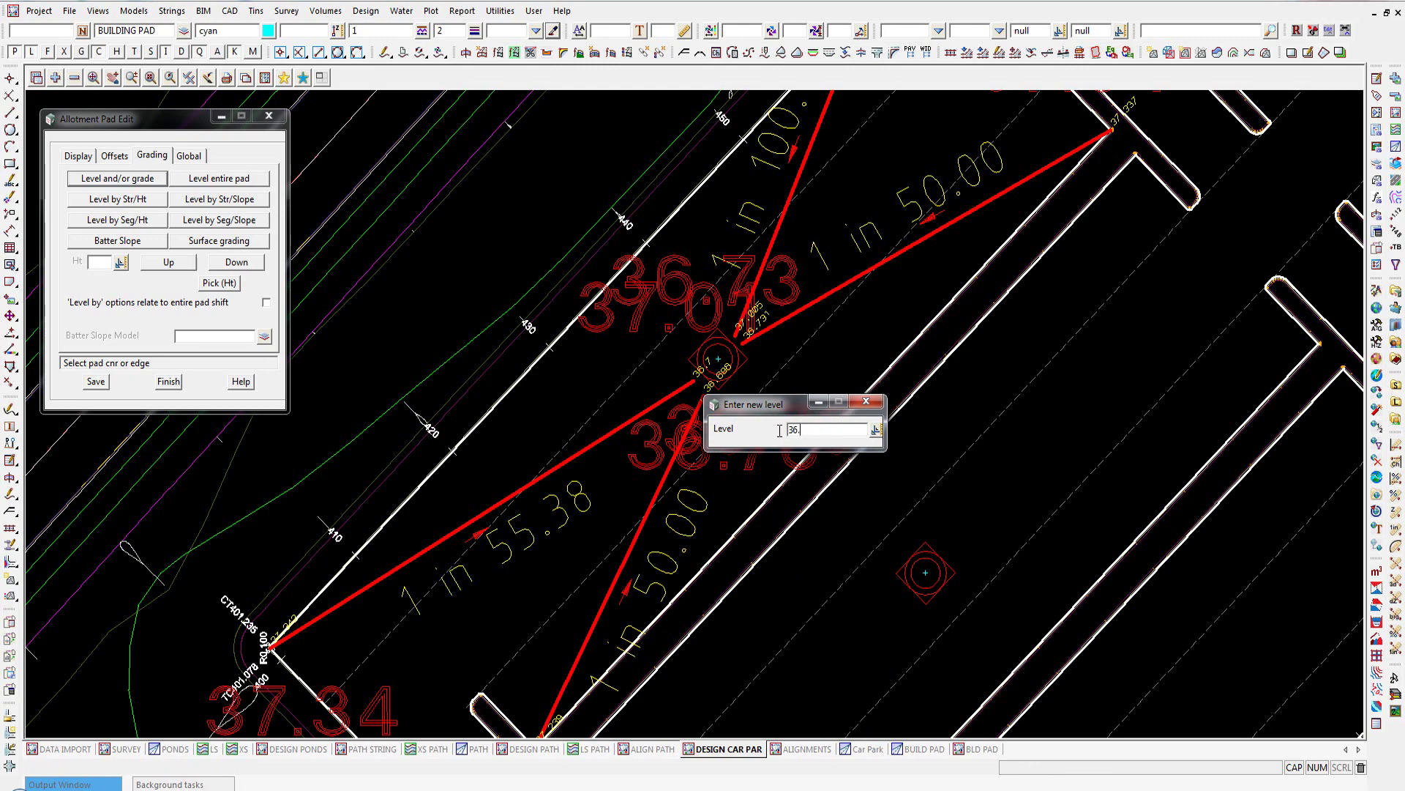
text(.7)
key(Return)
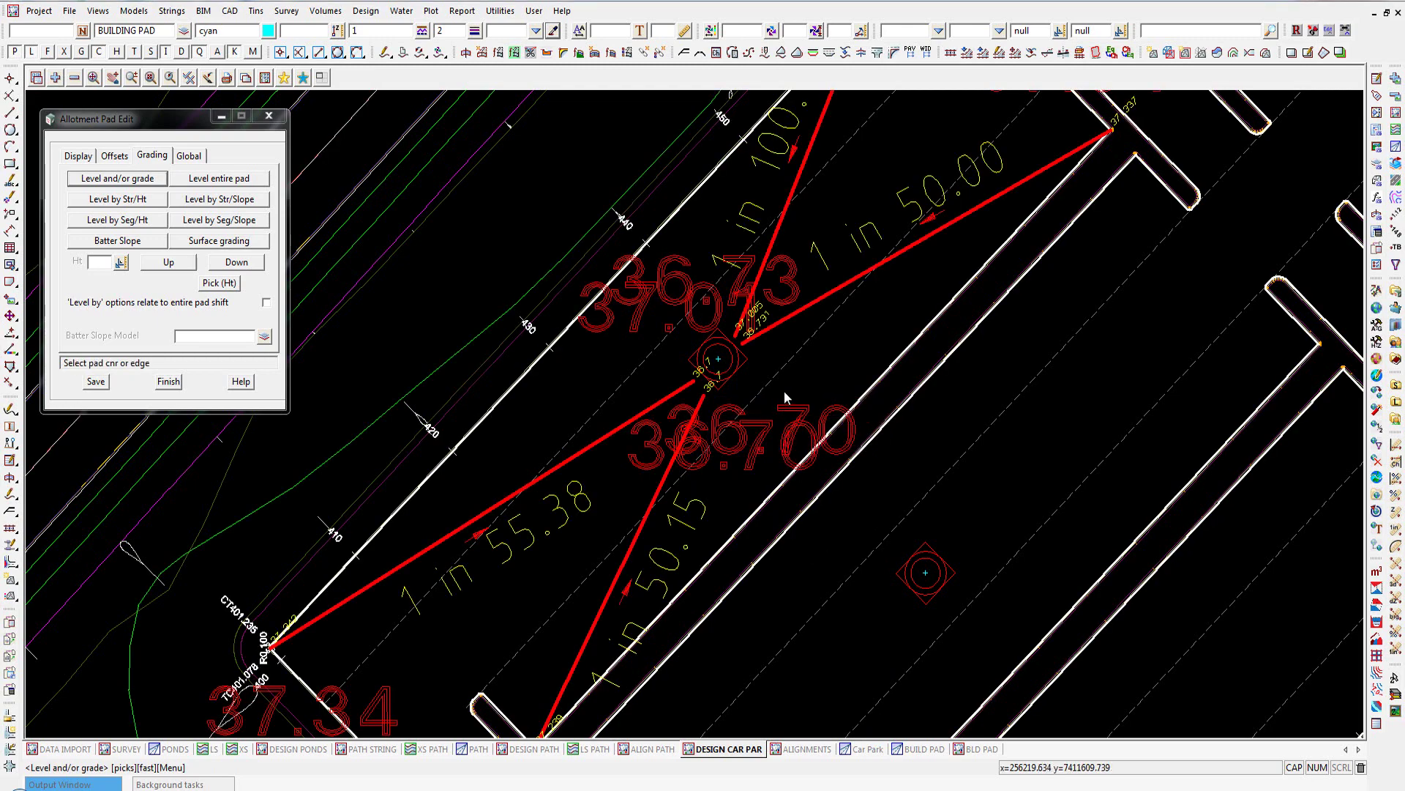
- Set the gully-end levels of the two northern grading strings, 1 in 100 and 1 in 50, to 36.7
click(736, 344)
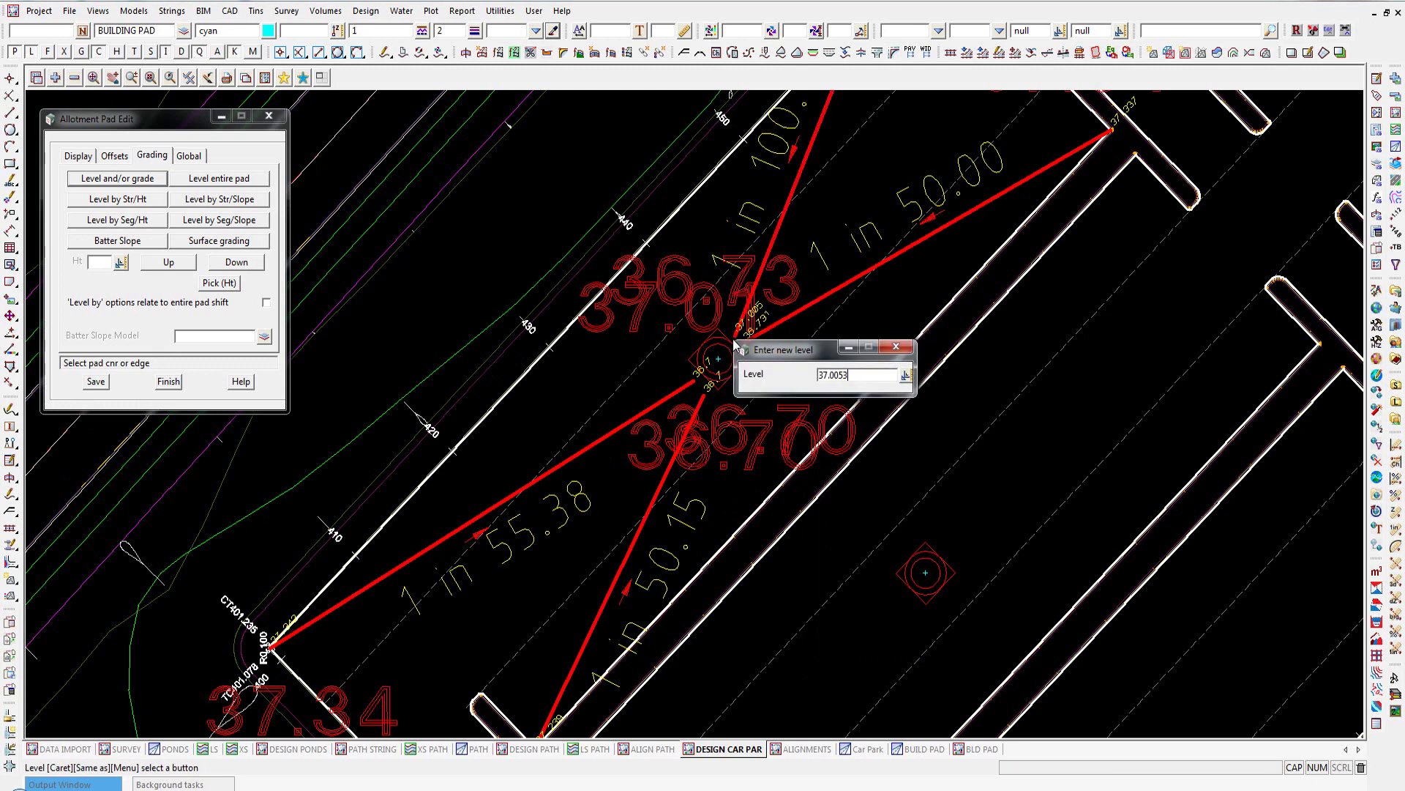
text(36.7)
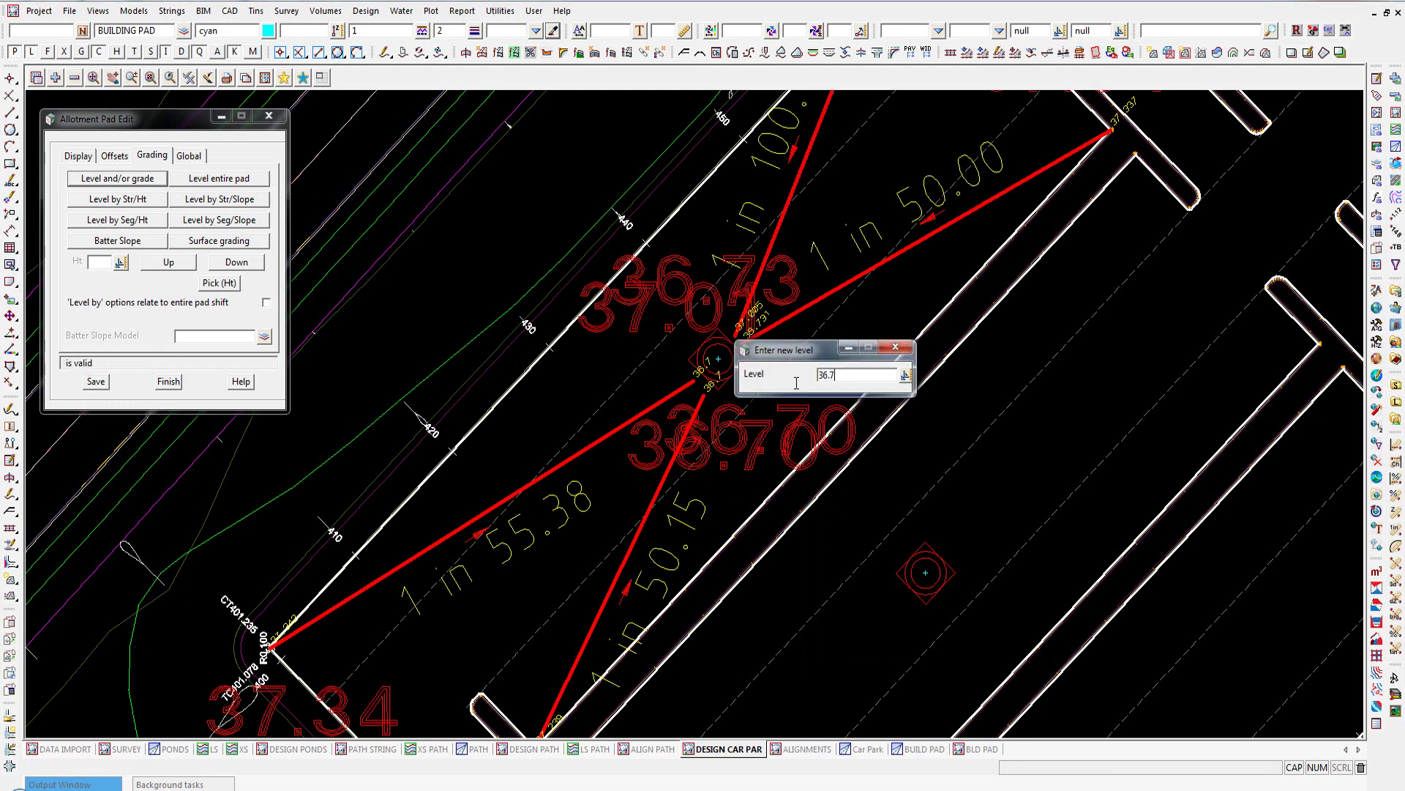
key(Return)
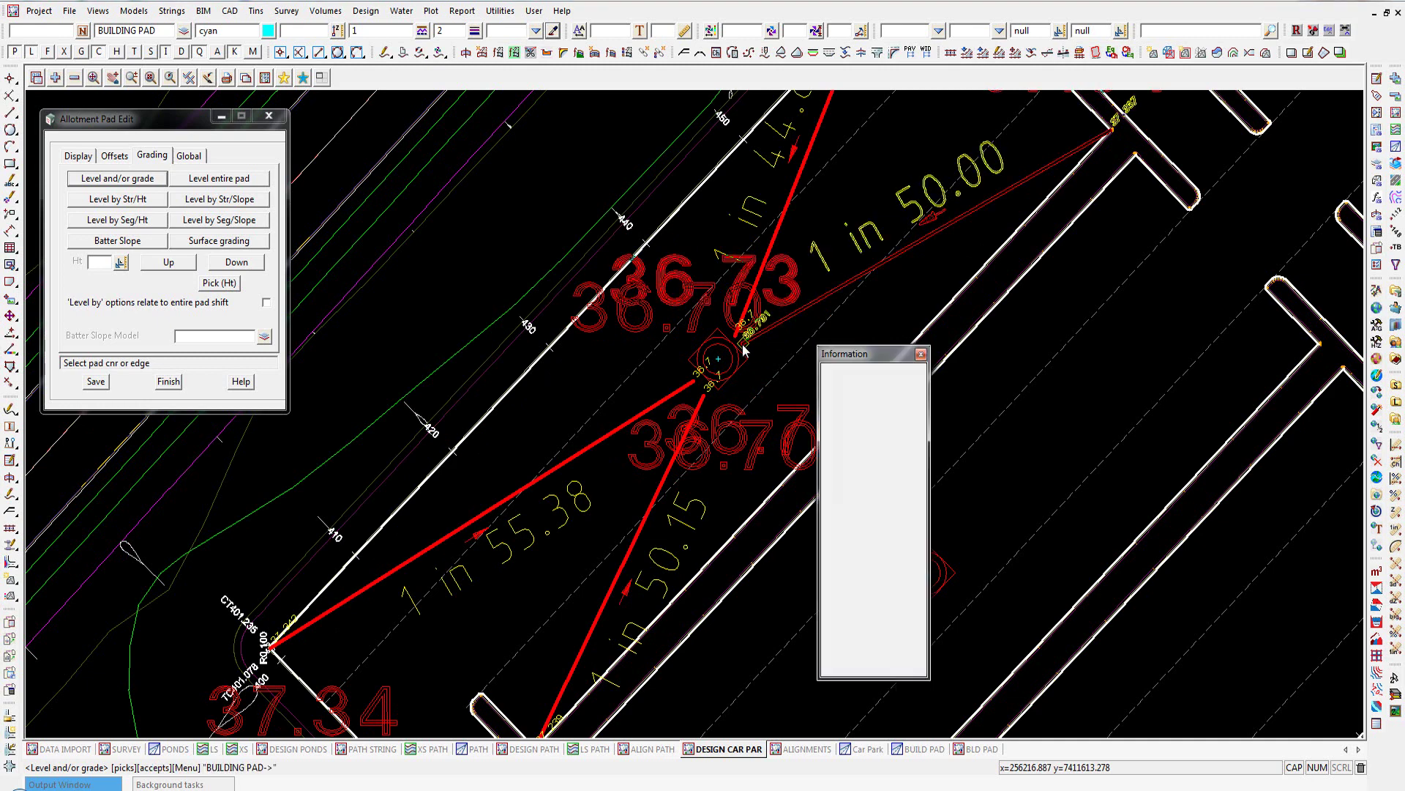
click(742, 350)
double_click(826, 380)
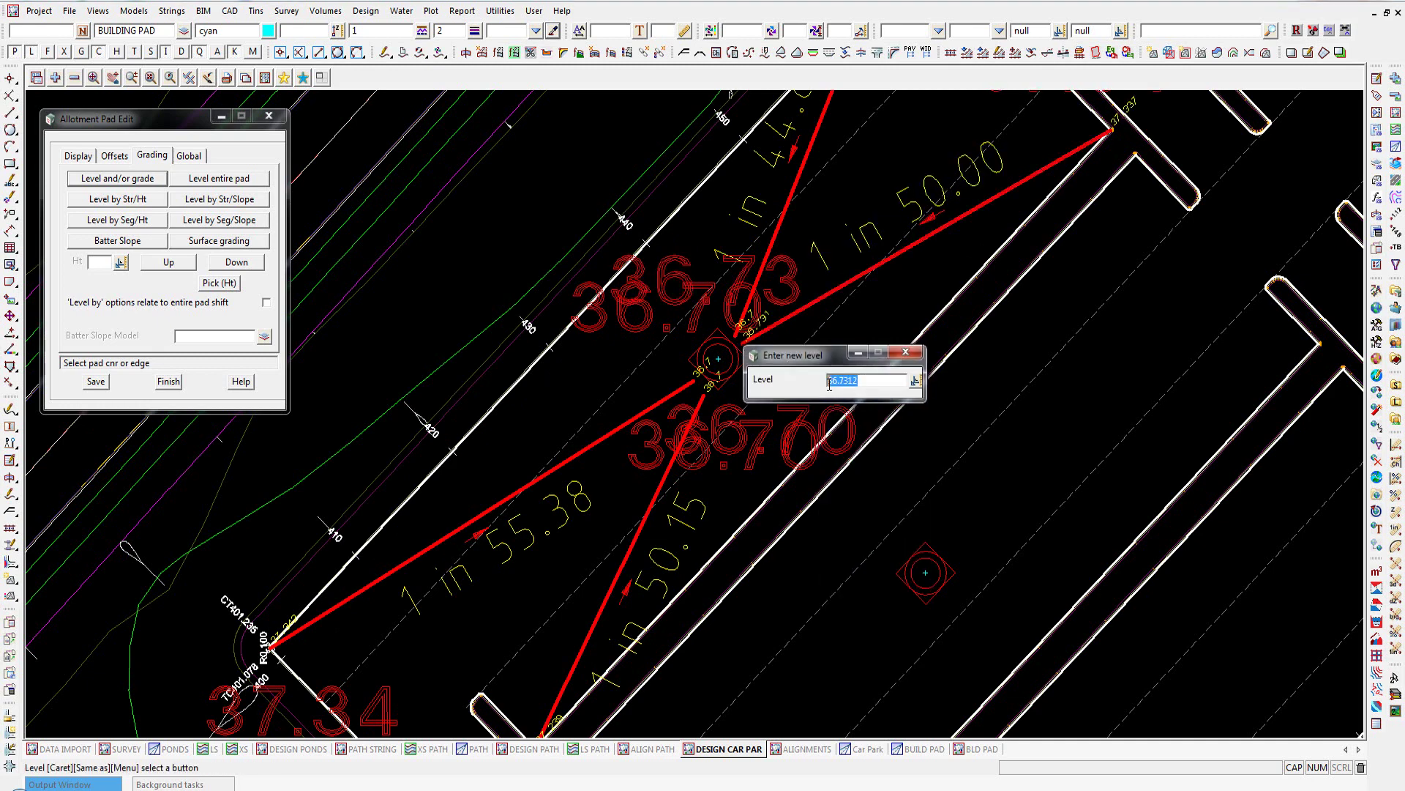
text(3)
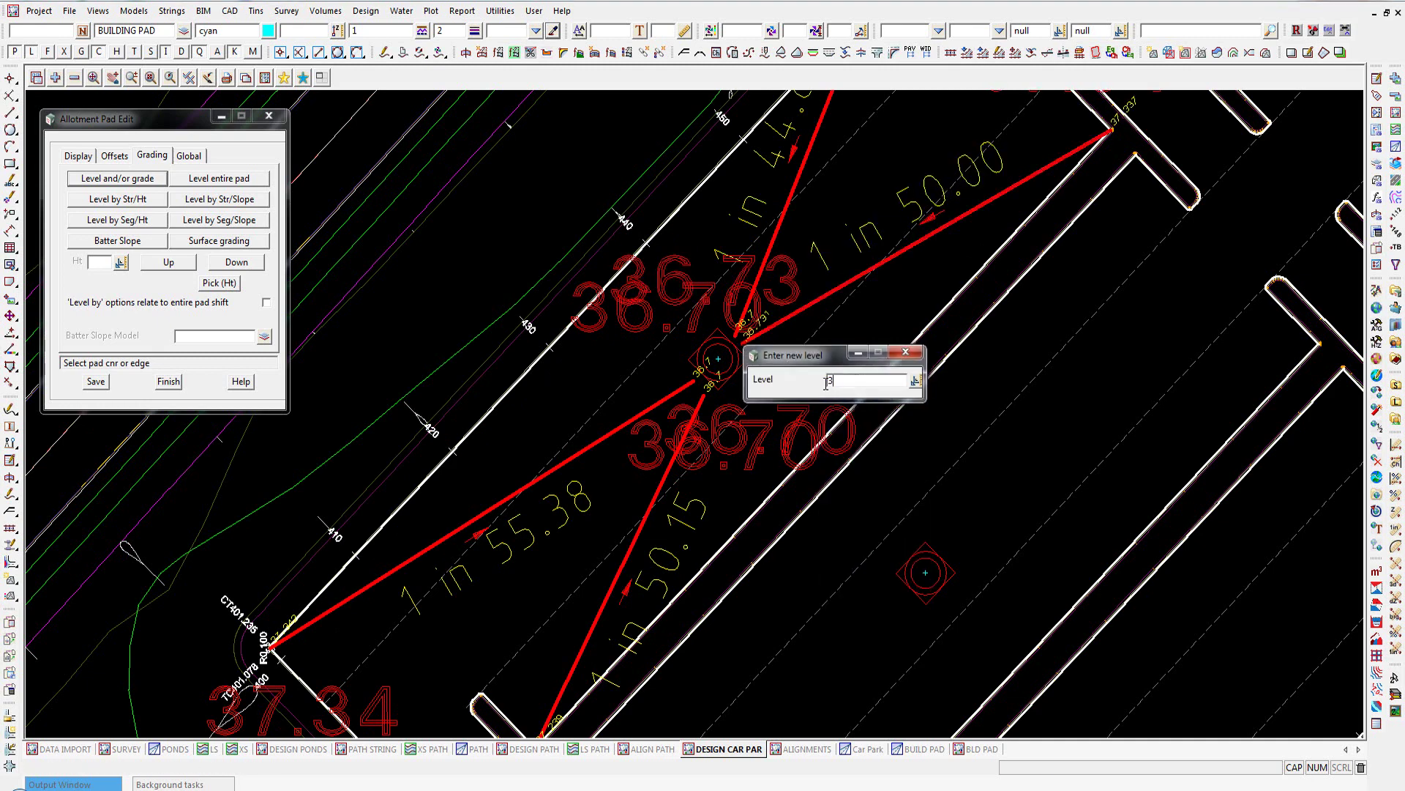
key(Return)
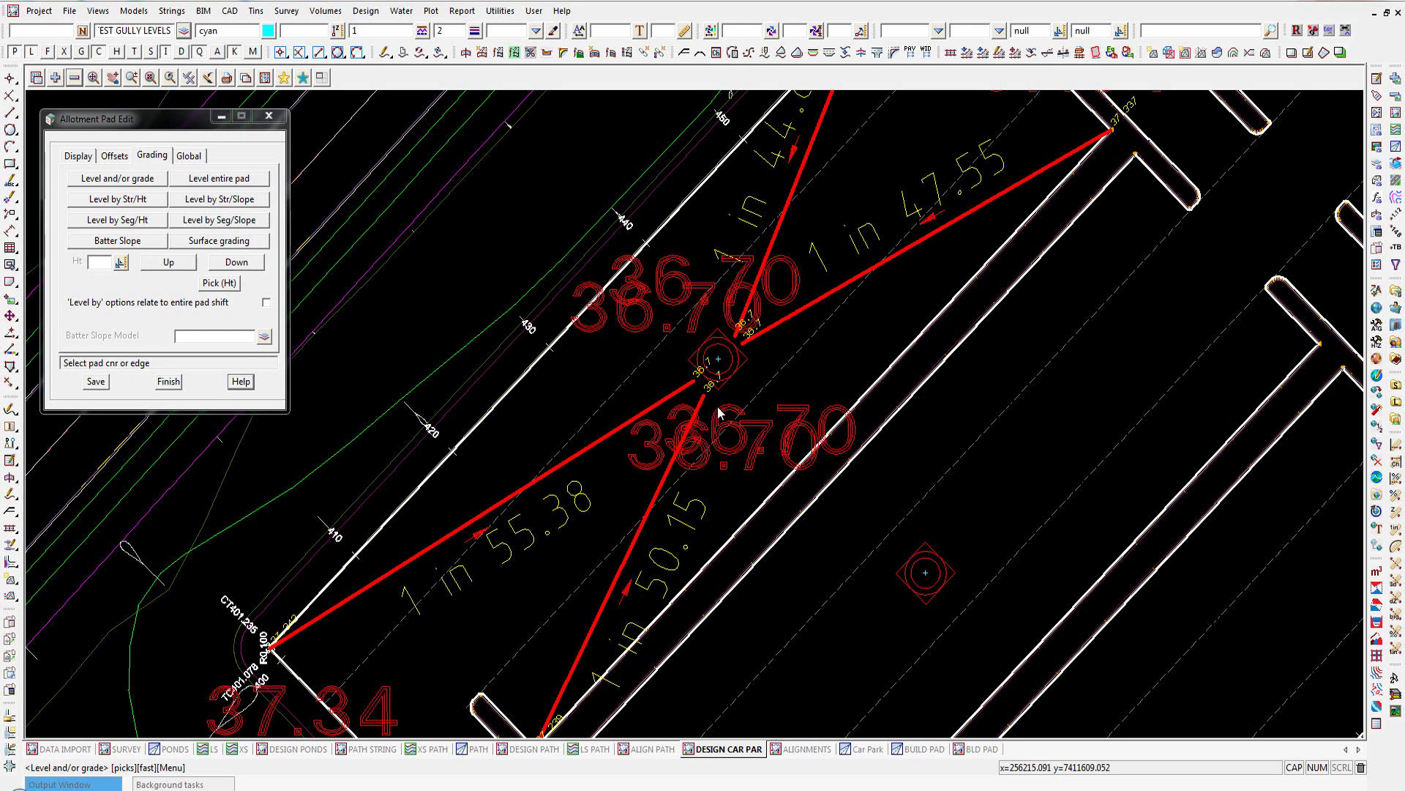
- Add the TEST GULLY LEVELS model to the DESIGN CAR PAR view and turn off its string text display
right_click(718, 412)
scroll(718, 412, down, 5)
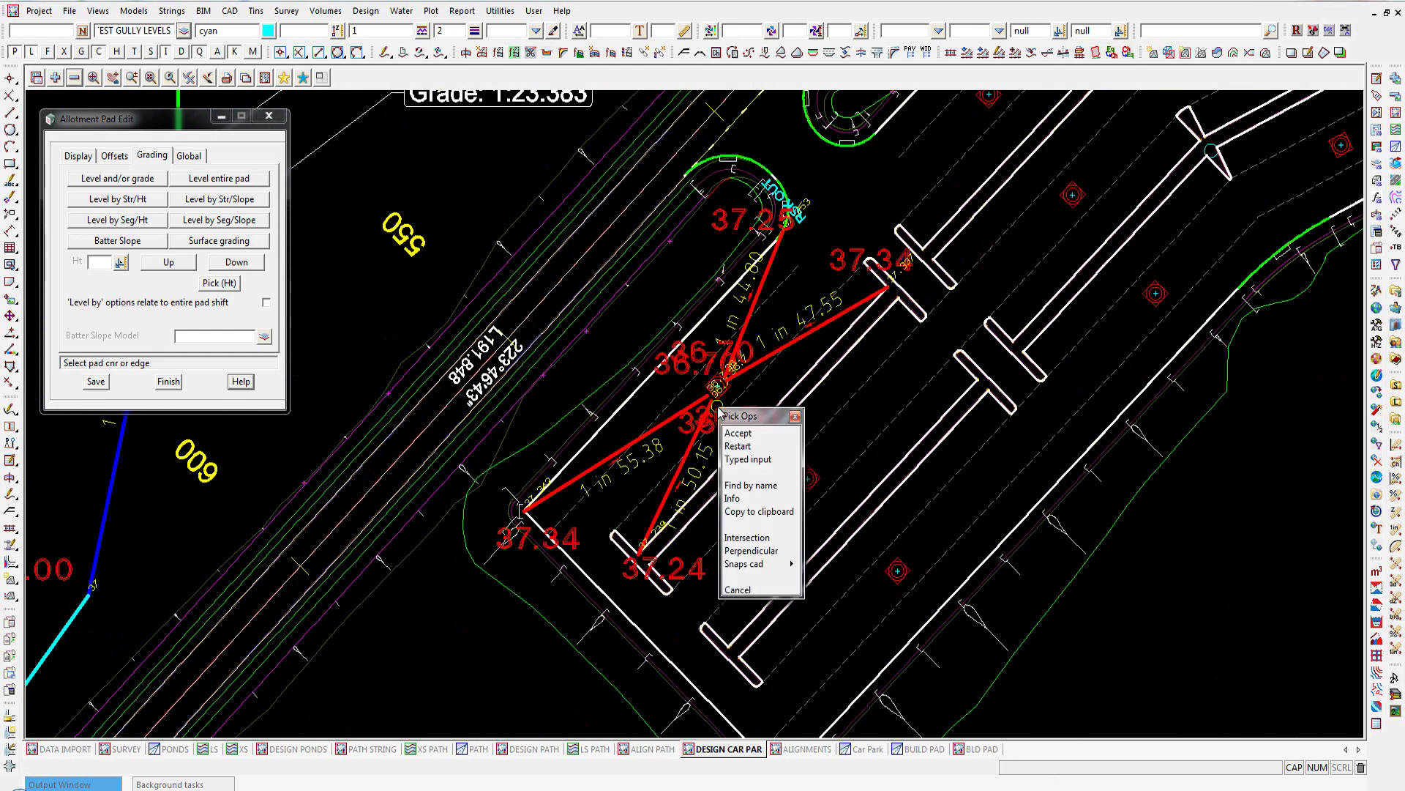
click(795, 415)
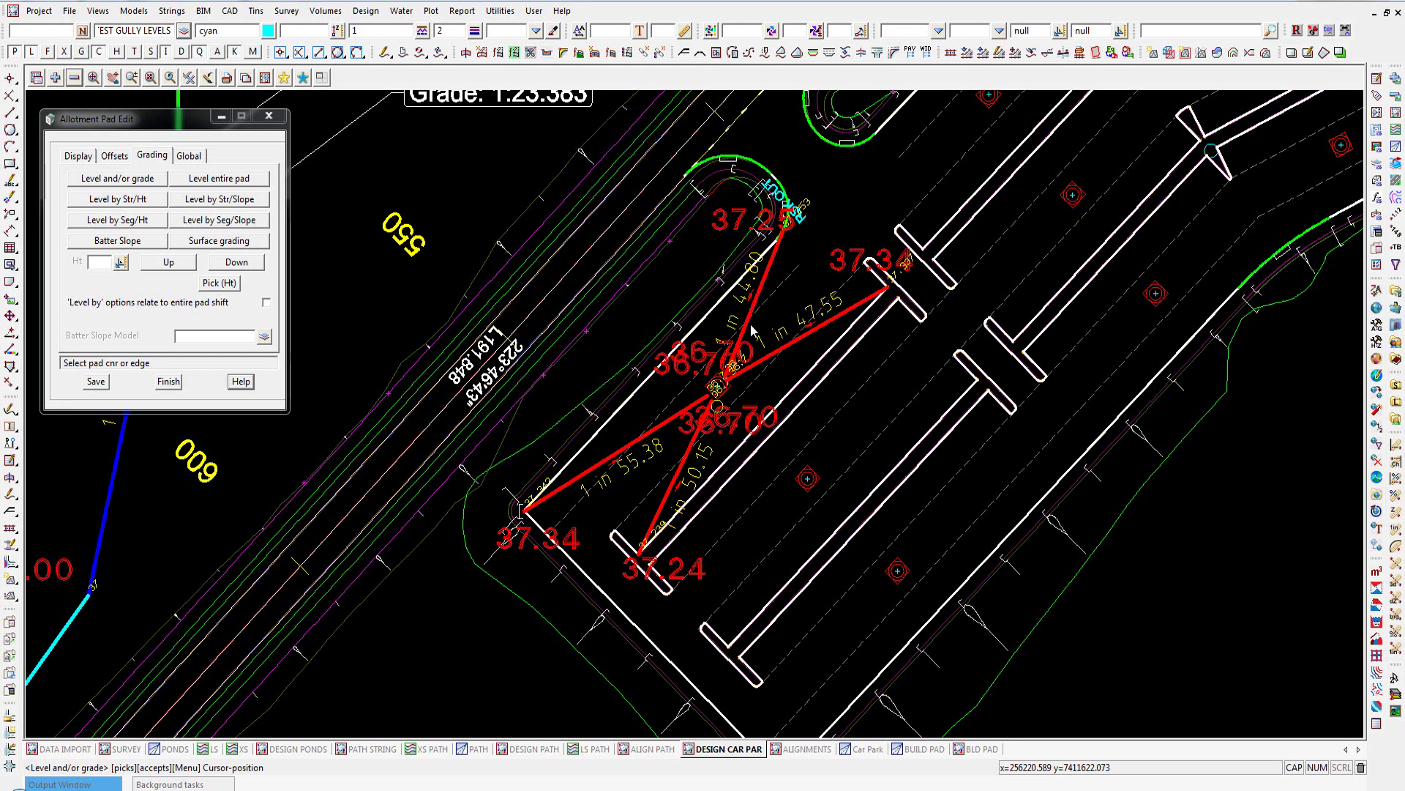
click(56, 79)
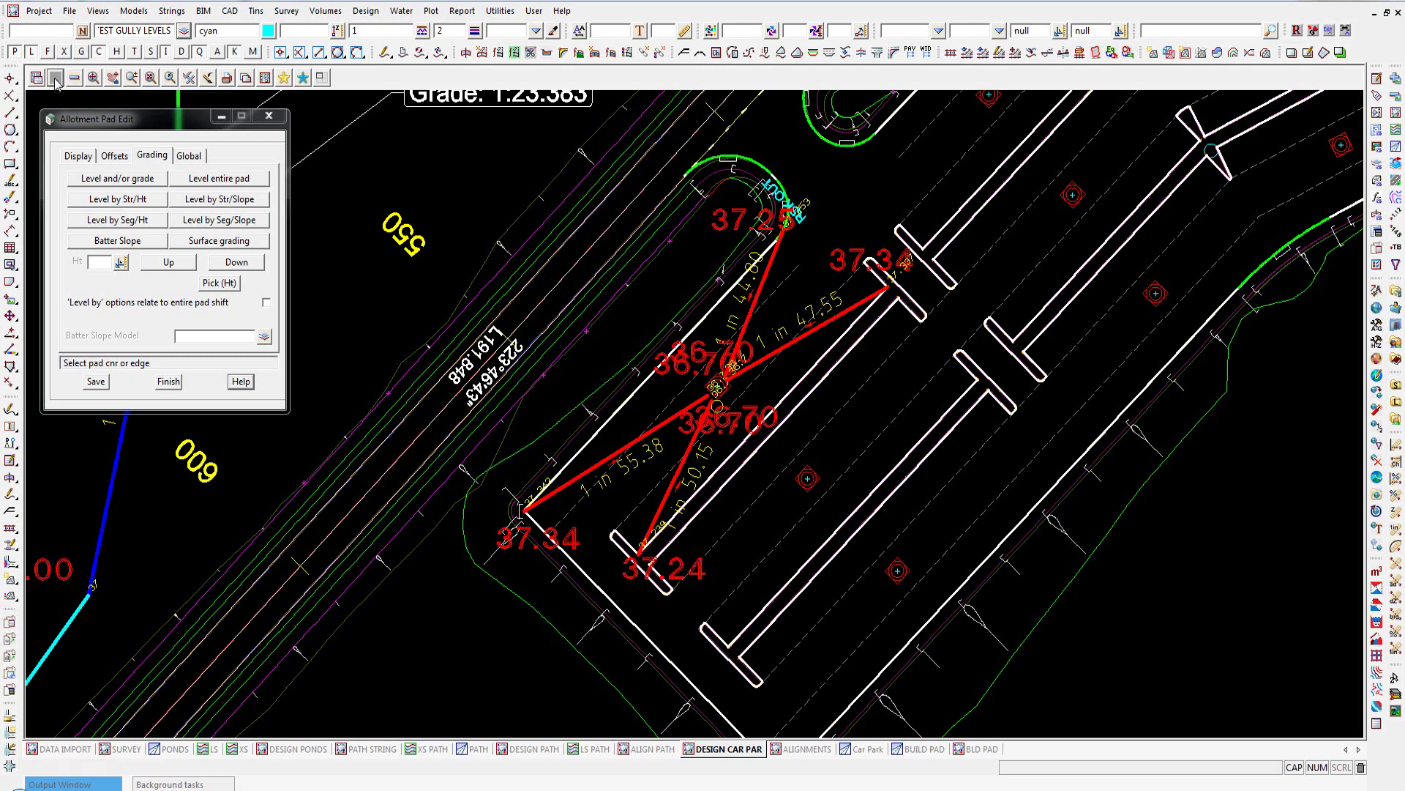
text(TEST)
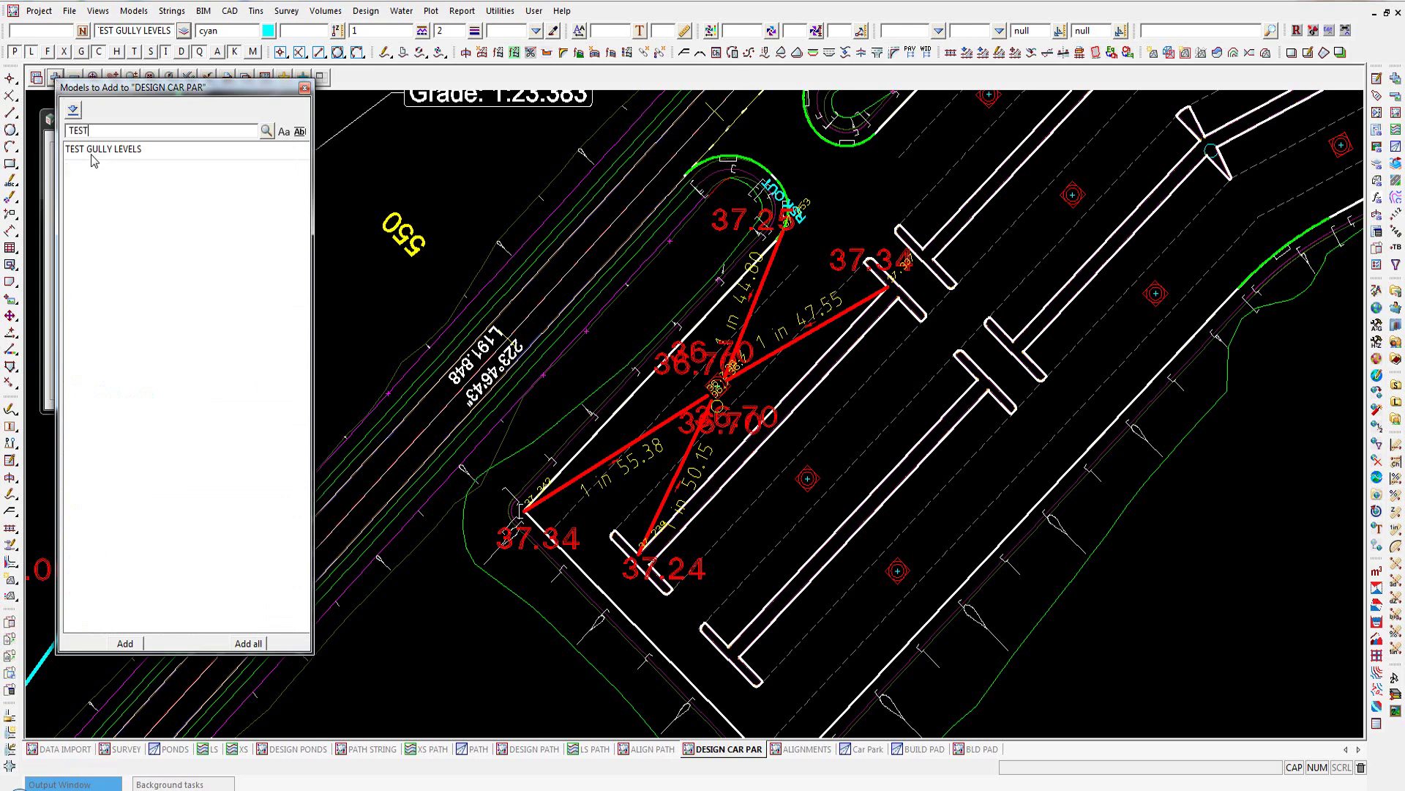
double_click(90, 149)
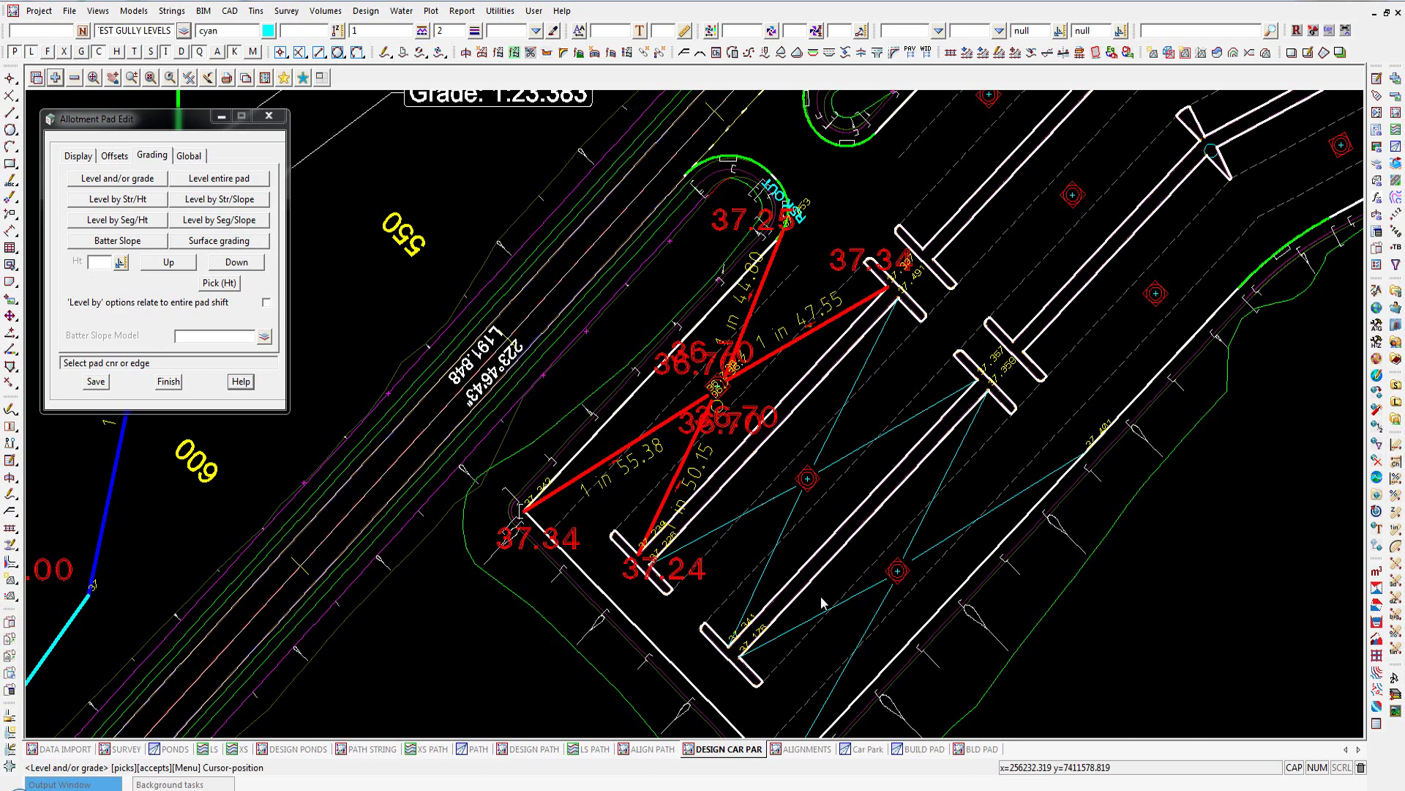
click(189, 78)
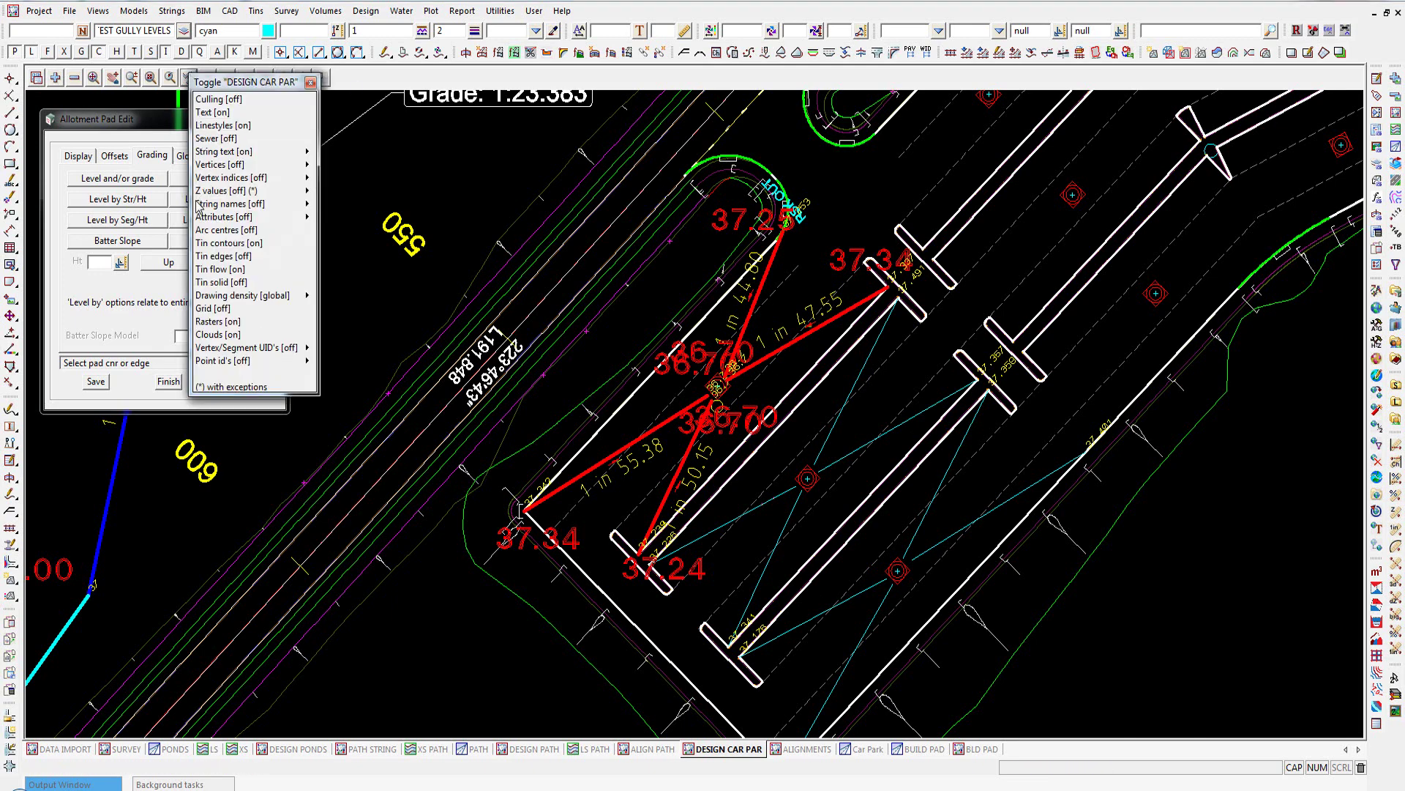
click(209, 154)
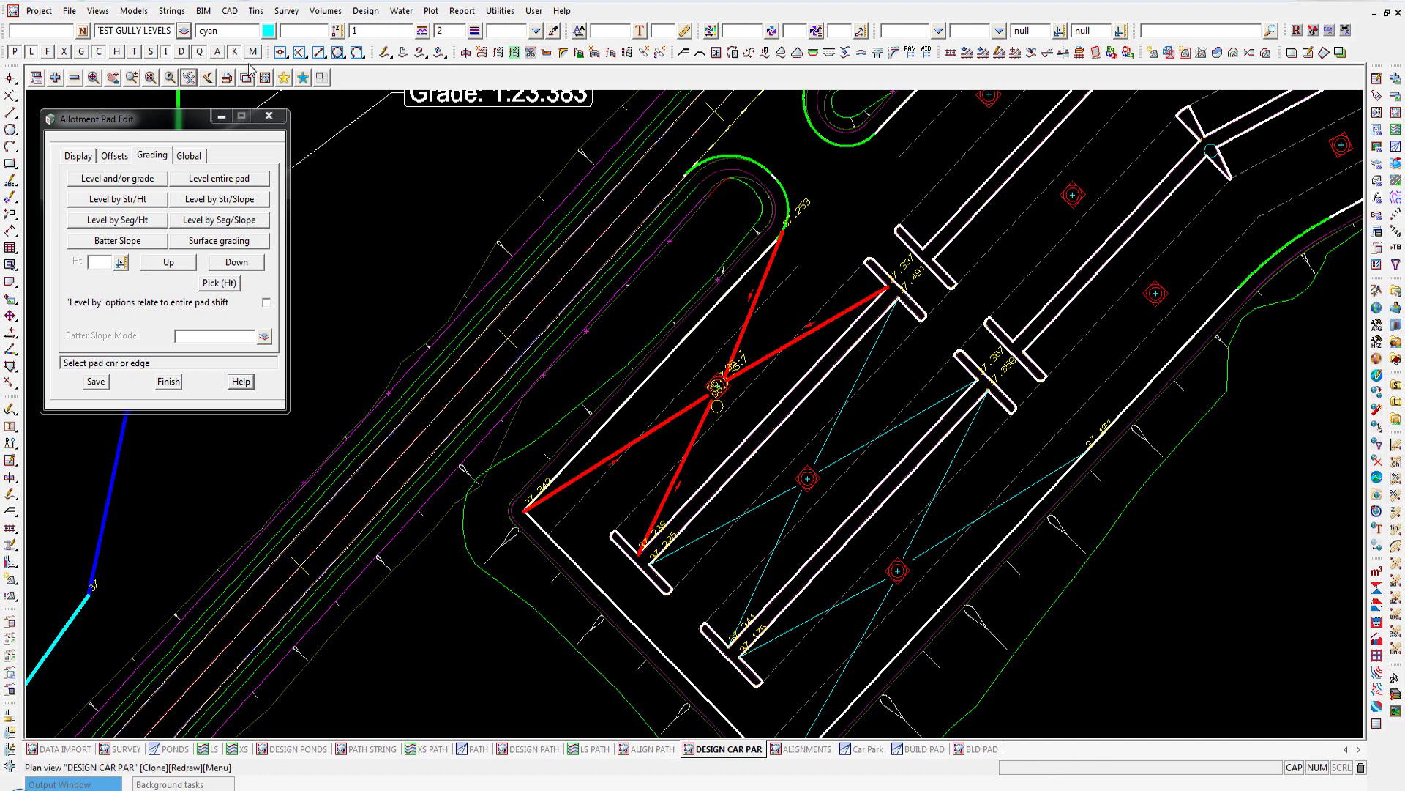
- Load the CAR PARK TIN.slx layout to bring up the car park tin's retriangulation settings
click(75, 12)
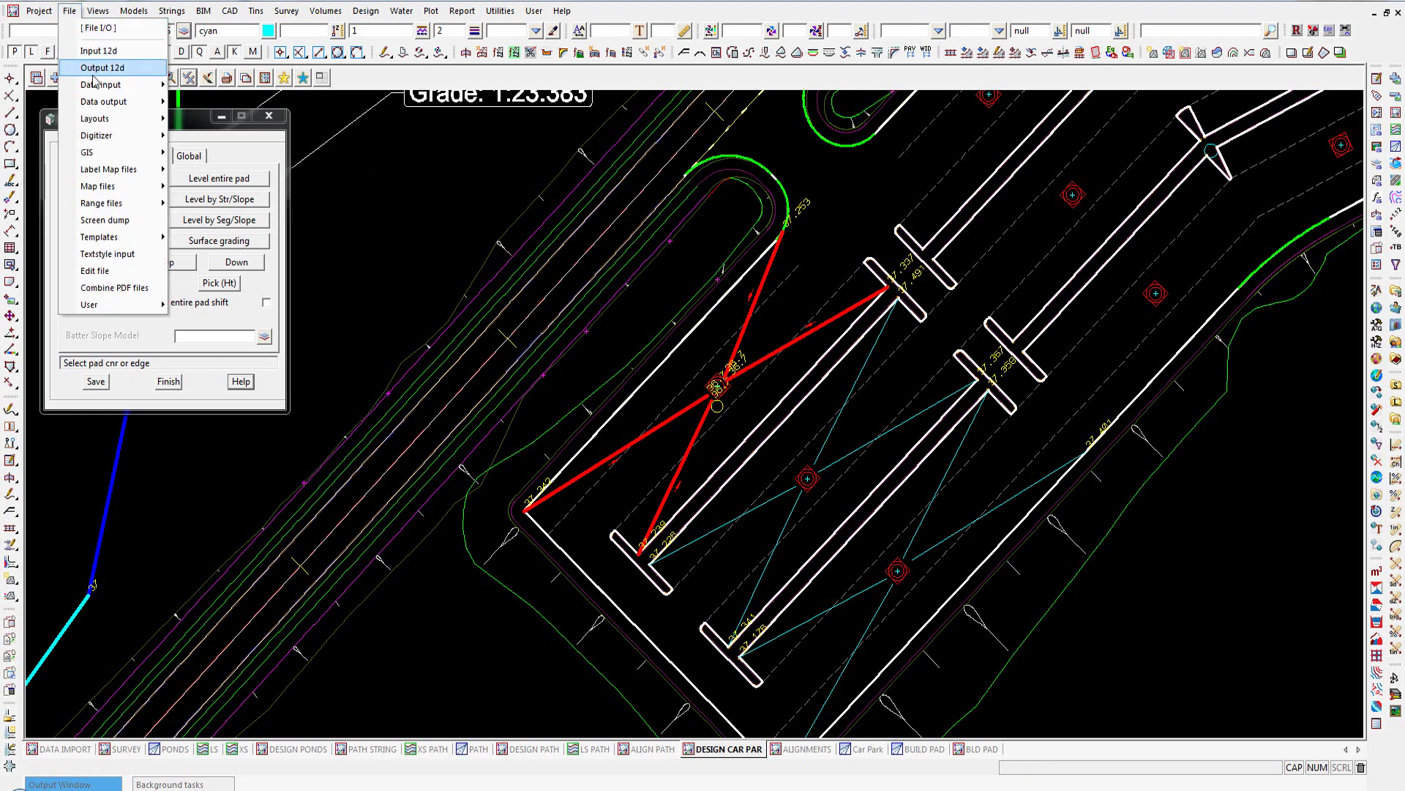
mouse_move(105, 119)
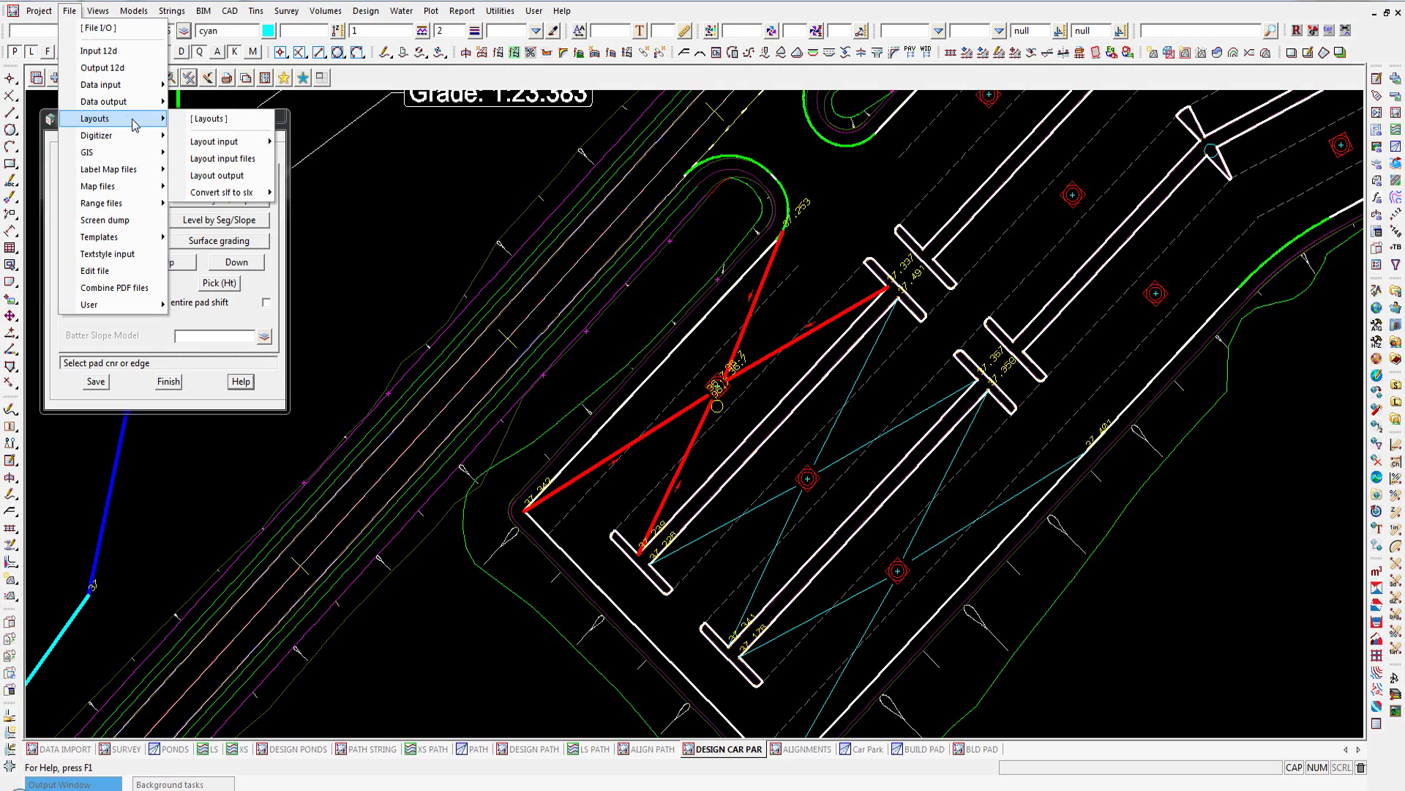
mouse_move(238, 148)
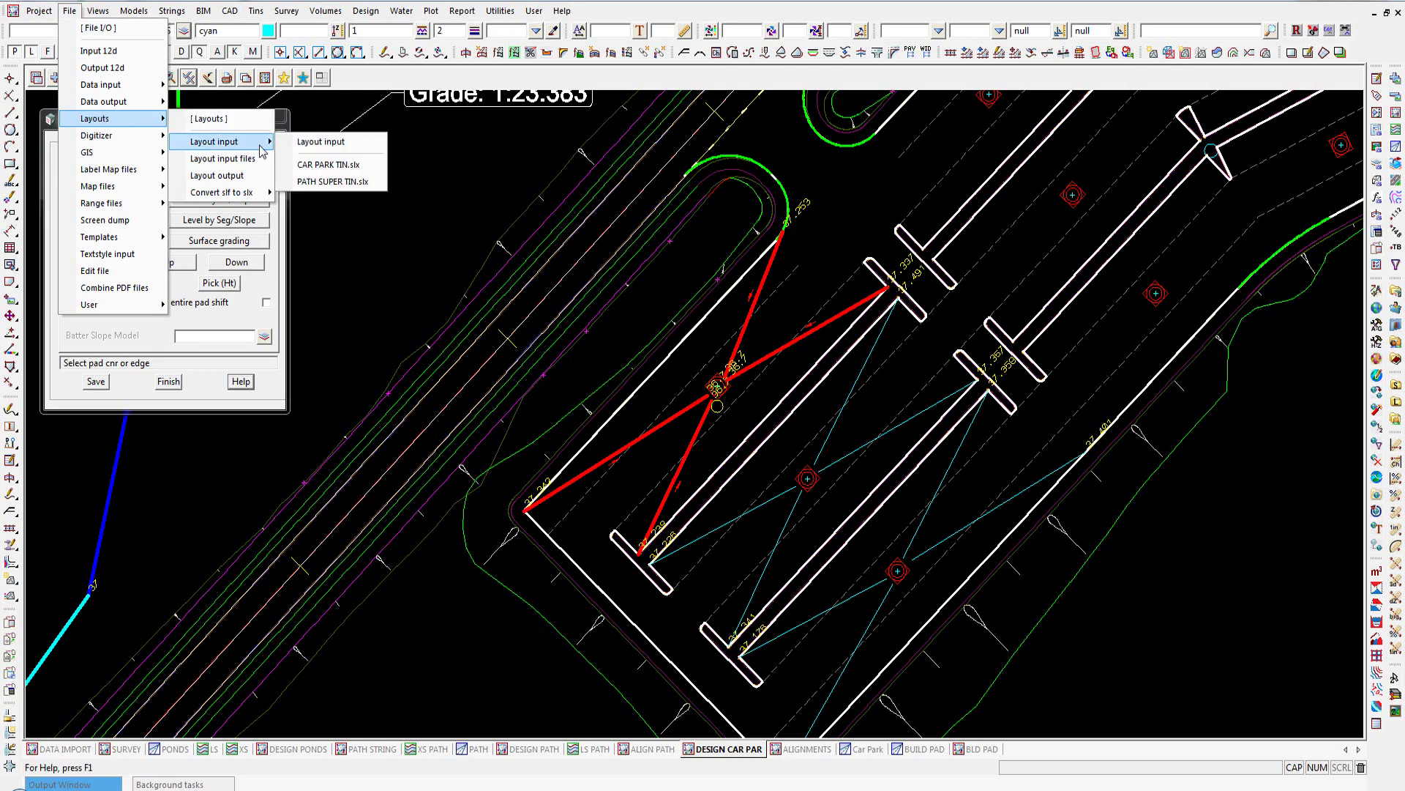
click(321, 165)
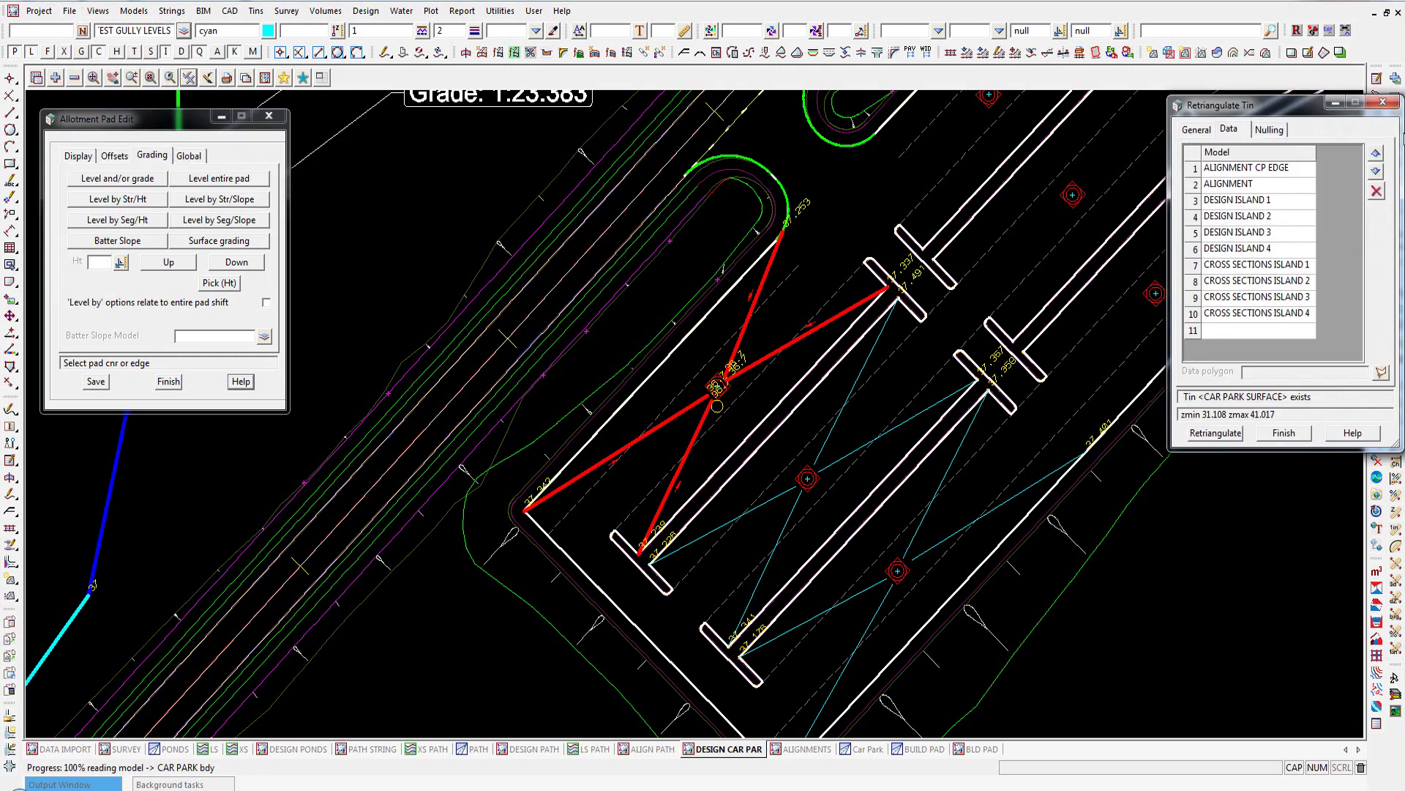
- Add the TEST GULLY LEVELS model to the tin data list by picking its string in plan, and retriangulate the CAR PARK SURFACE tin
click(1270, 331)
click(868, 370)
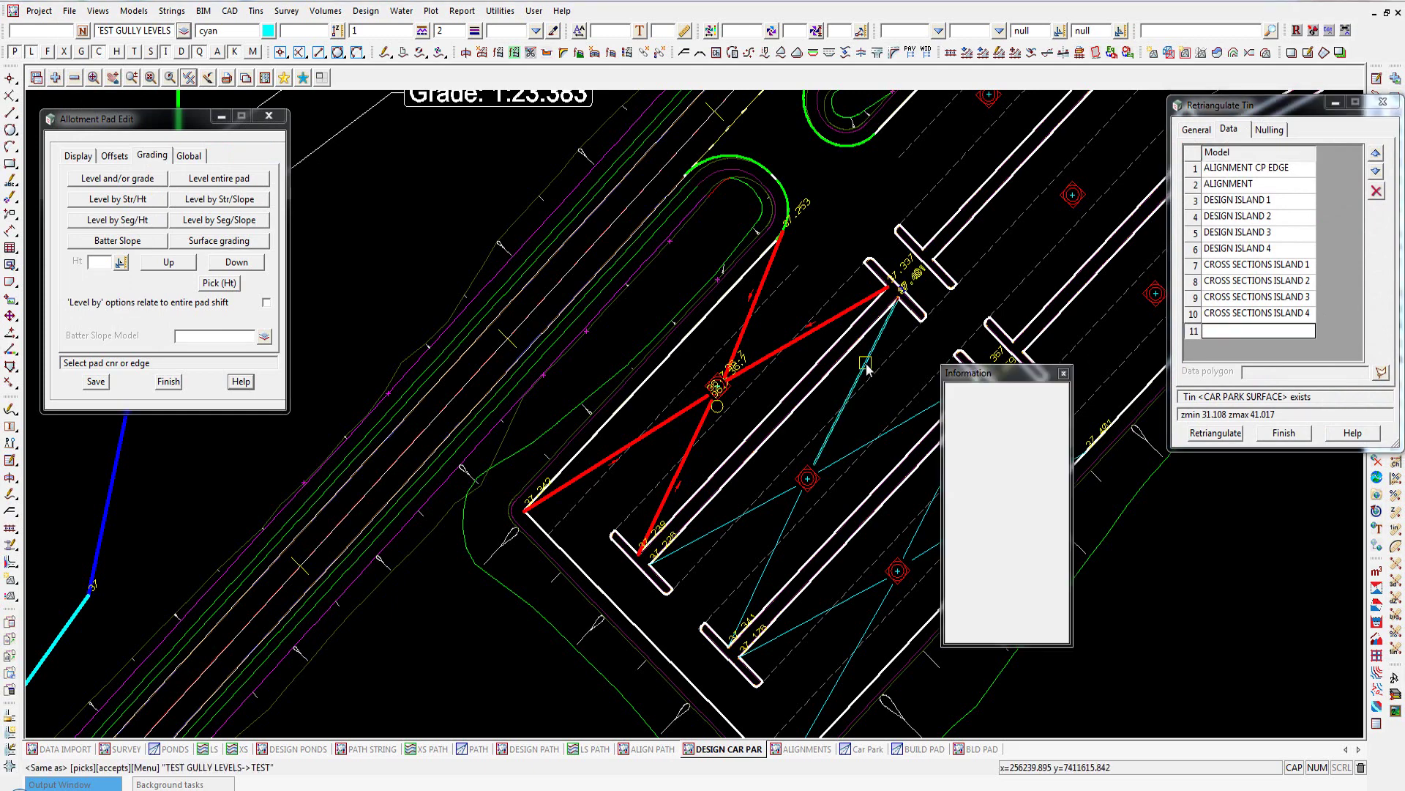
middle_click(867, 369)
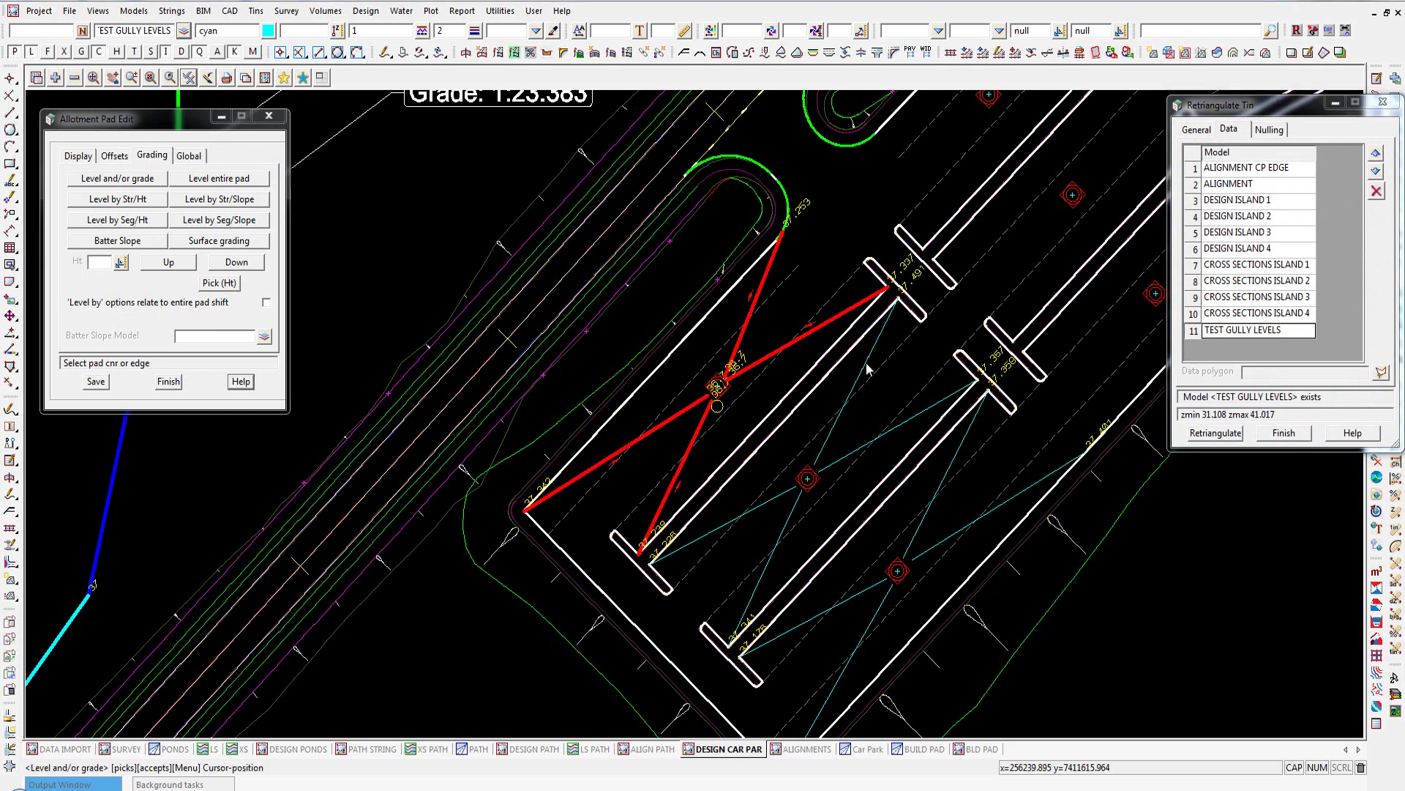
click(1216, 433)
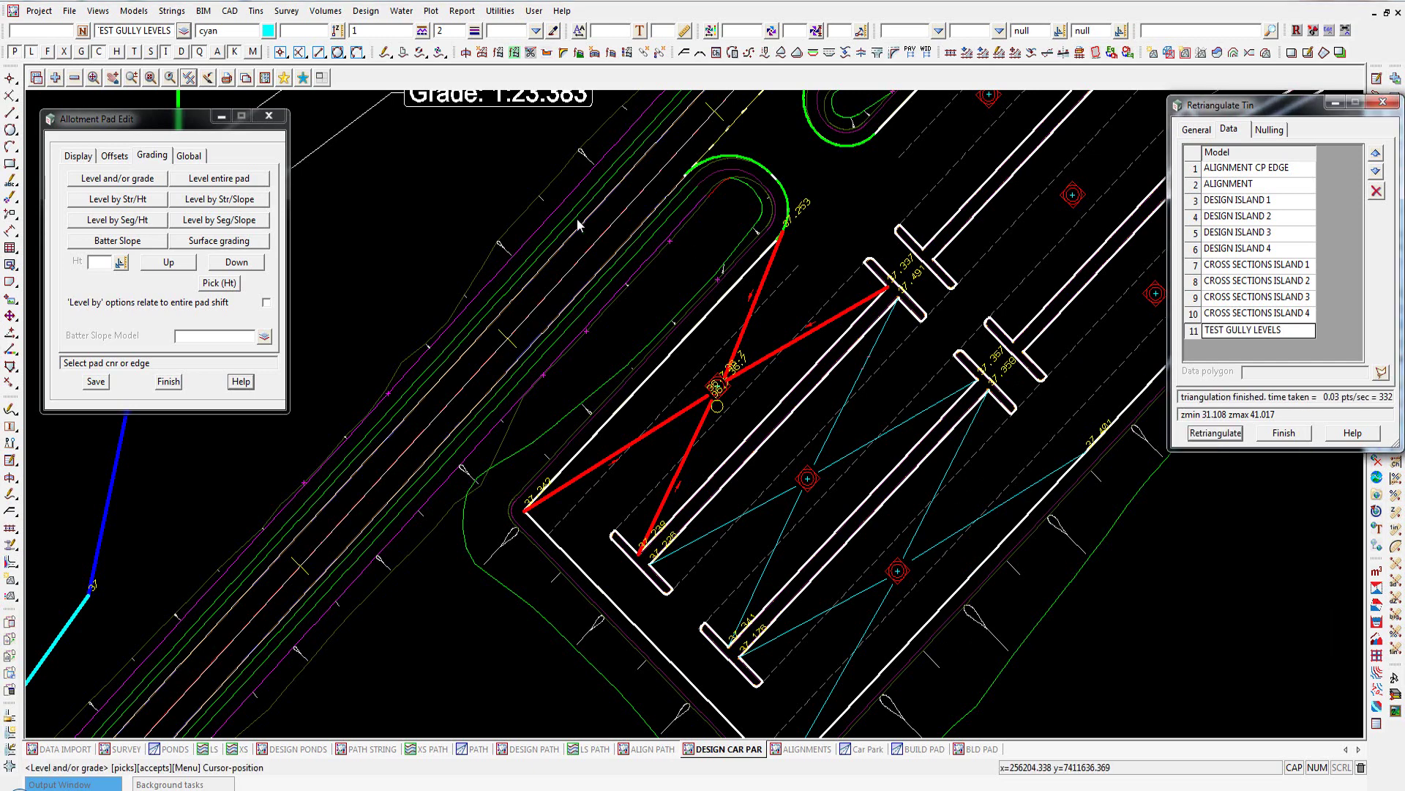
- Add the tin CAR PARK SURFACE model to the DESIGN CAR PAR view and inspect its contours around the gully
click(56, 79)
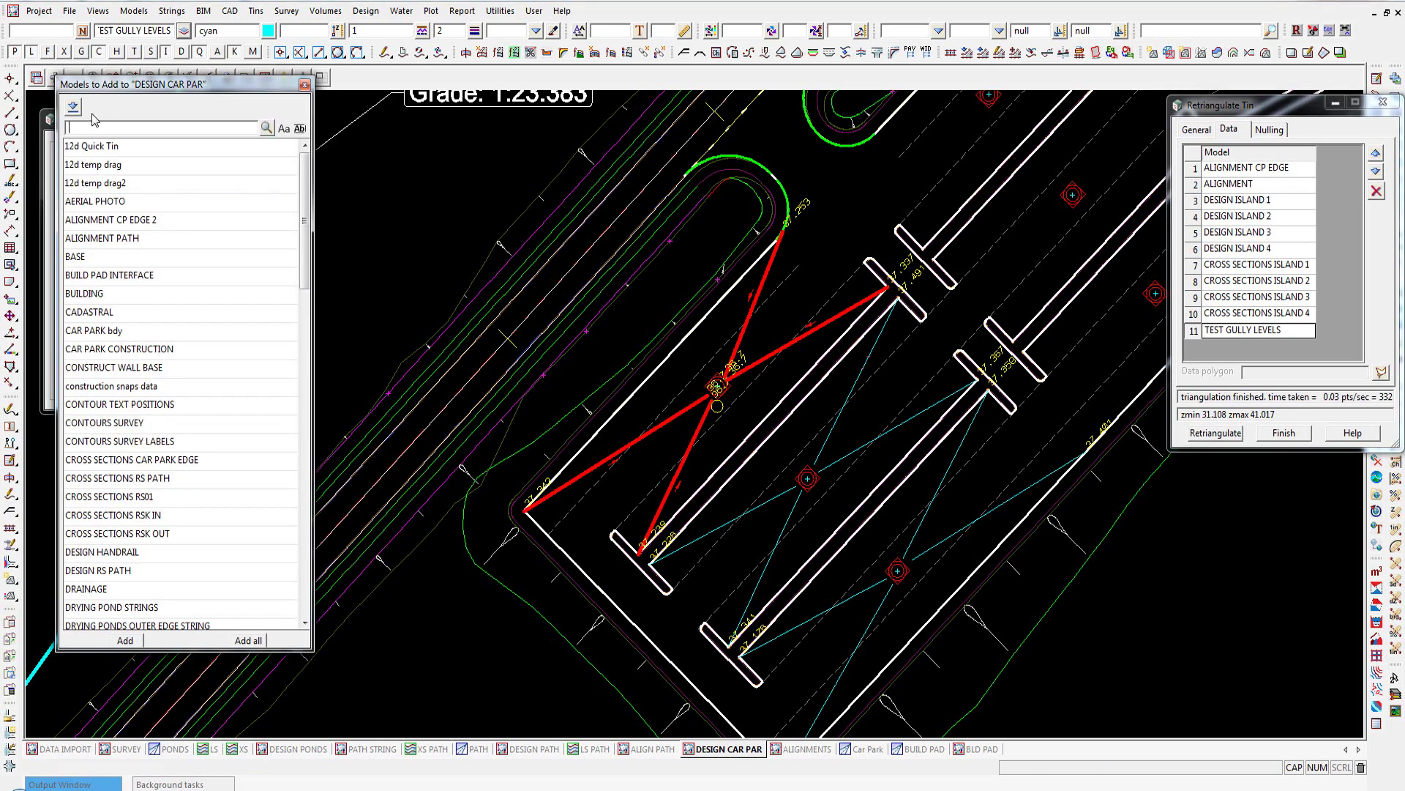
text(N)
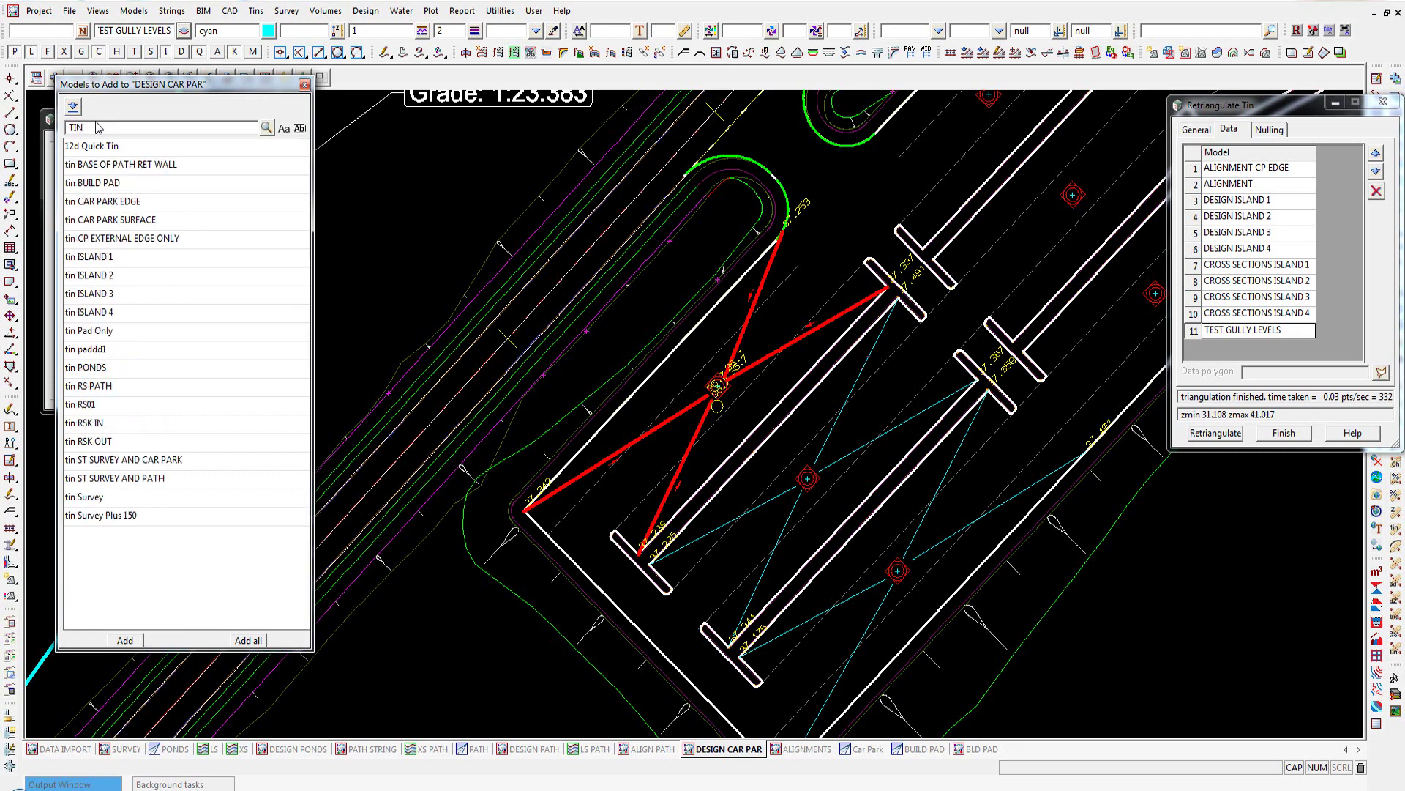
double_click(108, 221)
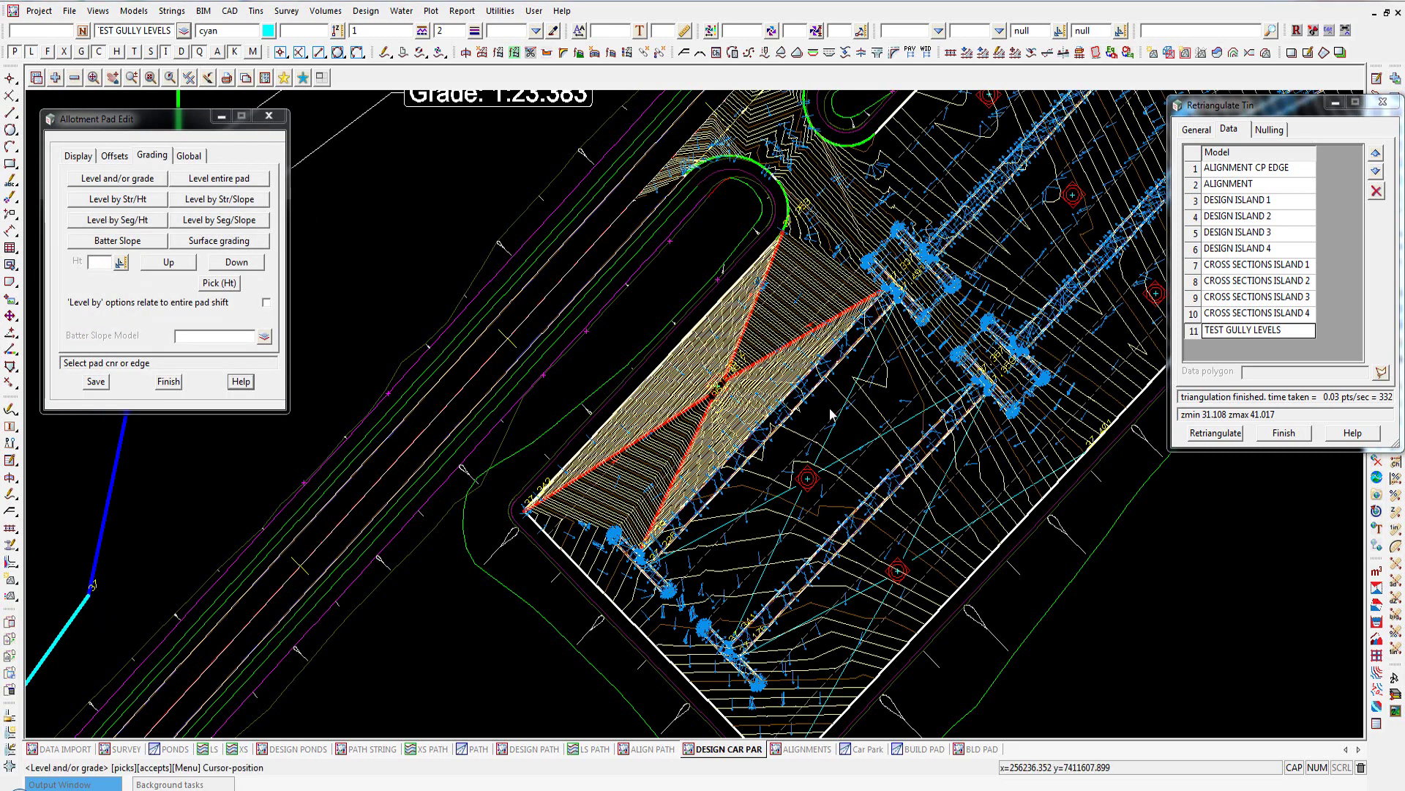
scroll(776, 388, up, 4)
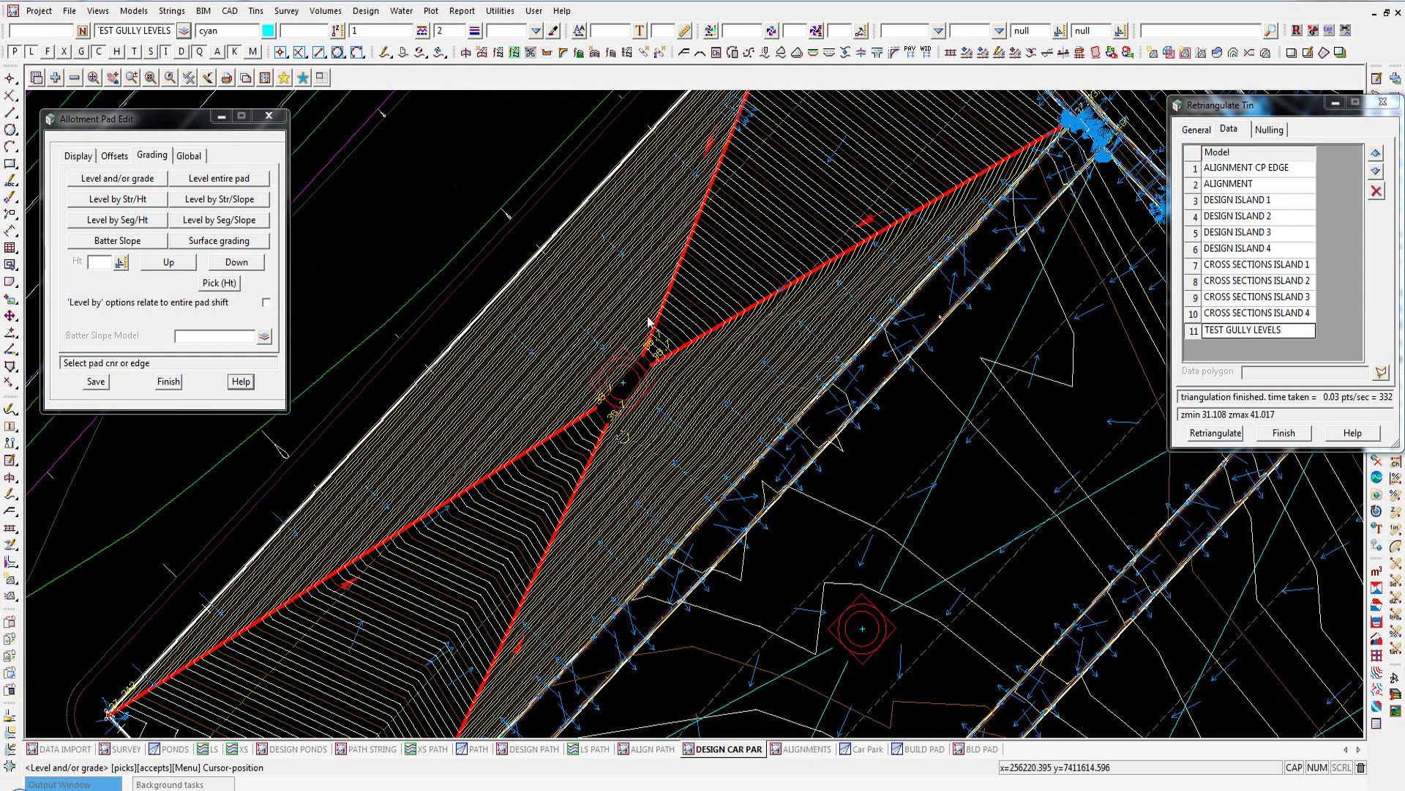
- Turn off shading in the Car Park perspective view, and close the tin retriangulation and allotment pad editing tools
scroll(644, 399, down, 3)
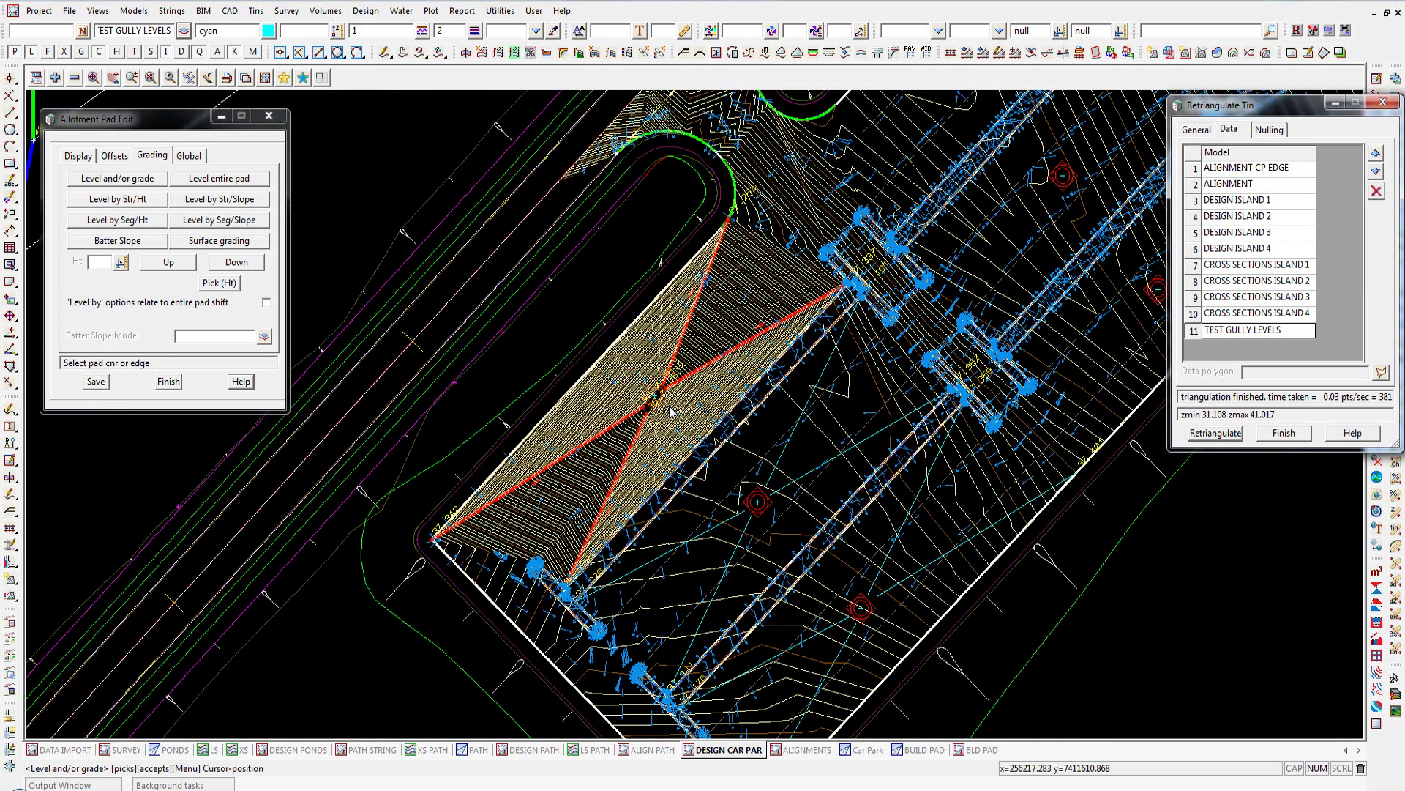
click(1296, 436)
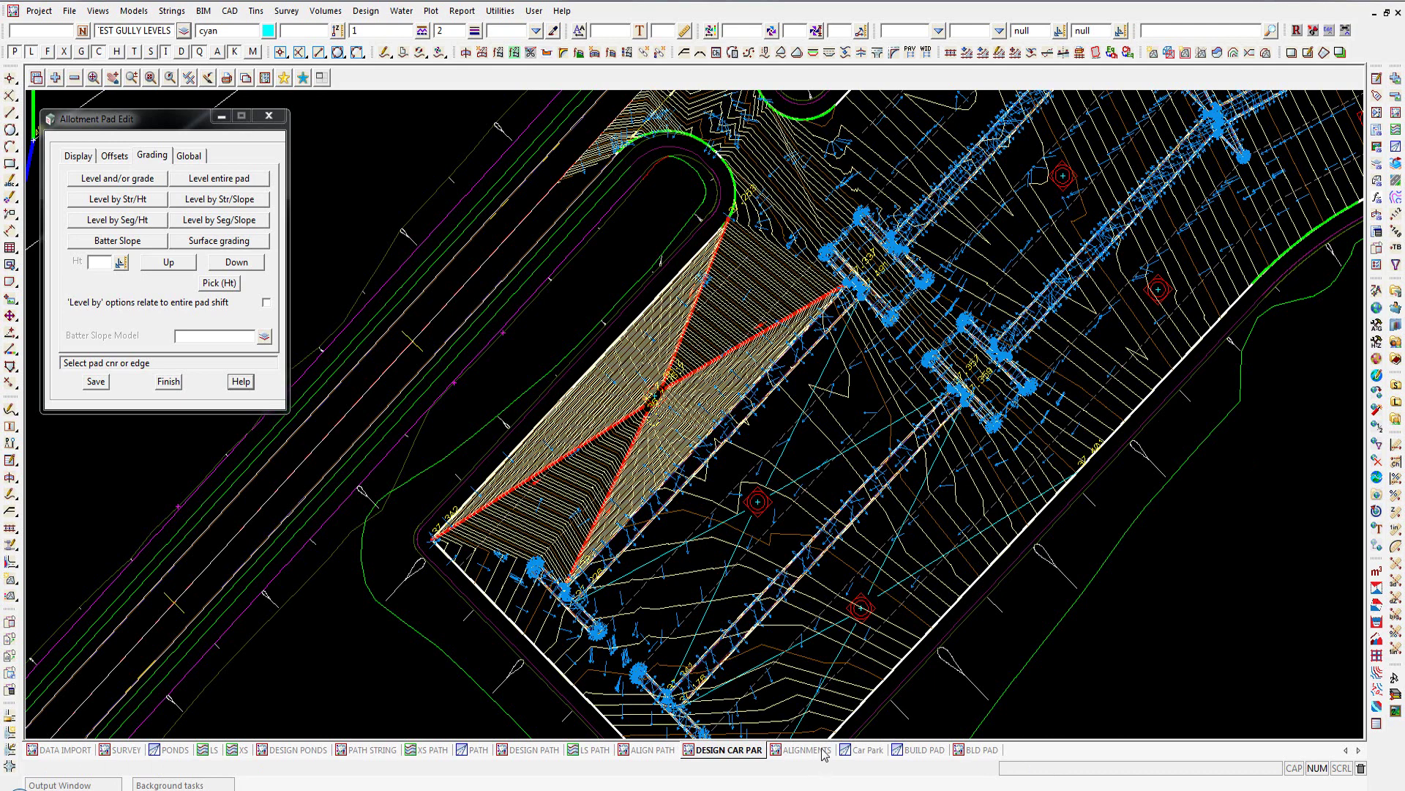
click(874, 751)
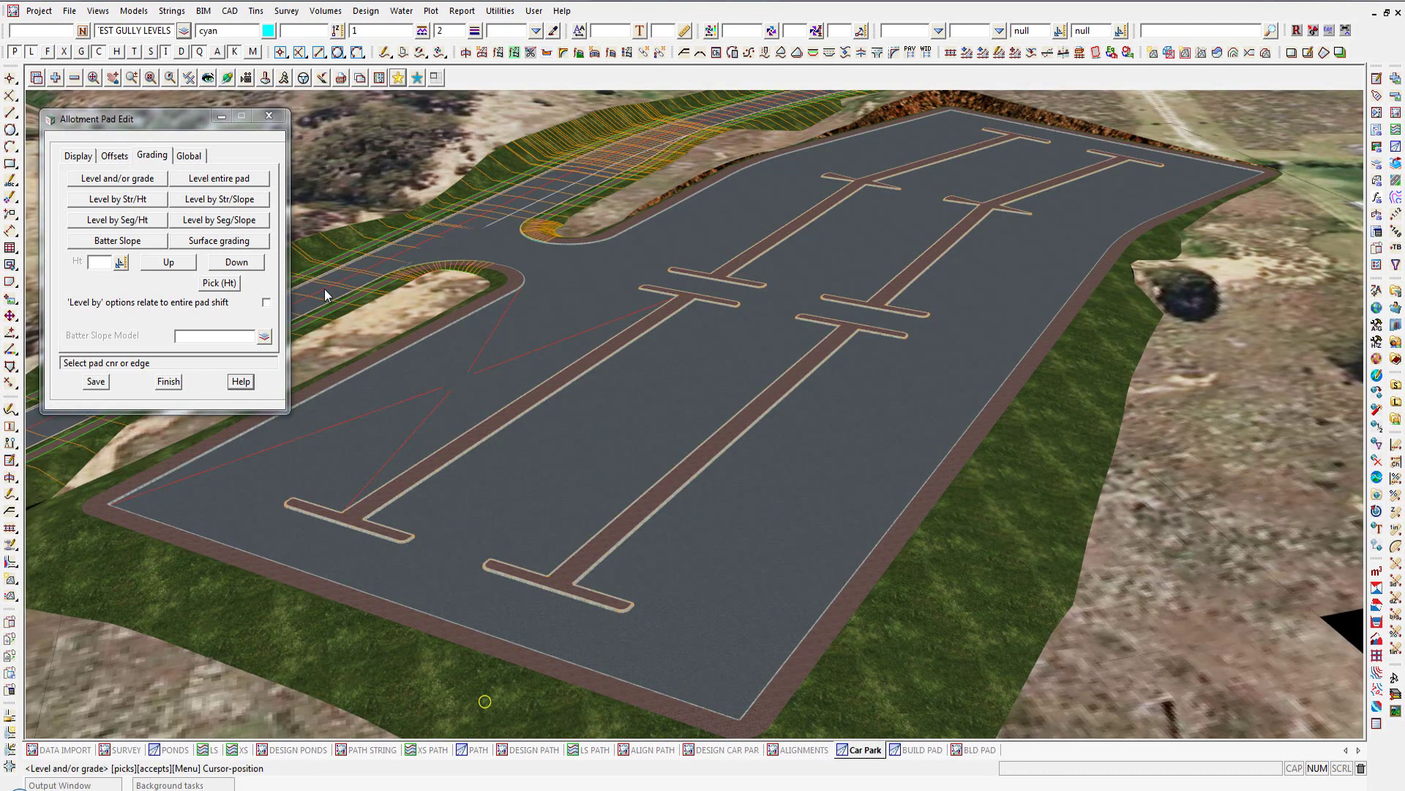
click(189, 77)
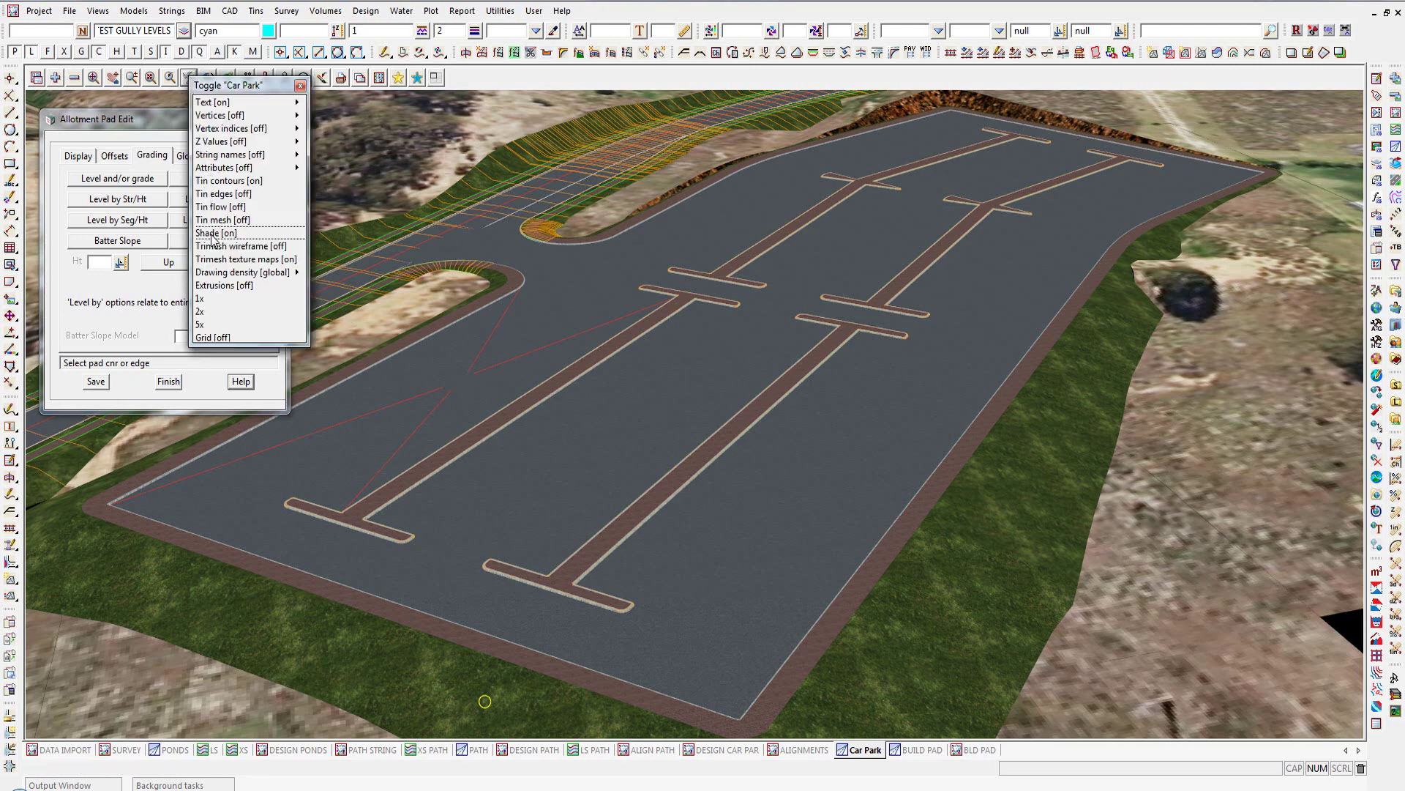
click(213, 234)
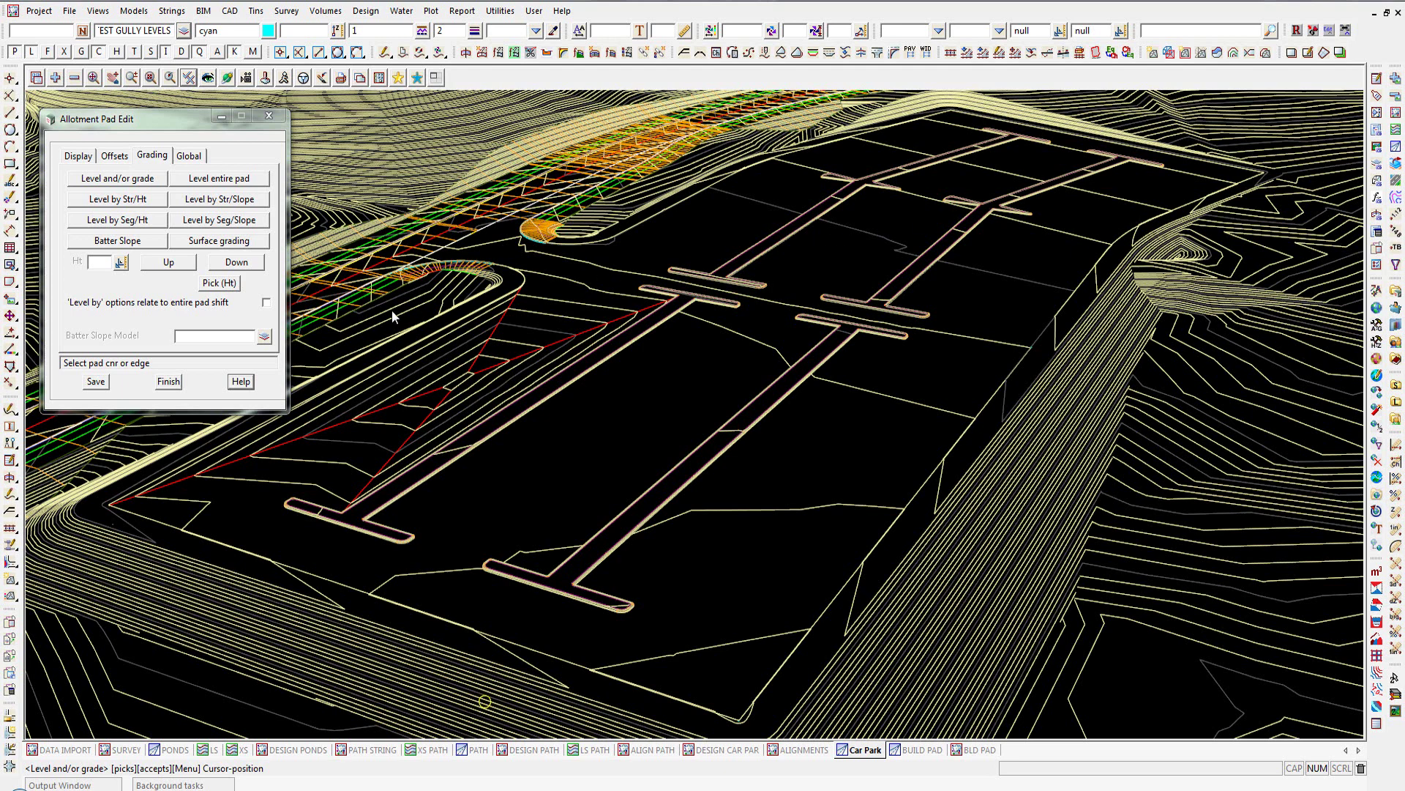
click(174, 384)
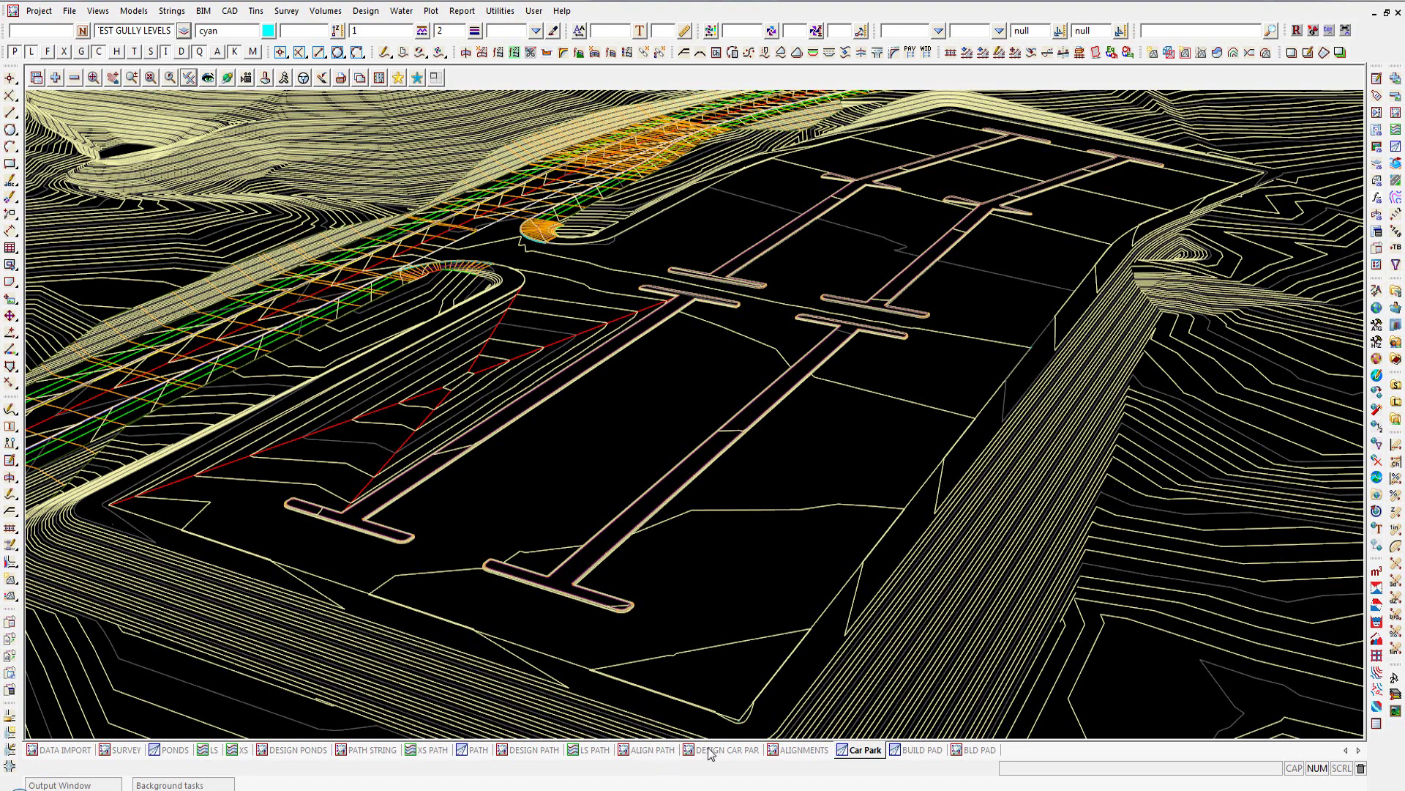
- Arrange the LS PATH section view and the ALIGN PATH plan view side by side, each filling half the workspace
click(661, 754)
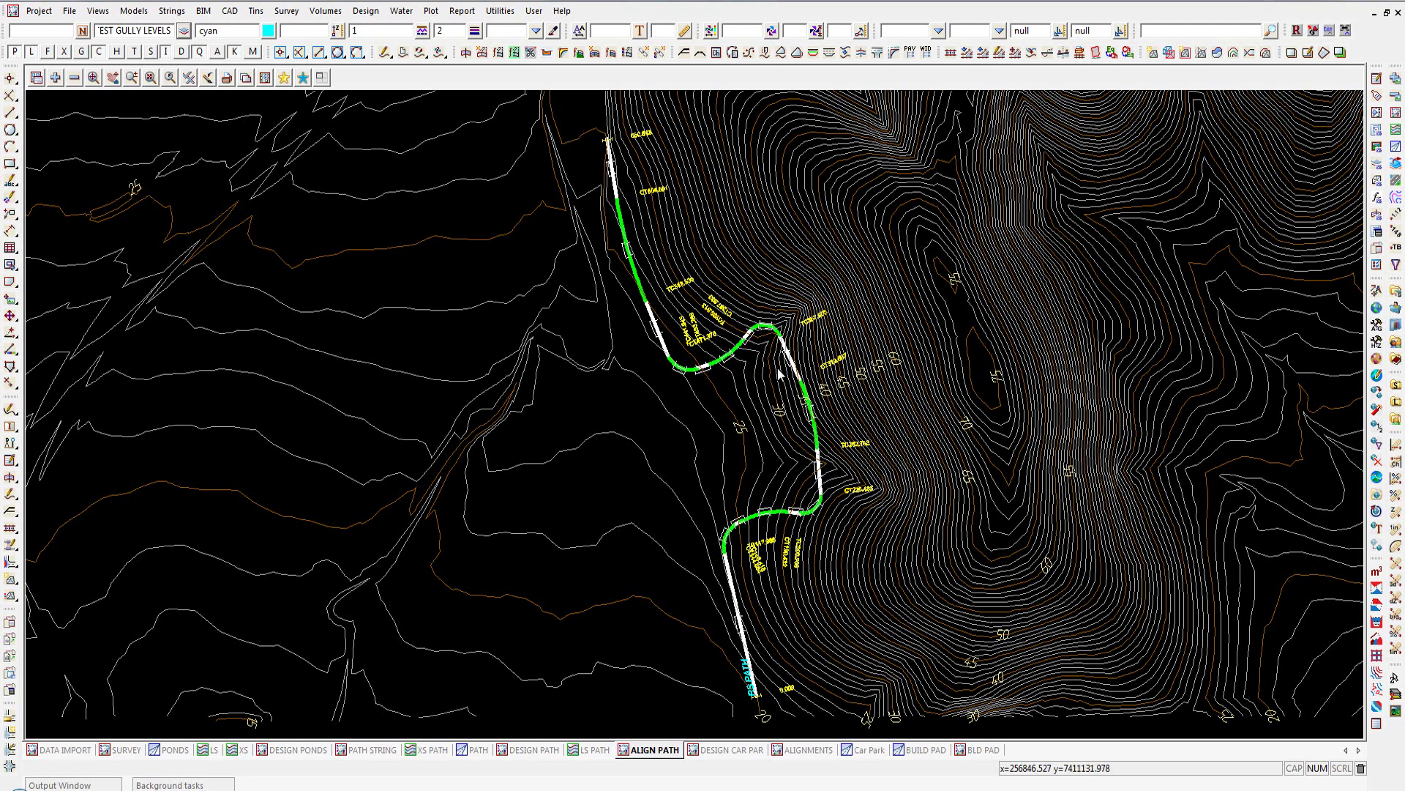
click(603, 751)
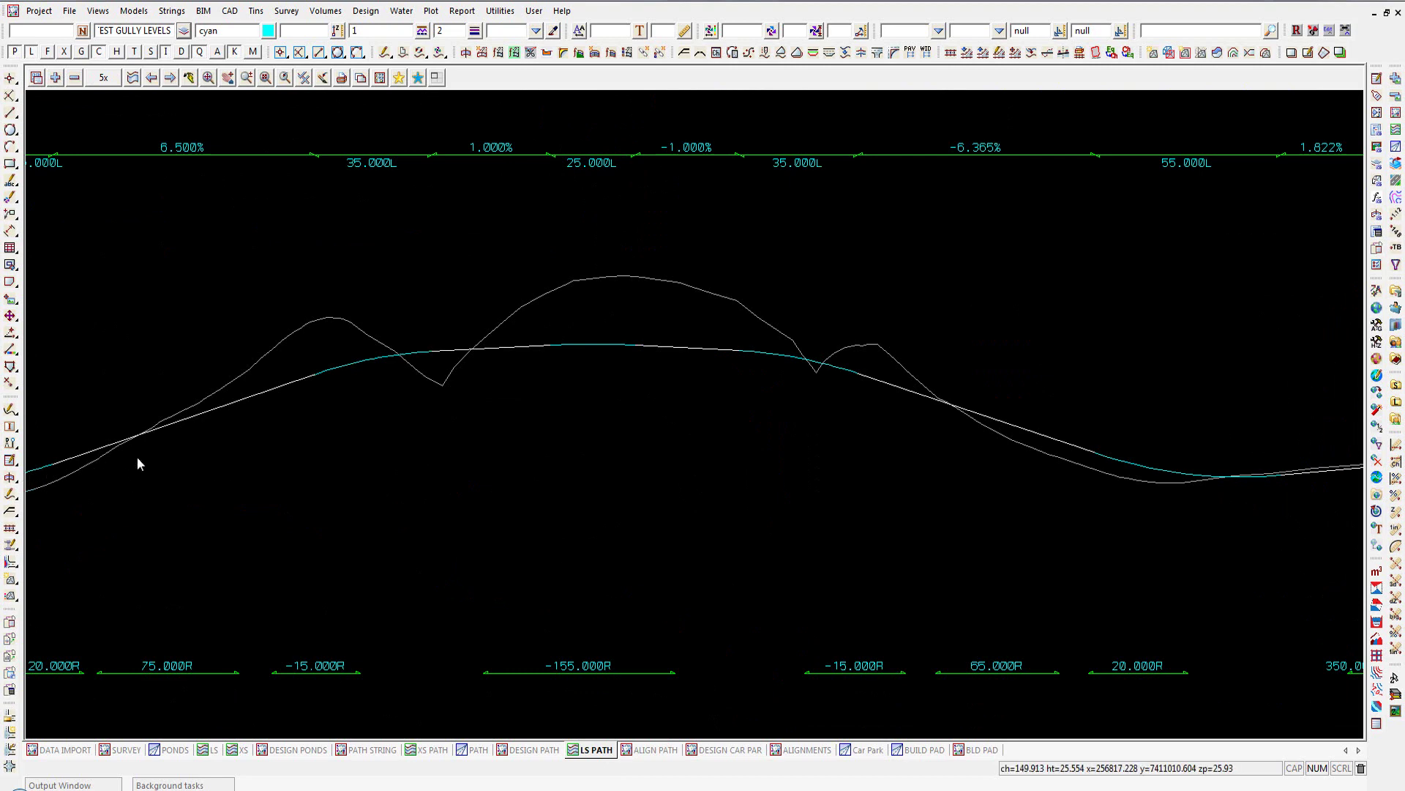
scroll(595, 464, down, 3)
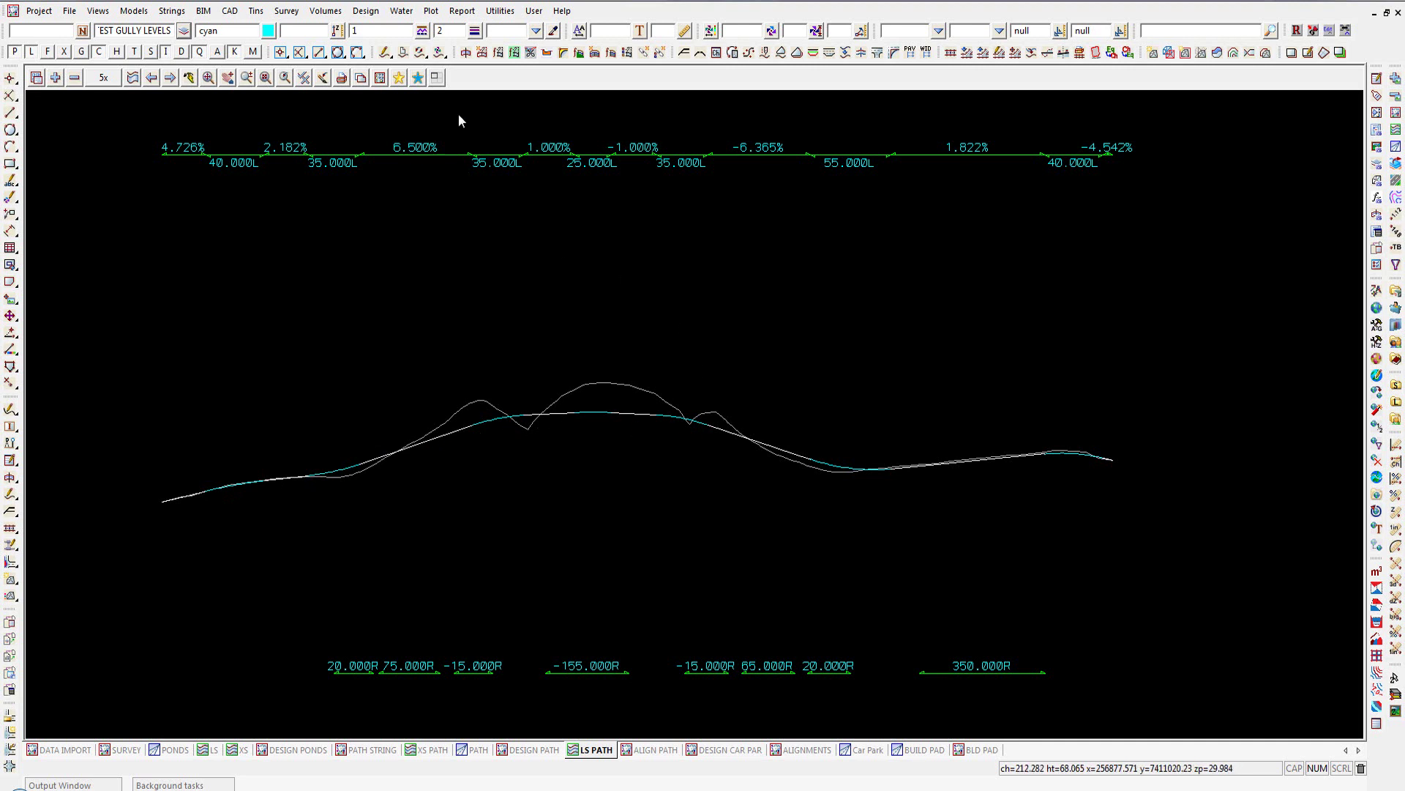
click(436, 79)
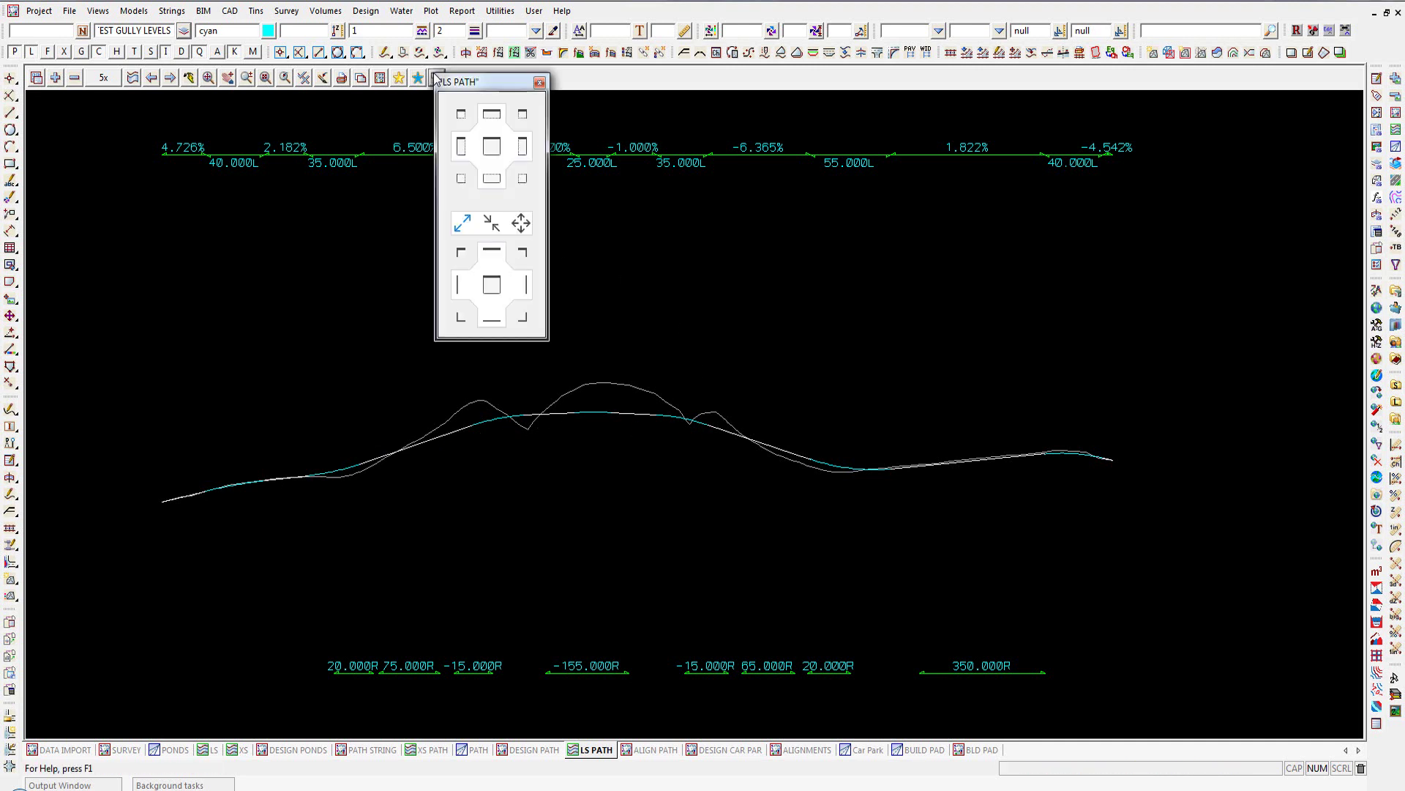
click(461, 147)
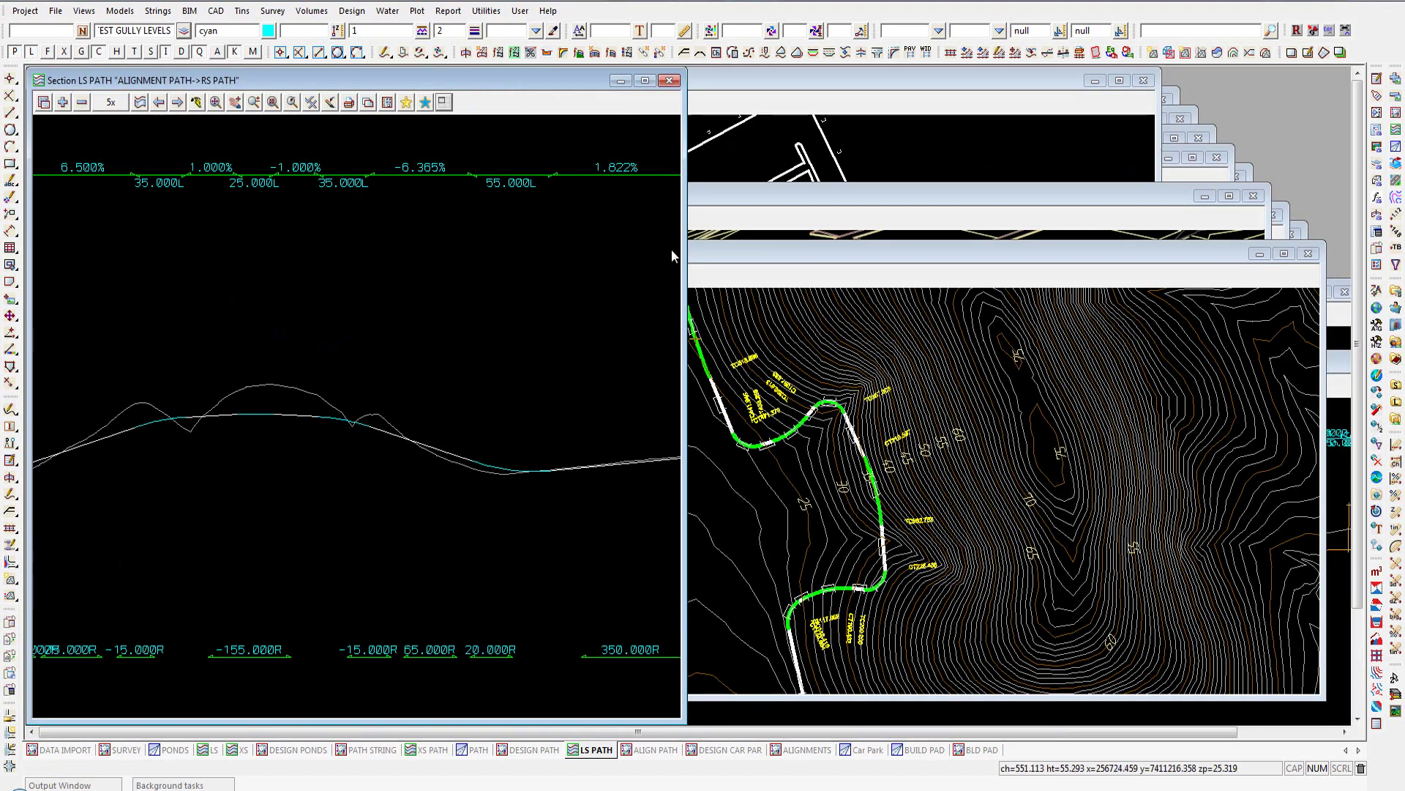
click(707, 252)
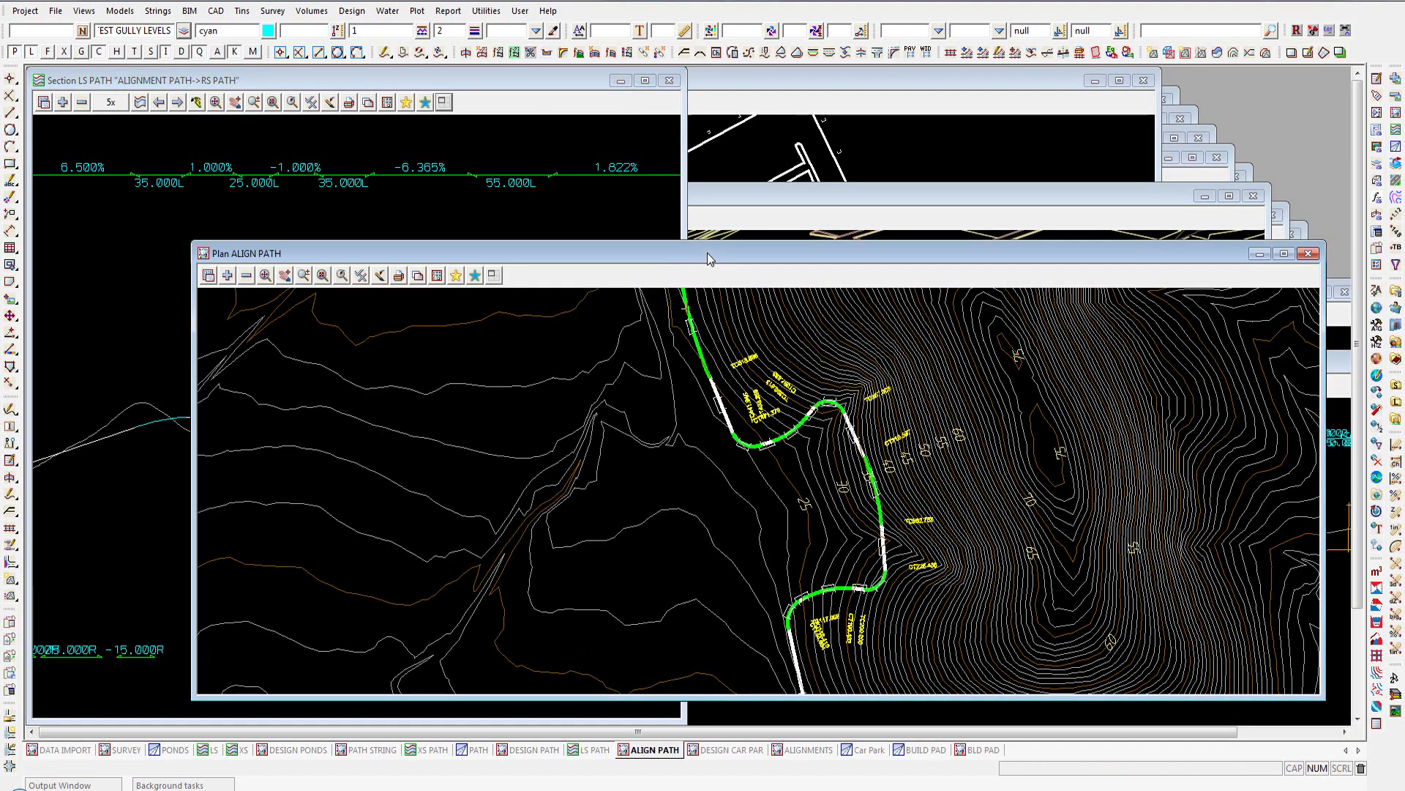
click(494, 275)
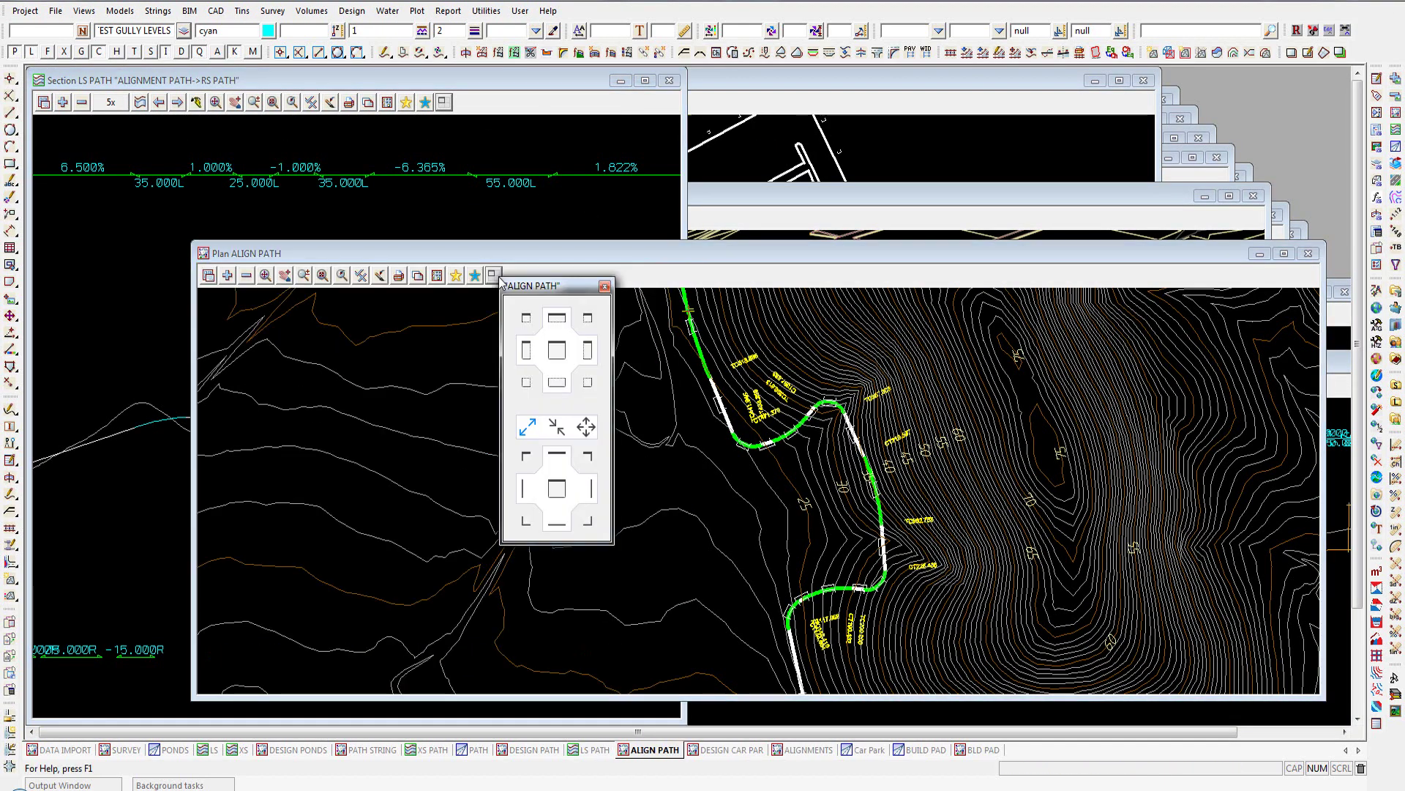
click(587, 350)
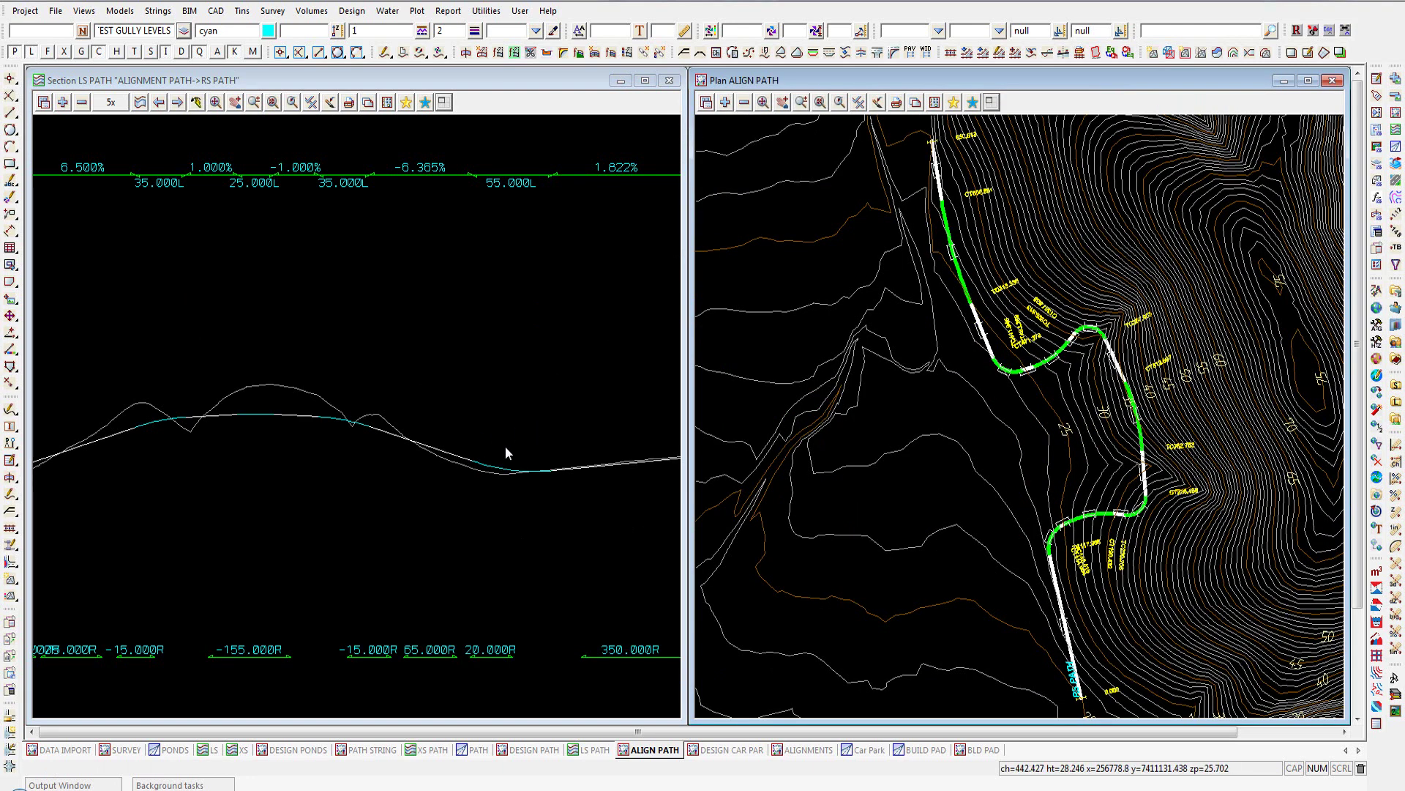
scroll(530, 446, down, 2)
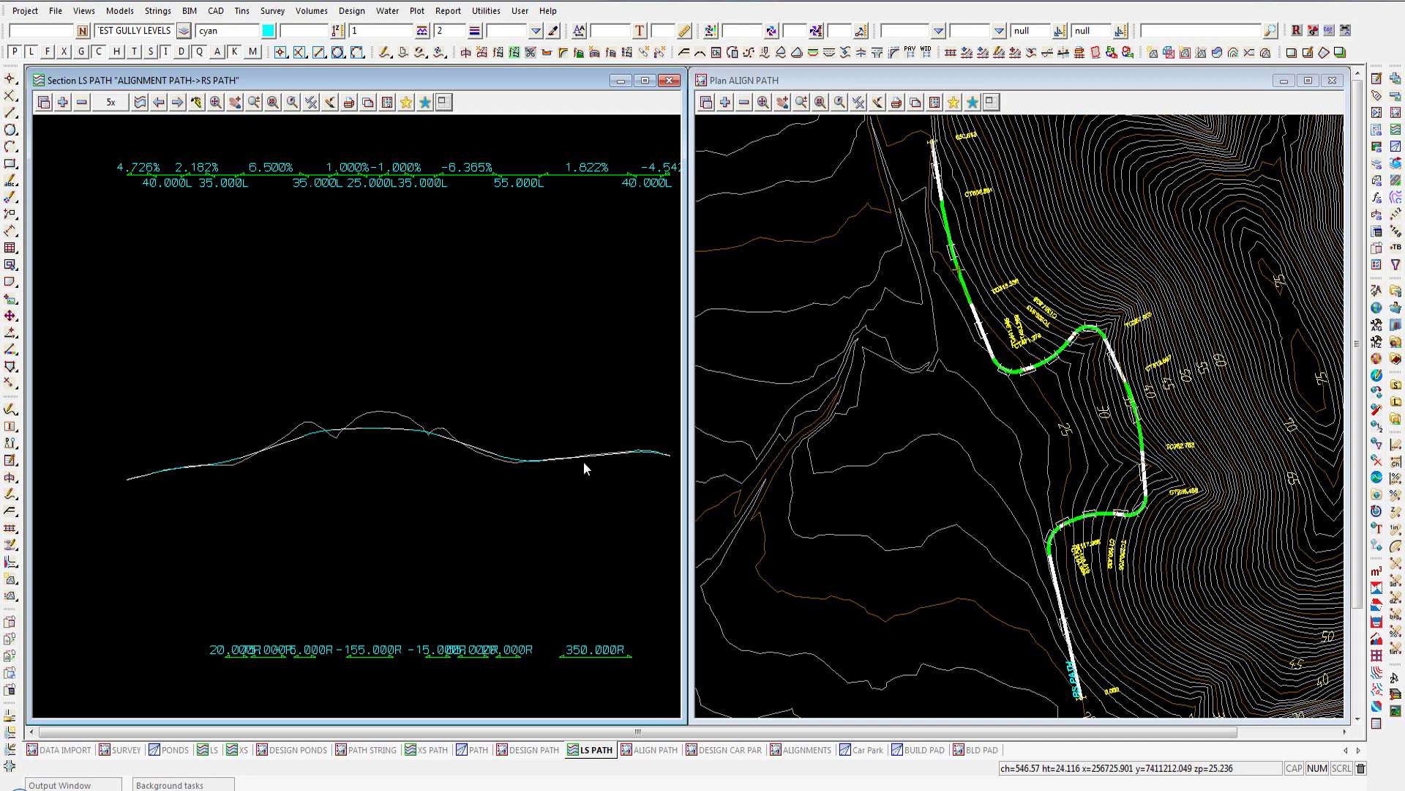
- Expand the DESIGN PATH plan view to fill the workspace and examine the path's bends and batters
click(533, 750)
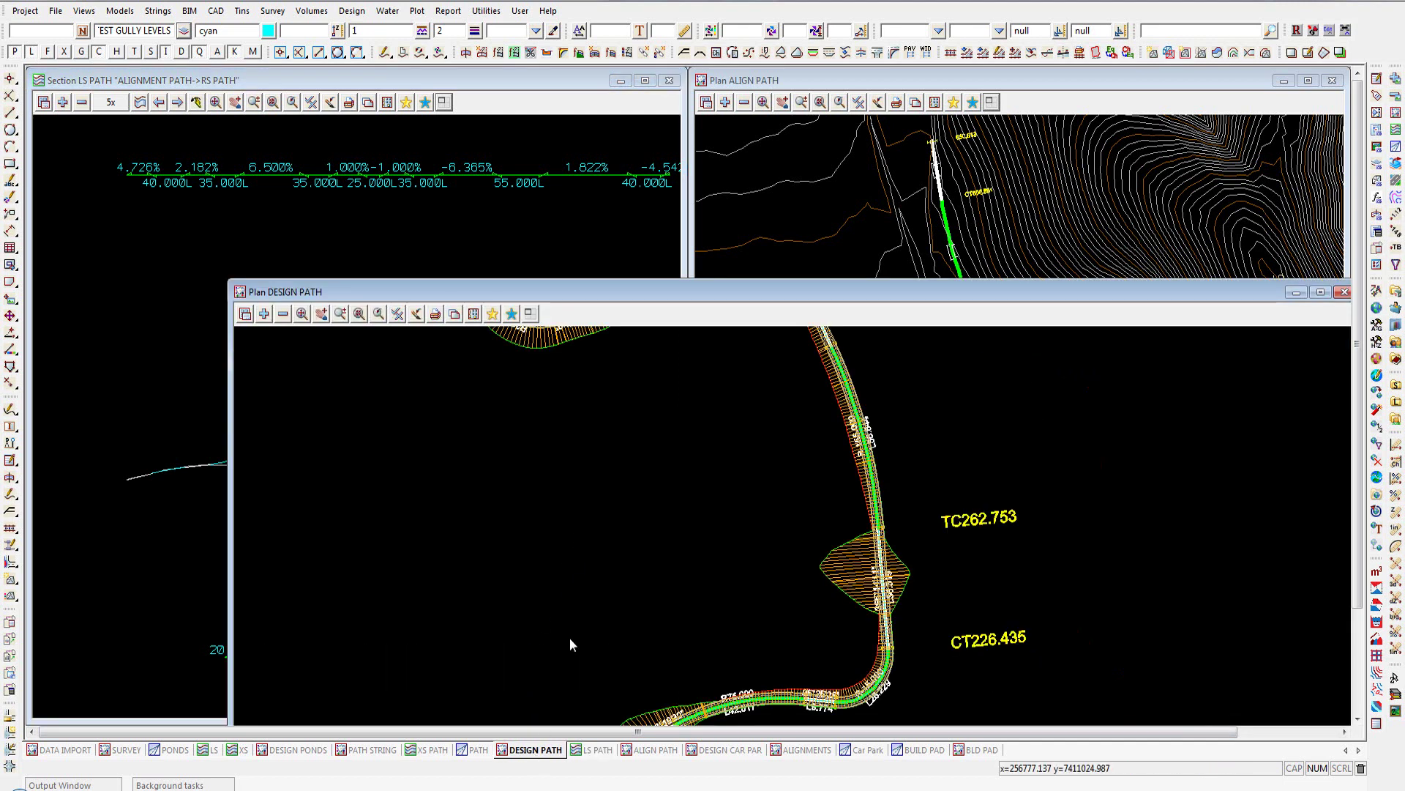
click(530, 313)
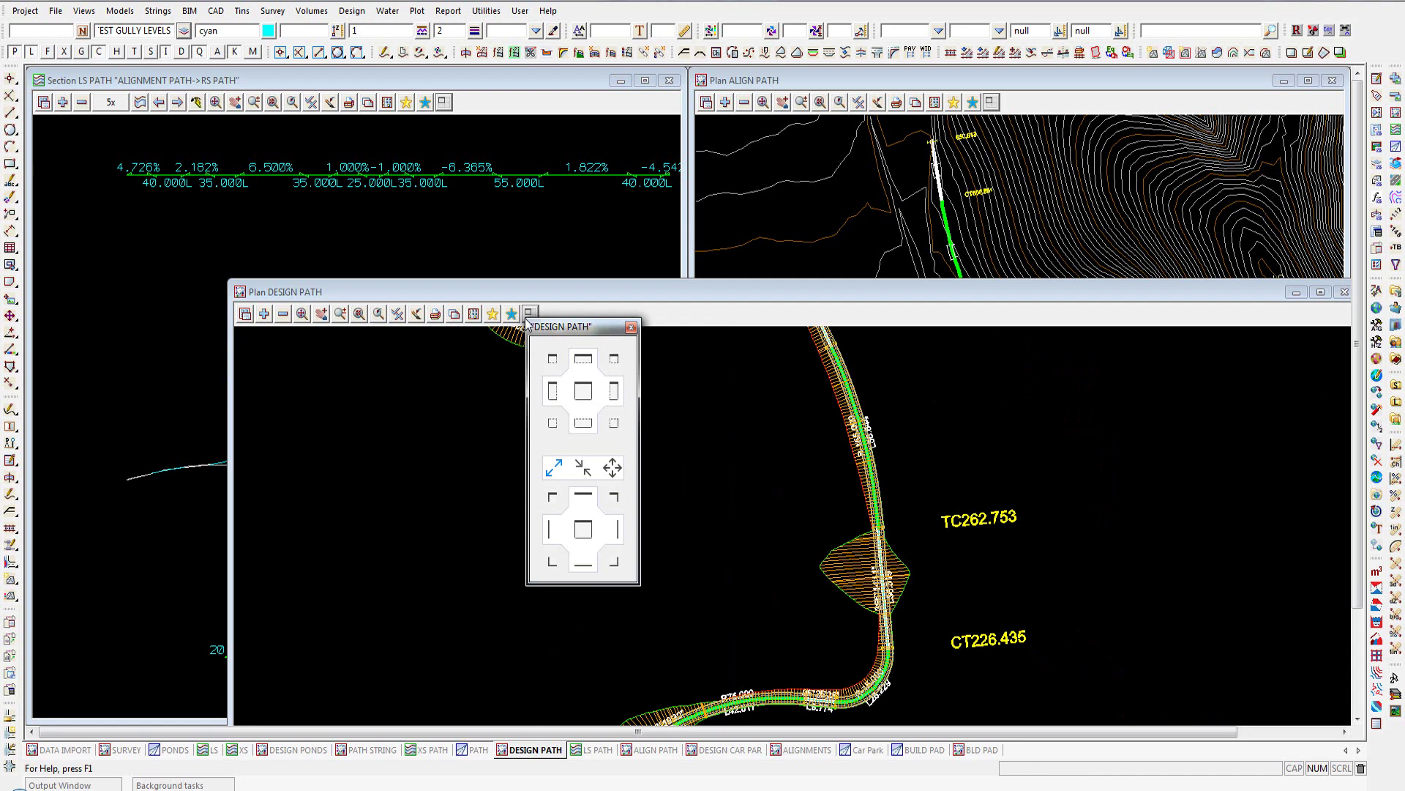
click(583, 391)
scroll(637, 480, down, 3)
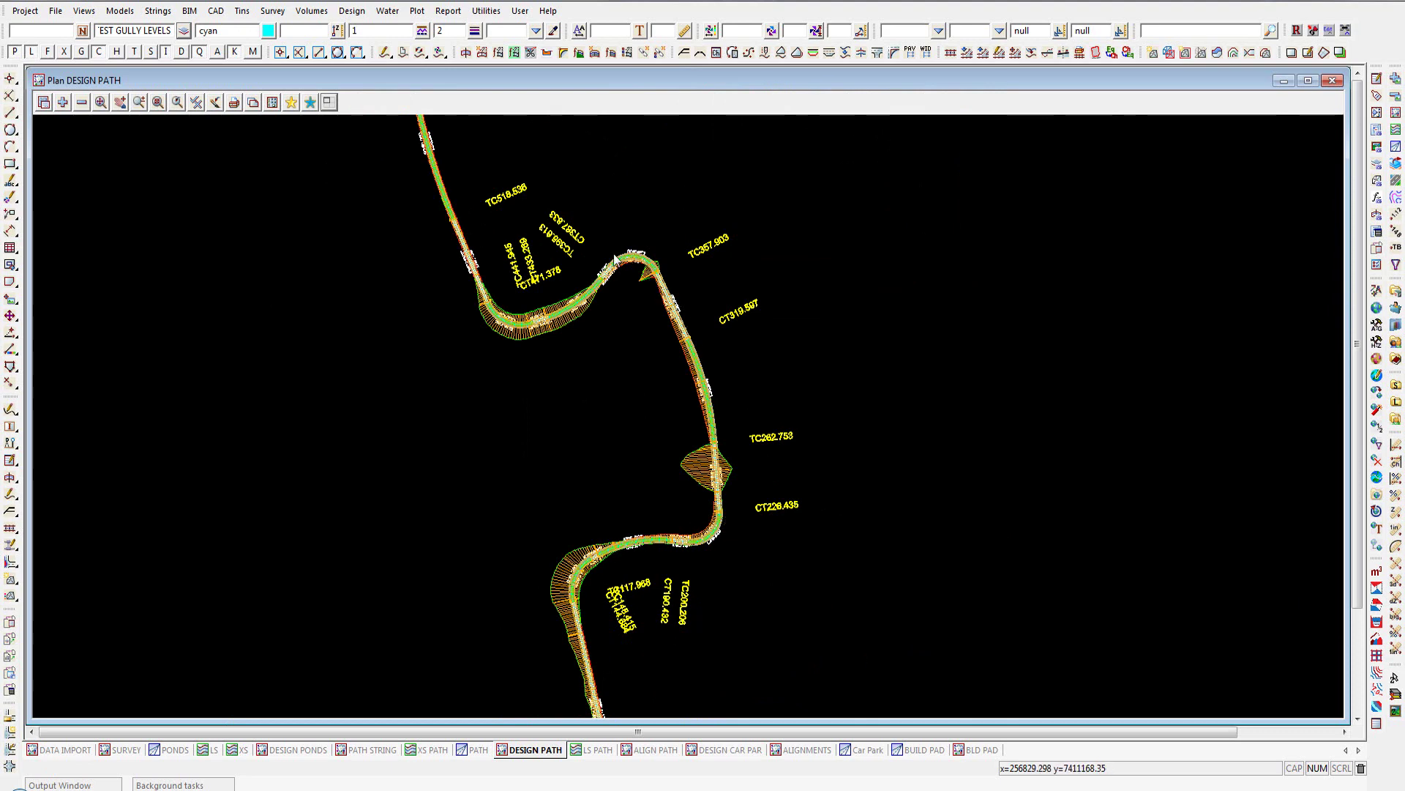
scroll(597, 582, up, 3)
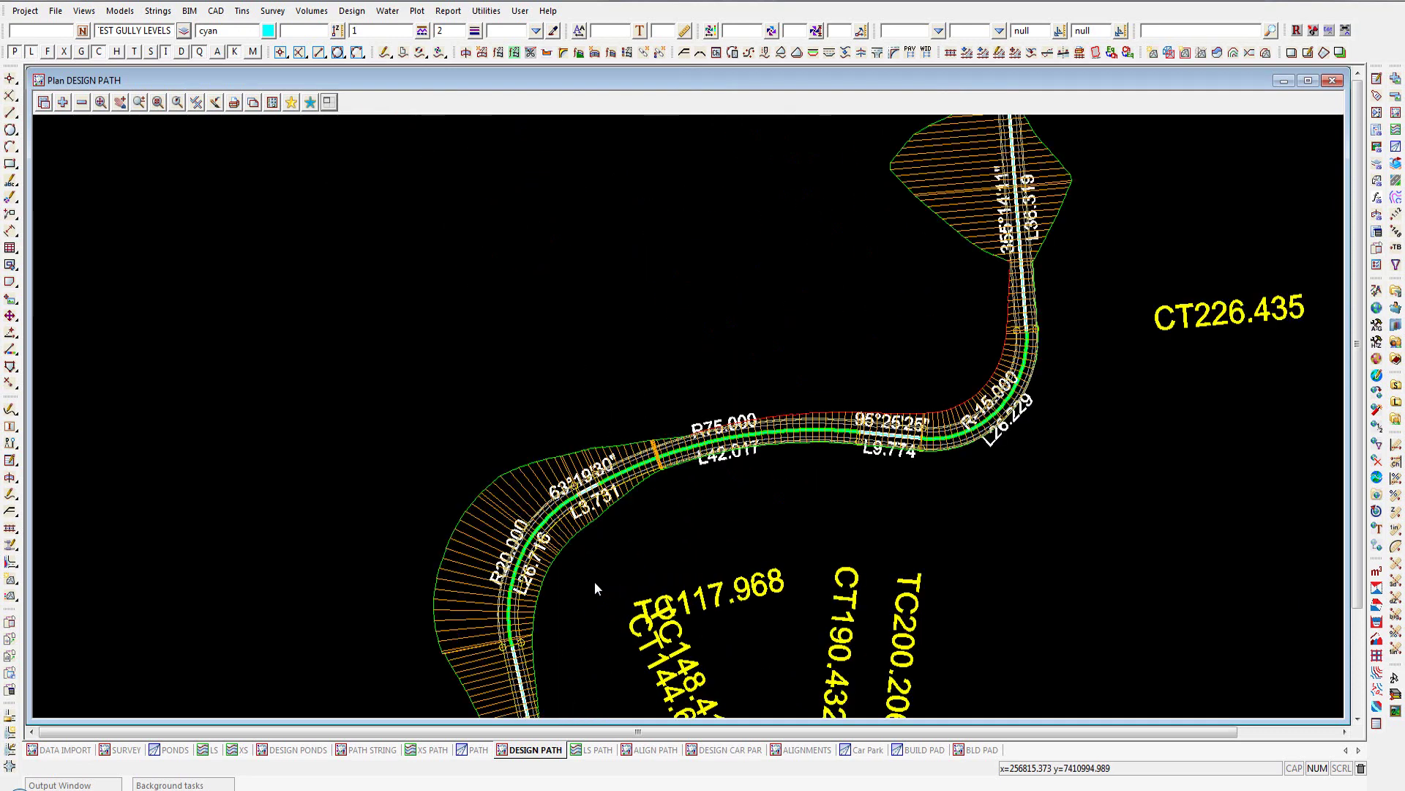
scroll(792, 506, down, 3)
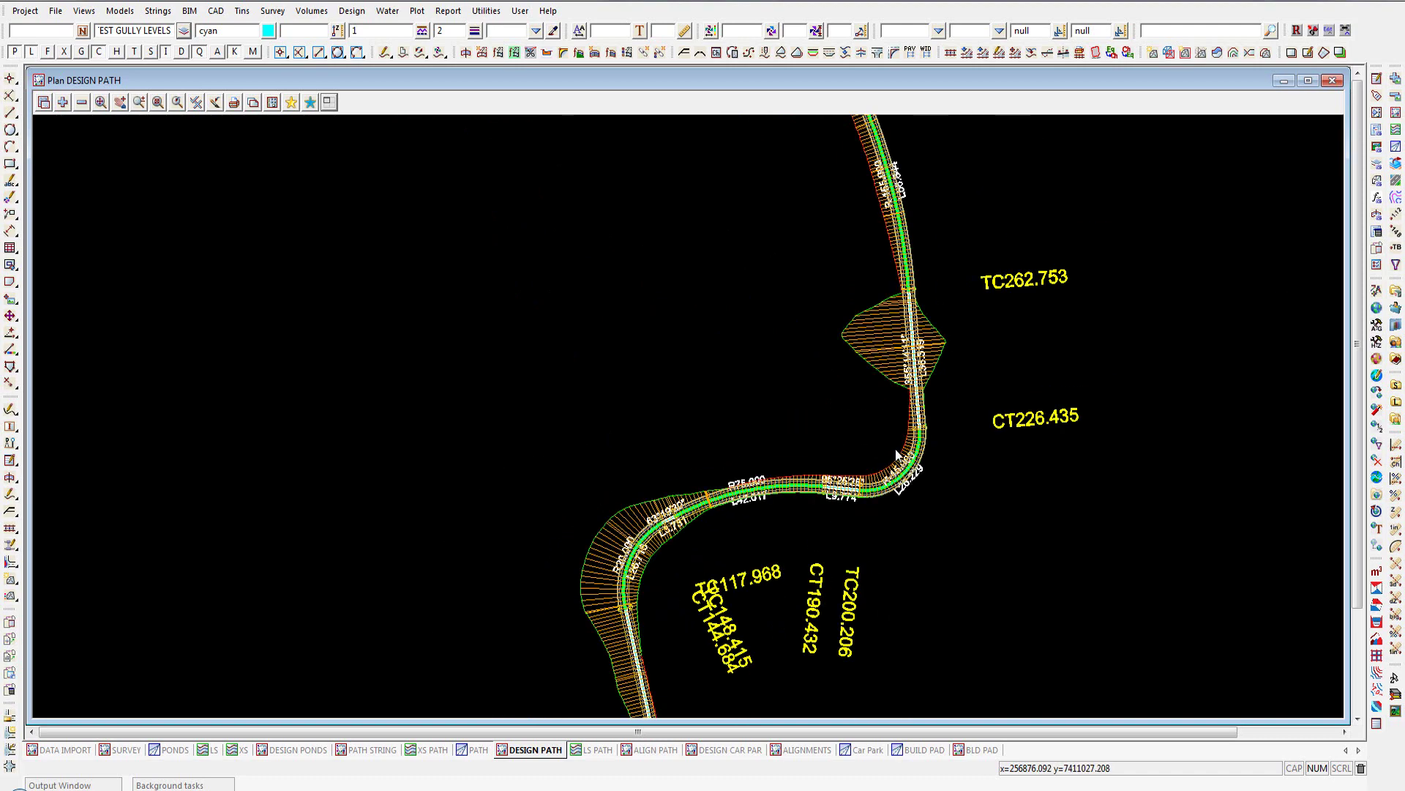
scroll(896, 446, up, 5)
scroll(961, 484, down, 3)
scroll(965, 495, down, 3)
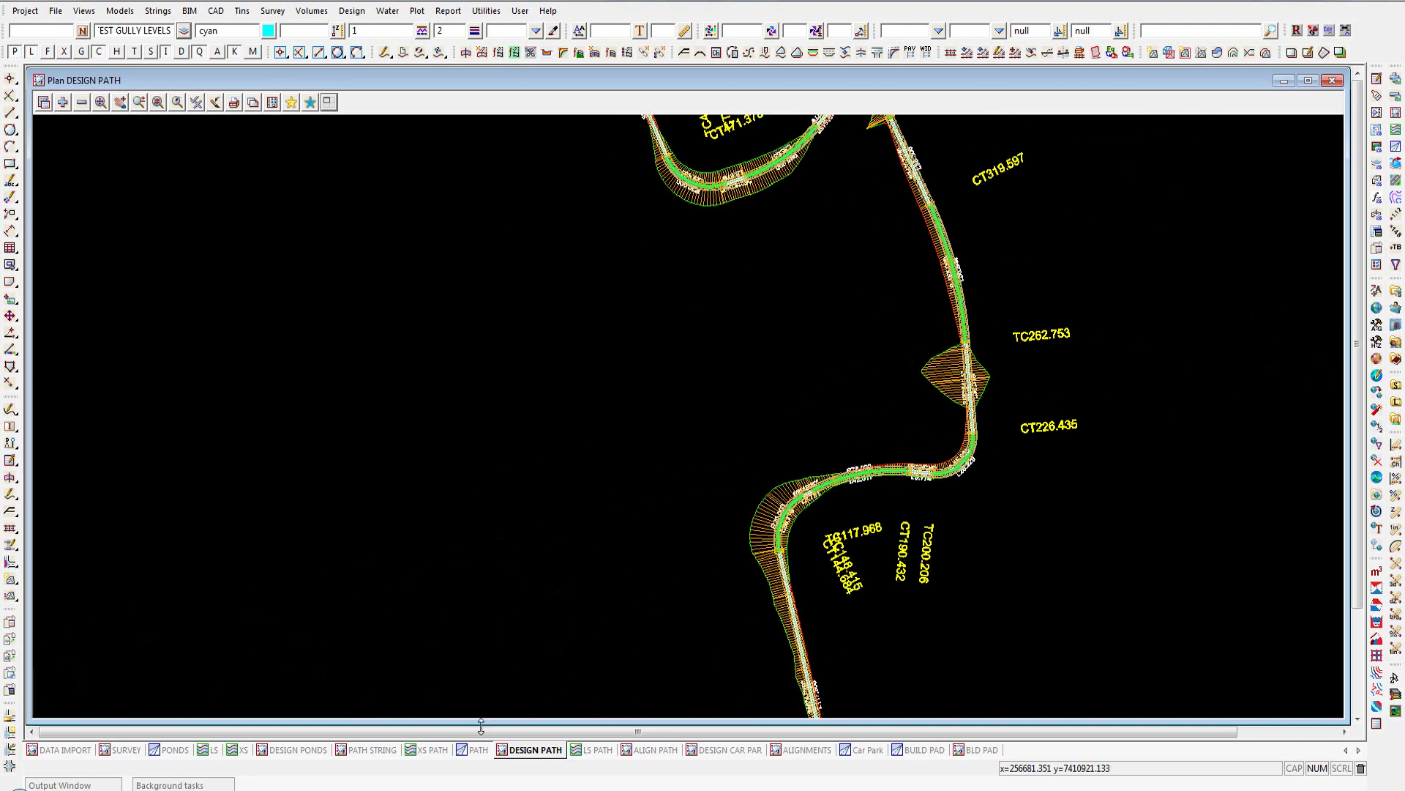
- Review the PATH perspective view and the XS PATH cross section view, each expanded to fill the workspace
click(477, 749)
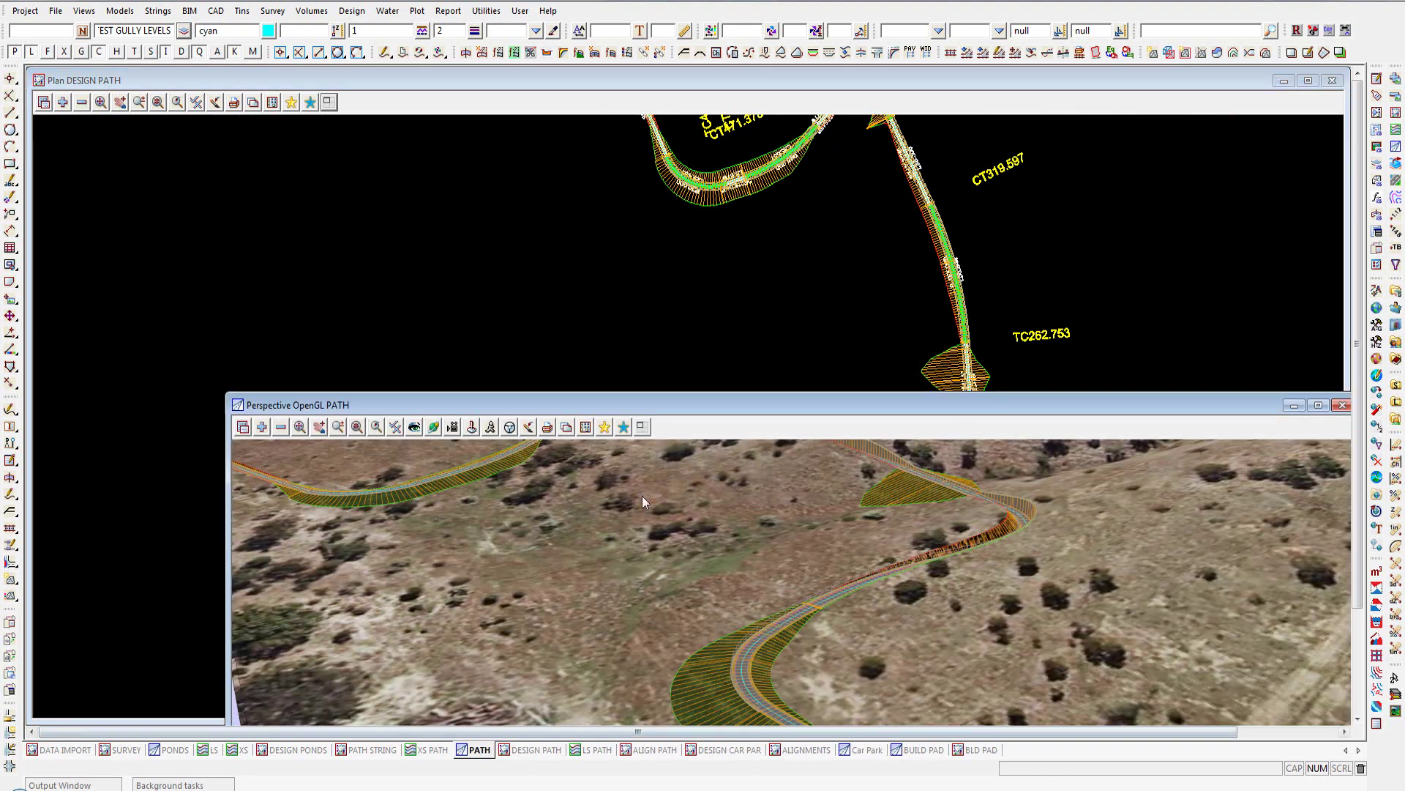
click(643, 428)
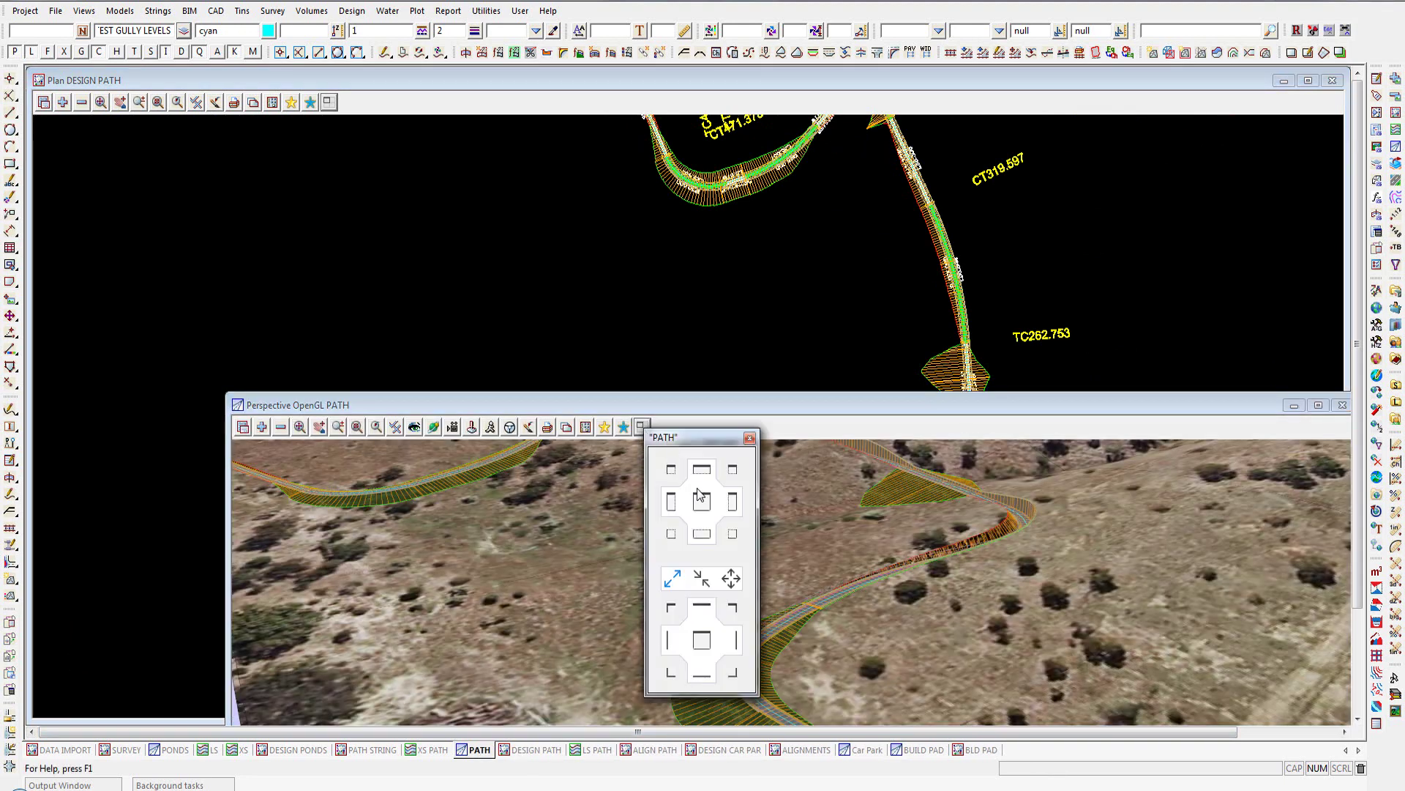
click(701, 514)
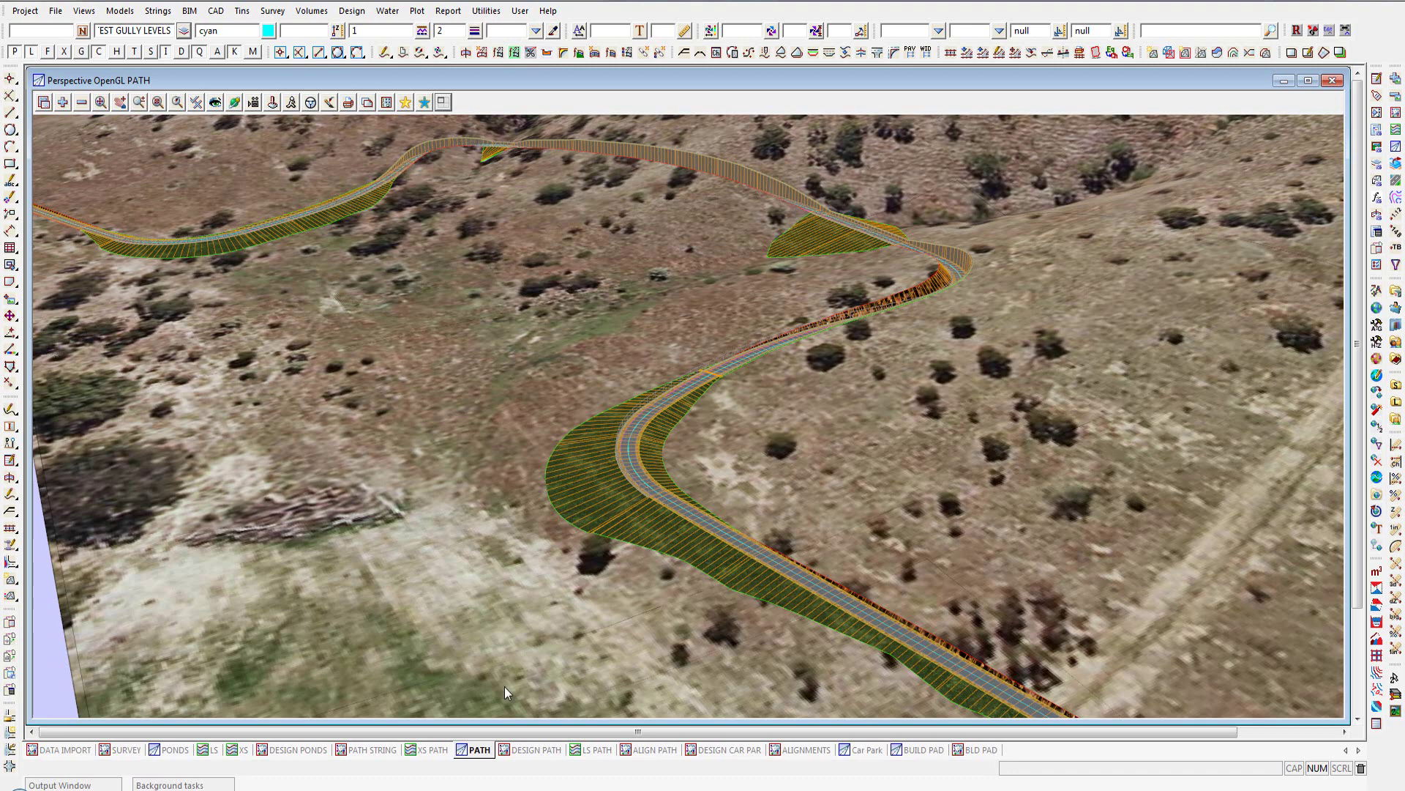
click(429, 751)
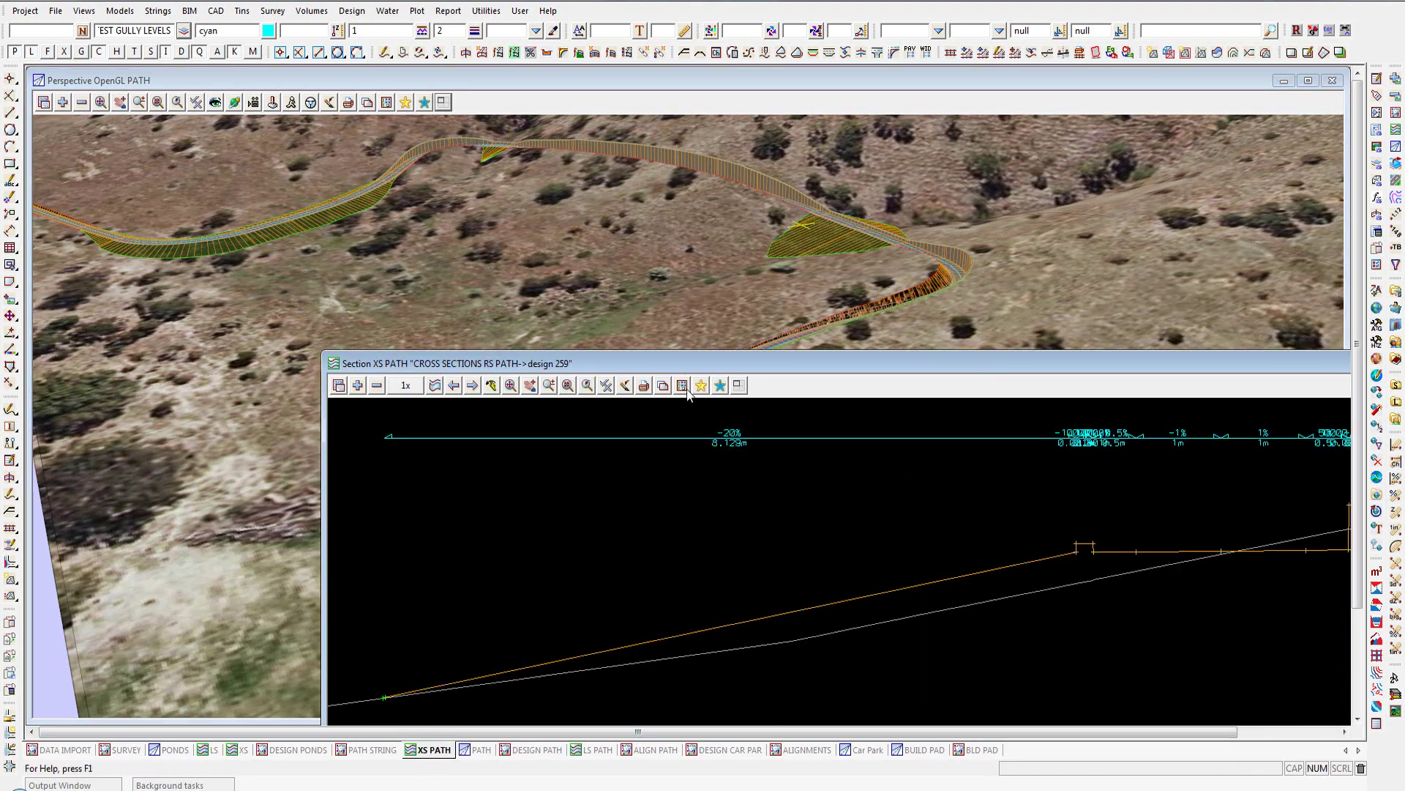
click(738, 385)
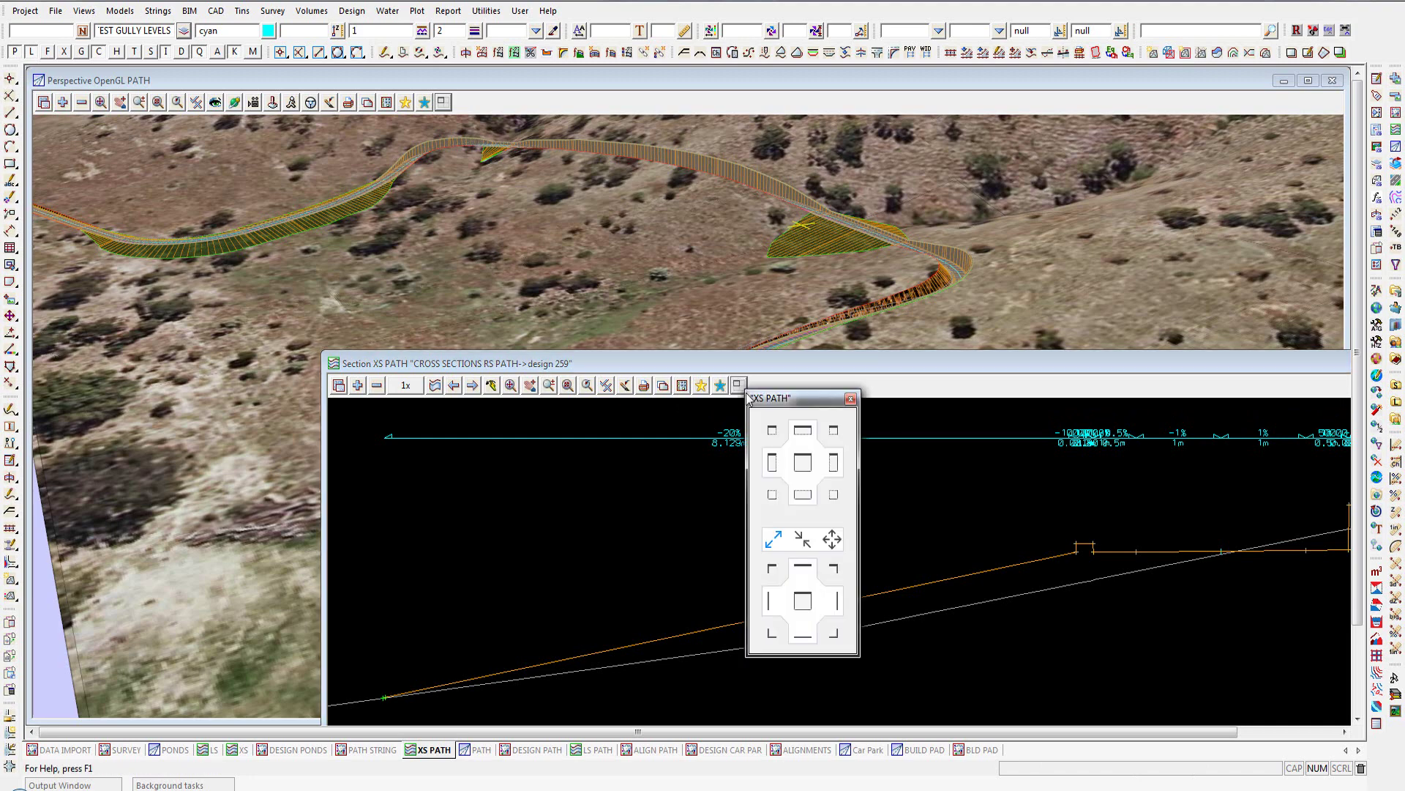
click(812, 463)
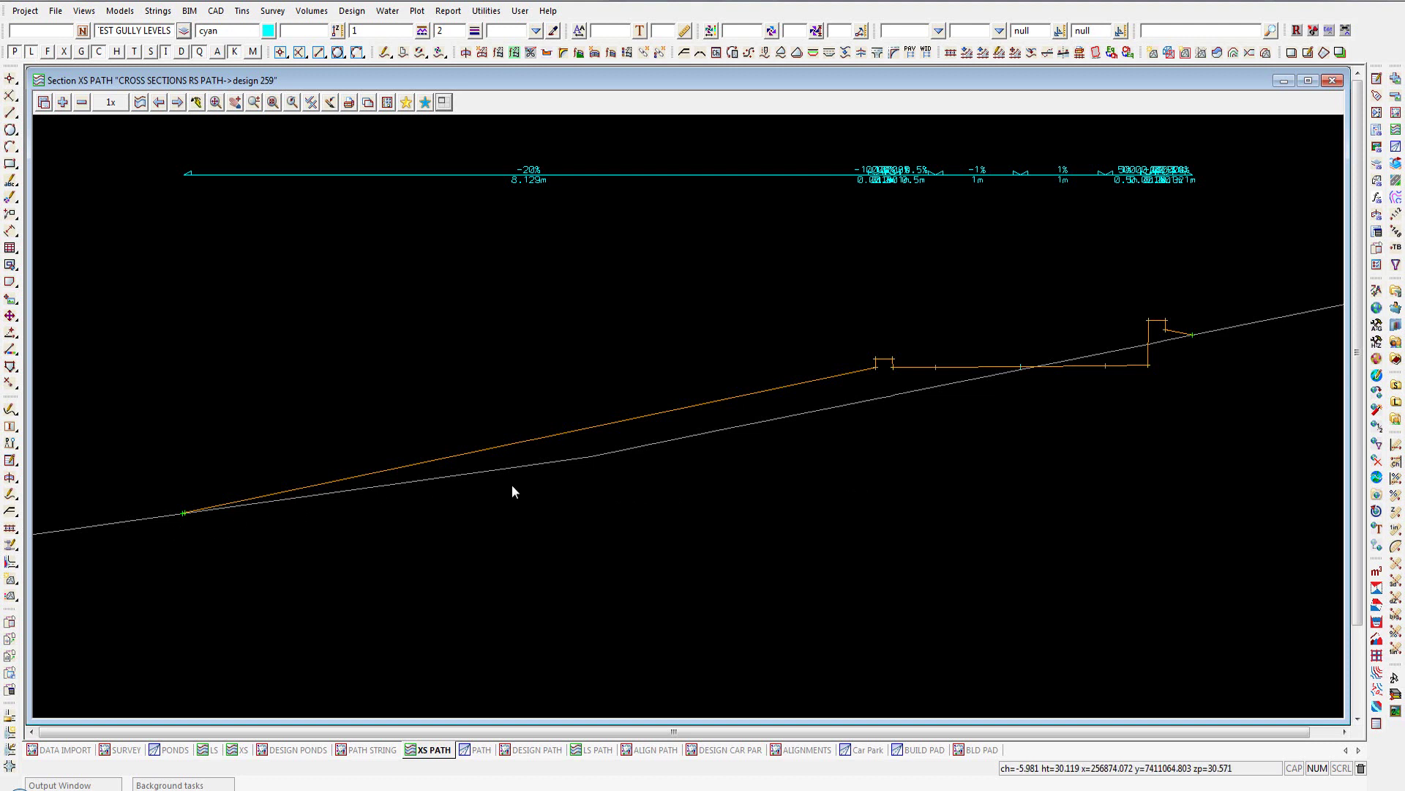
- Bring up the PATH STRING plan view and expand it to fill the workspace
click(372, 750)
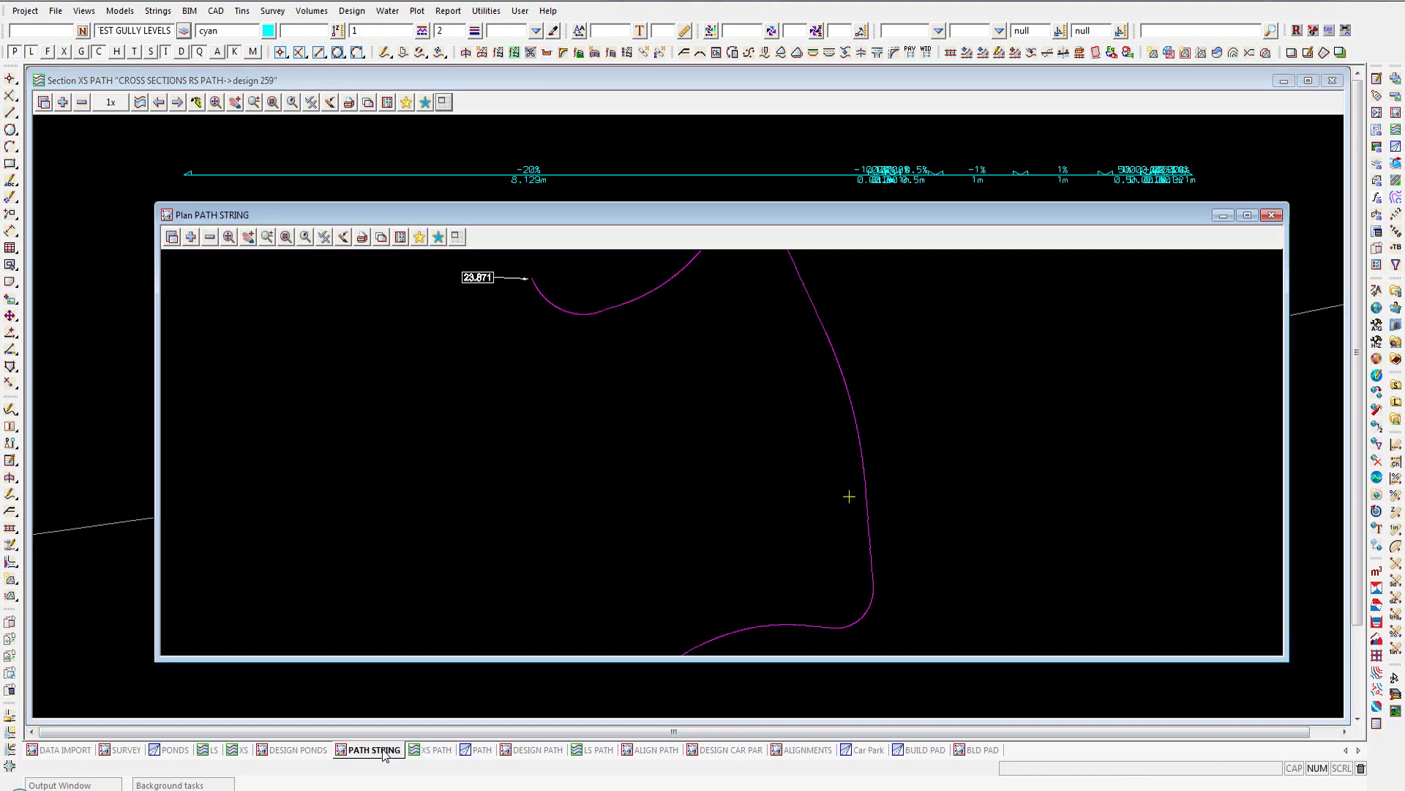
click(457, 238)
click(514, 320)
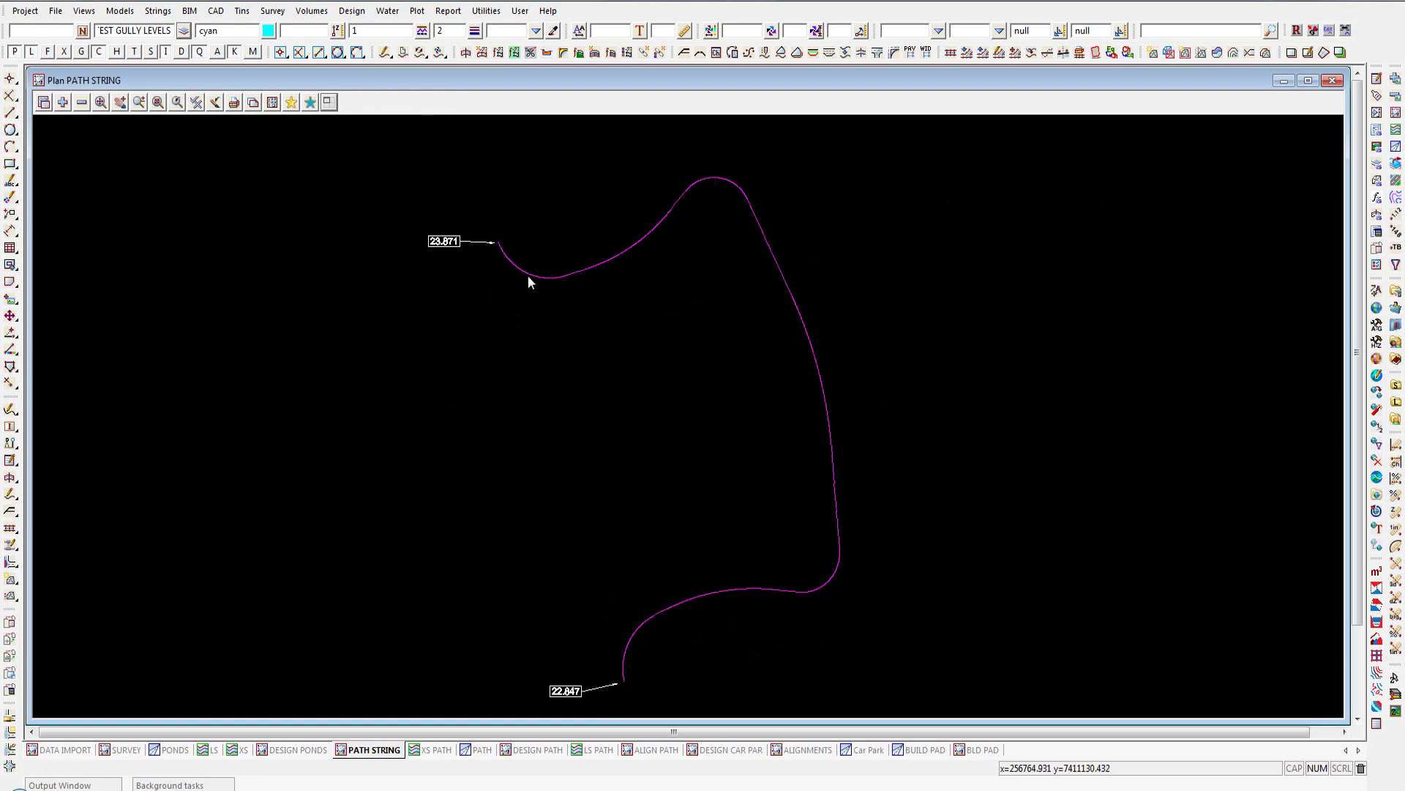
- Add the DESIGN RS PATH model to the PATH STRING view to compare it with the path string, and remove it again
click(62, 104)
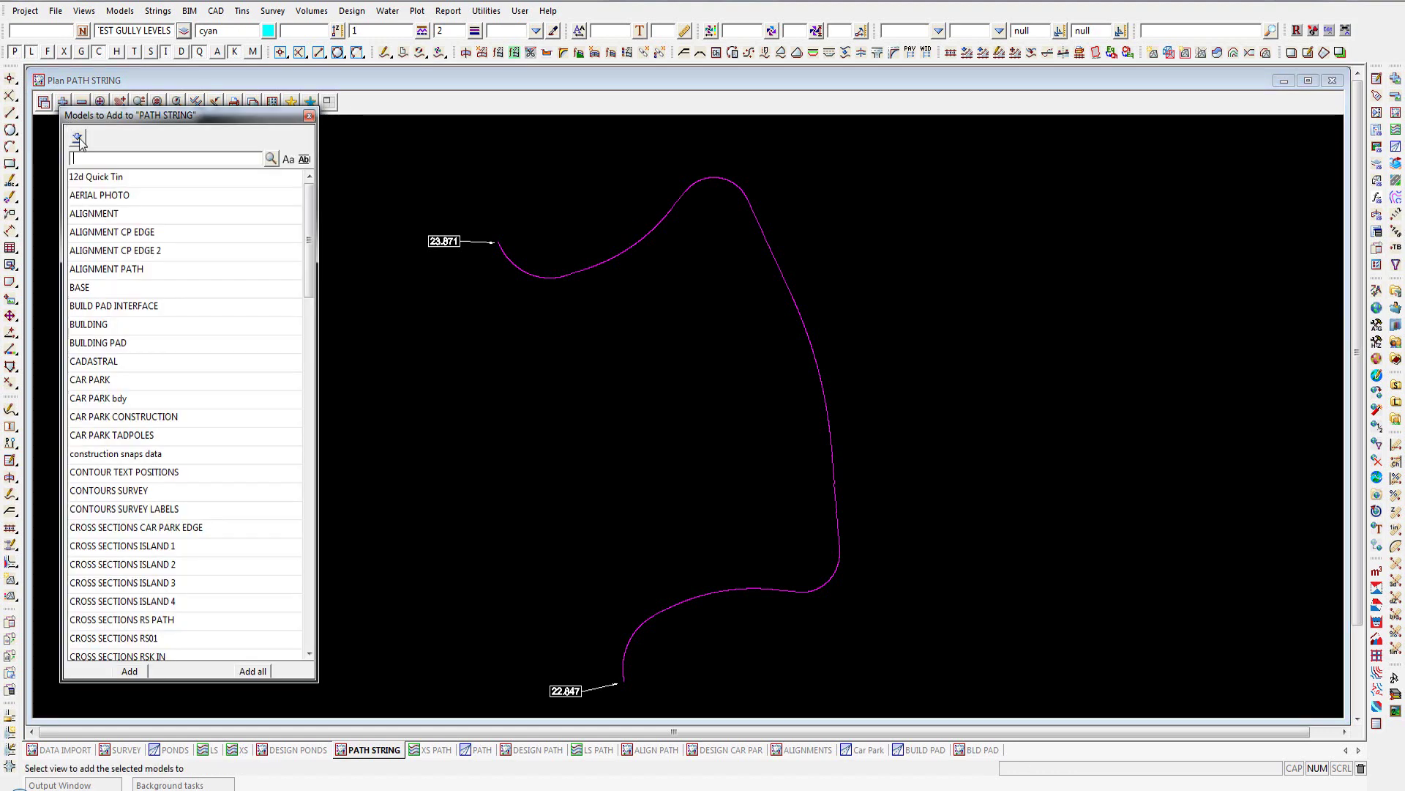
text(des)
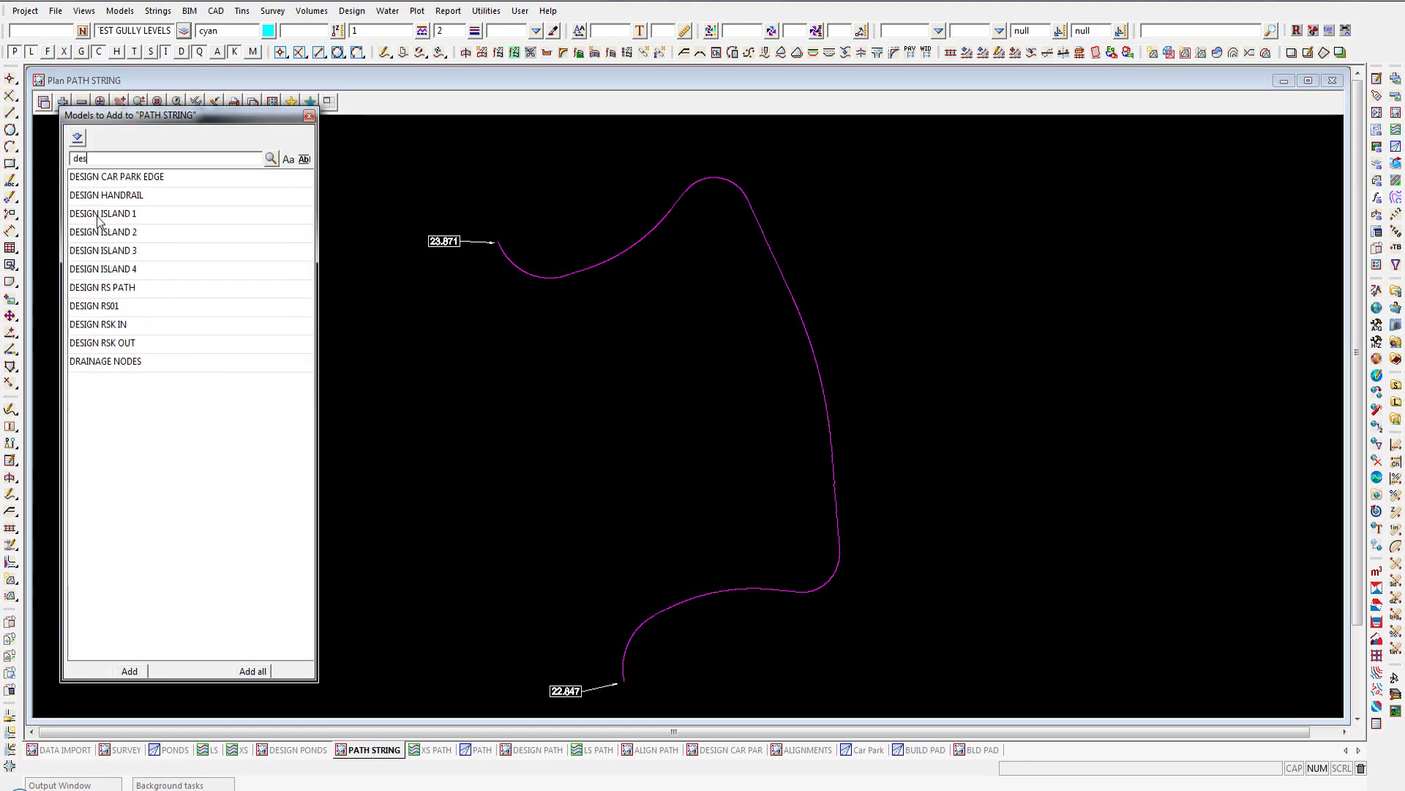
double_click(110, 288)
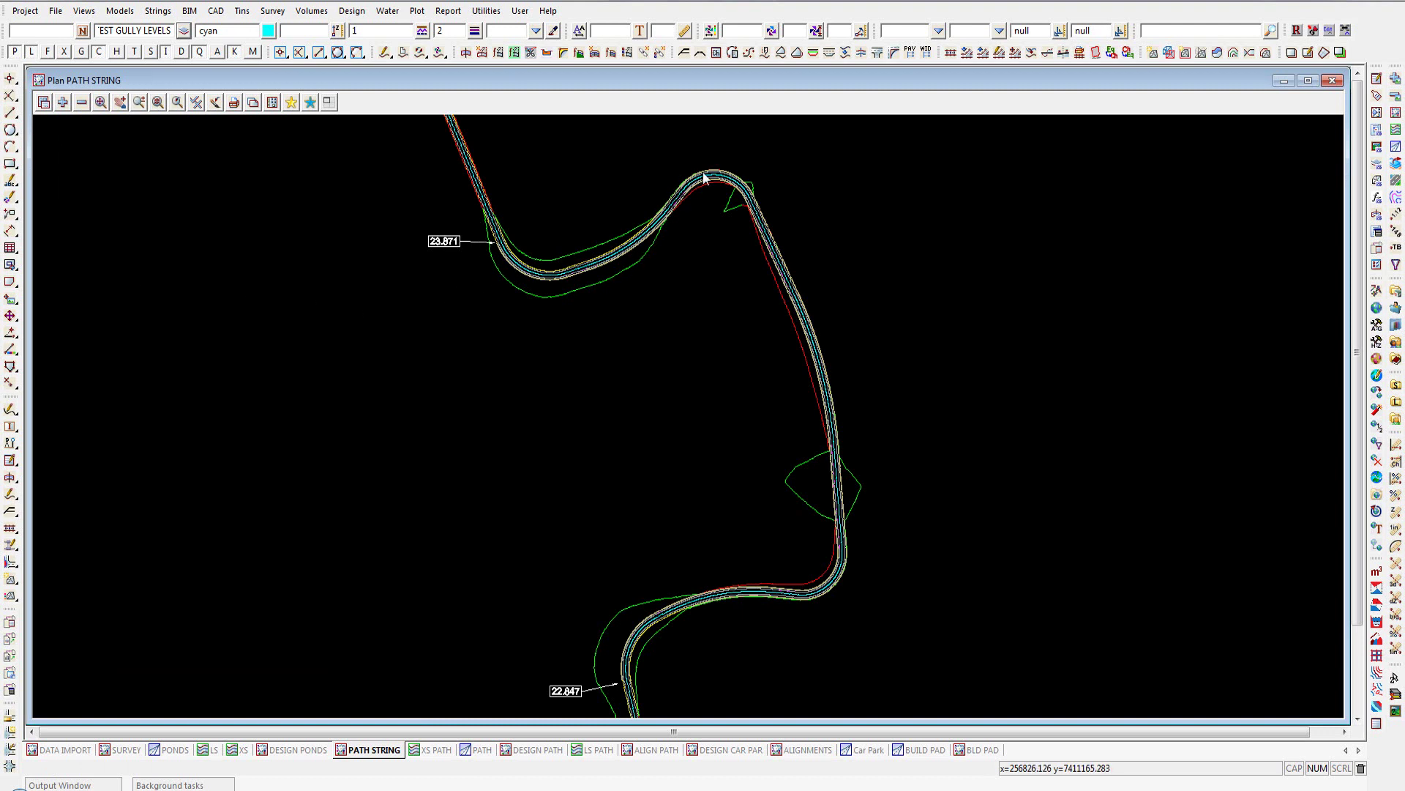
click(82, 104)
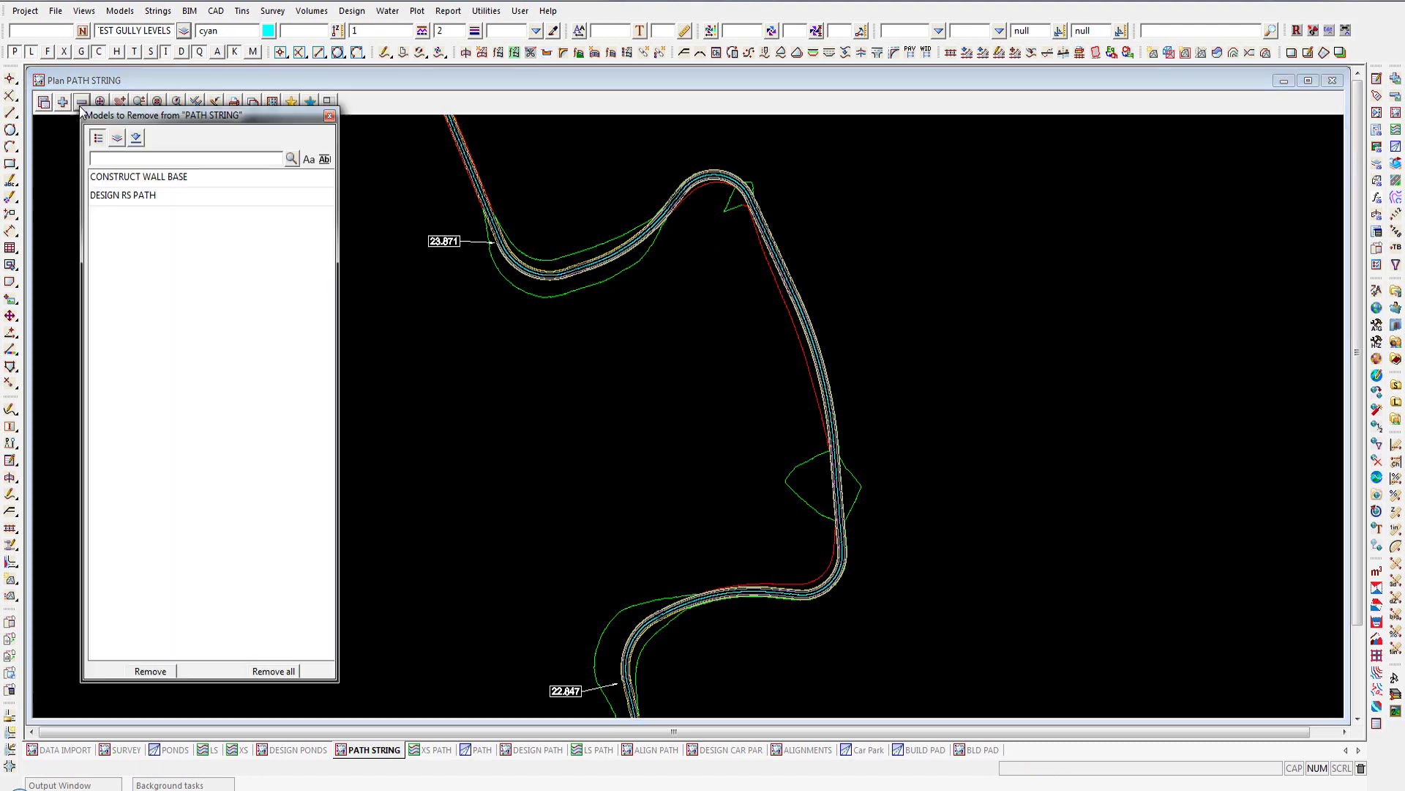
click(102, 196)
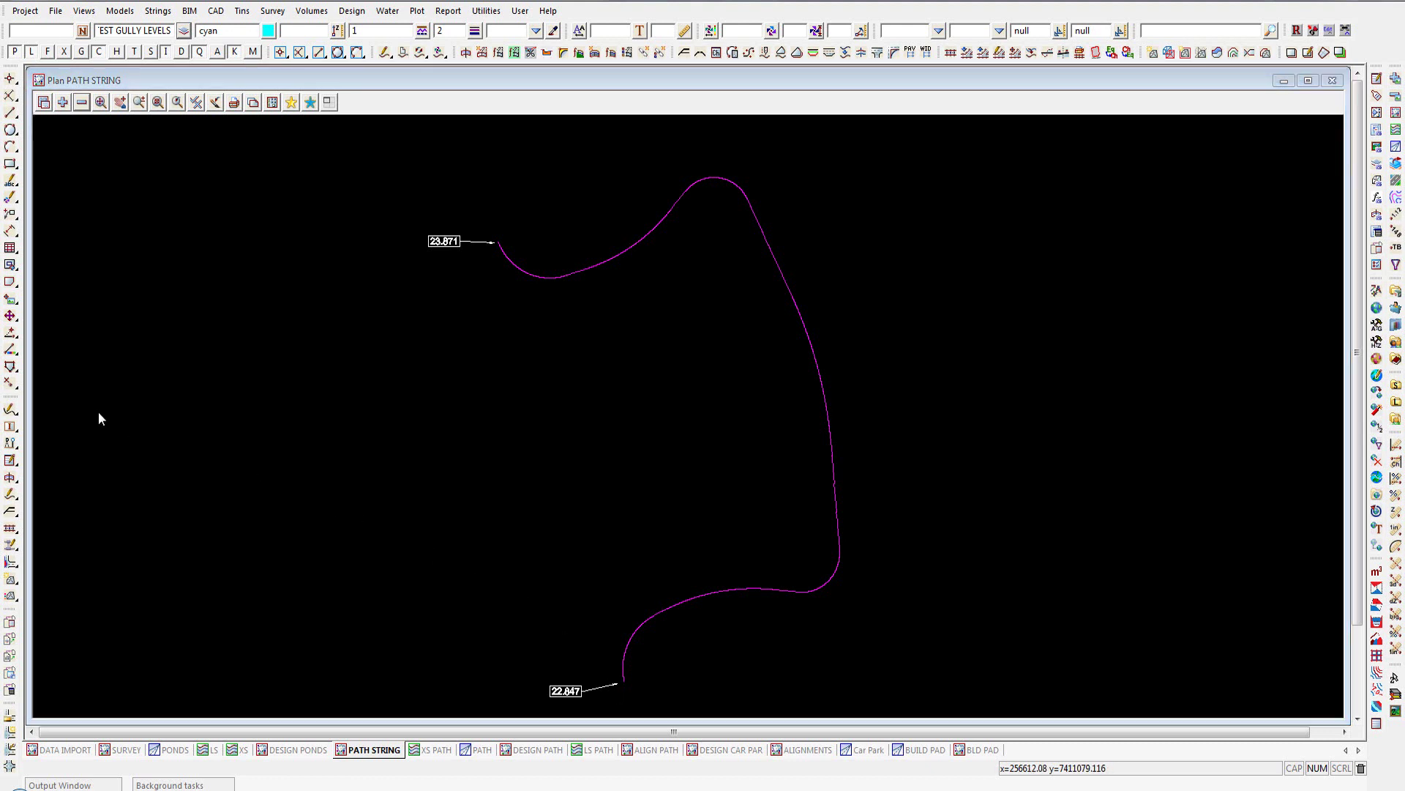
- Edit the BASE OF WALL string and append a vertex from its upper end to the arrow tip of the 23.871 level leader
click(10, 410)
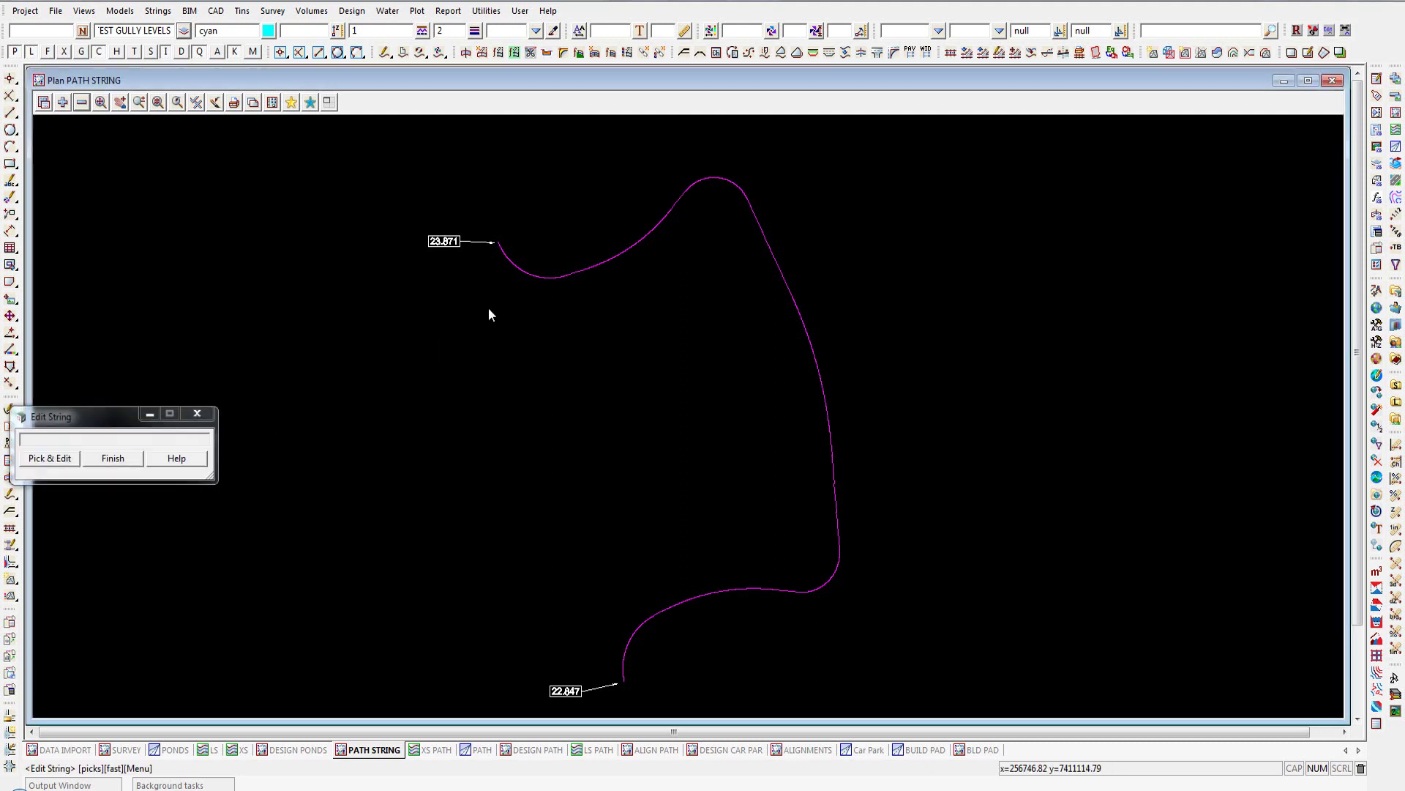
click(533, 281)
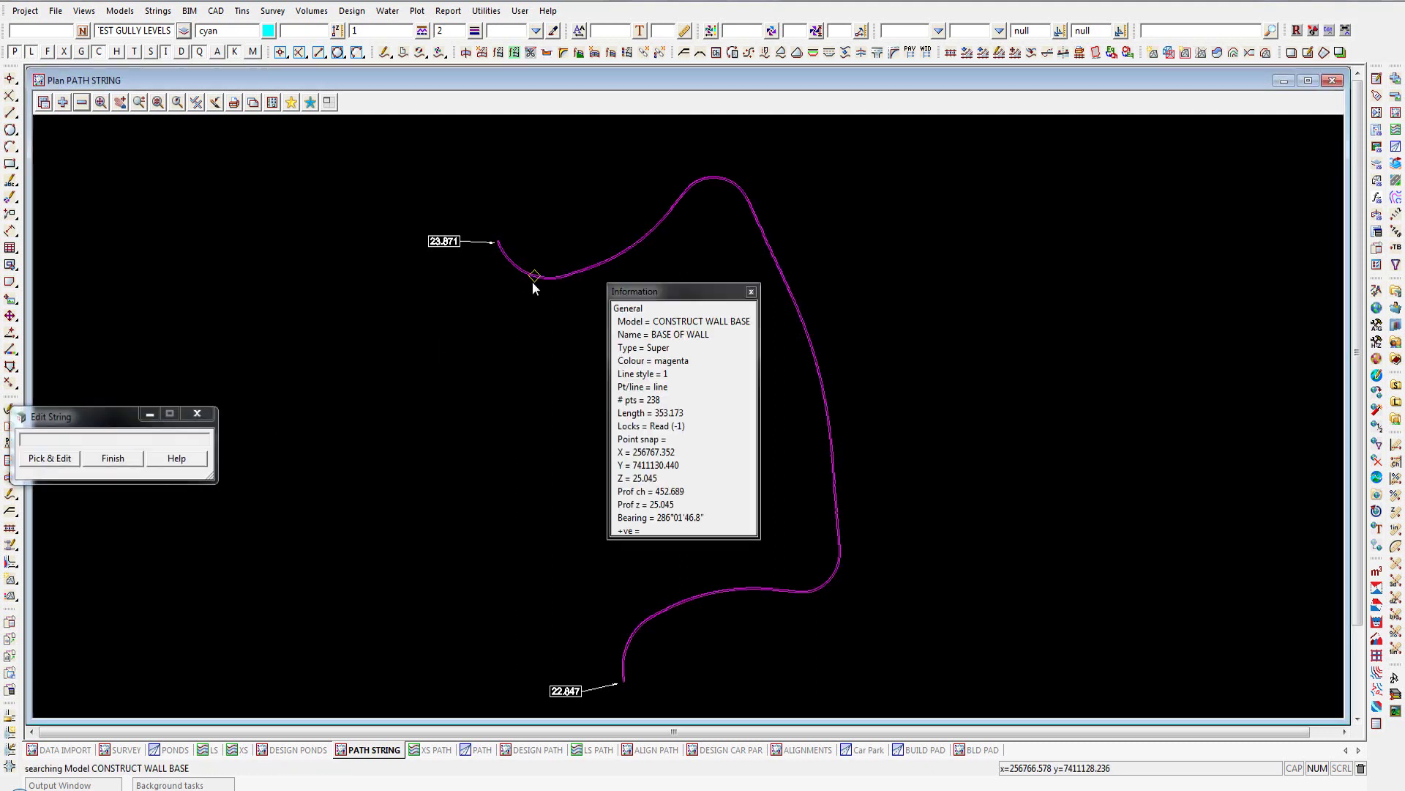
middle_click(533, 281)
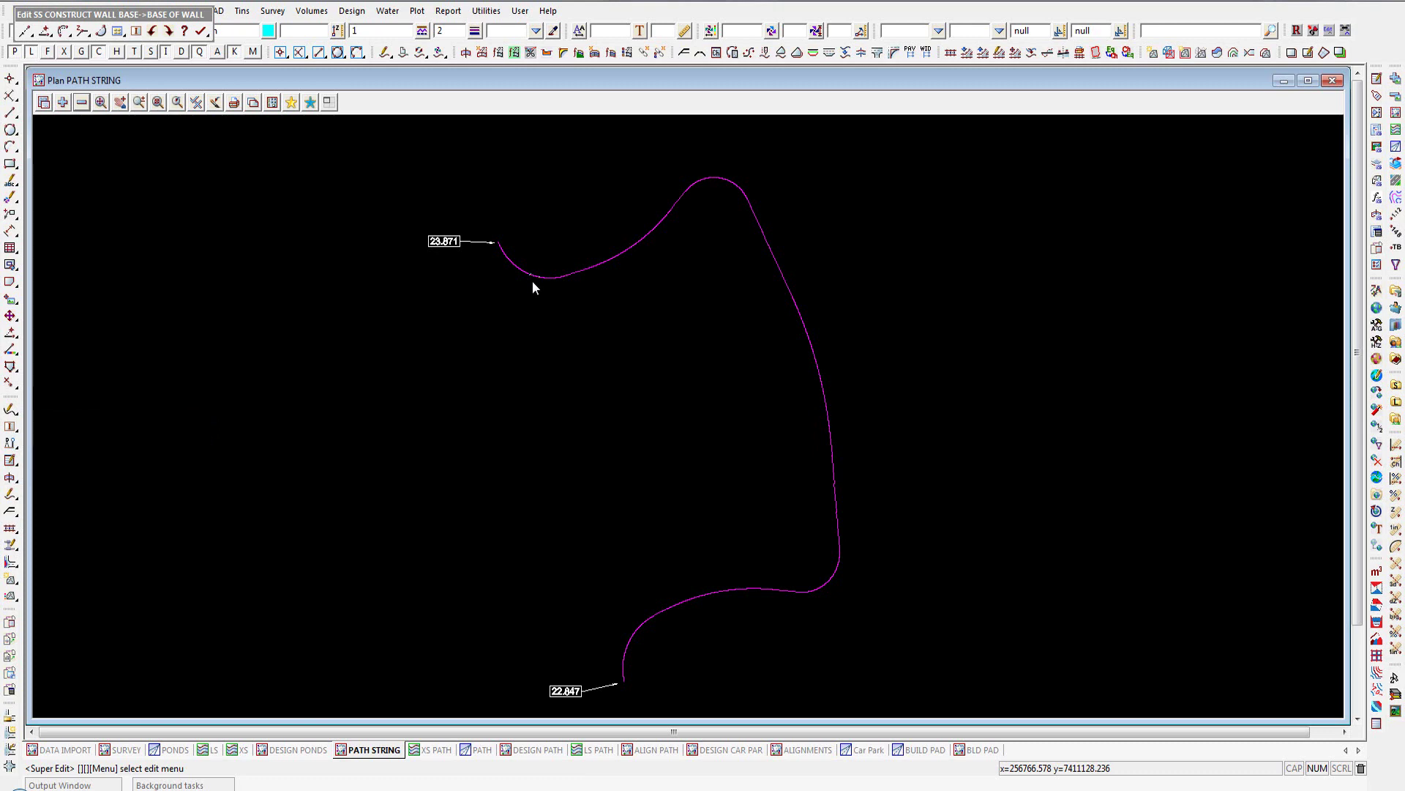
click(47, 34)
click(26, 34)
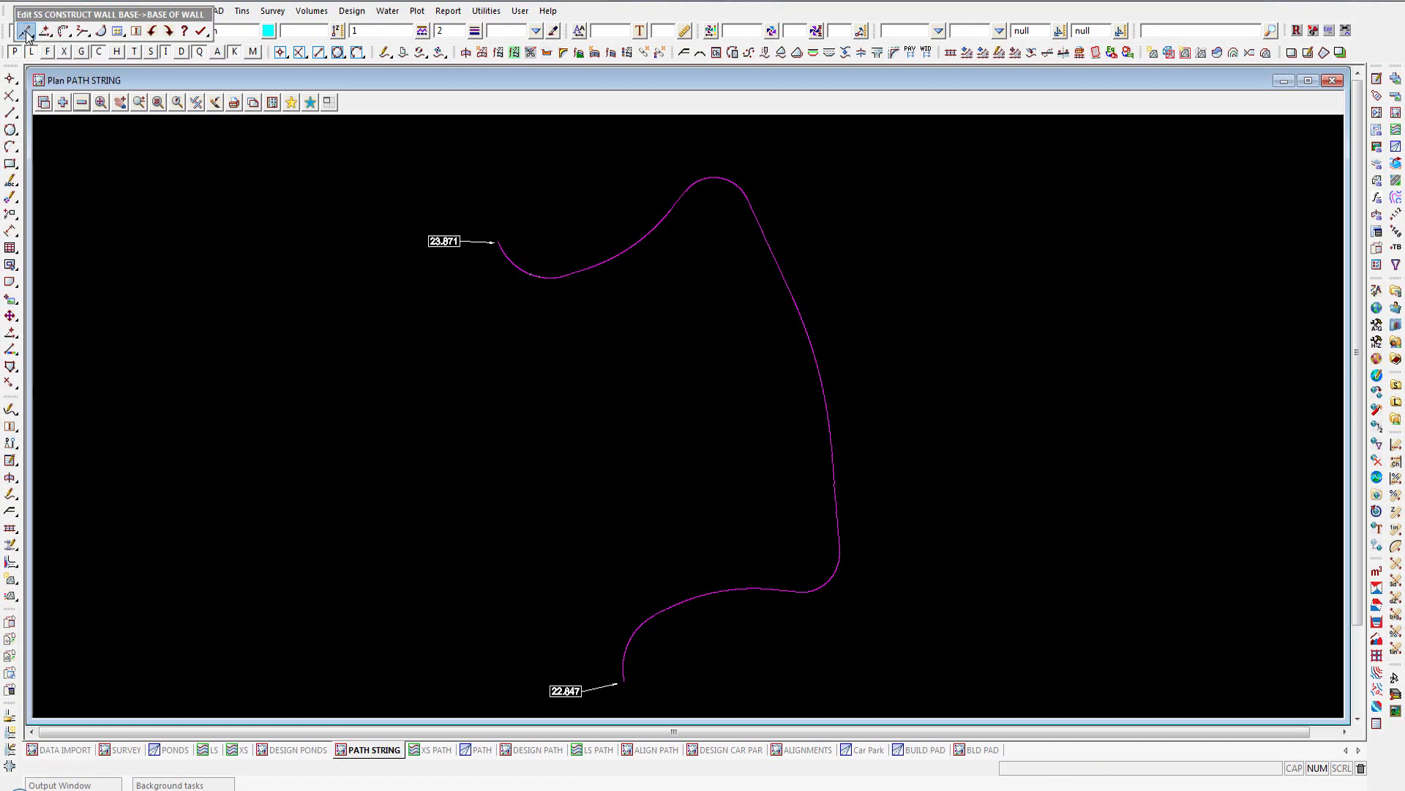
click(499, 243)
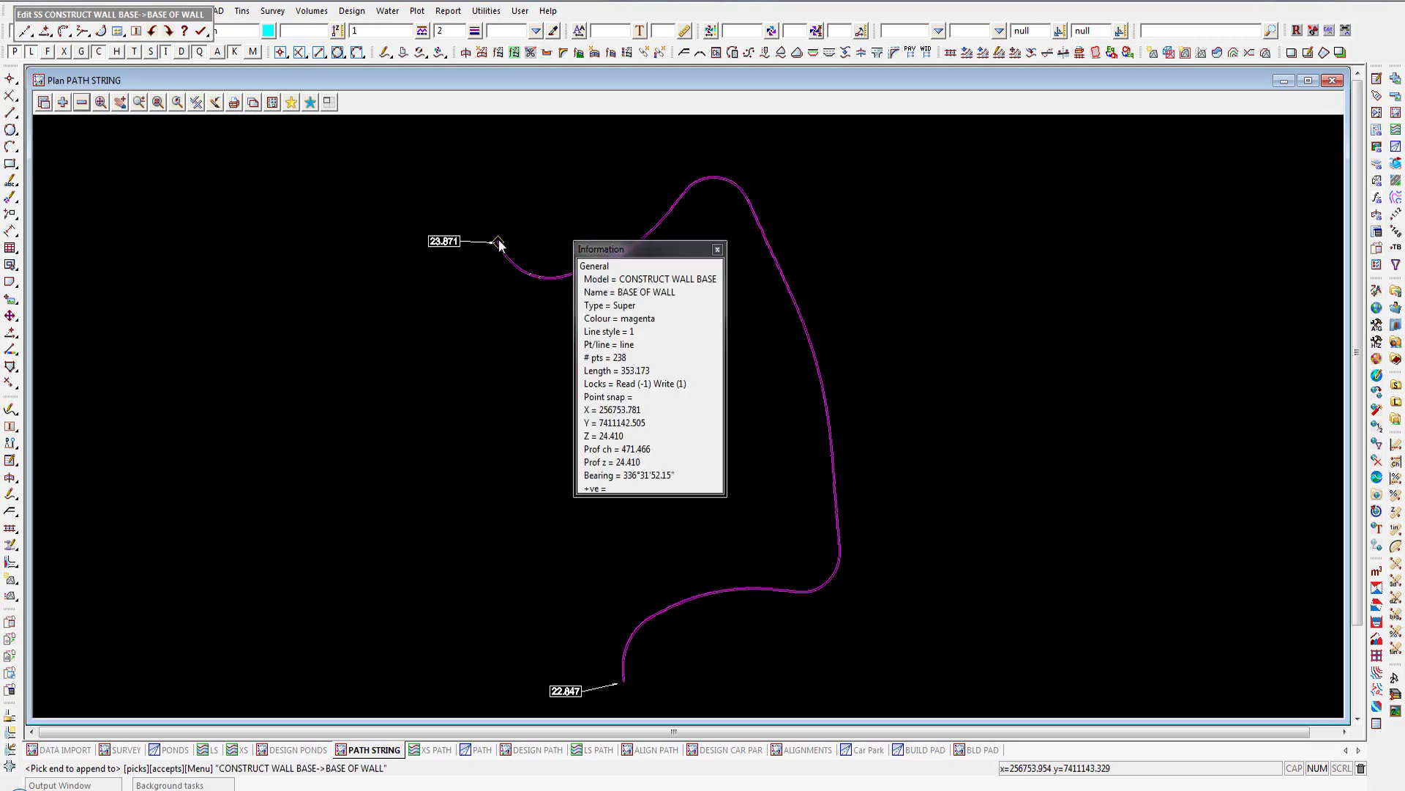
middle_click(498, 242)
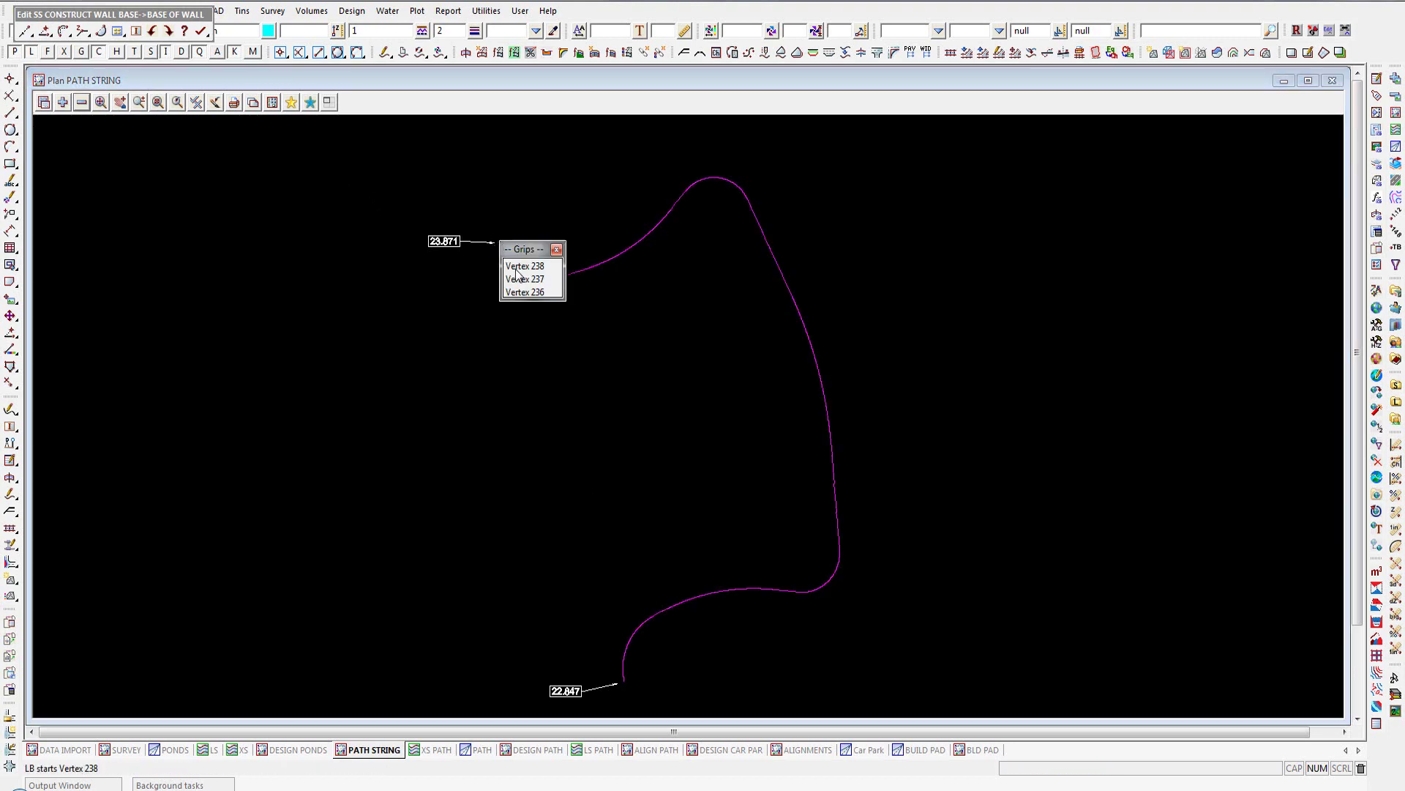
click(516, 267)
scroll(502, 260, up, 3)
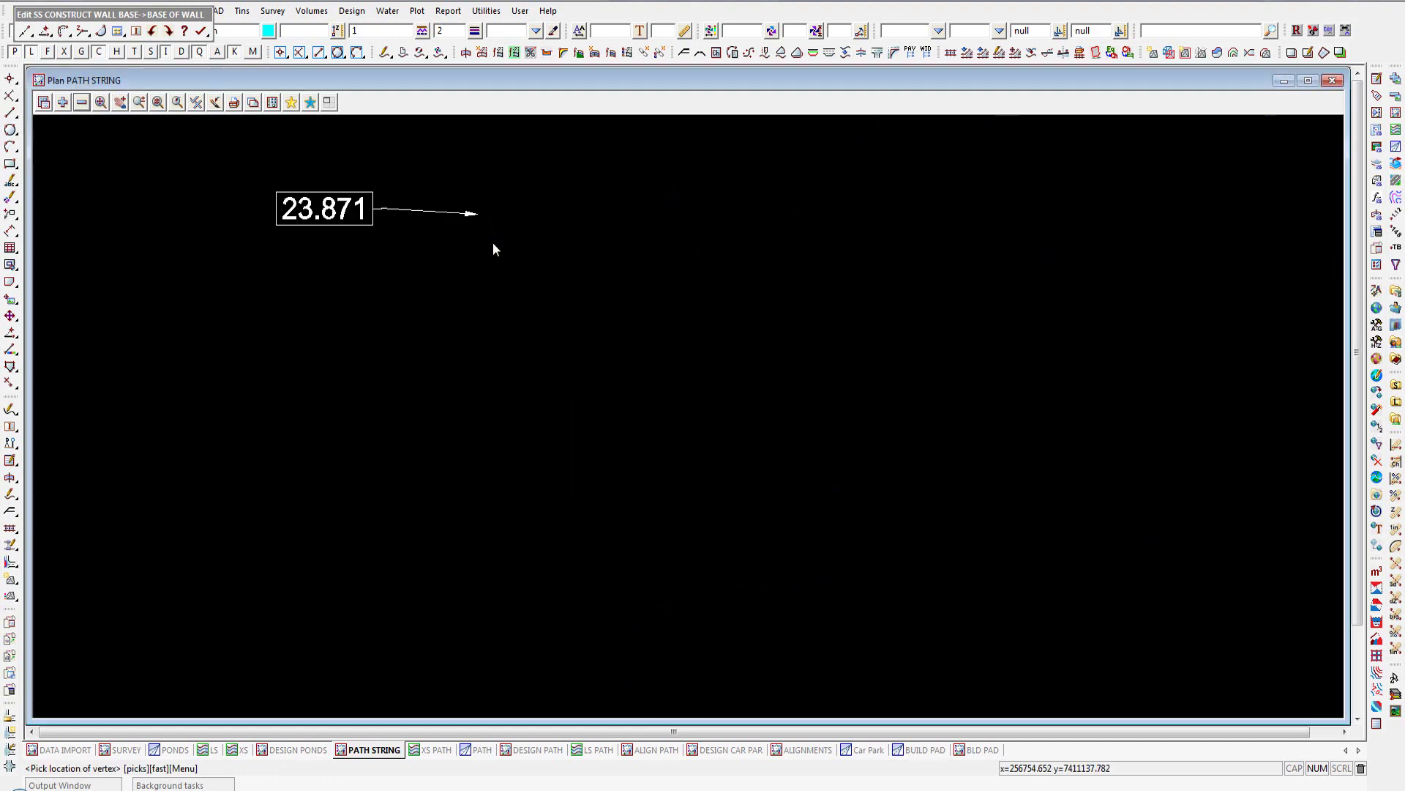
click(480, 214)
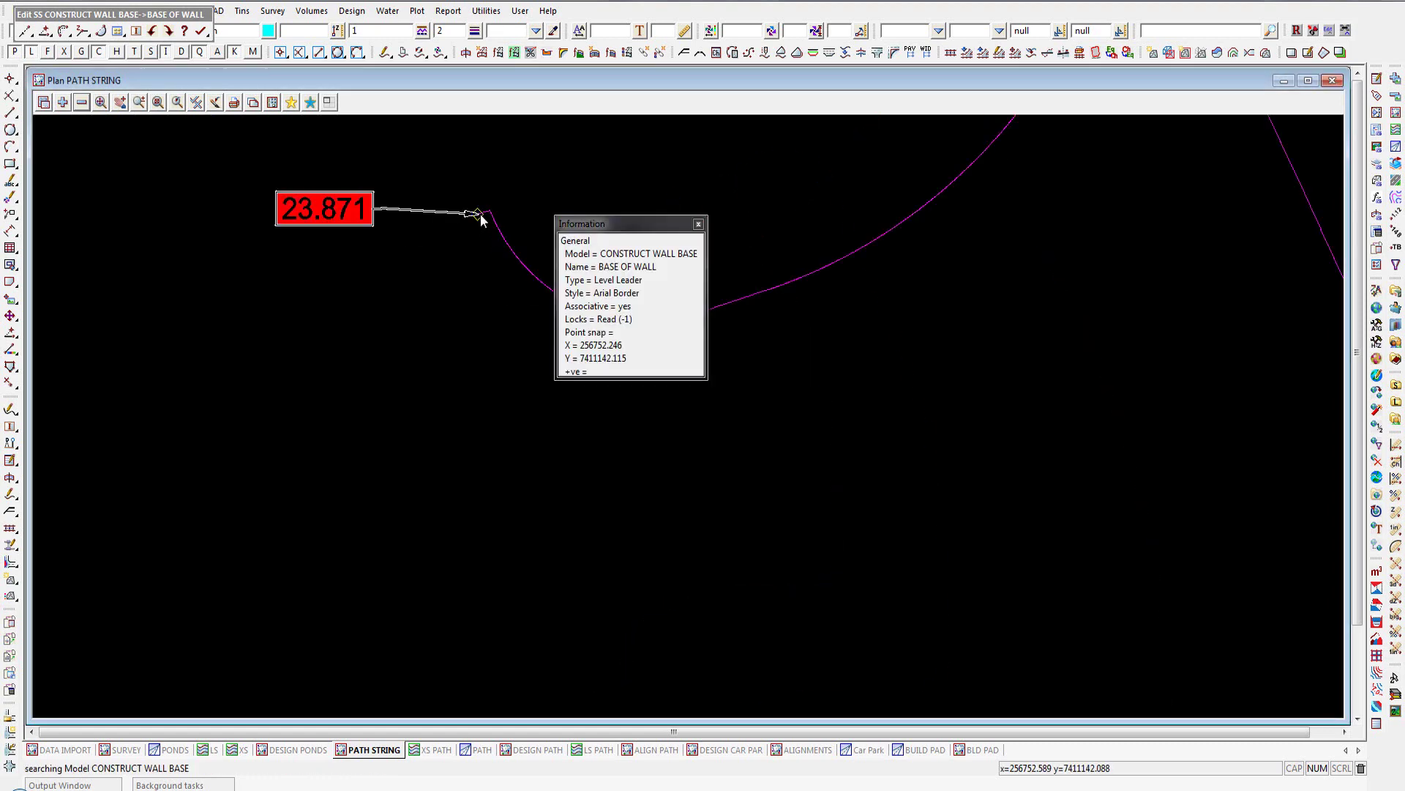
- Append another vertex to the wall base string at the arrow tip of the 22.847 level leader
scroll(457, 192, down, 5)
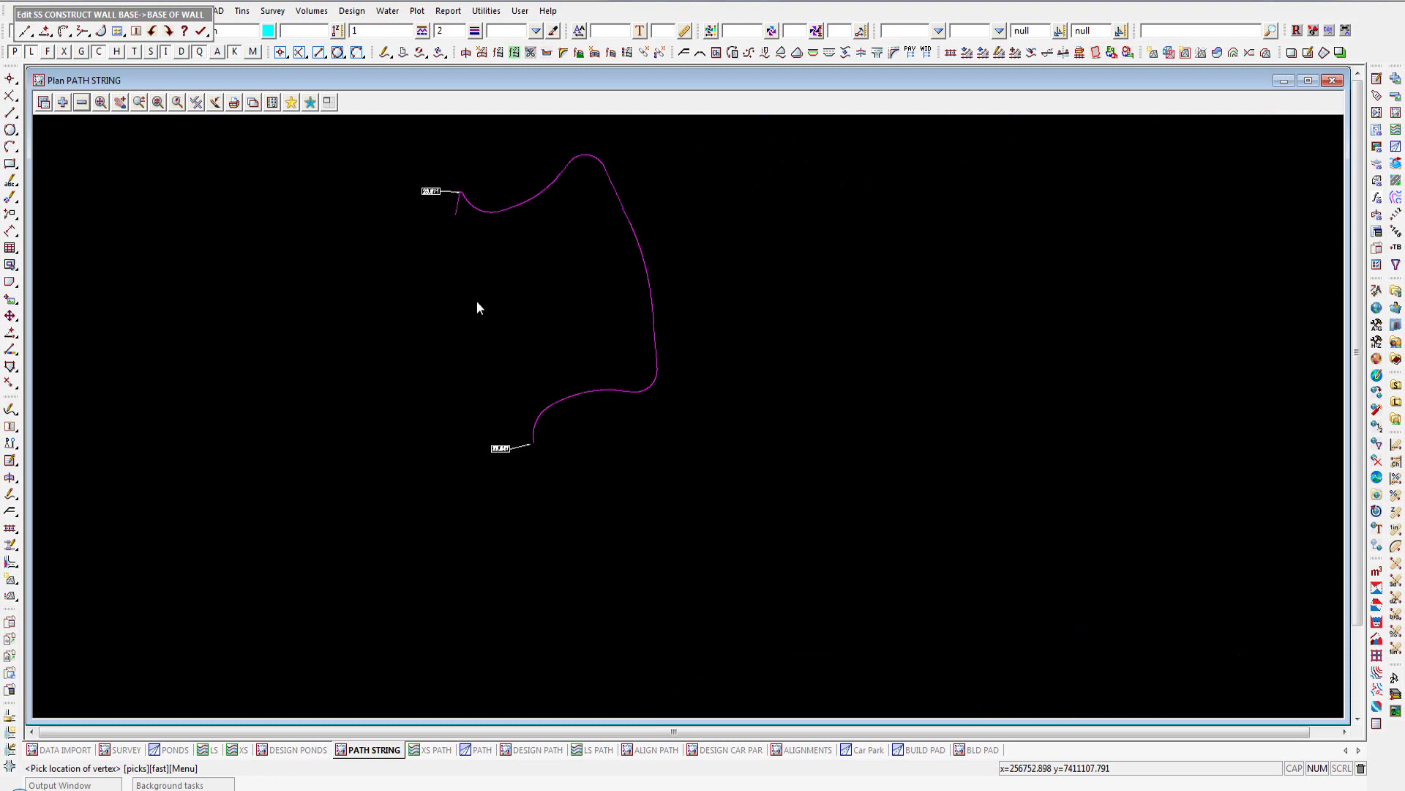
scroll(526, 450, up, 4)
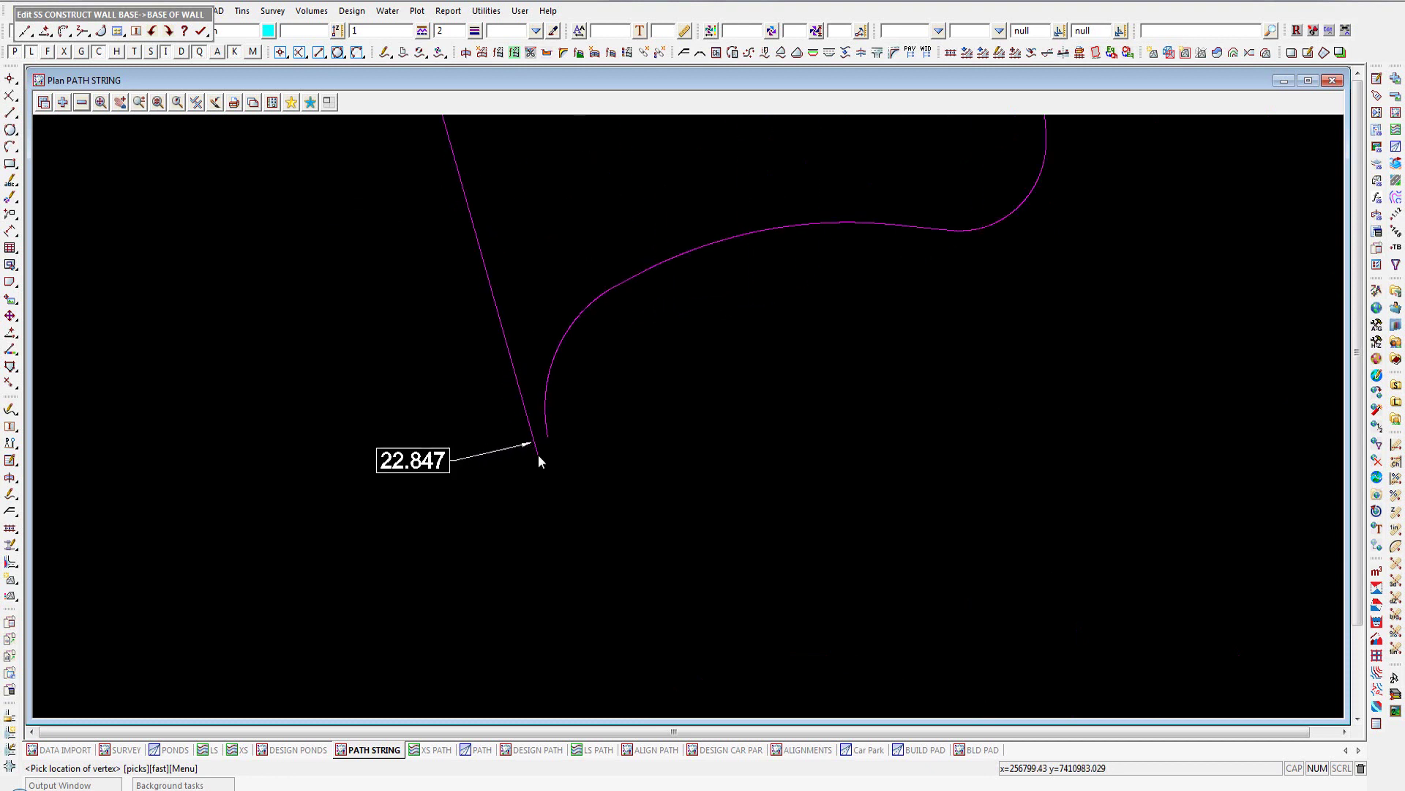
scroll(539, 455, up, 2)
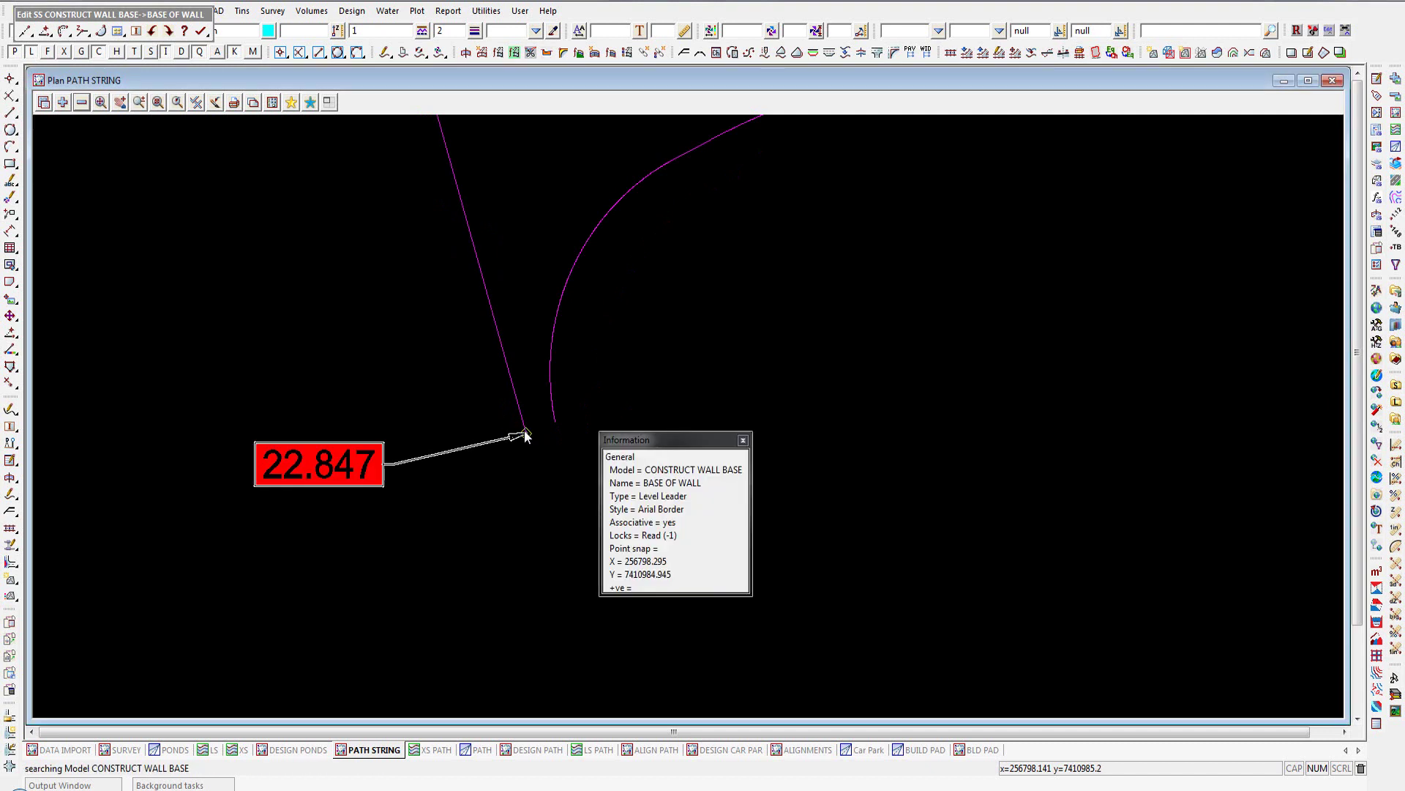
click(525, 434)
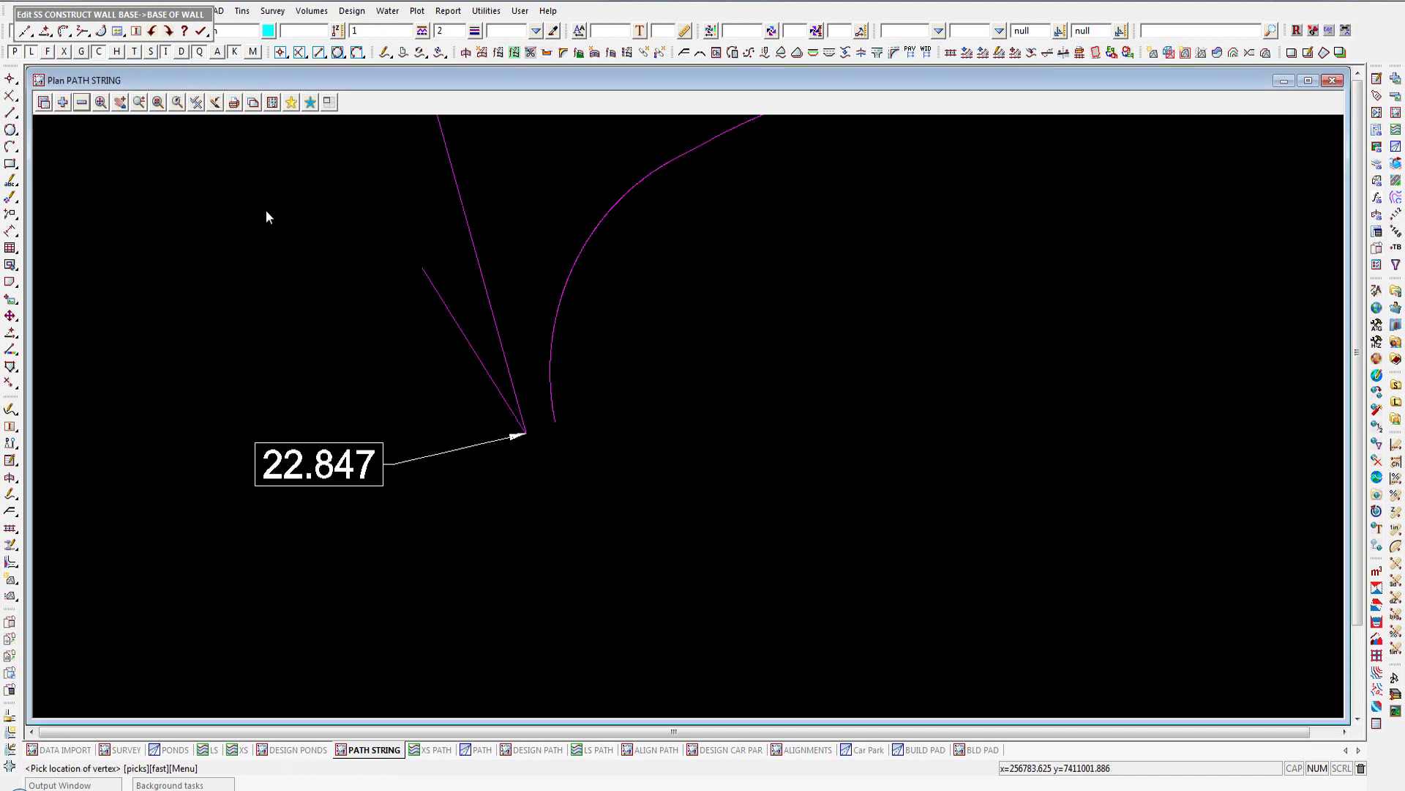
- Close the BASE OF WALL super string into a loop and finish editing it
click(63, 32)
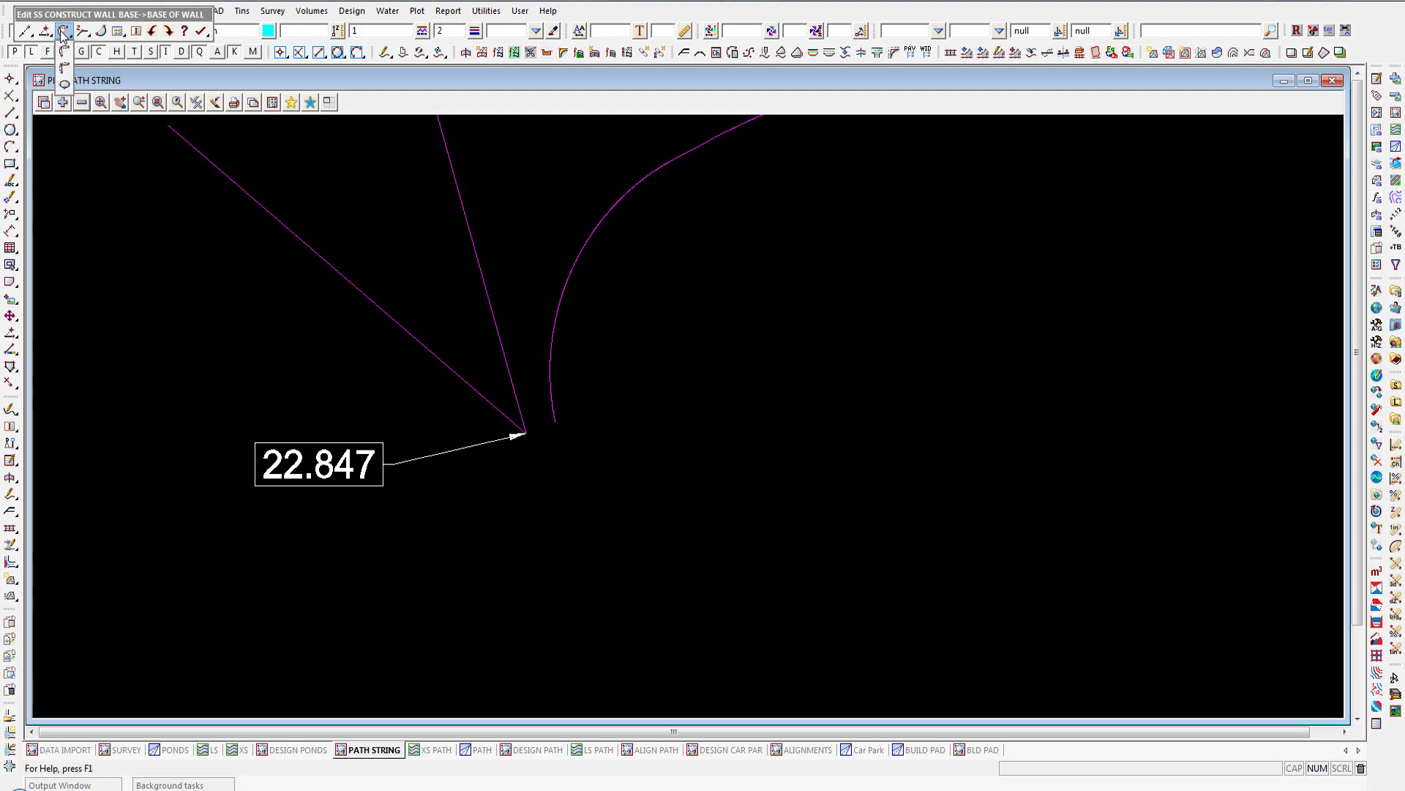
click(66, 85)
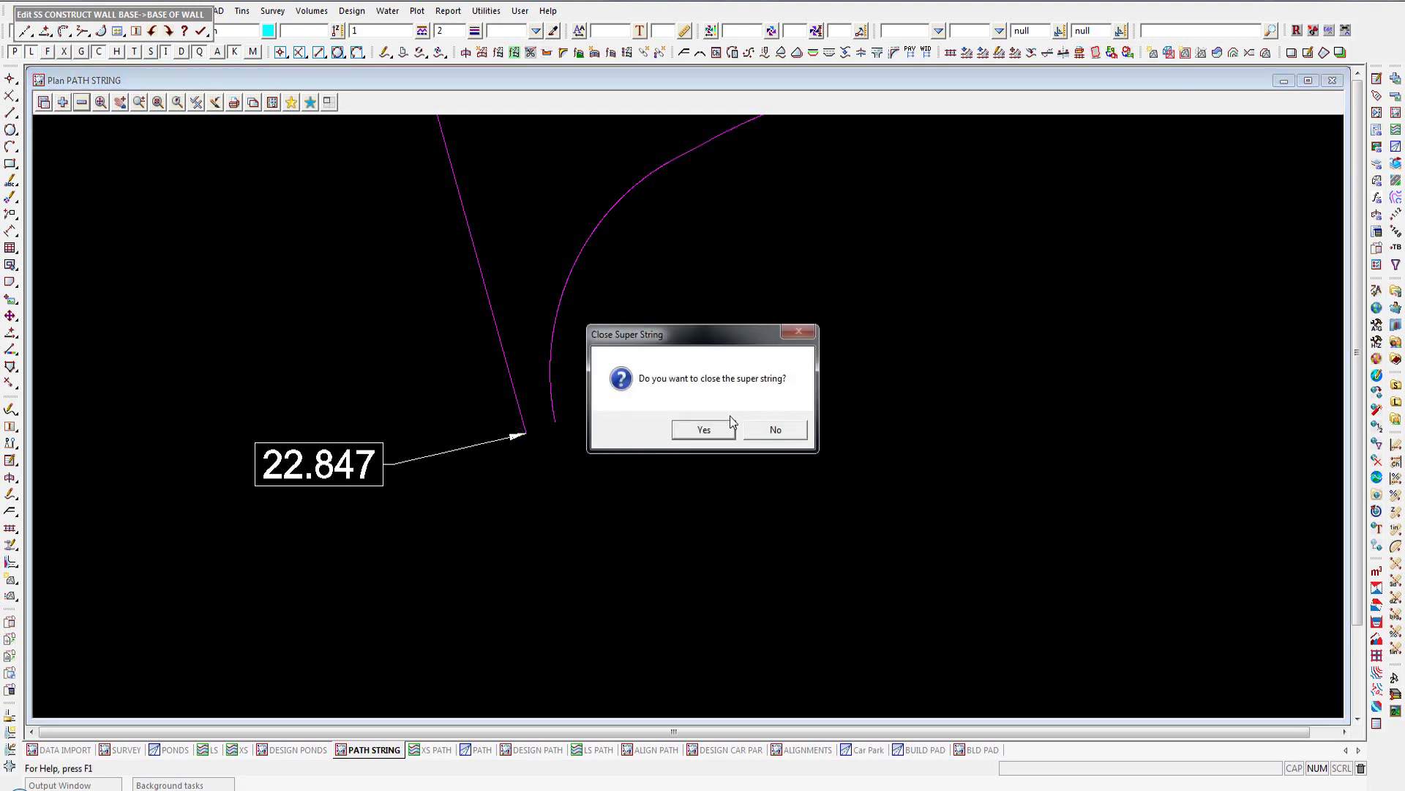
click(703, 431)
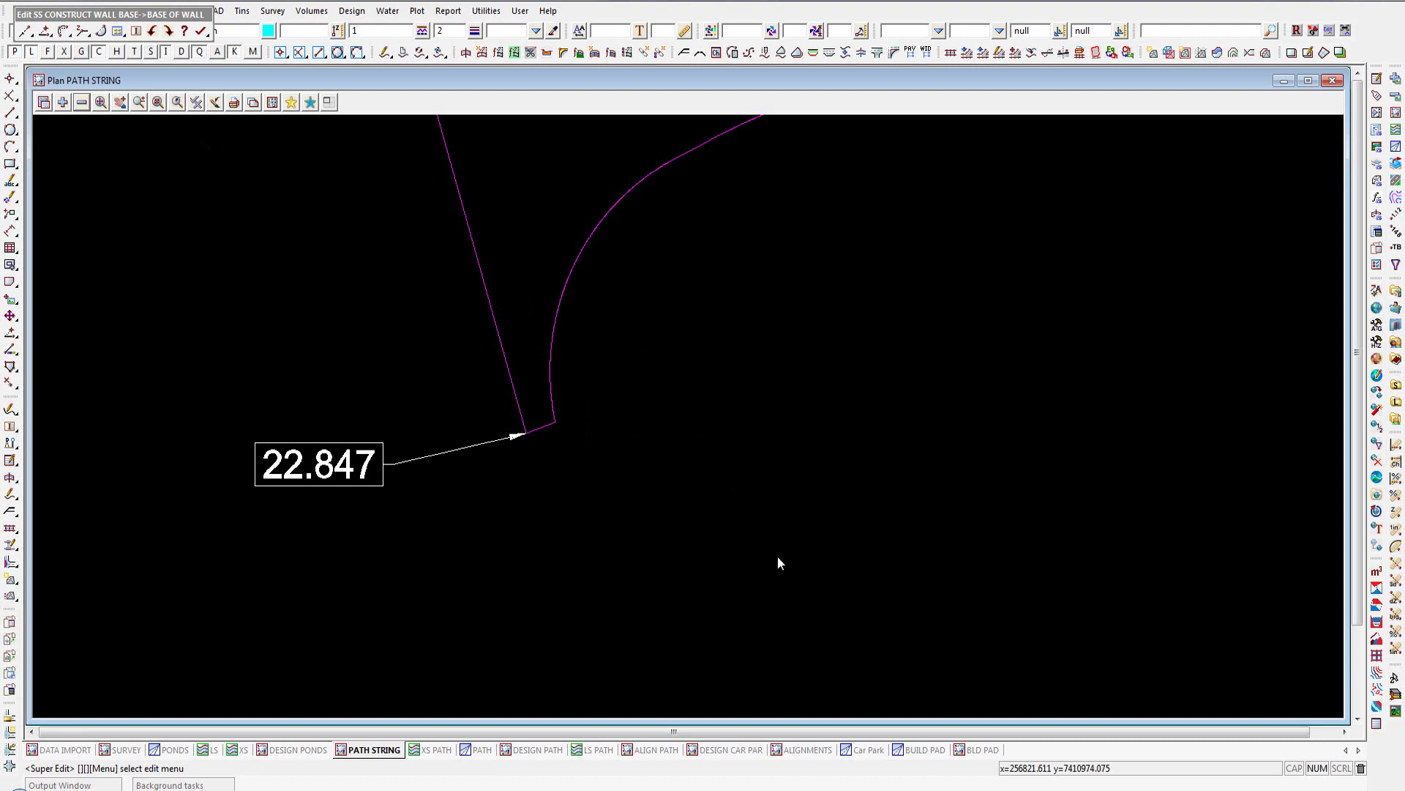
scroll(777, 555, down, 5)
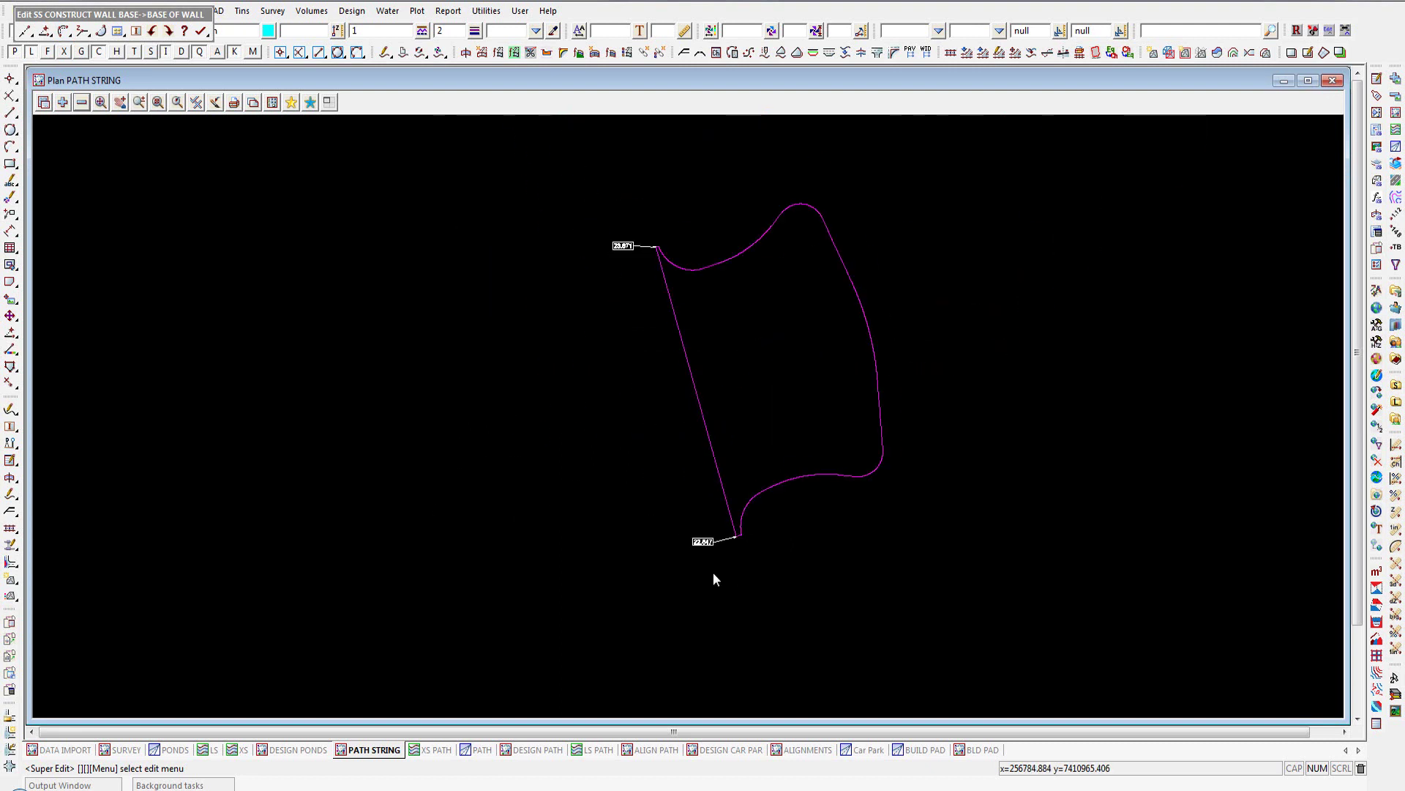
scroll(842, 519, up, 1)
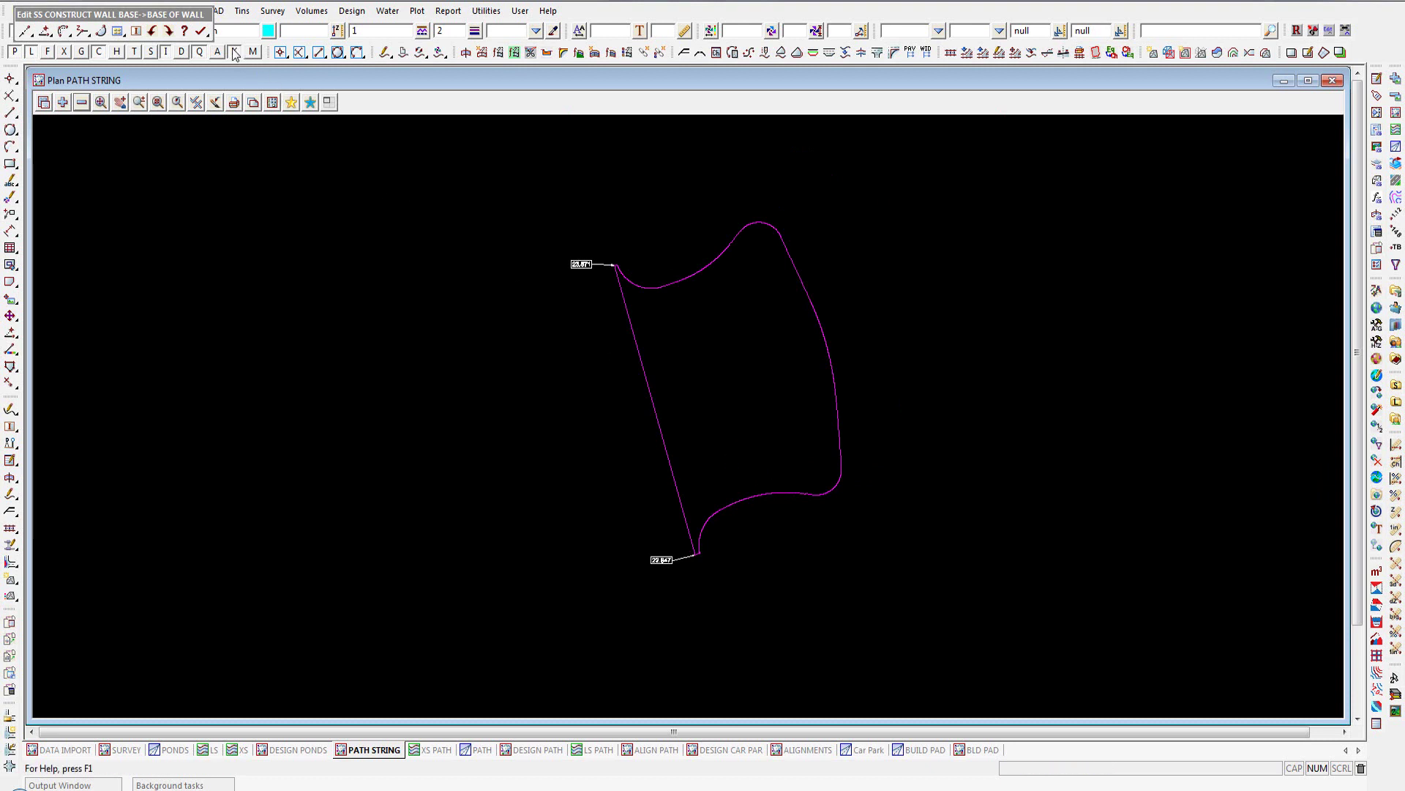
click(200, 33)
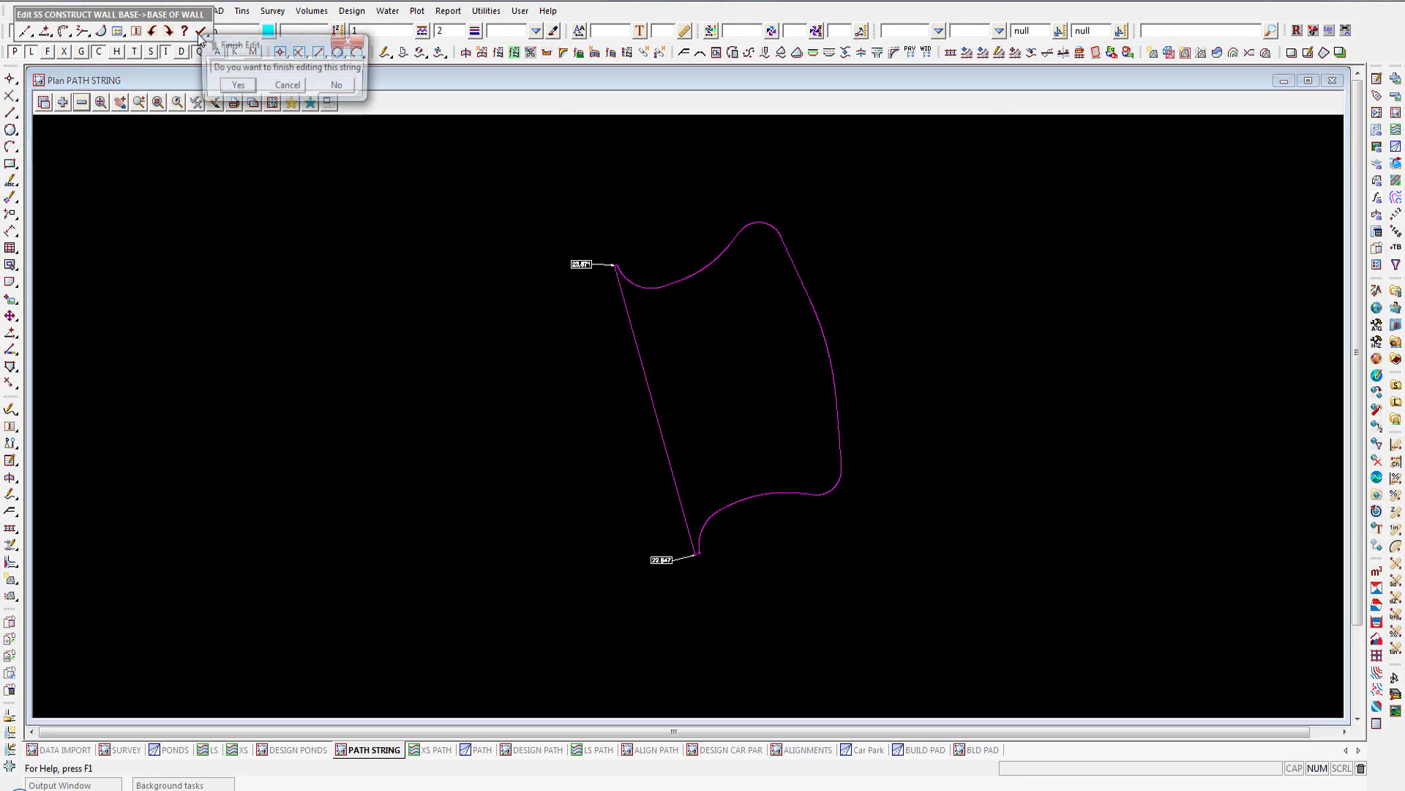
click(236, 86)
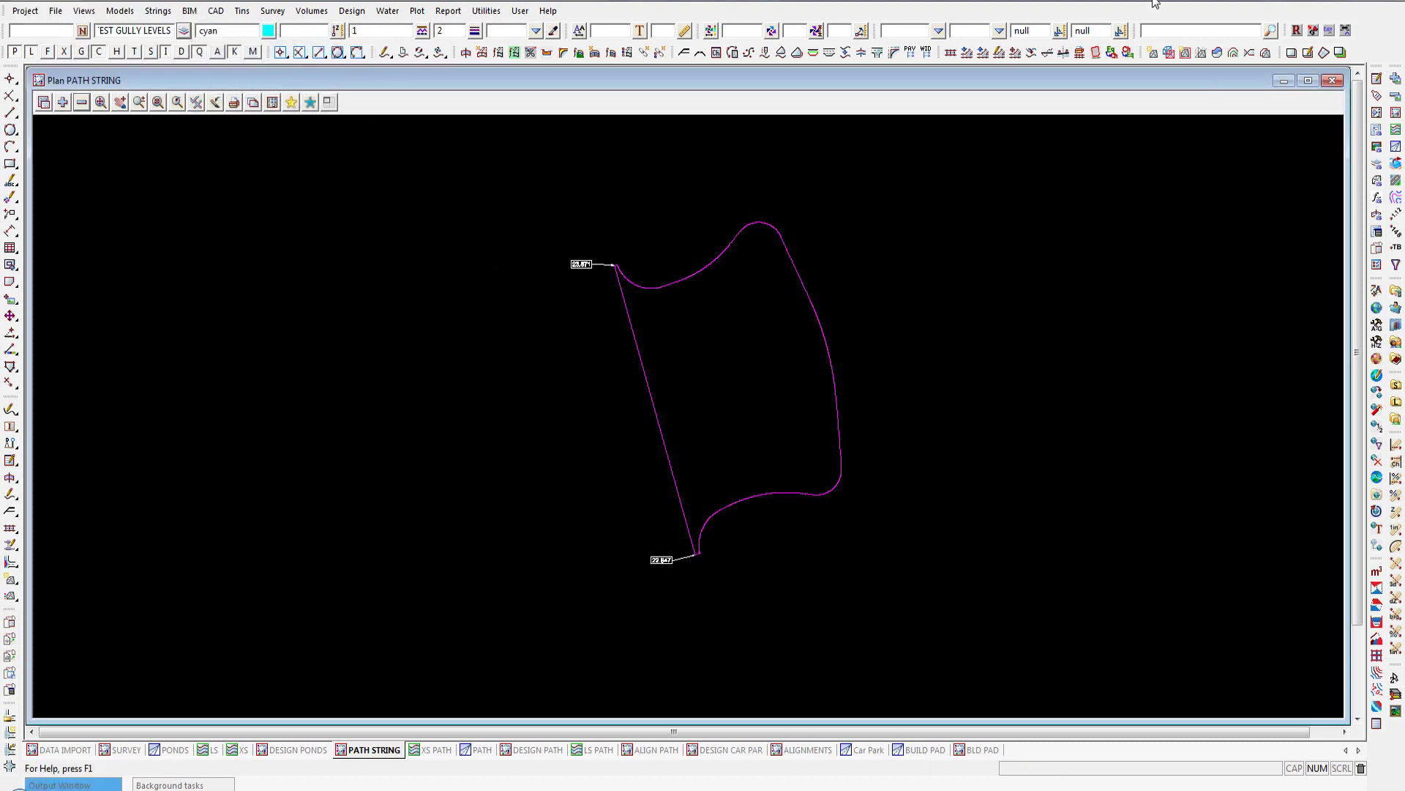
- Load the closed BASE OF WALL string into Allotment Pad Edit to show its levels and grades
click(1309, 54)
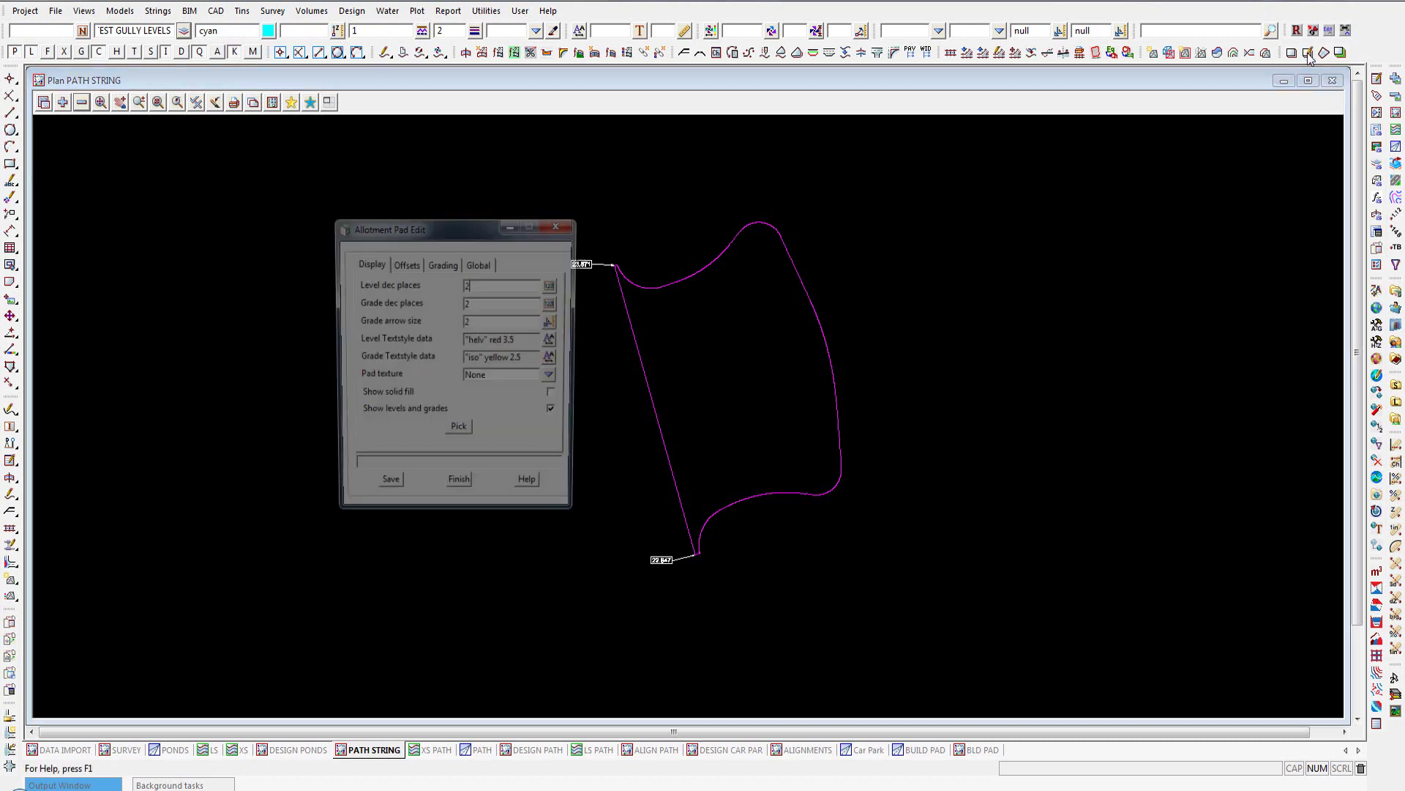
drag(400, 227, 109, 139)
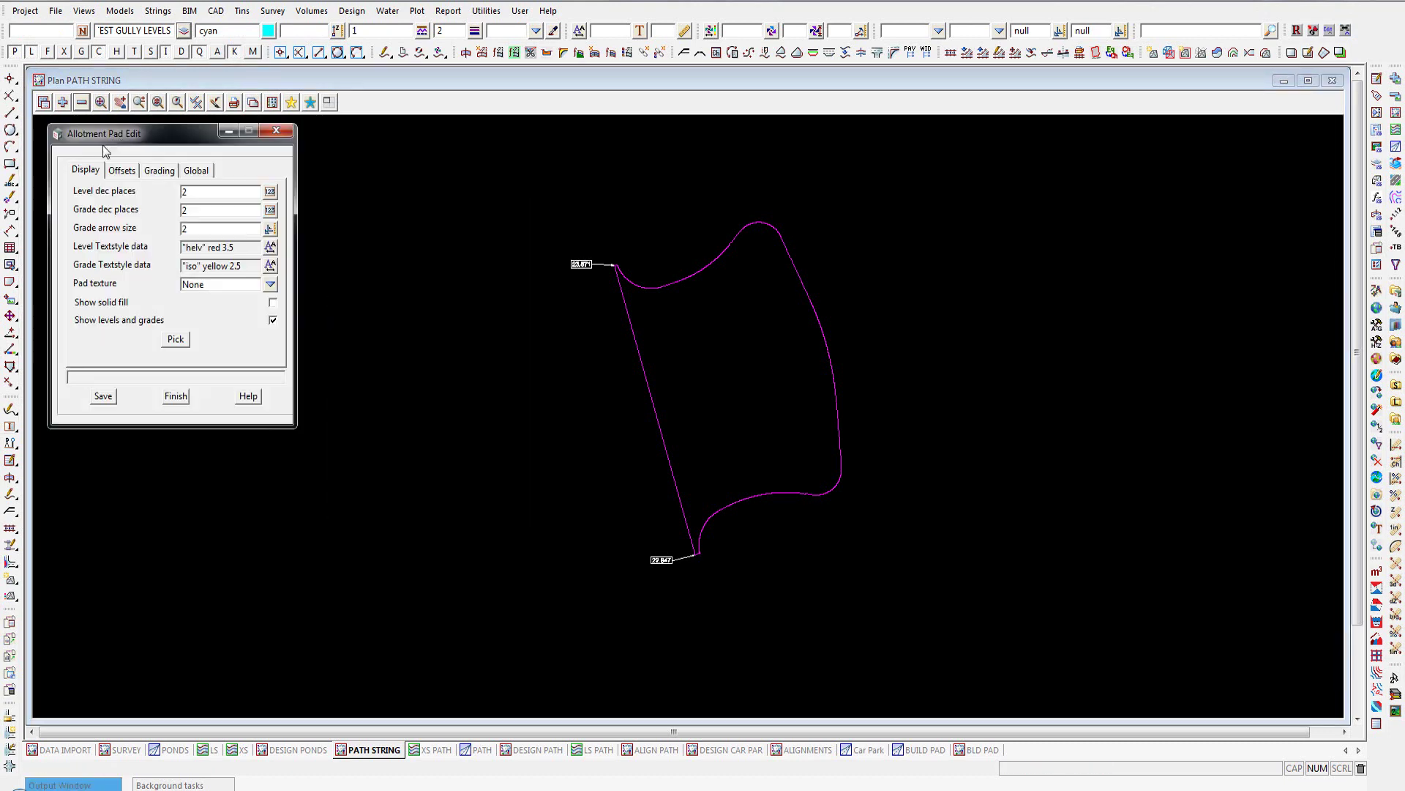
click(173, 341)
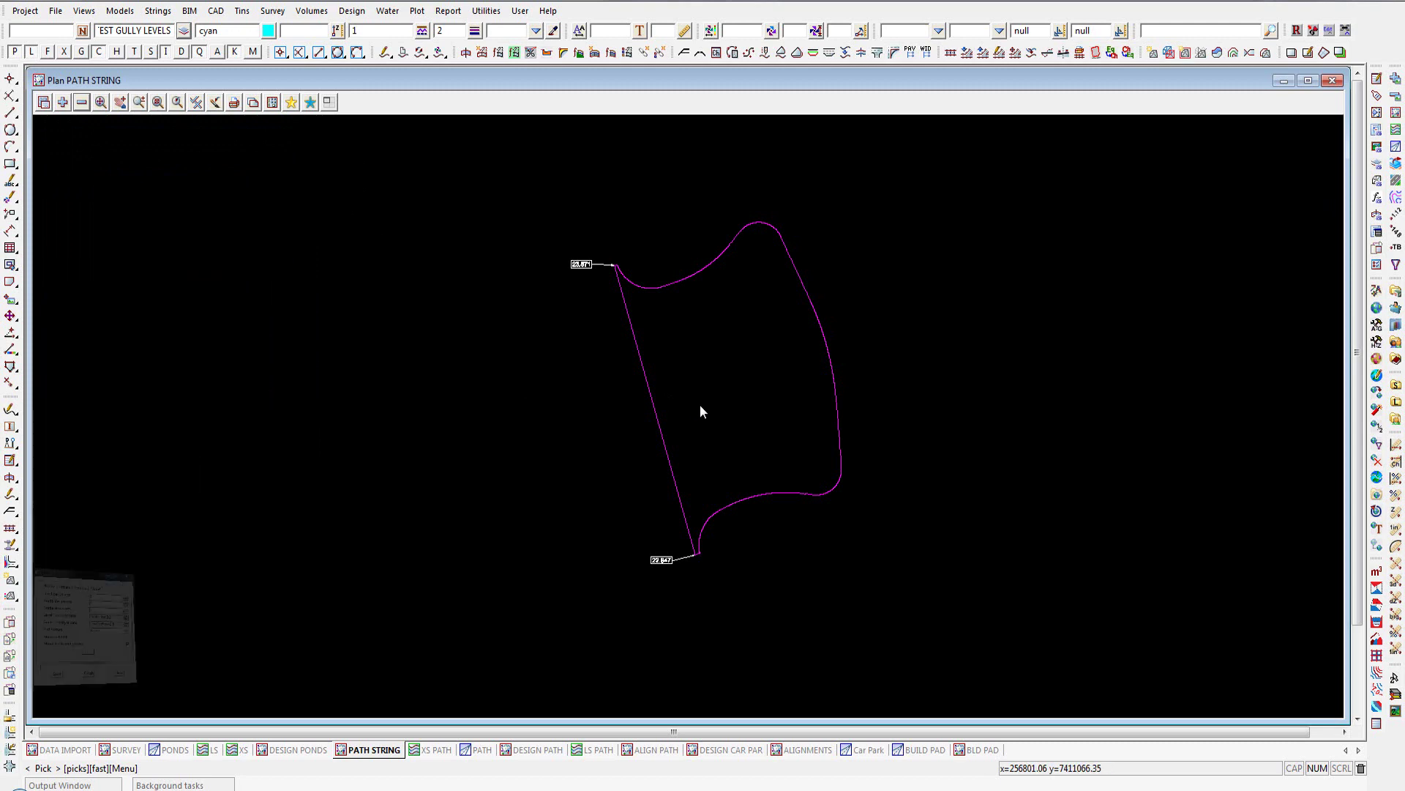
click(653, 411)
middle_click(655, 413)
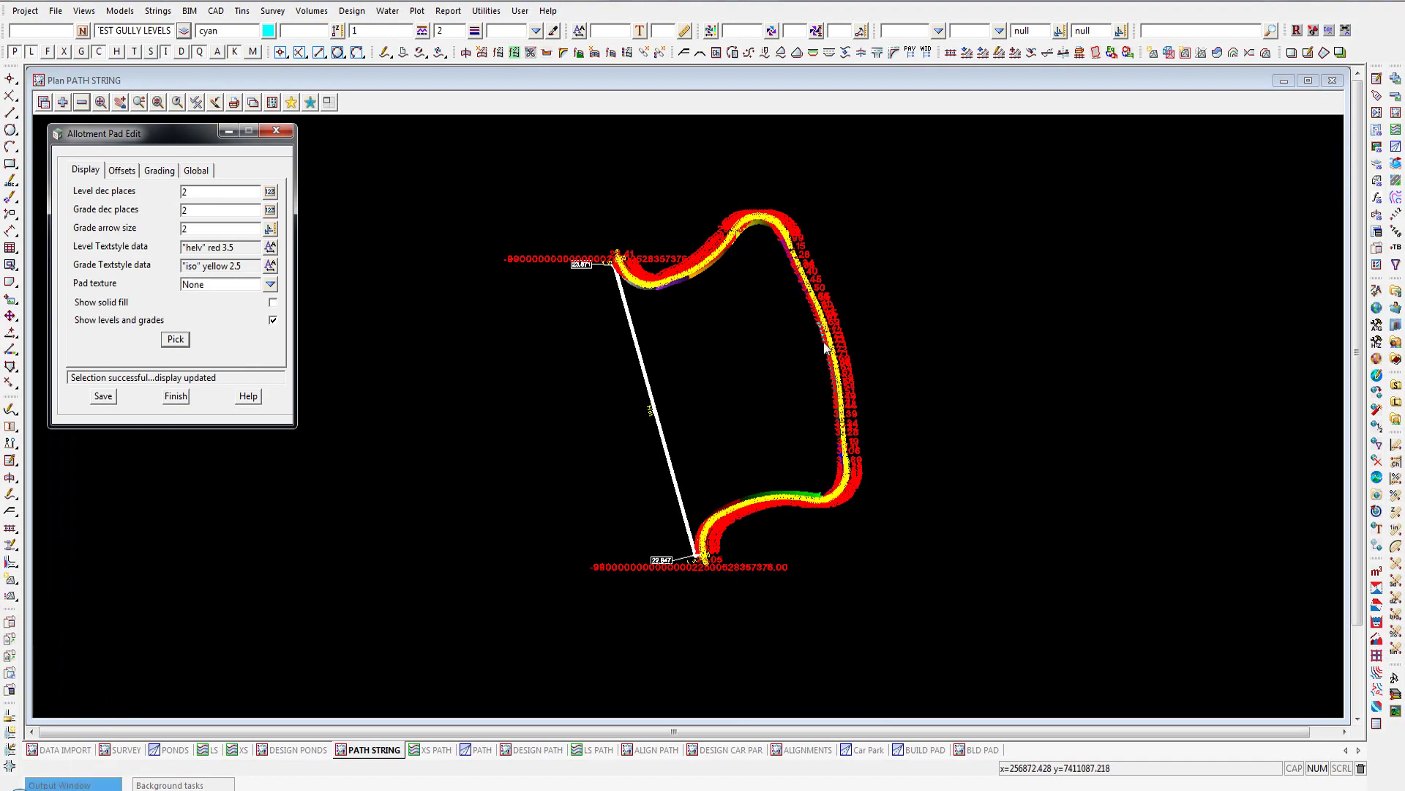
- Examine the displayed pad levels and grades along the wall base string, especially around its upper bends and the 23.871 leader
scroll(827, 344, up, 3)
scroll(829, 344, up, 4)
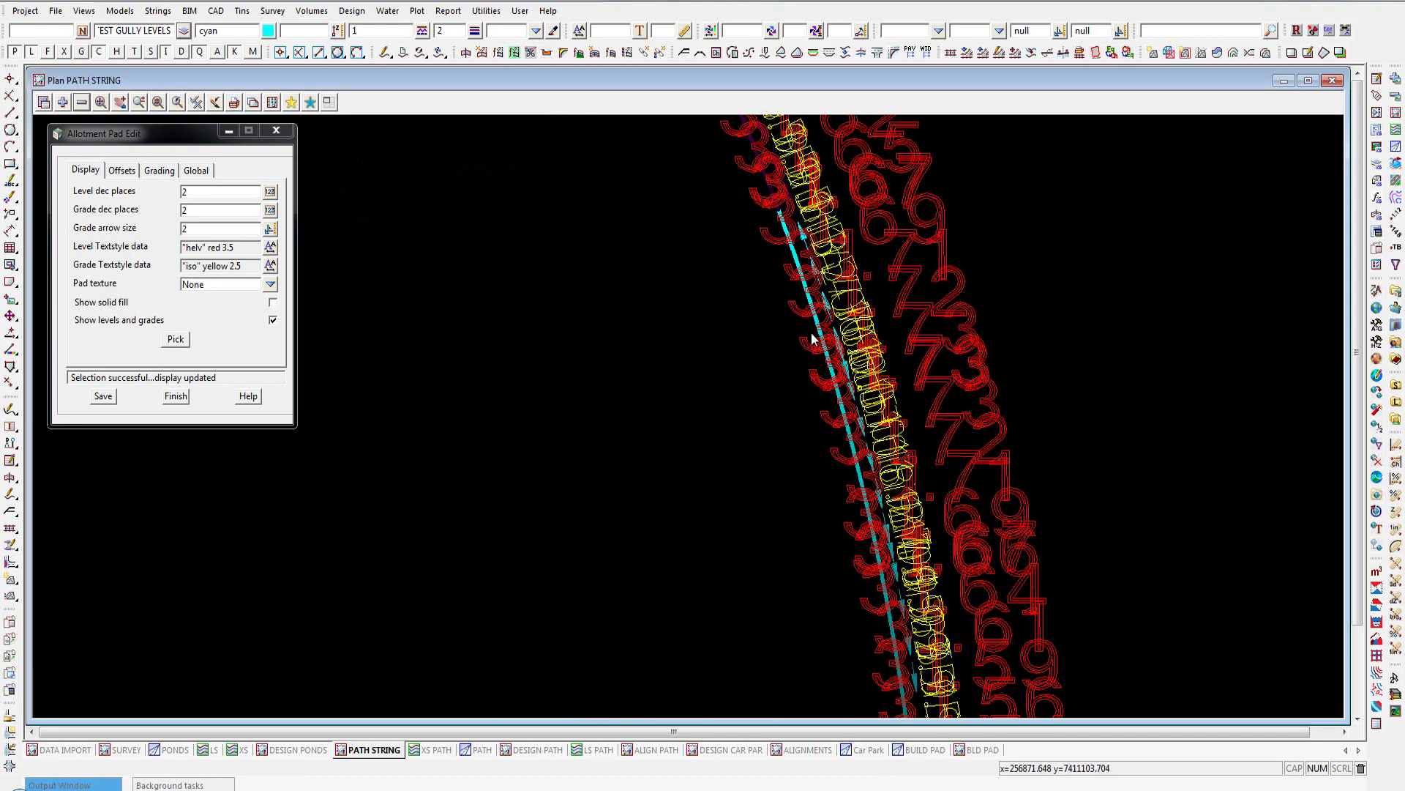
scroll(845, 328, down, 3)
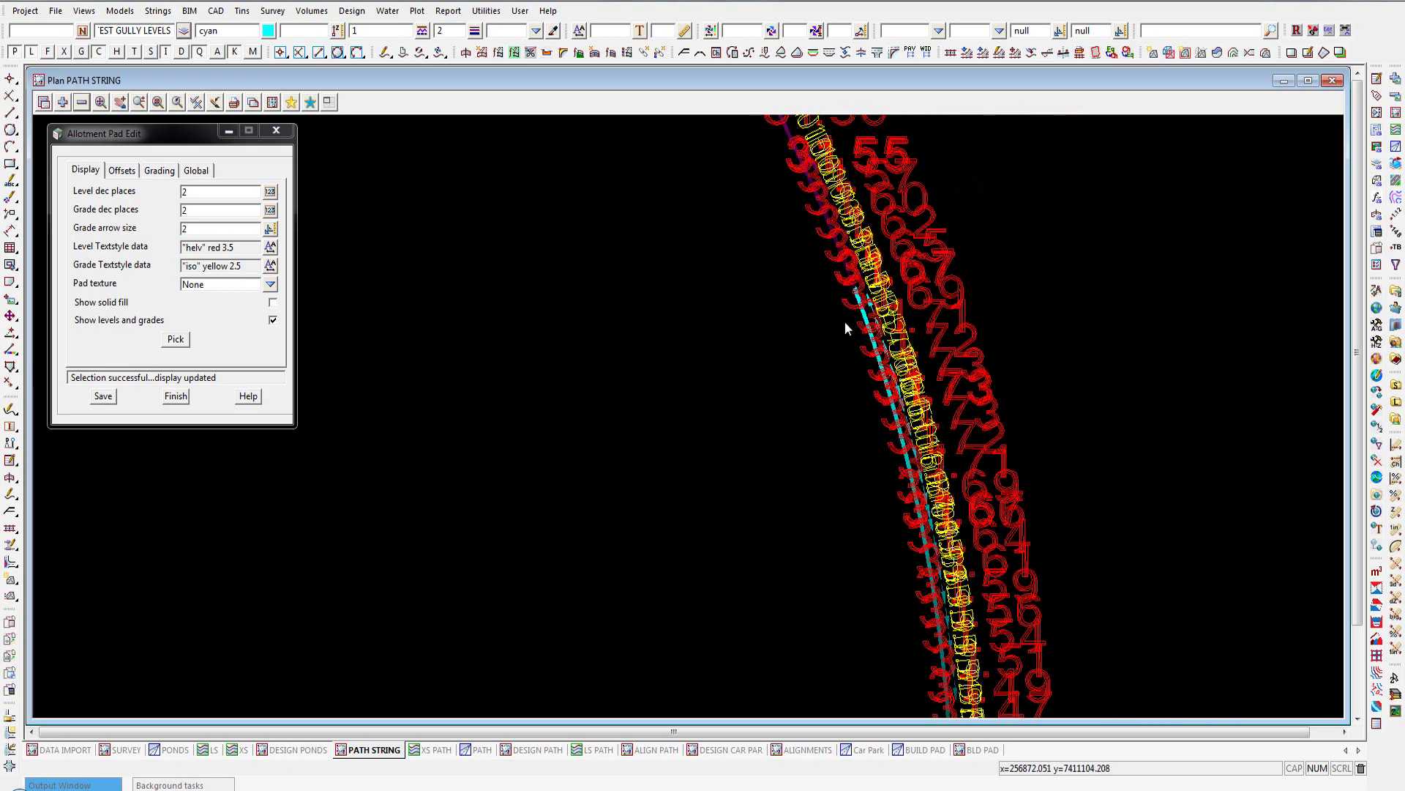
scroll(839, 247, up, 3)
scroll(842, 337, down, 5)
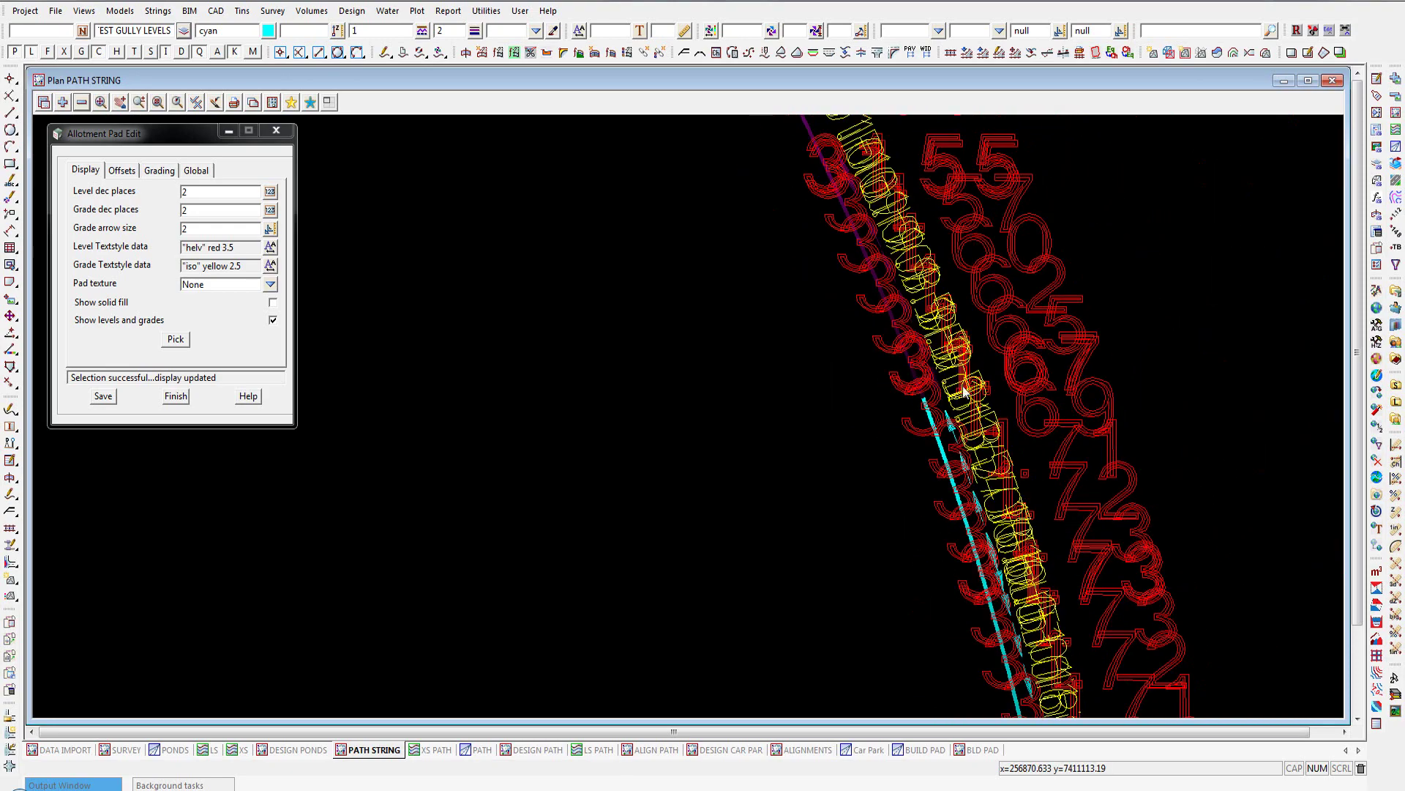
scroll(959, 393, down, 2)
scroll(669, 337, up, 4)
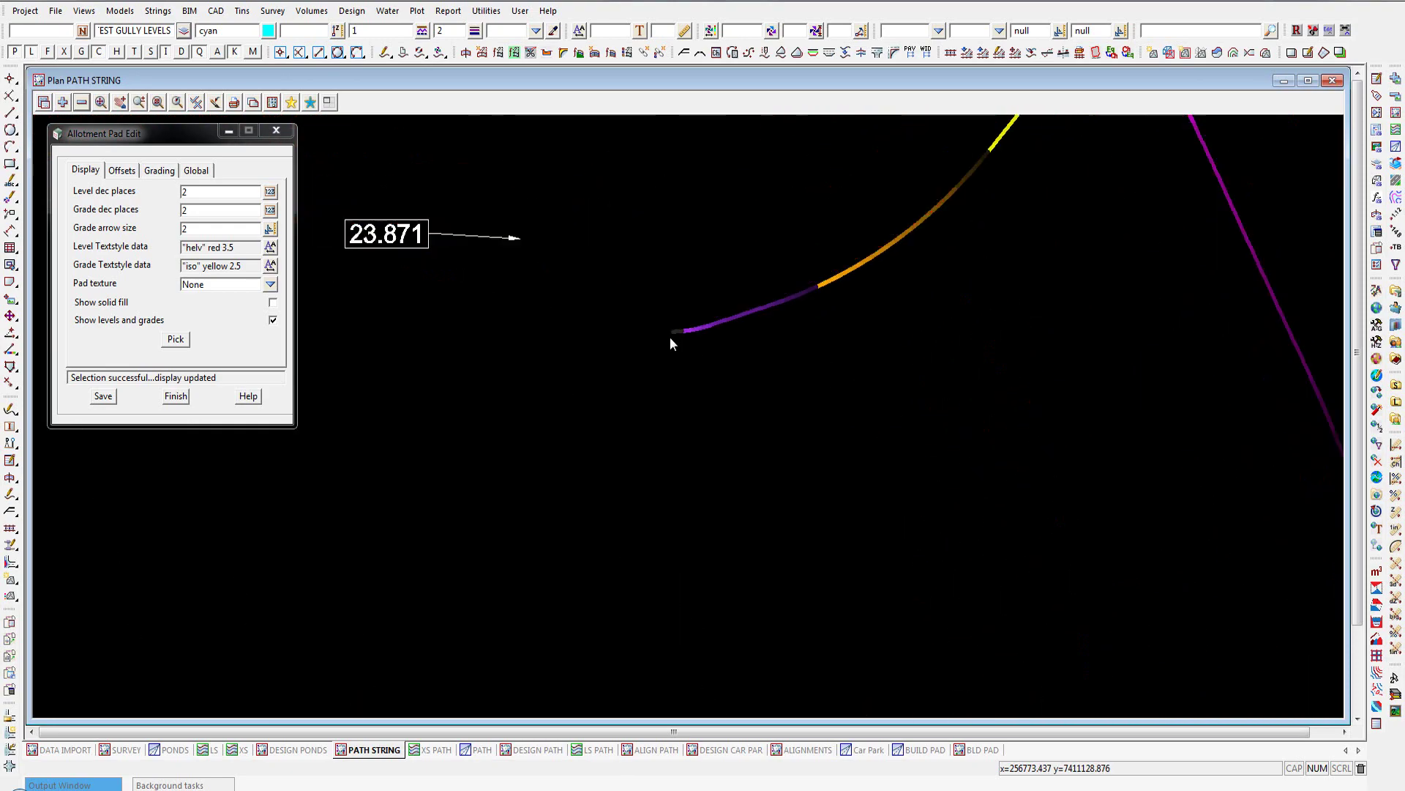
scroll(860, 349, down, 3)
scroll(880, 315, up, 4)
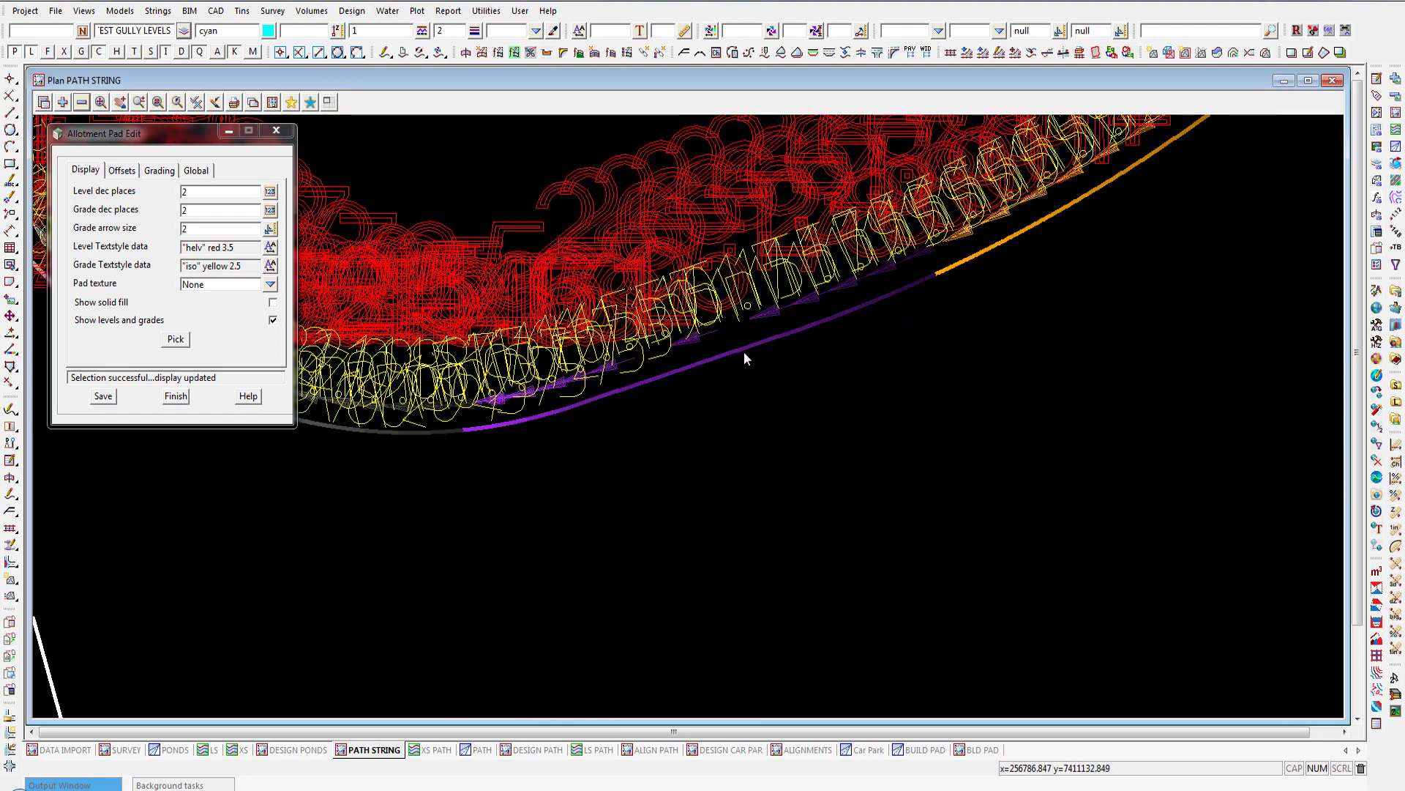
scroll(780, 417, down, 2)
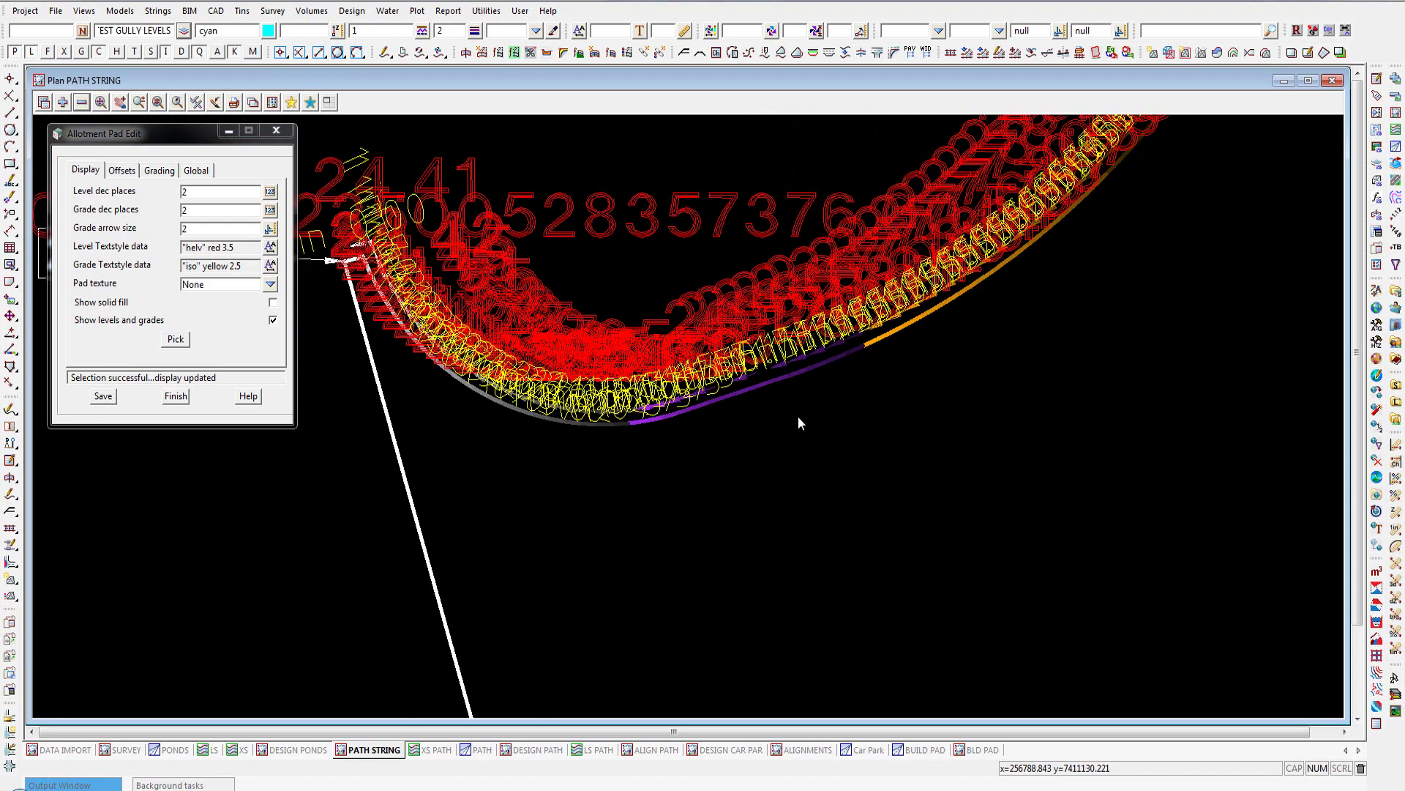
scroll(724, 309, down, 2)
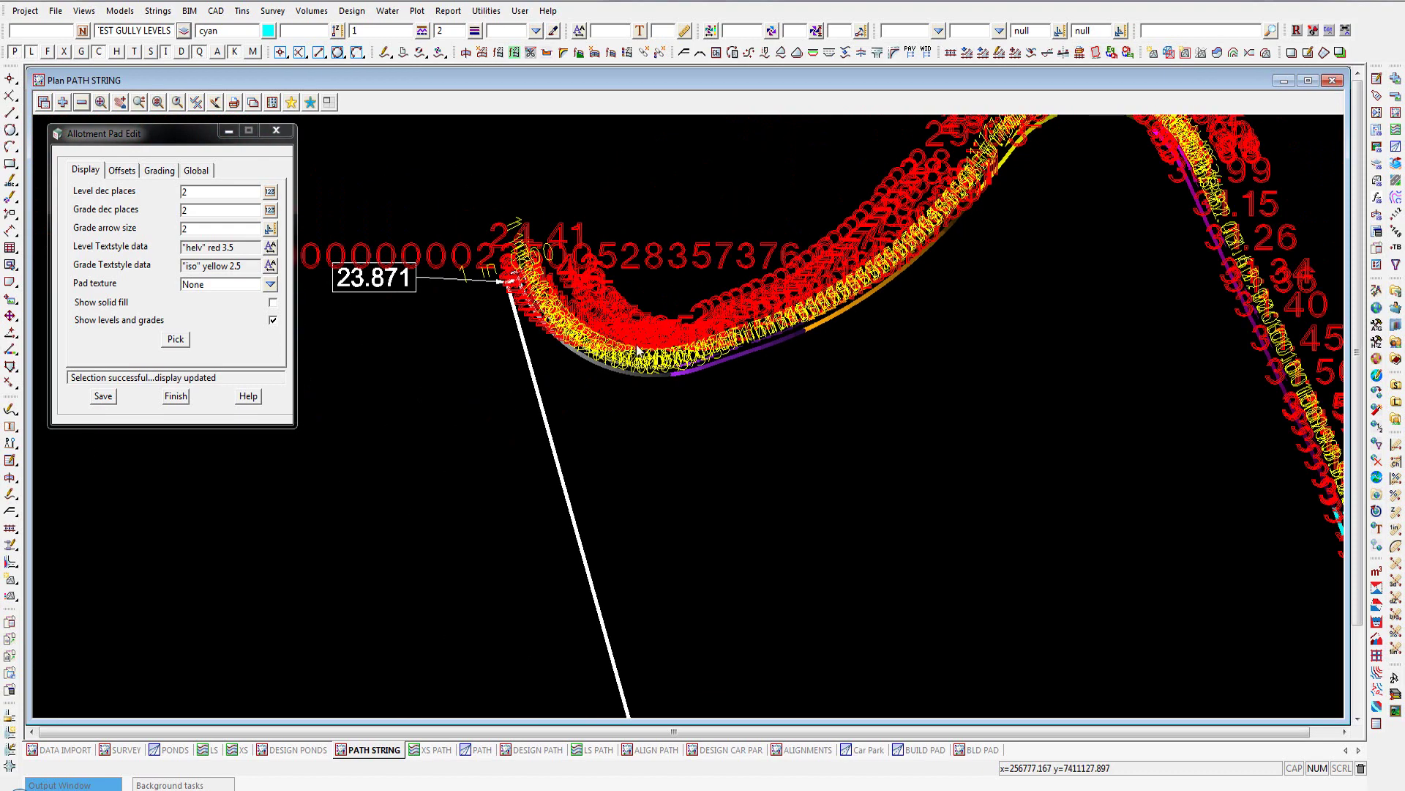
scroll(471, 146, down, 2)
scroll(350, 174, down, 1)
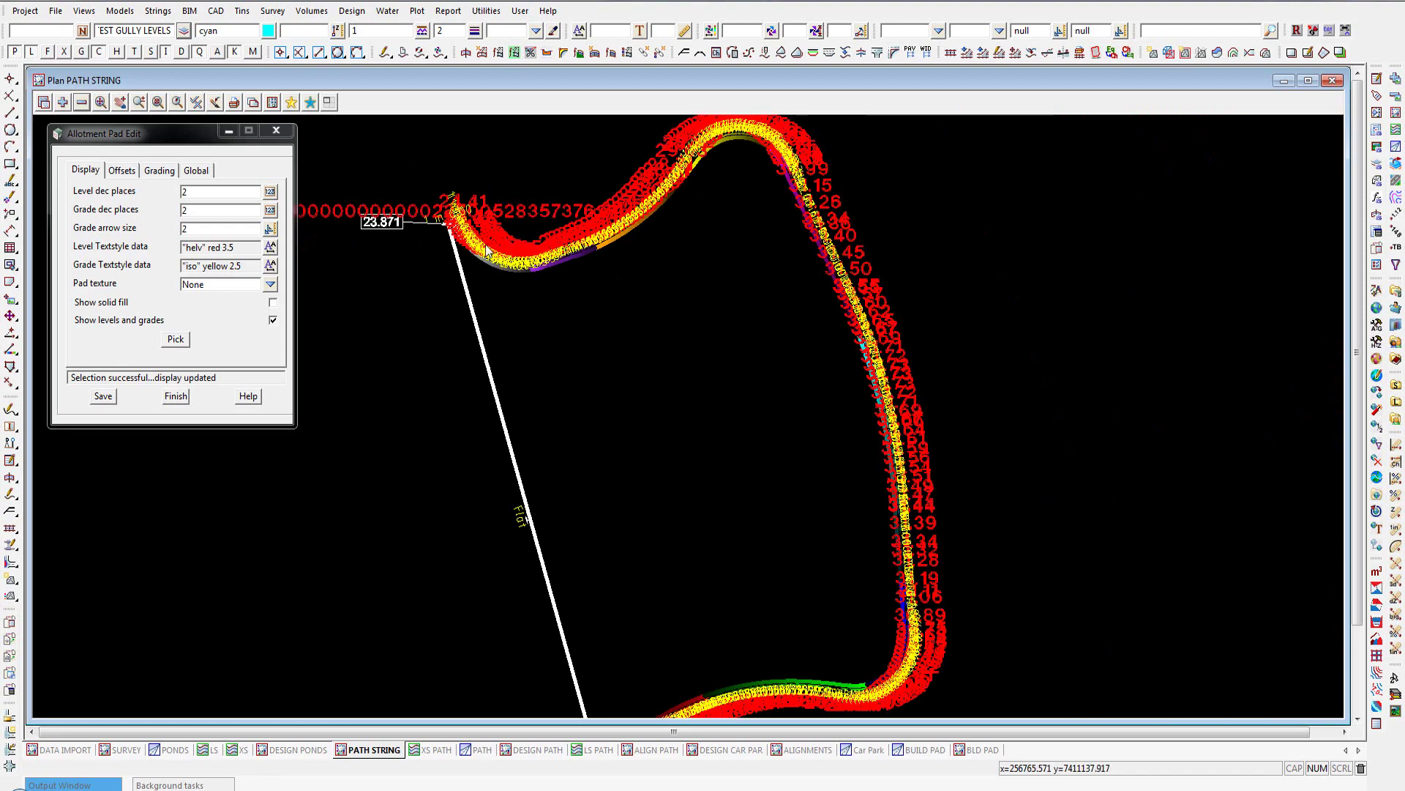
scroll(424, 209, up, 1)
scroll(438, 239, up, 1)
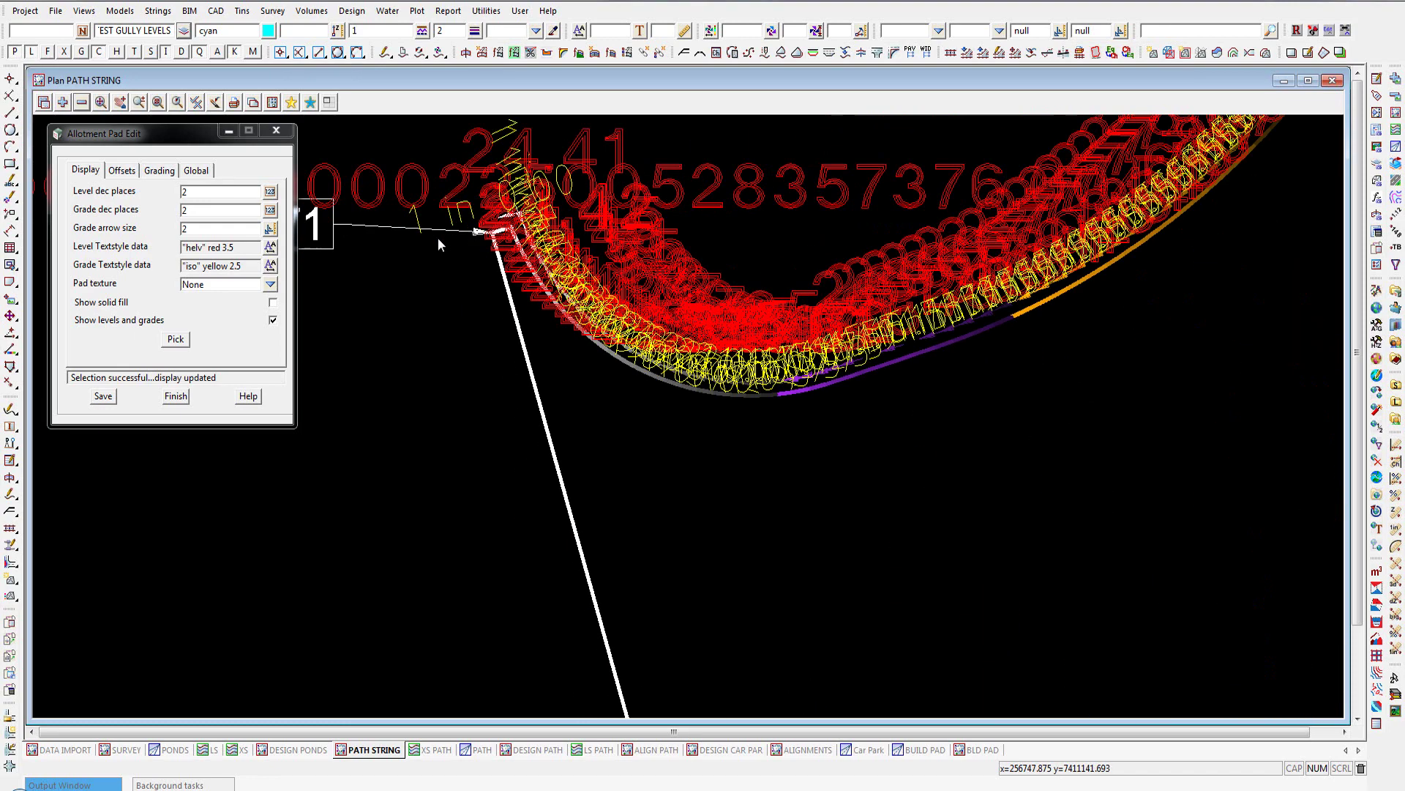
- Set the wall base string's corner level at the 23.871 leader to 23.871 using Level and/or grade
click(150, 171)
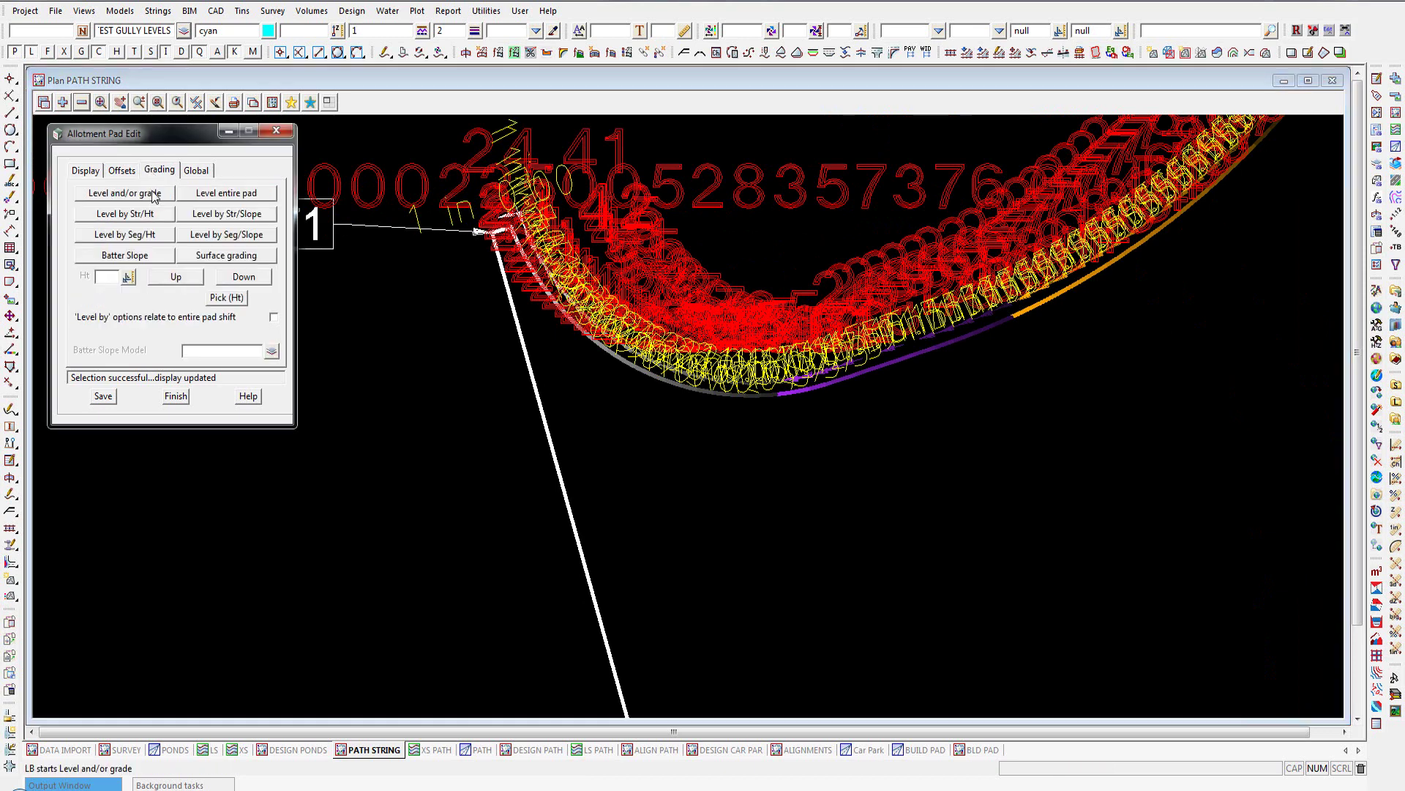
click(150, 197)
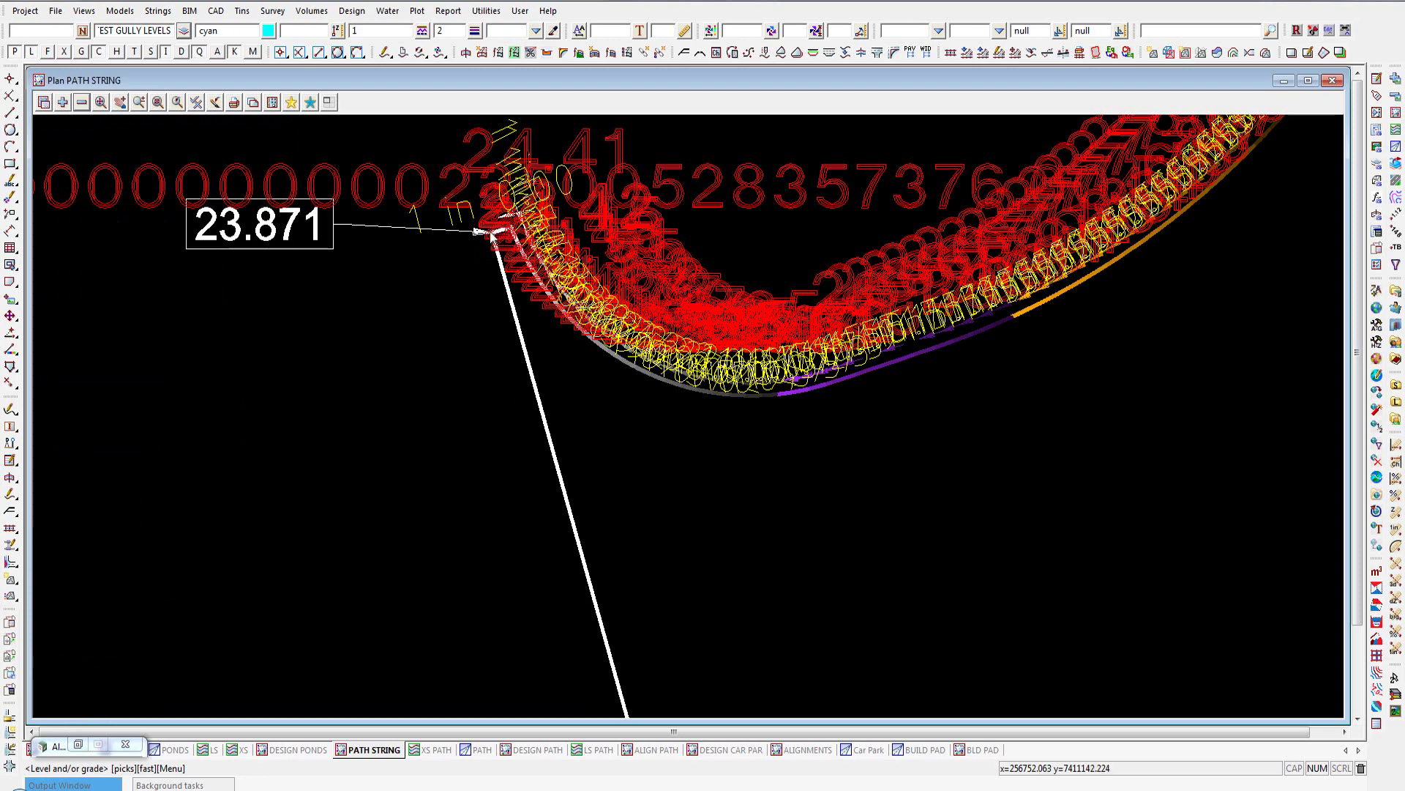
click(495, 234)
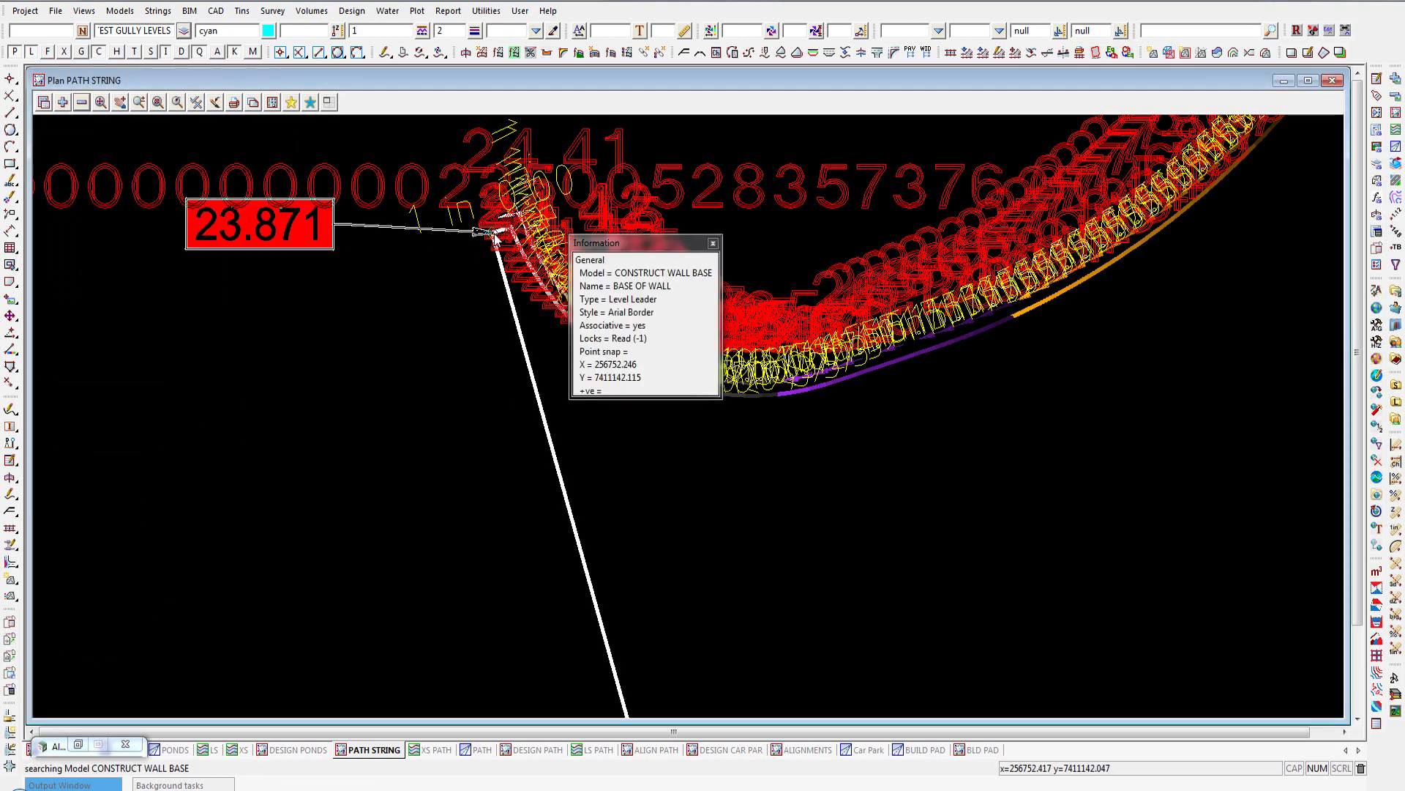
click(495, 233)
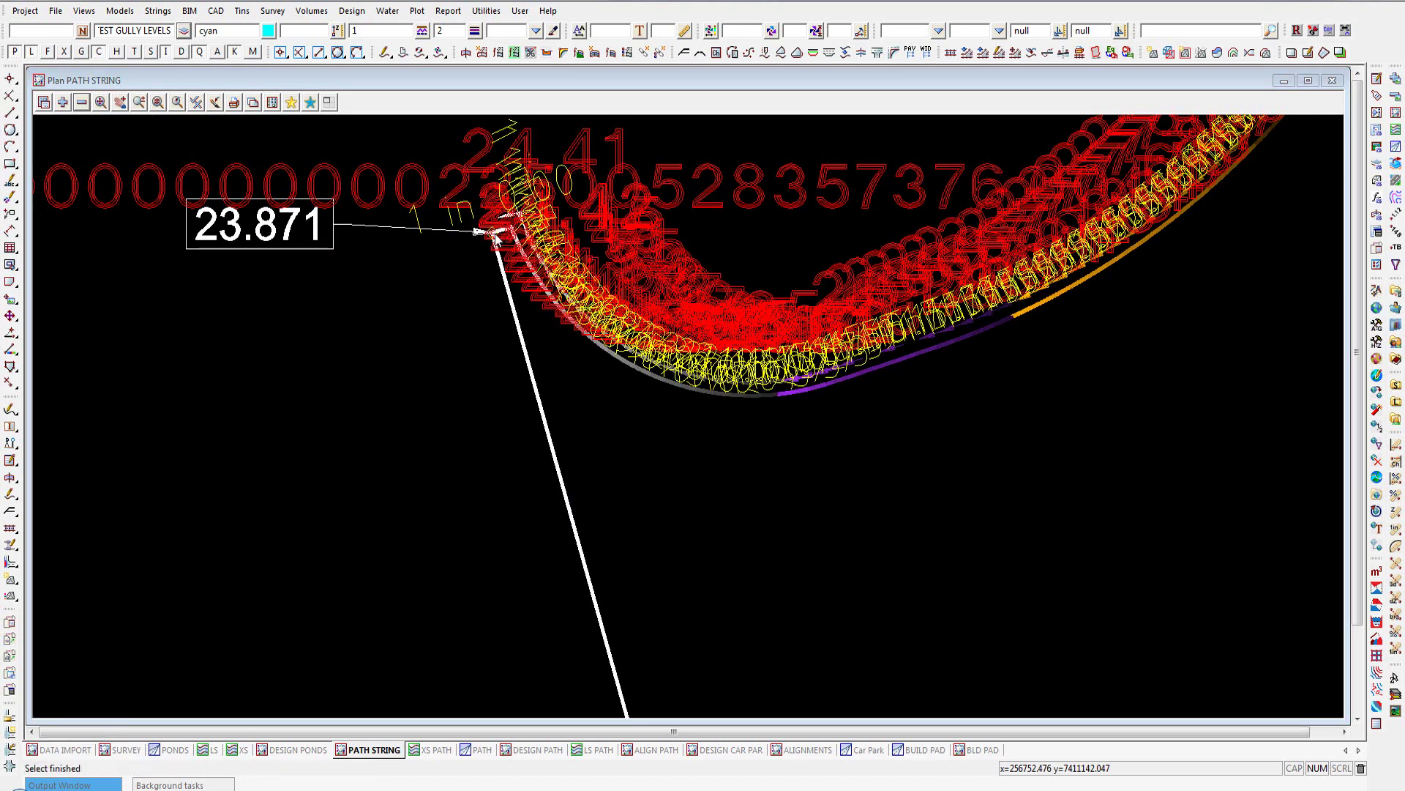
double_click(586, 271)
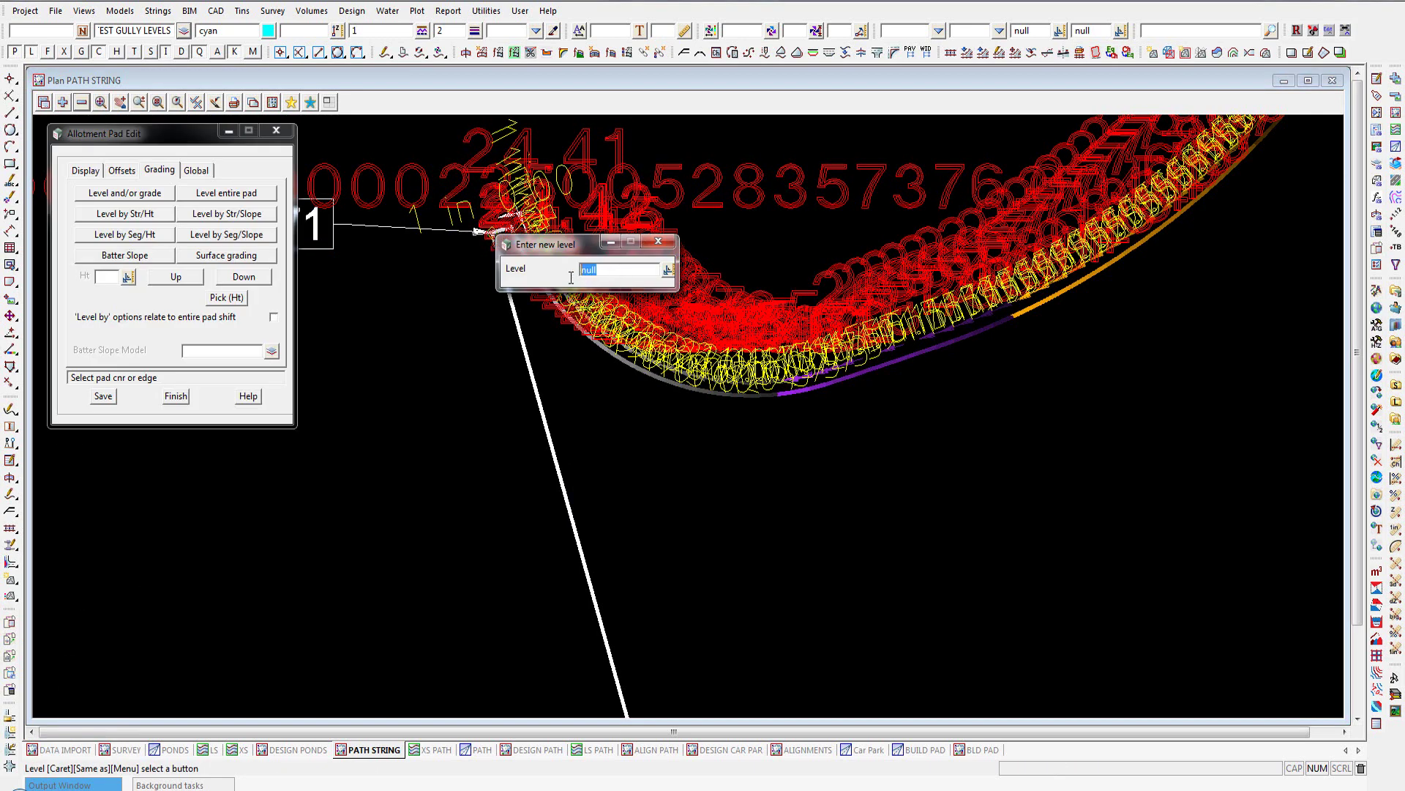
drag(205, 148, 209, 308)
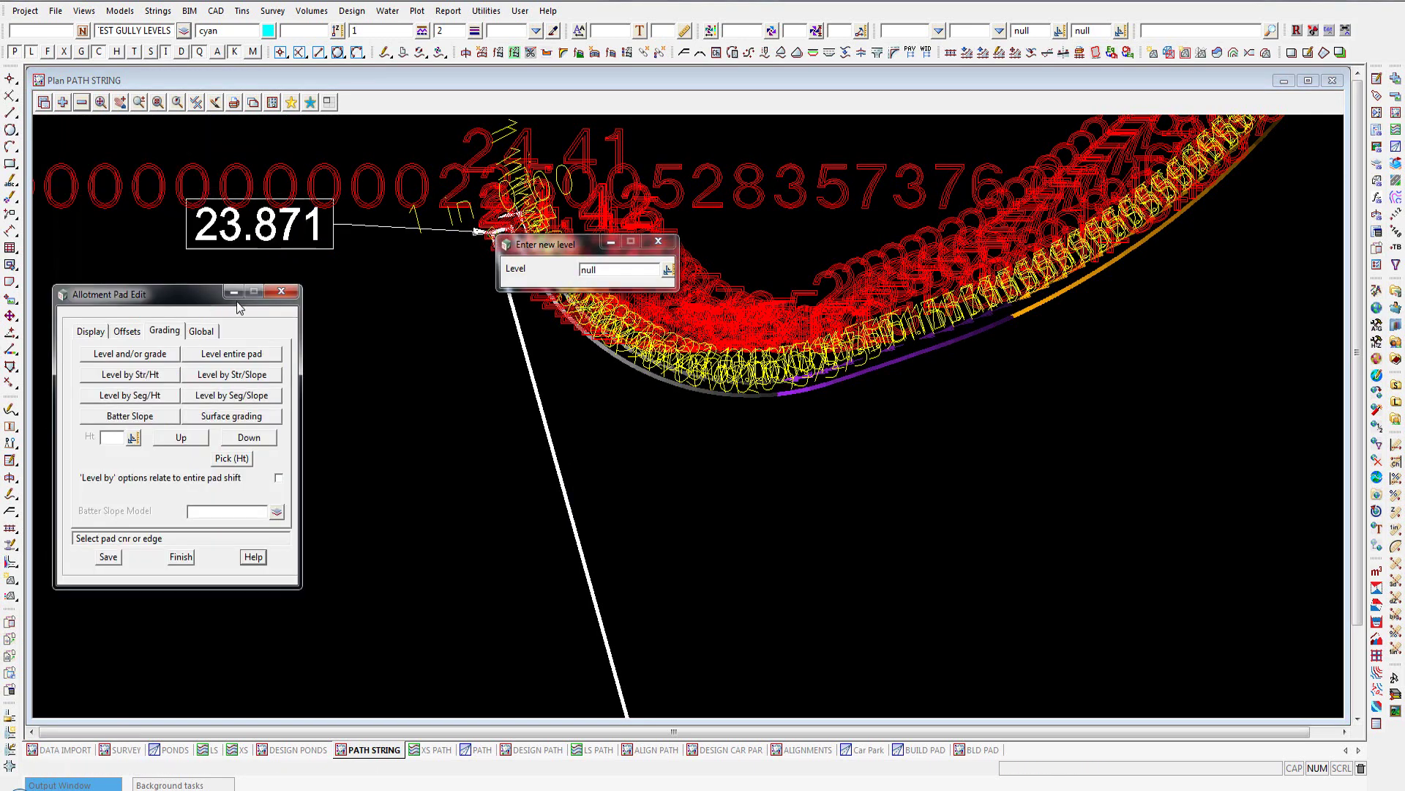
double_click(582, 271)
text(23.871)
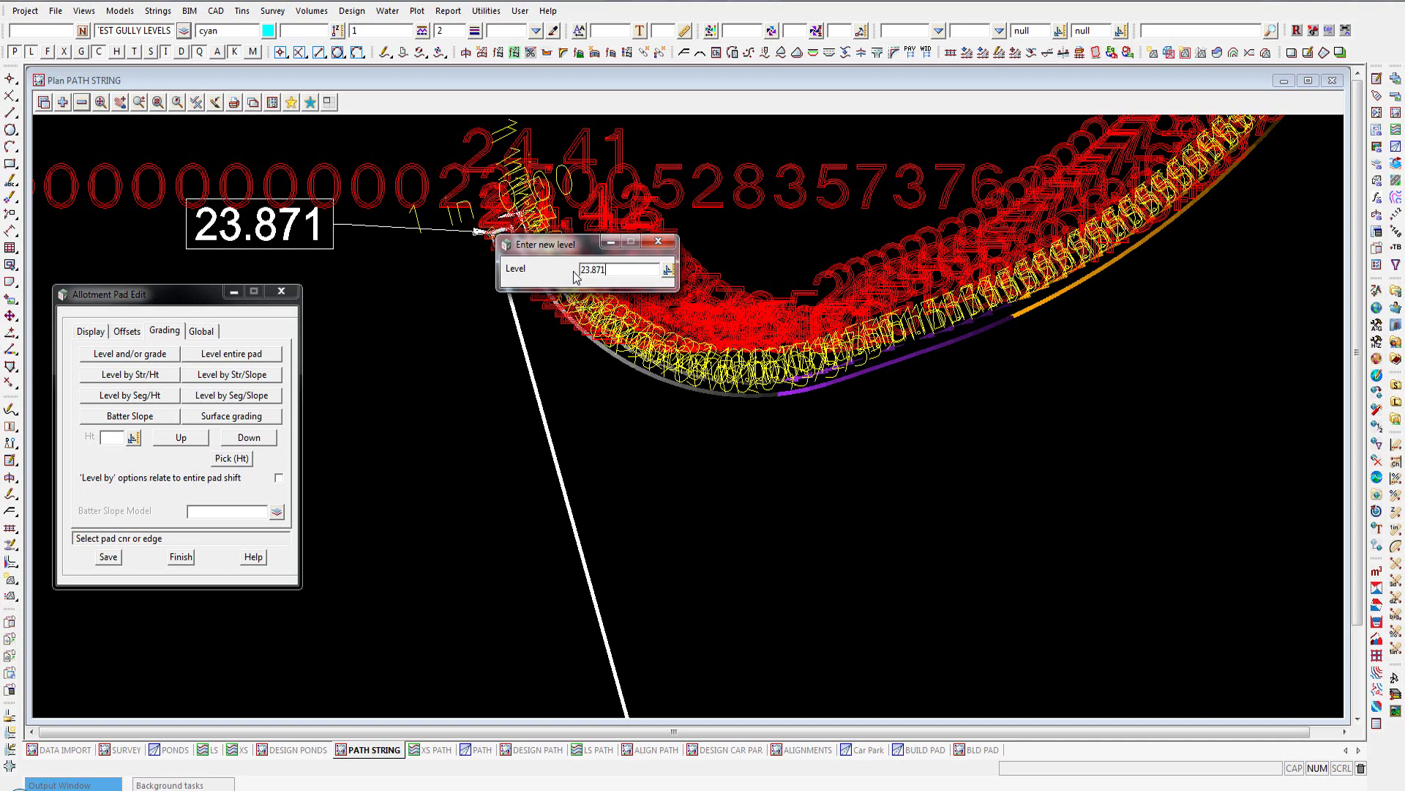
key(Return)
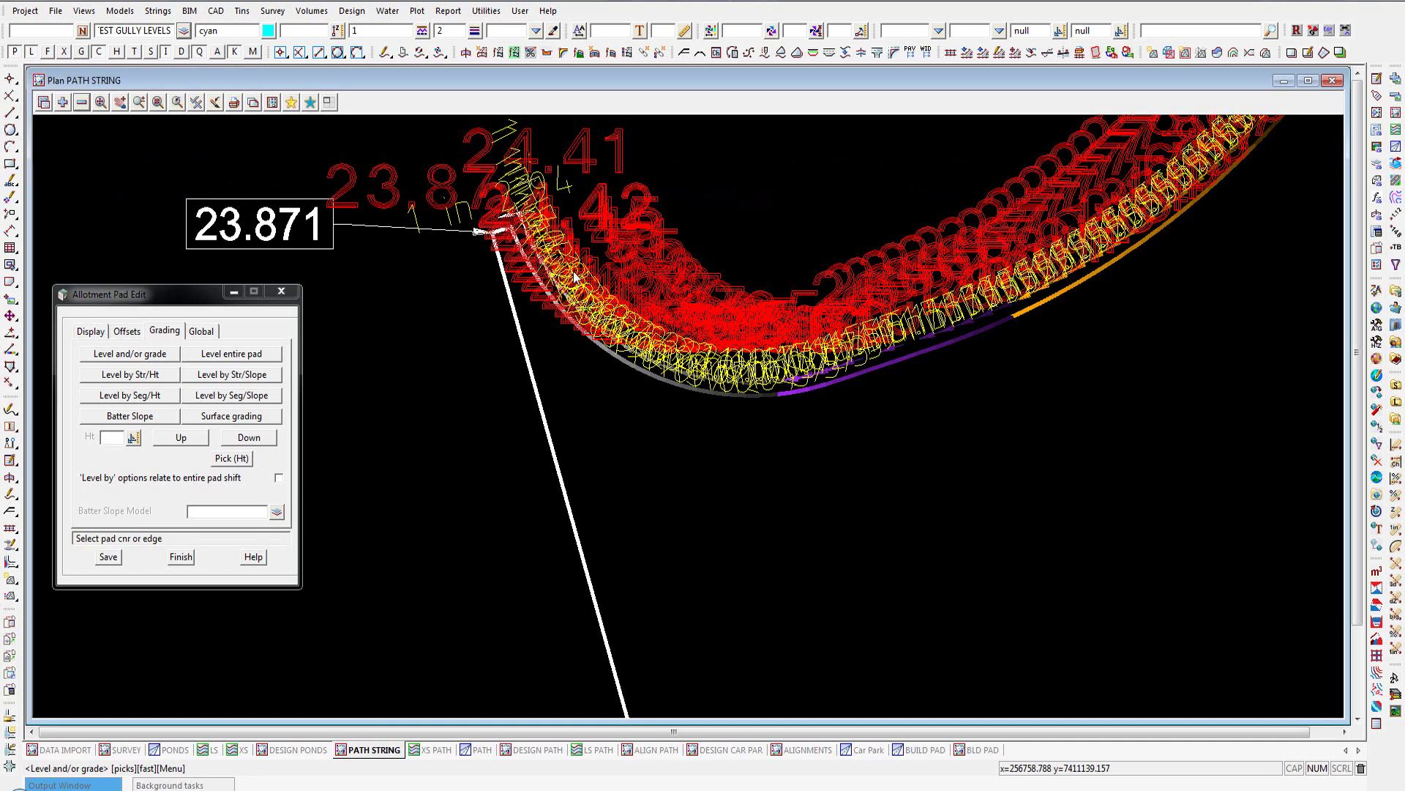
- Set the wall base string's lower corner level at the 22.847 leader to 22.847
scroll(458, 186, down, 2)
scroll(459, 190, down, 3)
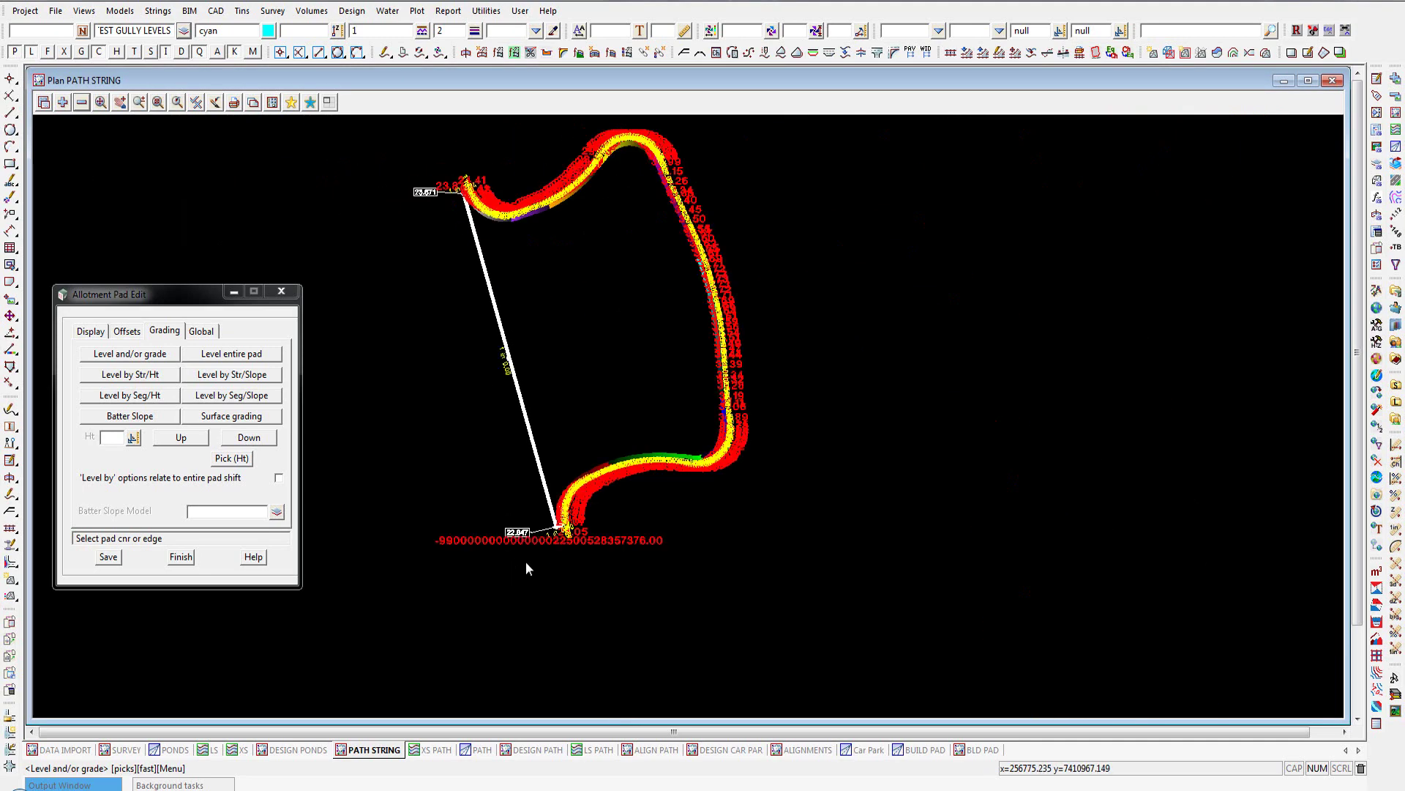
scroll(551, 546, up, 5)
scroll(556, 514, up, 3)
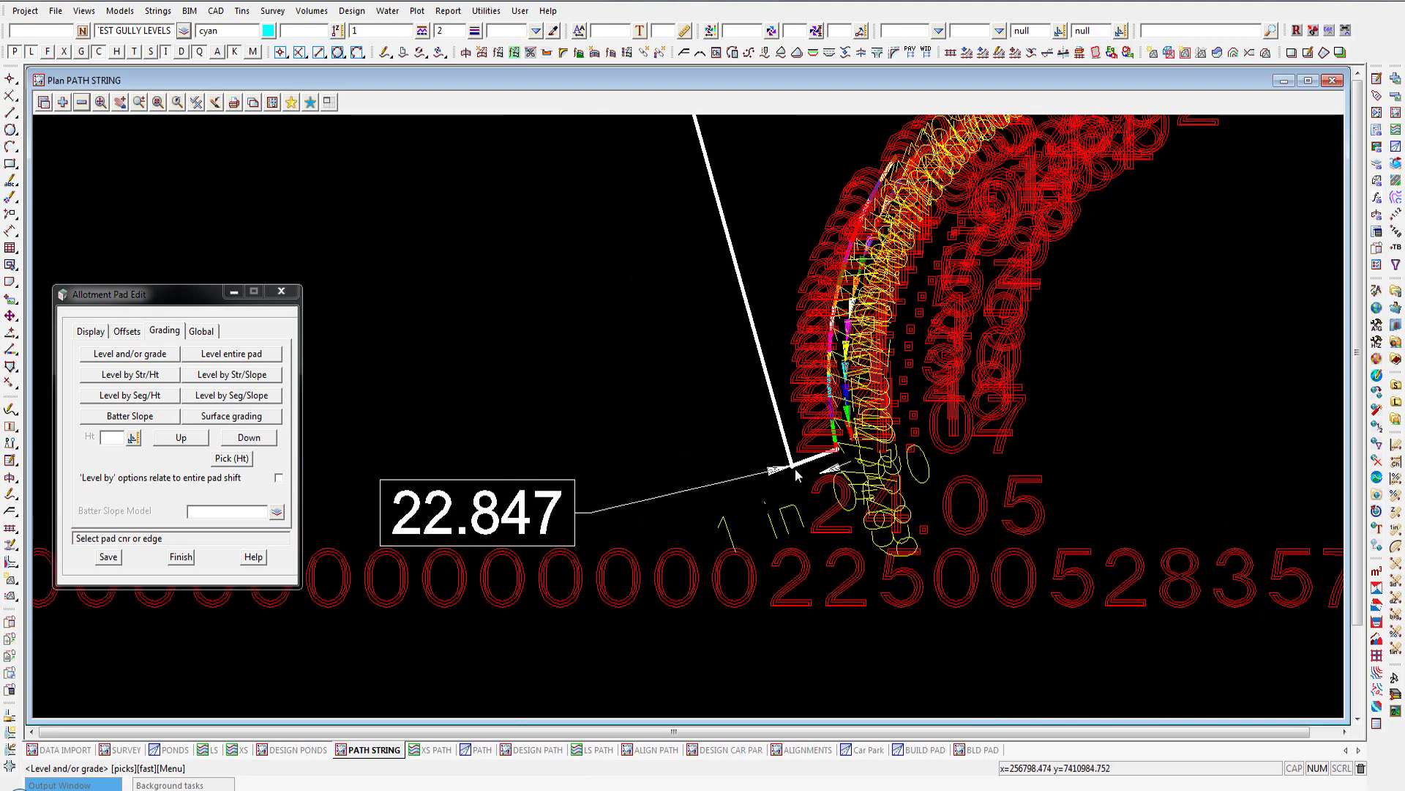
click(793, 470)
click(793, 472)
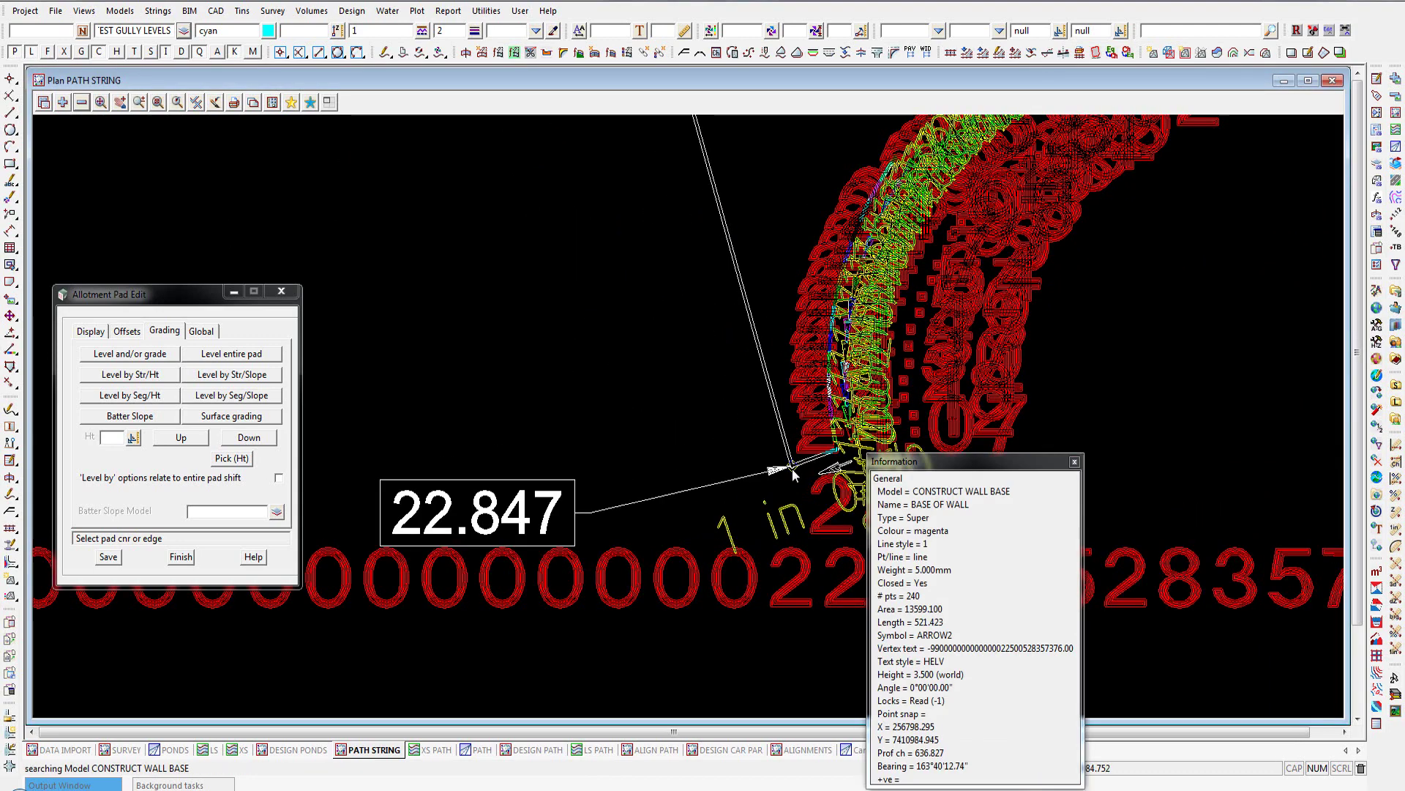
middle_click(794, 473)
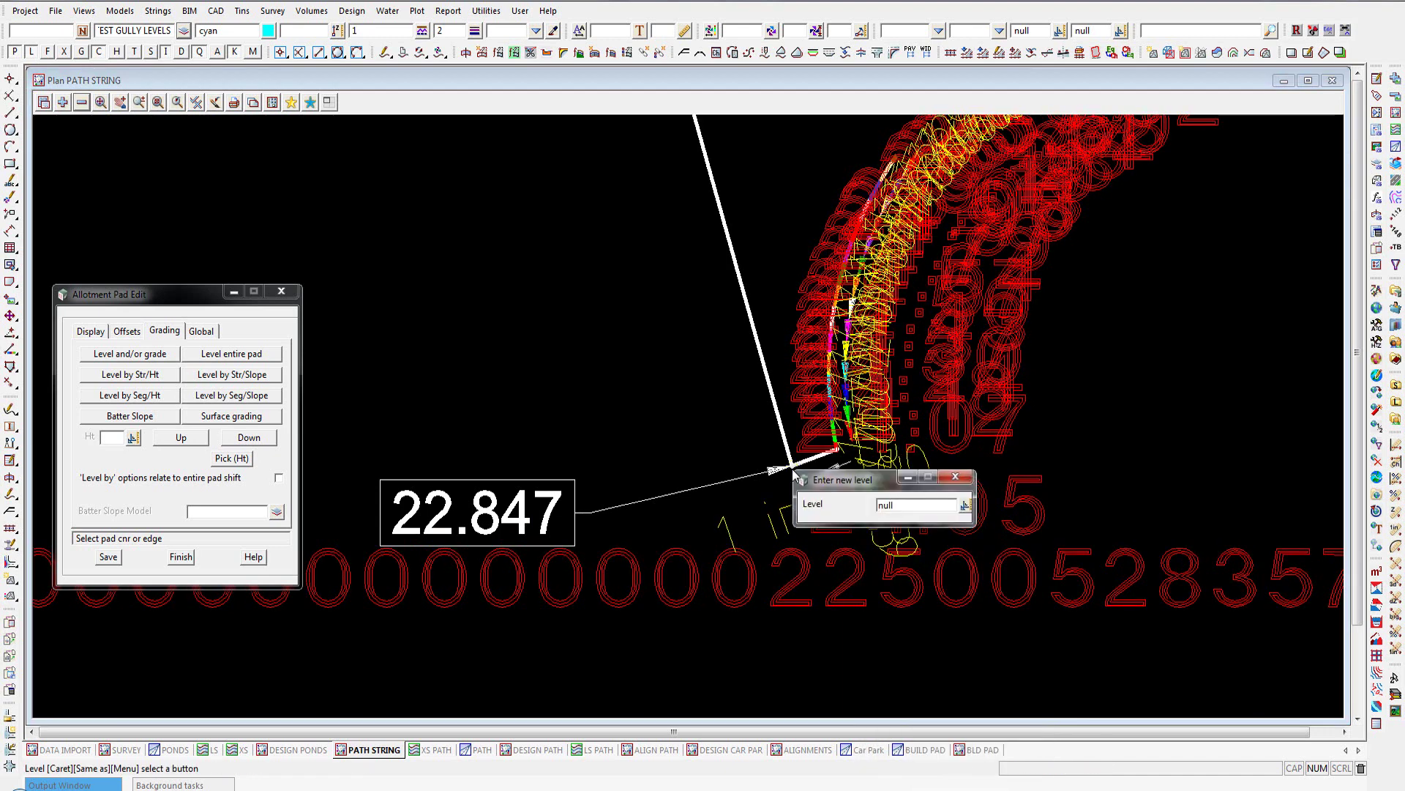
double_click(887, 504)
text(22.847)
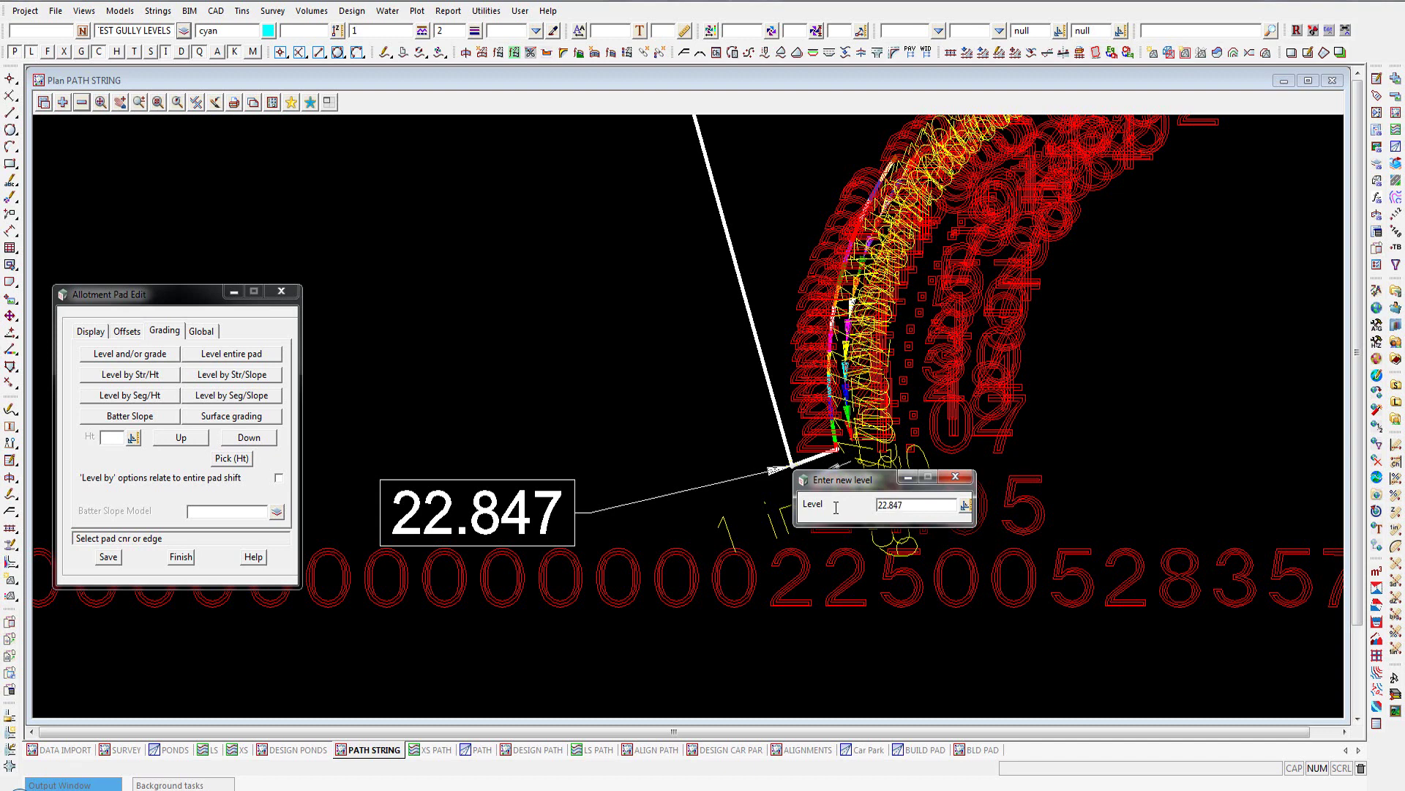
key(Return)
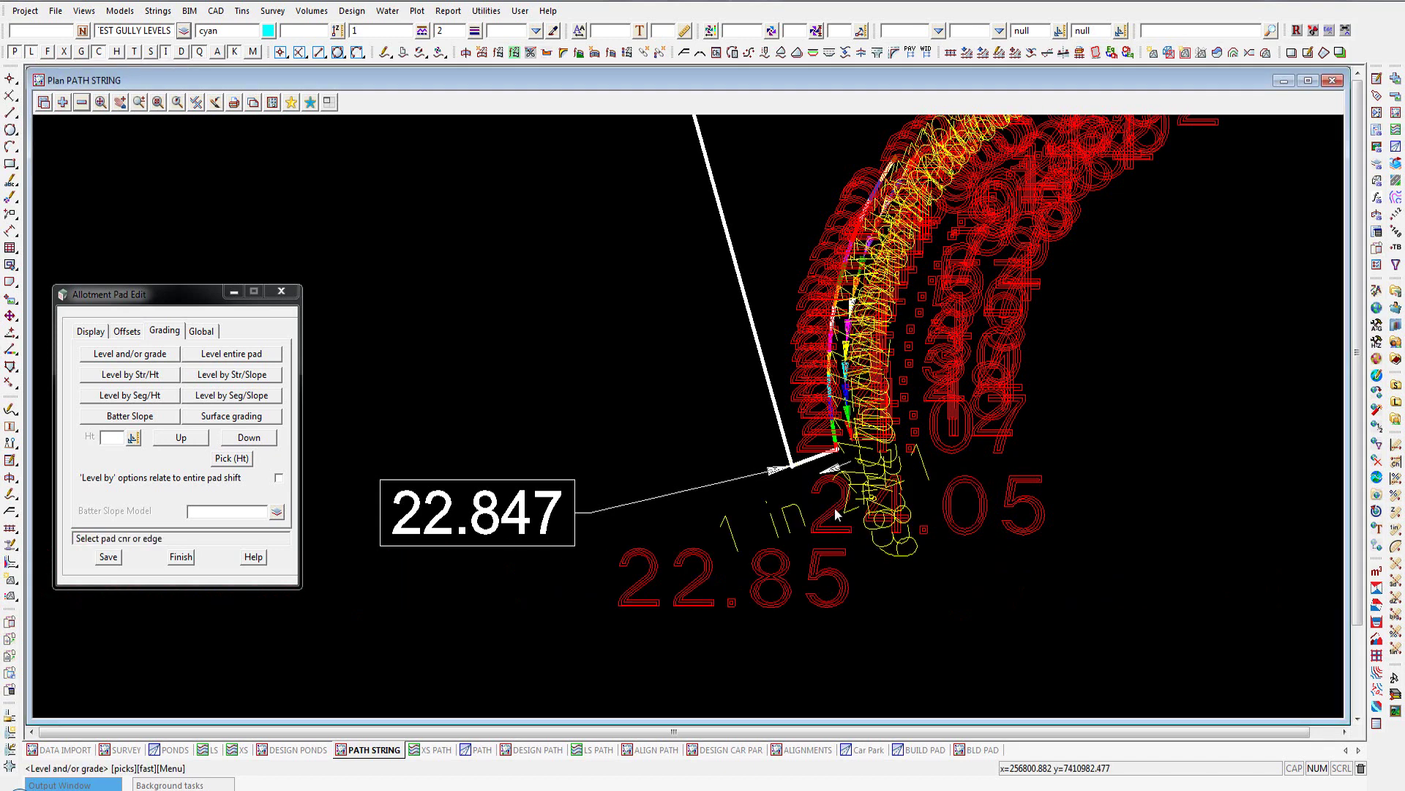
- Turn off shading in the PATH perspective view and move the Allotment Pad Edit dialog clear of the path
click(483, 750)
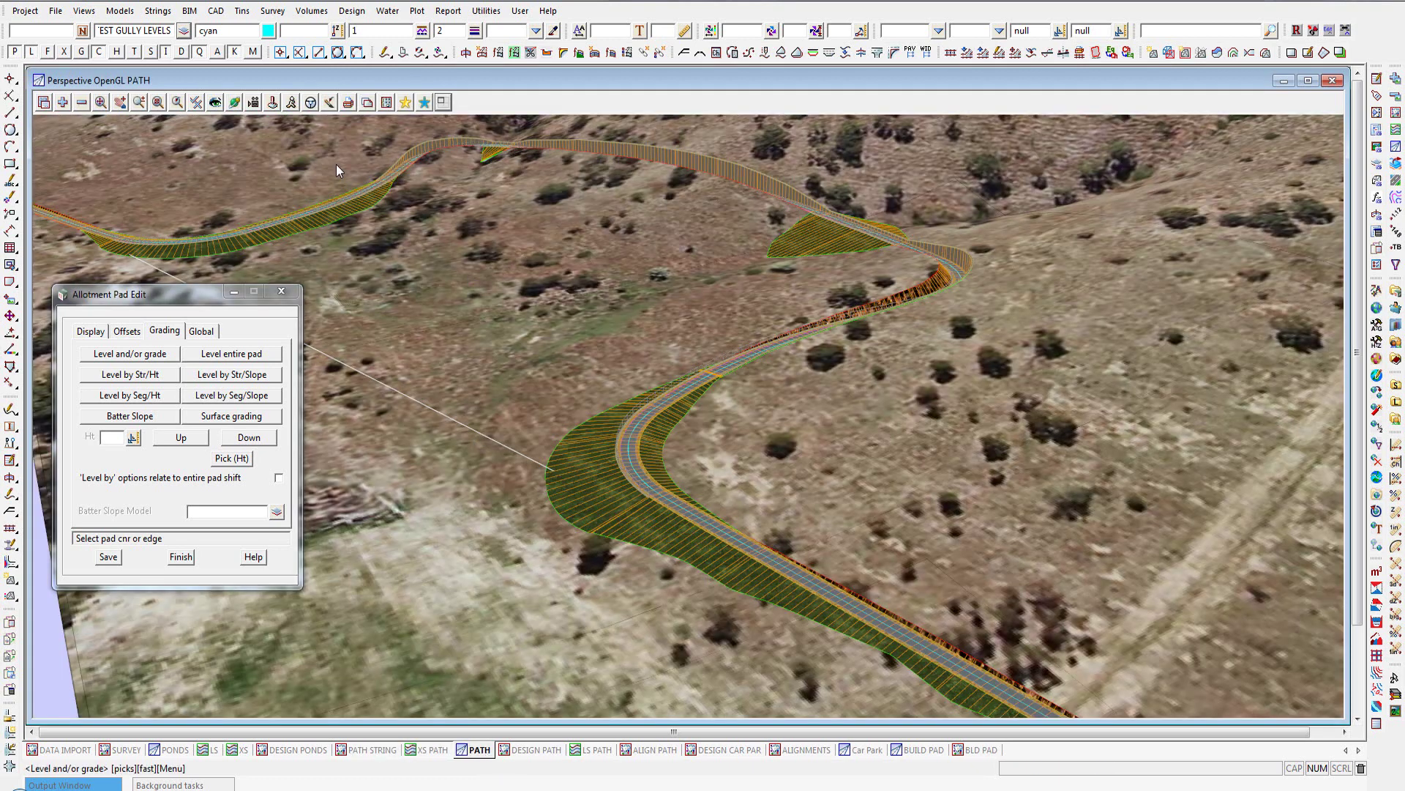
click(196, 103)
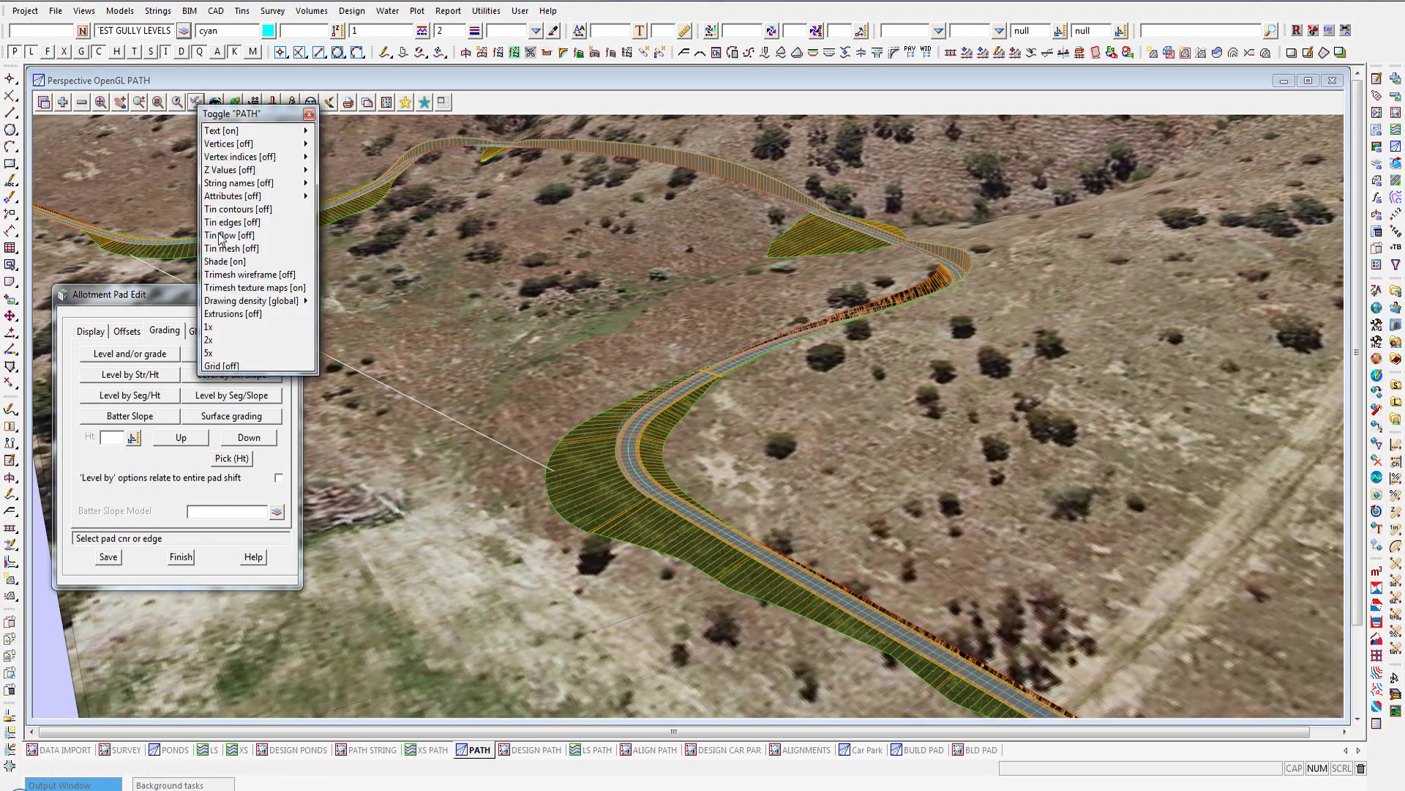
click(220, 262)
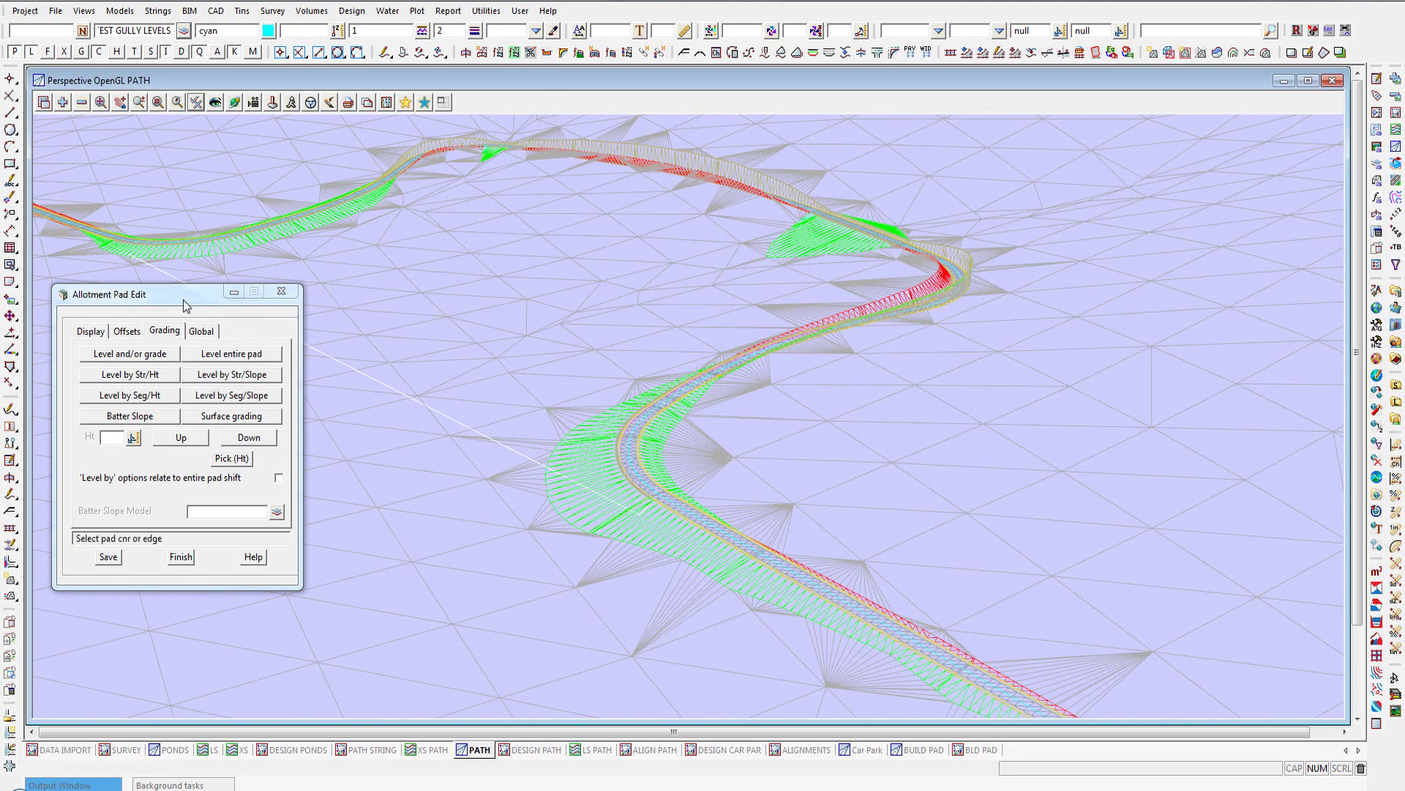
drag(183, 300, 170, 421)
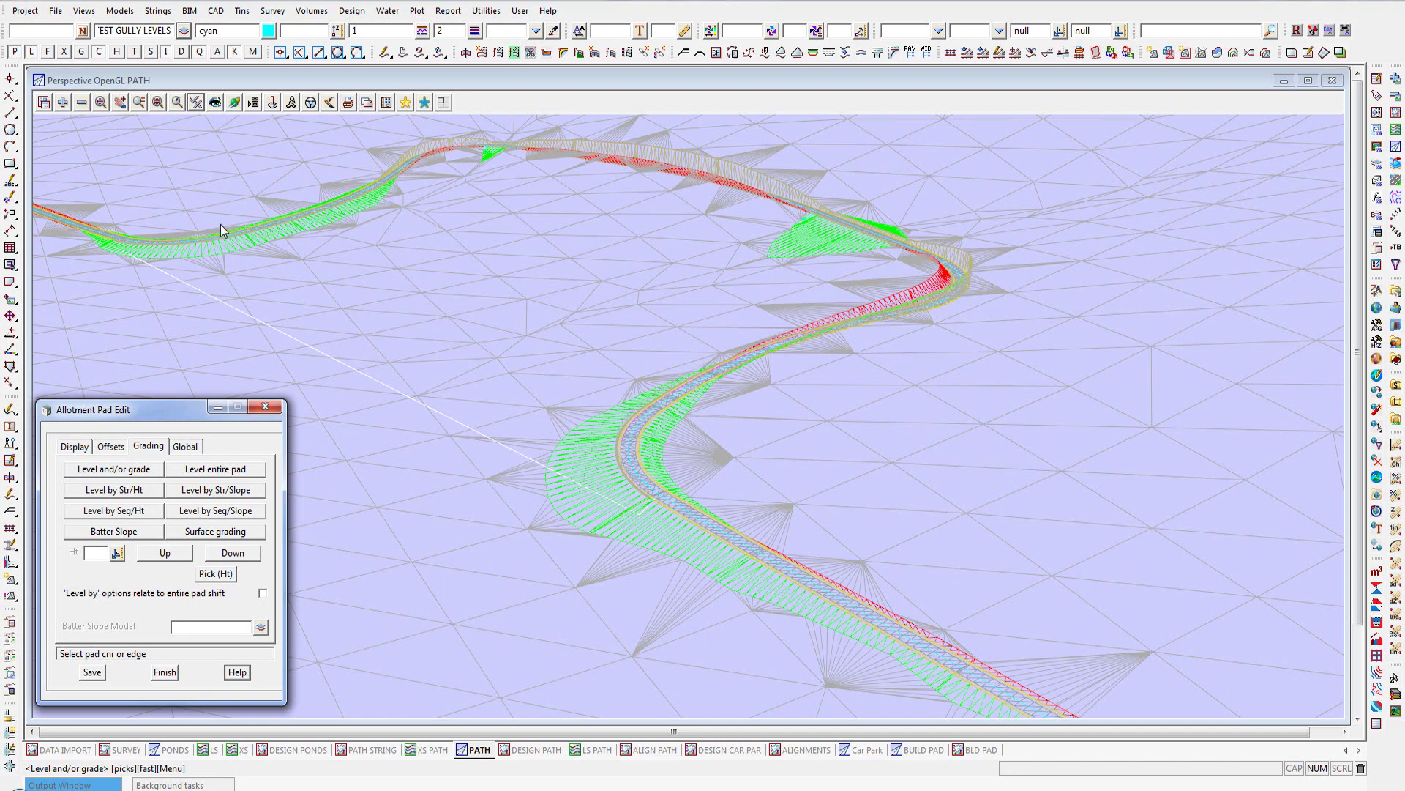
- Start surface grading of the wall base pad in the PATH STRING plan, using its corner at the 22.847 leader as the base point
click(367, 750)
scroll(713, 665, down, 3)
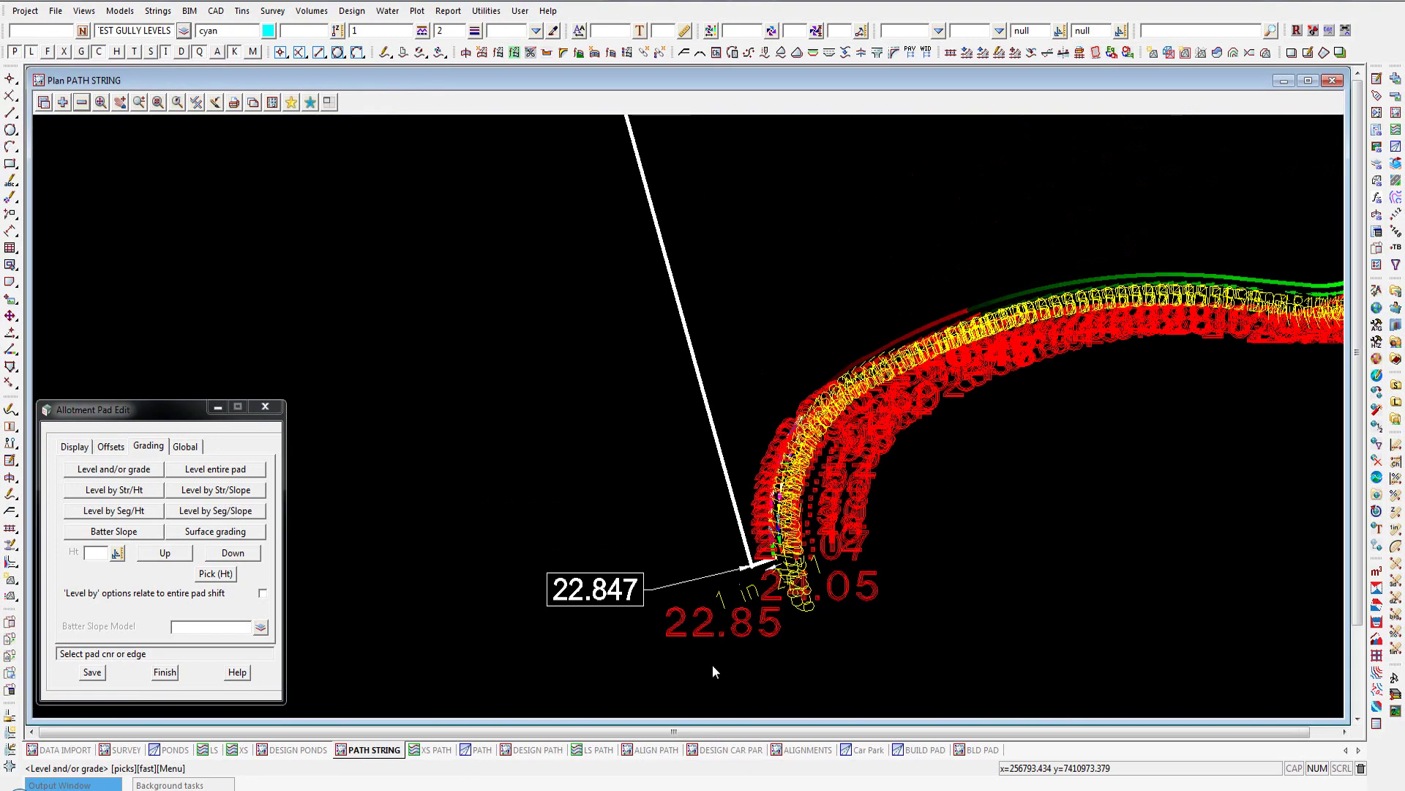
scroll(629, 562, down, 2)
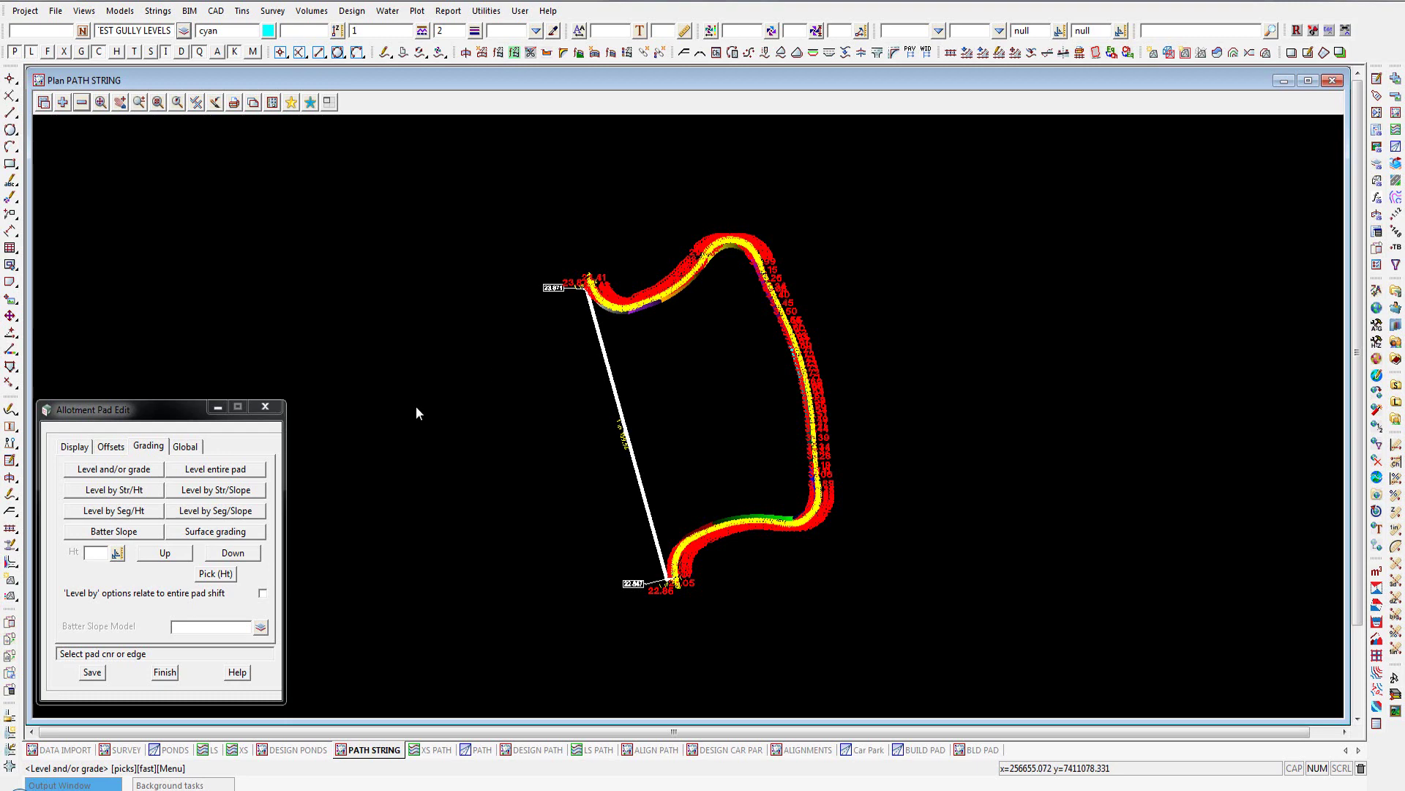
click(227, 532)
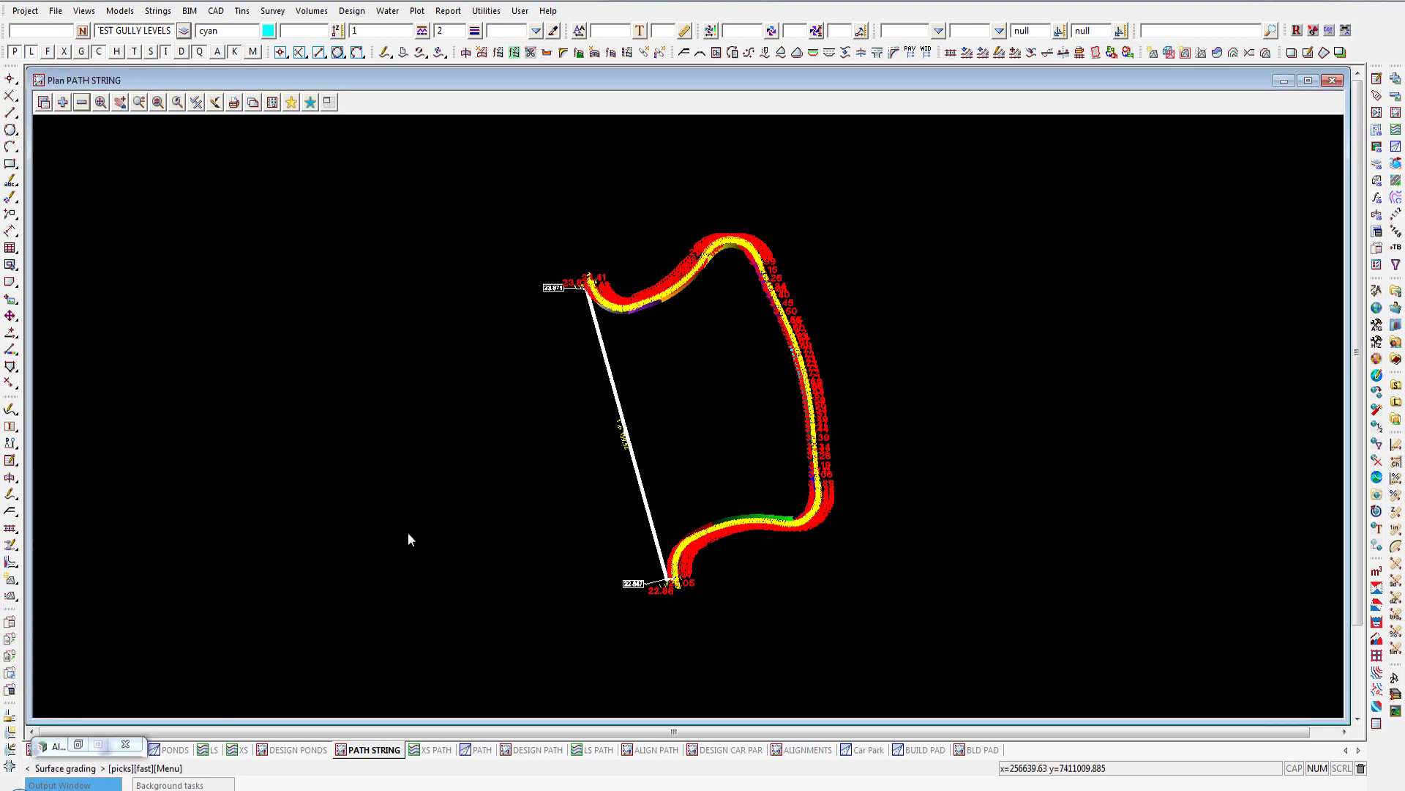
click(666, 585)
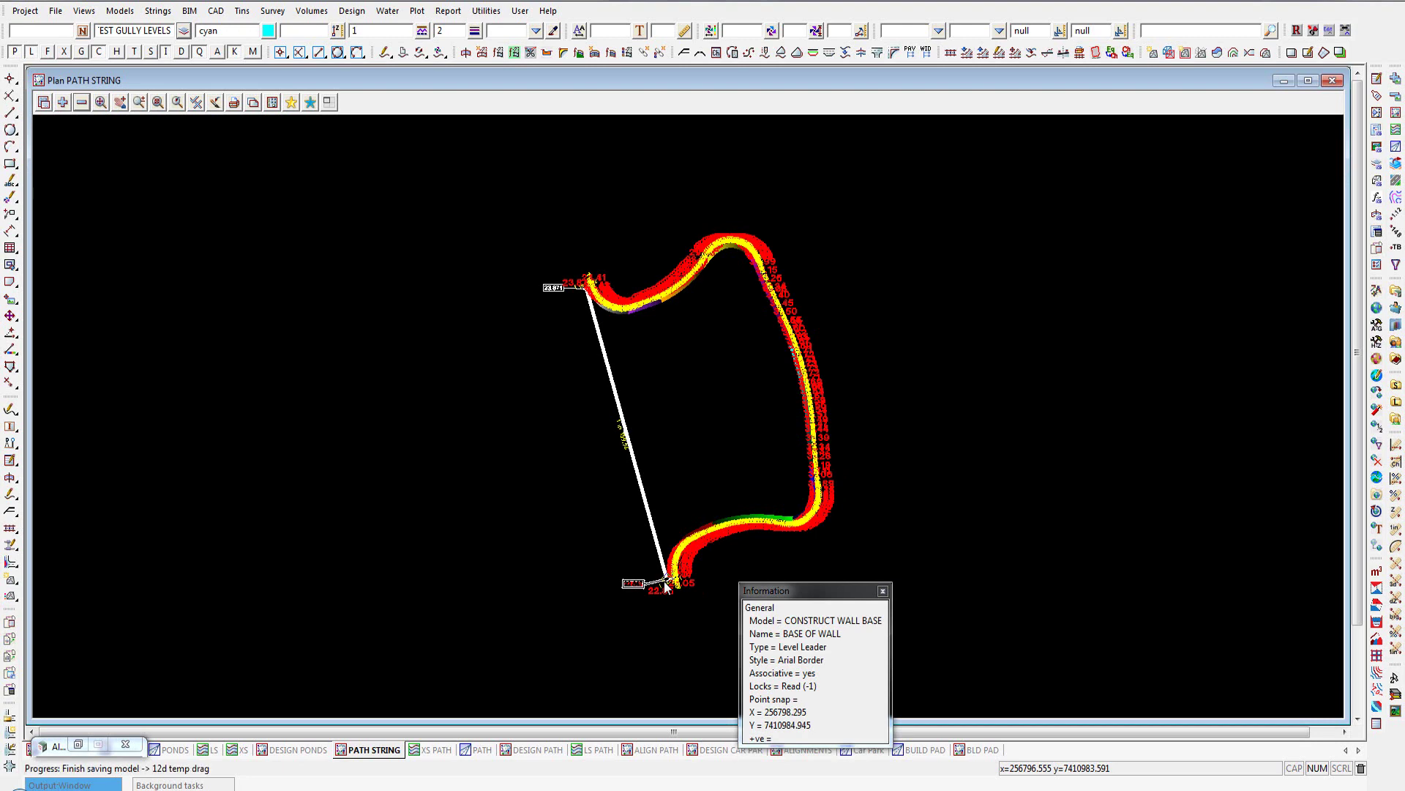
middle_click(666, 585)
click(666, 586)
middle_click(666, 585)
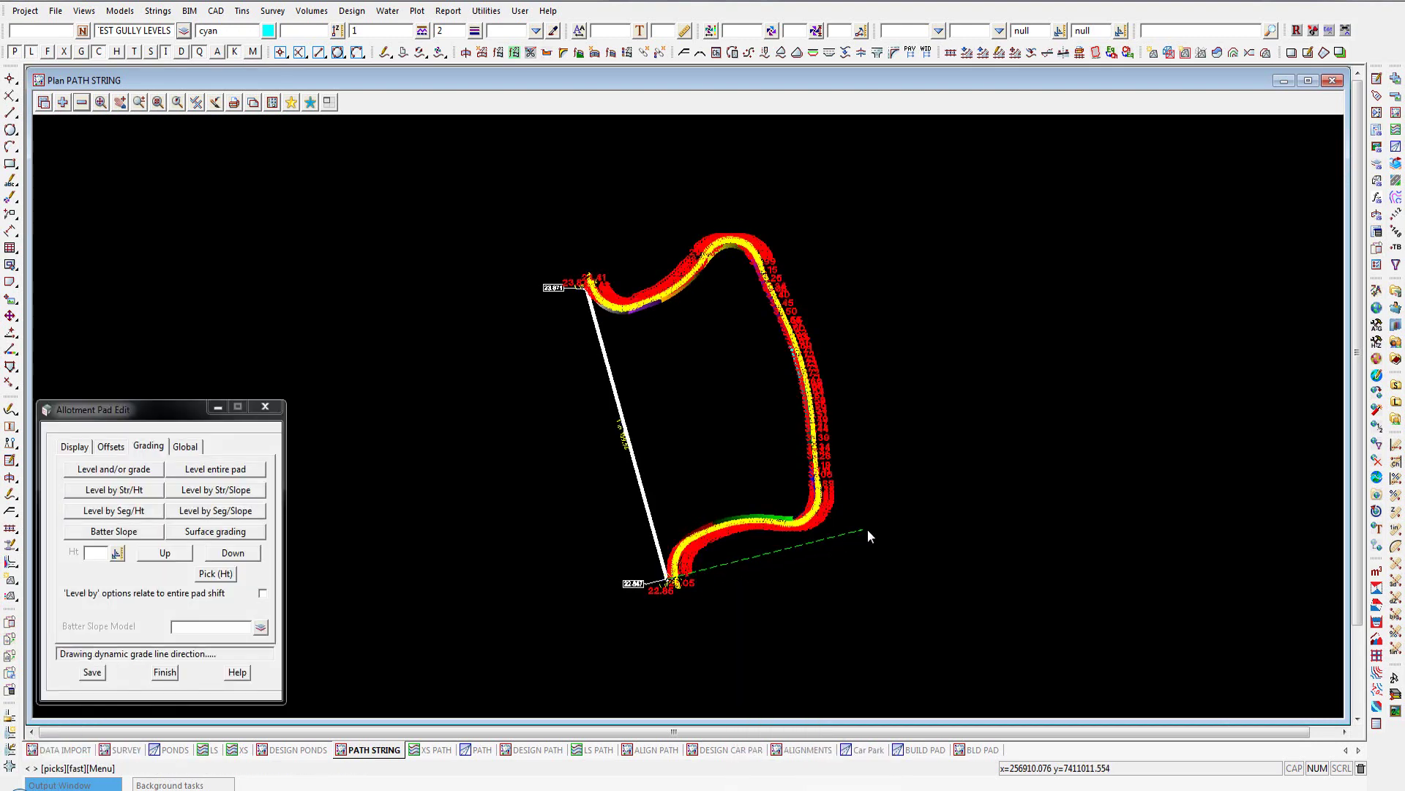
- Grade the pad surface at 1 in 100 in a direction across the pad from the 22.847 corner, and finish Allotment Pad Edit
click(910, 520)
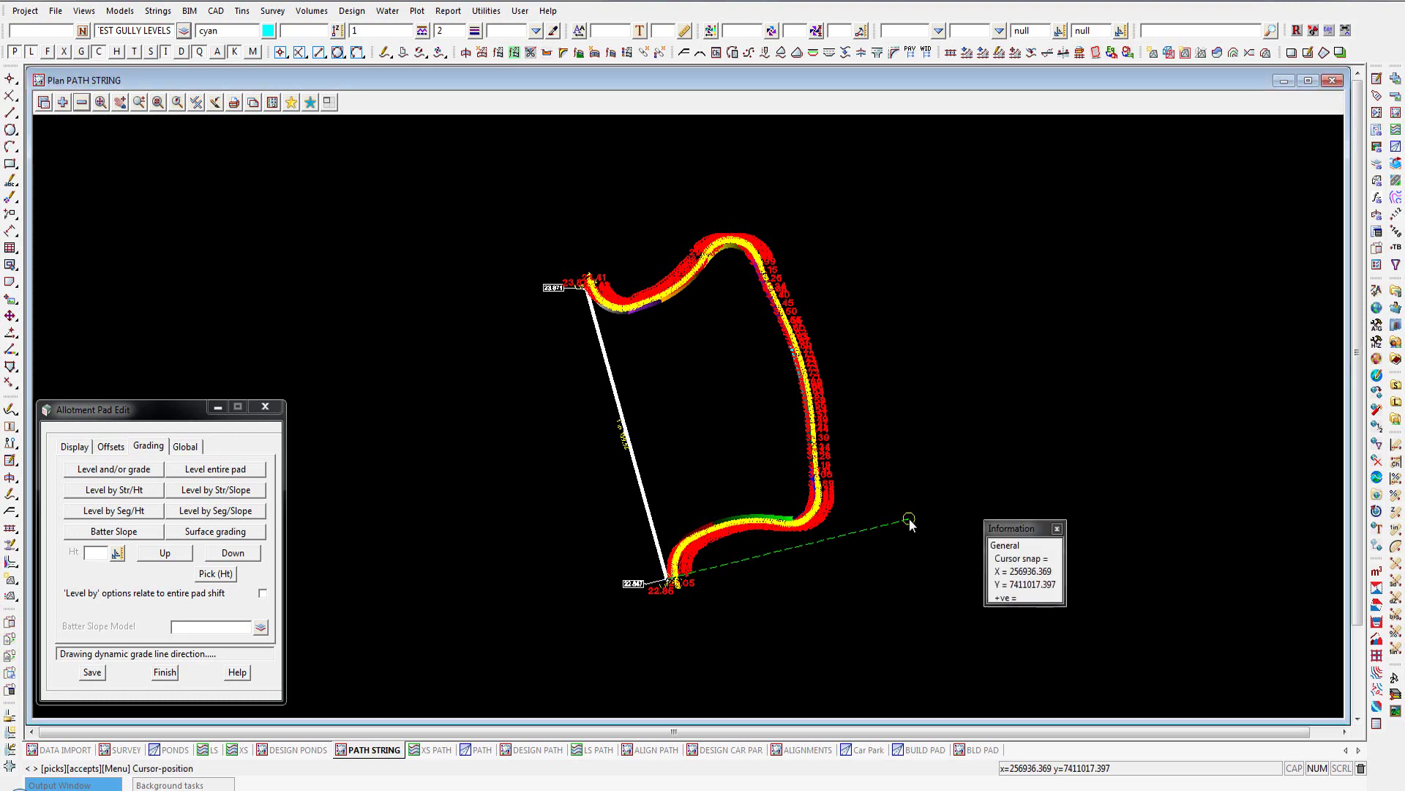
middle_click(910, 522)
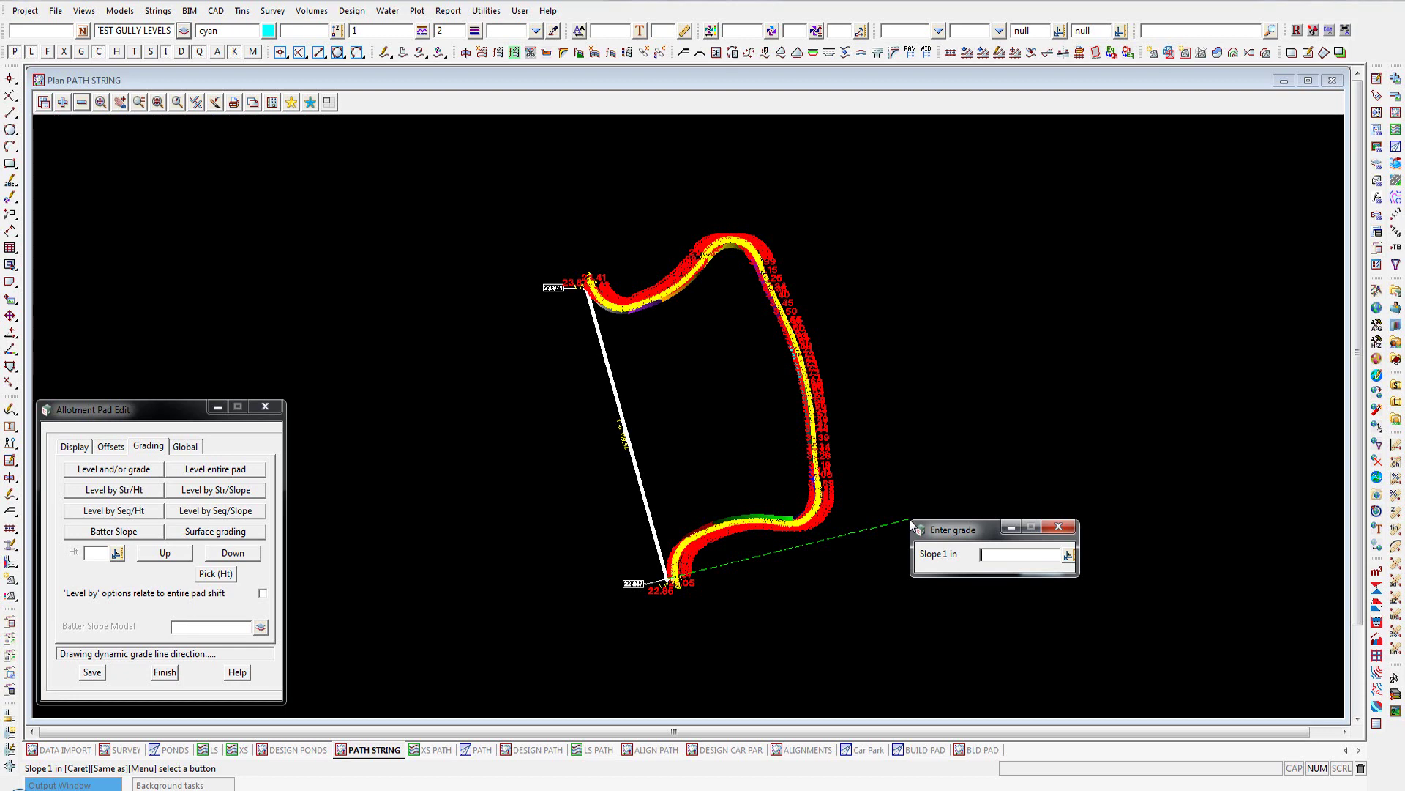
text(100)
key(Return)
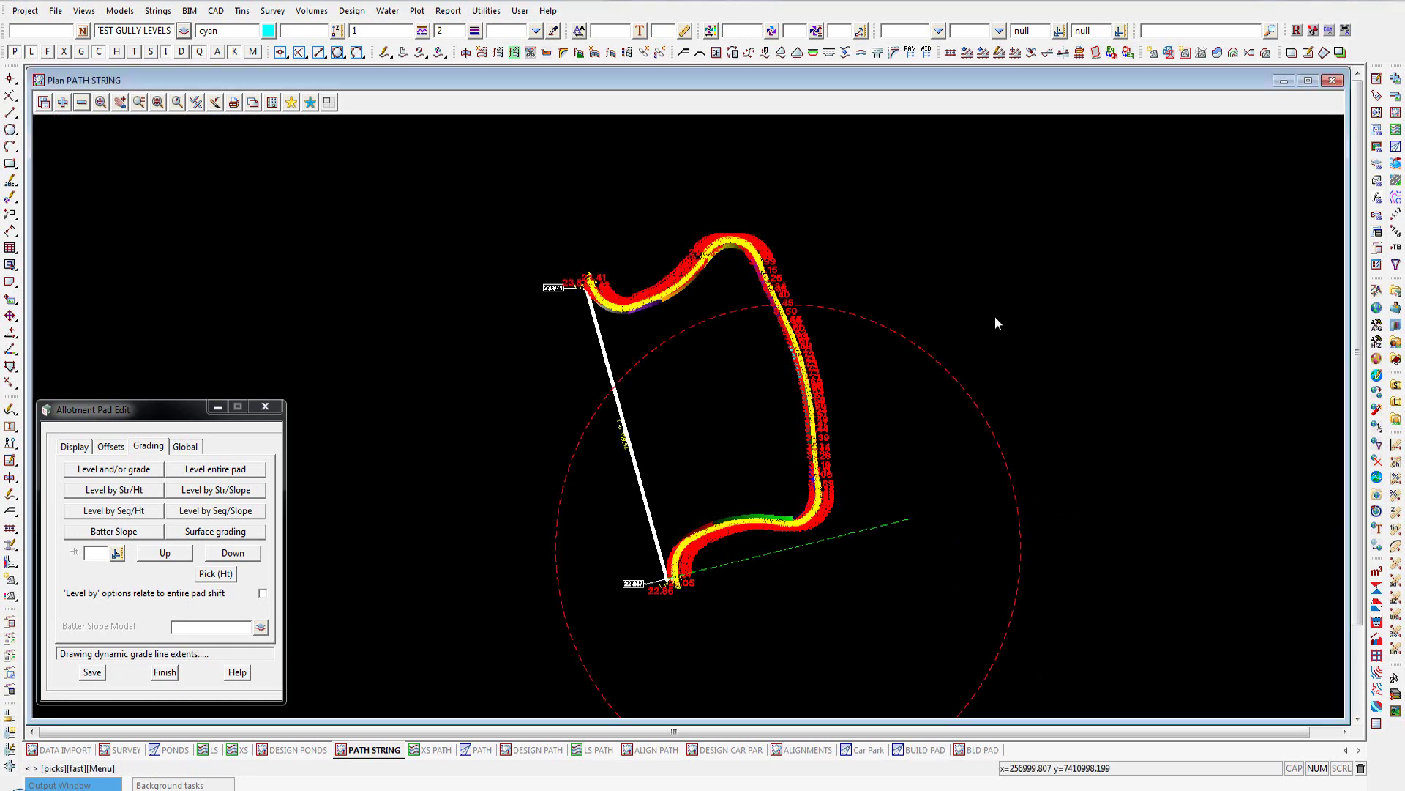
click(858, 173)
middle_click(858, 174)
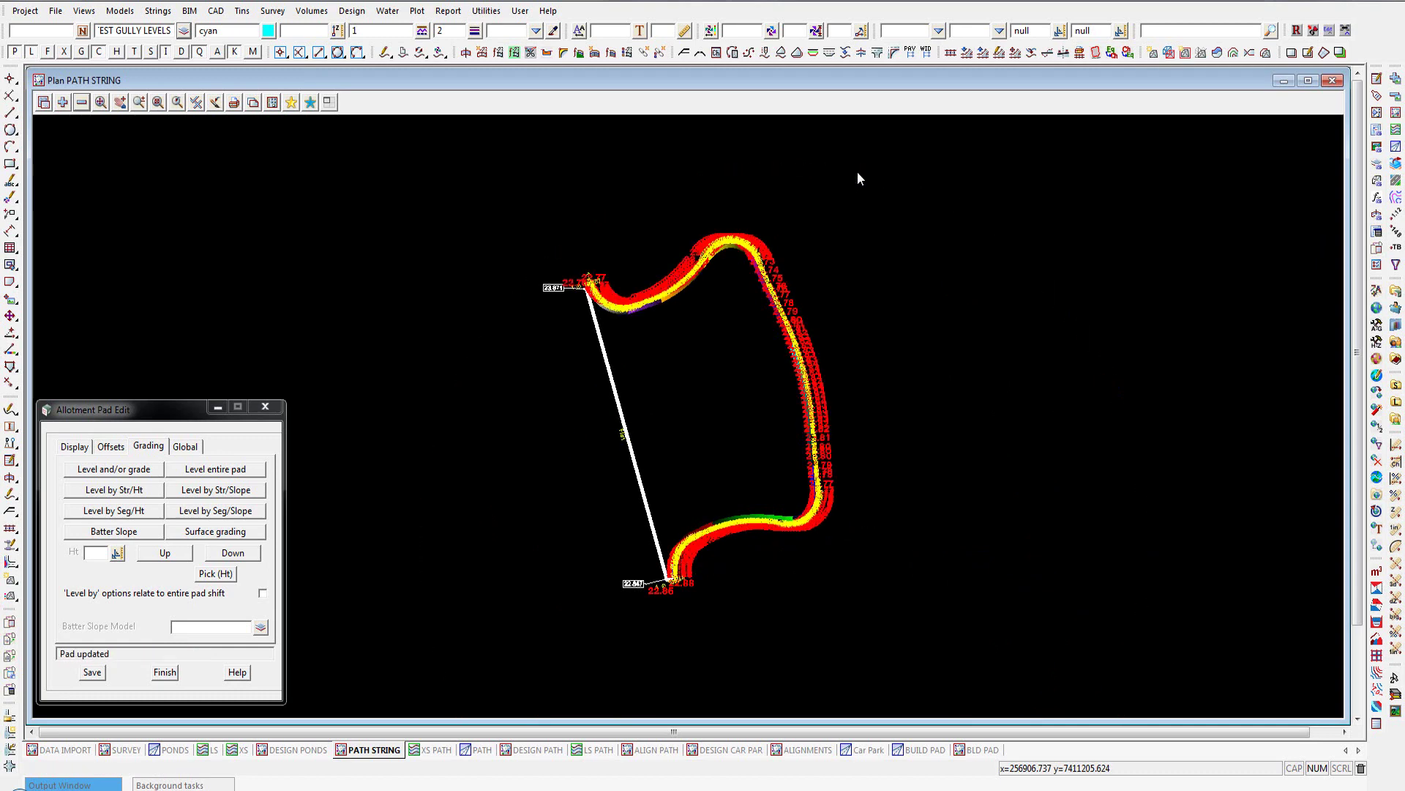
click(481, 750)
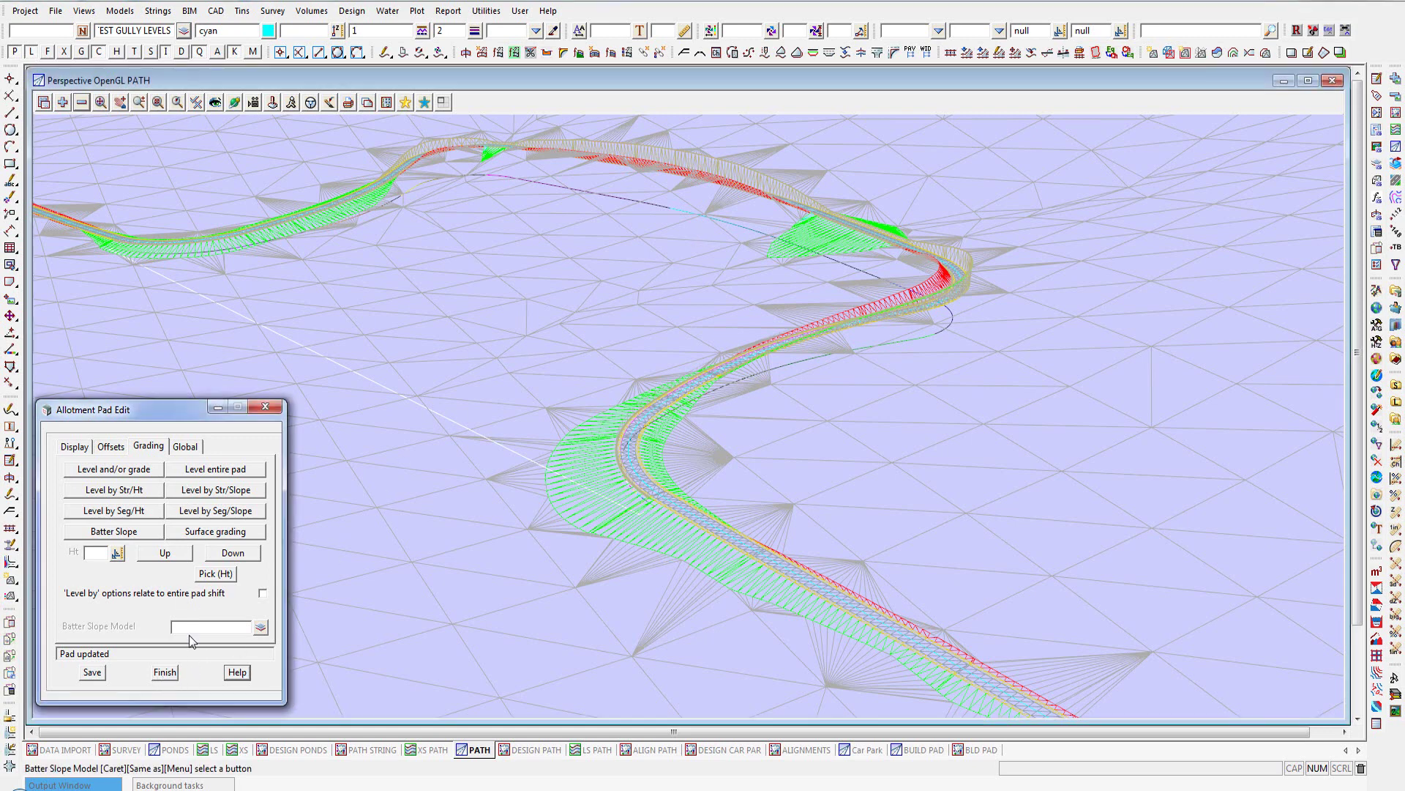
click(165, 672)
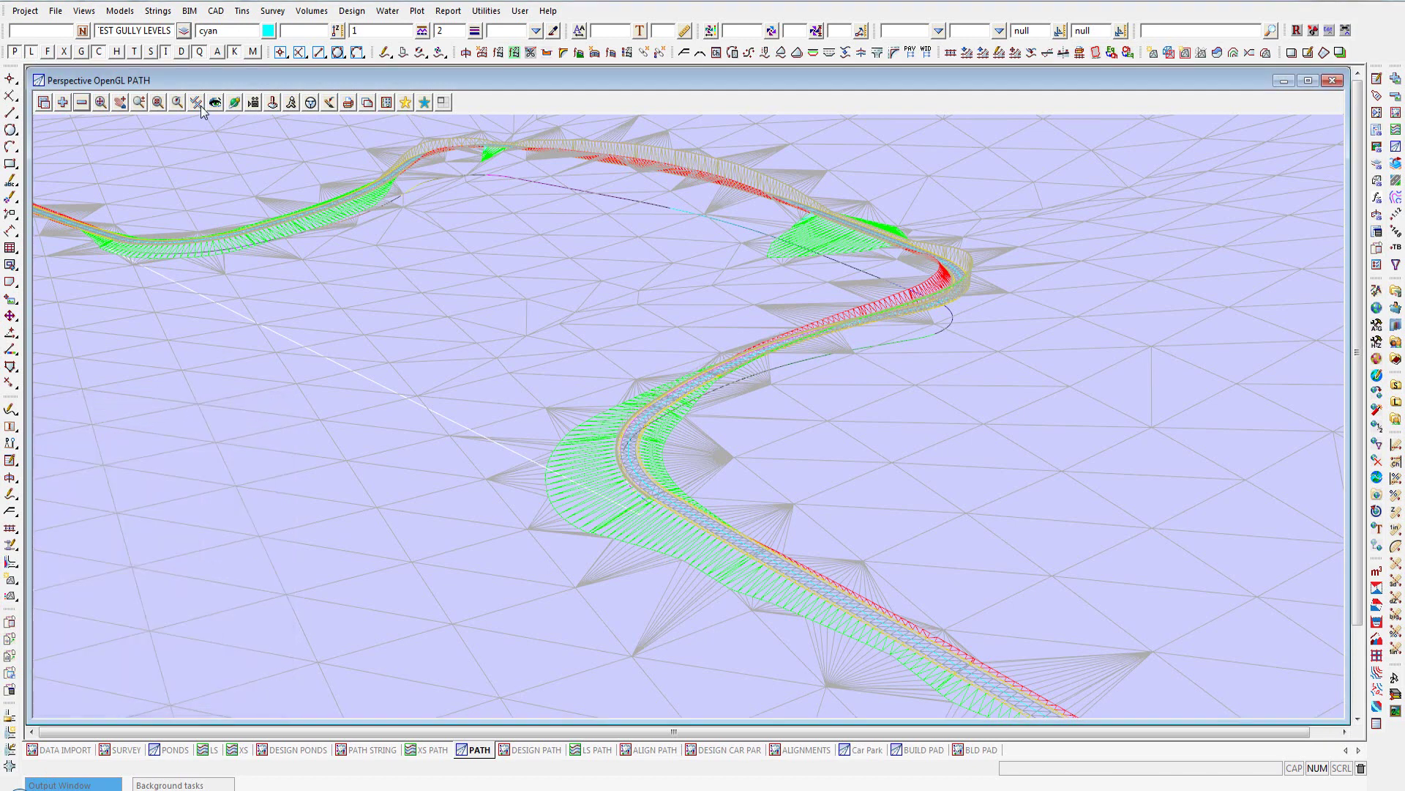
- Retriangulate the BASE OF PATH RET WALL tin from the CONSTRUCT WALL BASE model
click(243, 13)
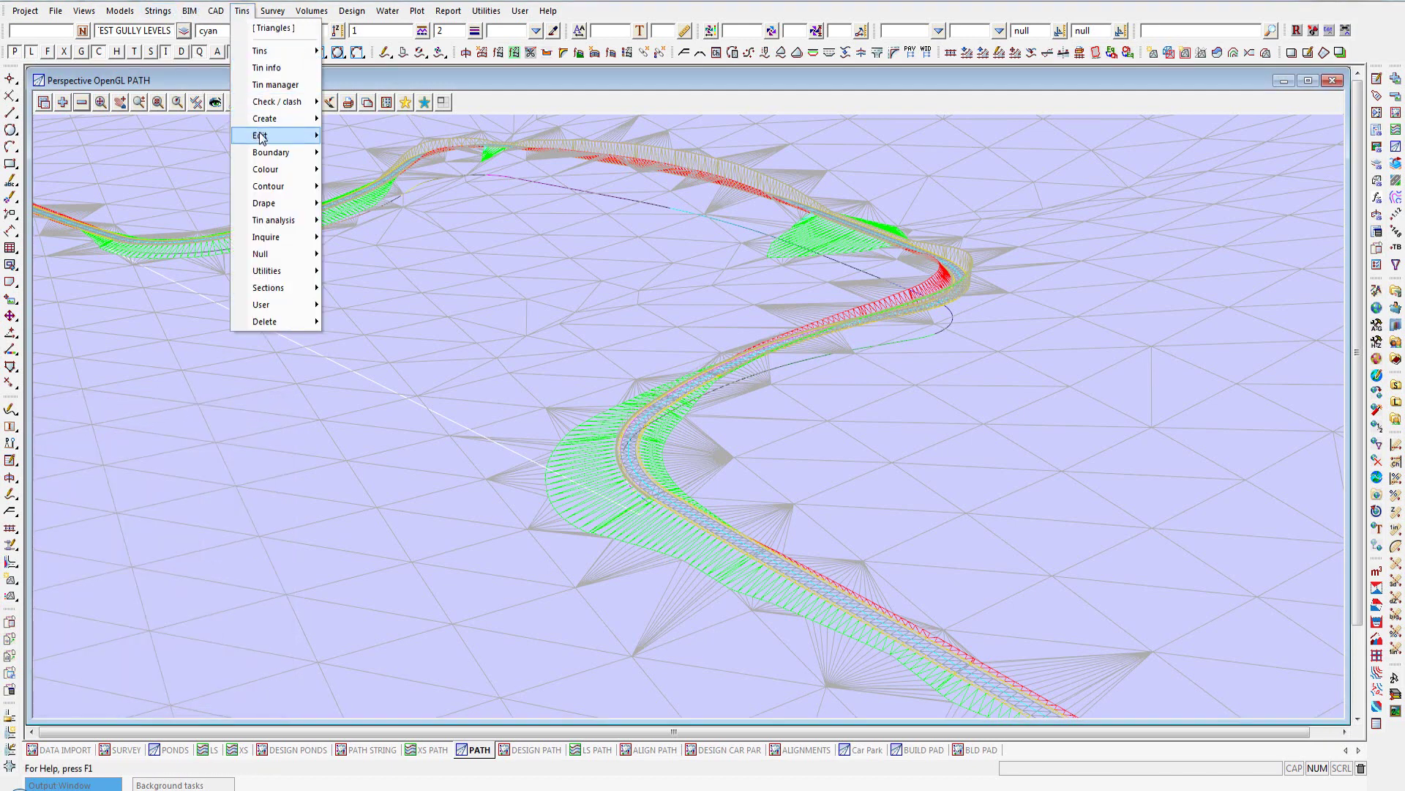
mouse_move(263, 137)
click(371, 161)
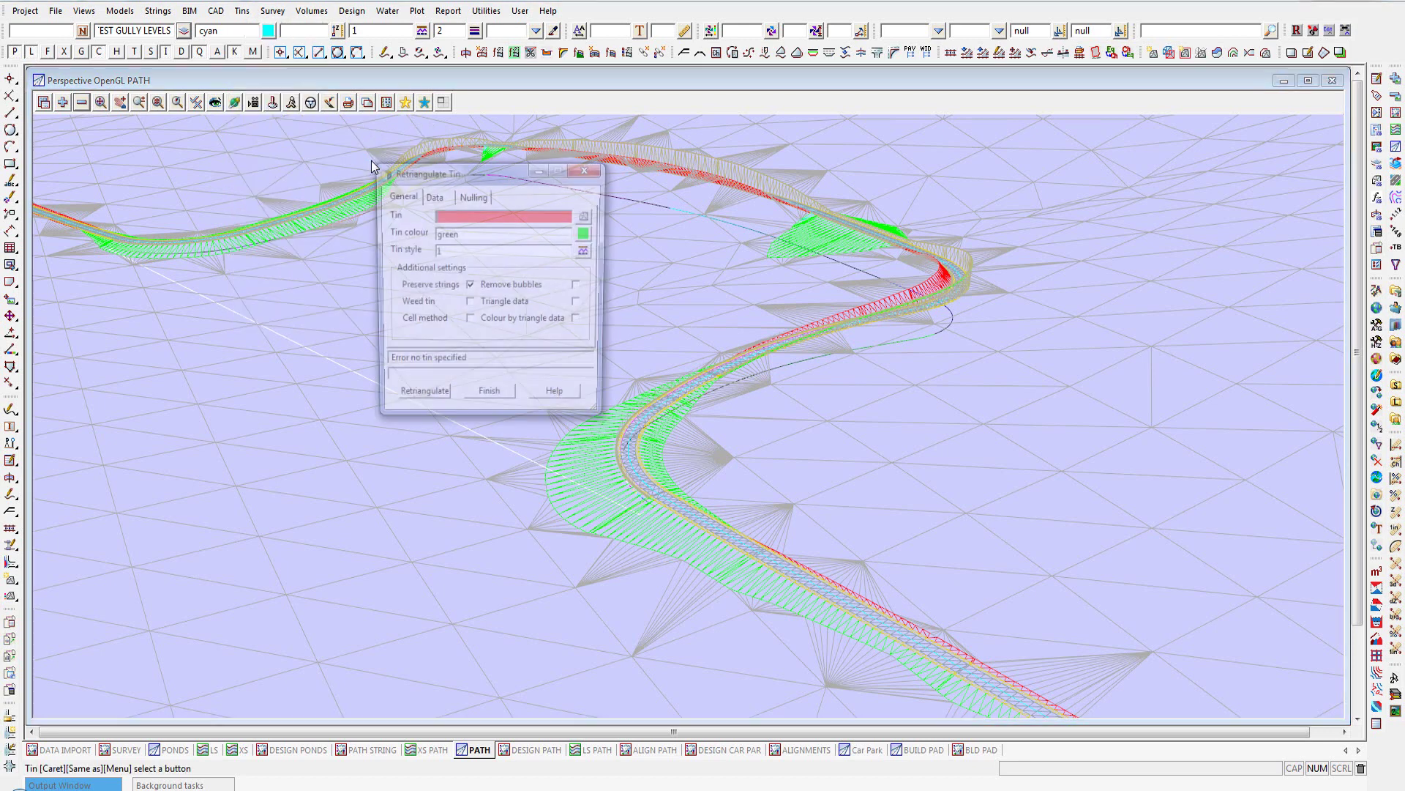
click(588, 215)
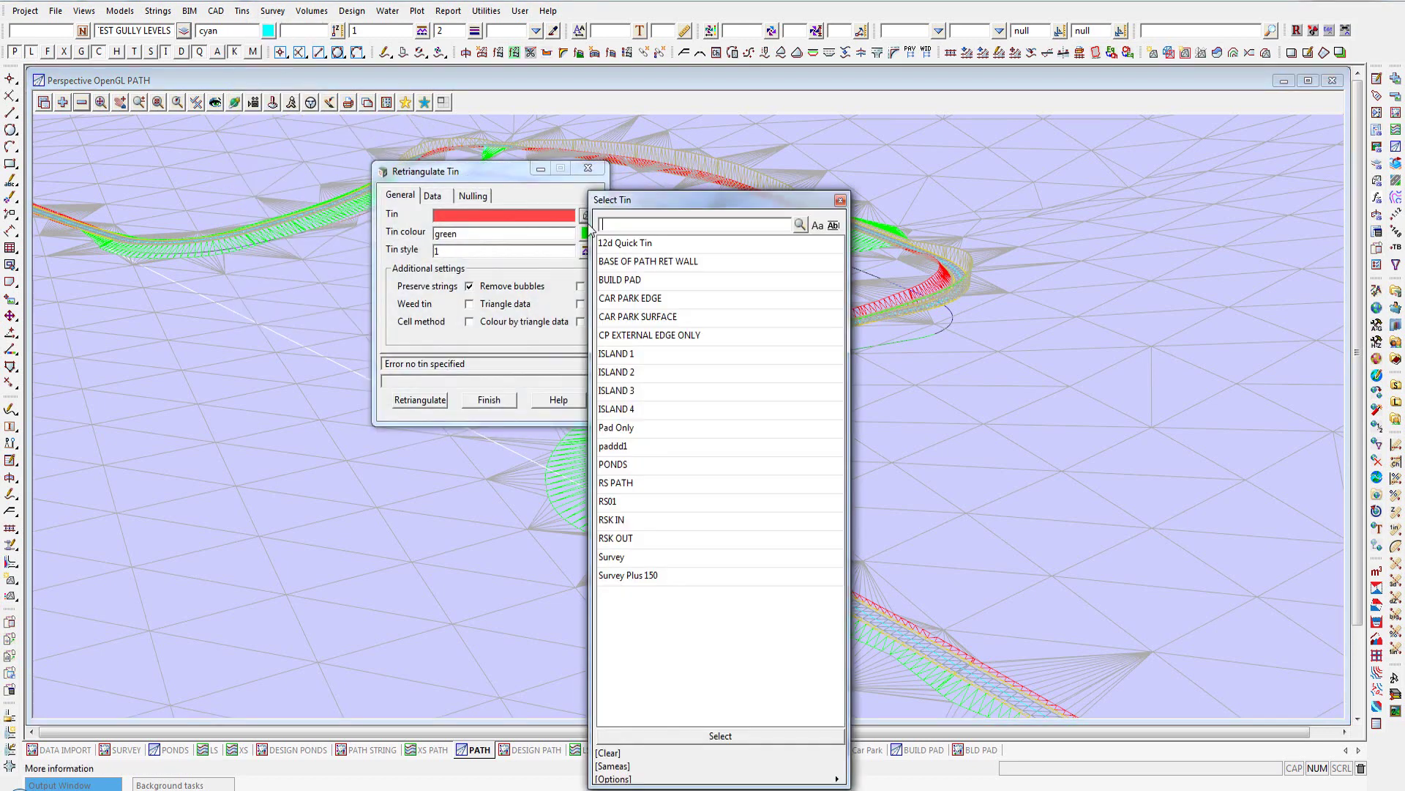
click(624, 262)
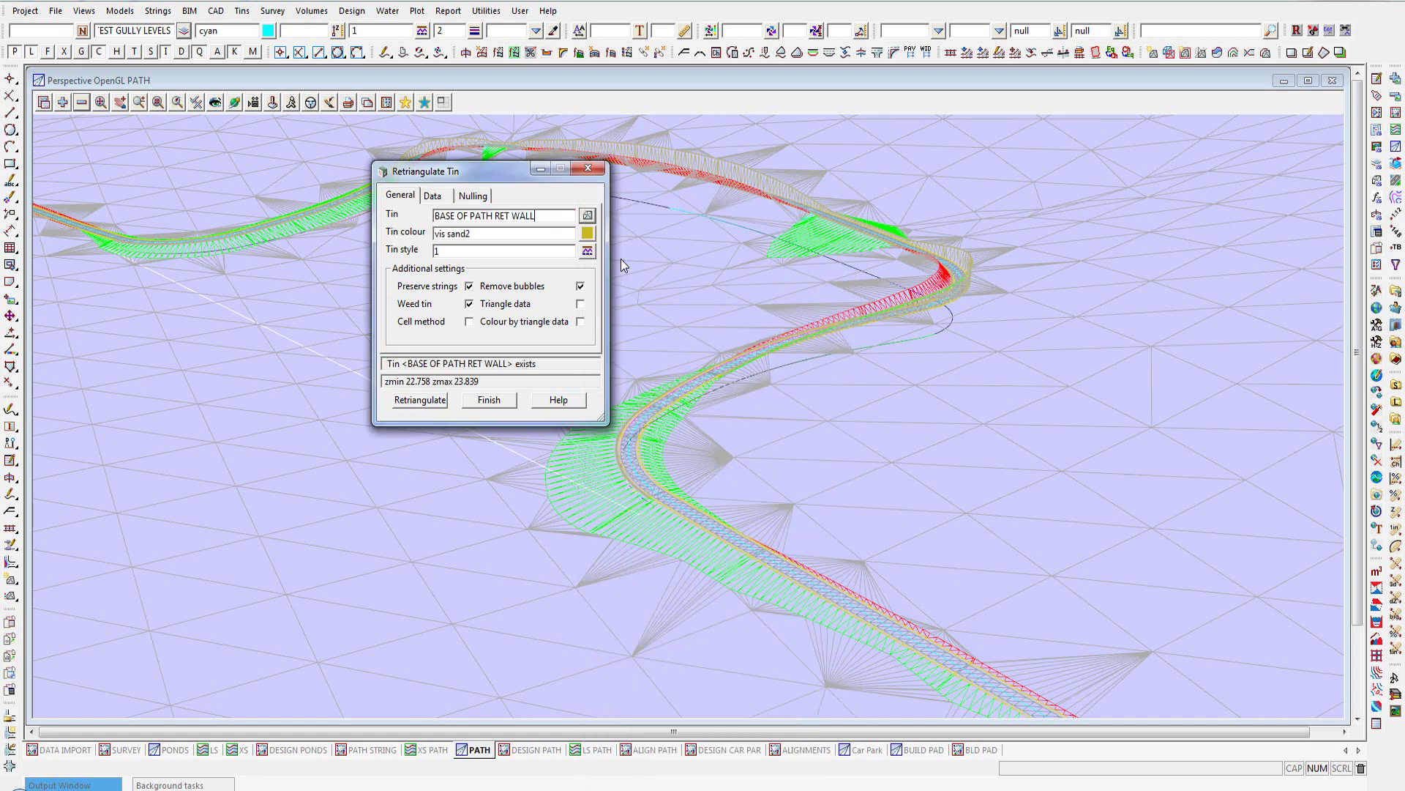
click(435, 198)
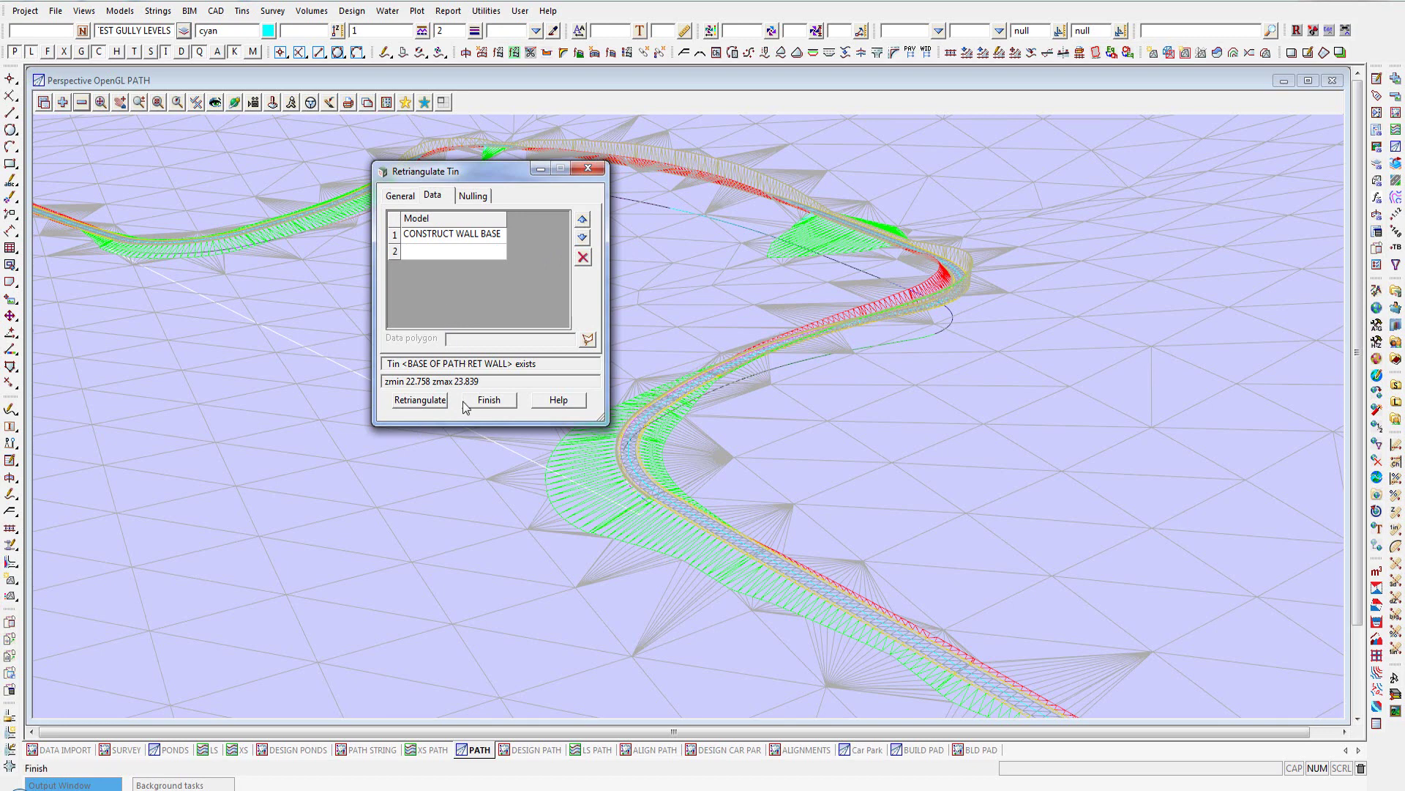
click(428, 401)
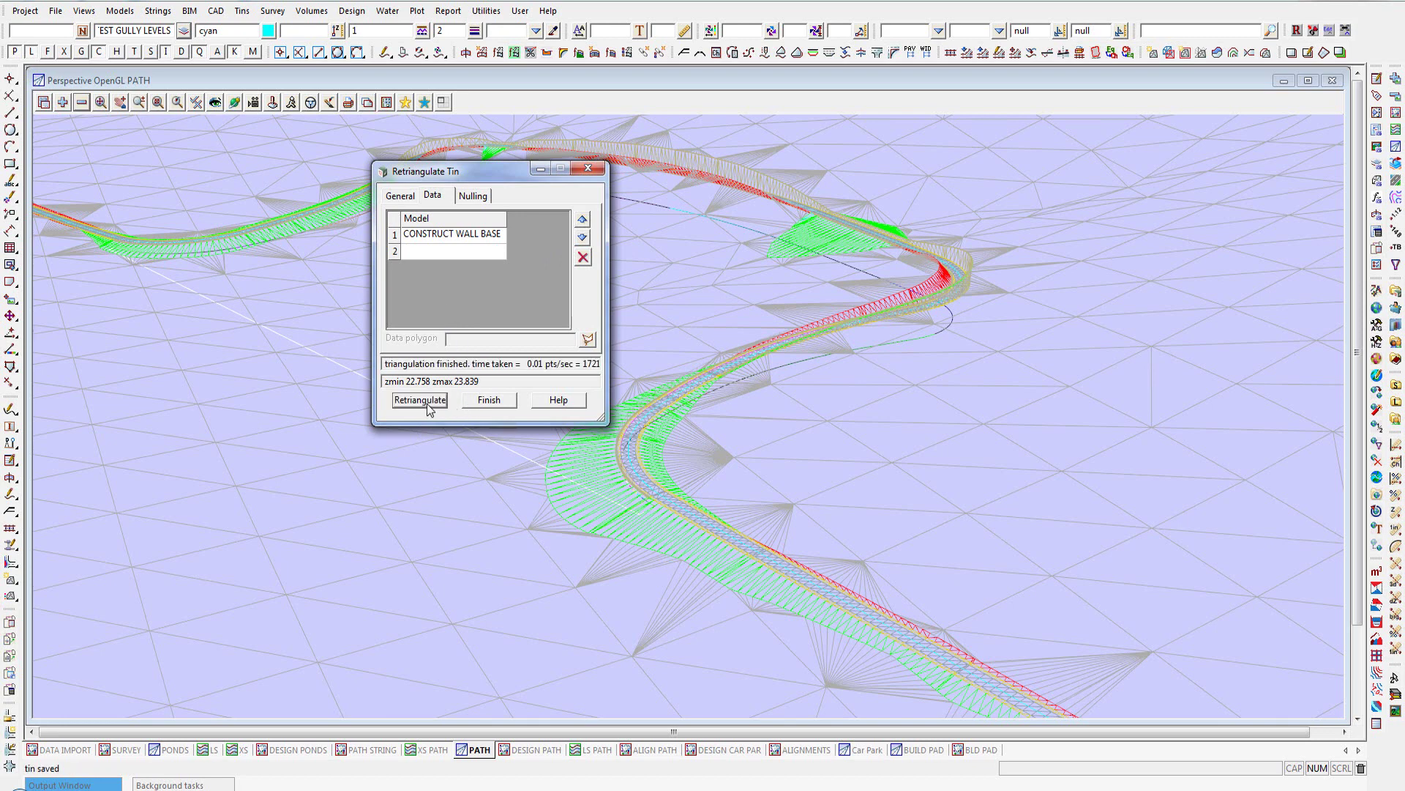
- Finish the retriangulation and add the tin BASE OF PATH RET WALL model to the PATH perspective view
click(490, 401)
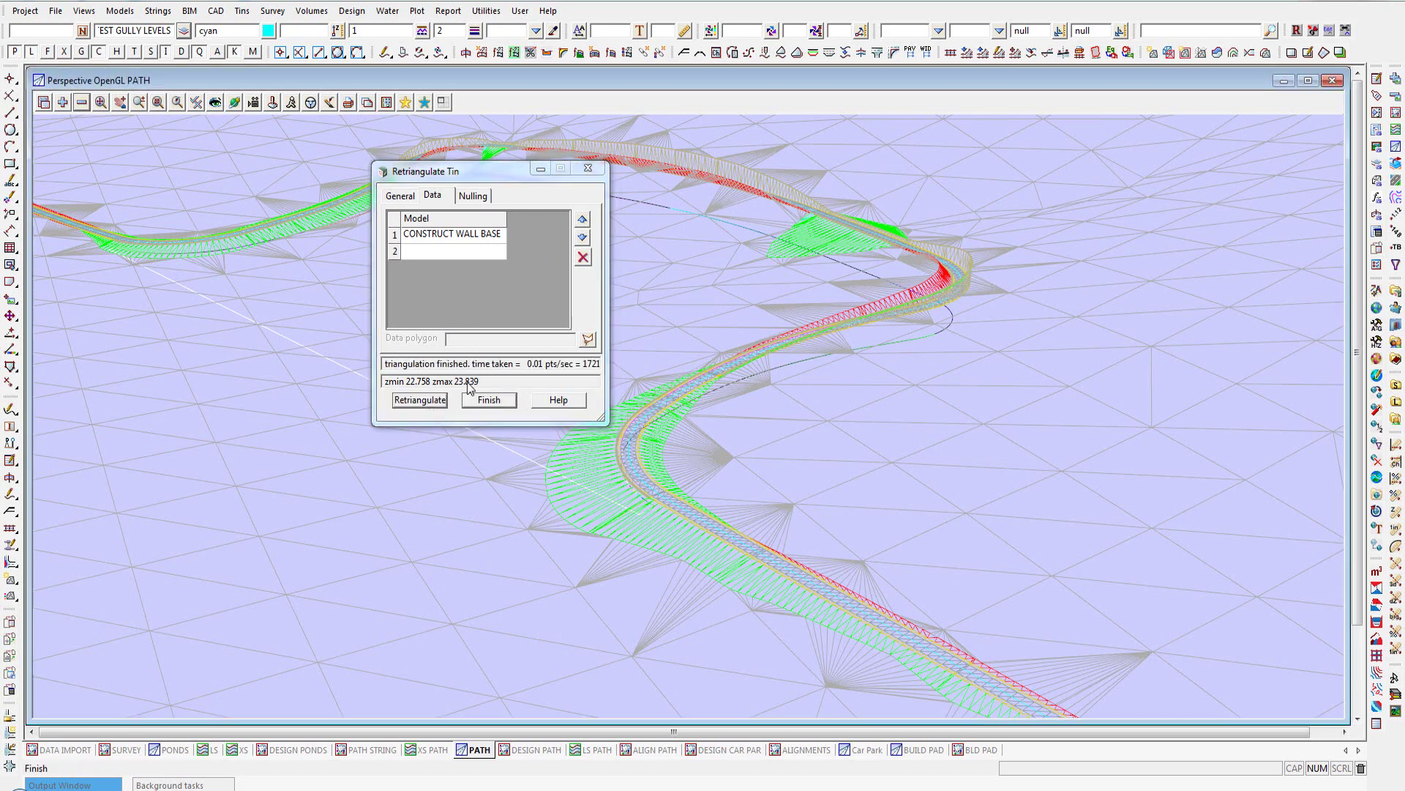
click(63, 103)
text(tin)
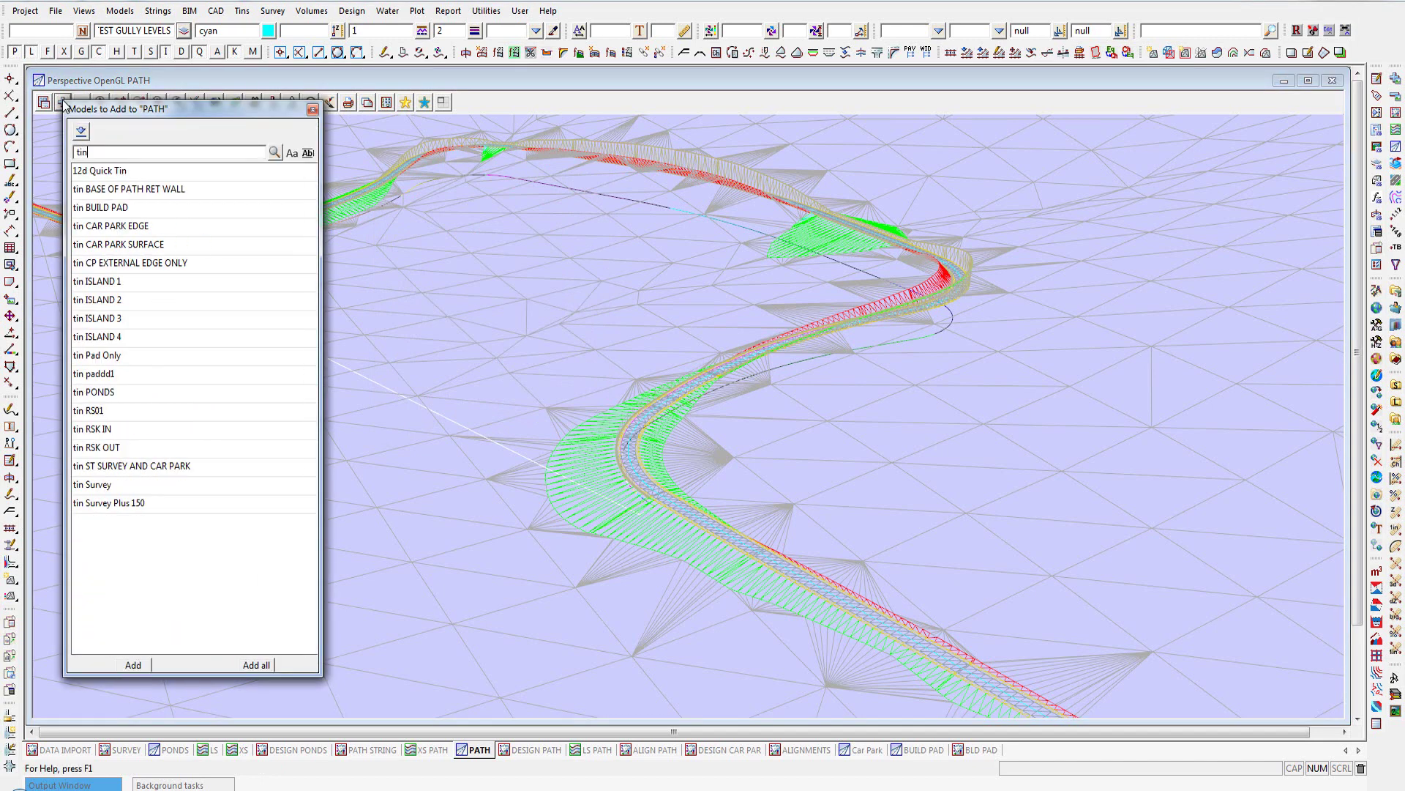
double_click(109, 189)
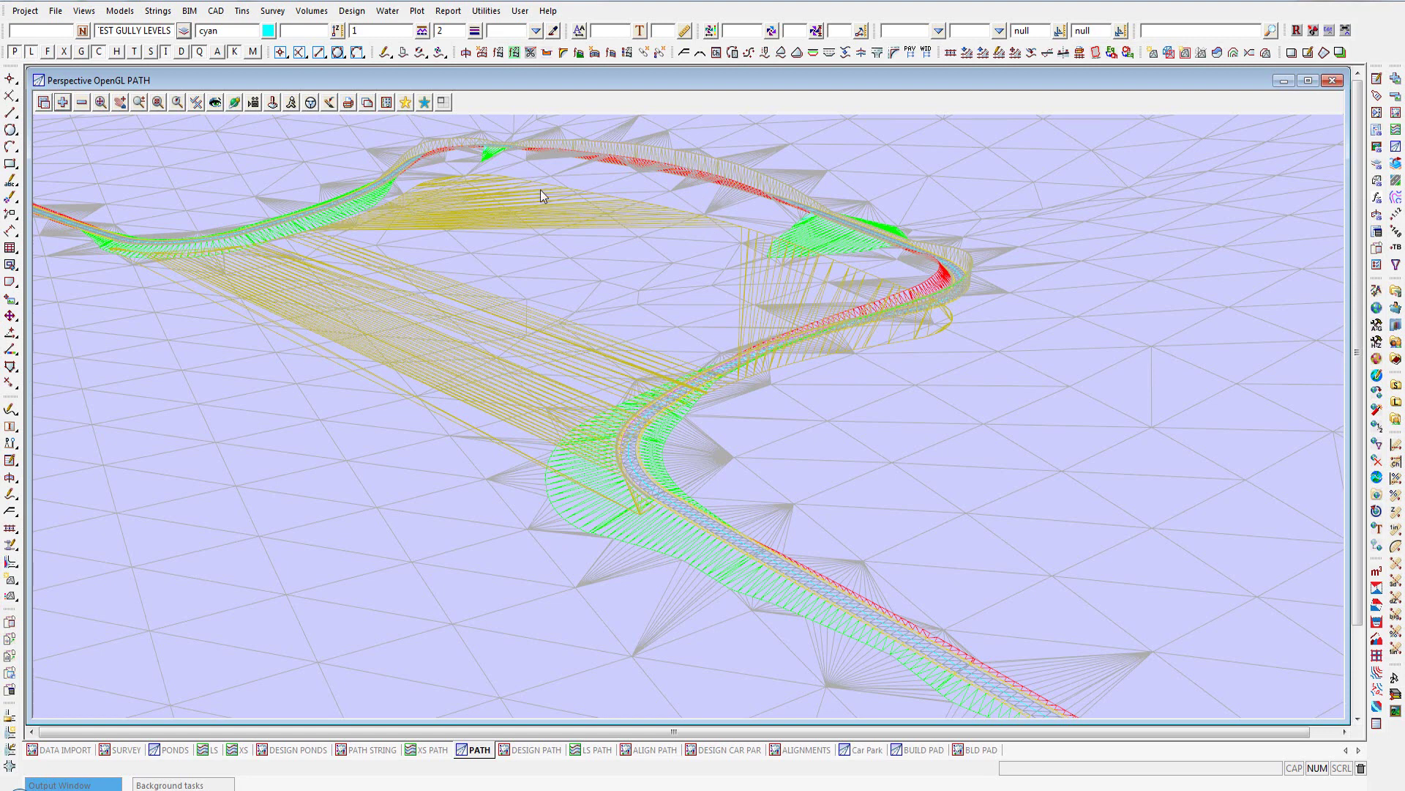
right_click(481, 186)
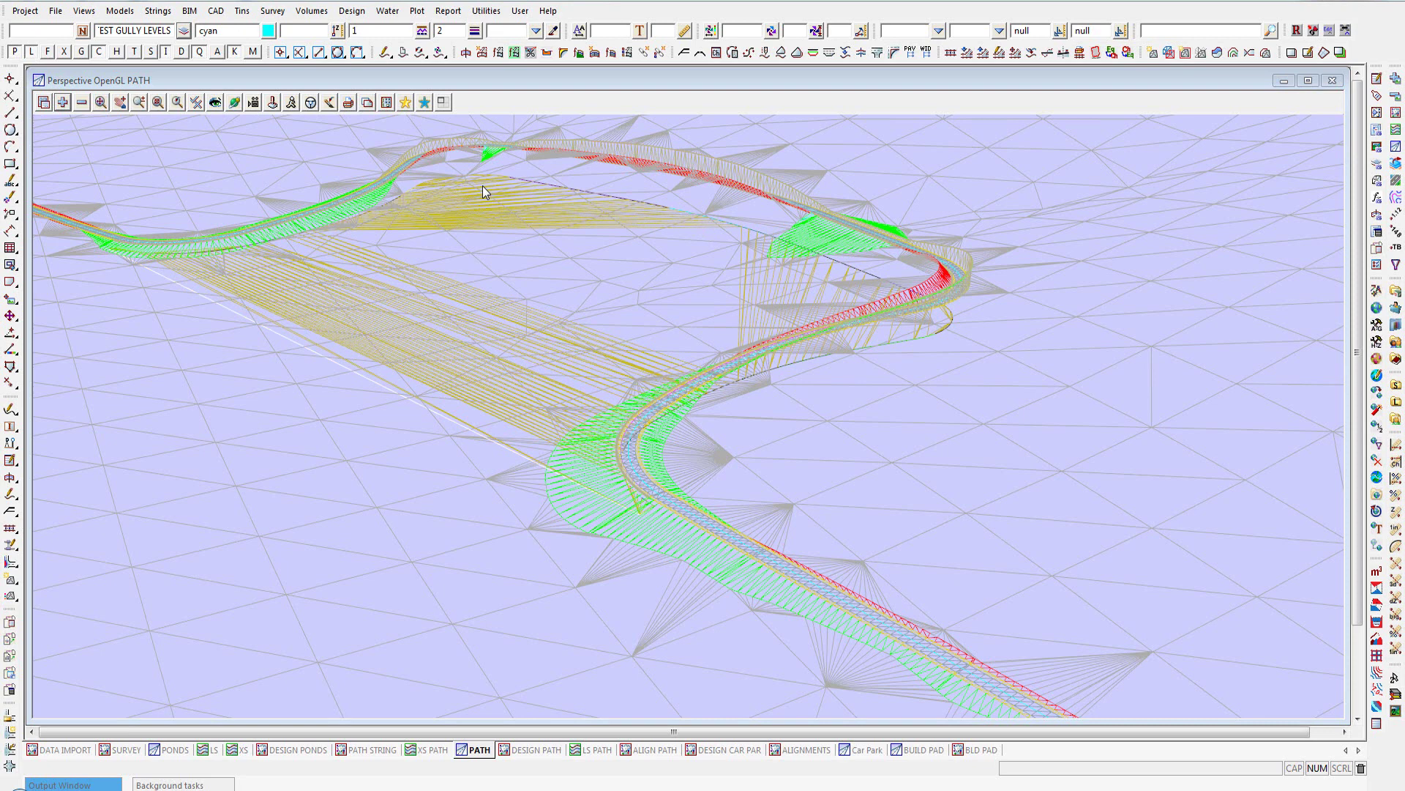
- Start editing RS PATH.mtf from the path string, move the MTF Edit menu clear of the path, and open the left modifiers
click(1329, 32)
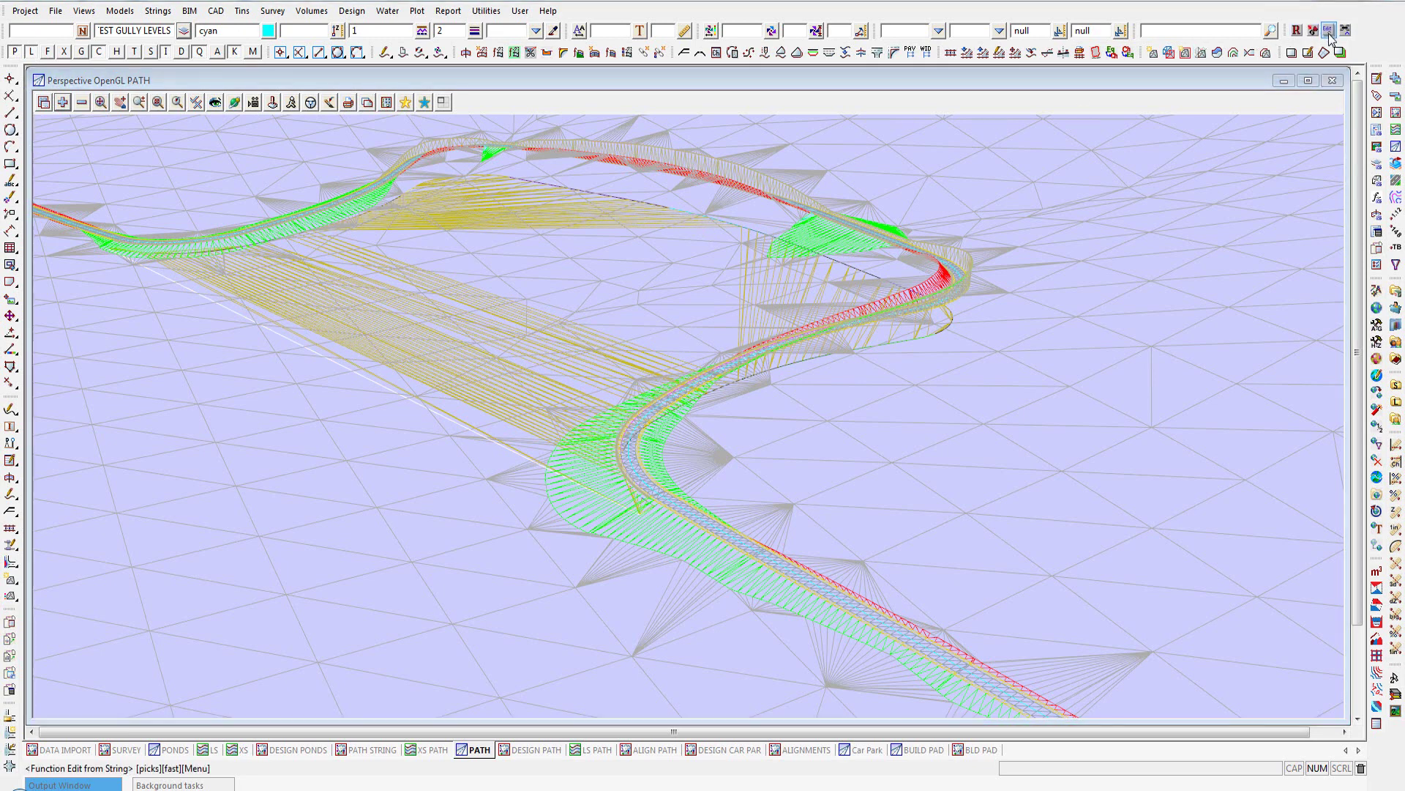
click(780, 554)
middle_click(780, 554)
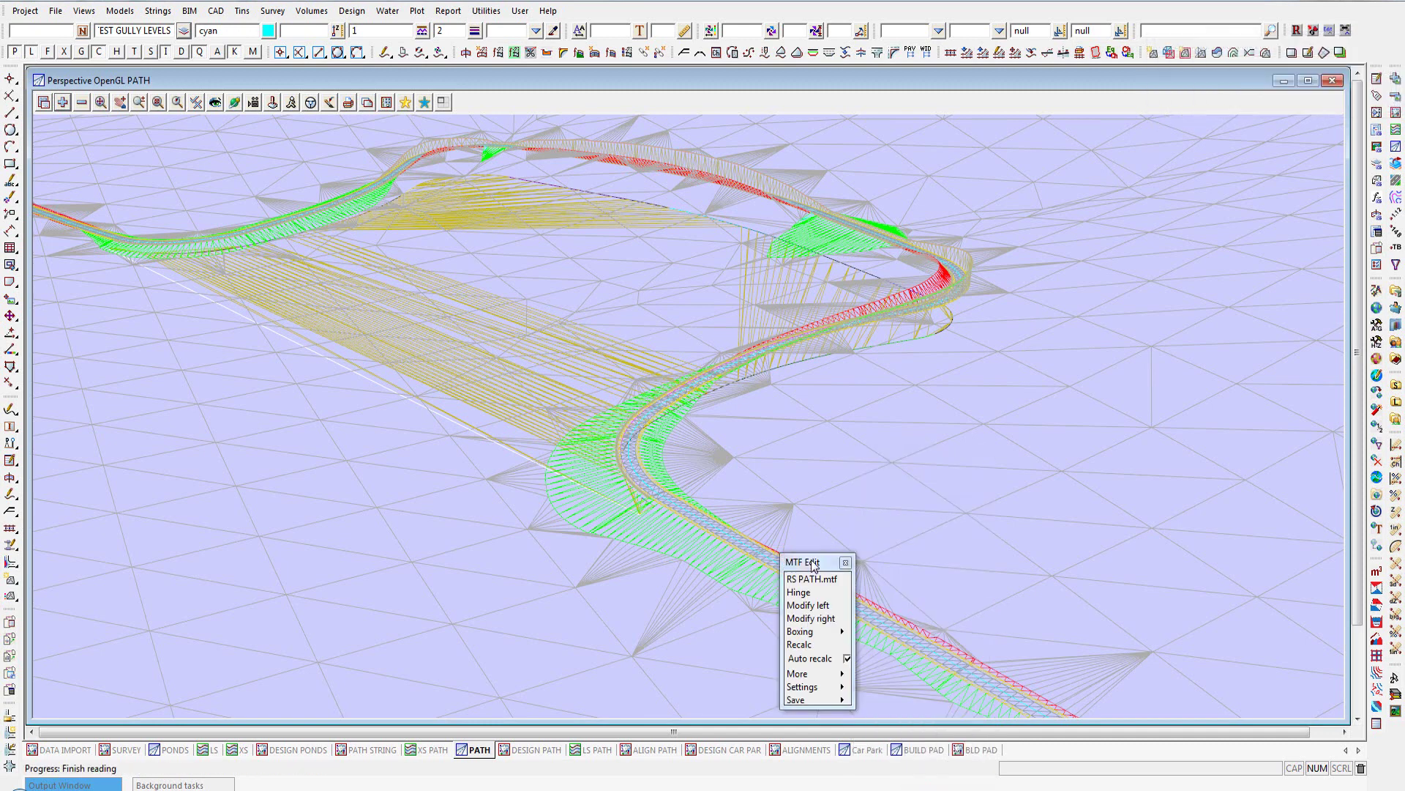
drag(813, 565, 82, 430)
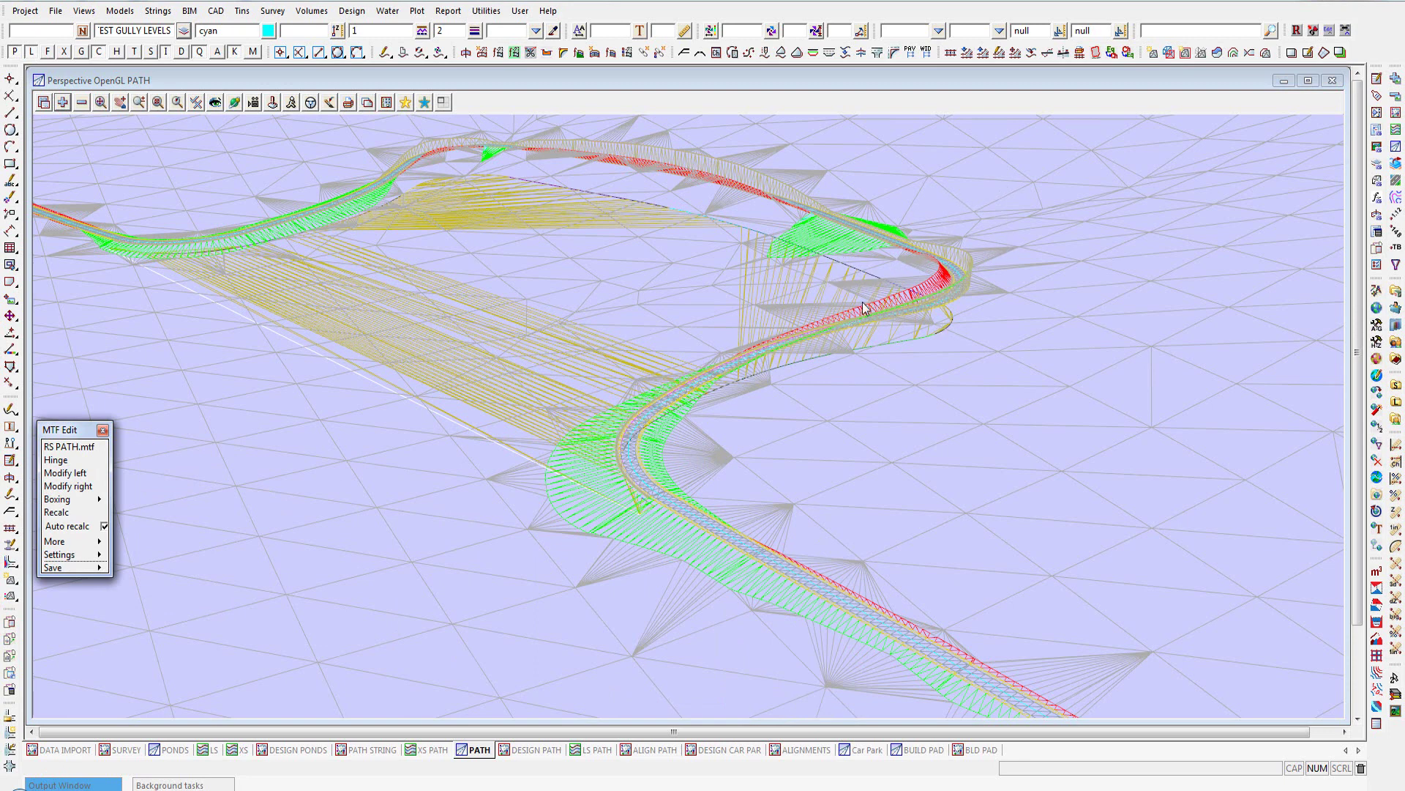
click(73, 473)
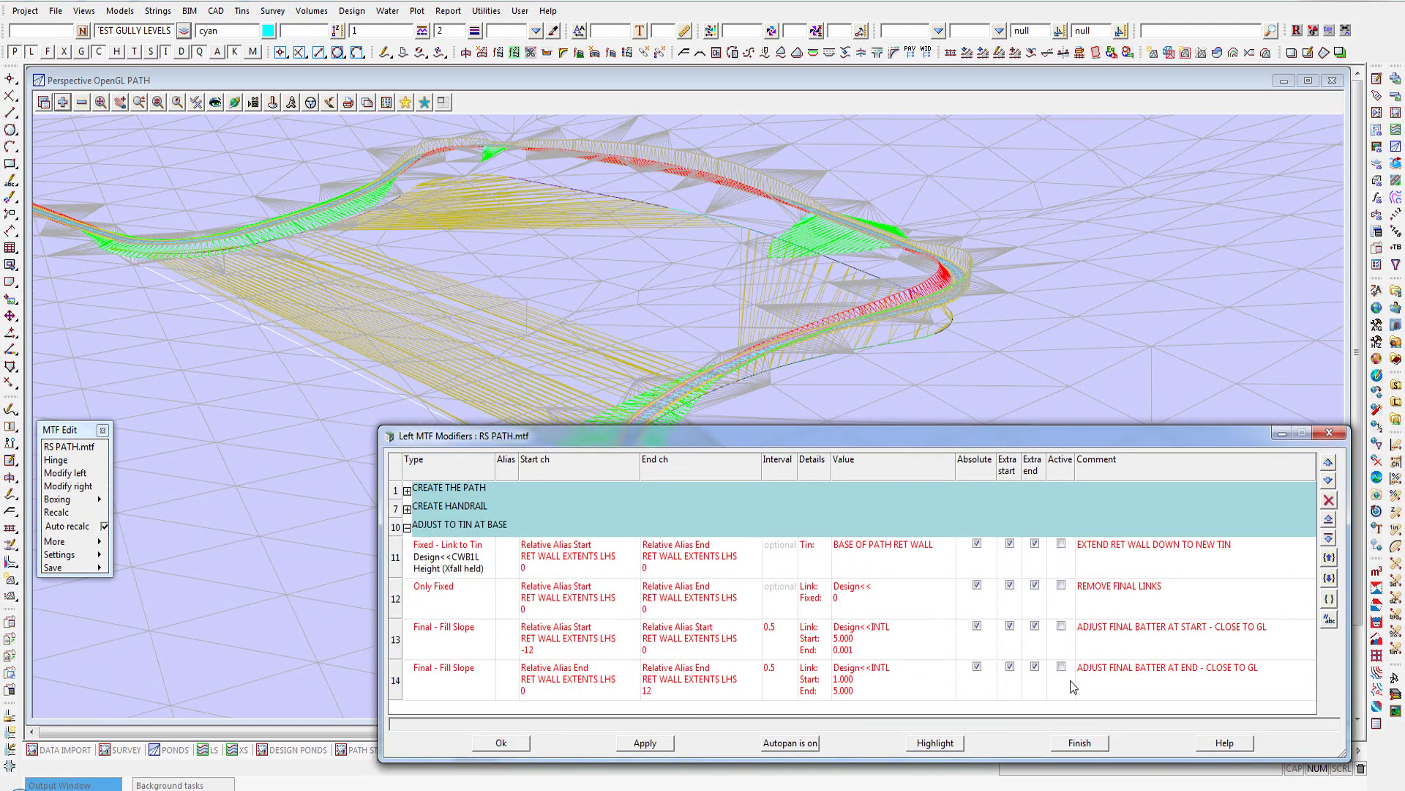
- Activate the EXTEND RET WALL DOWN TO NEW TIN modifier and apply it to the path
click(1061, 544)
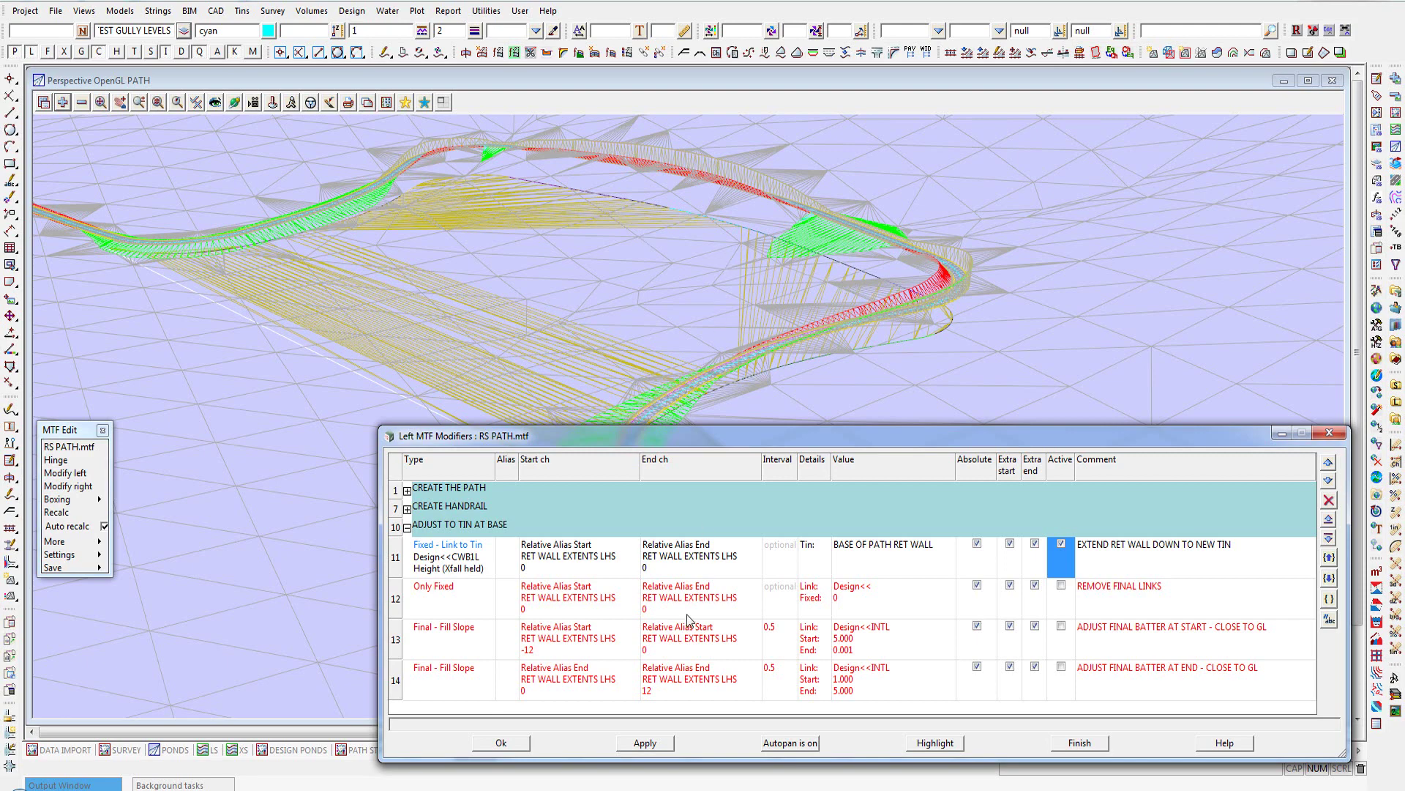
click(645, 743)
click(647, 744)
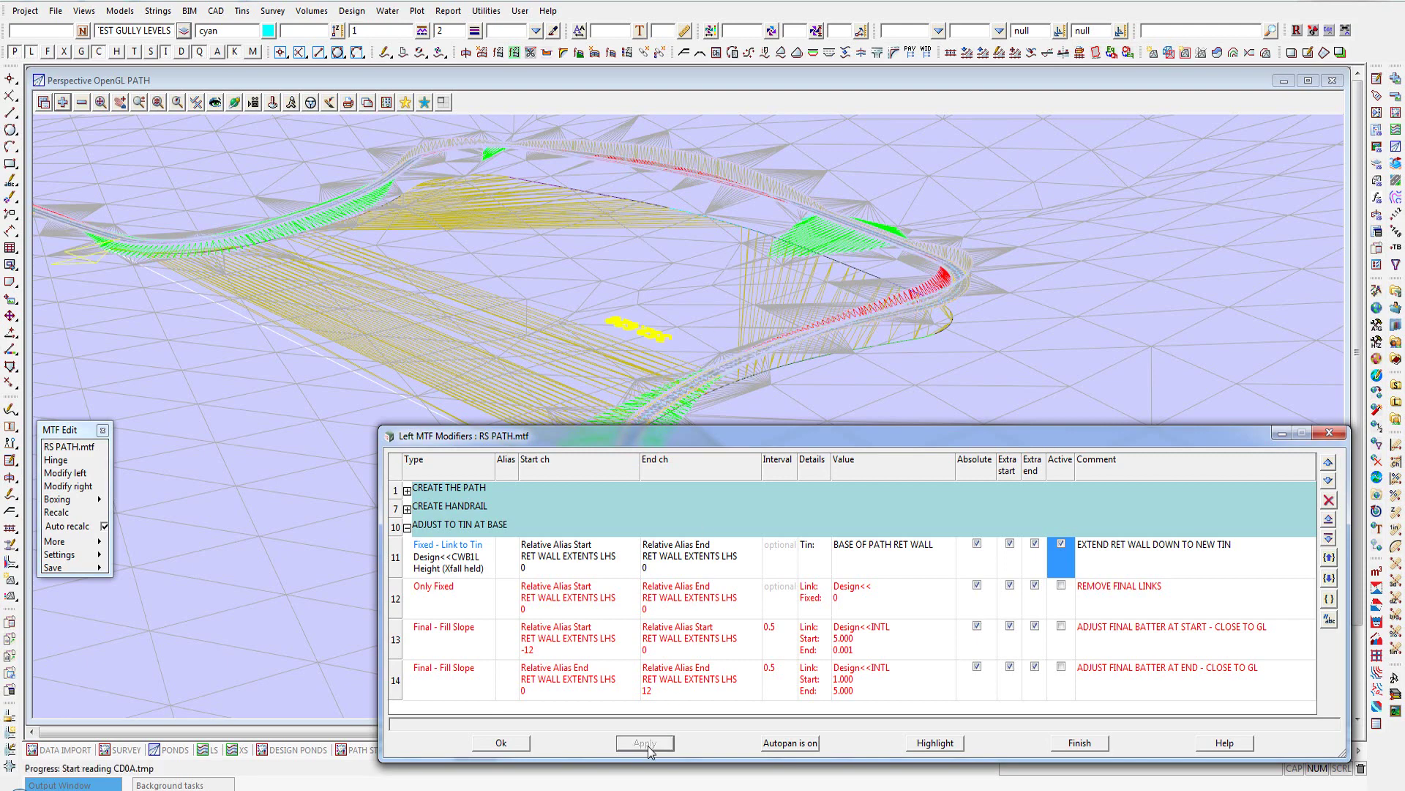
click(855, 105)
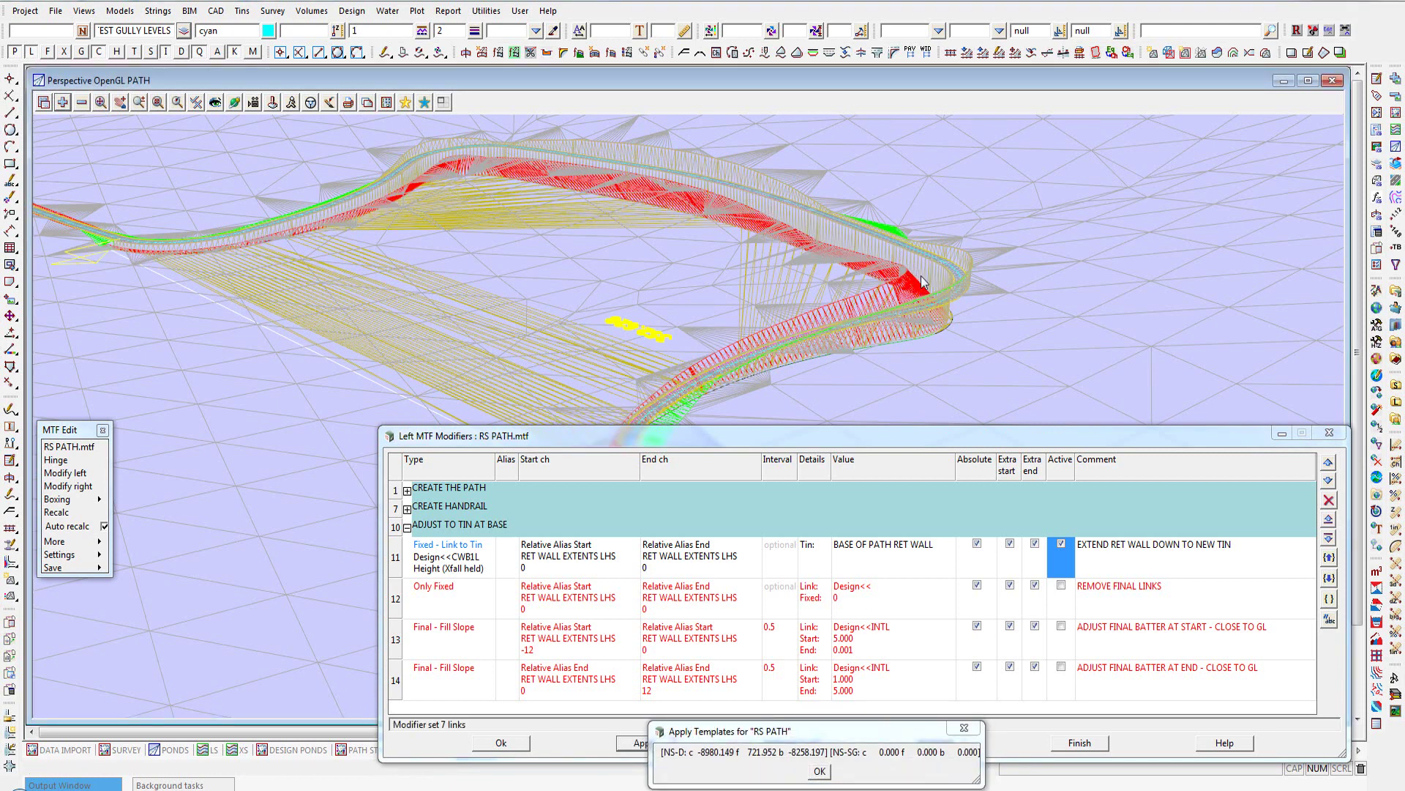
- Activate the REMOVE FINAL LINKS modifier and both ADJUST FINAL BATTER modifiers, apply them, and accept the left modifiers
click(1062, 585)
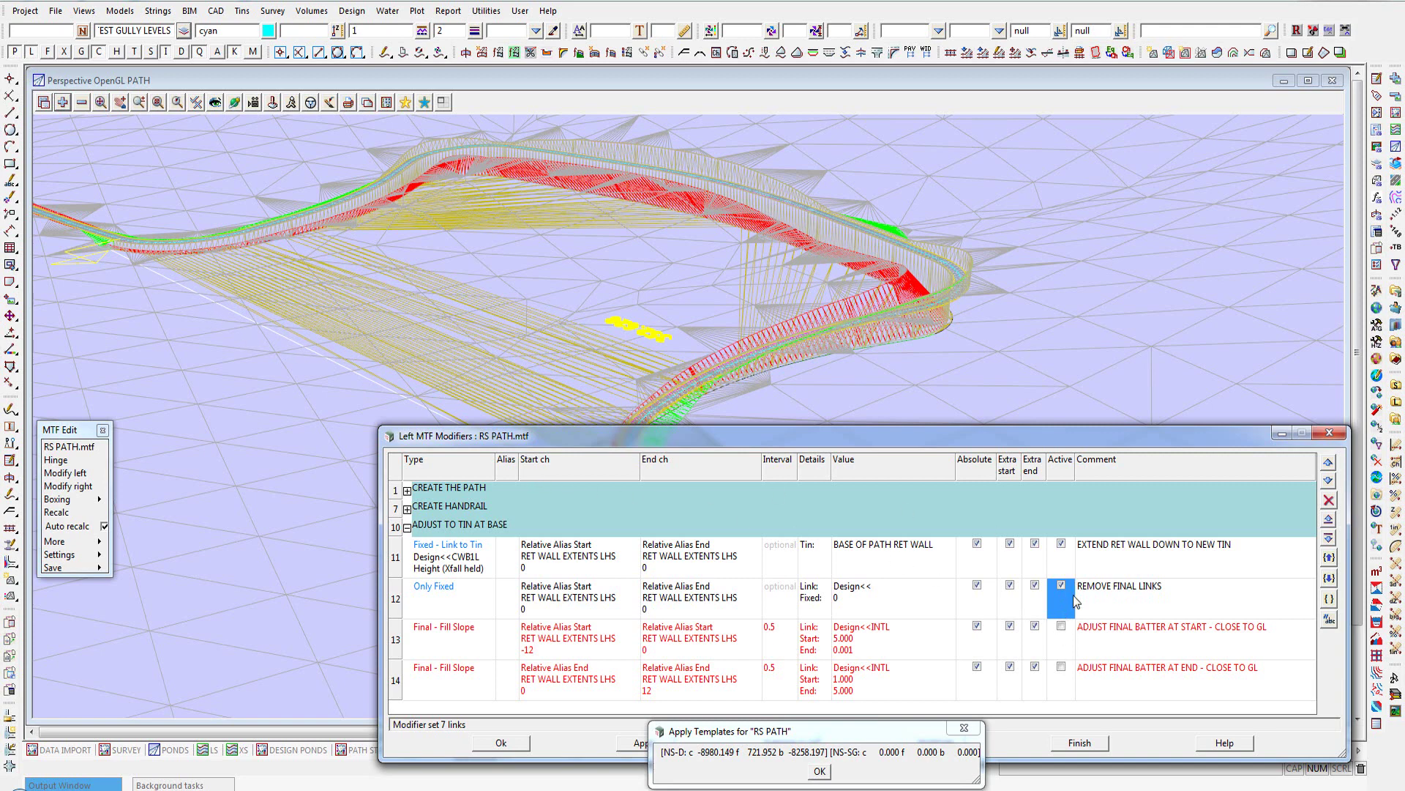
click(1060, 627)
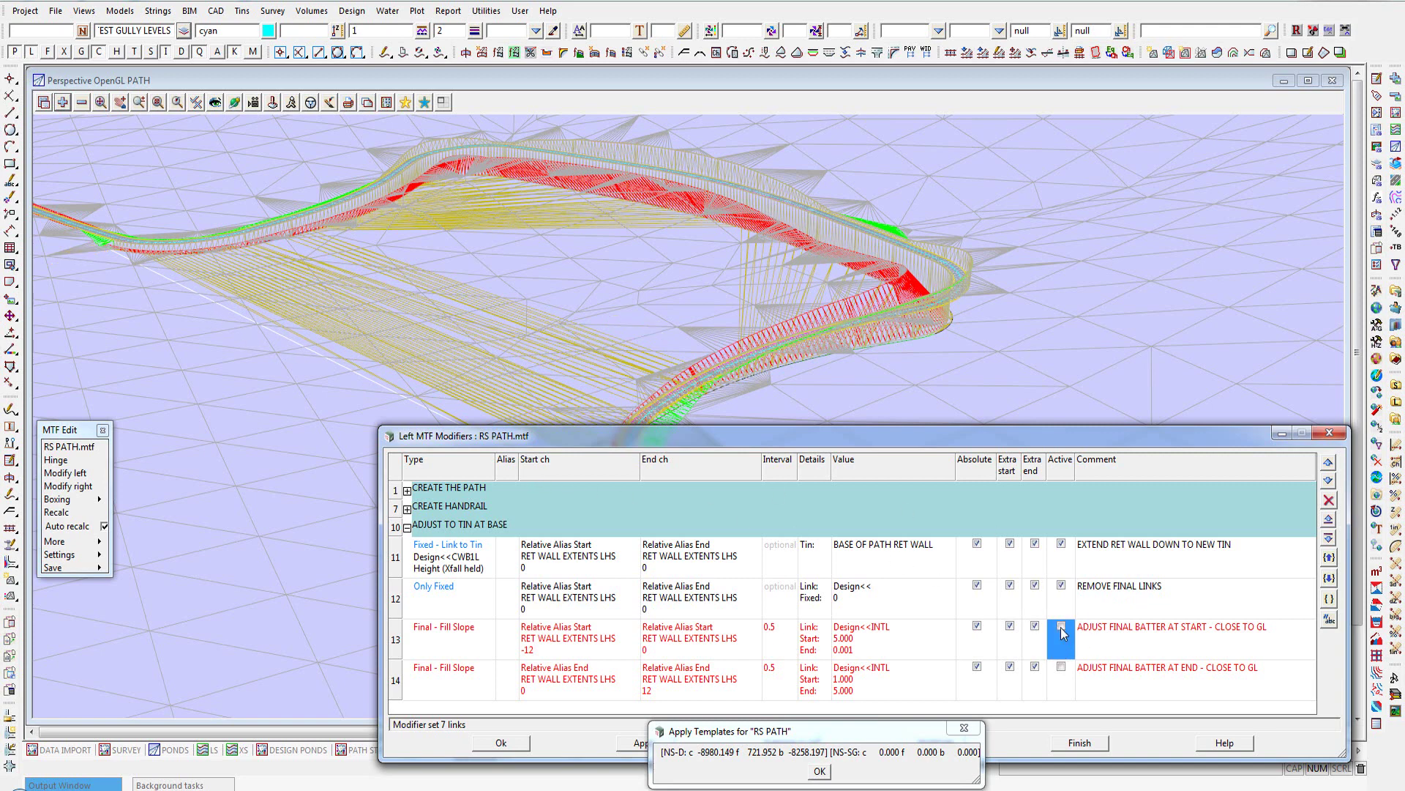
click(1061, 668)
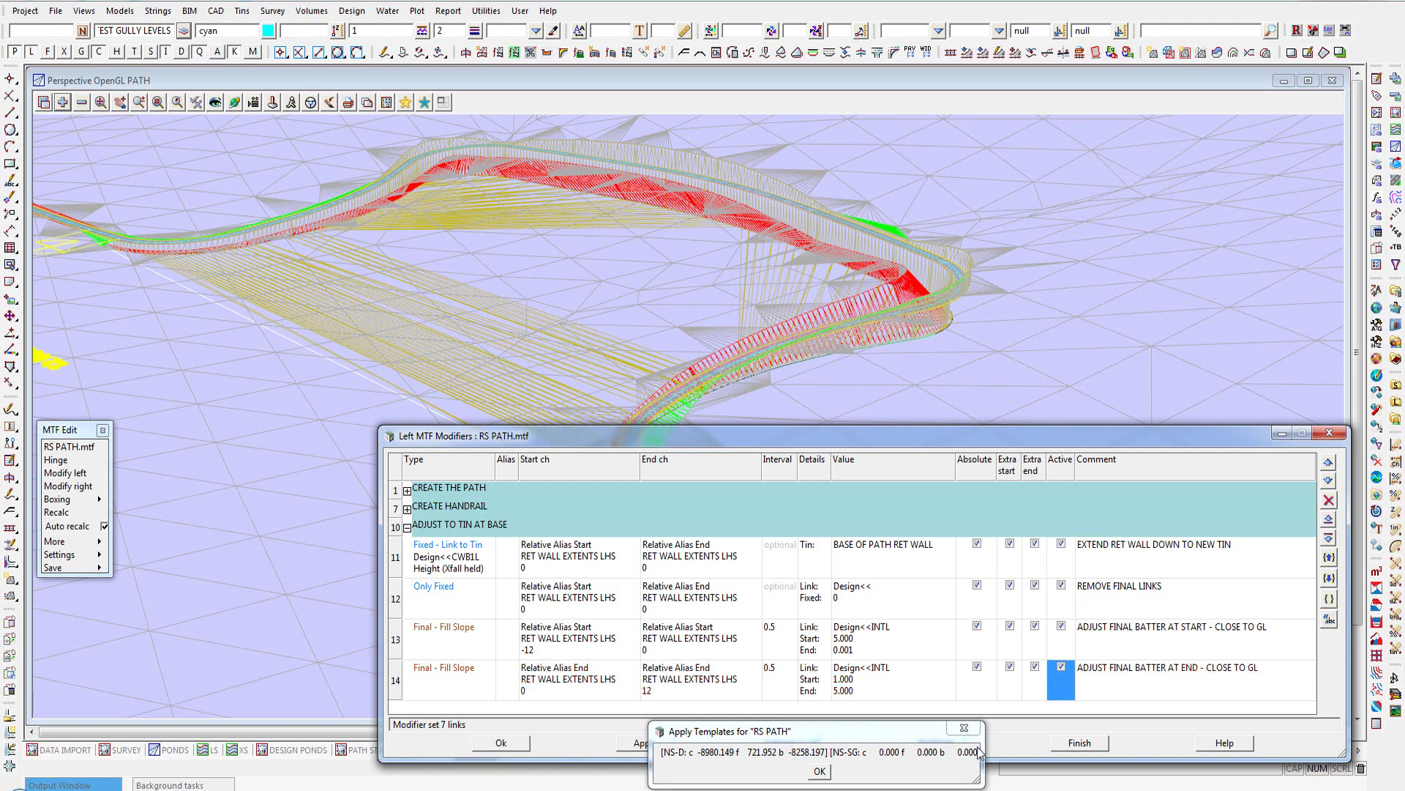
click(824, 773)
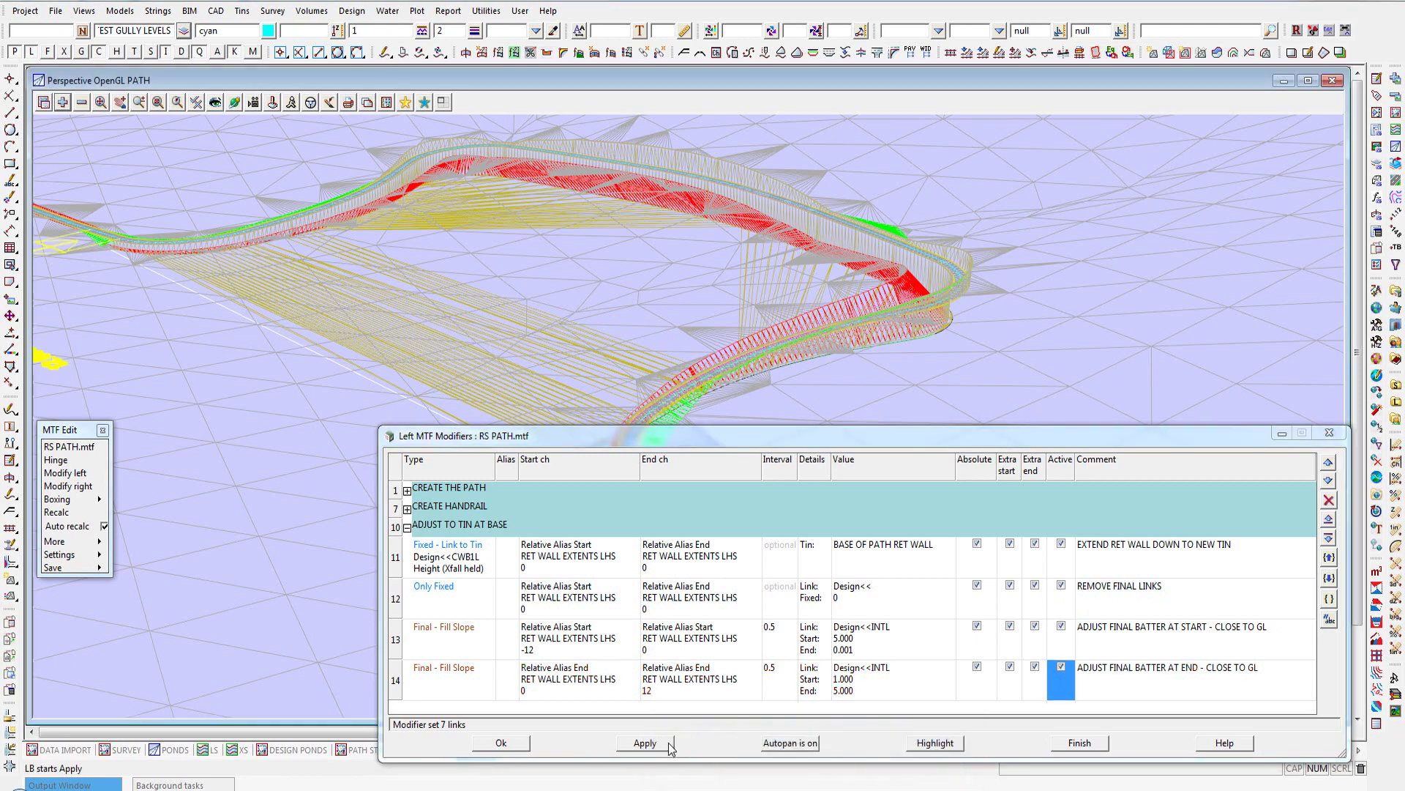
click(645, 743)
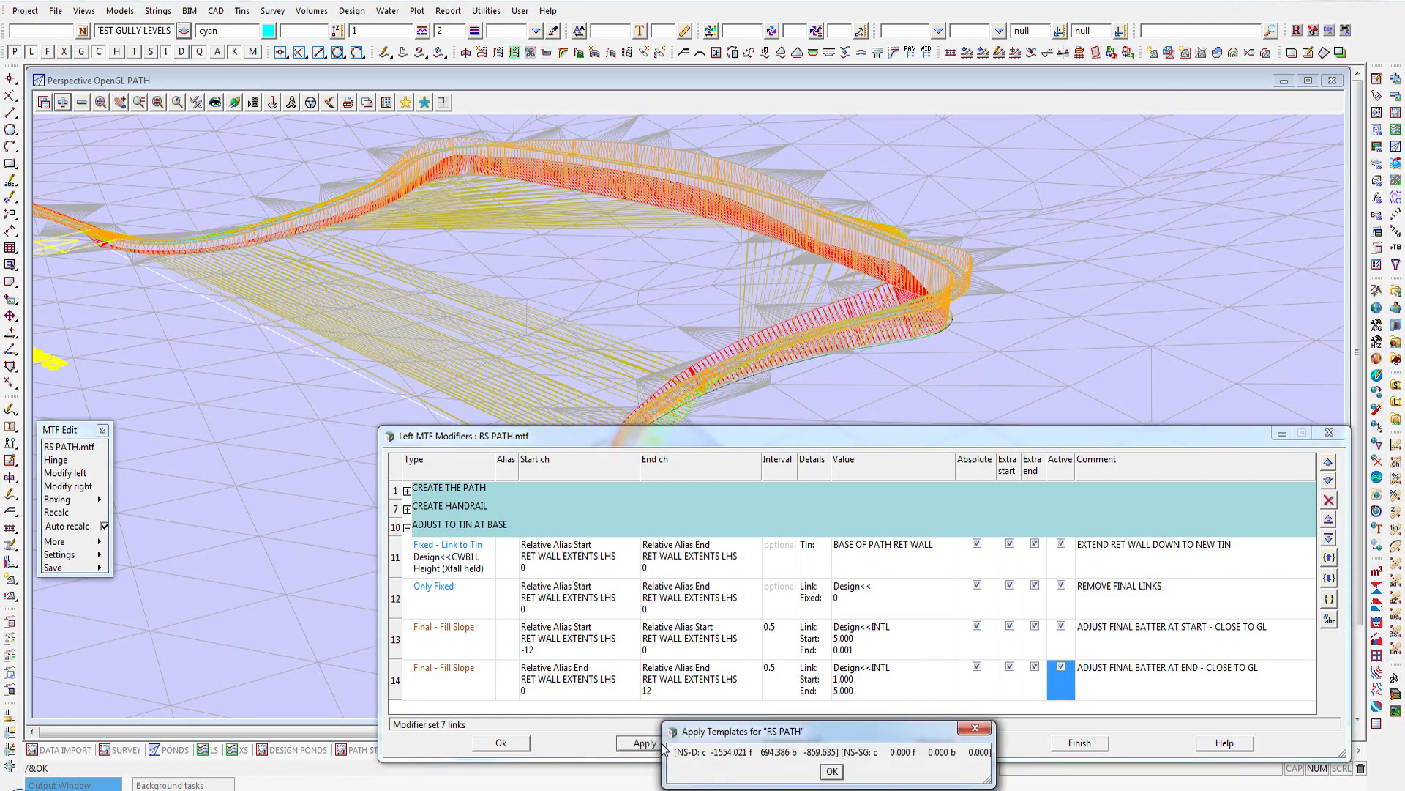
click(832, 771)
click(502, 742)
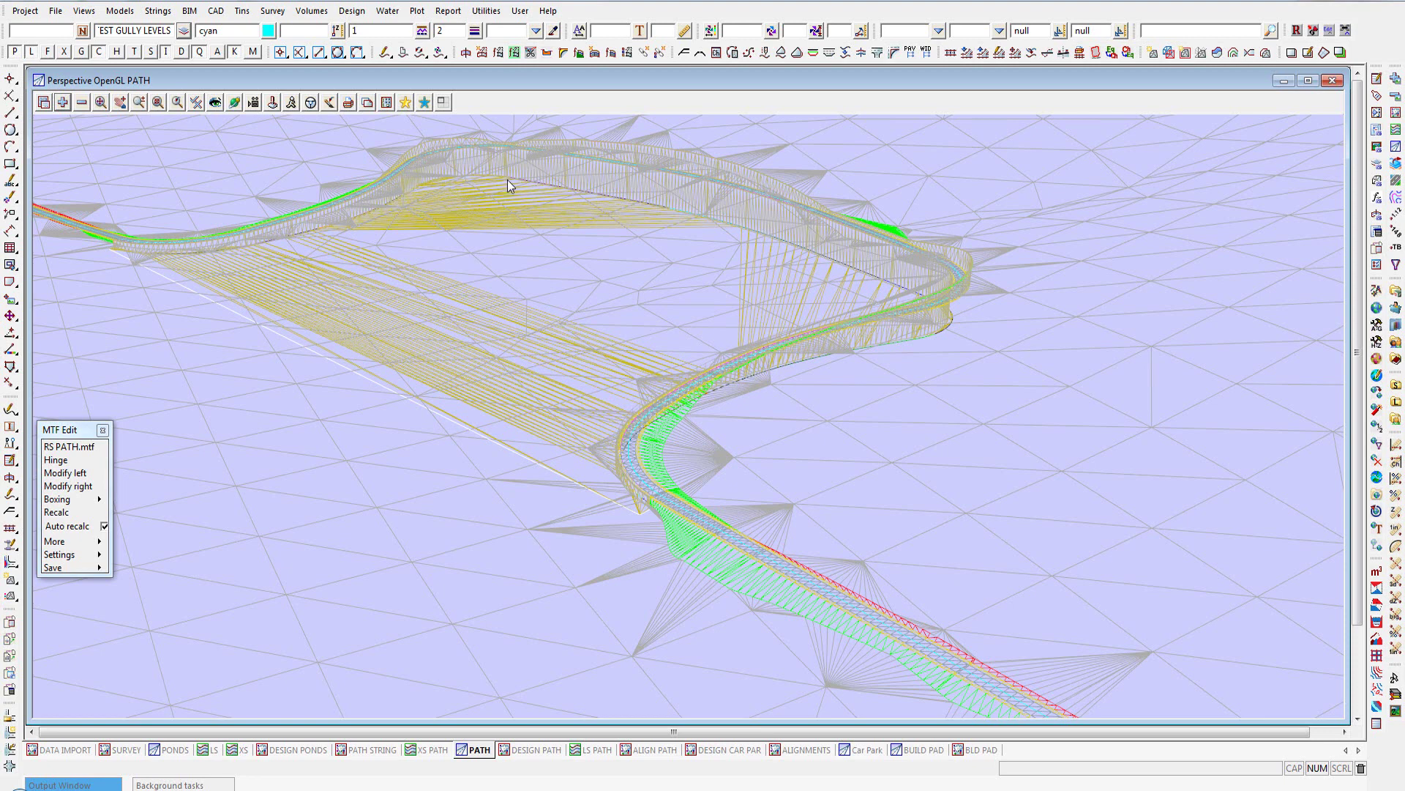
- Load the PATH SUPER TIN.slx layout and update the ST SURVEY AND PATH super tin with BASE OF PATH RET WALL set active
click(61, 13)
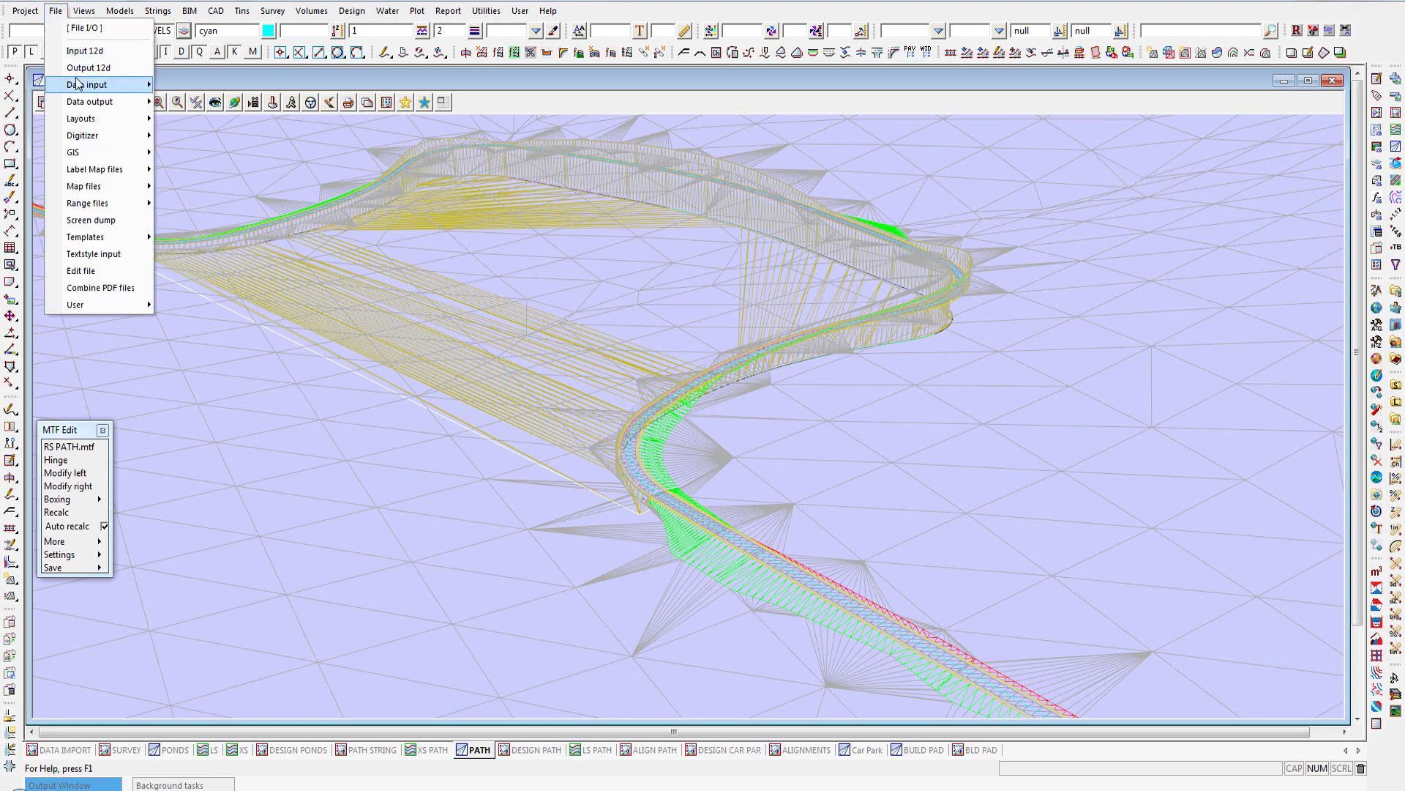
mouse_move(77, 83)
mouse_move(84, 119)
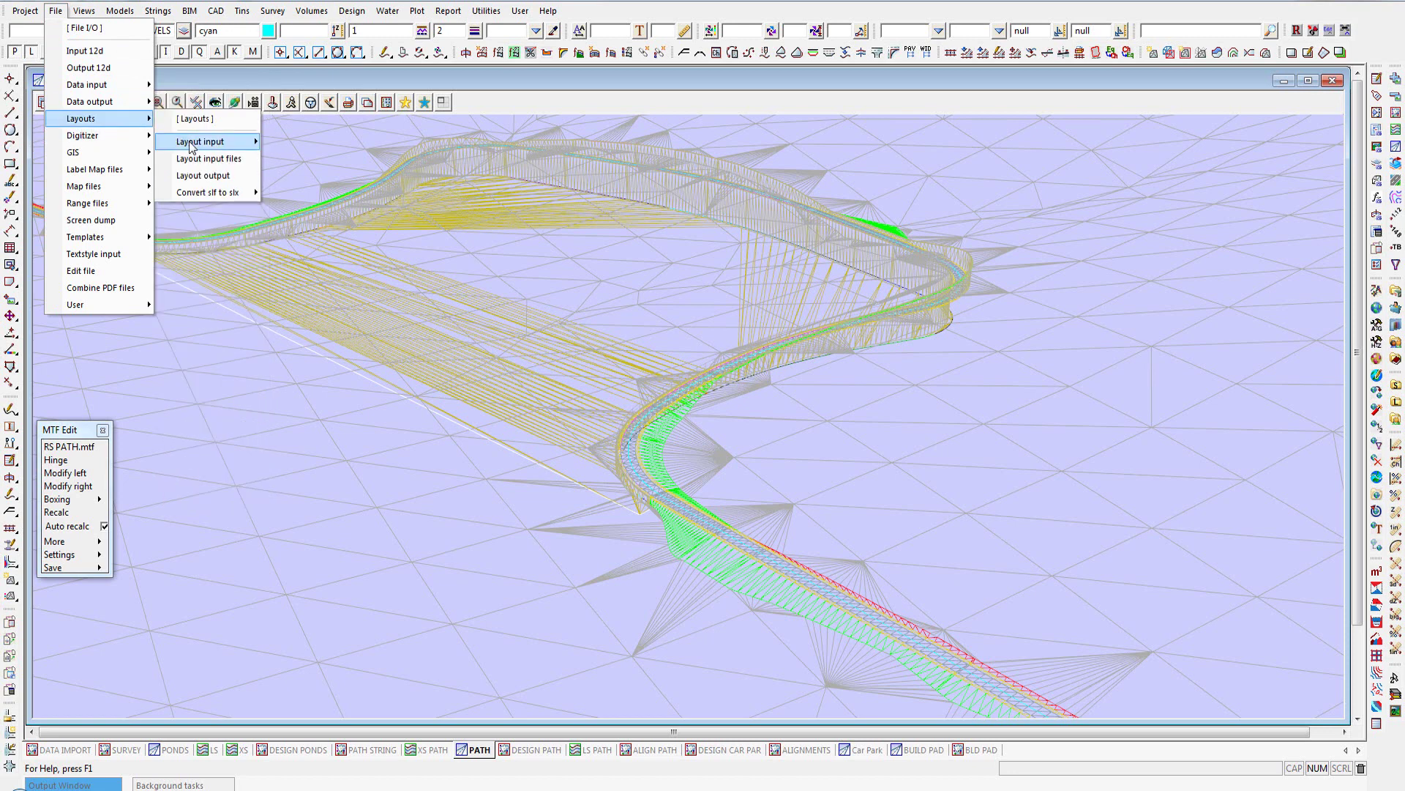
mouse_move(251, 147)
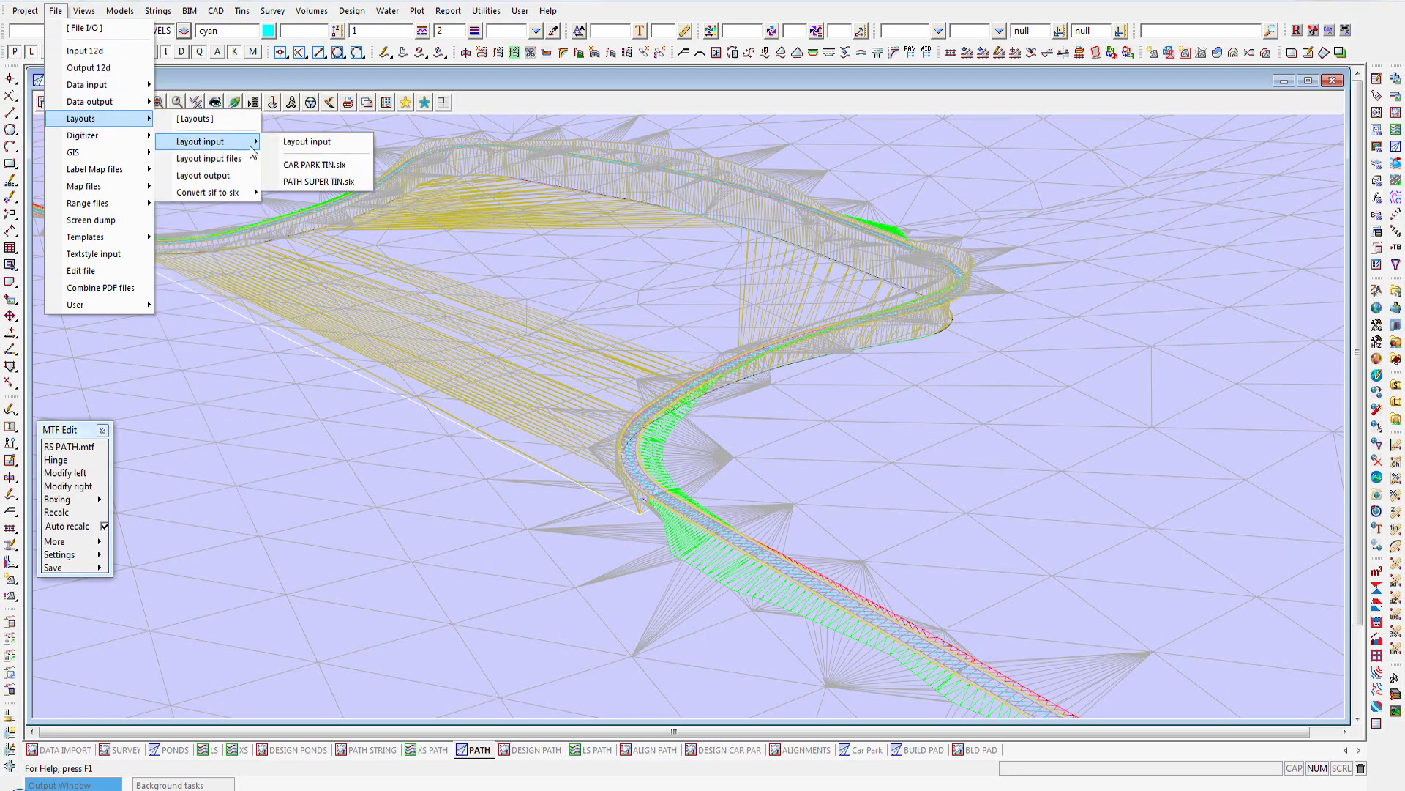
click(318, 183)
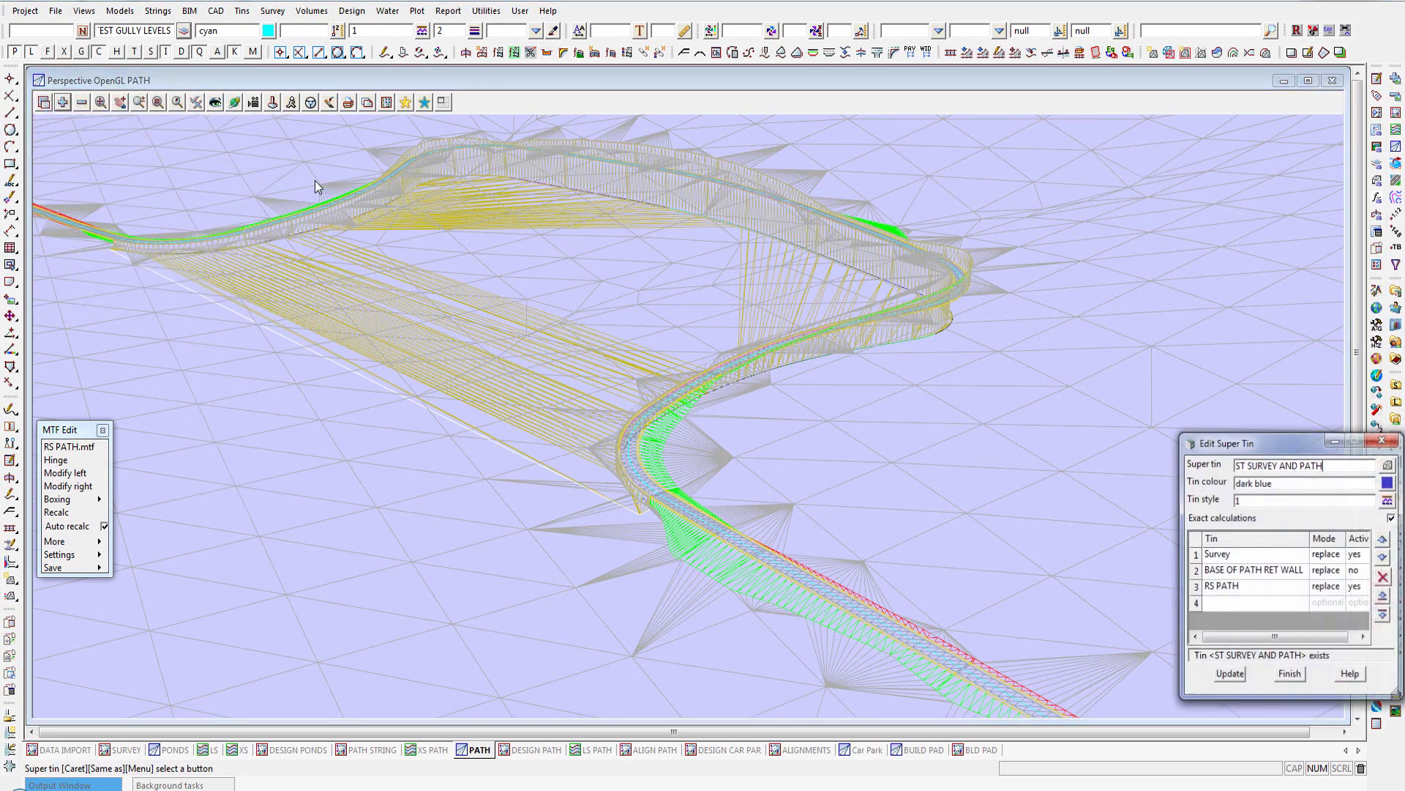
click(1355, 572)
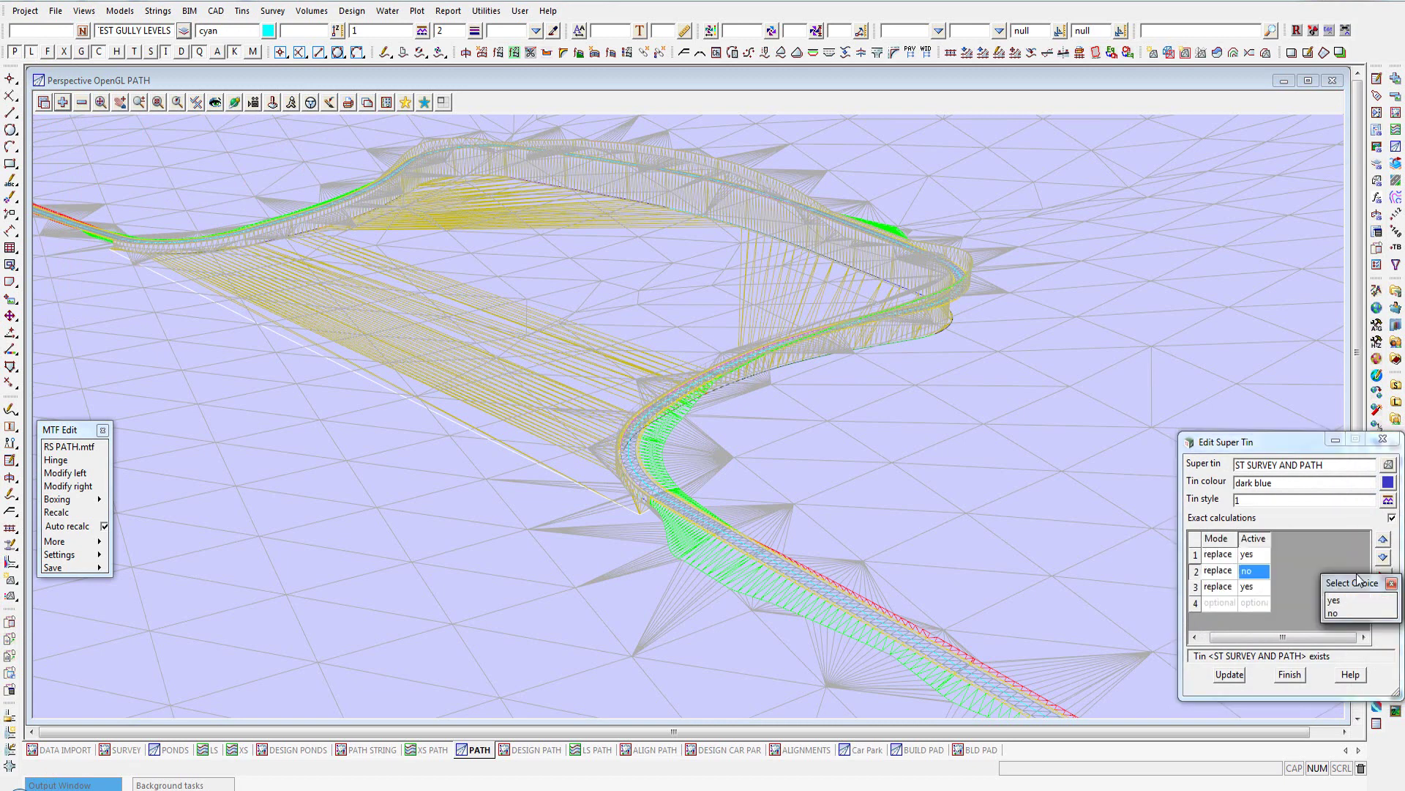
click(1341, 598)
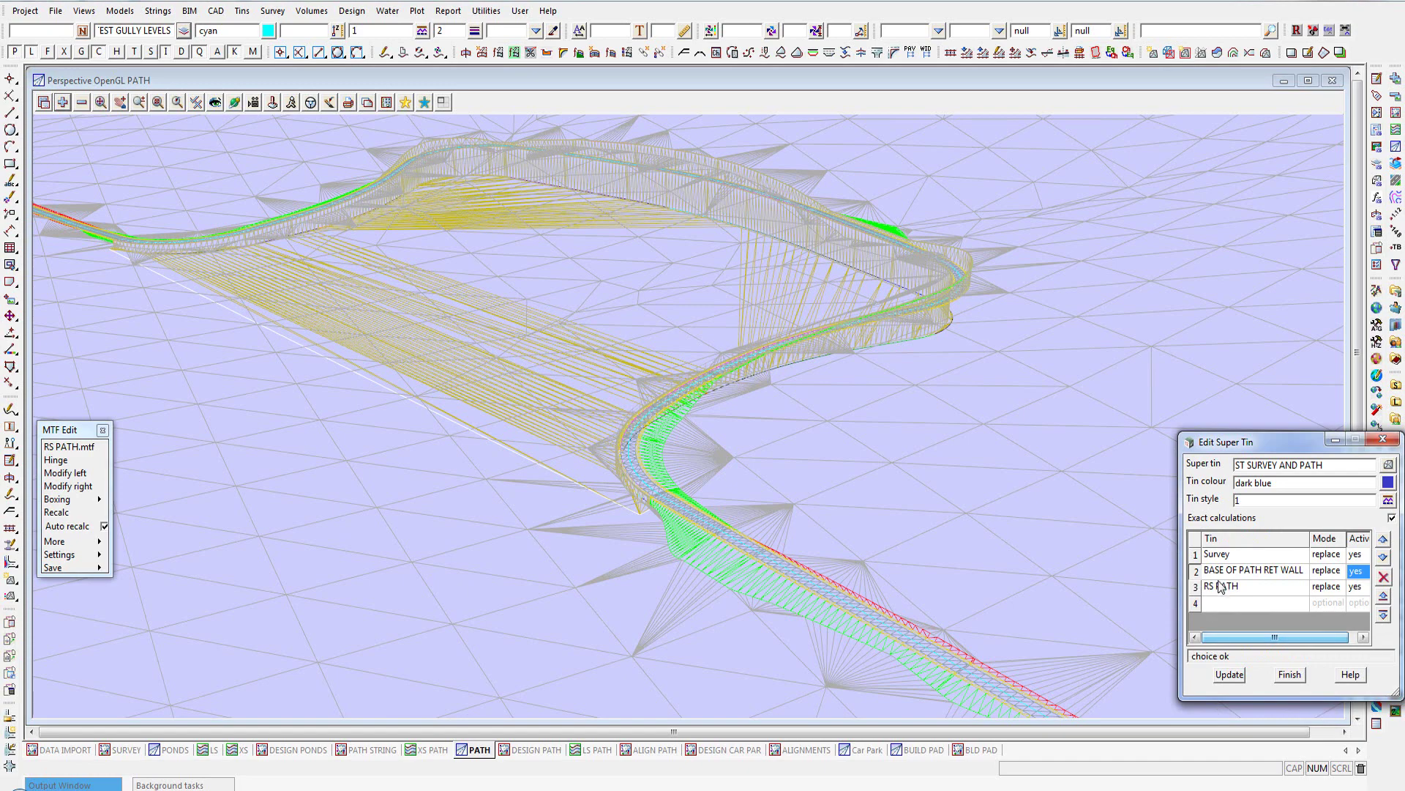
click(1229, 674)
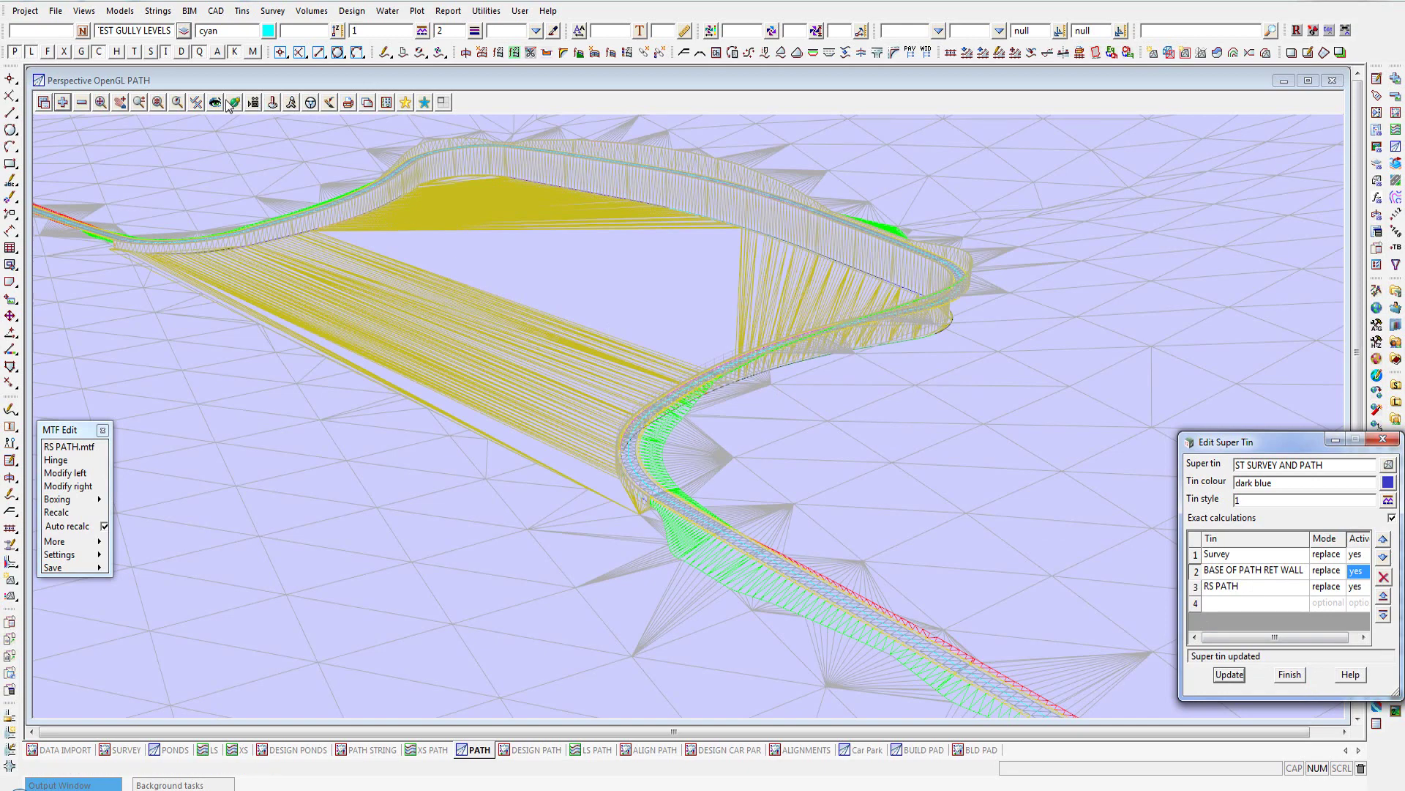
- Turn on shading in the PATH perspective view and finish Edit Super Tin
click(193, 103)
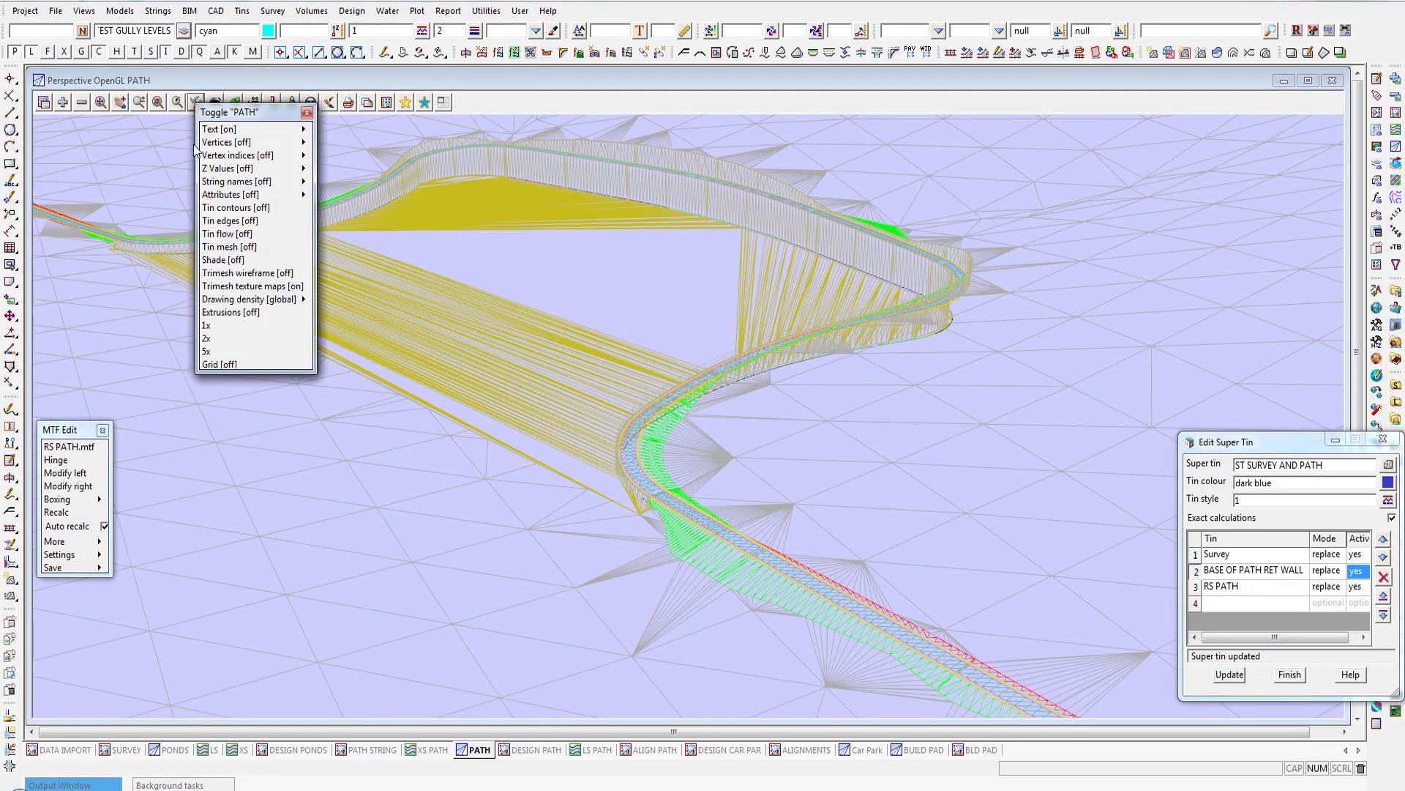
click(207, 261)
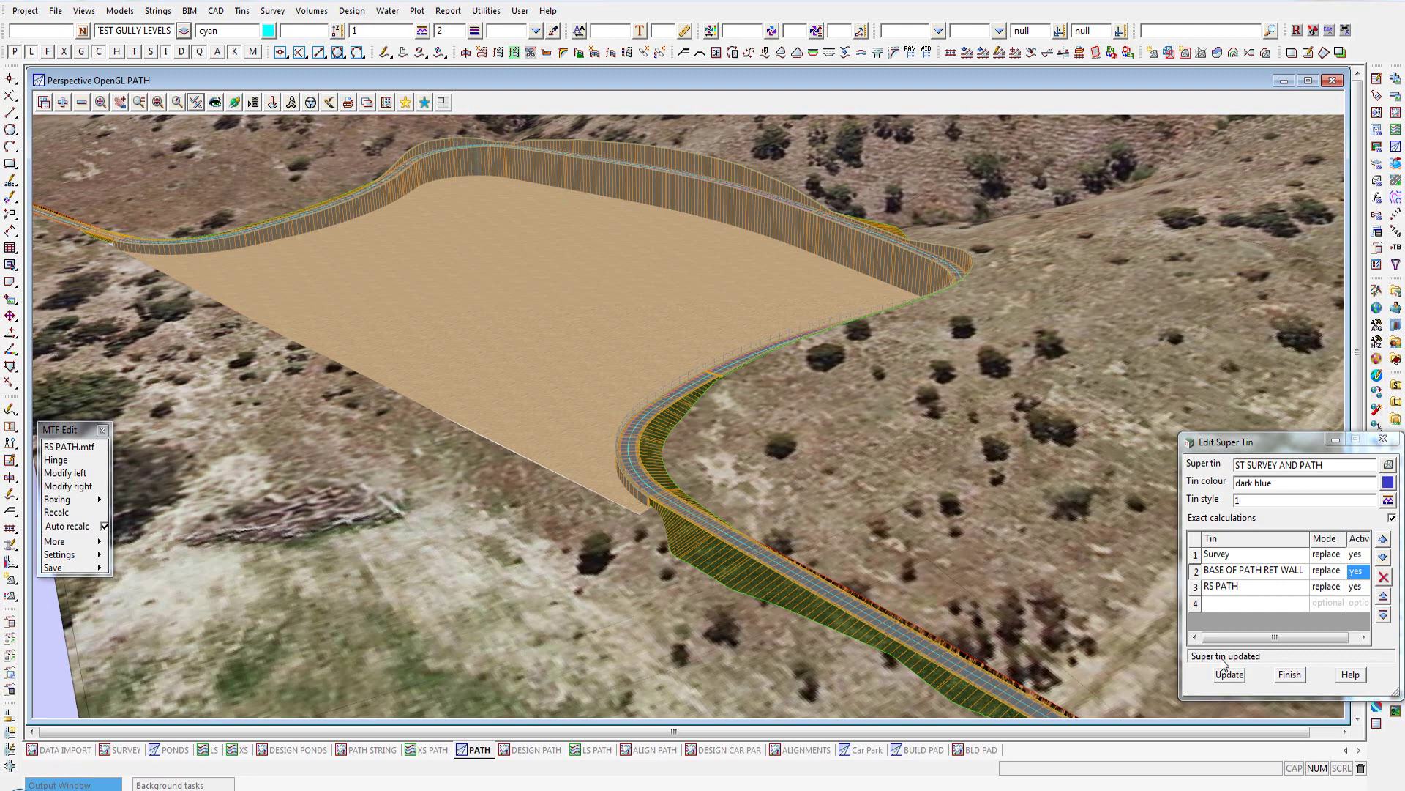
click(1290, 675)
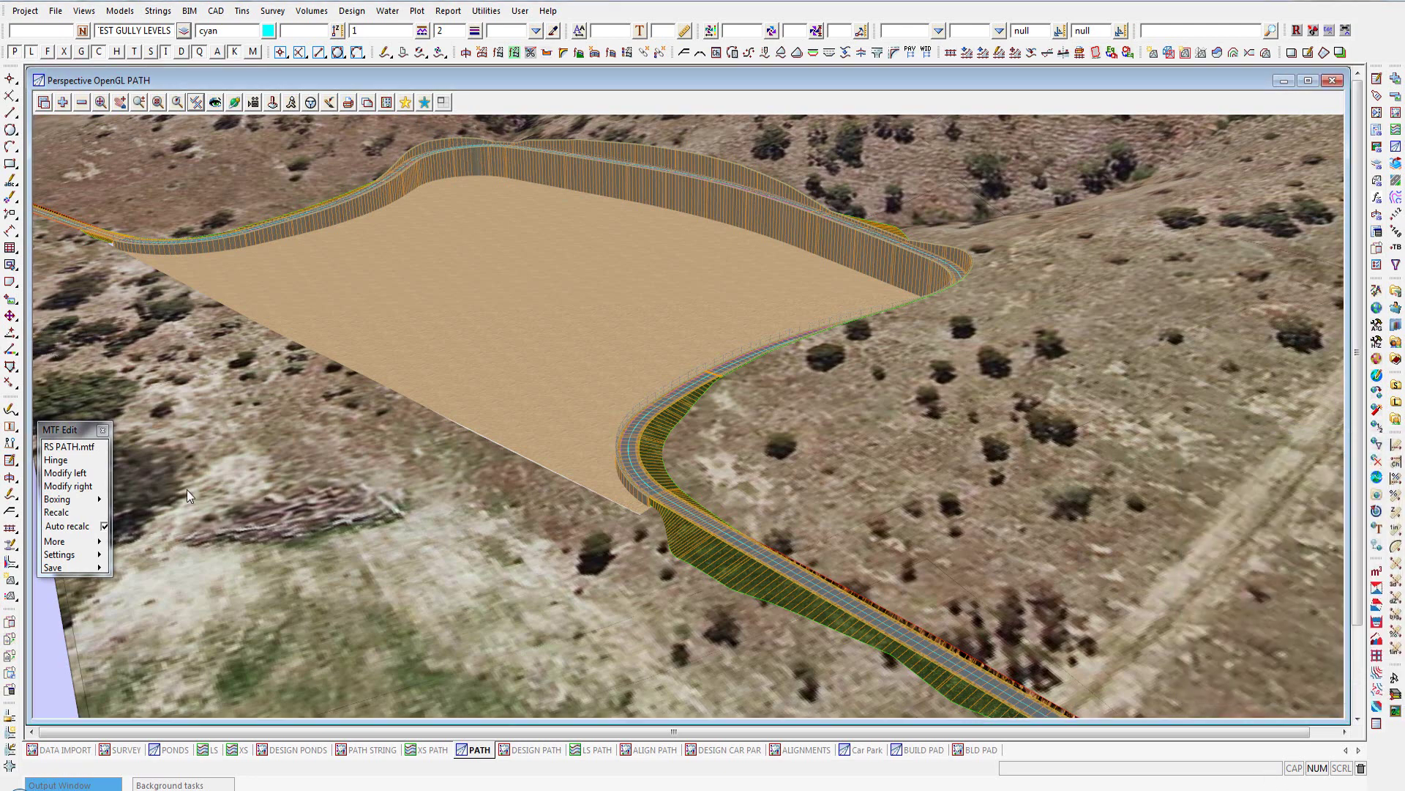
- Save the RS PATH.mtf changes and exit the MTF editor
click(108, 569)
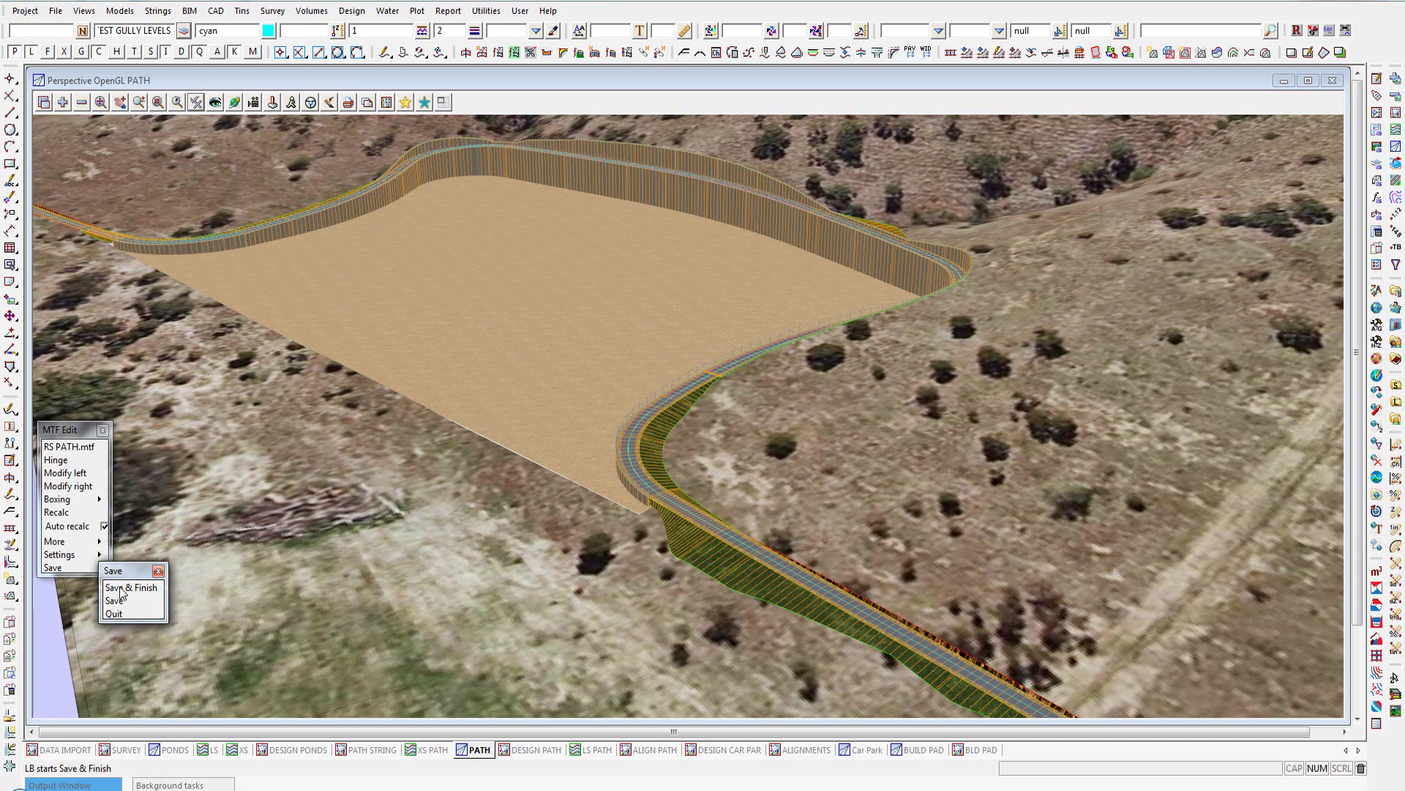
click(123, 588)
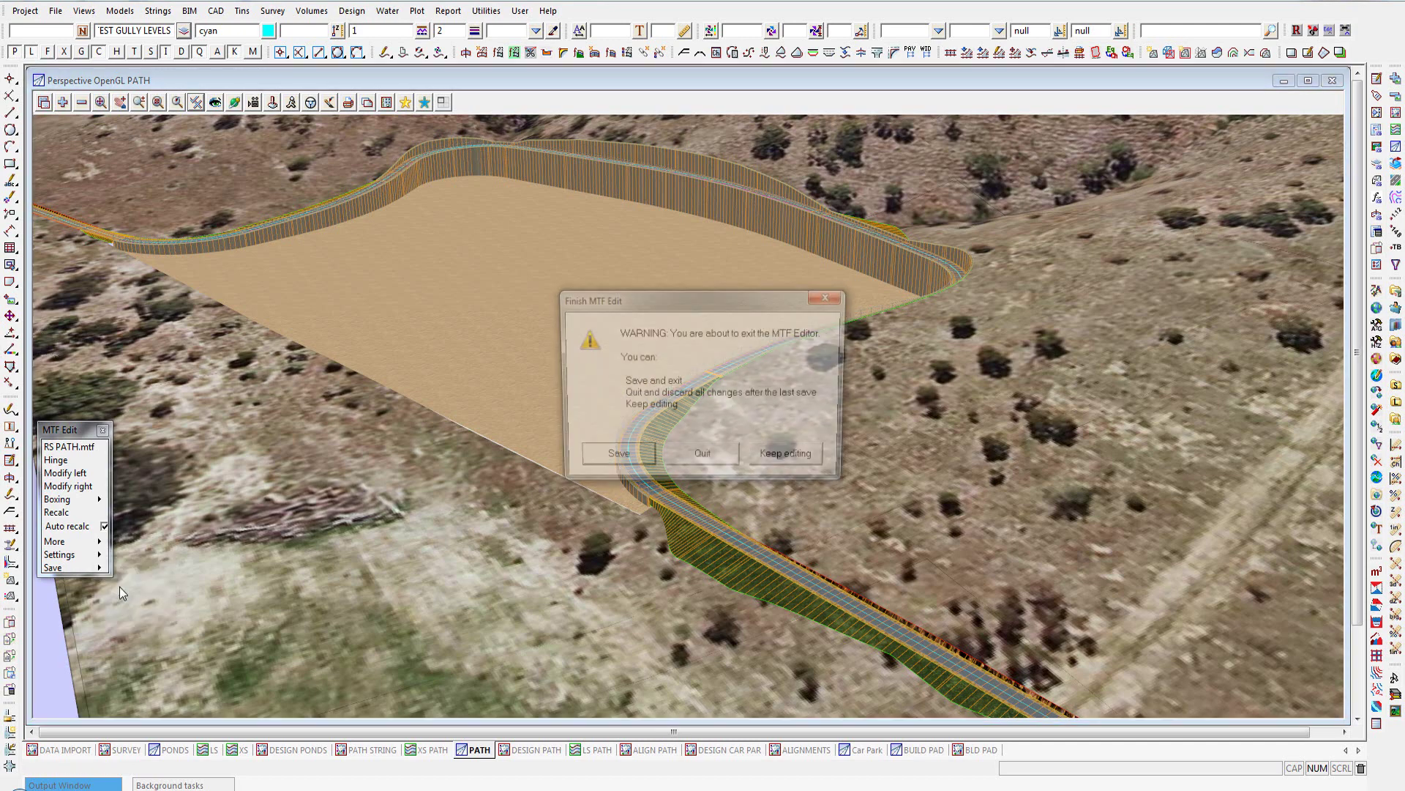
click(614, 459)
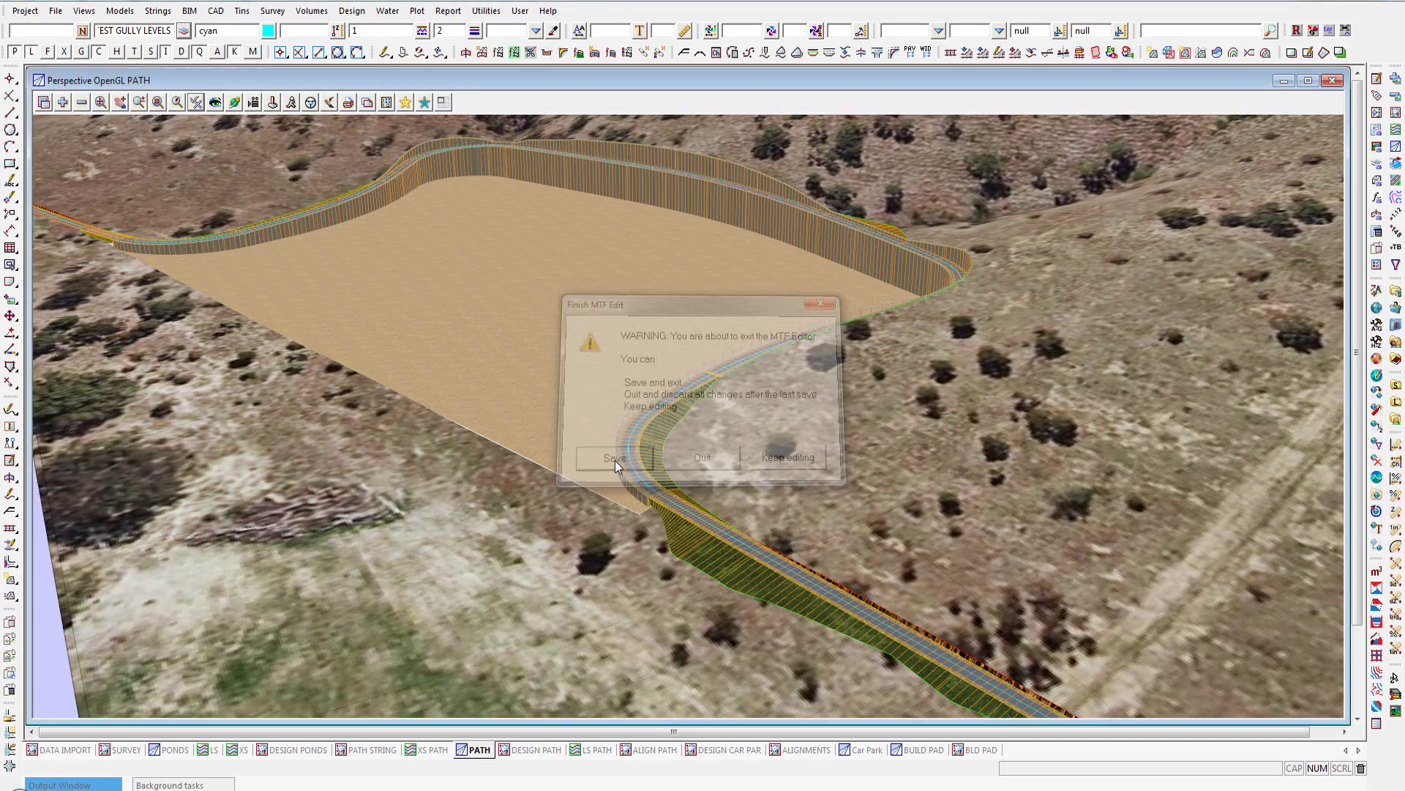
- Set the PATH perspective view to the saved position PATH DETAIL 1.12dvppers to inspect the retaining wall
click(405, 103)
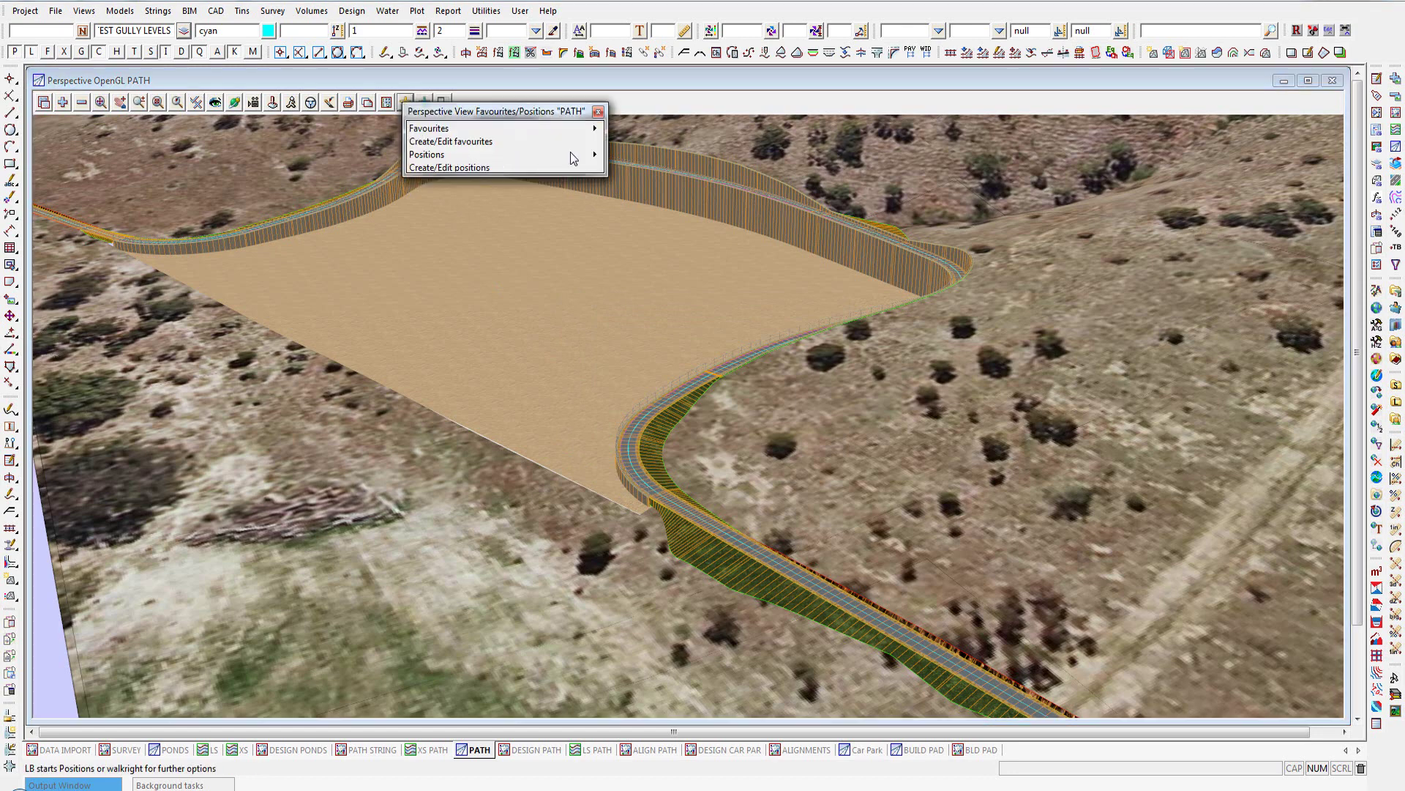
mouse_move(593, 155)
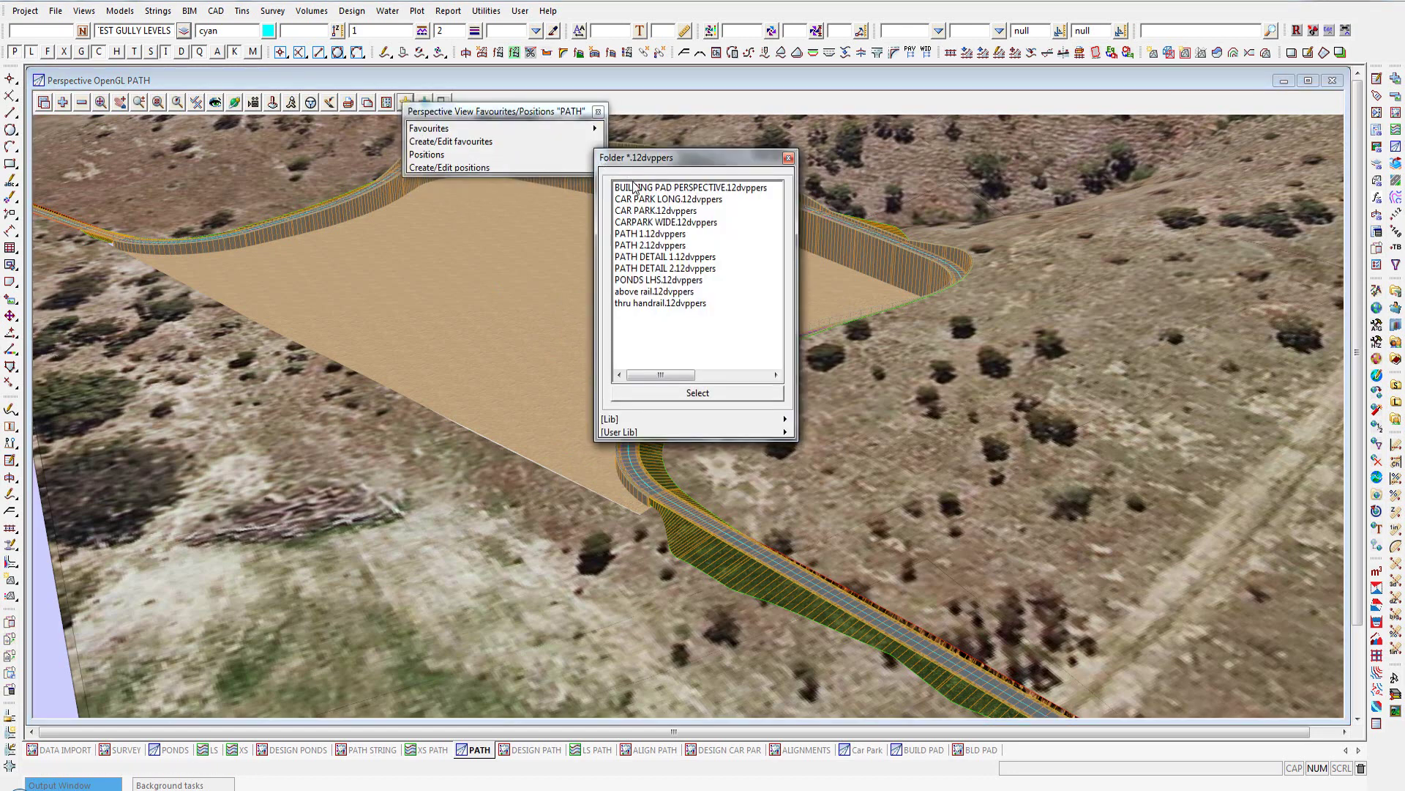
click(645, 257)
click(644, 258)
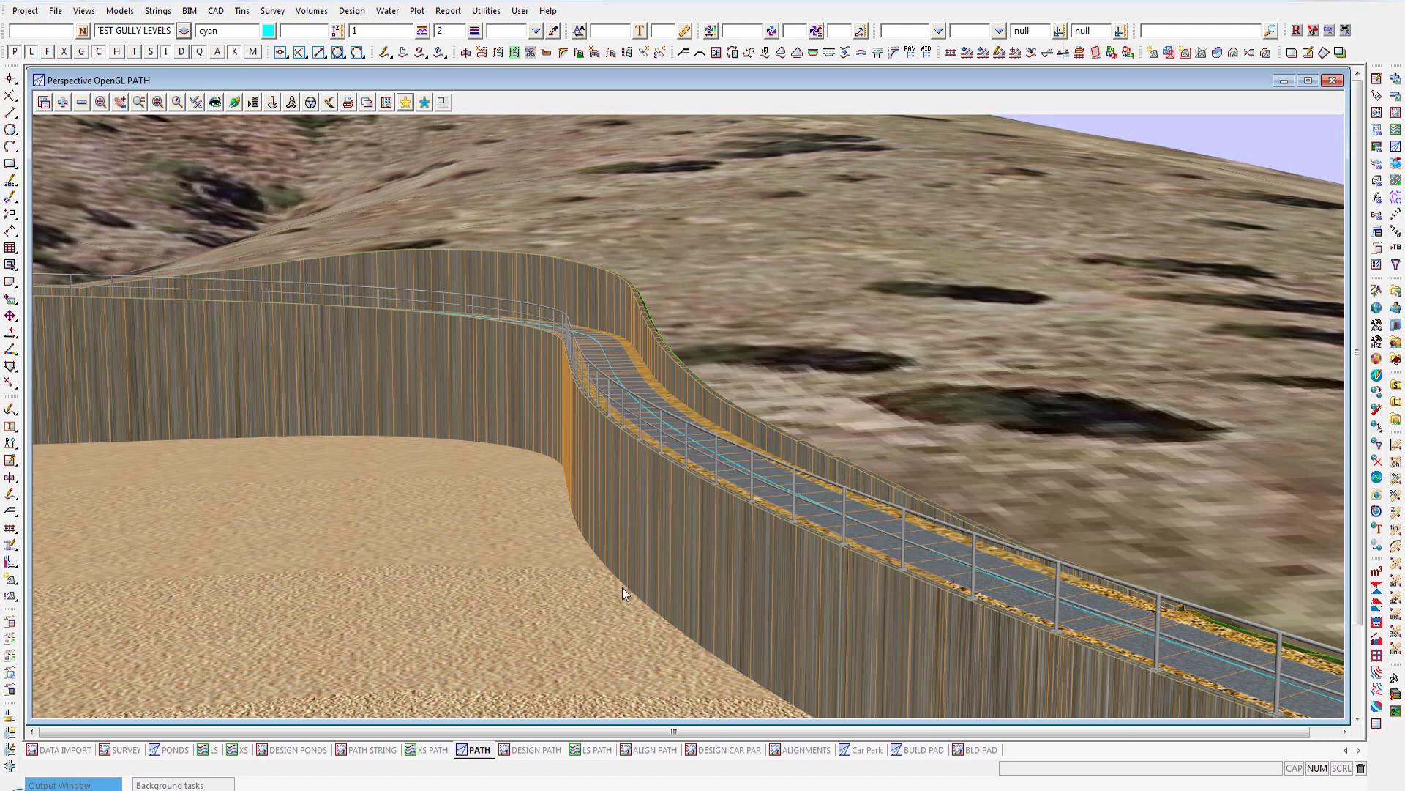
- Set the PATH perspective view to the saved position PATH DETAIL 2.12dvppers
click(404, 102)
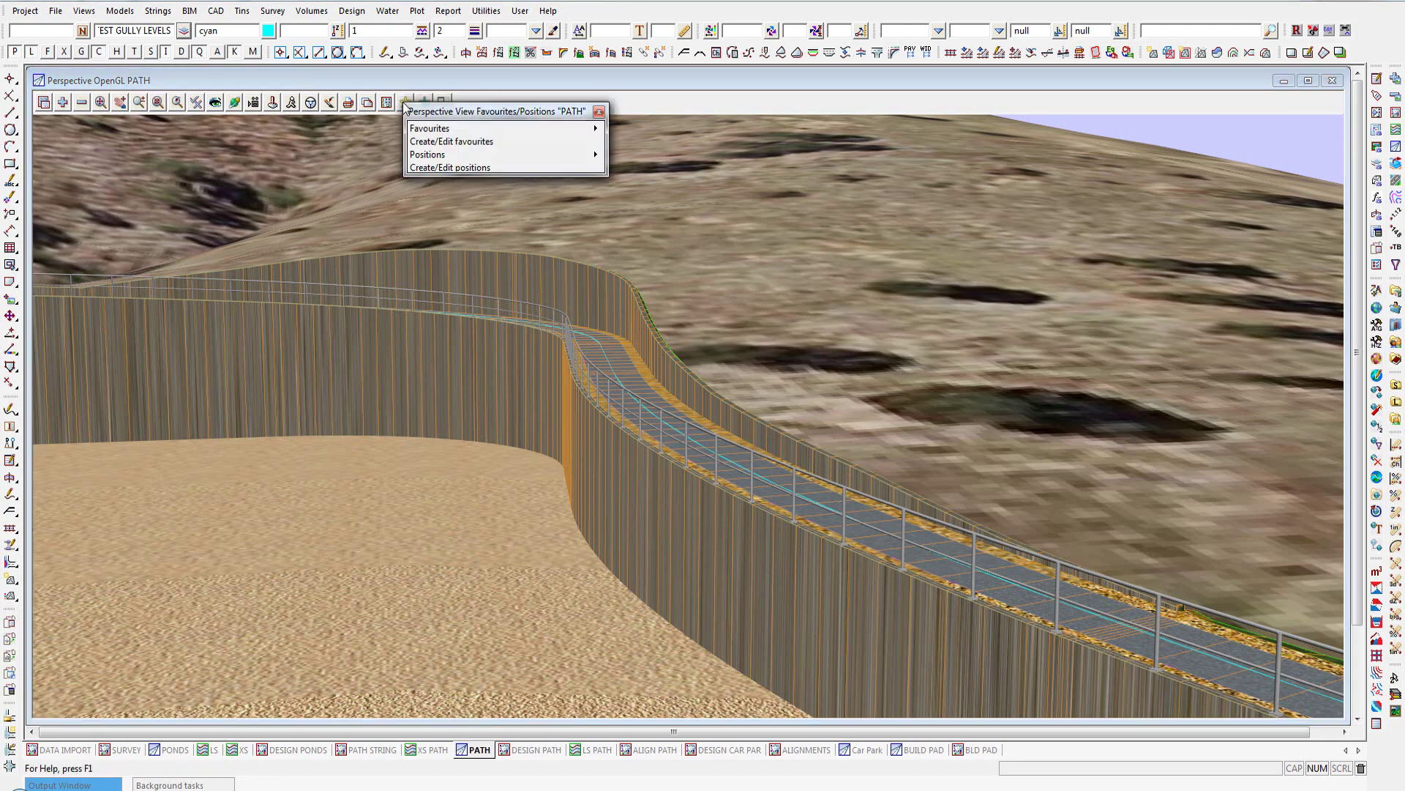
click(590, 155)
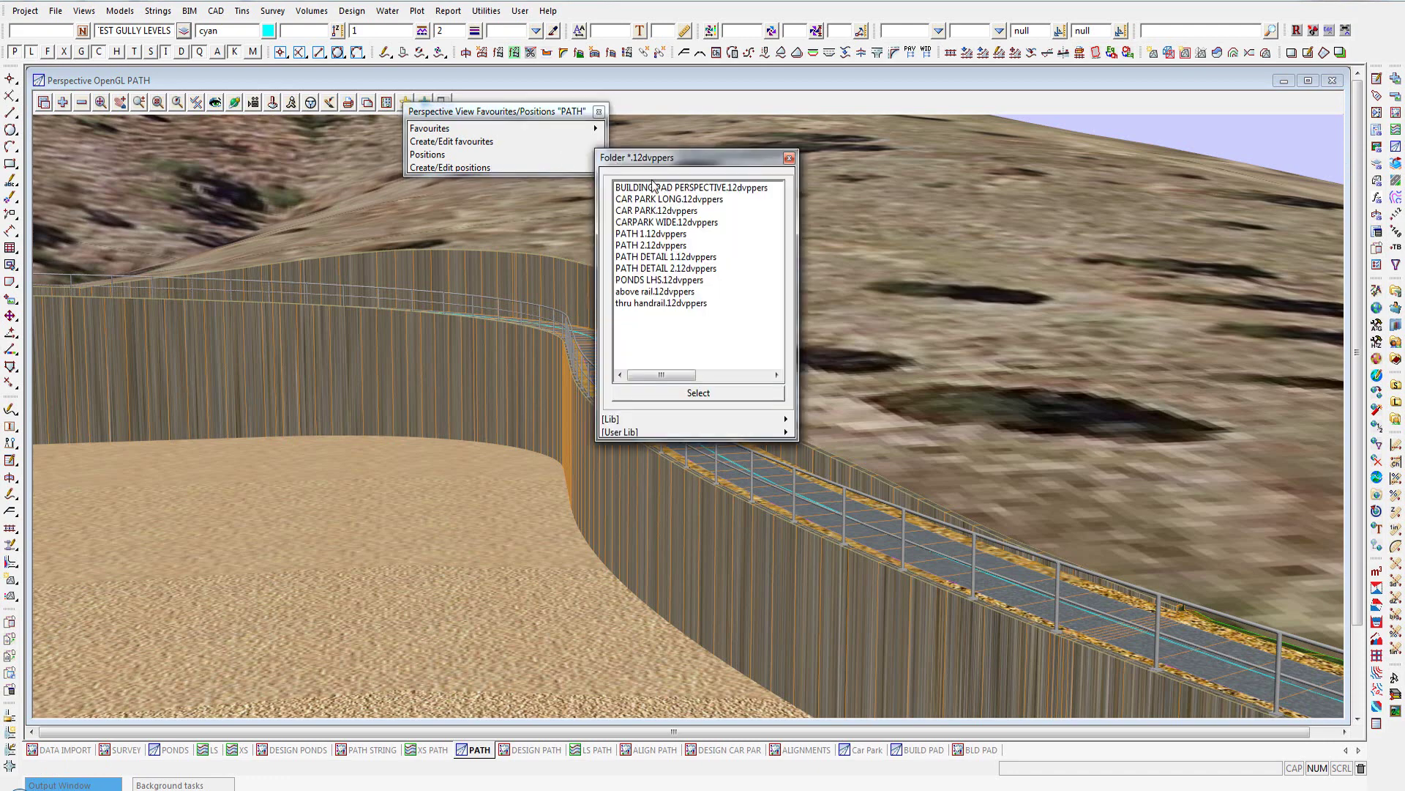
click(664, 269)
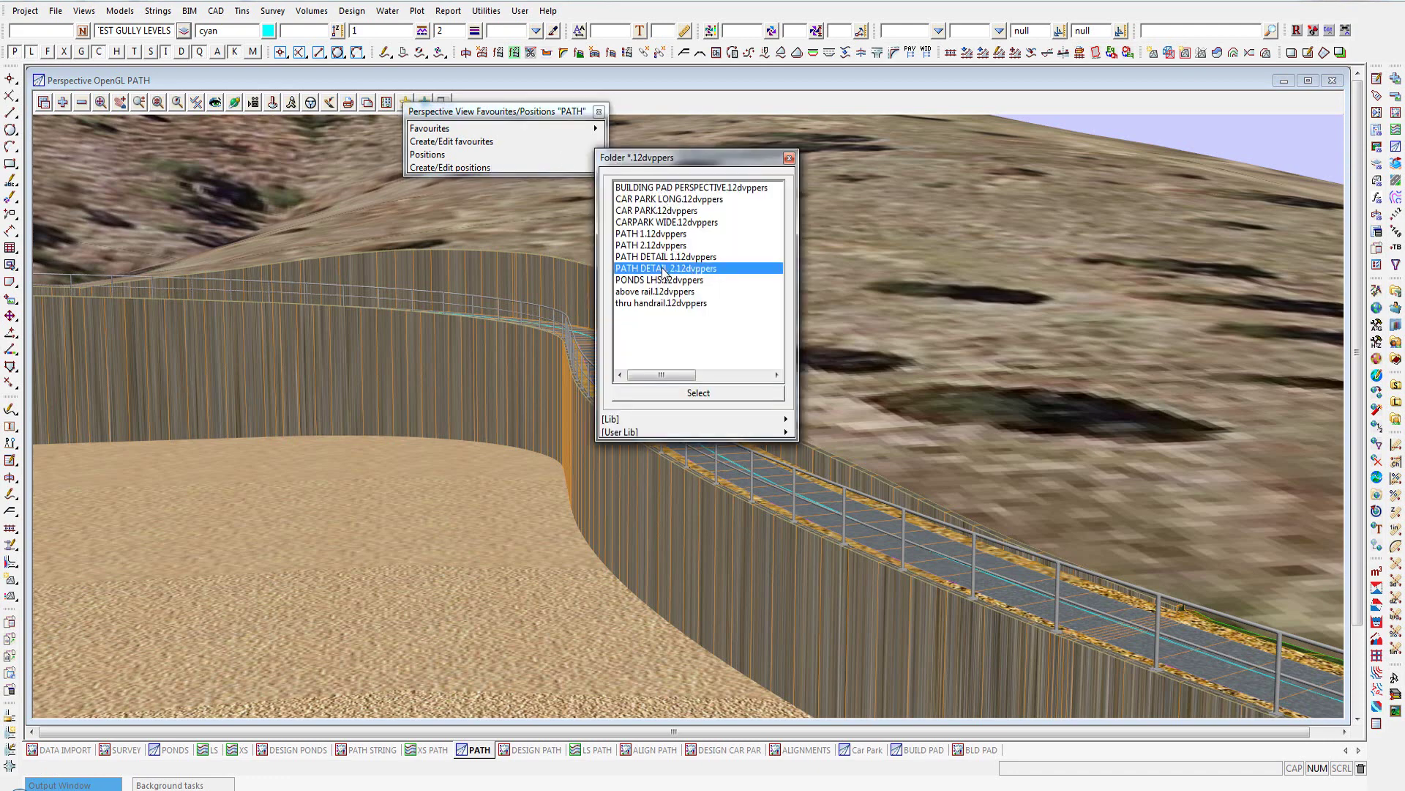
double_click(664, 269)
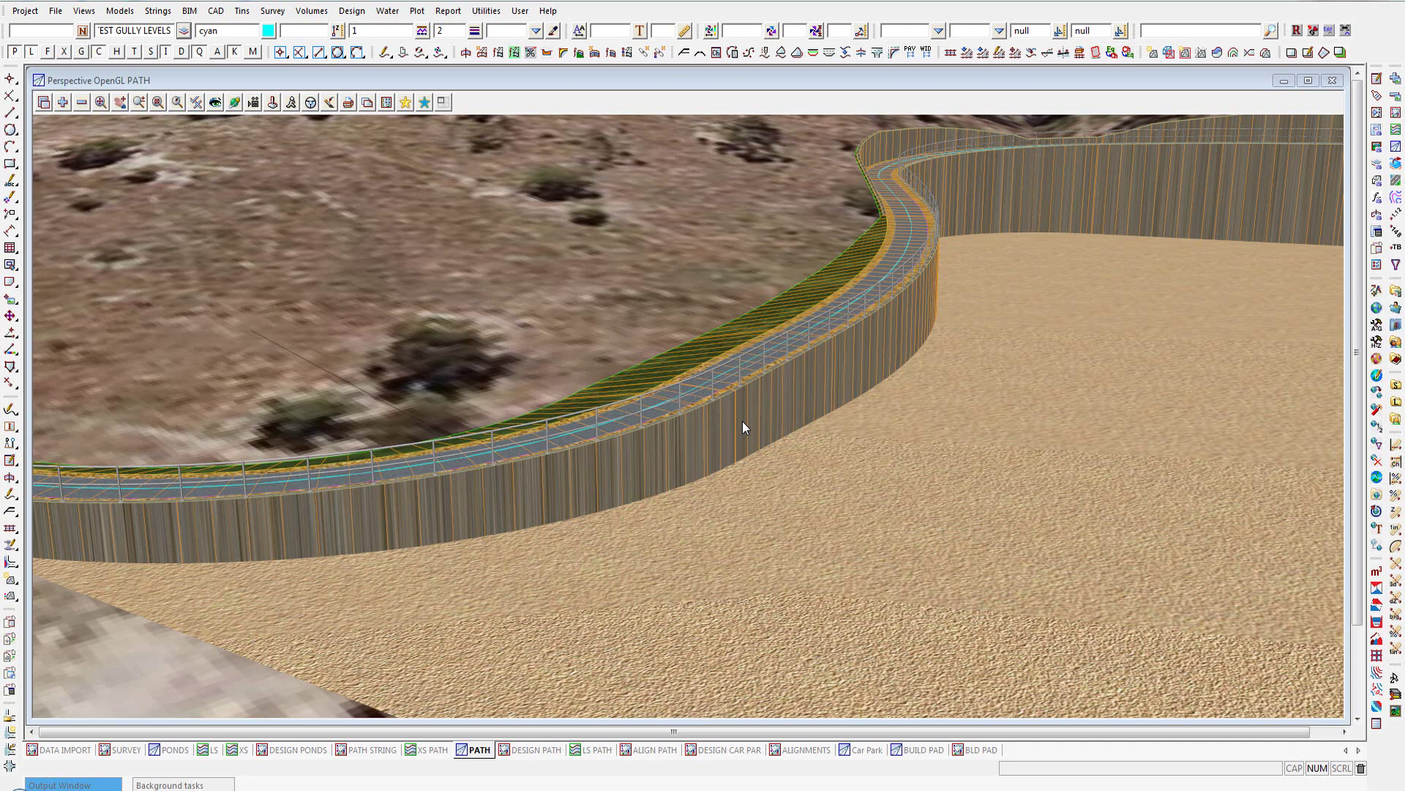
- Examine the retaining wall along the whole path around the pad in the PATH perspective view
click(491, 344)
scroll(492, 344, down, 2)
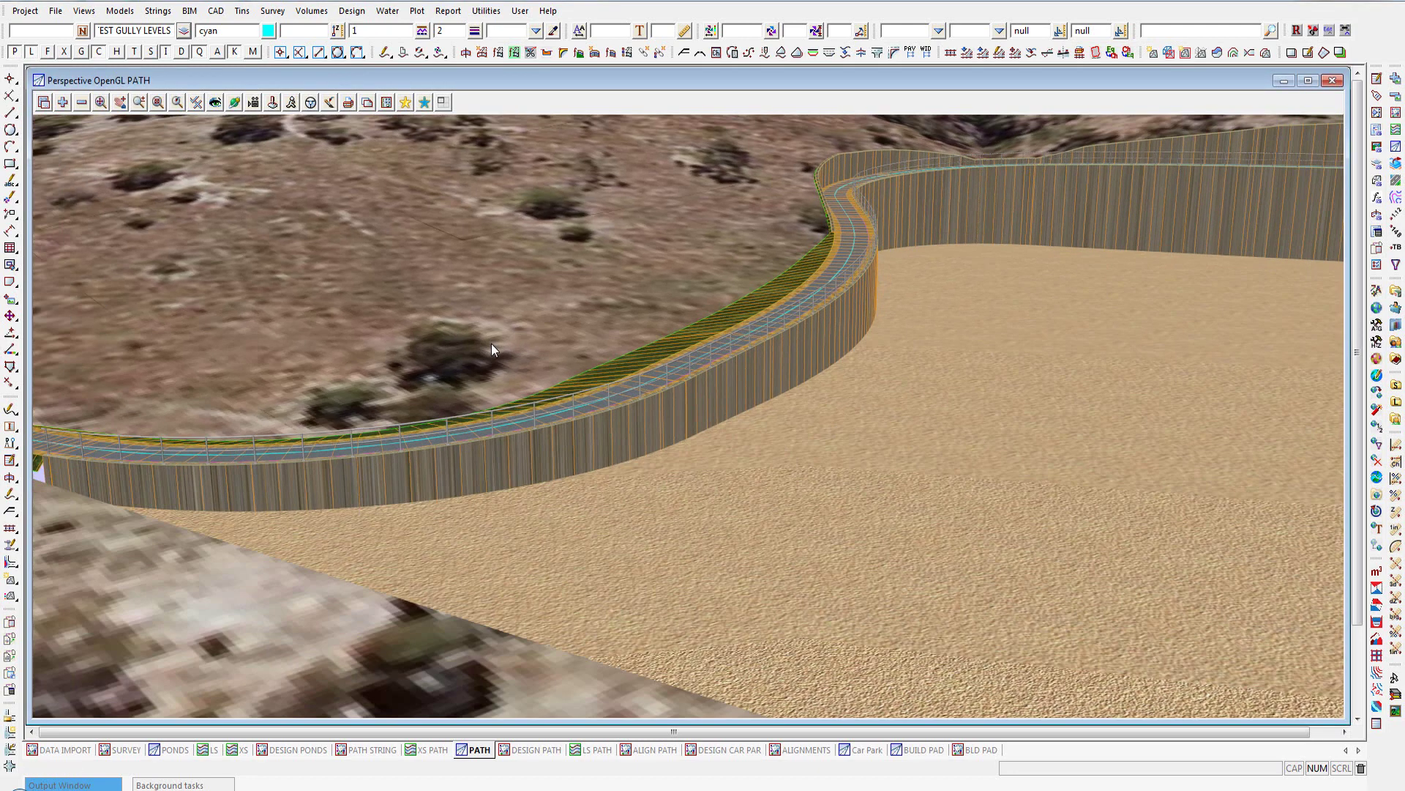
scroll(492, 344, down, 5)
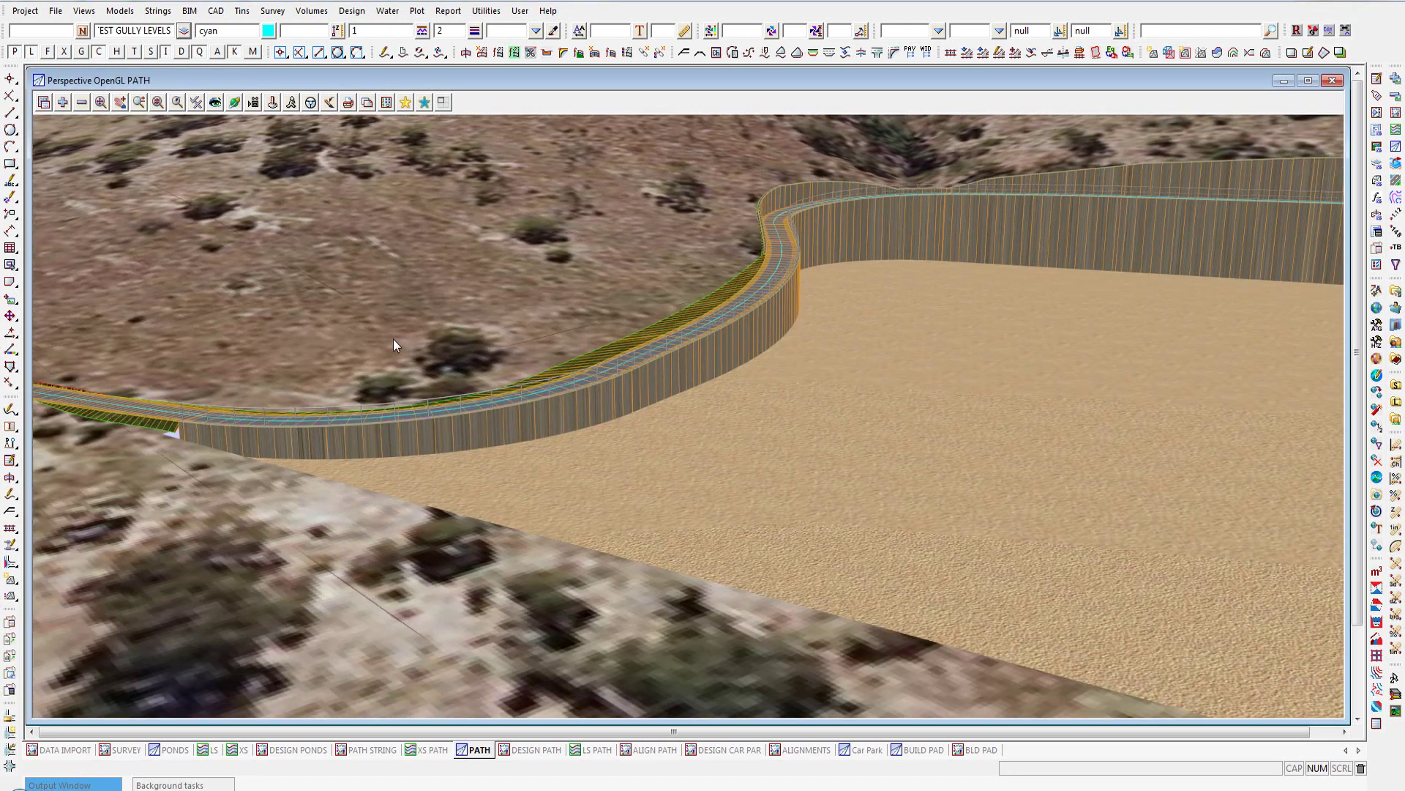
click(327, 329)
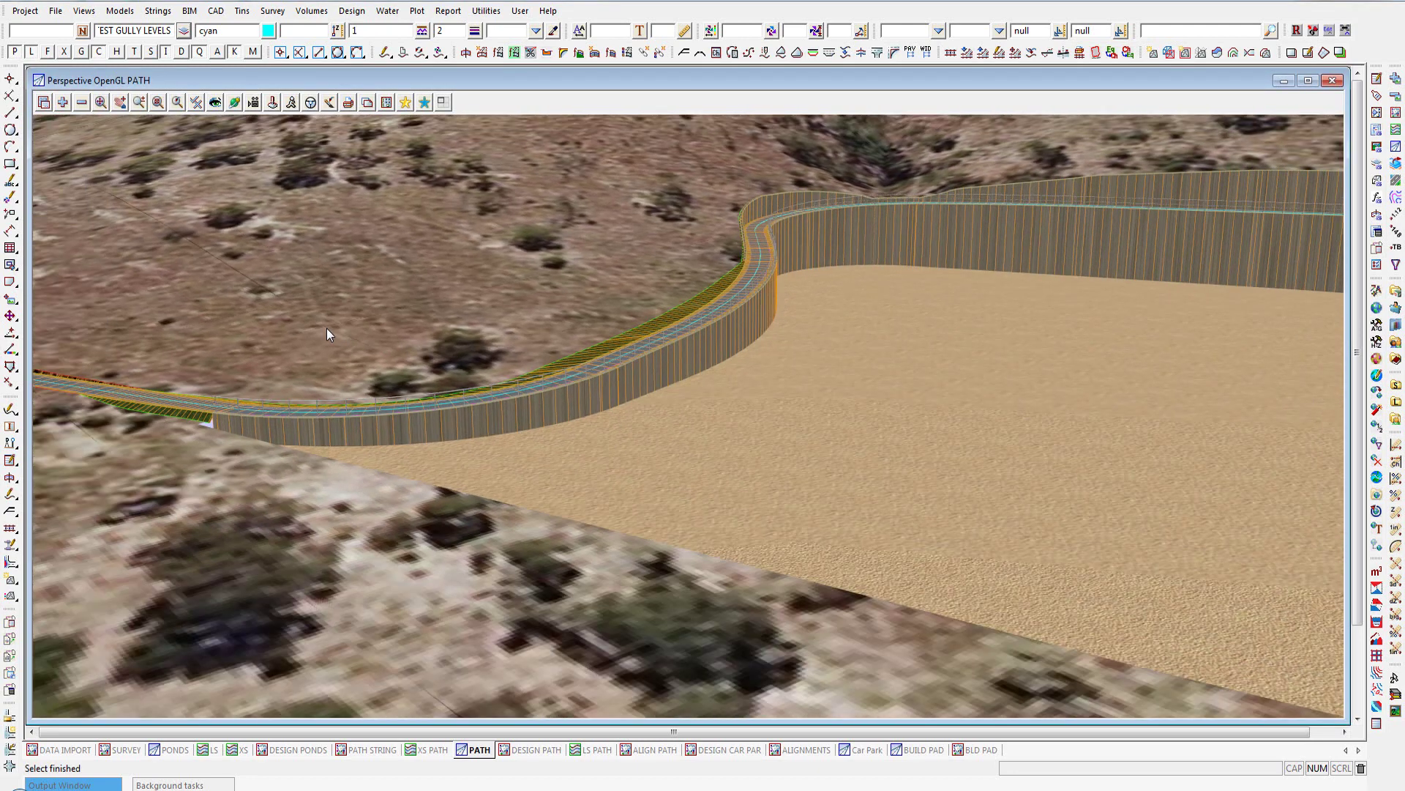
scroll(327, 328, down, 4)
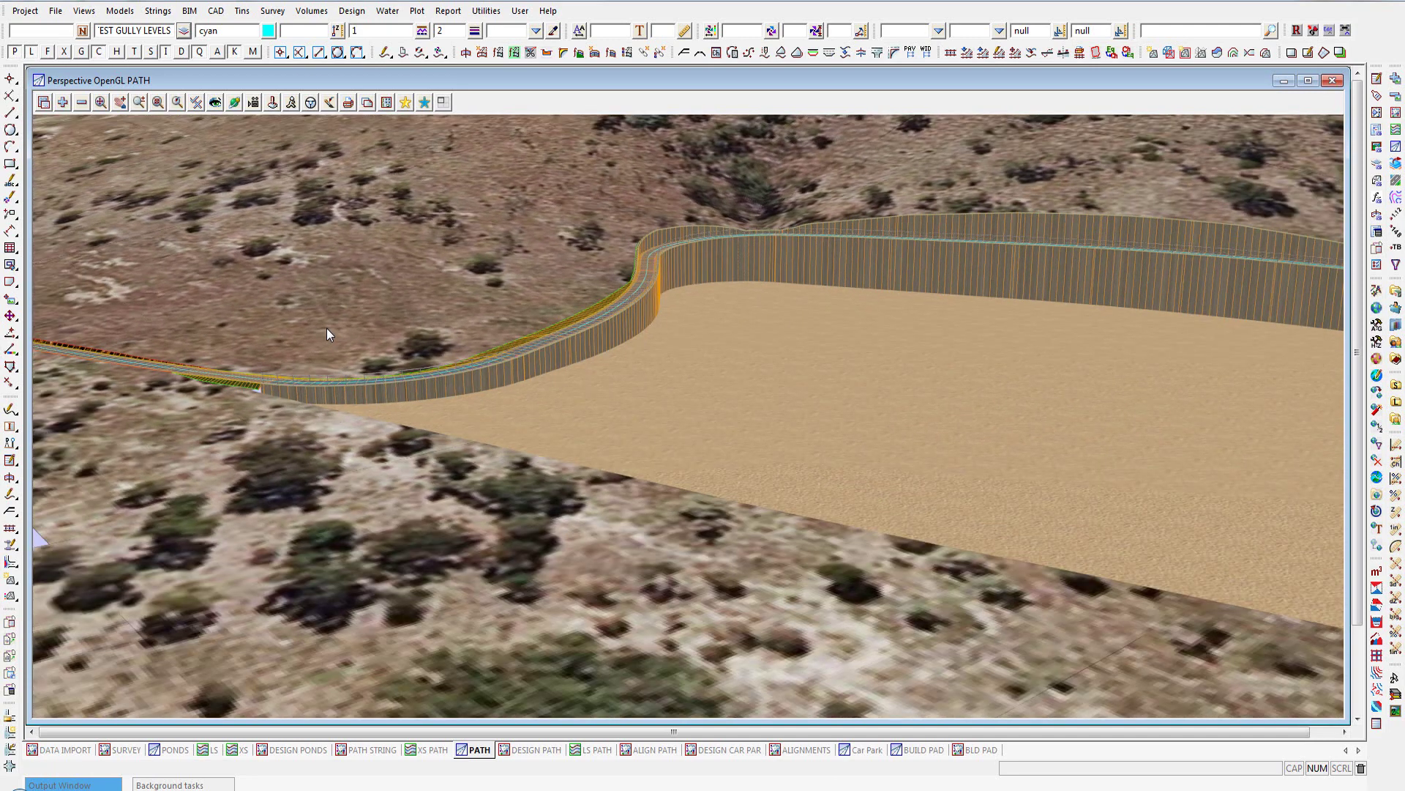
scroll(326, 334, down, 1)
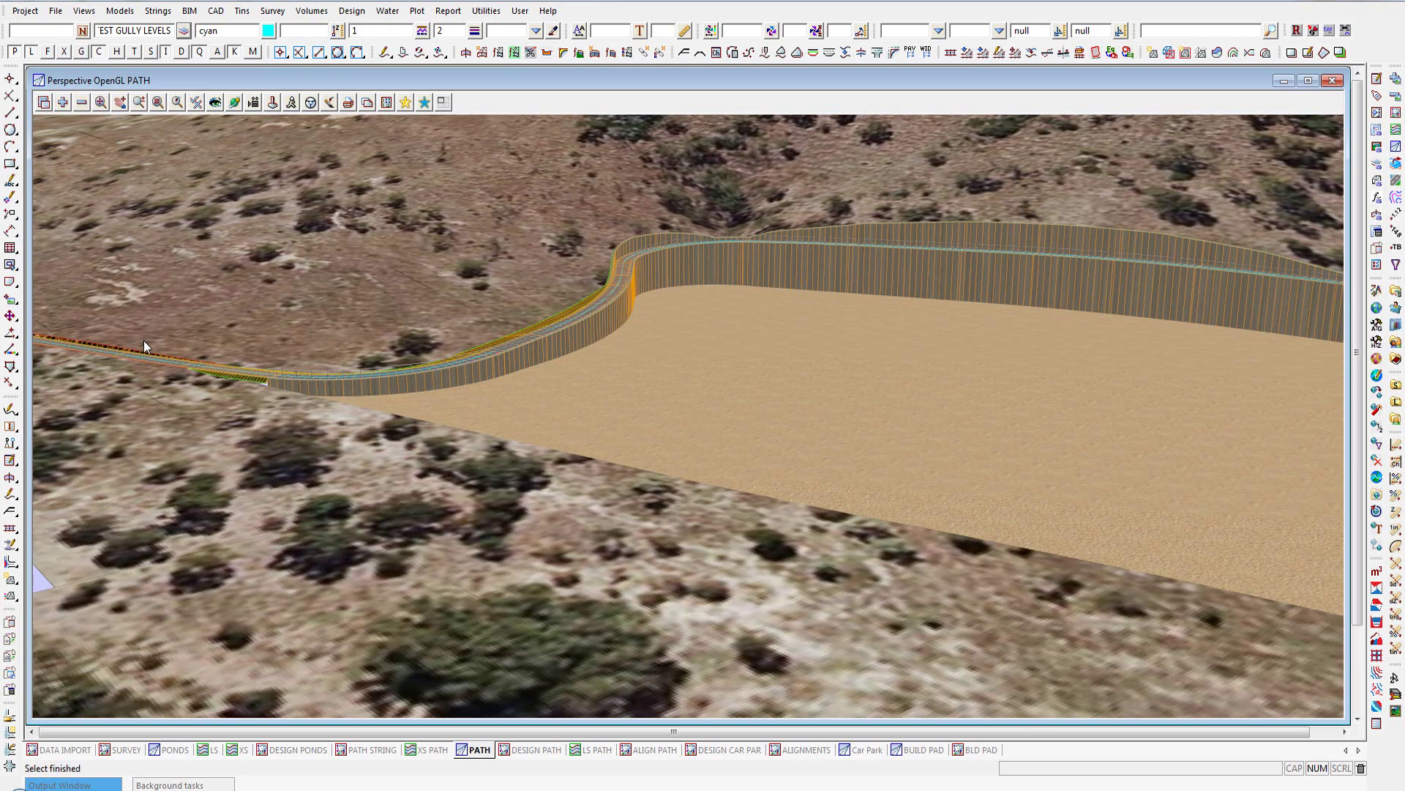
scroll(144, 340, down, 3)
scroll(144, 341, down, 2)
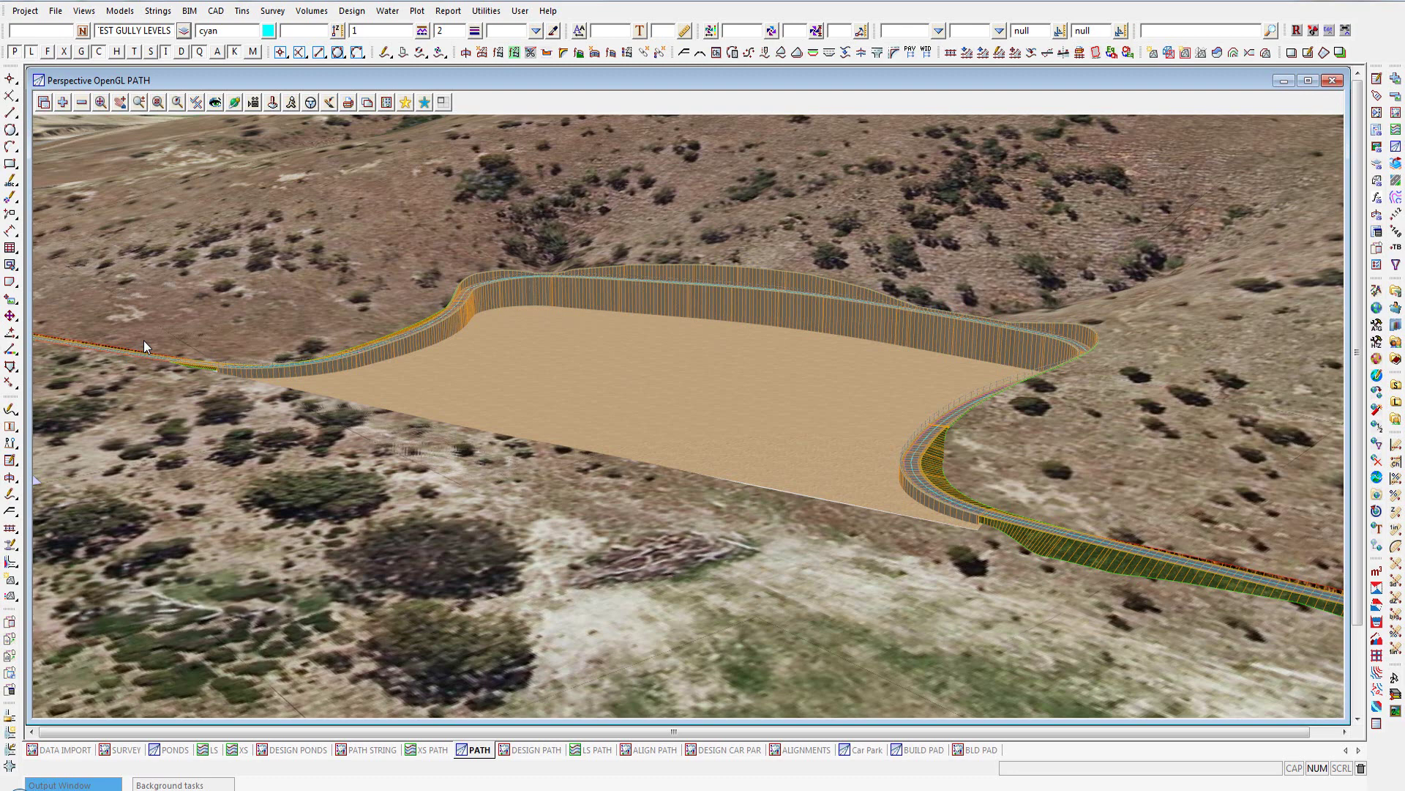
- Open the Dynamic Pad / Pond Interface and show the DESIGN PONDS plan view at full size with the dialog clear of the ponds
click(1325, 56)
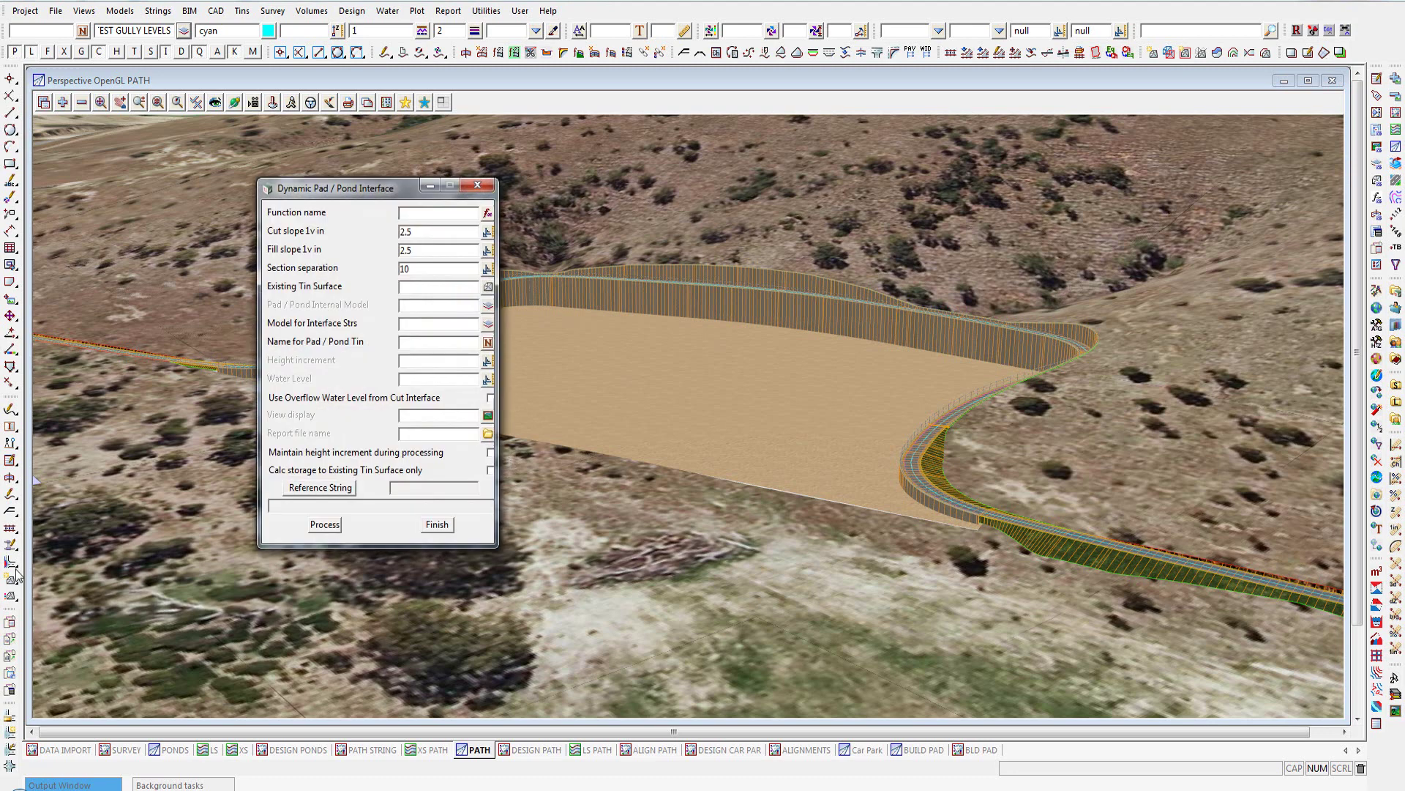
click(297, 749)
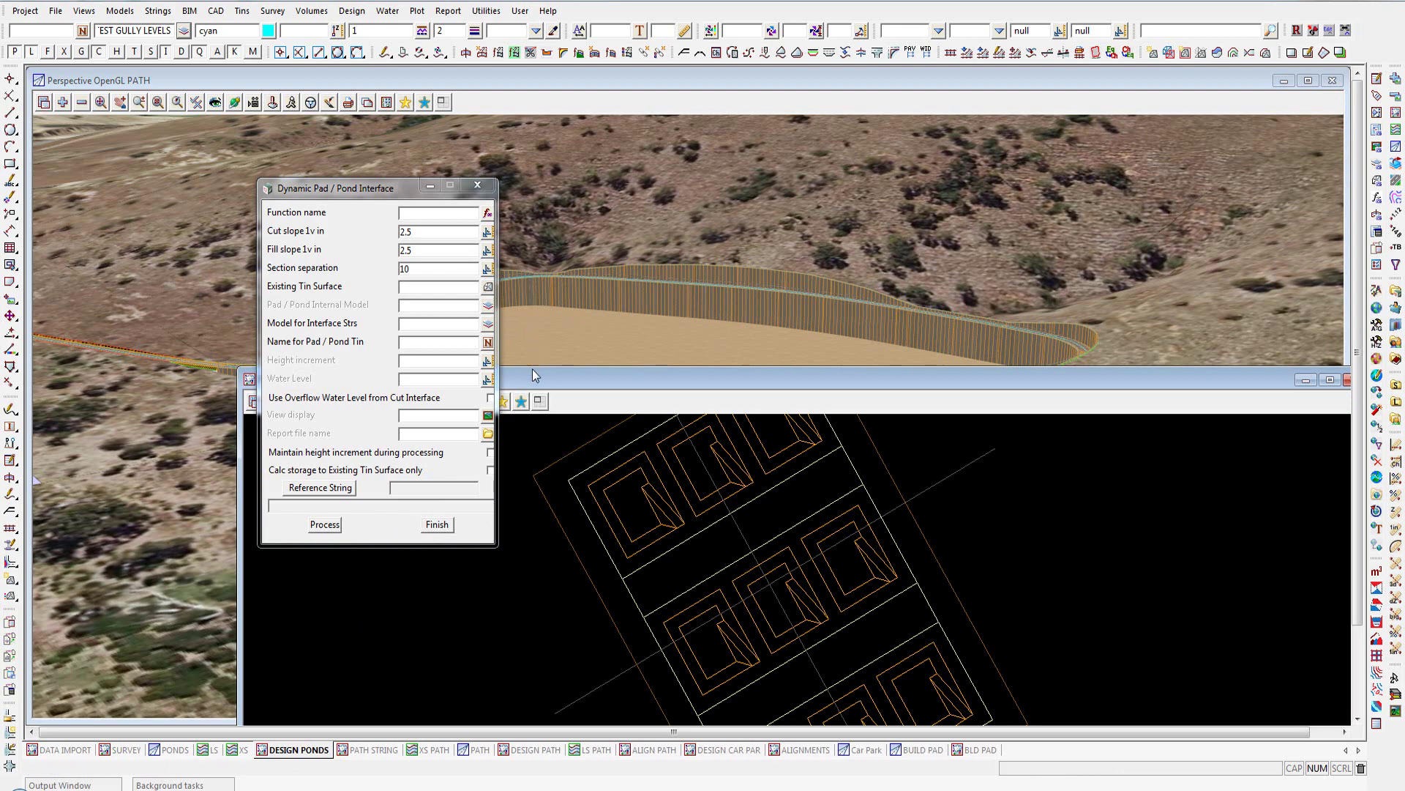
click(539, 403)
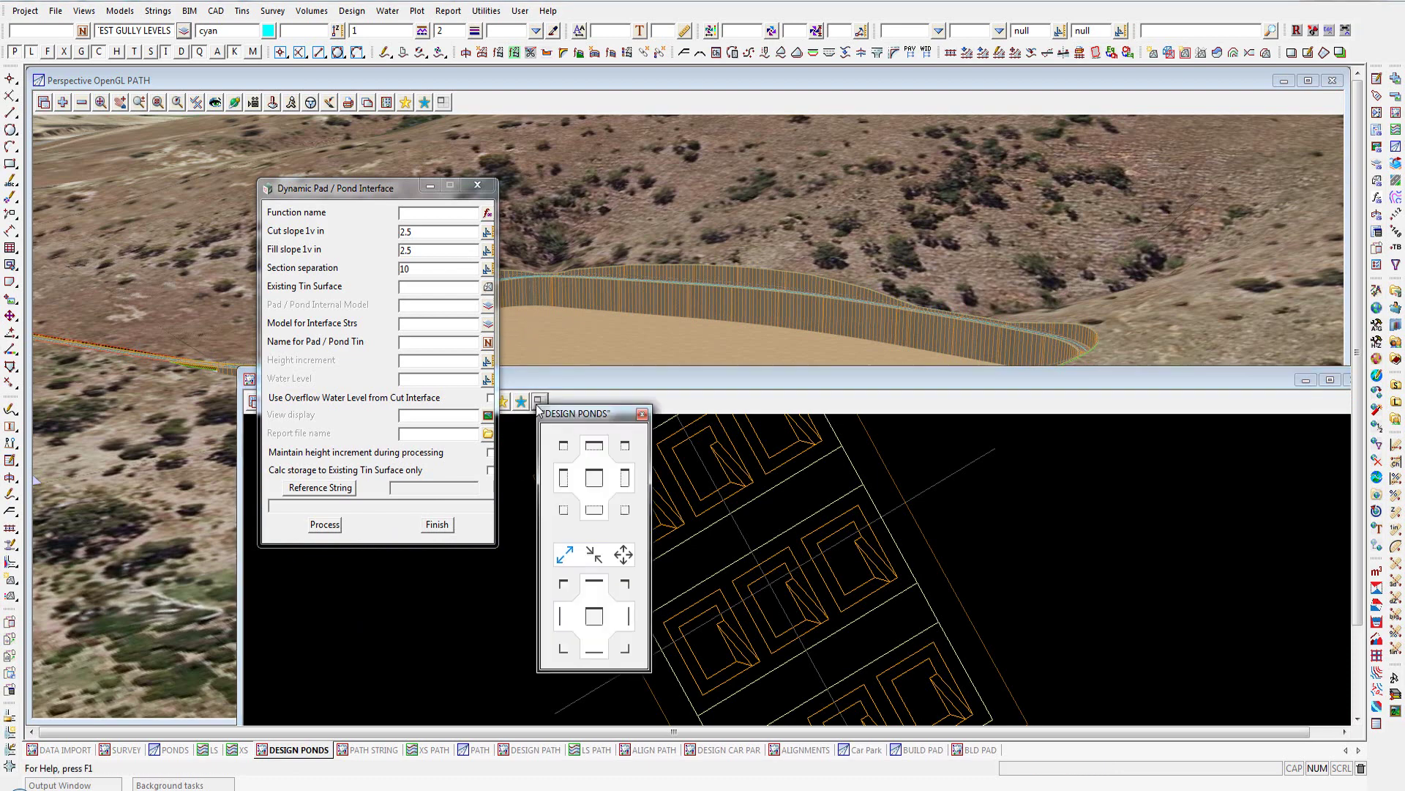
click(595, 480)
drag(337, 187, 164, 214)
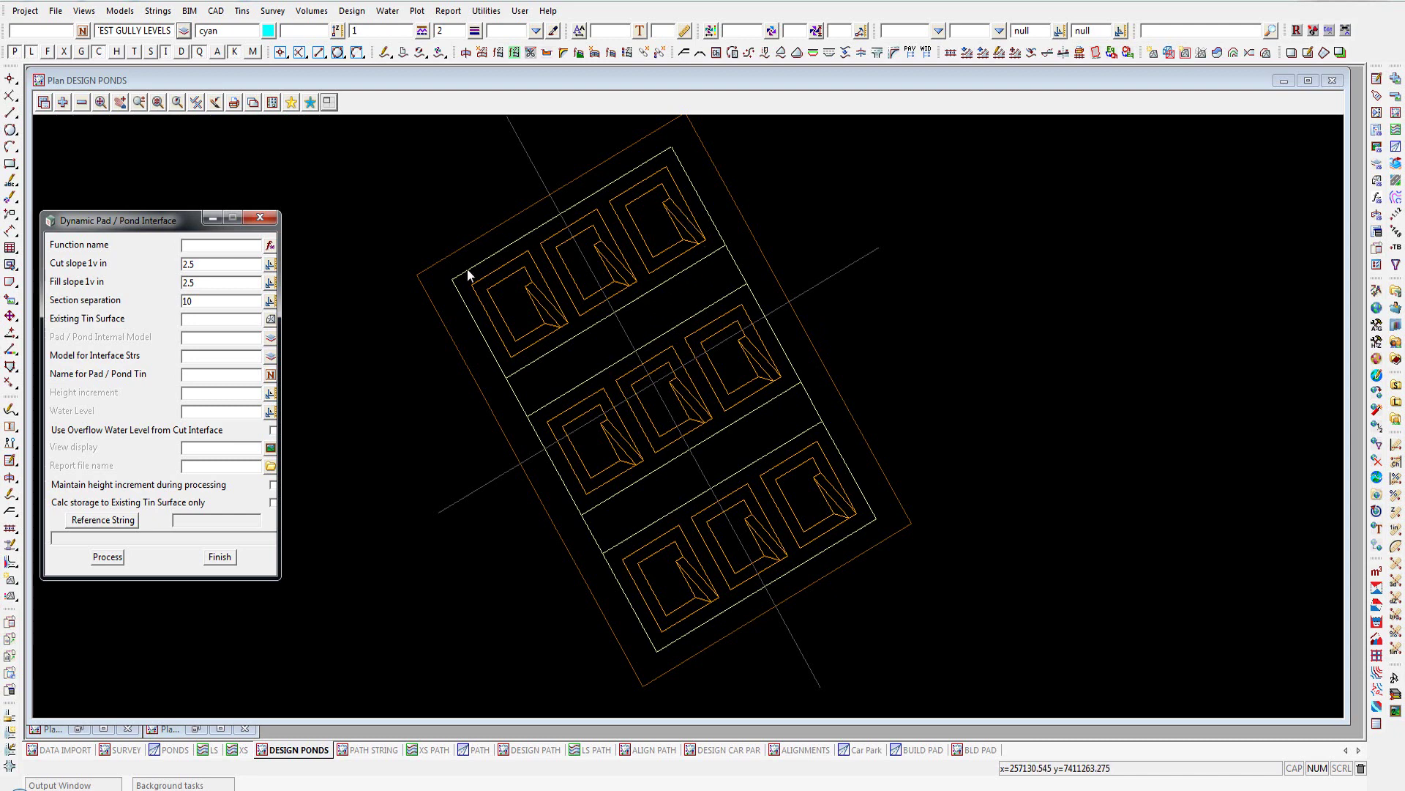
- Bring up the PONDS perspective view at full size and move the Dynamic Pad / Pond Interface dialog off the upper pond strings
click(176, 749)
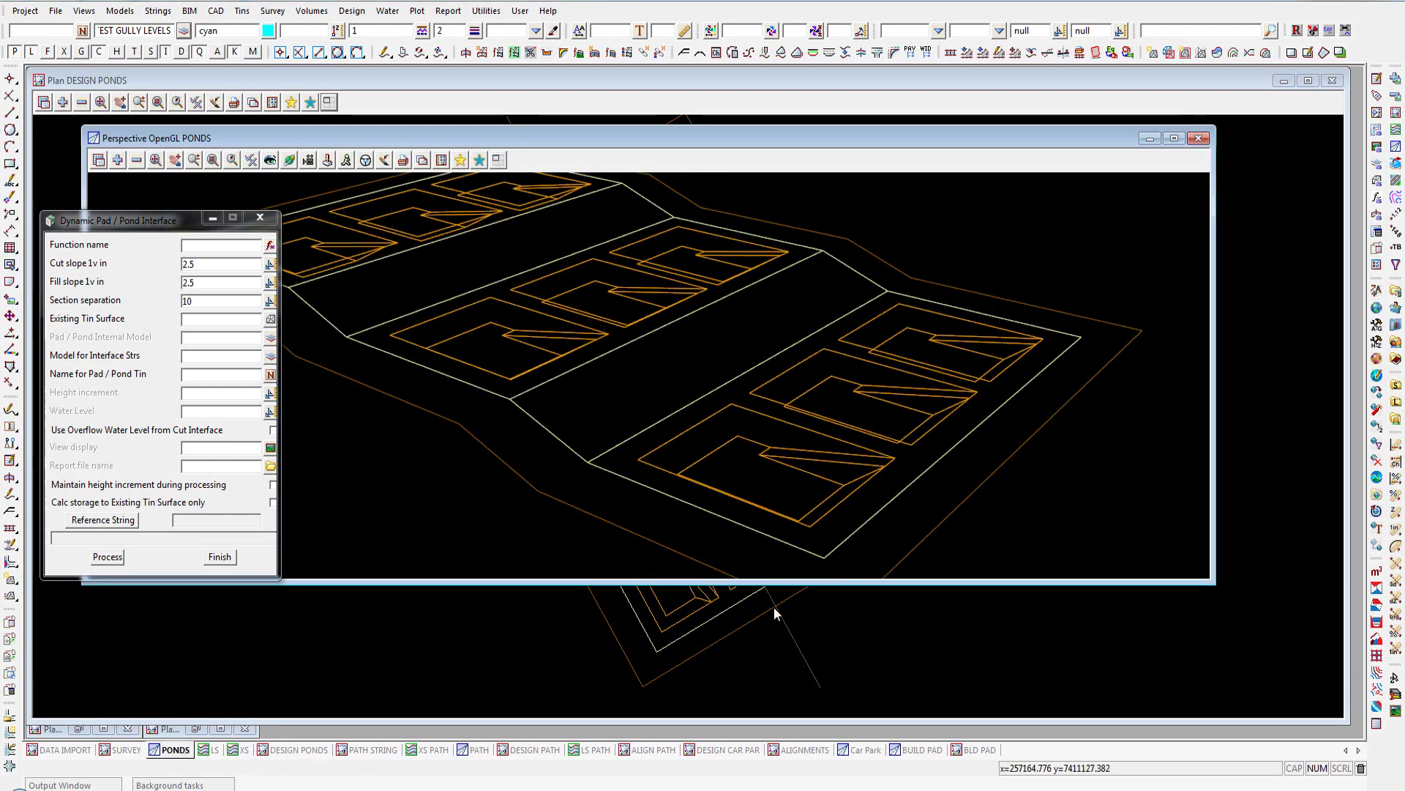
click(498, 160)
click(555, 234)
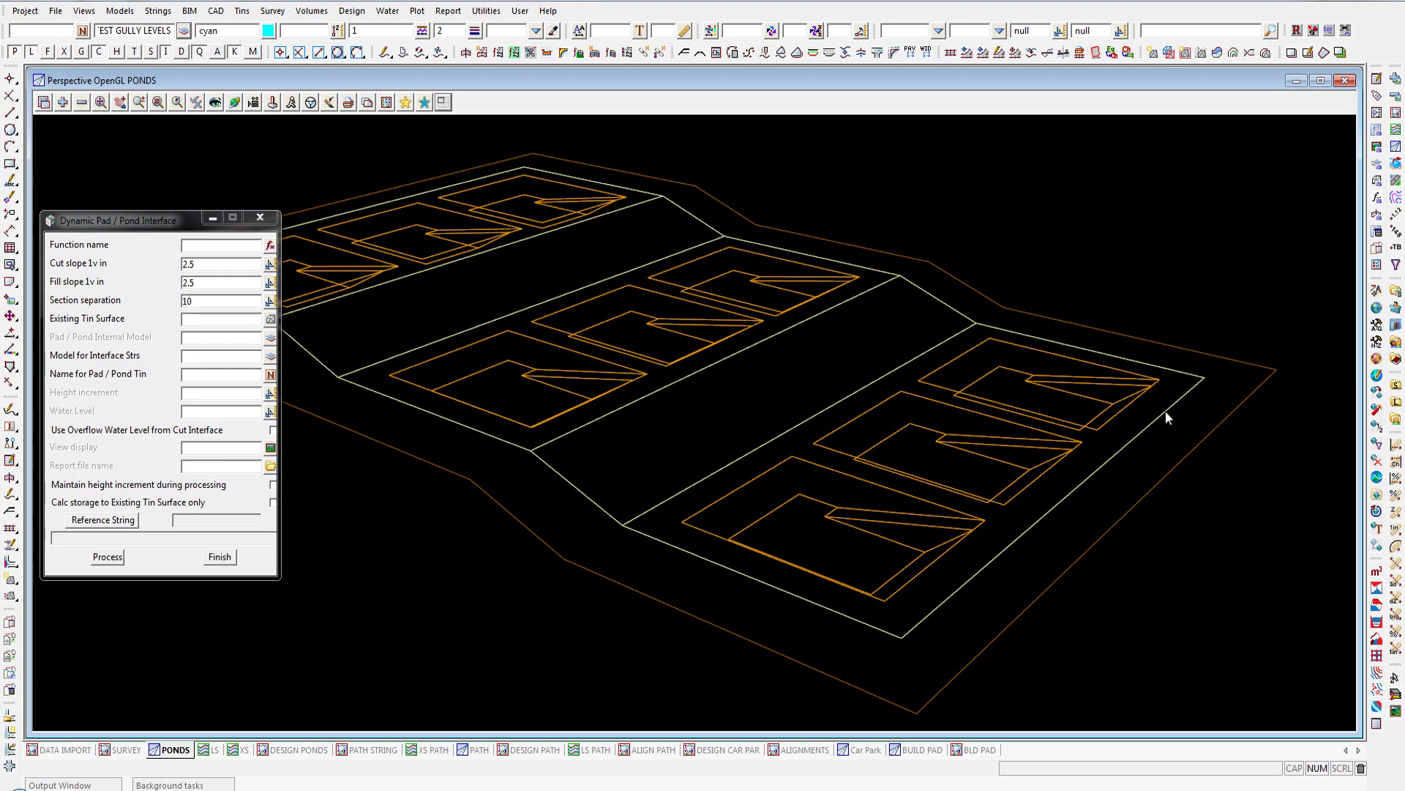
click(377, 750)
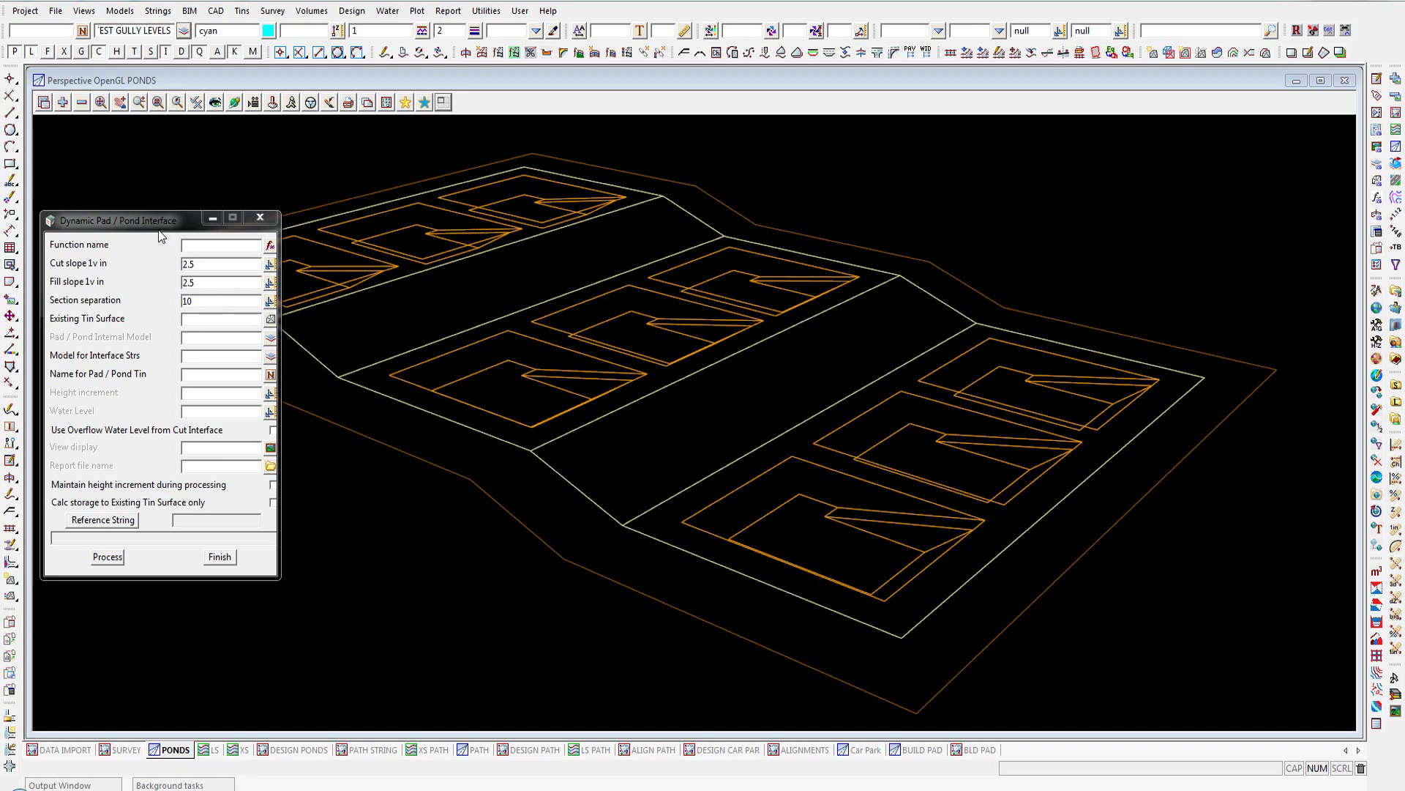
drag(156, 222, 159, 337)
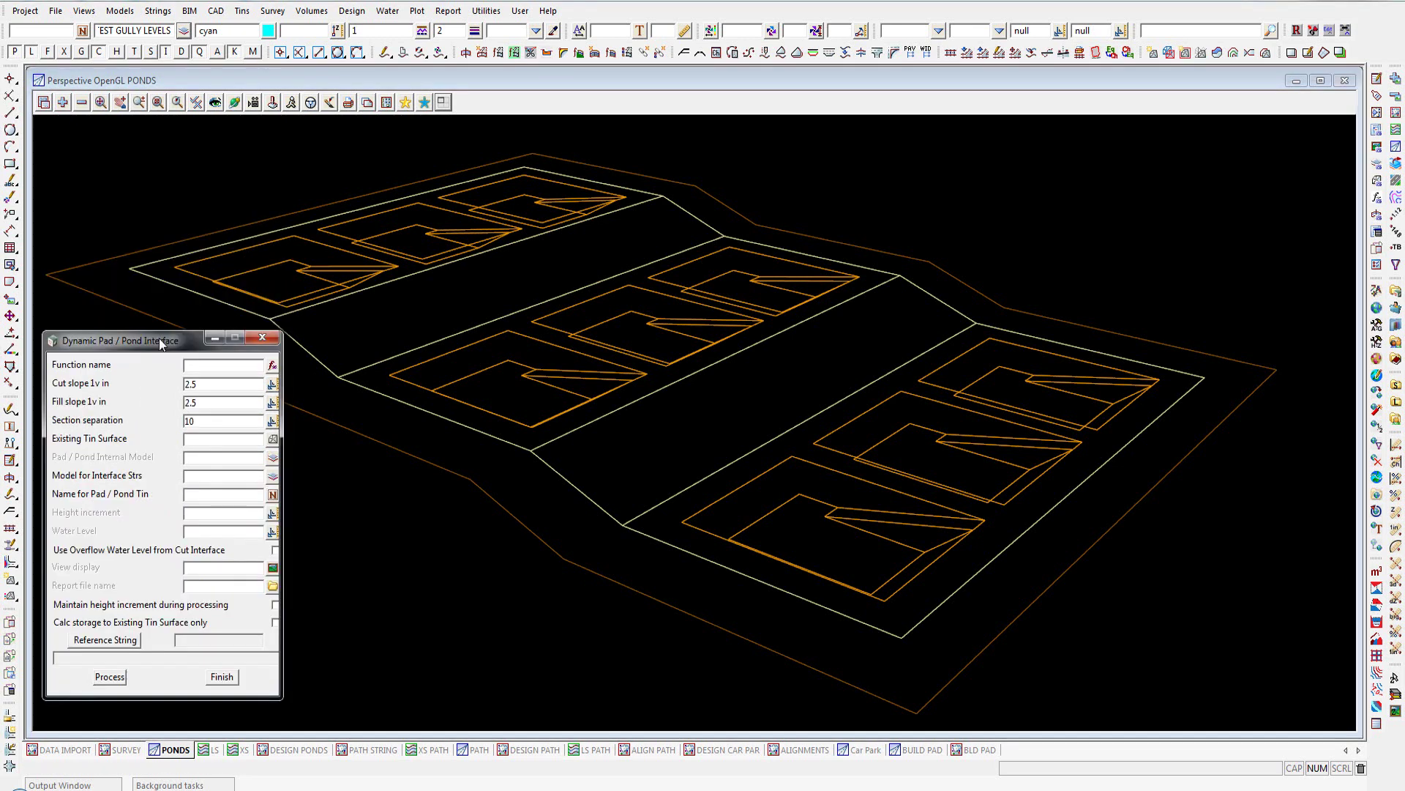
- Load the PONDS INTERFACE function, set its view display to PONDS, and name the report file pond vols
click(272, 365)
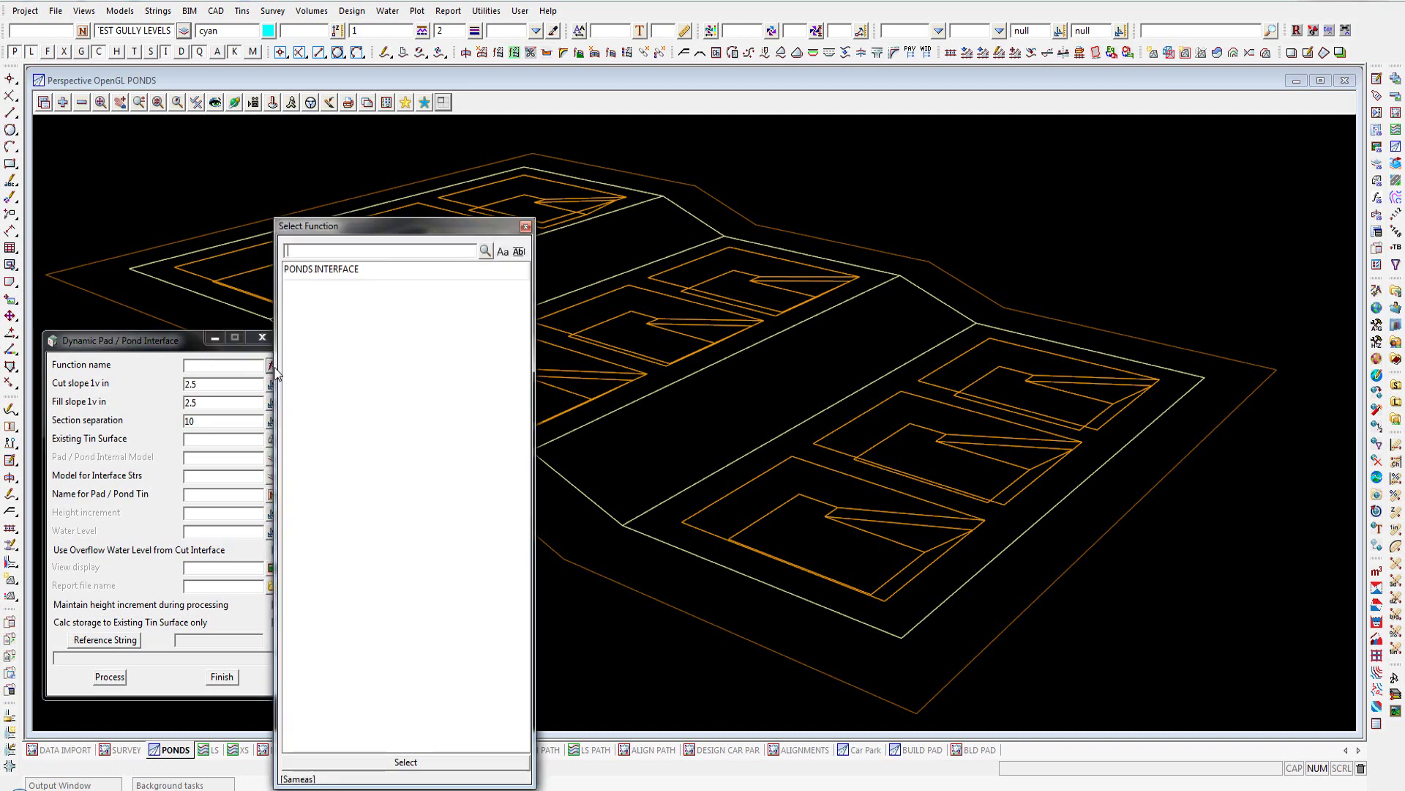
double_click(301, 270)
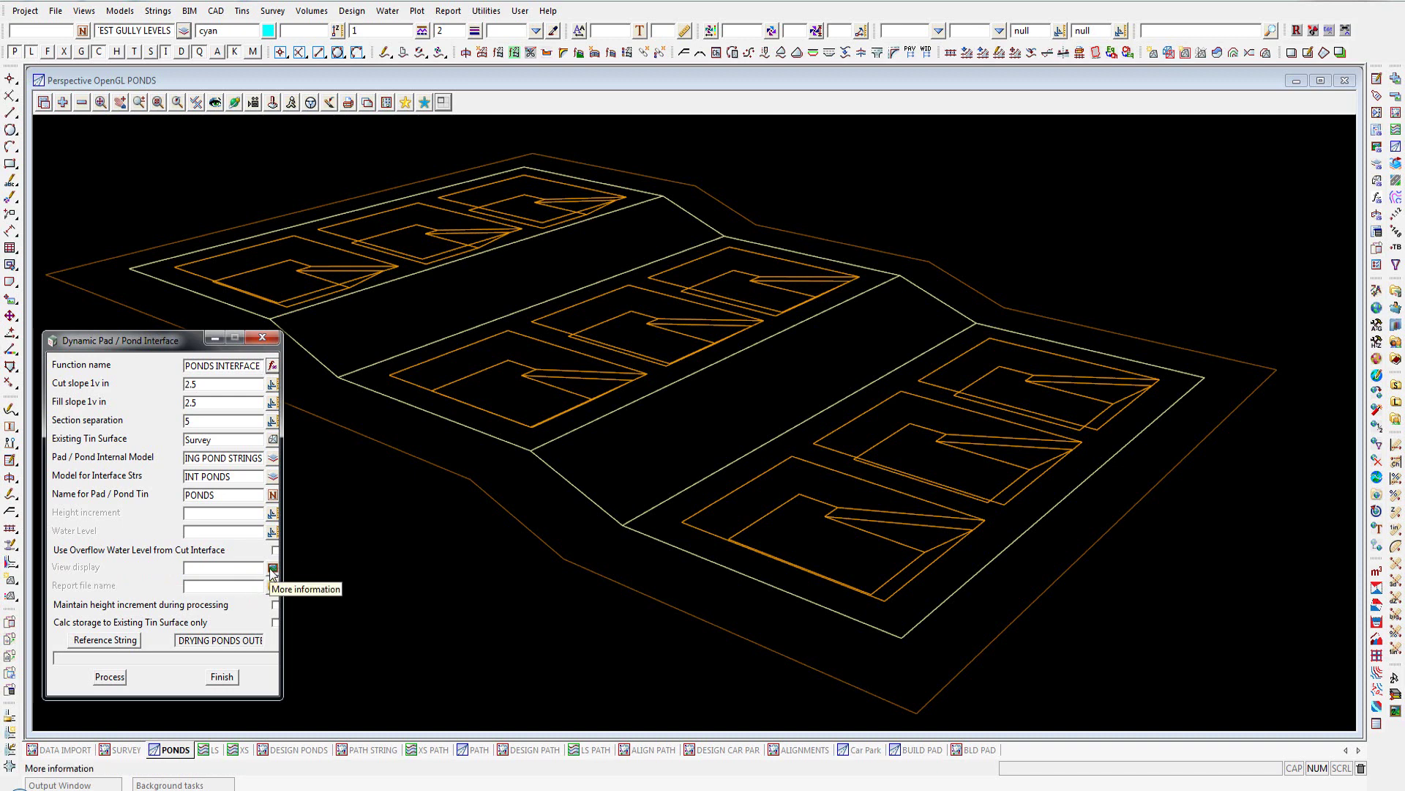
click(271, 570)
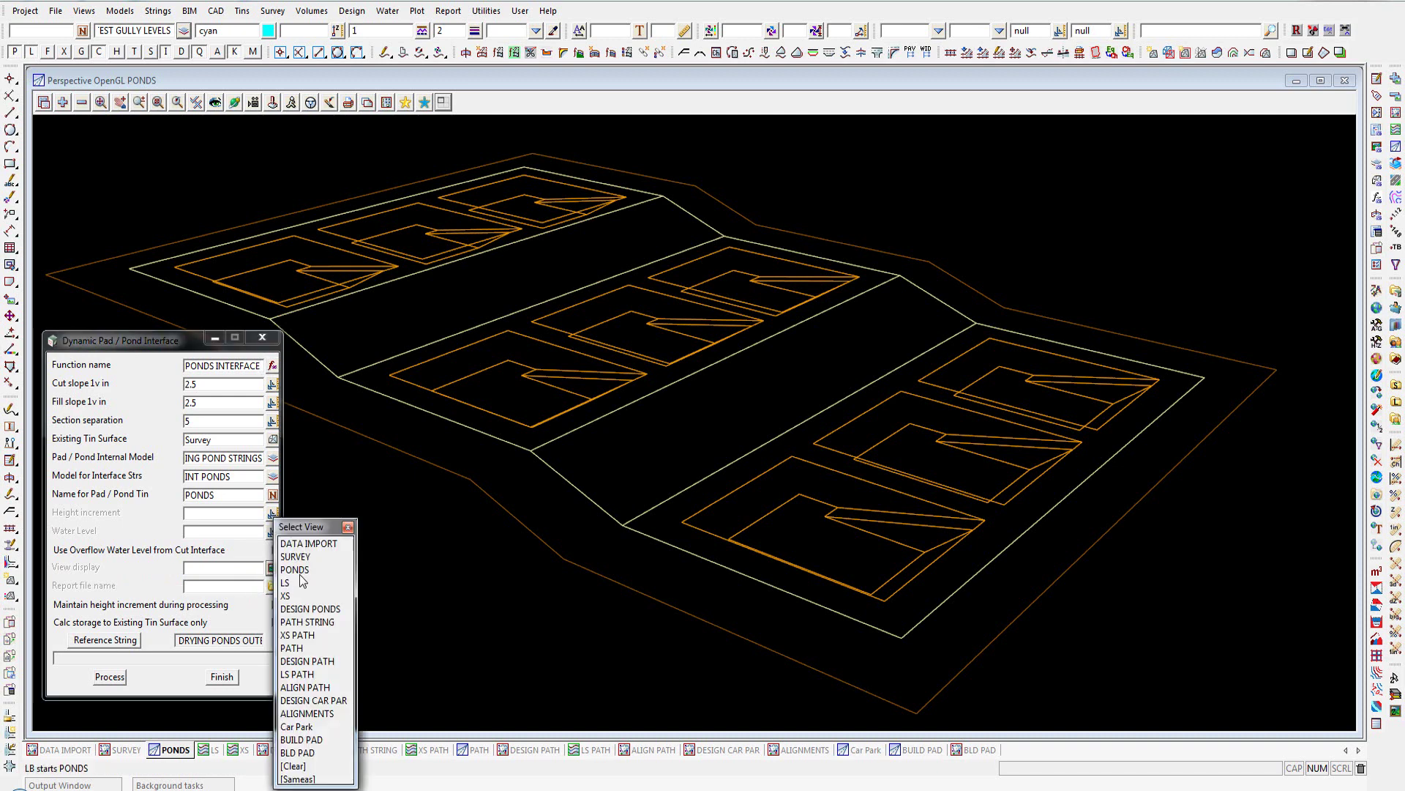
click(300, 570)
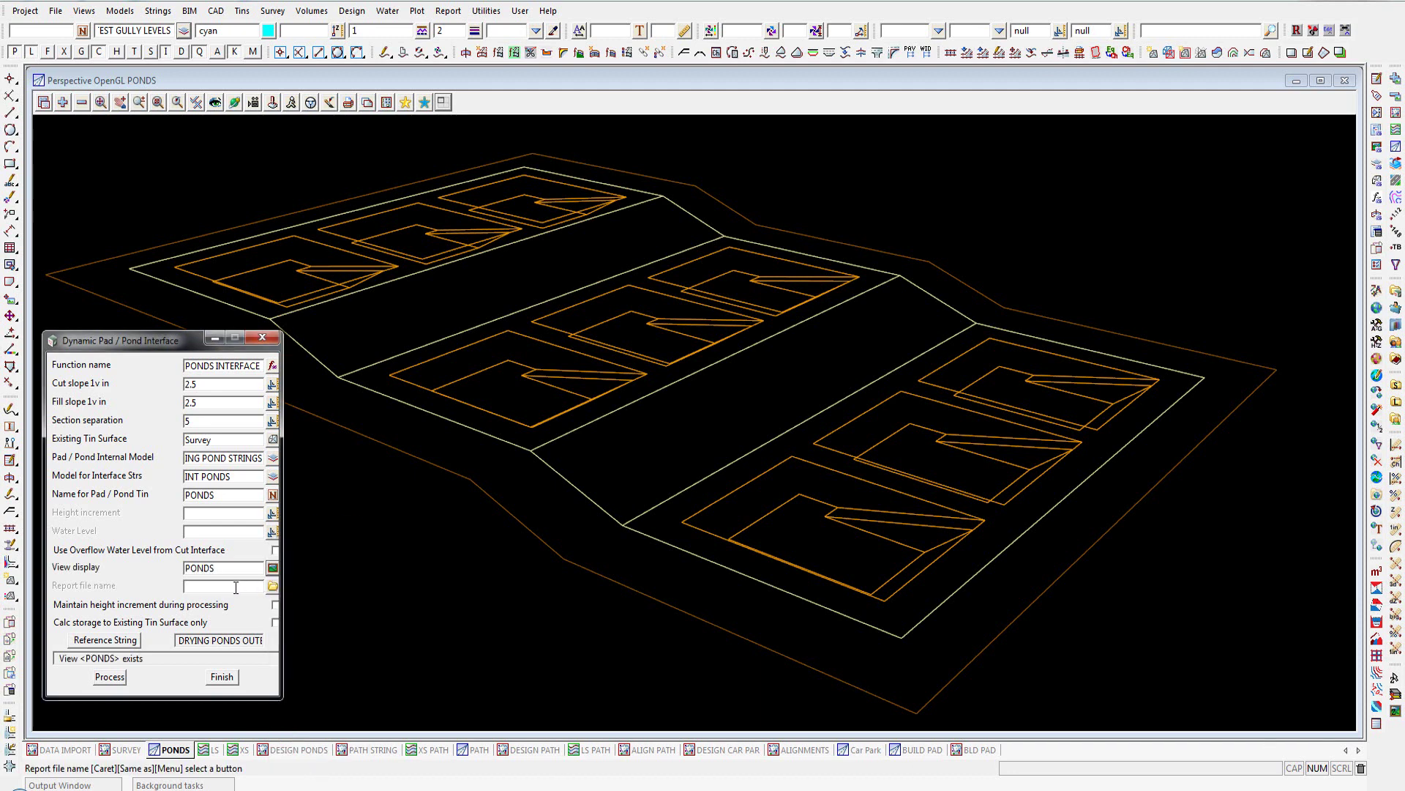
text(pond vols)
- Pick the OUTER EDGE STRING of the drying ponds as the reference string in the perspective view
click(121, 644)
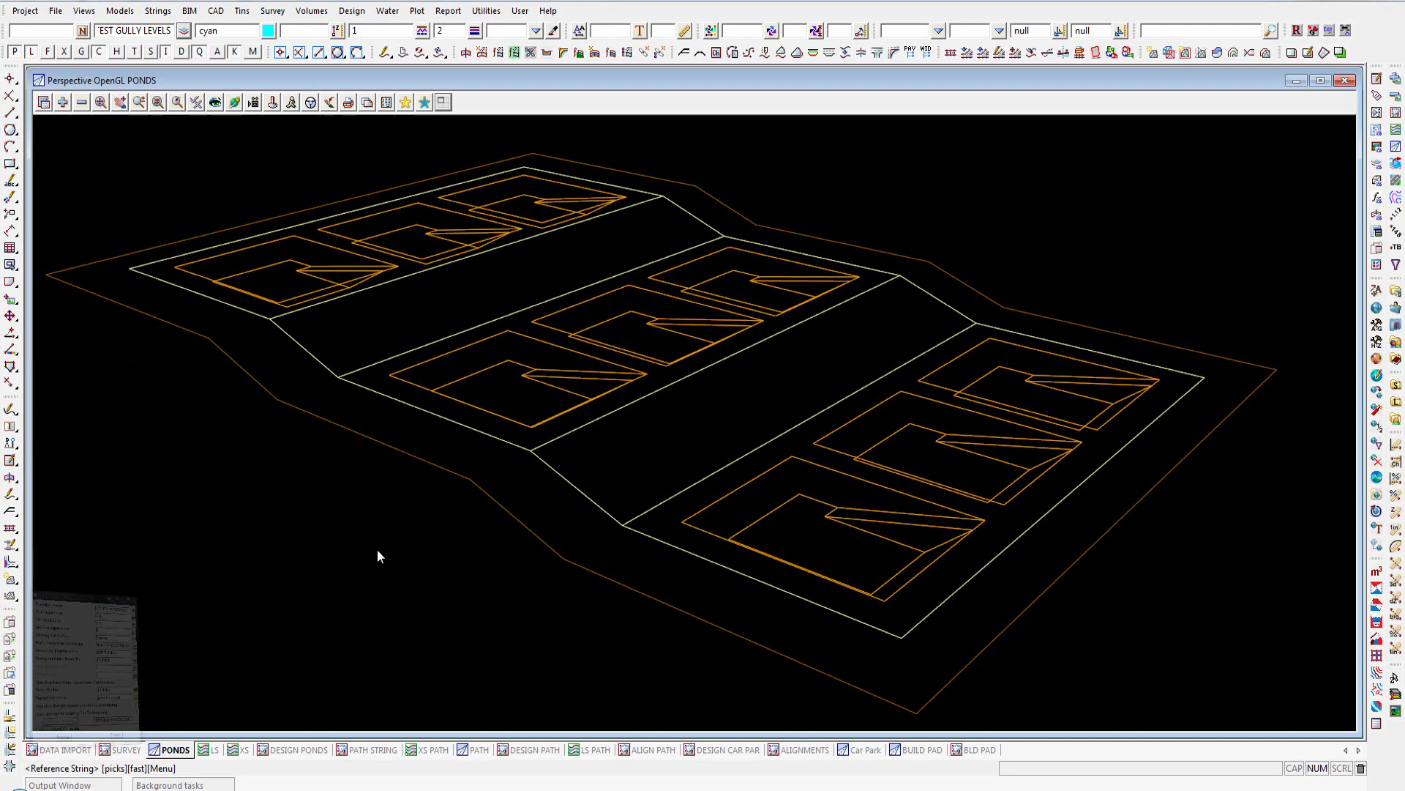
click(451, 474)
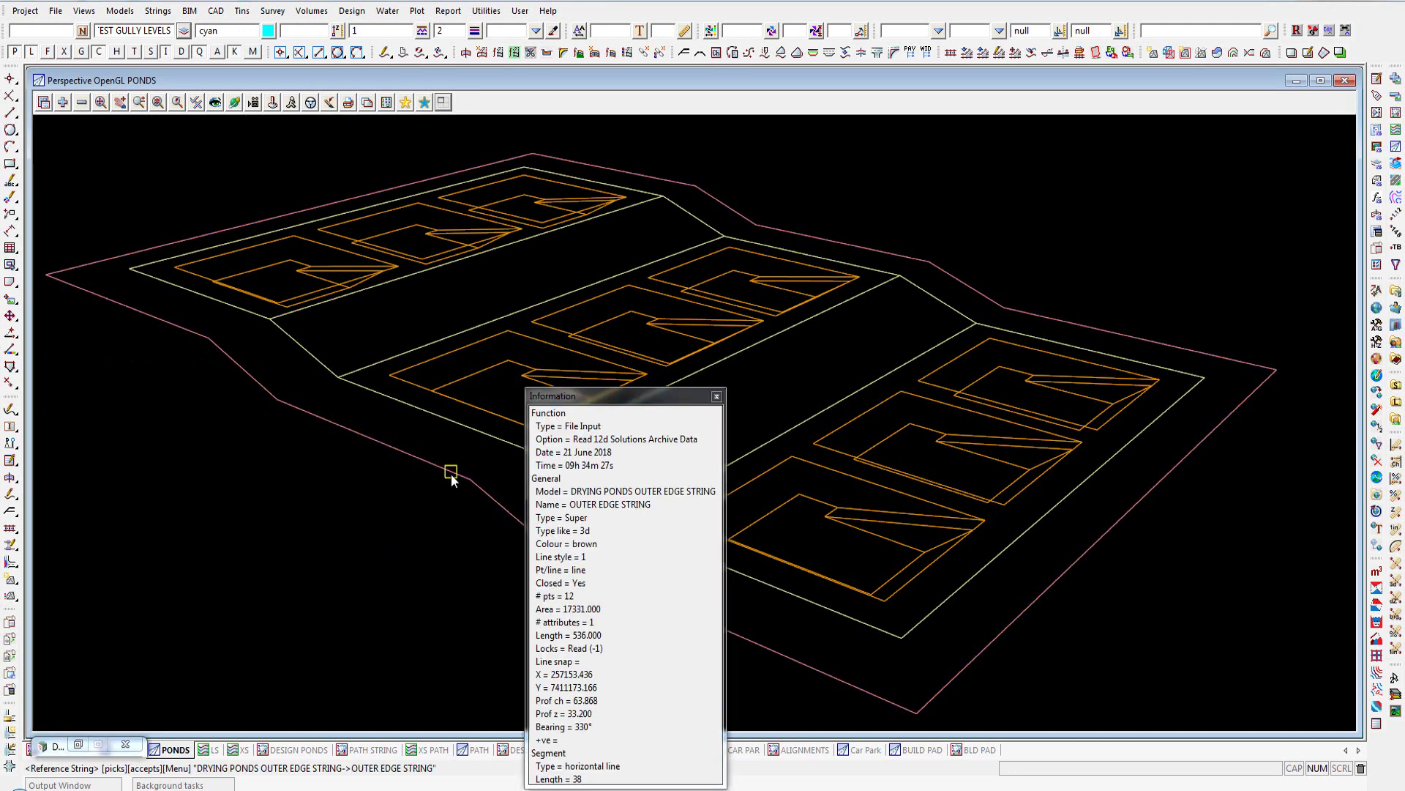
middle_click(451, 474)
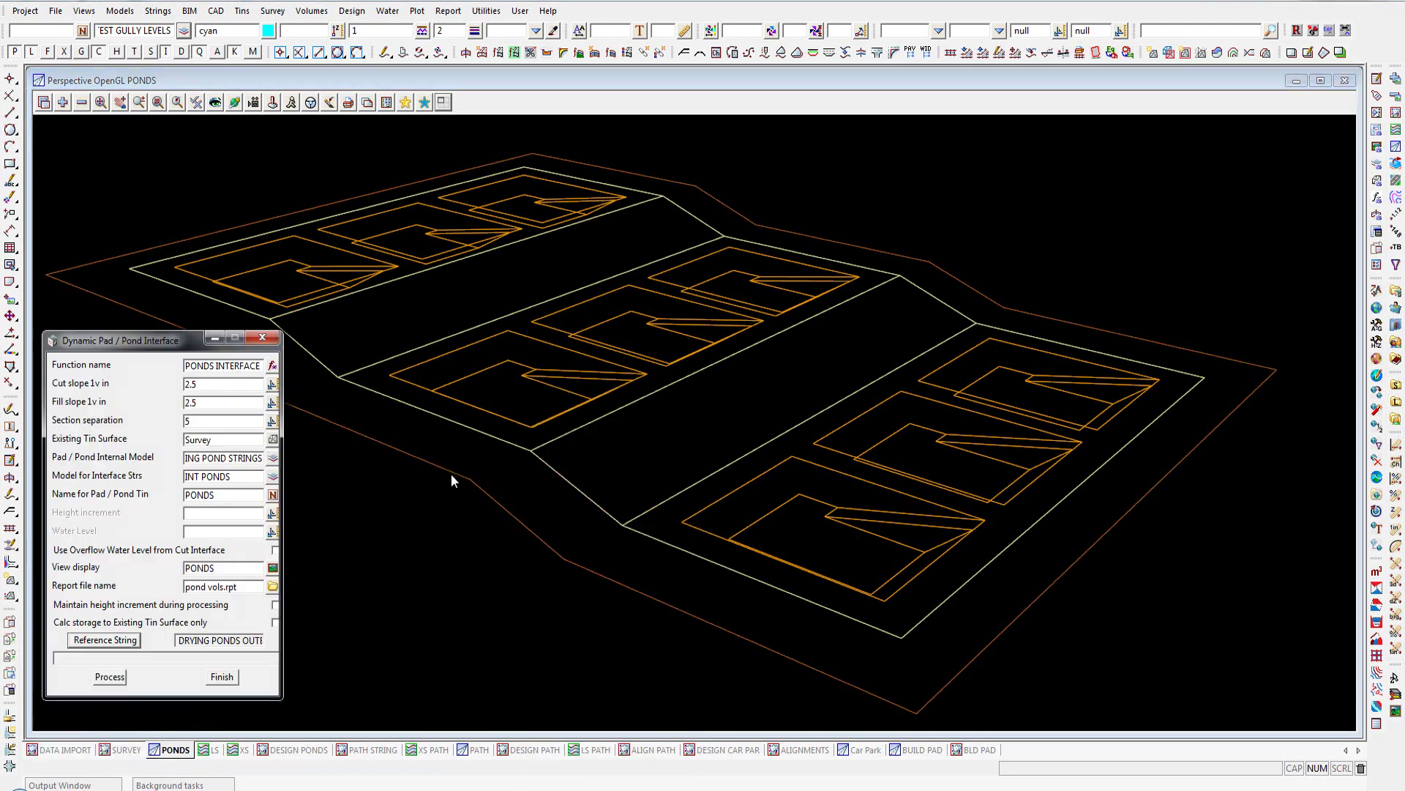
- Add the CONTOURS SURVEY model to the PONDS perspective view
click(63, 103)
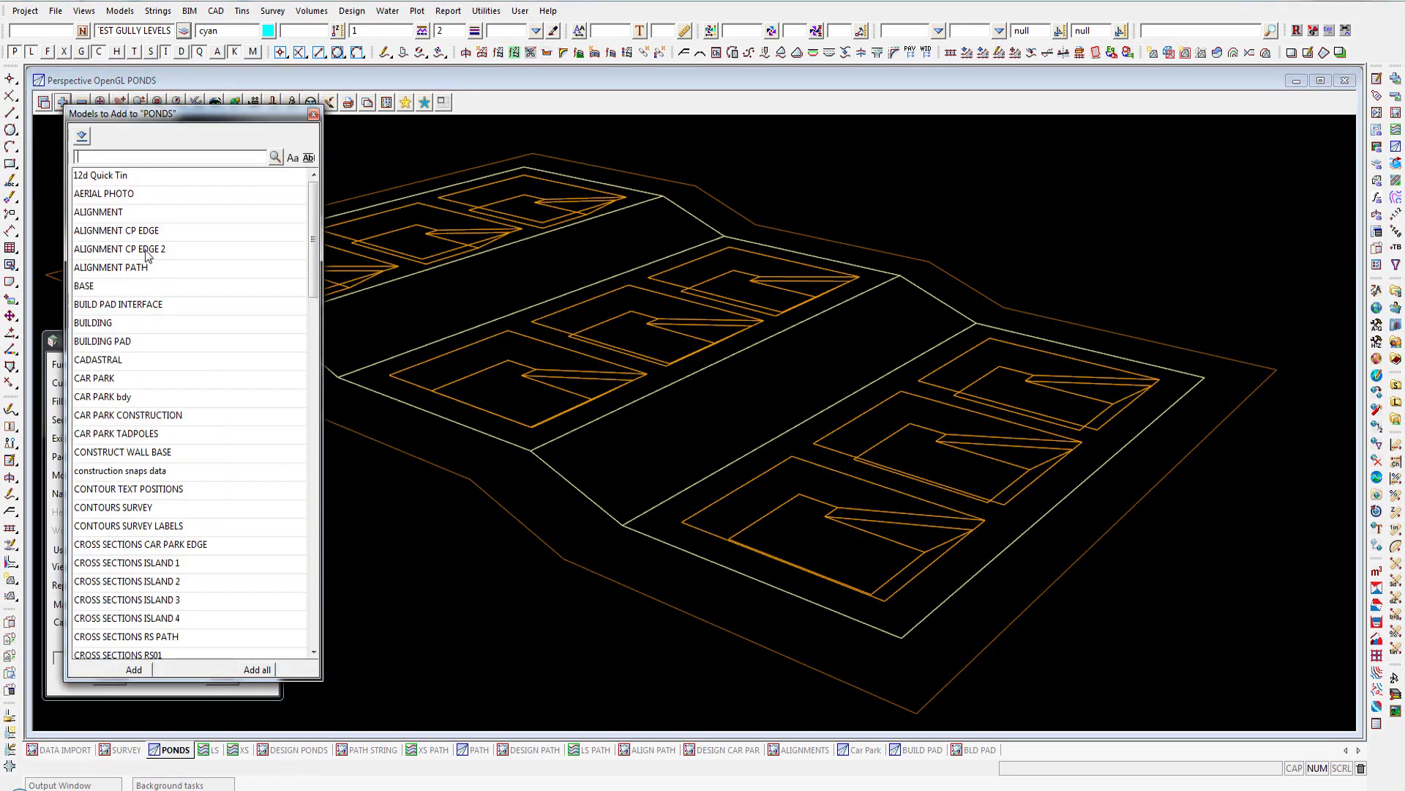
click(143, 511)
double_click(144, 510)
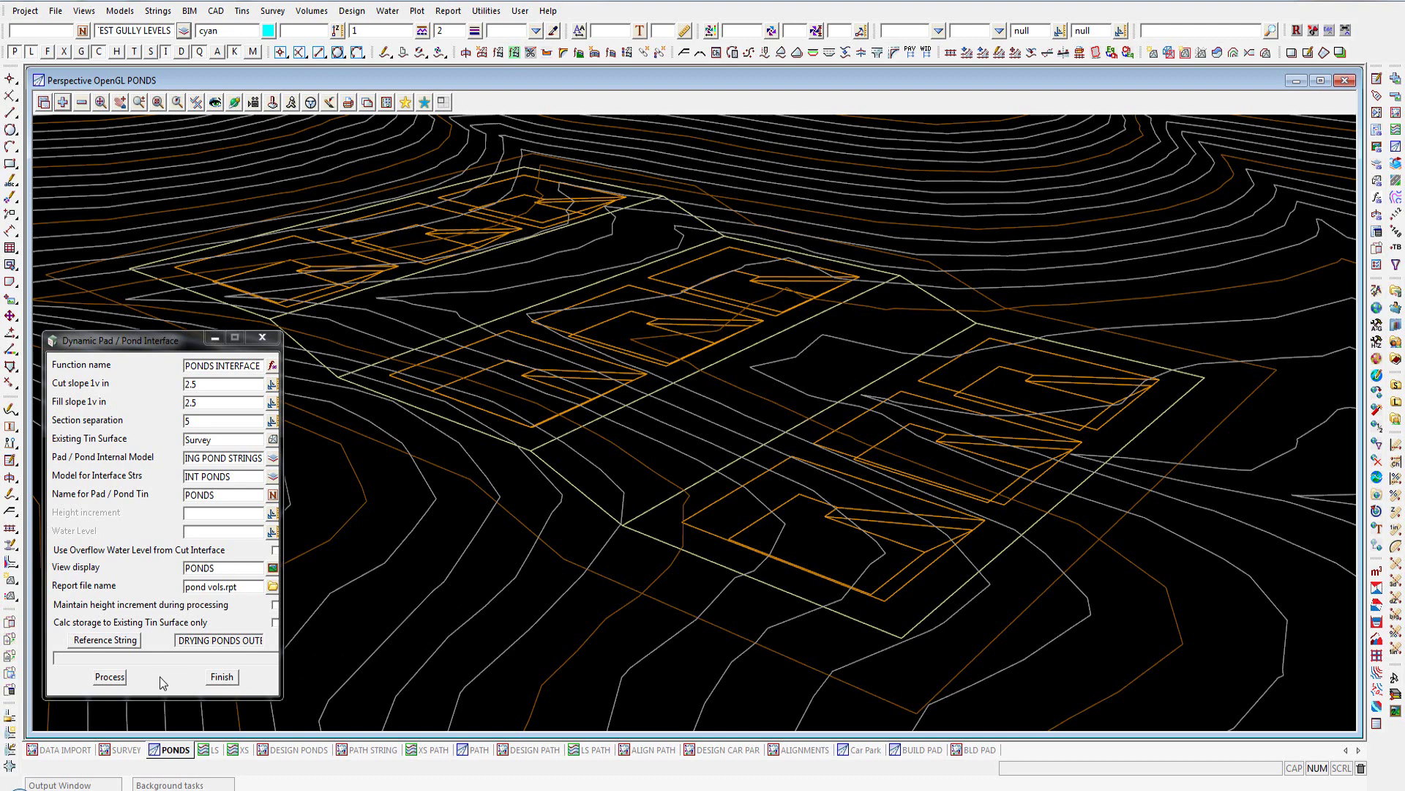
- Process the pond interface, accept the volume results, and shift the dialog slightly
click(110, 676)
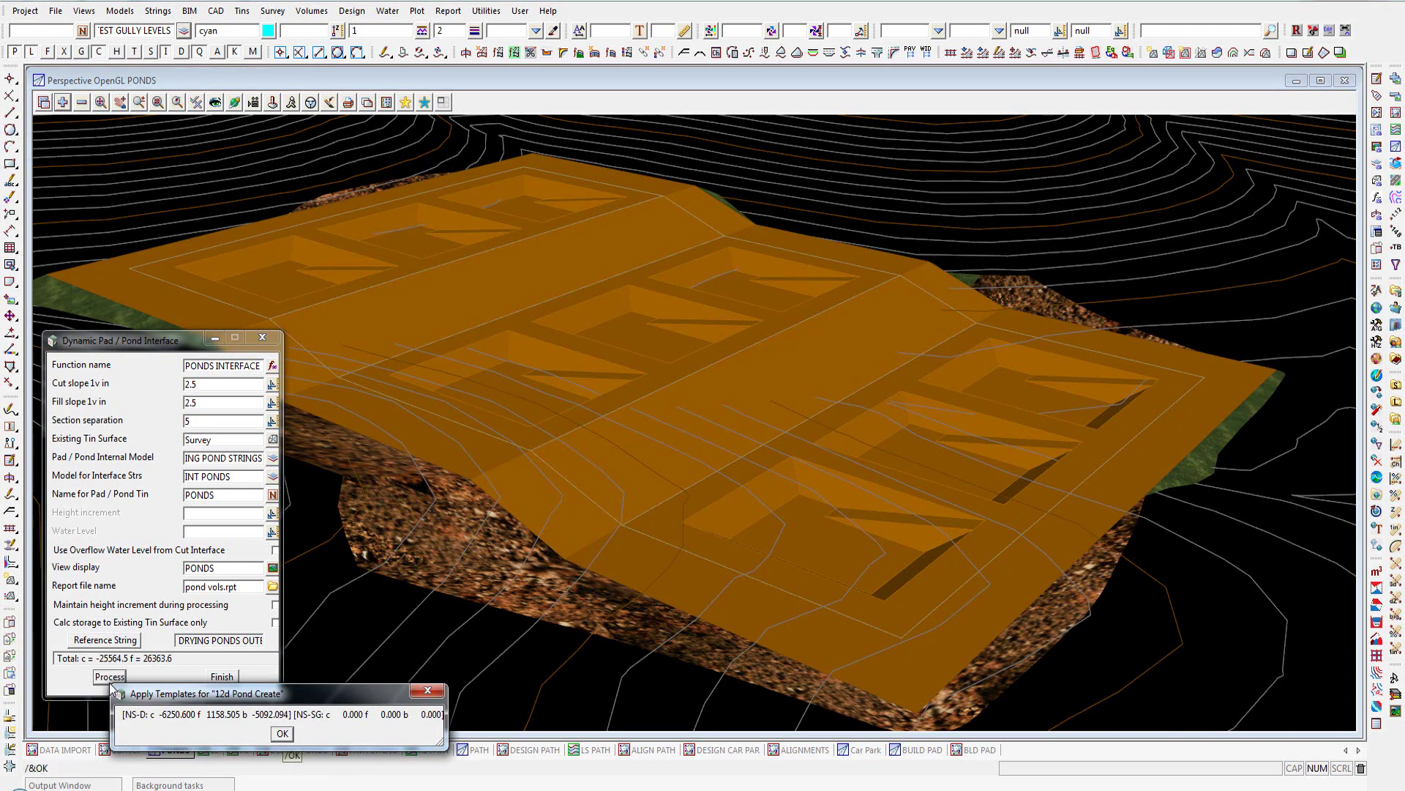
click(282, 734)
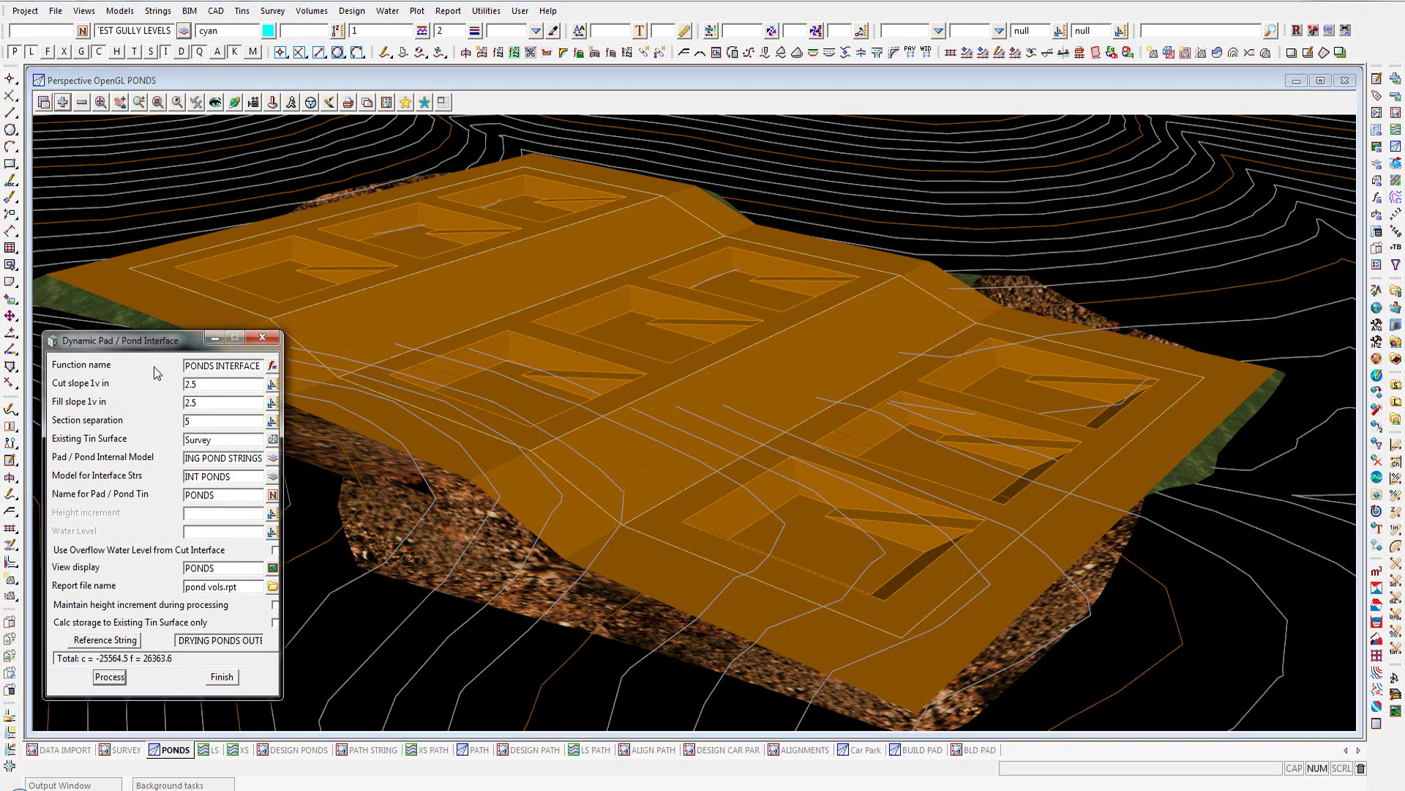
mouse_move(156, 346)
mouse_down()
mouse_move(148, 438)
mouse_move(713, 393)
mouse_move(165, 341)
mouse_move(155, 363)
mouse_up()
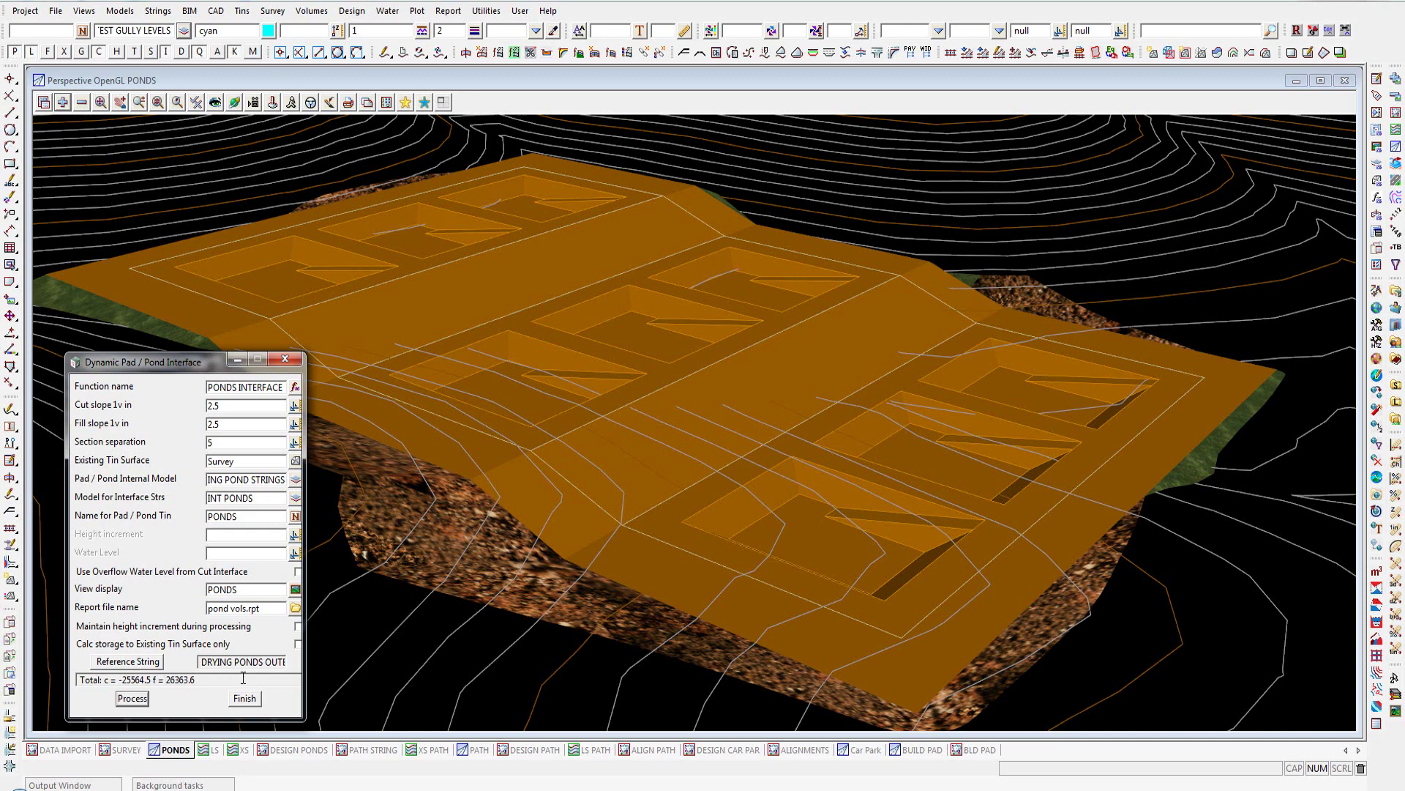
- Set the height increment to 0.5, reprocess the pond interface, and accept the volume results
click(227, 536)
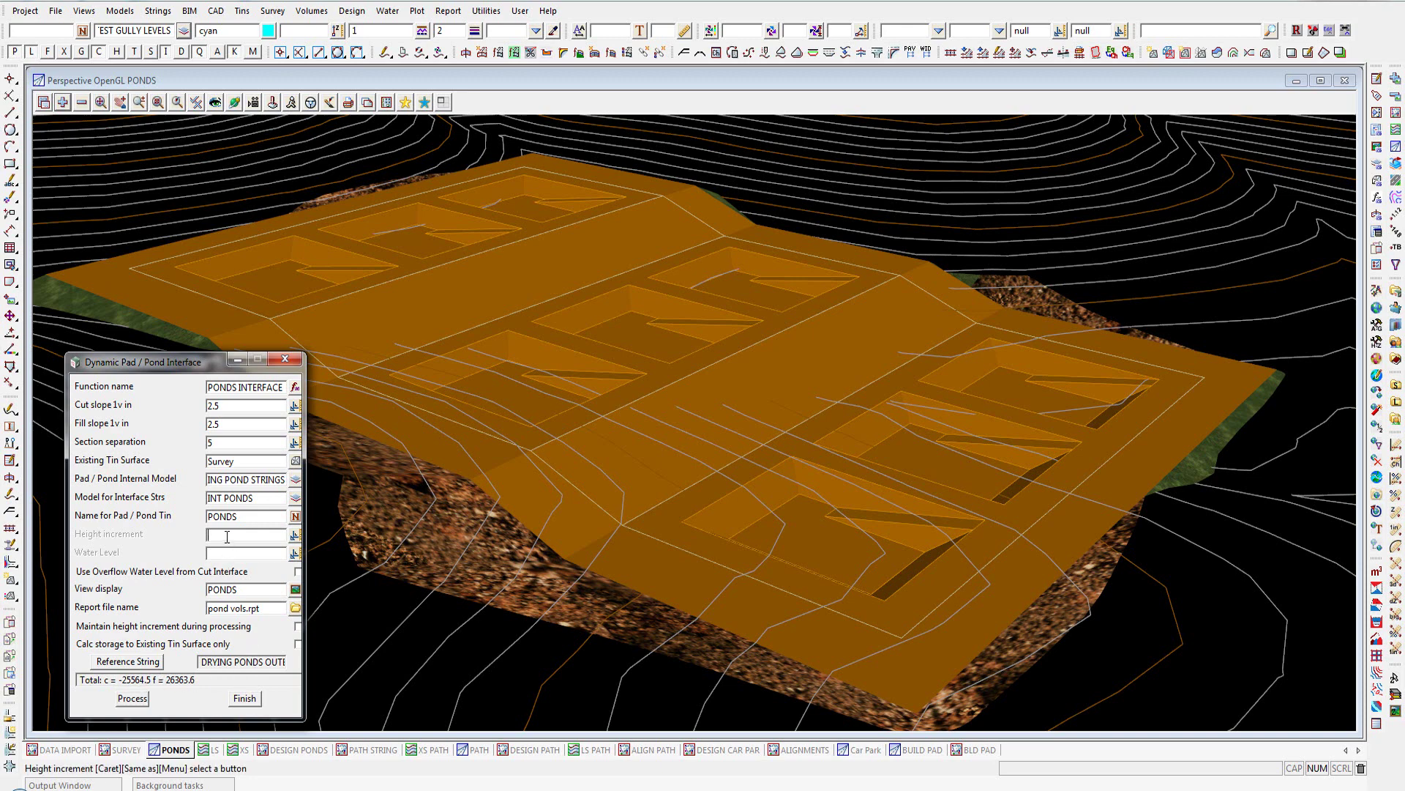
text(0.5)
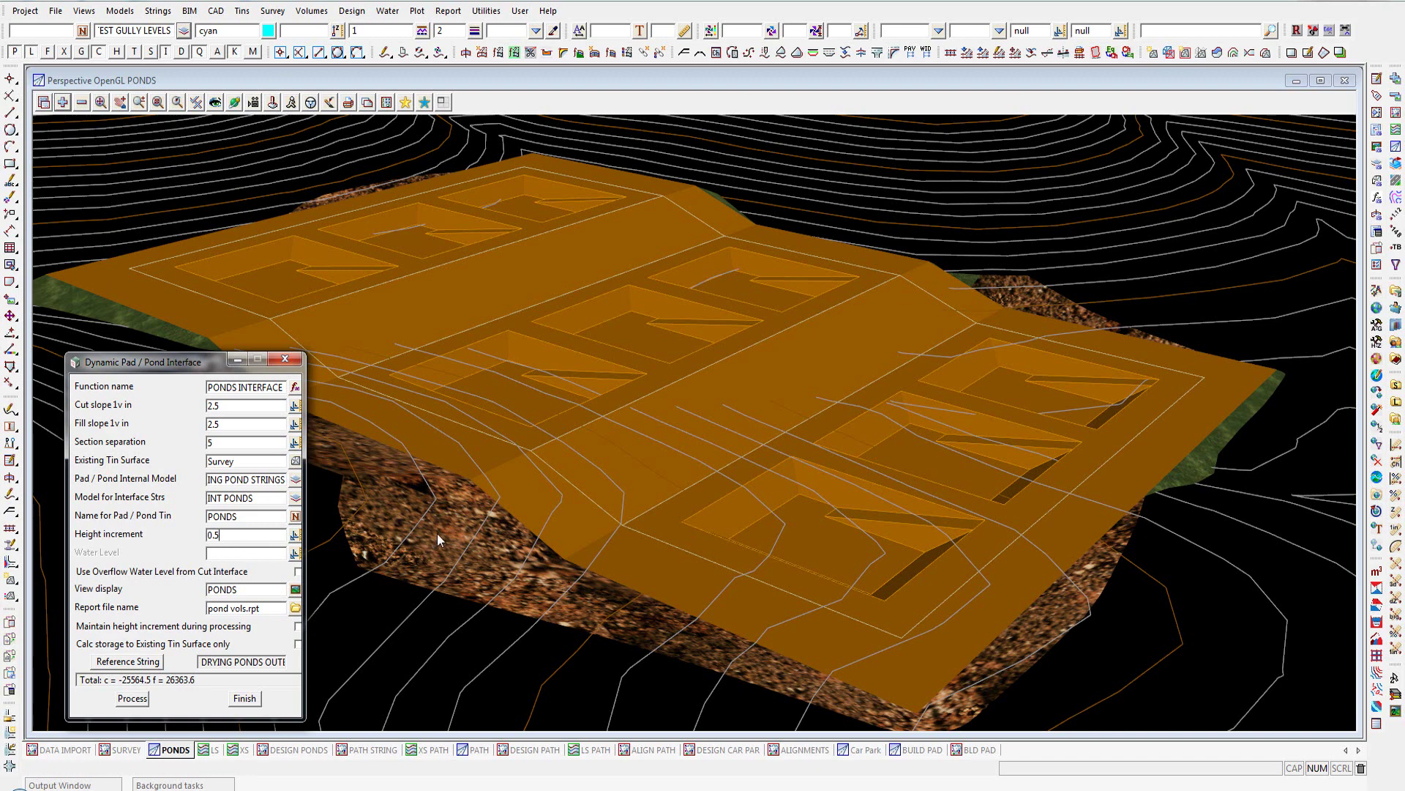
click(131, 700)
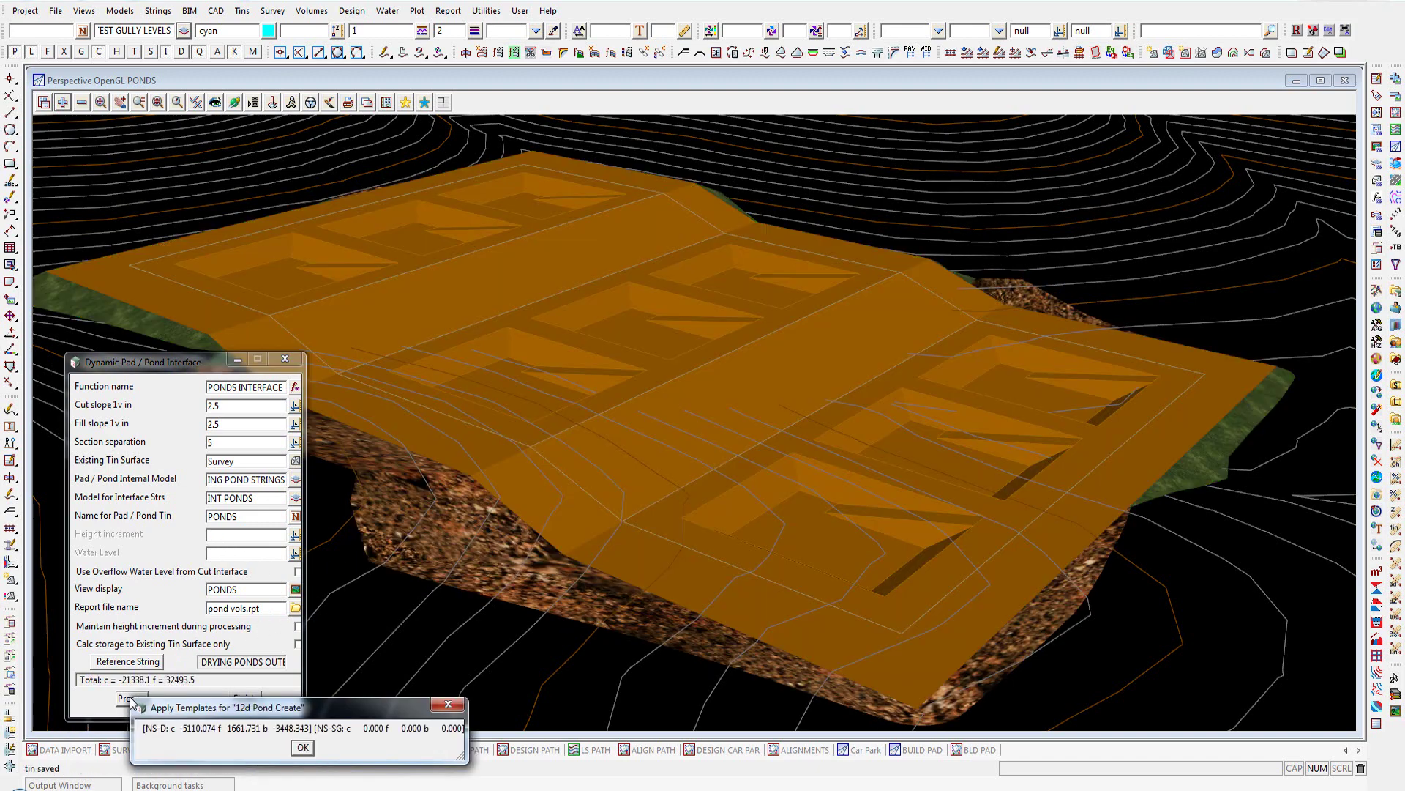
key(Return)
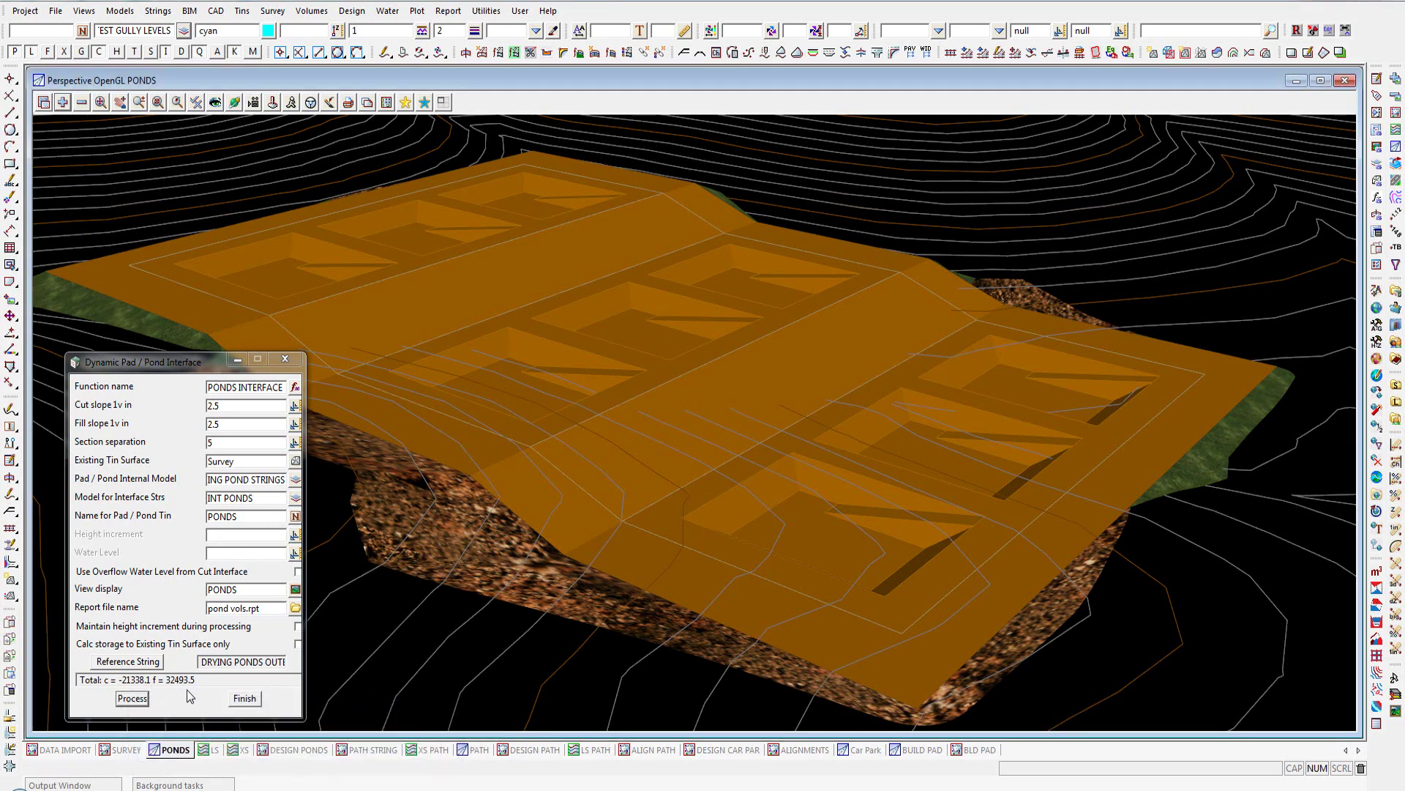
- Process the ponds again without a height increment, accept the volumes, and finish the Dynamic Pad / Pond Interface
click(134, 701)
click(135, 701)
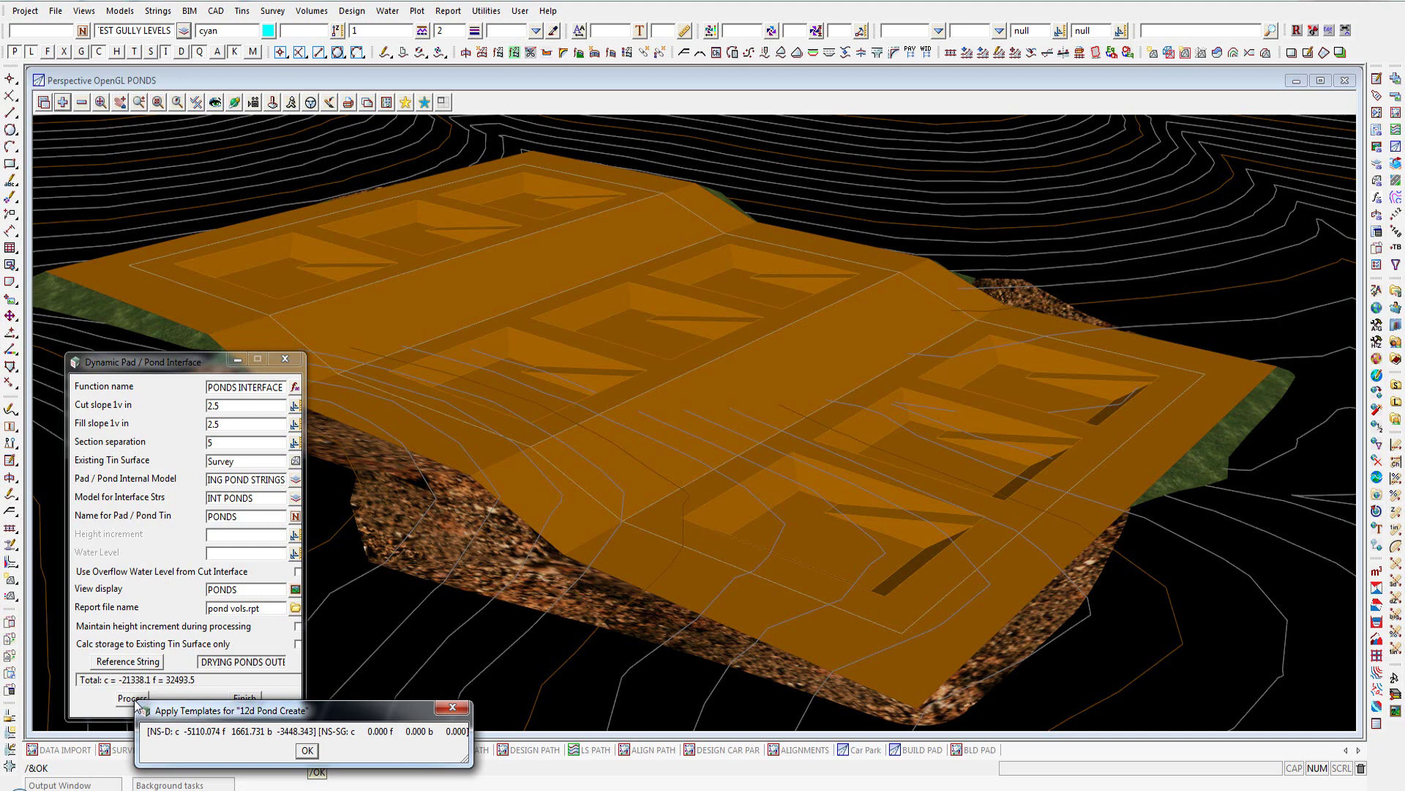
click(308, 753)
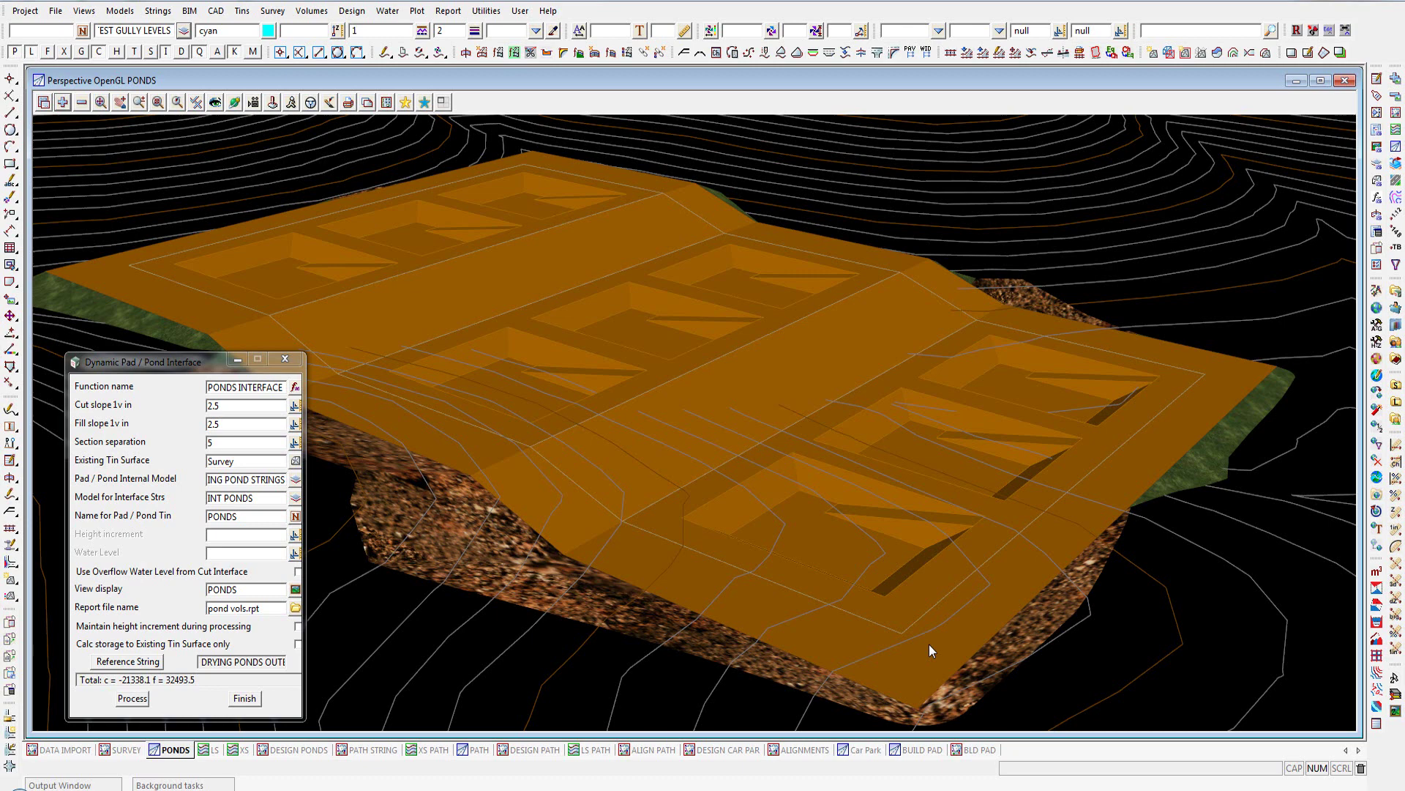
click(244, 698)
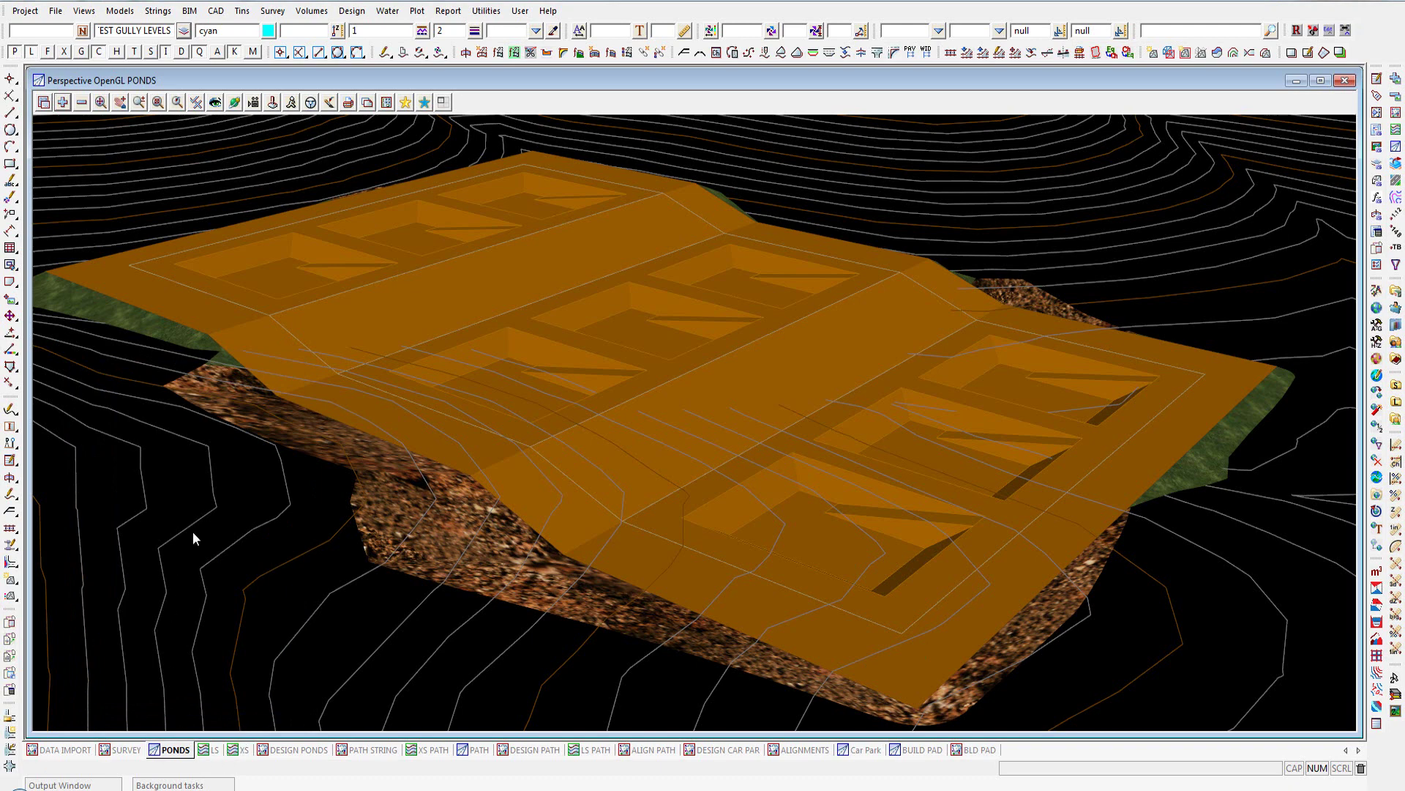
- Bring up the LS and XS section views, and return to the DESIGN PONDS plan view
click(216, 750)
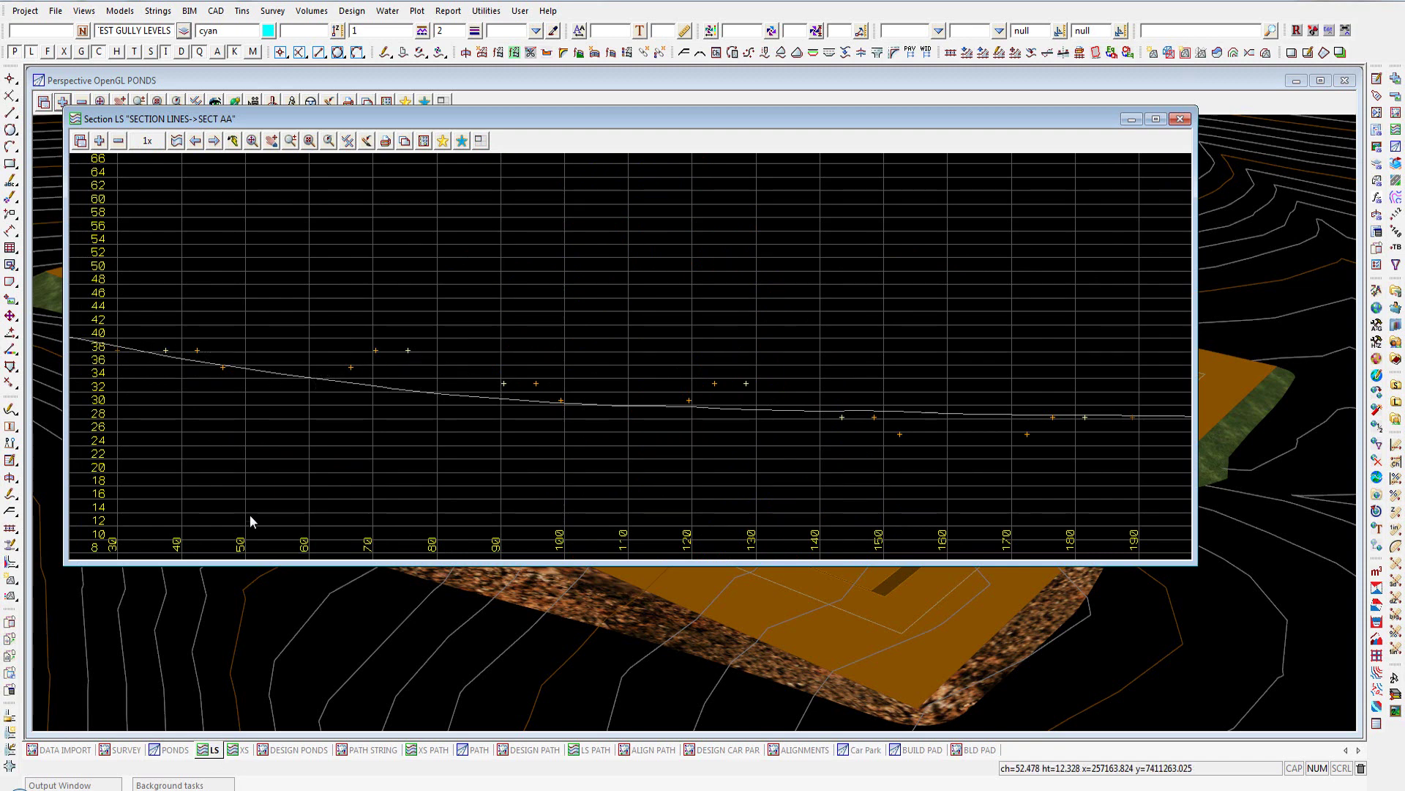
click(243, 751)
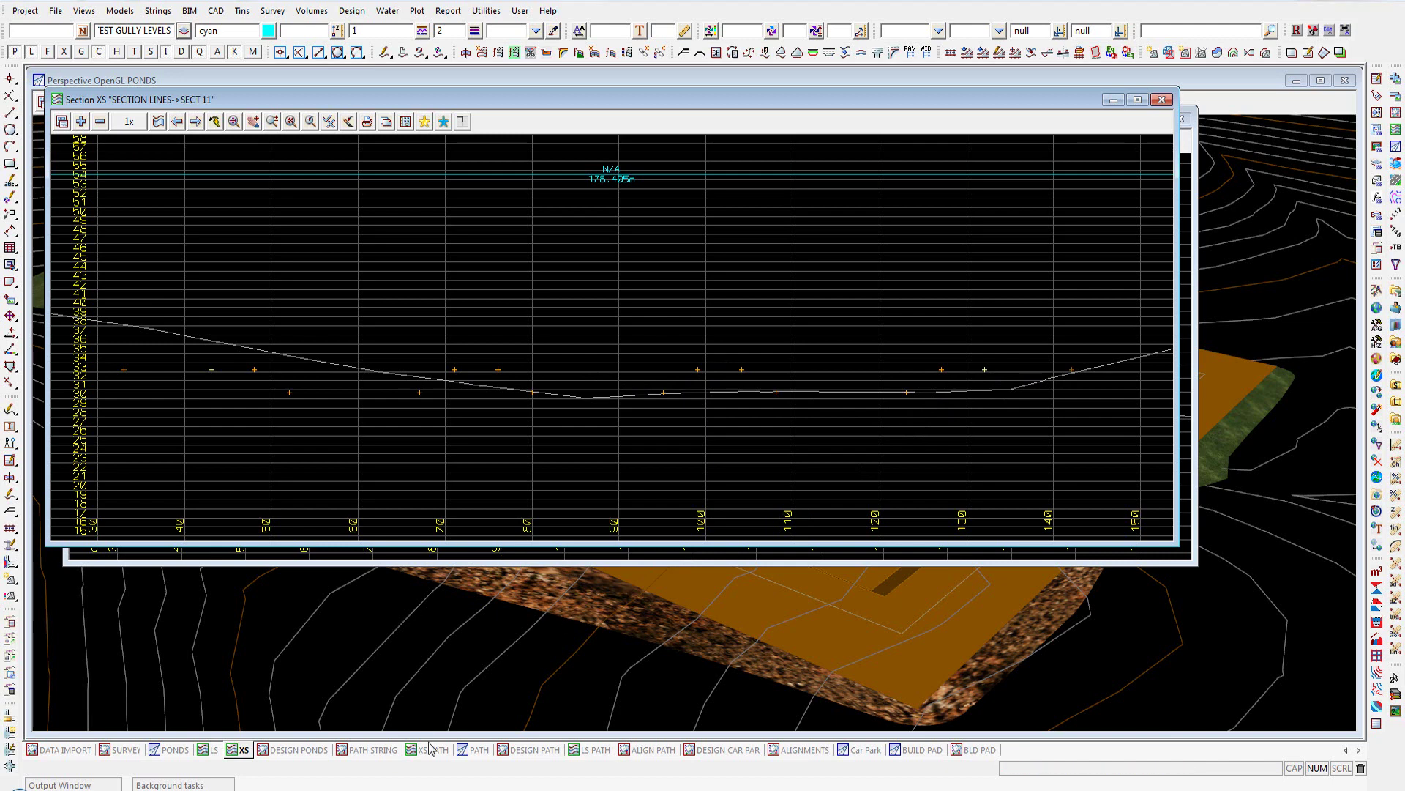
click(310, 757)
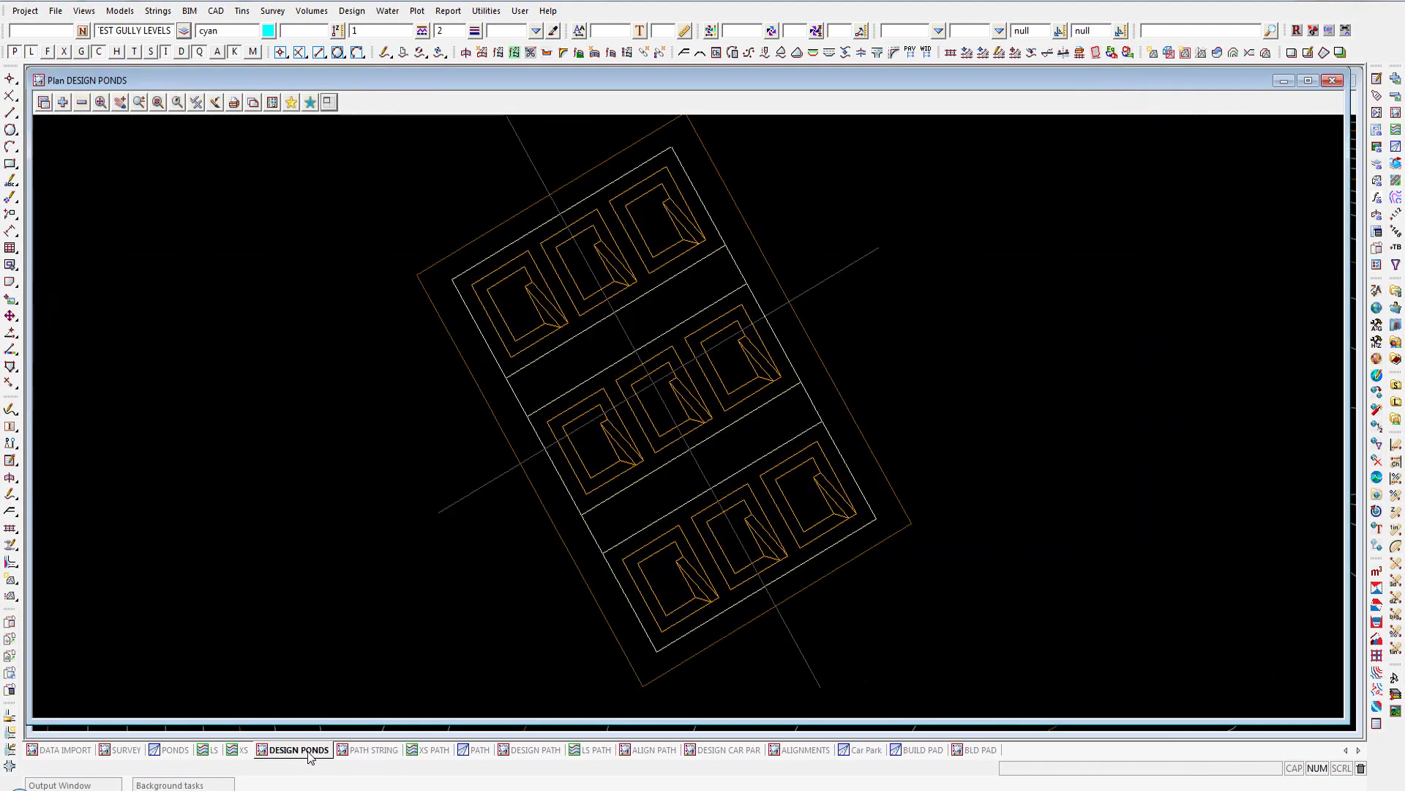